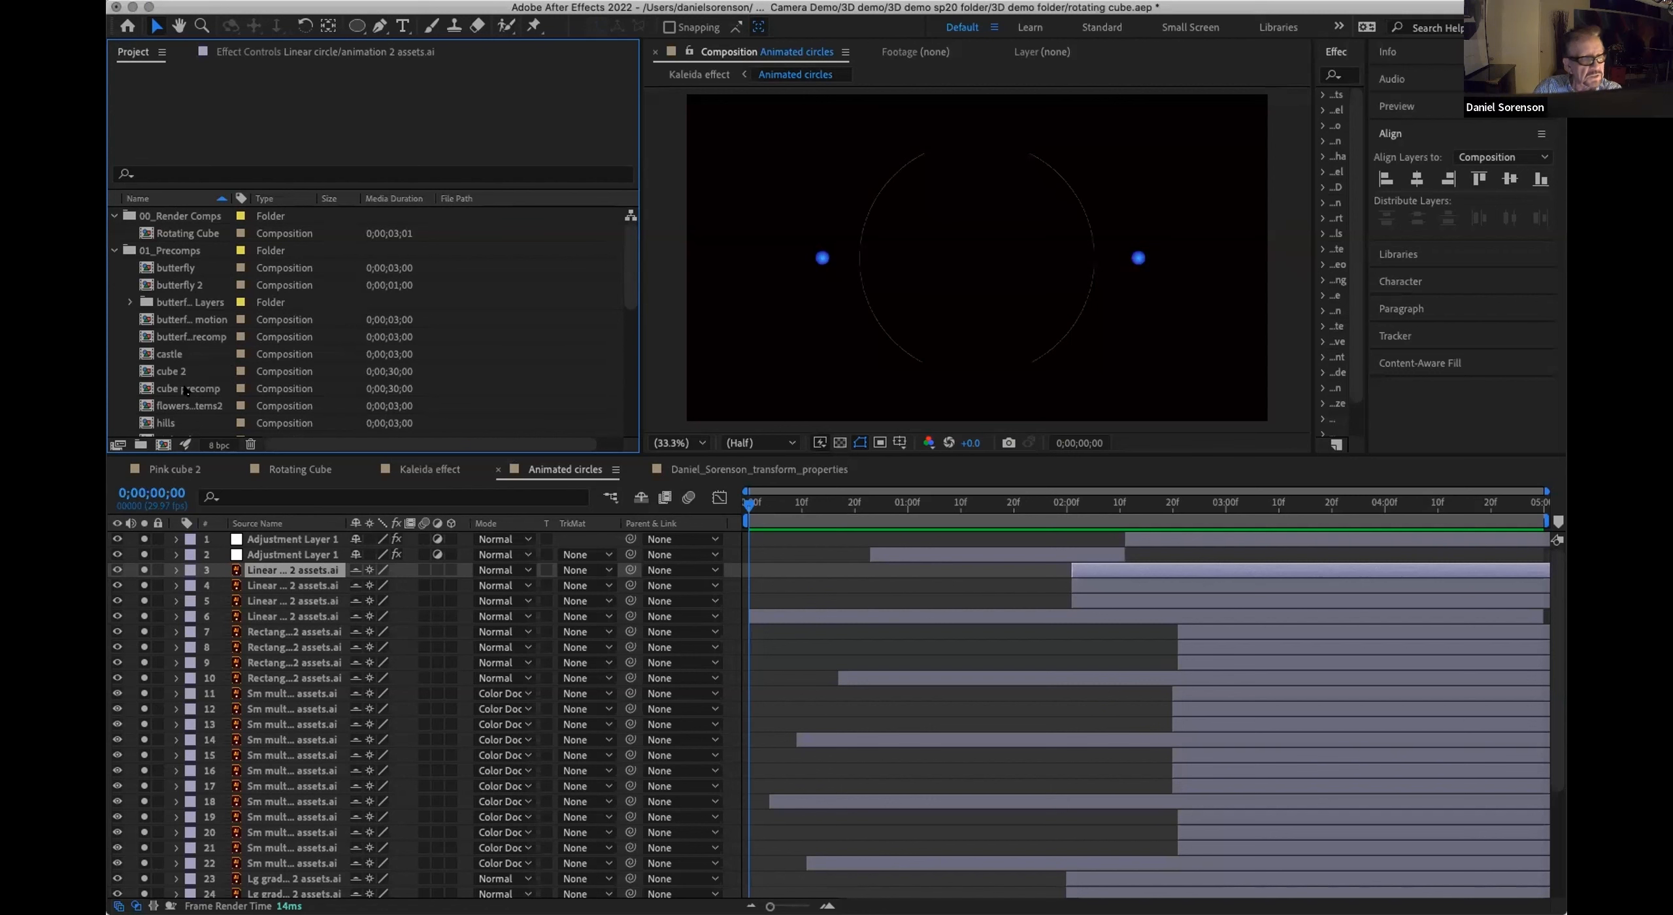
Step: Reveal the source file of layer 3, a Linear circle layer, in the project
right_click(270, 571)
mouse_move(303, 750)
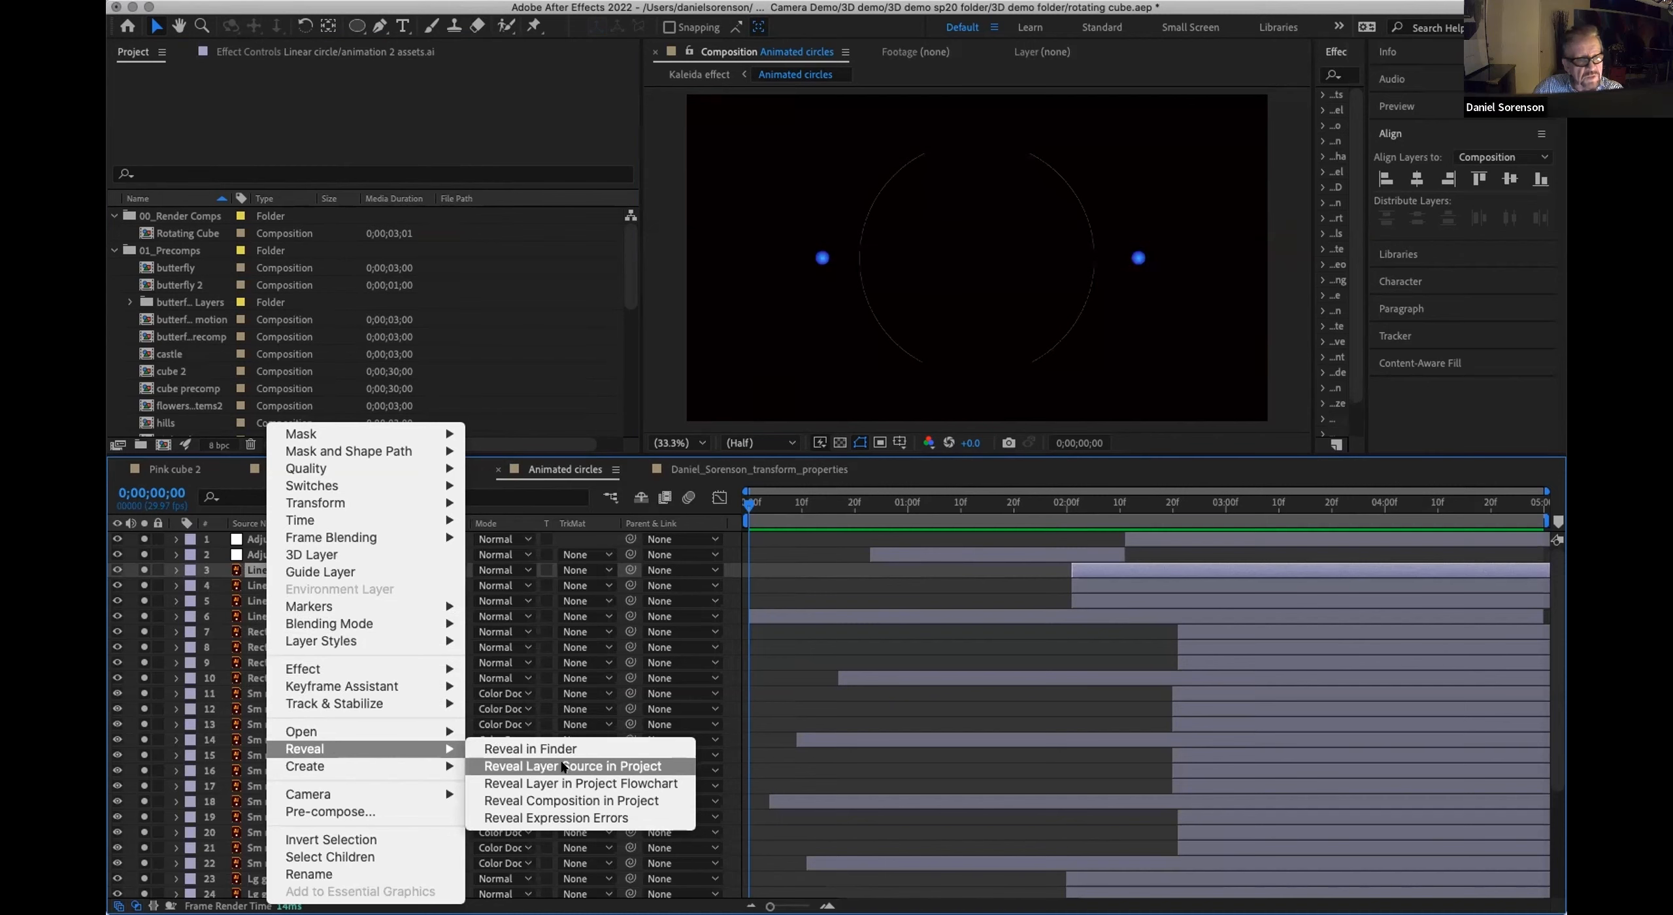
left_click(592, 765)
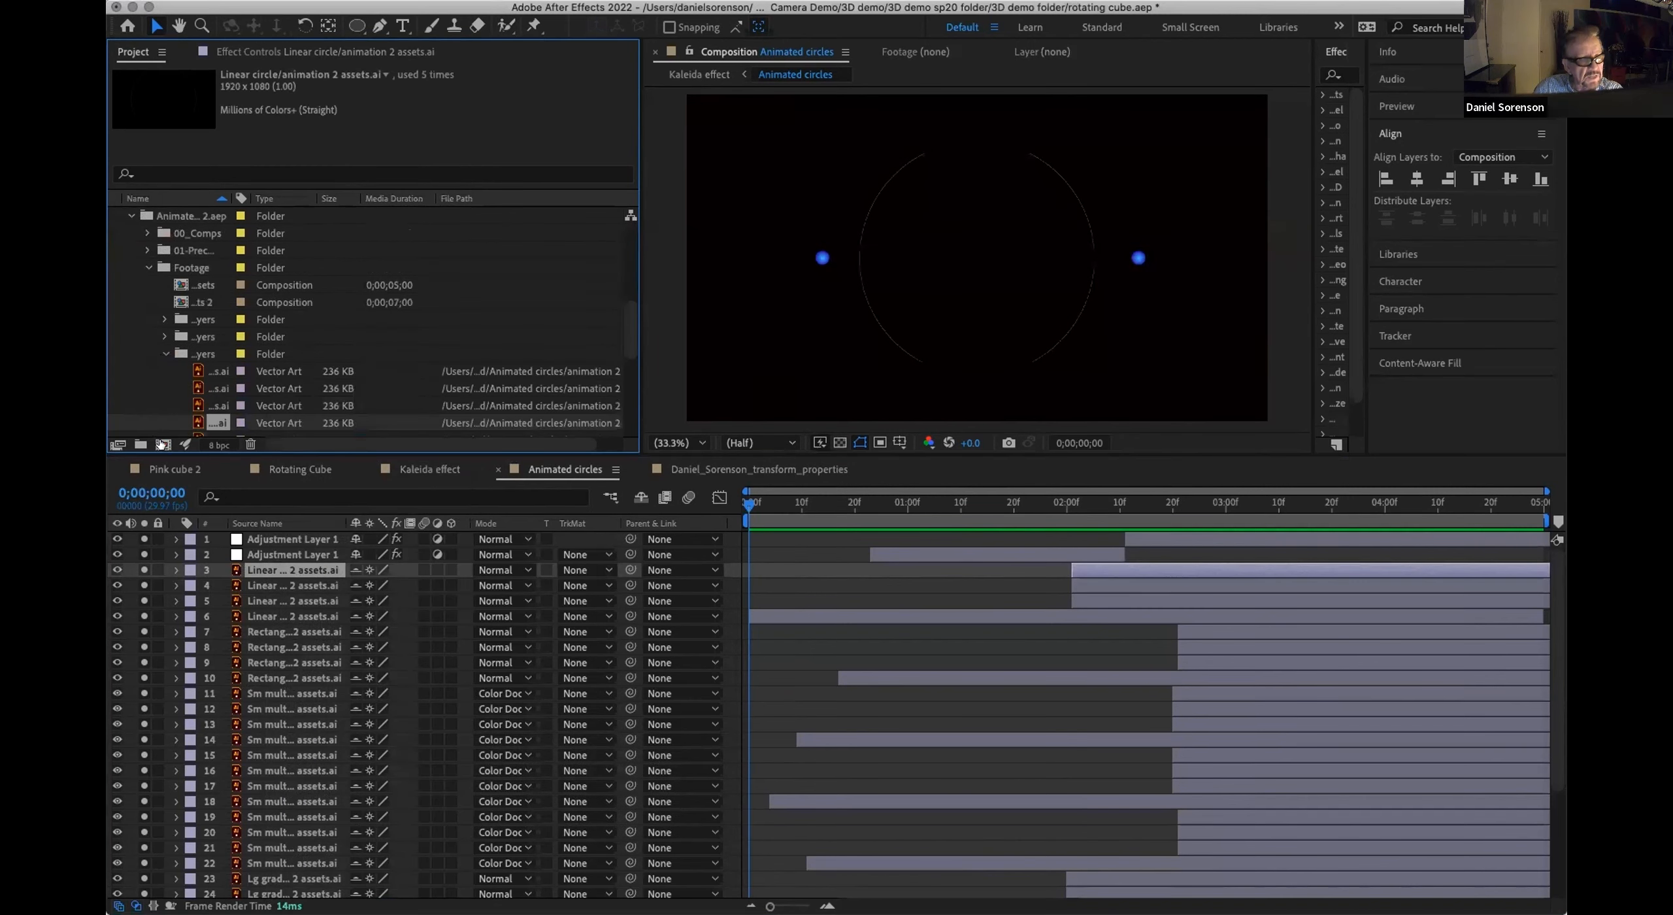
scroll(626, 335, "down", 4)
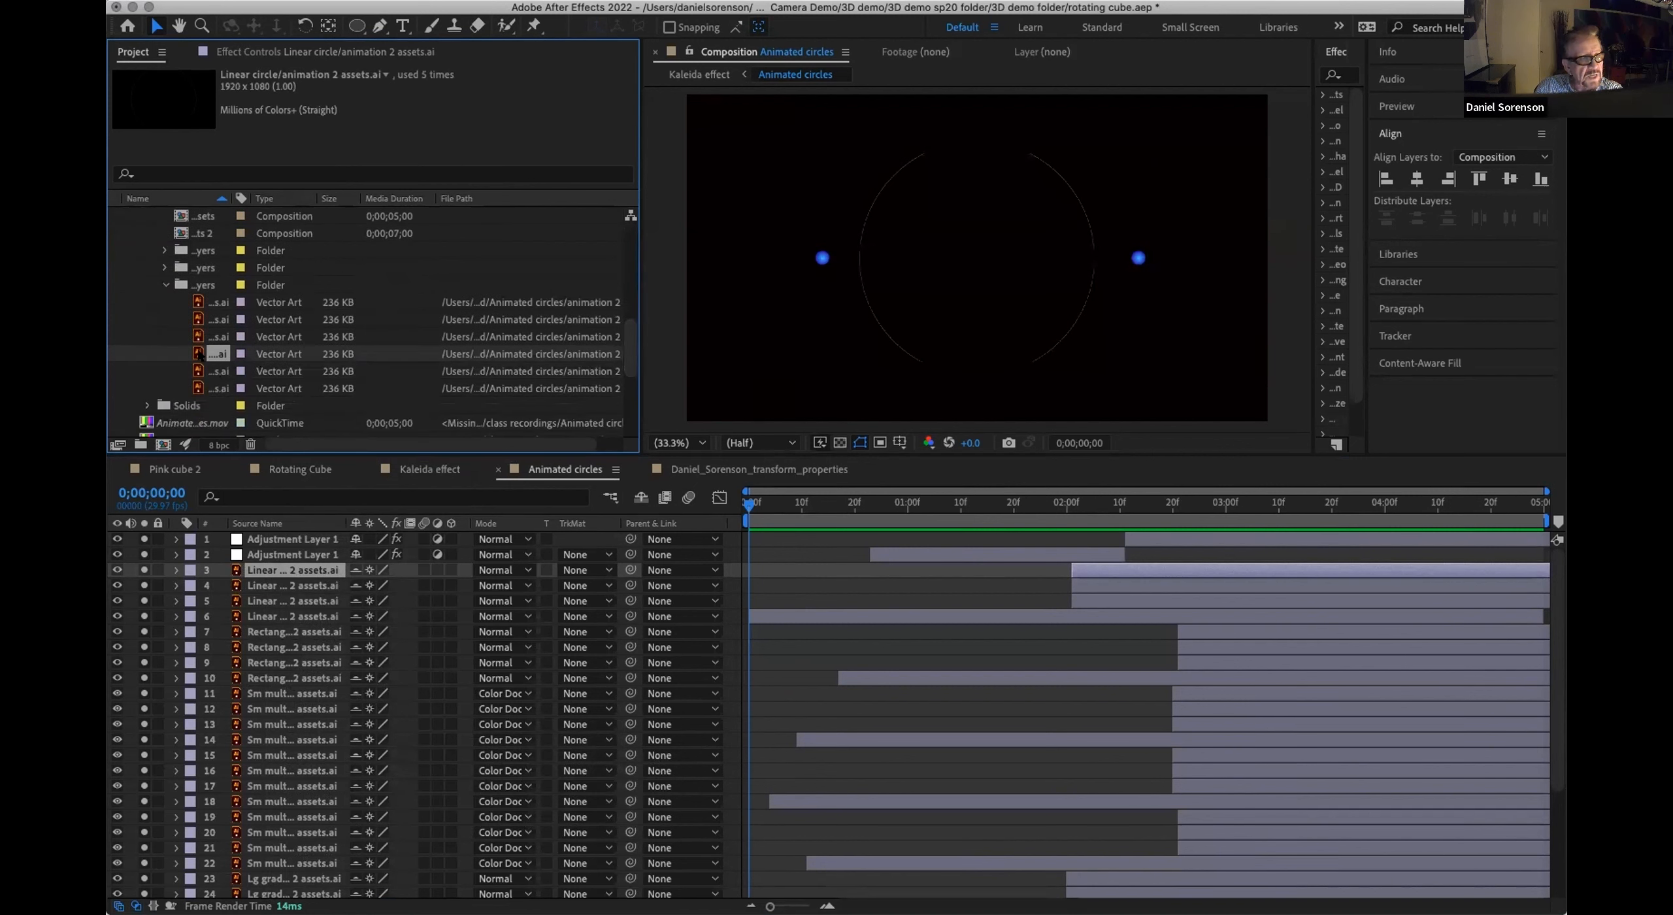
right_click(205, 358)
mouse_move(315, 487)
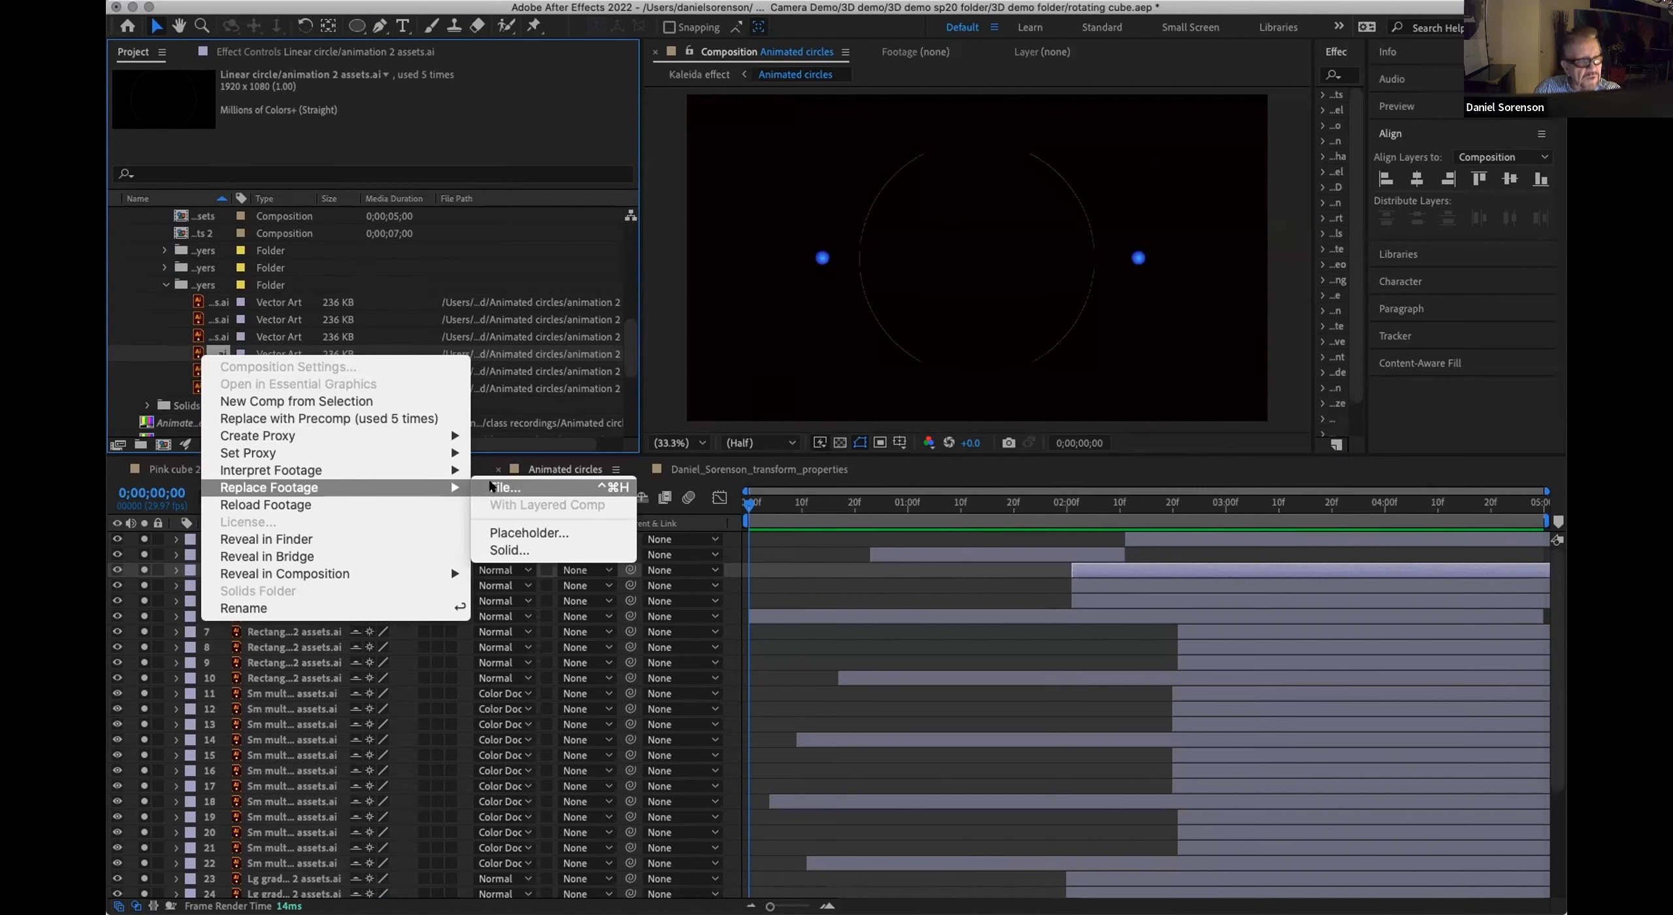
key("Escape")
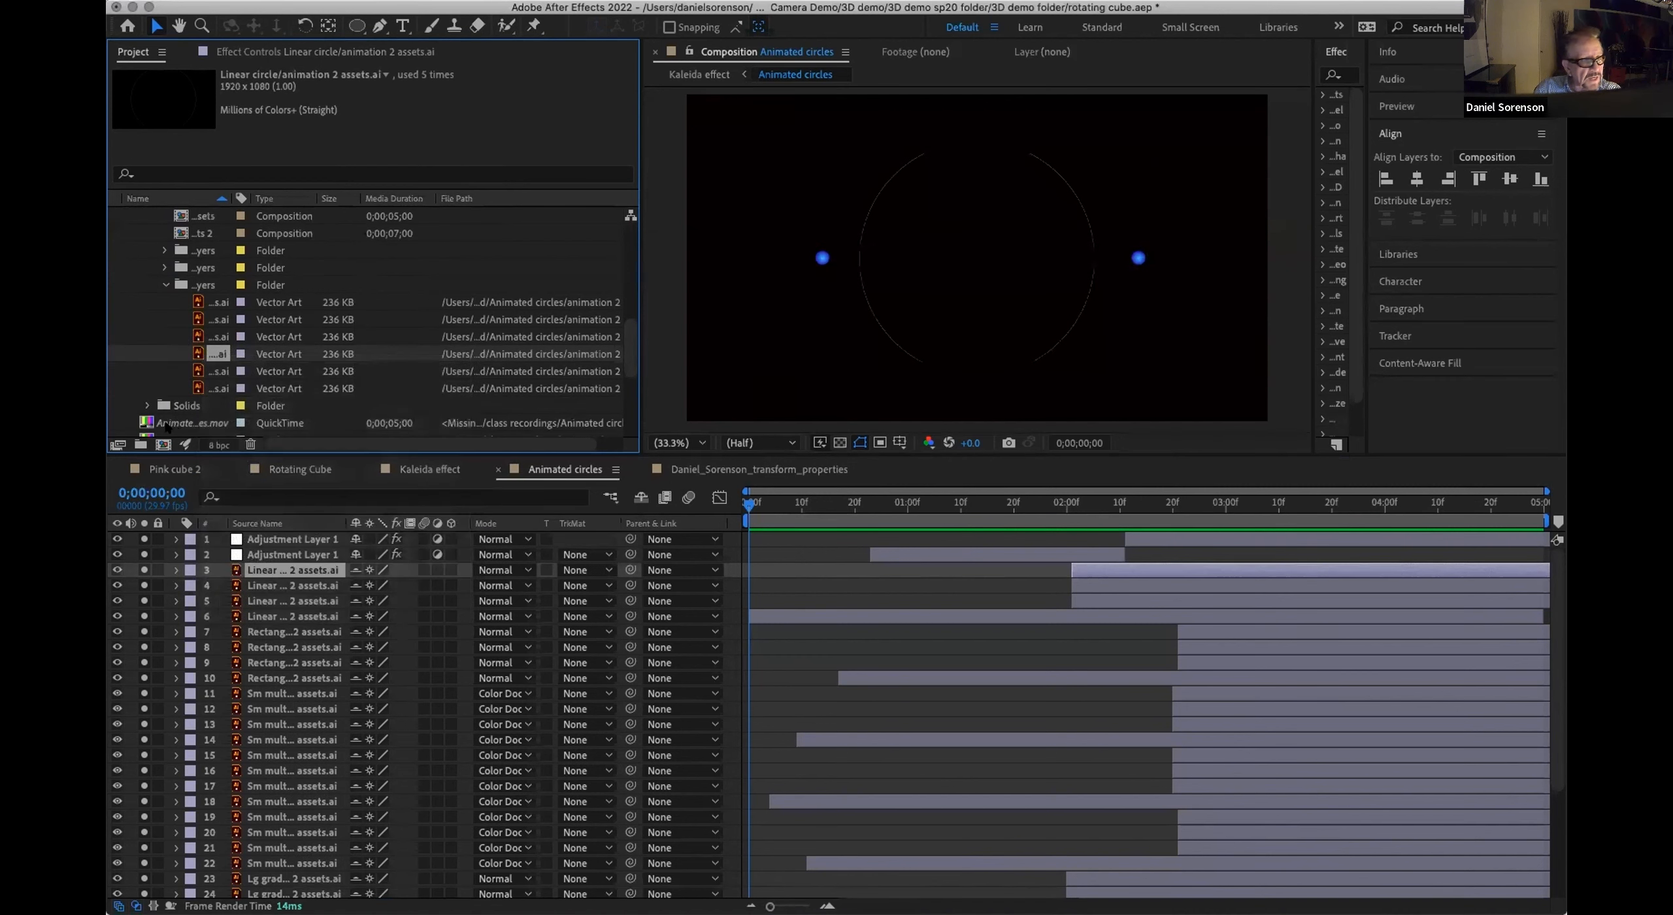
Step: Try to replace the missing Animated circles.mov footage with a file from disk
left_click(162, 425)
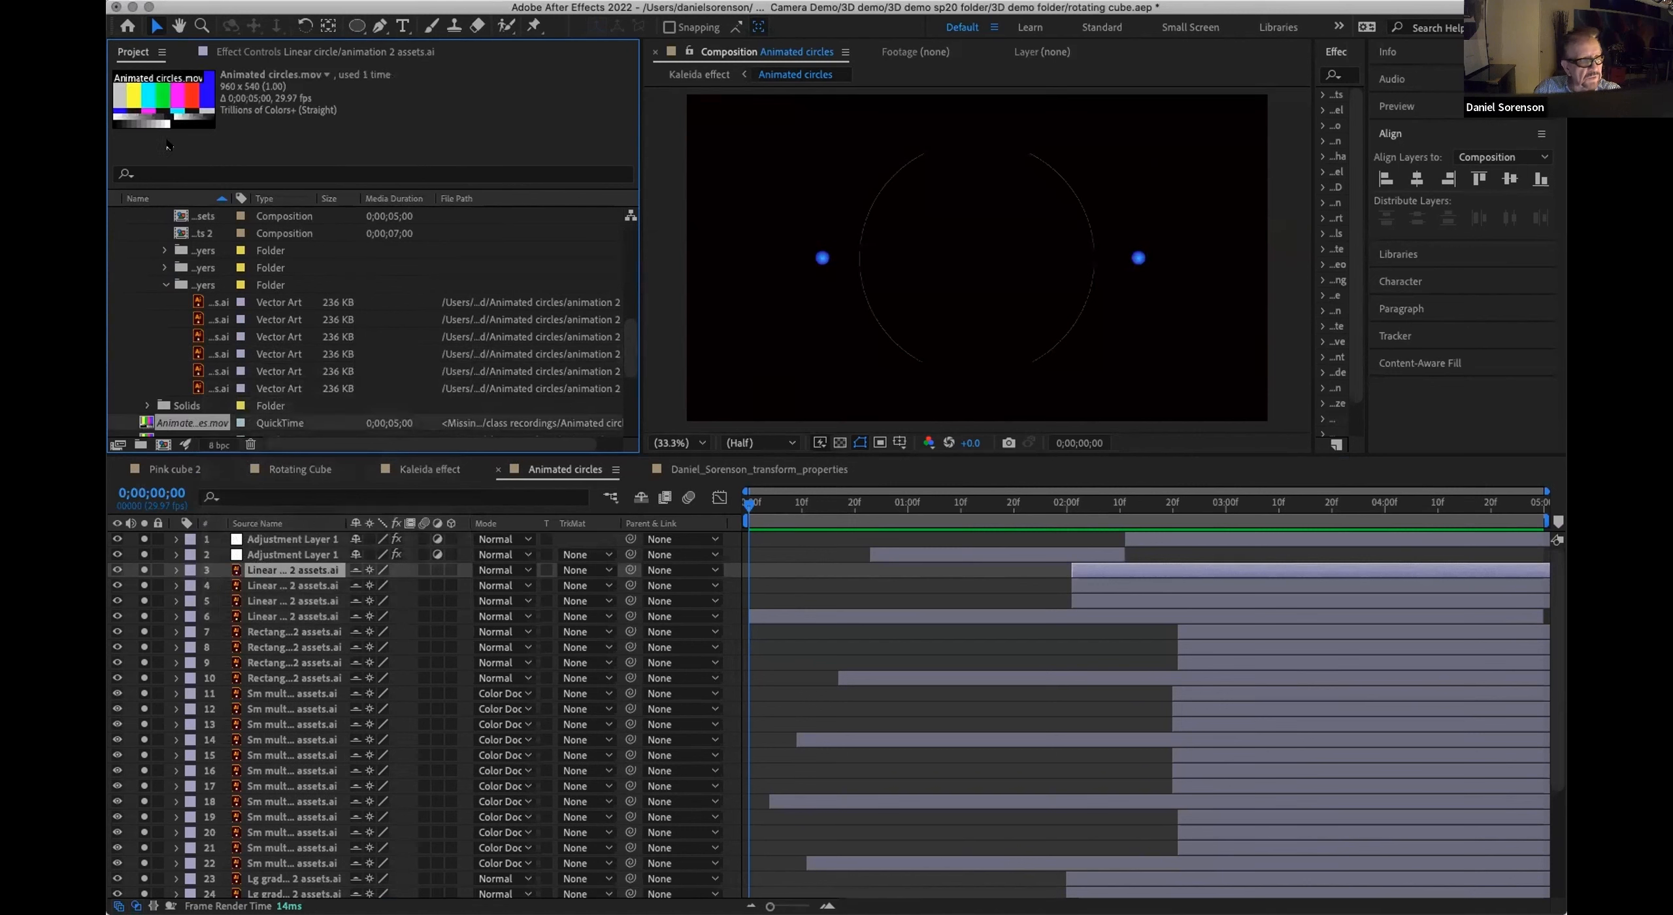
right_click(176, 425)
mouse_move(286, 560)
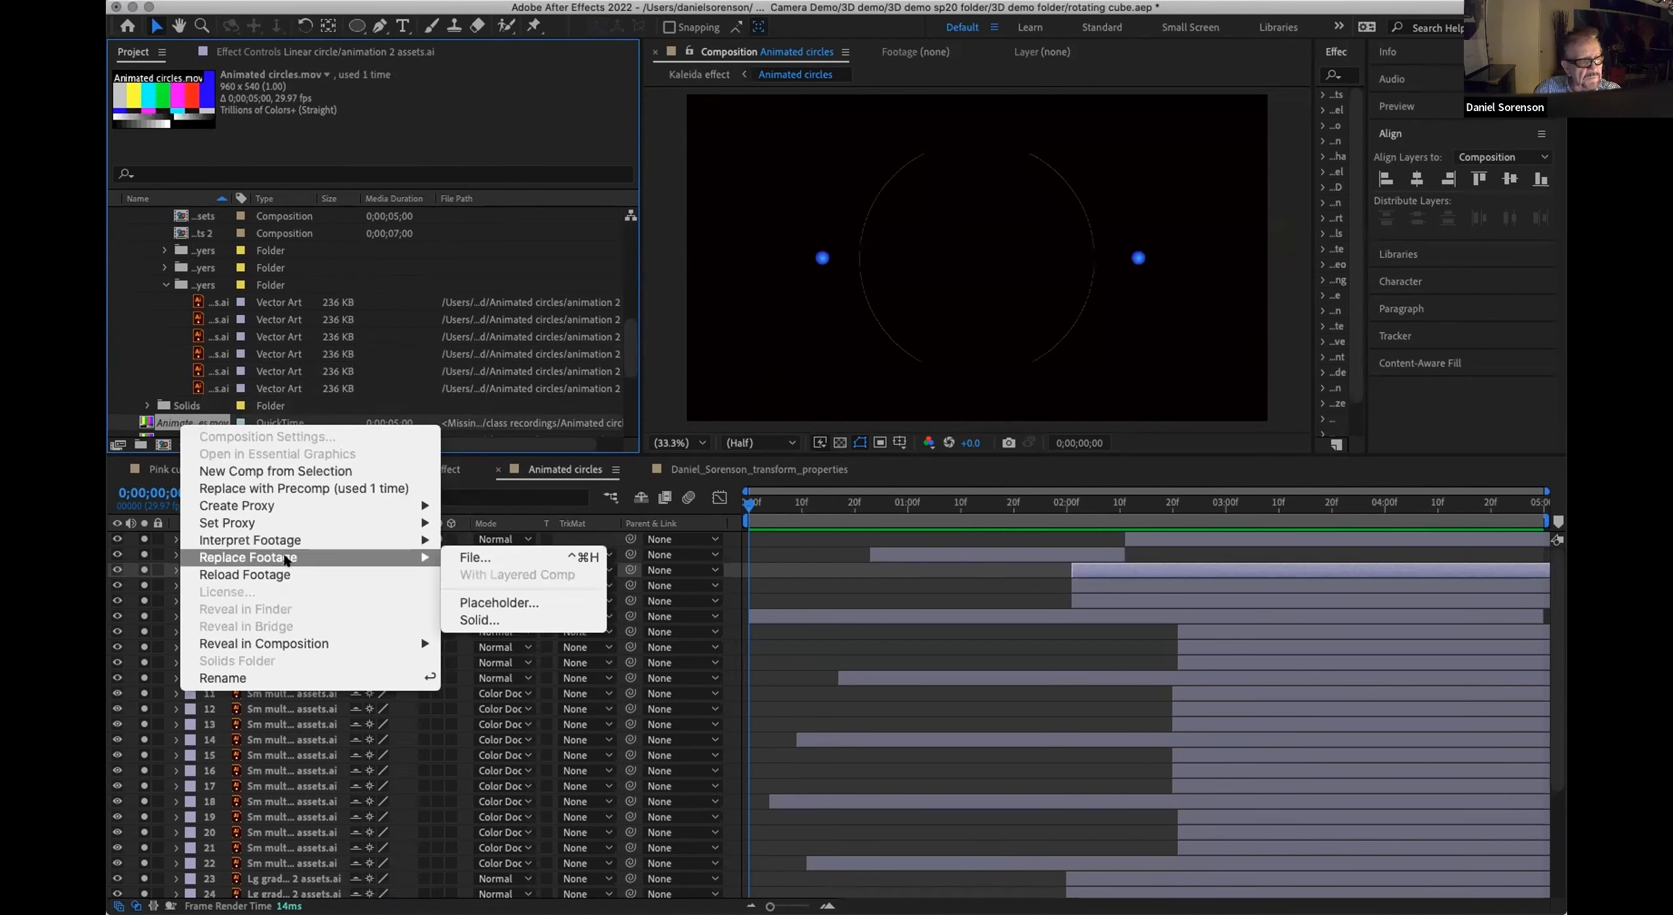
left_click(473, 557)
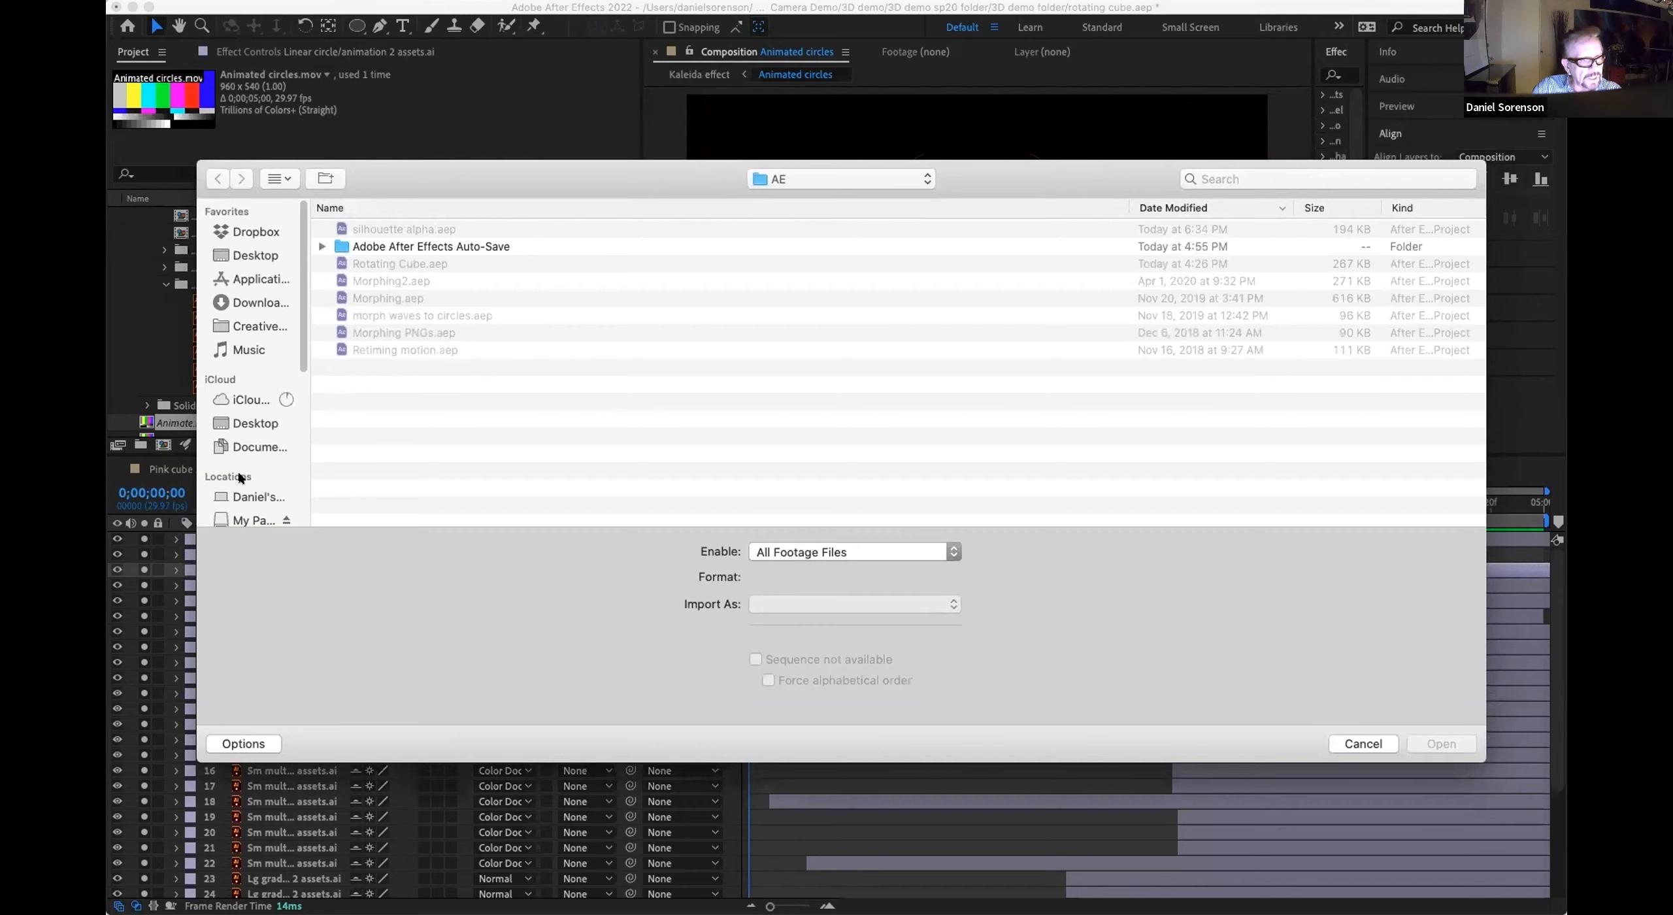
scroll(294, 366, "down", 1)
scroll(302, 392, "down", 3)
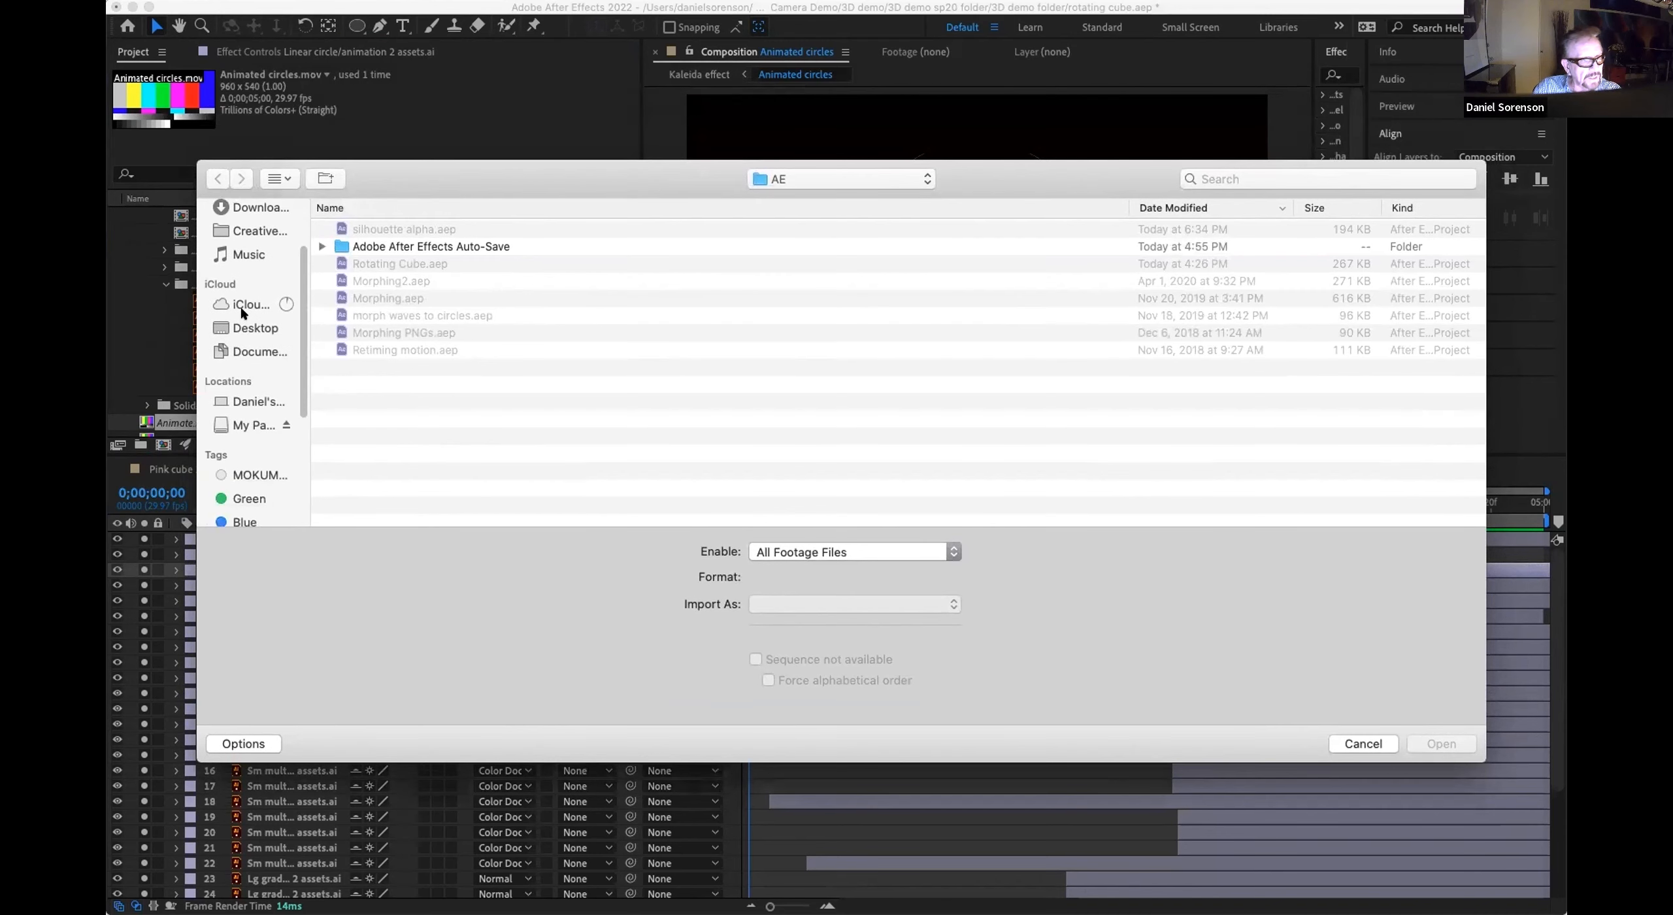
left_click_drag(446, 175, 421, 235)
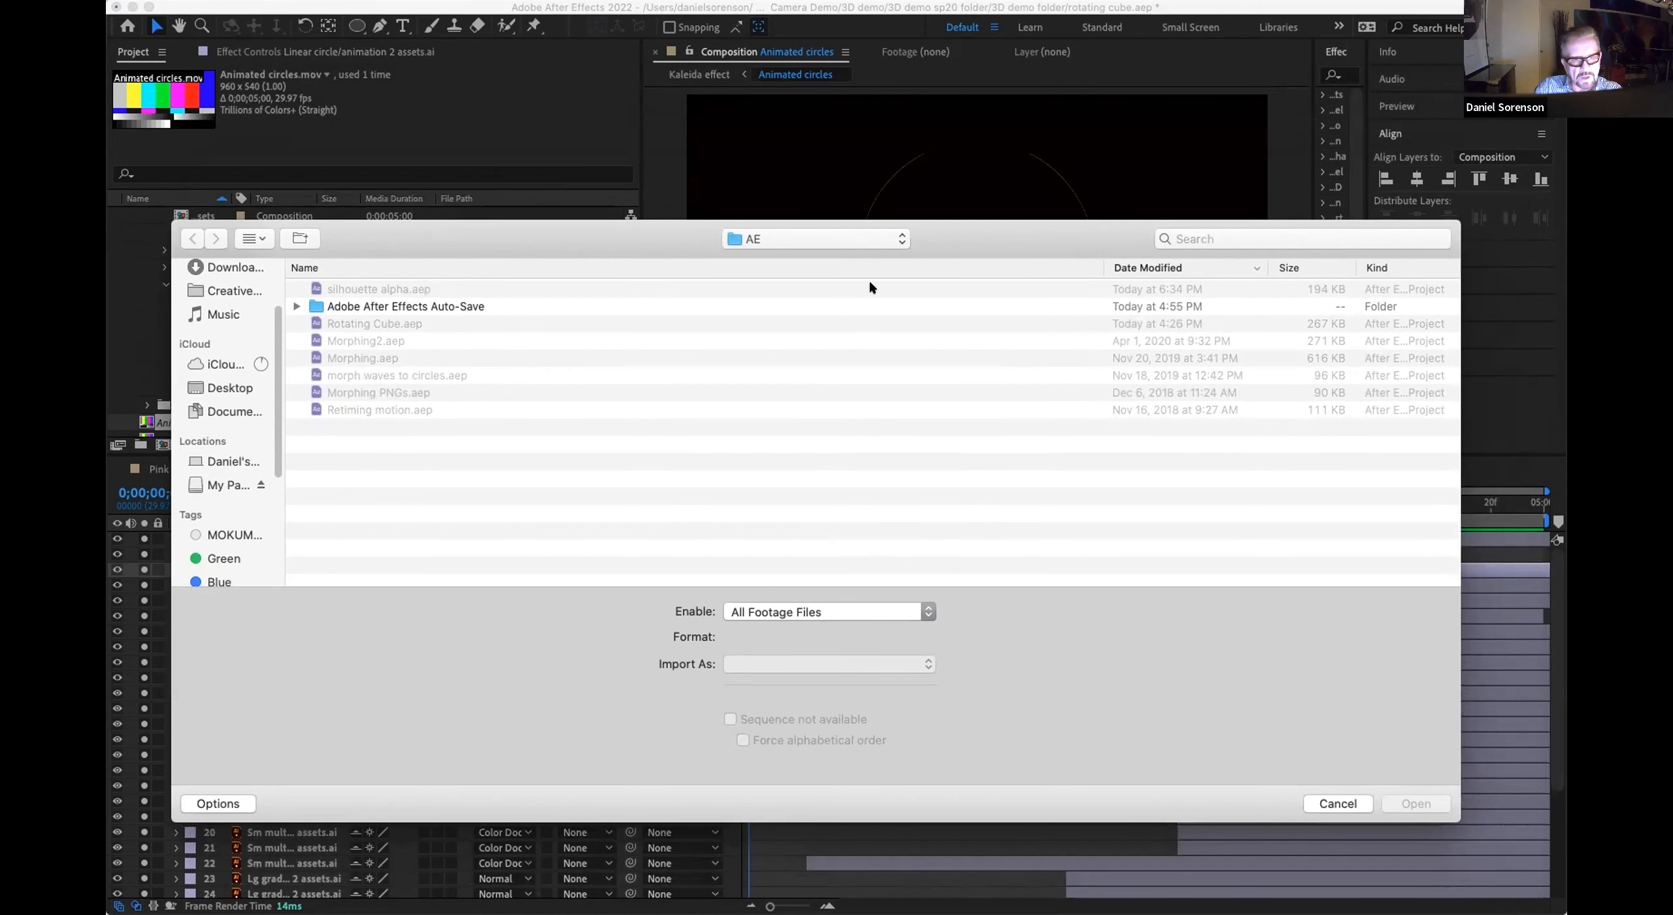
left_click_drag(937, 240, 920, 117)
left_click(1288, 680)
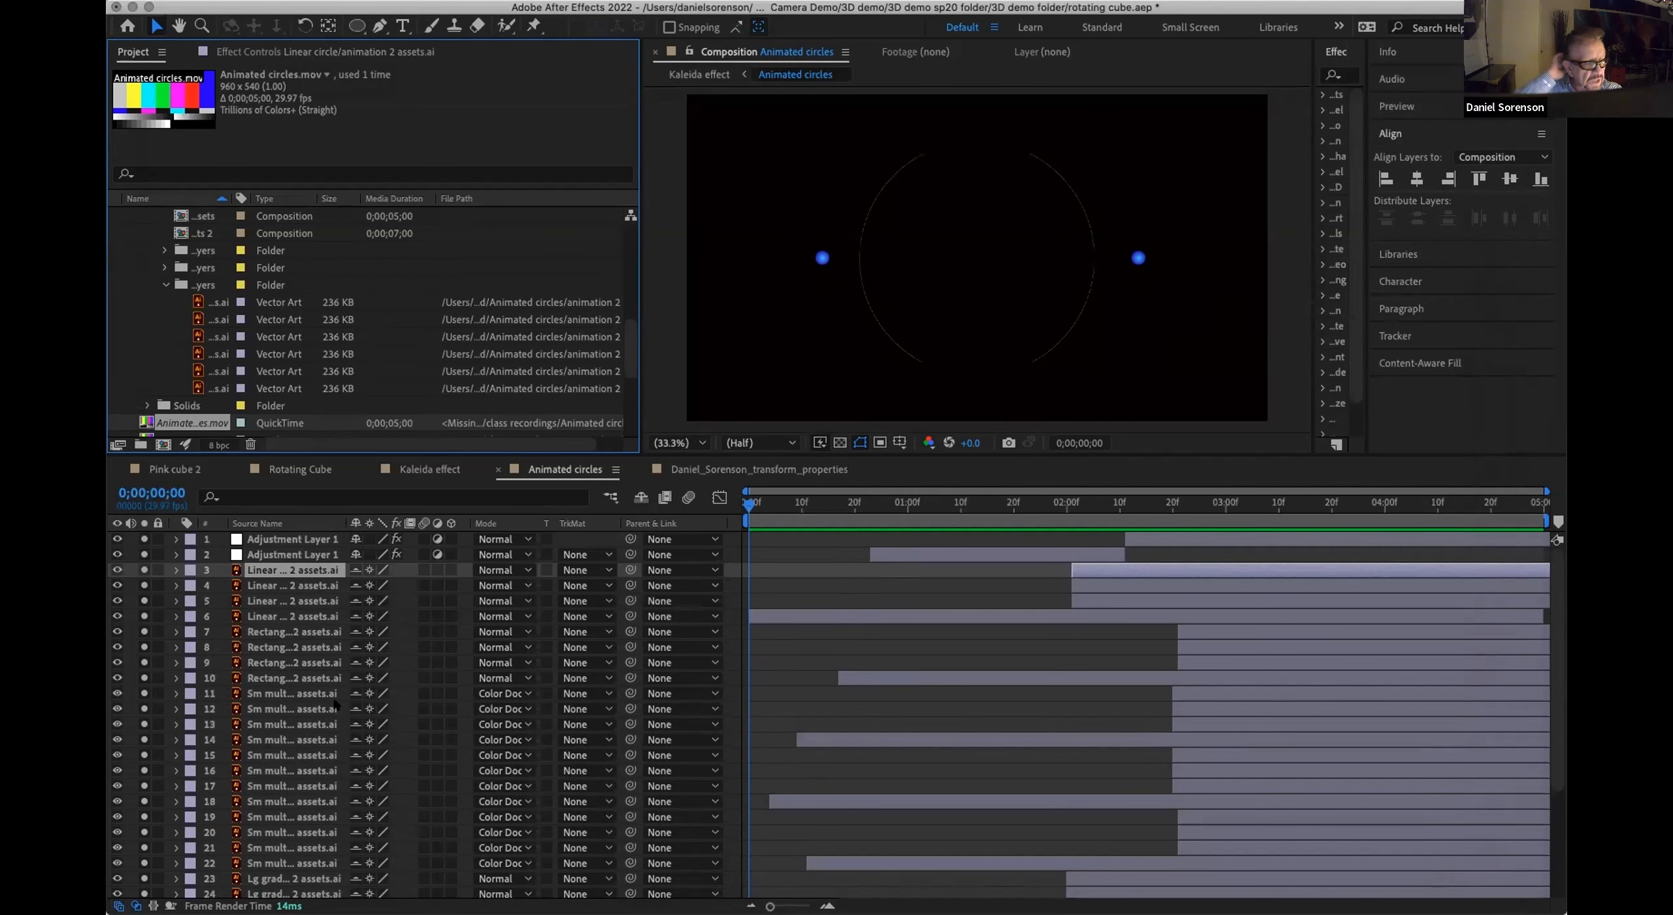
right_click(292, 571)
mouse_move(392, 748)
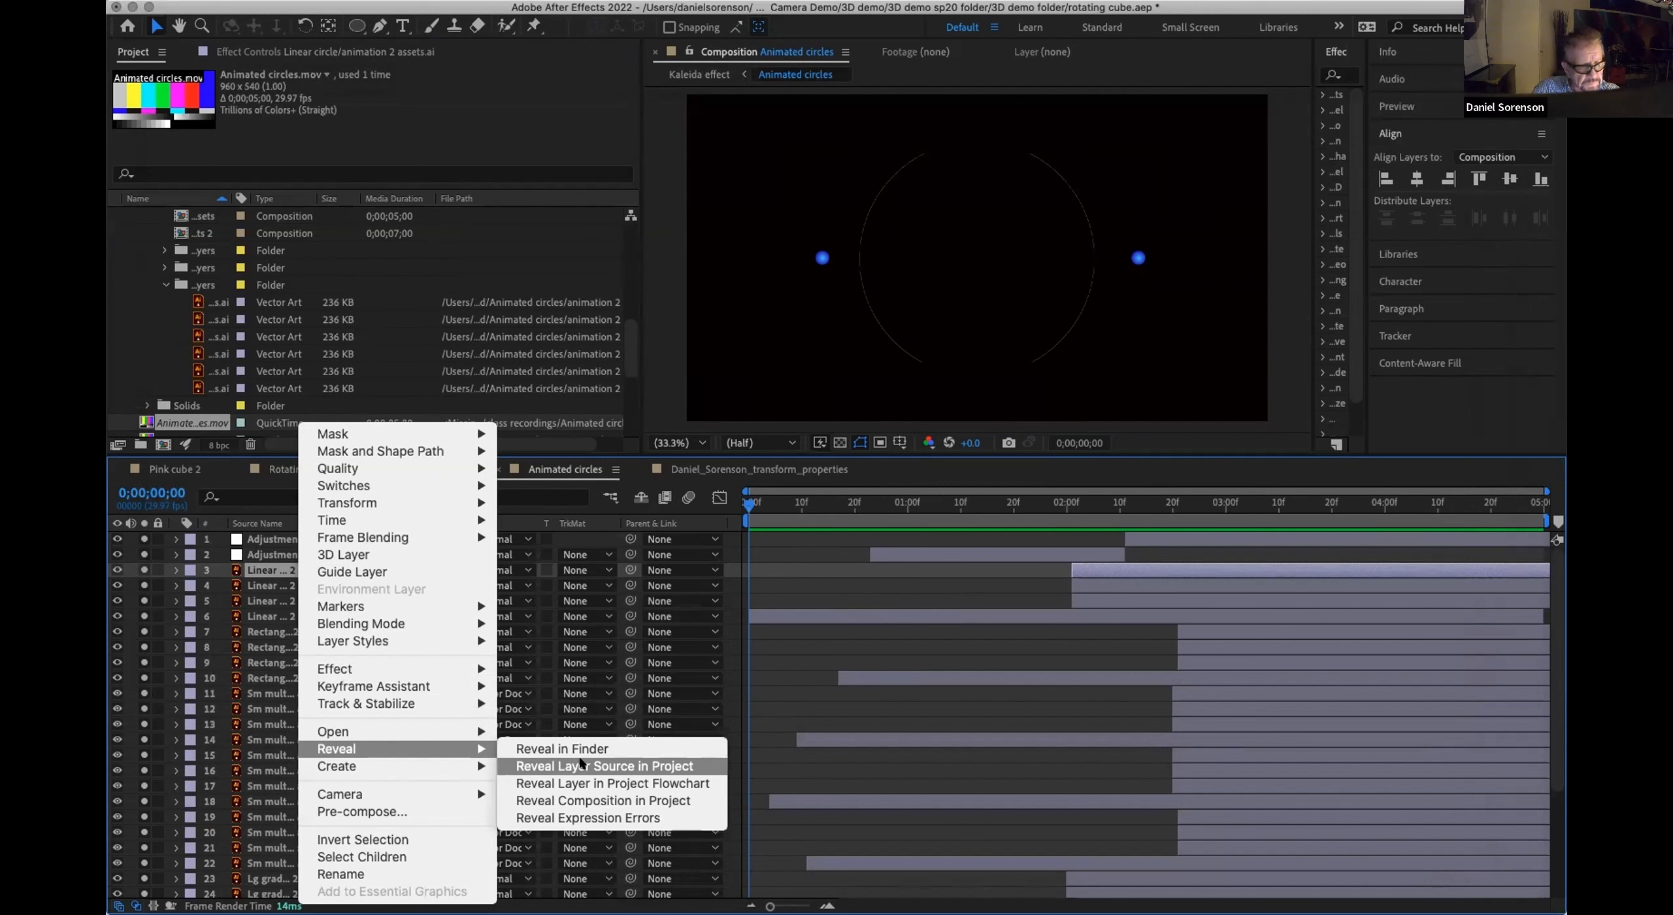
left_click(245, 557)
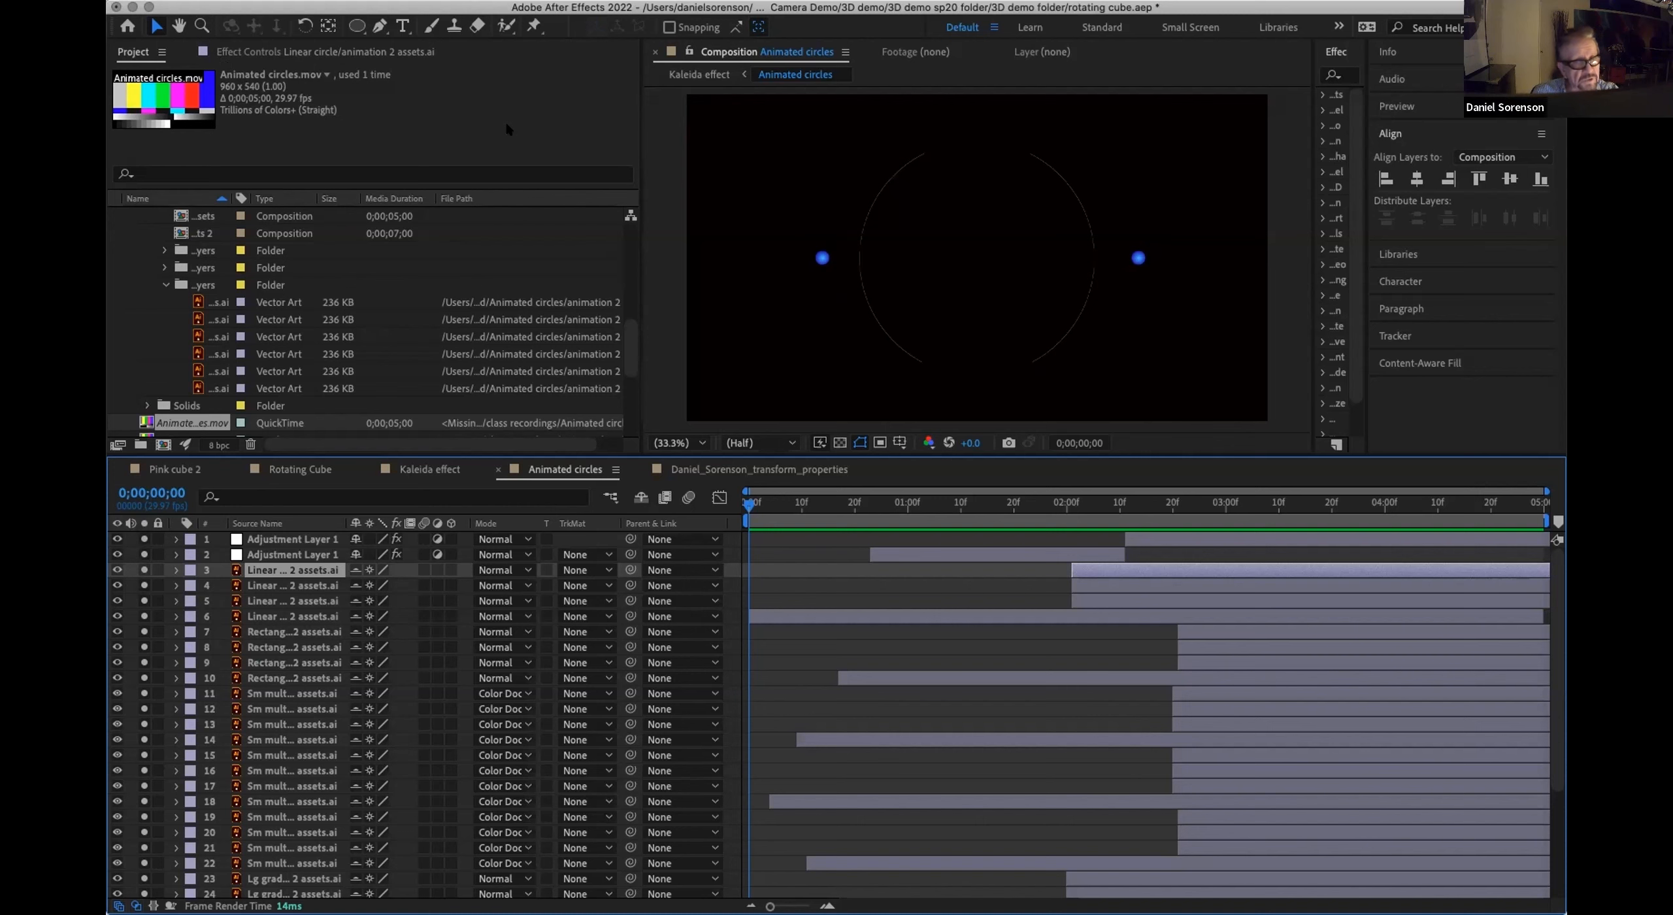
Step: Set the disk cache folder to cache on the My Passport for Mac drive and empty the disk cache for all versions
left_click(130, 3)
mouse_move(139, 33)
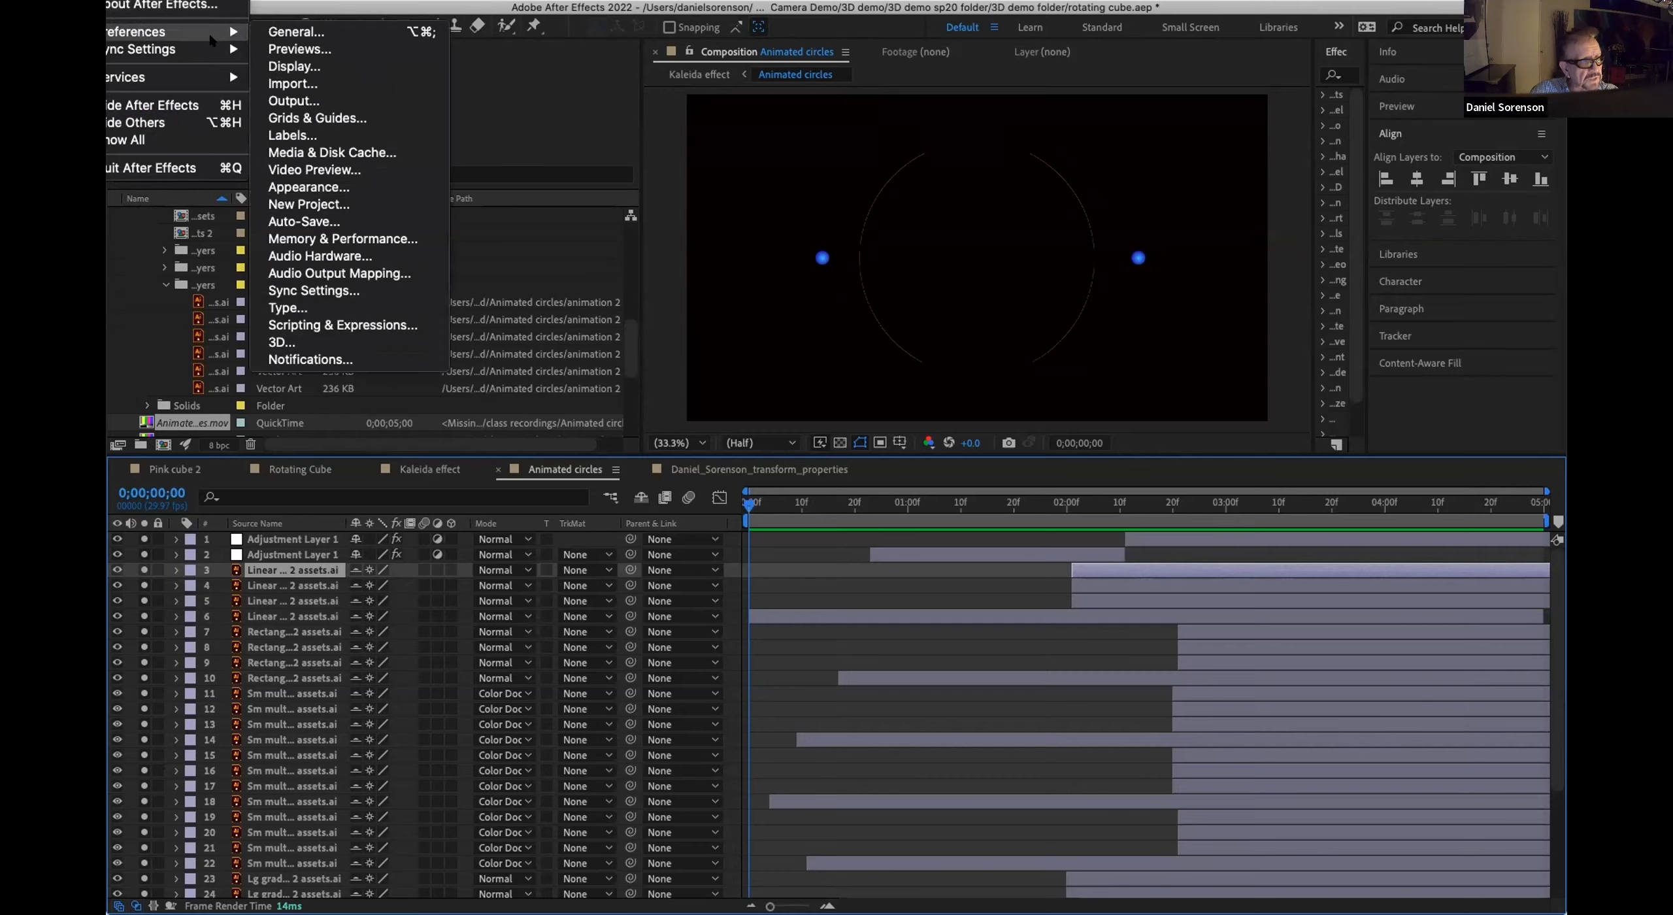
left_click(375, 152)
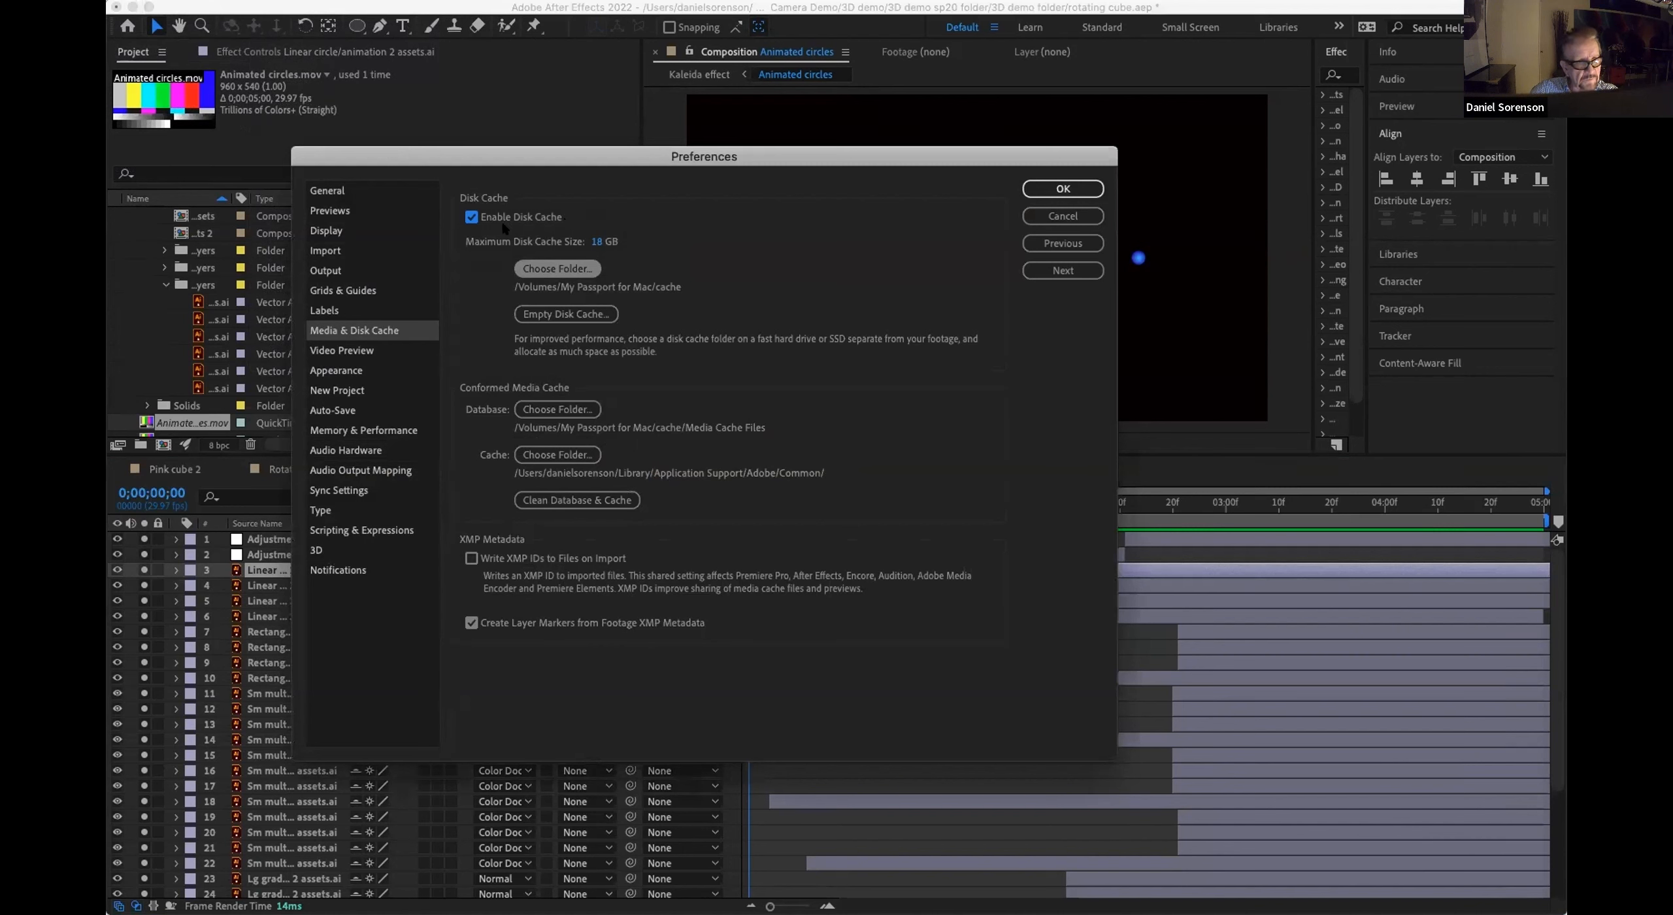
left_click(553, 268)
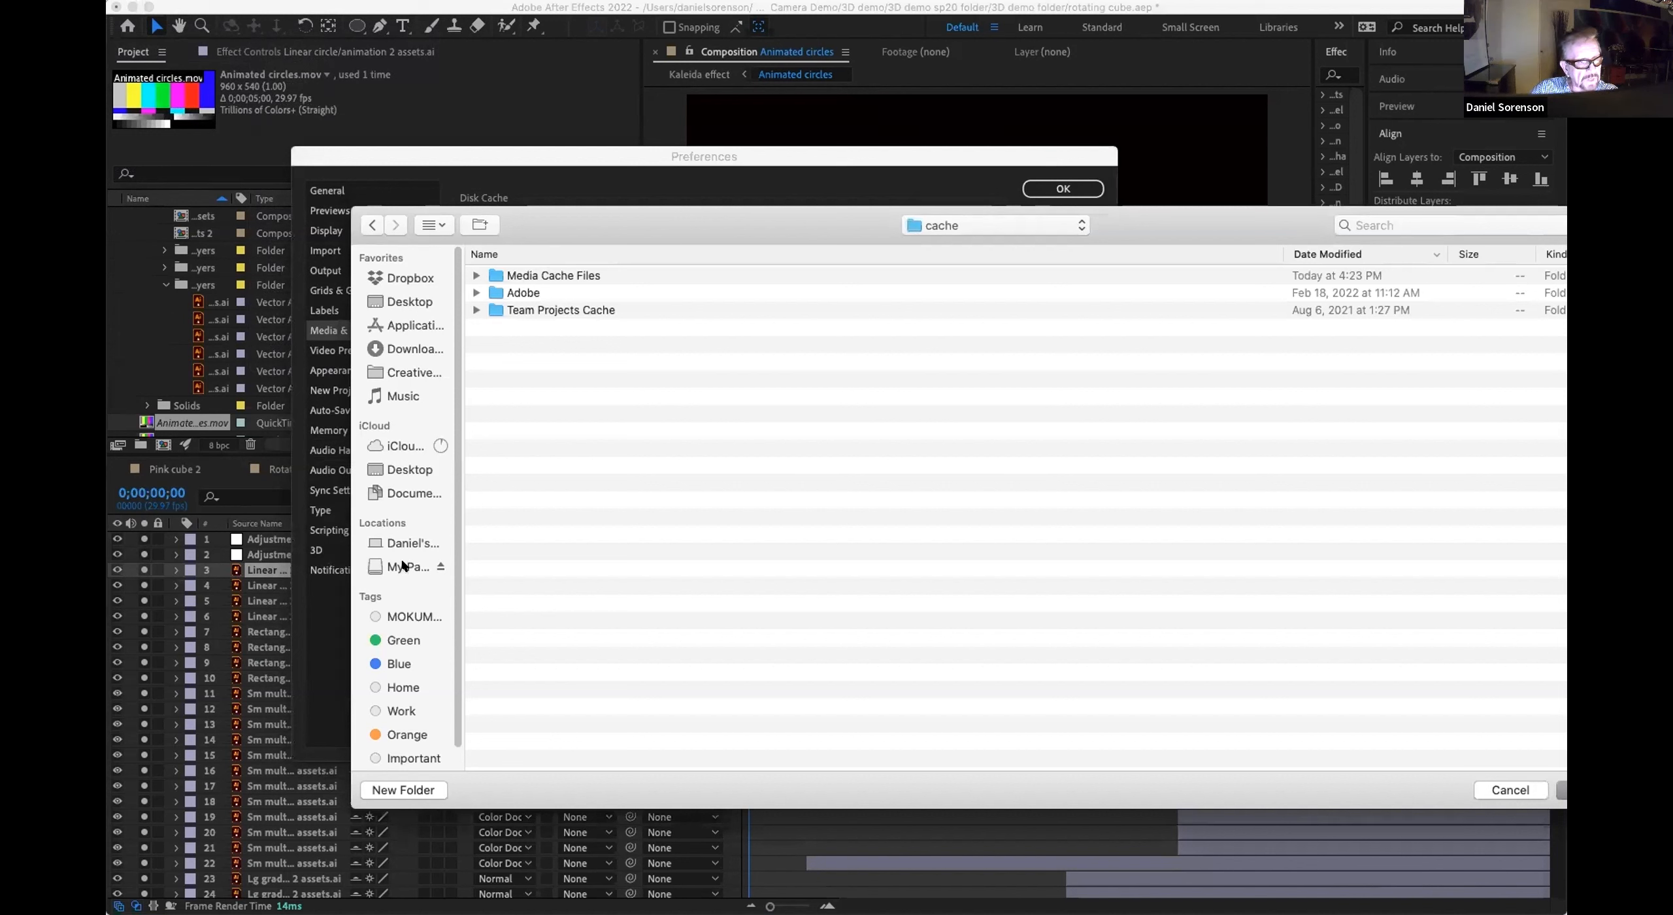
left_click(403, 568)
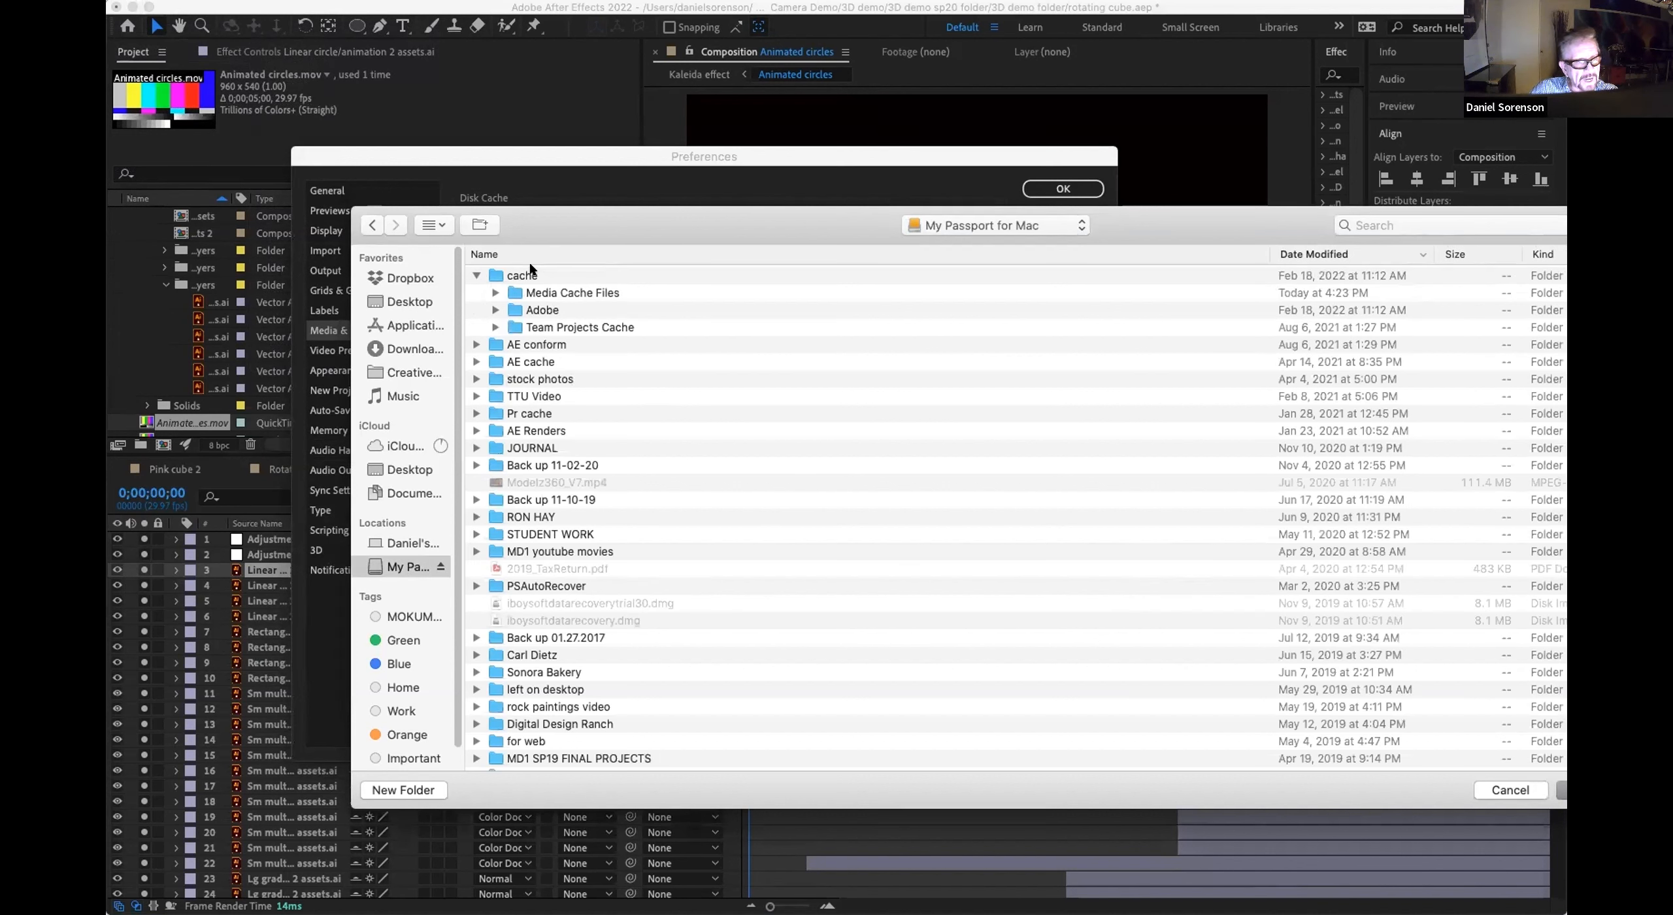
left_click(520, 274)
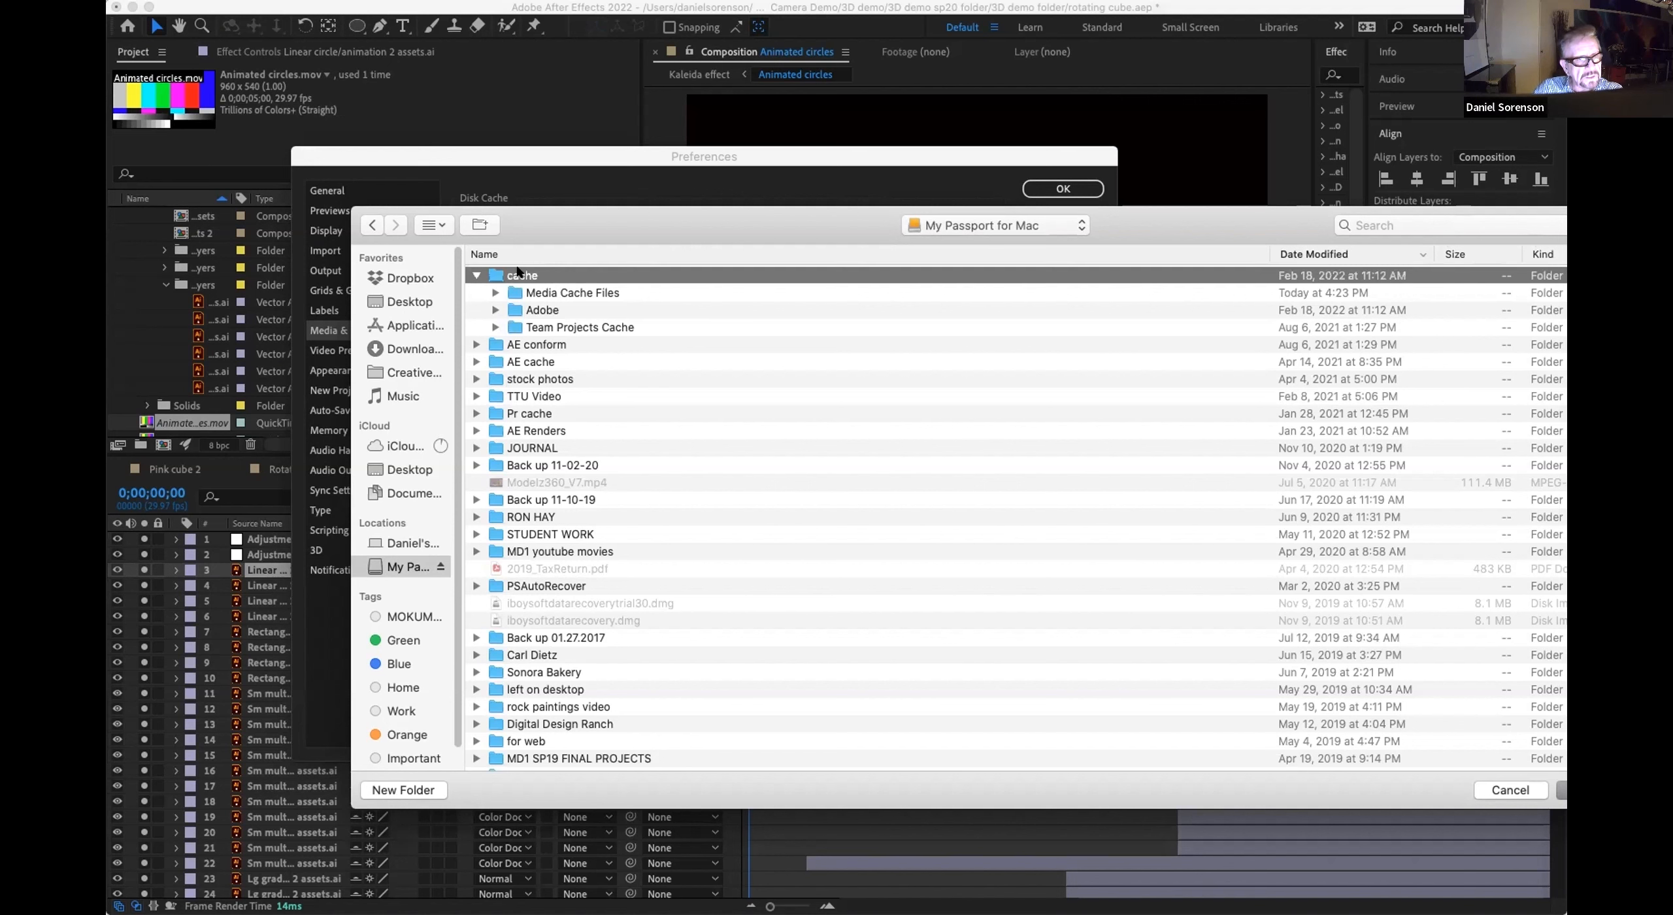
left_click(1561, 790)
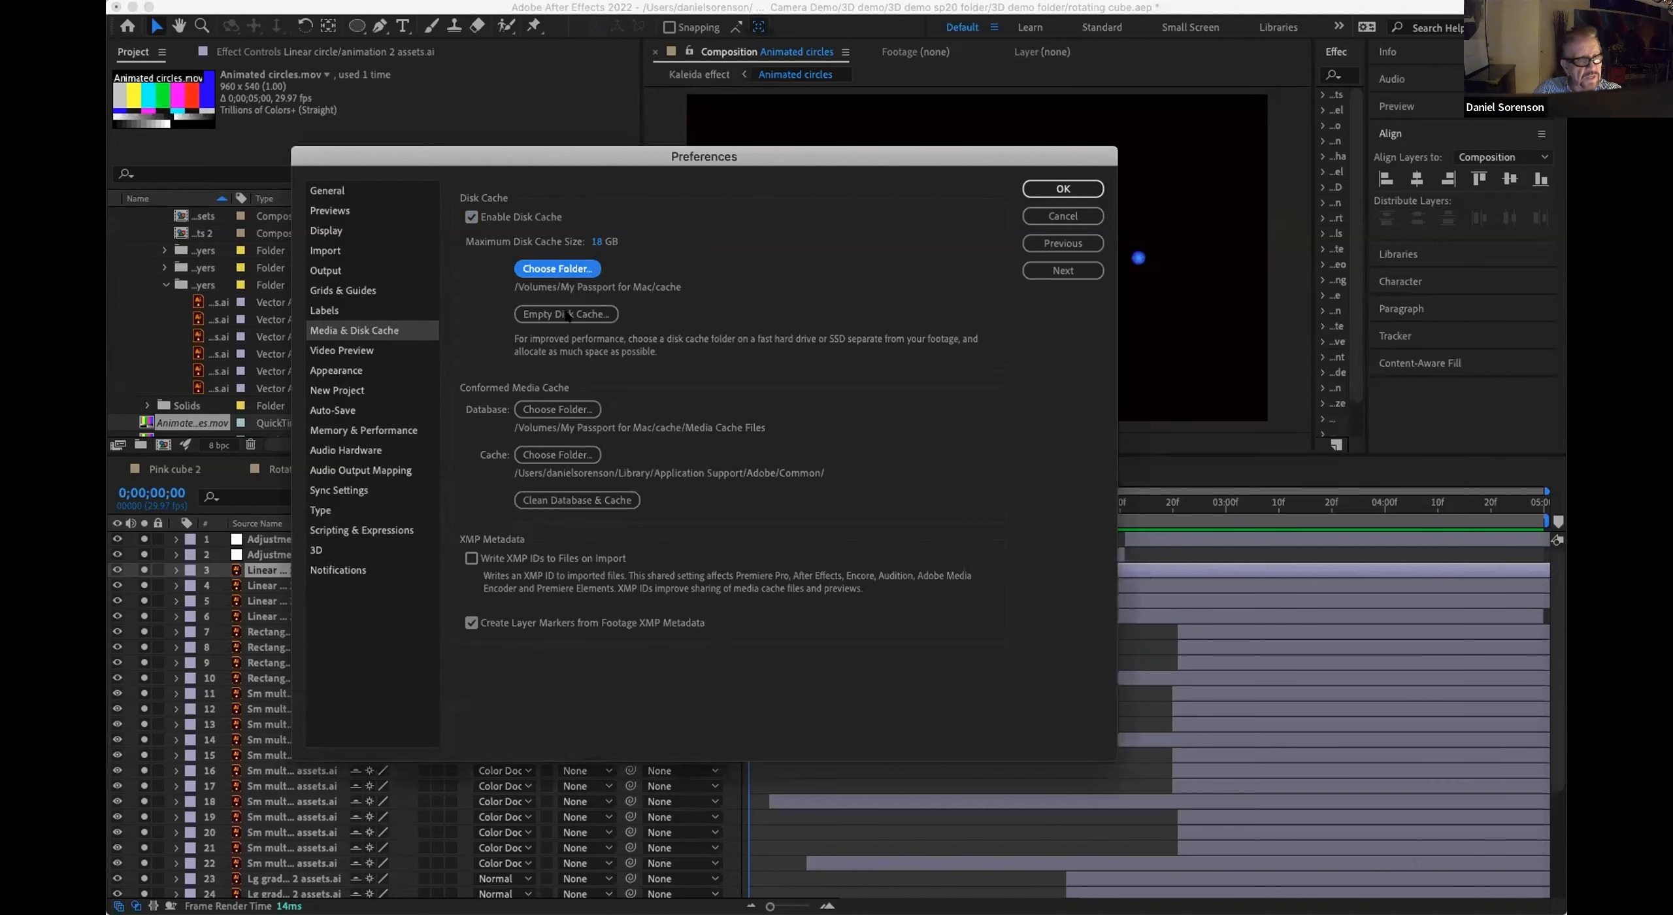
left_click(566, 314)
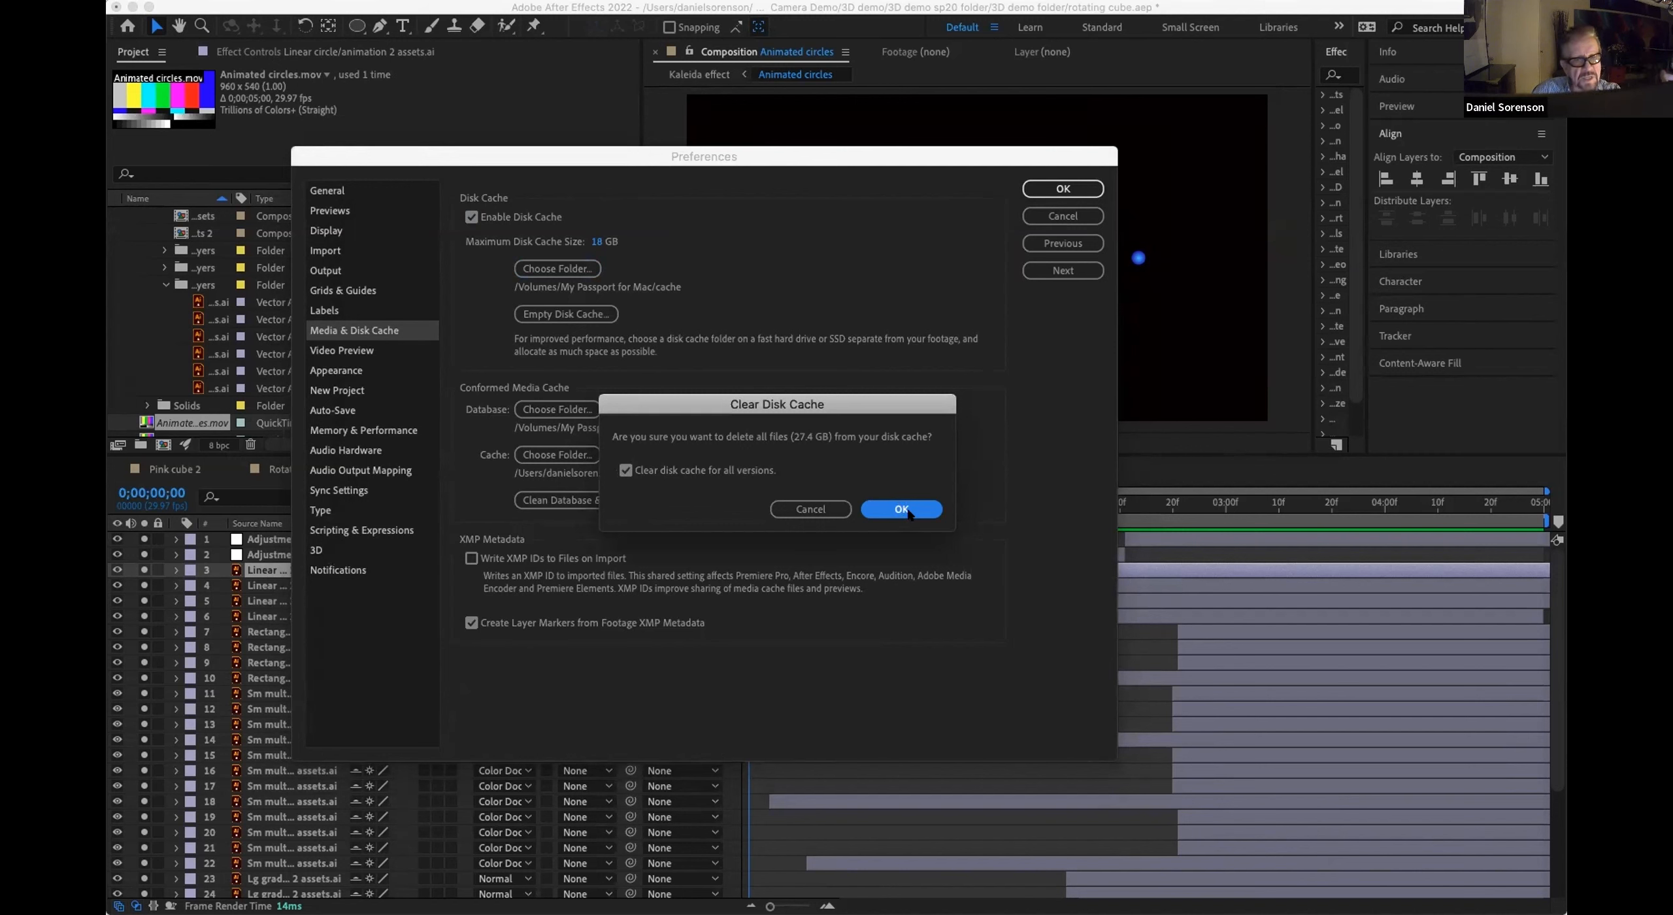
left_click(903, 510)
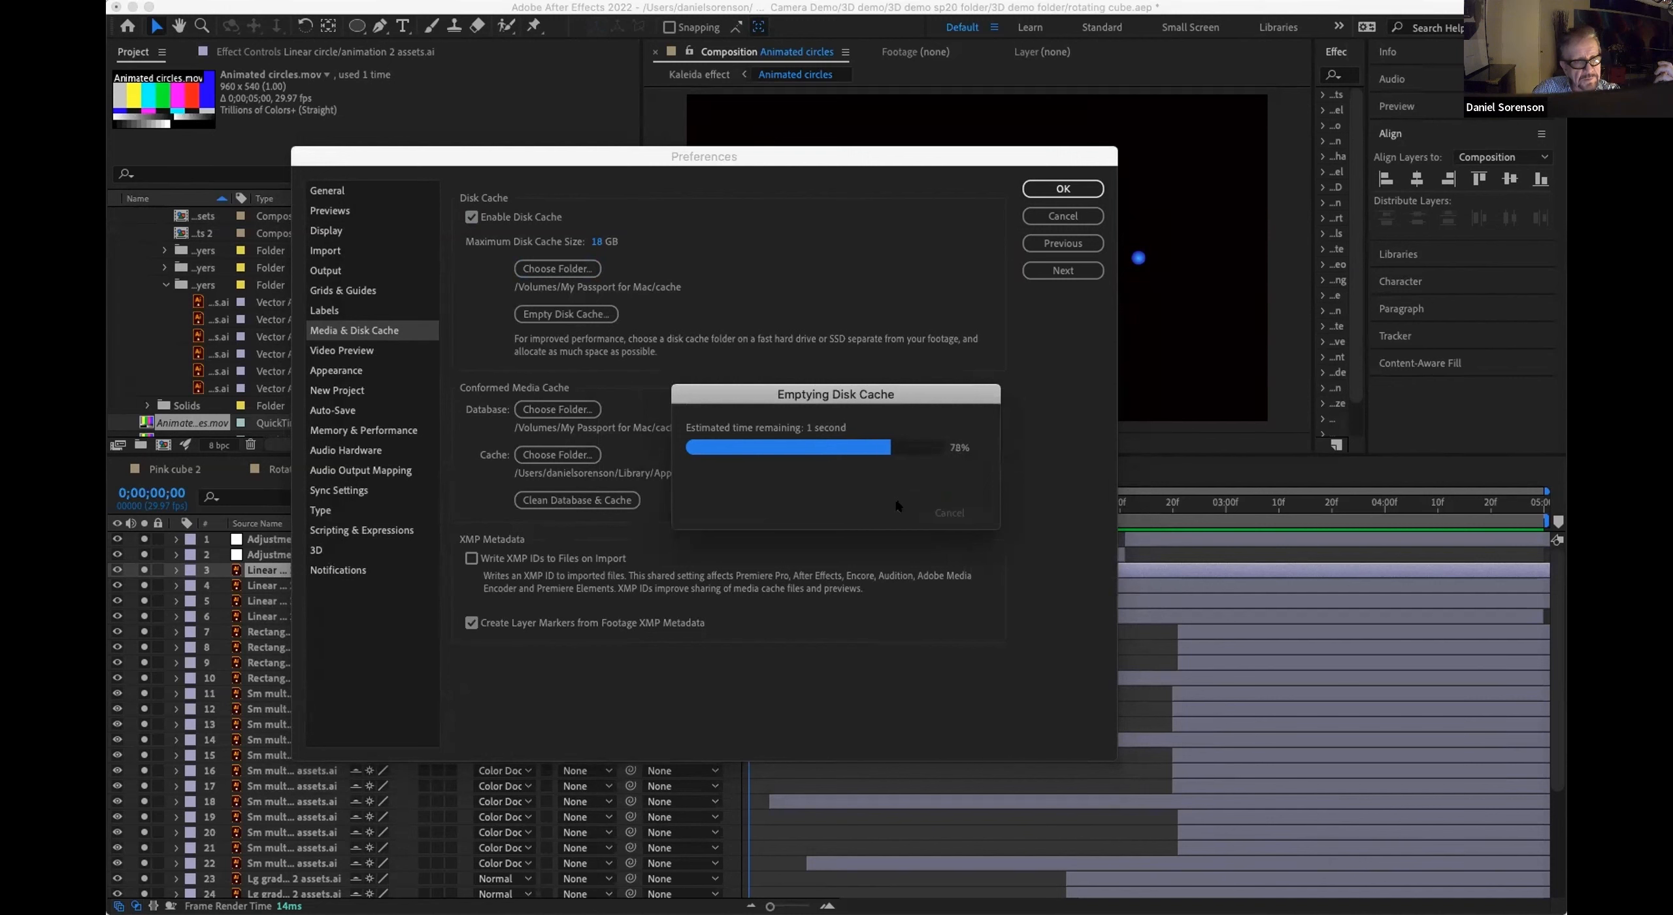
Step: Set the conformed media database folder to cache/Media Cache Files on My Passport for Mac, deleting the existing database
left_click(559, 407)
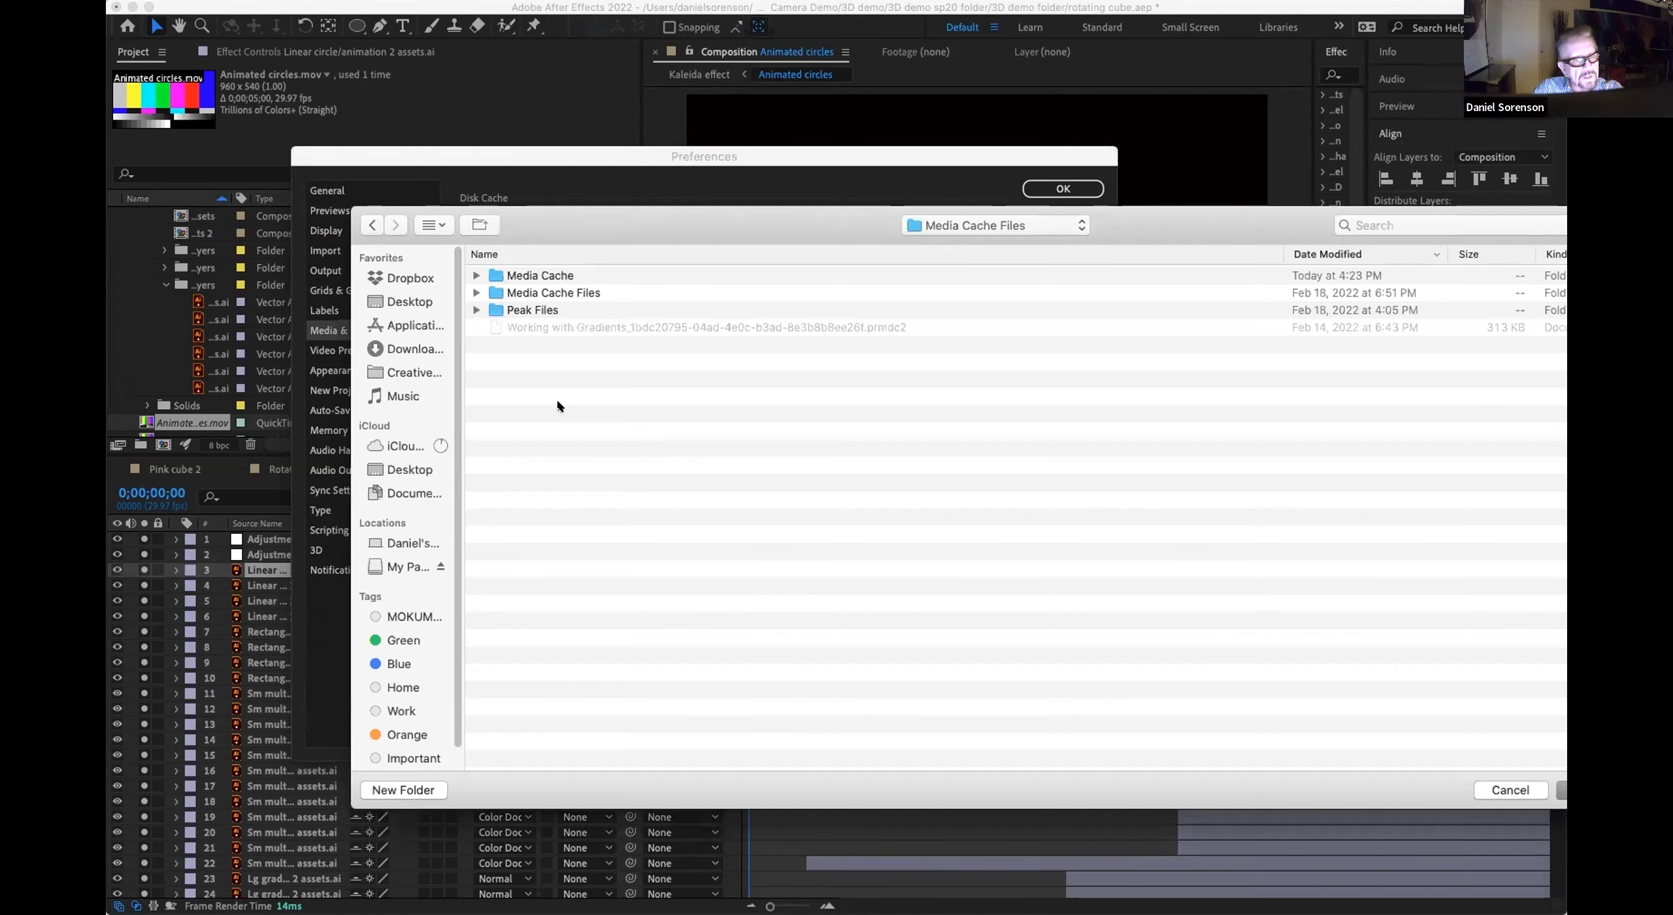
left_click(404, 566)
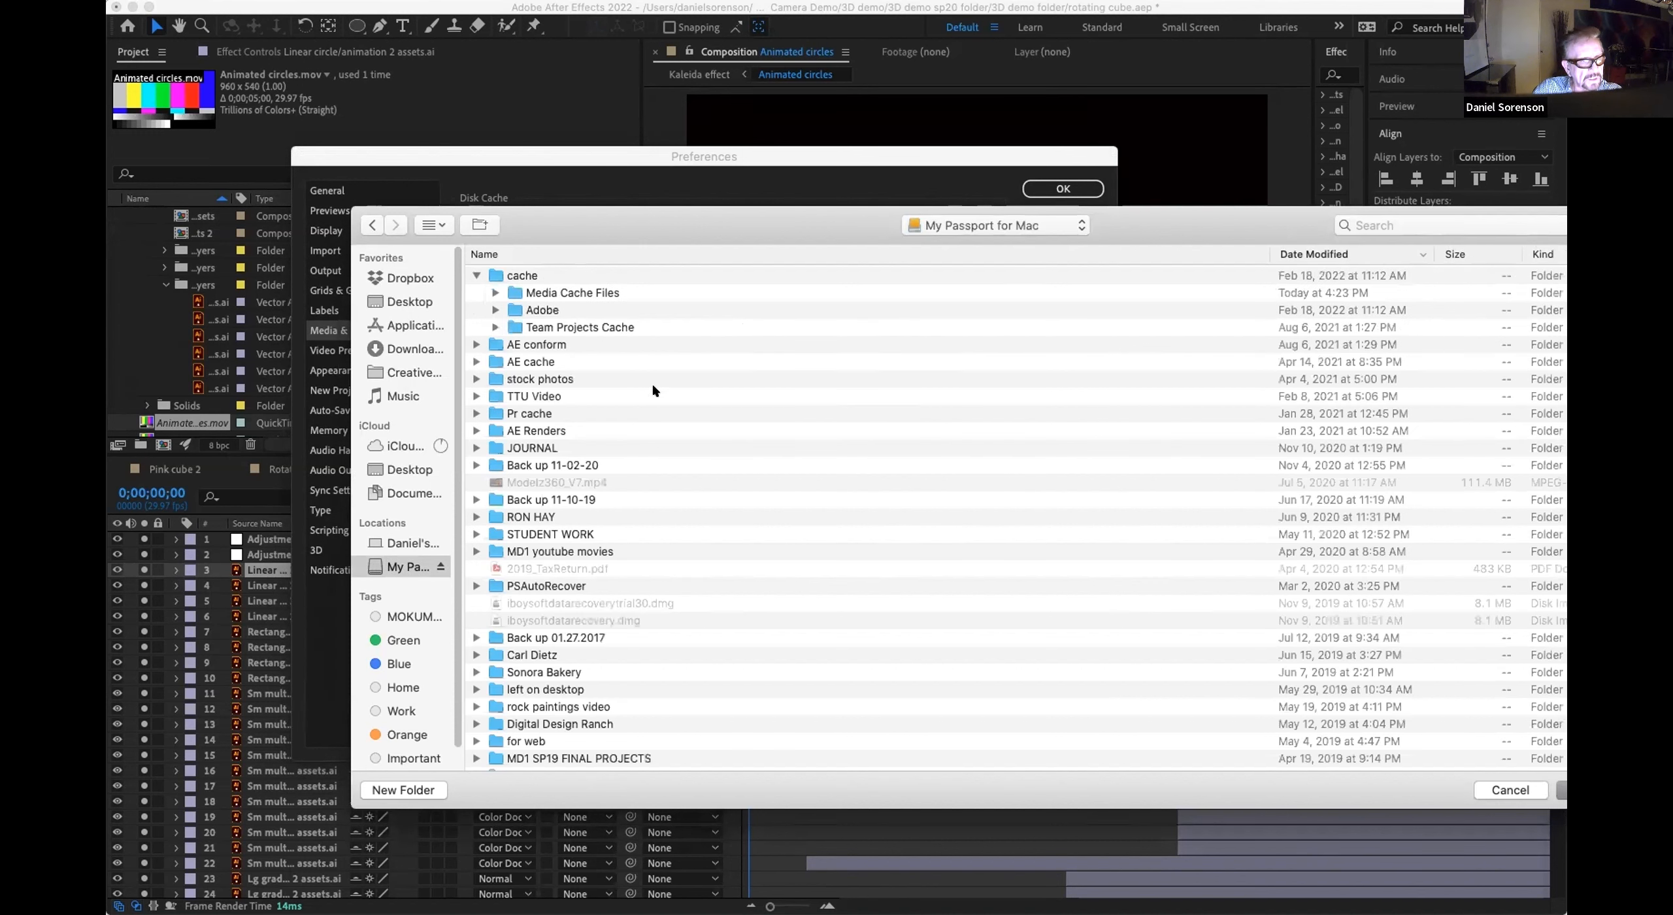
left_click(563, 296)
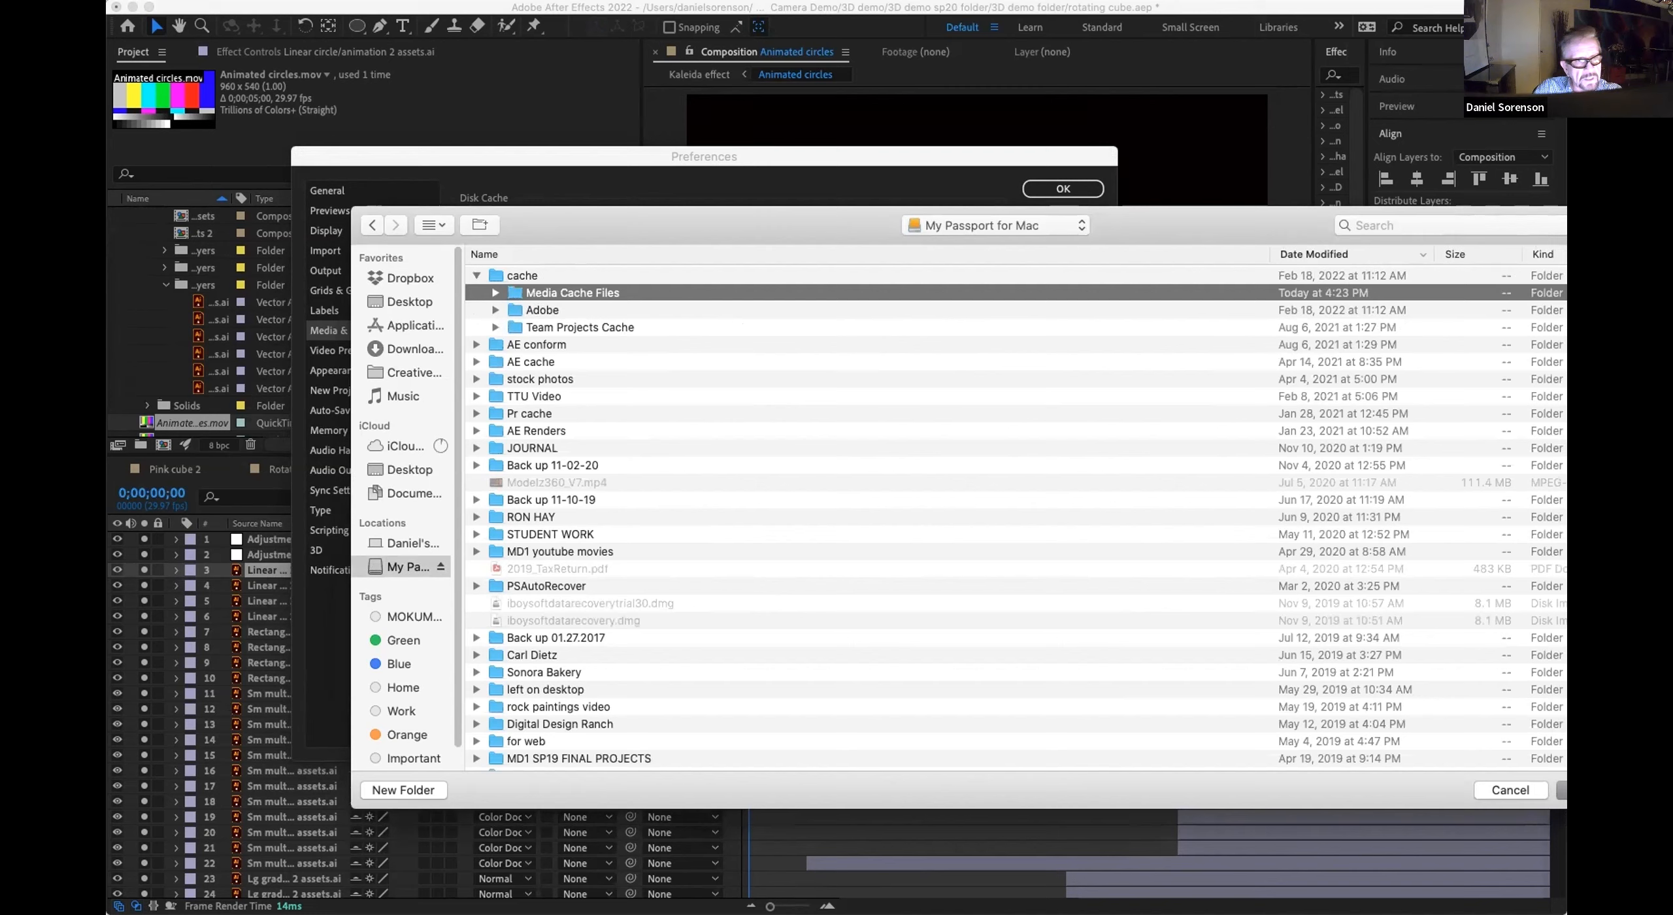
left_click(1563, 790)
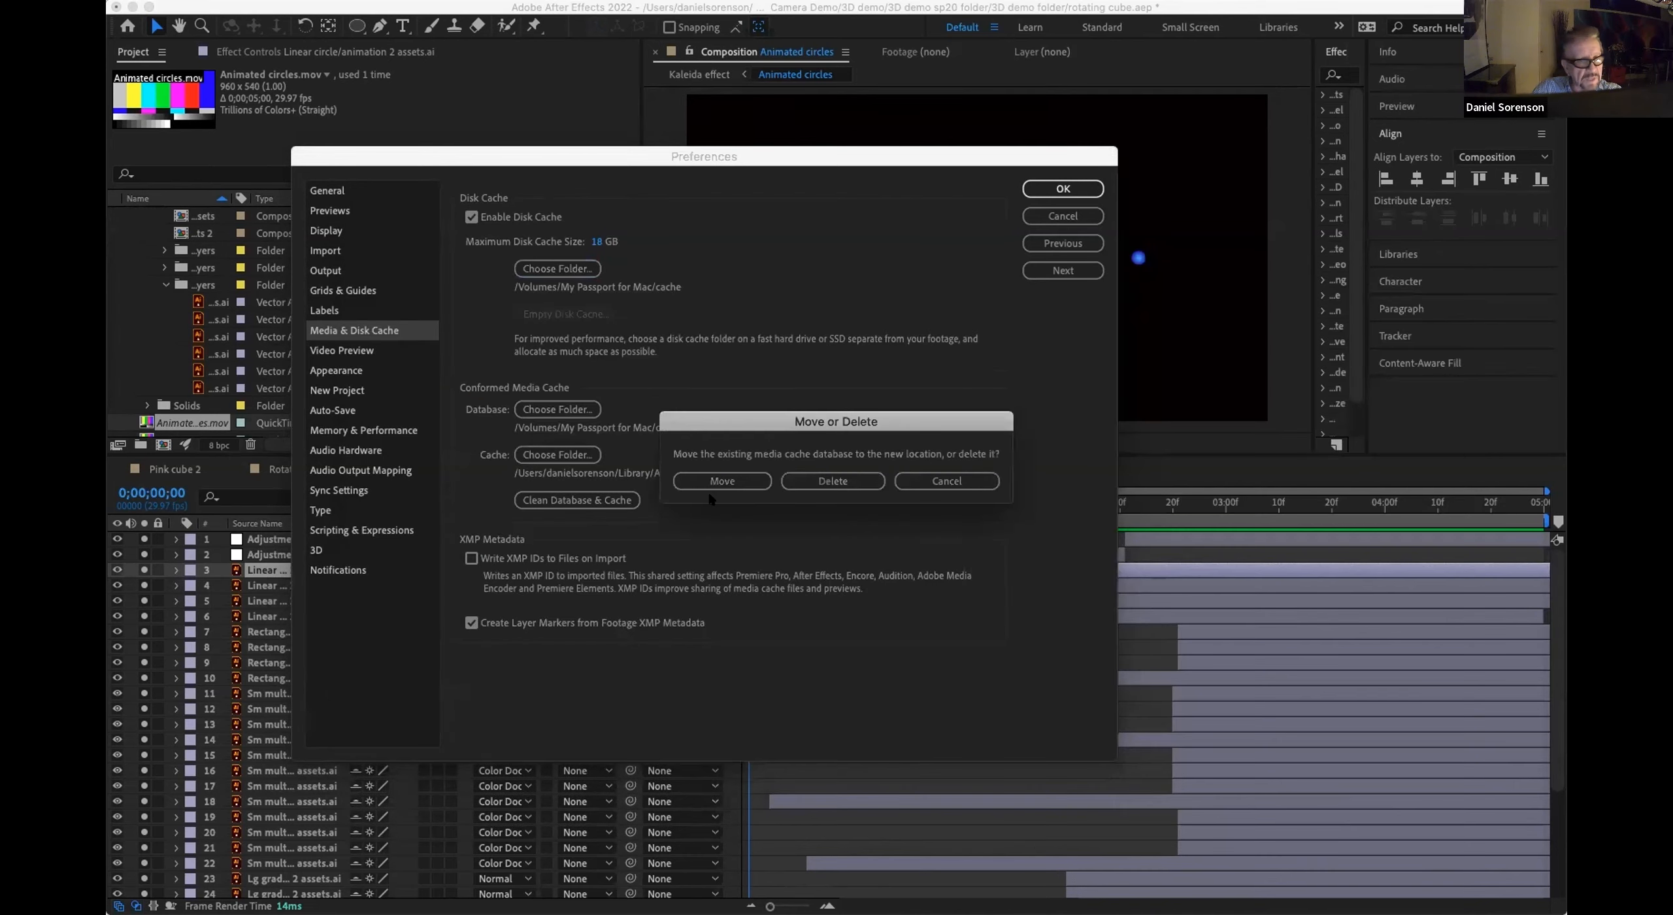
left_click(829, 478)
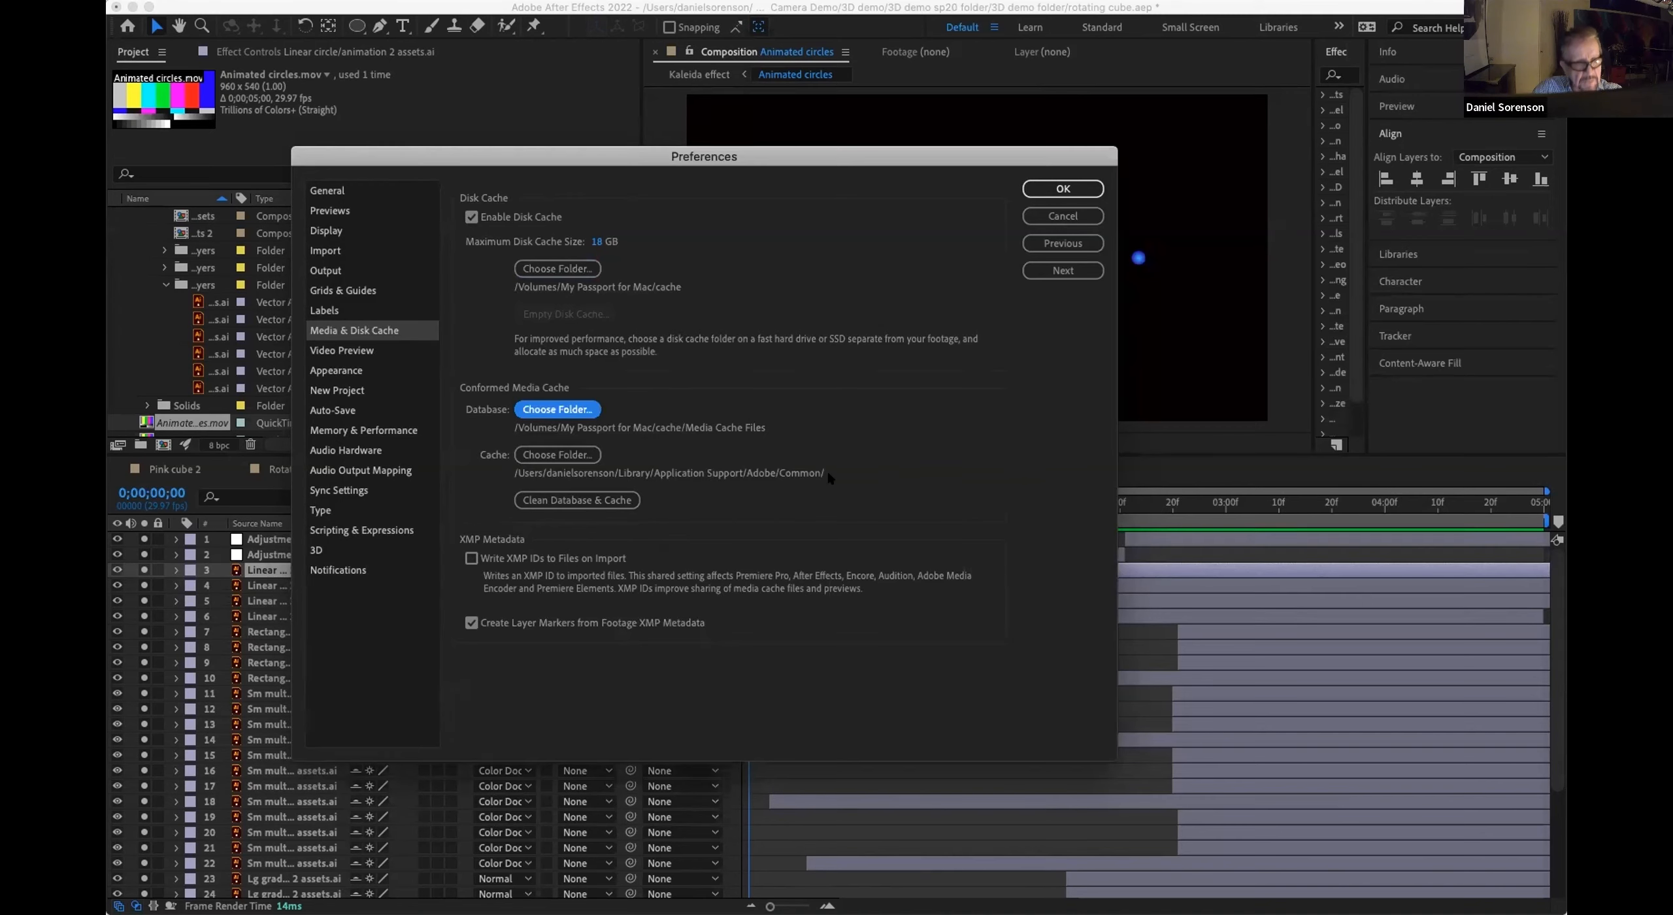
Step: Set the conformed media cache folder to cache on My Passport for Mac, clean the database and cache, and apply the preferences
left_click(594, 454)
left_click(561, 455)
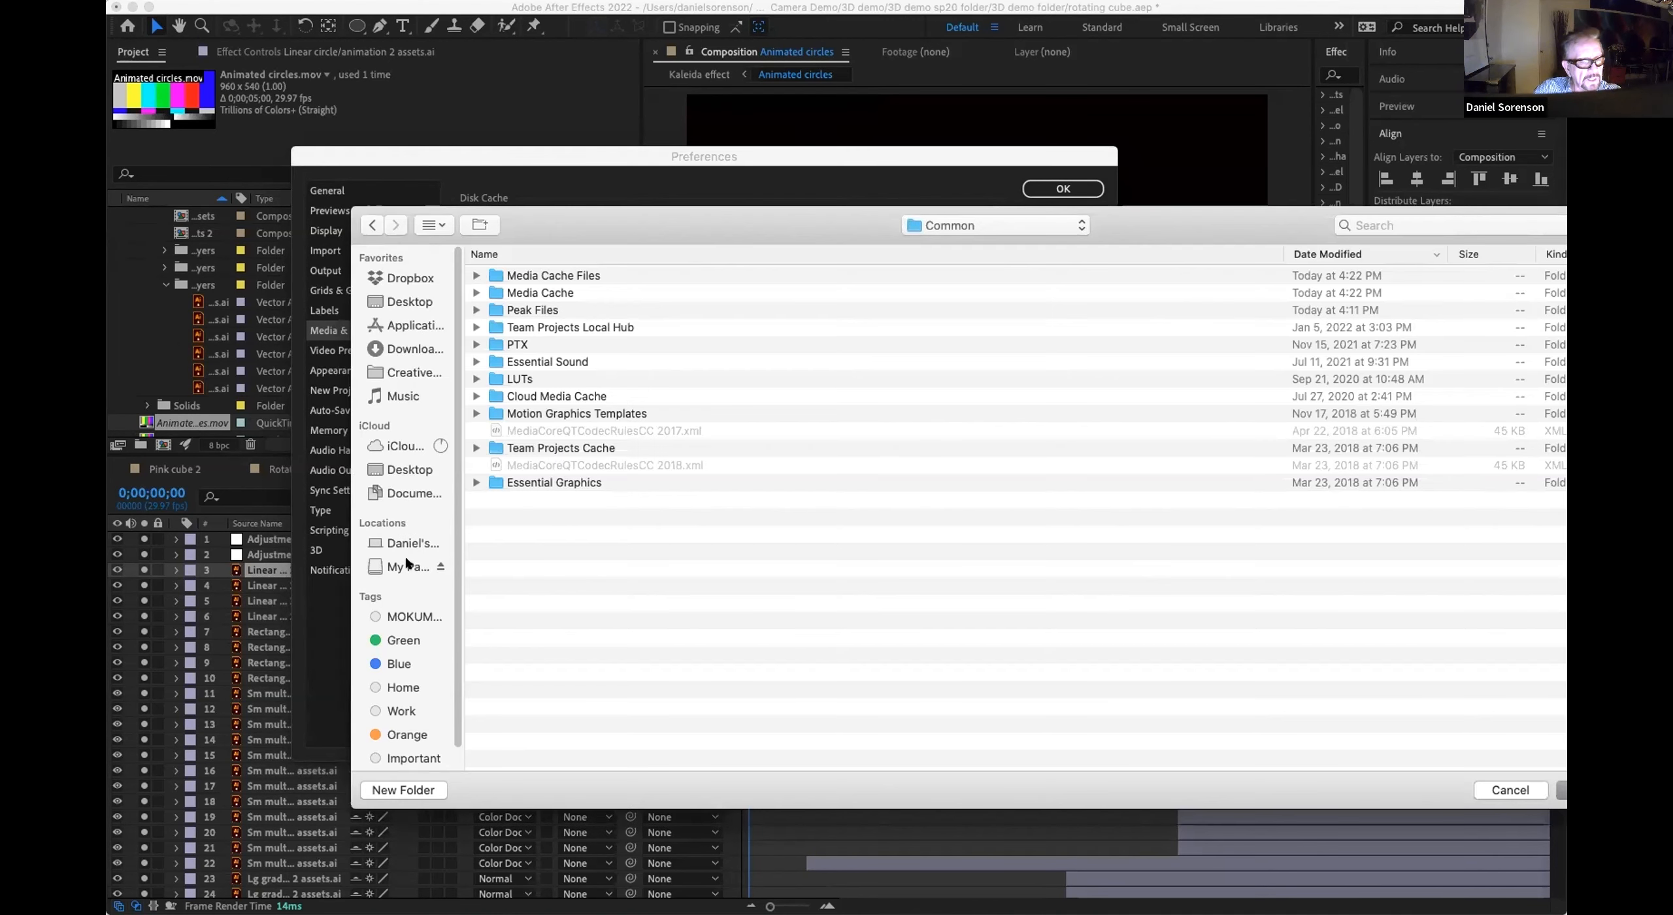
left_click(406, 563)
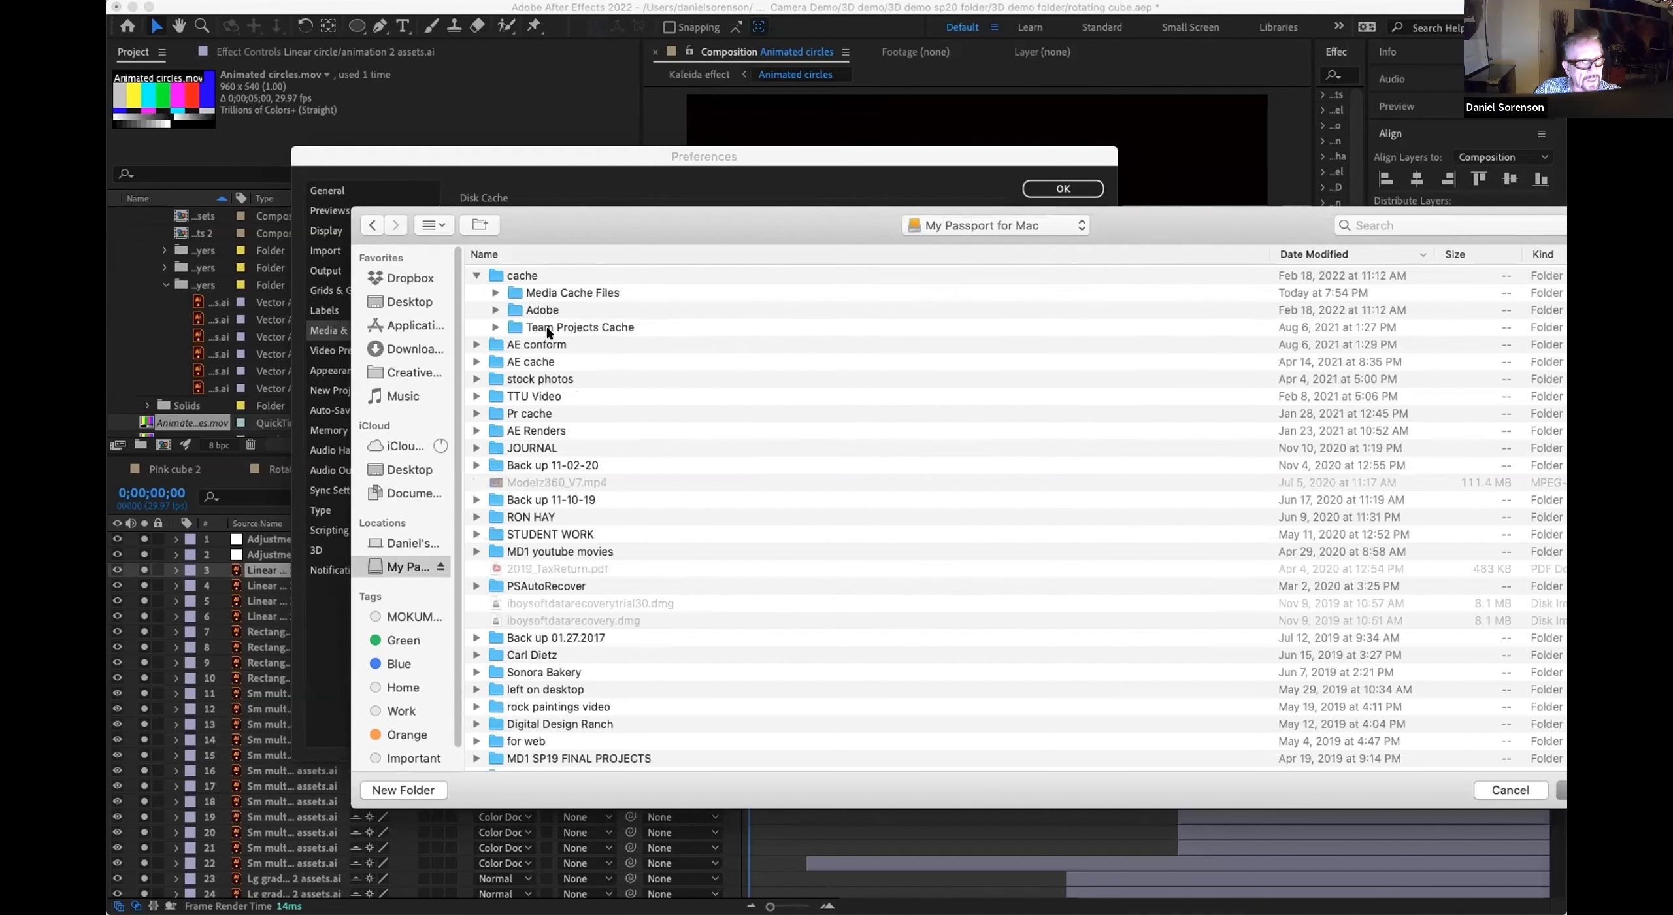
left_click(521, 275)
left_click(1563, 790)
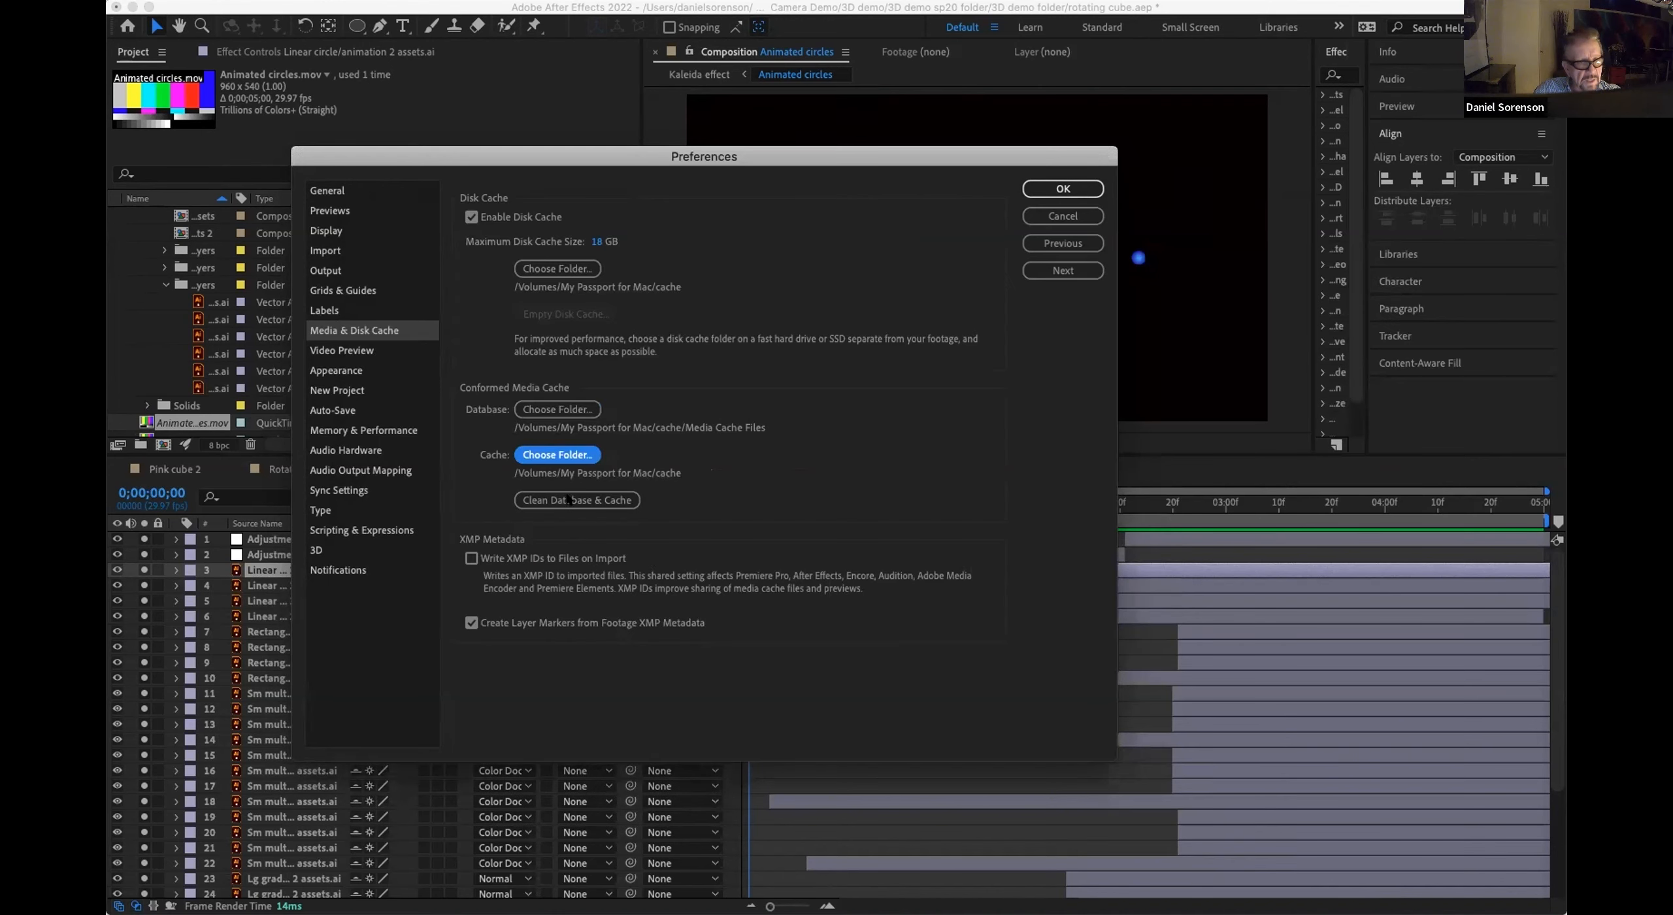
left_click(568, 500)
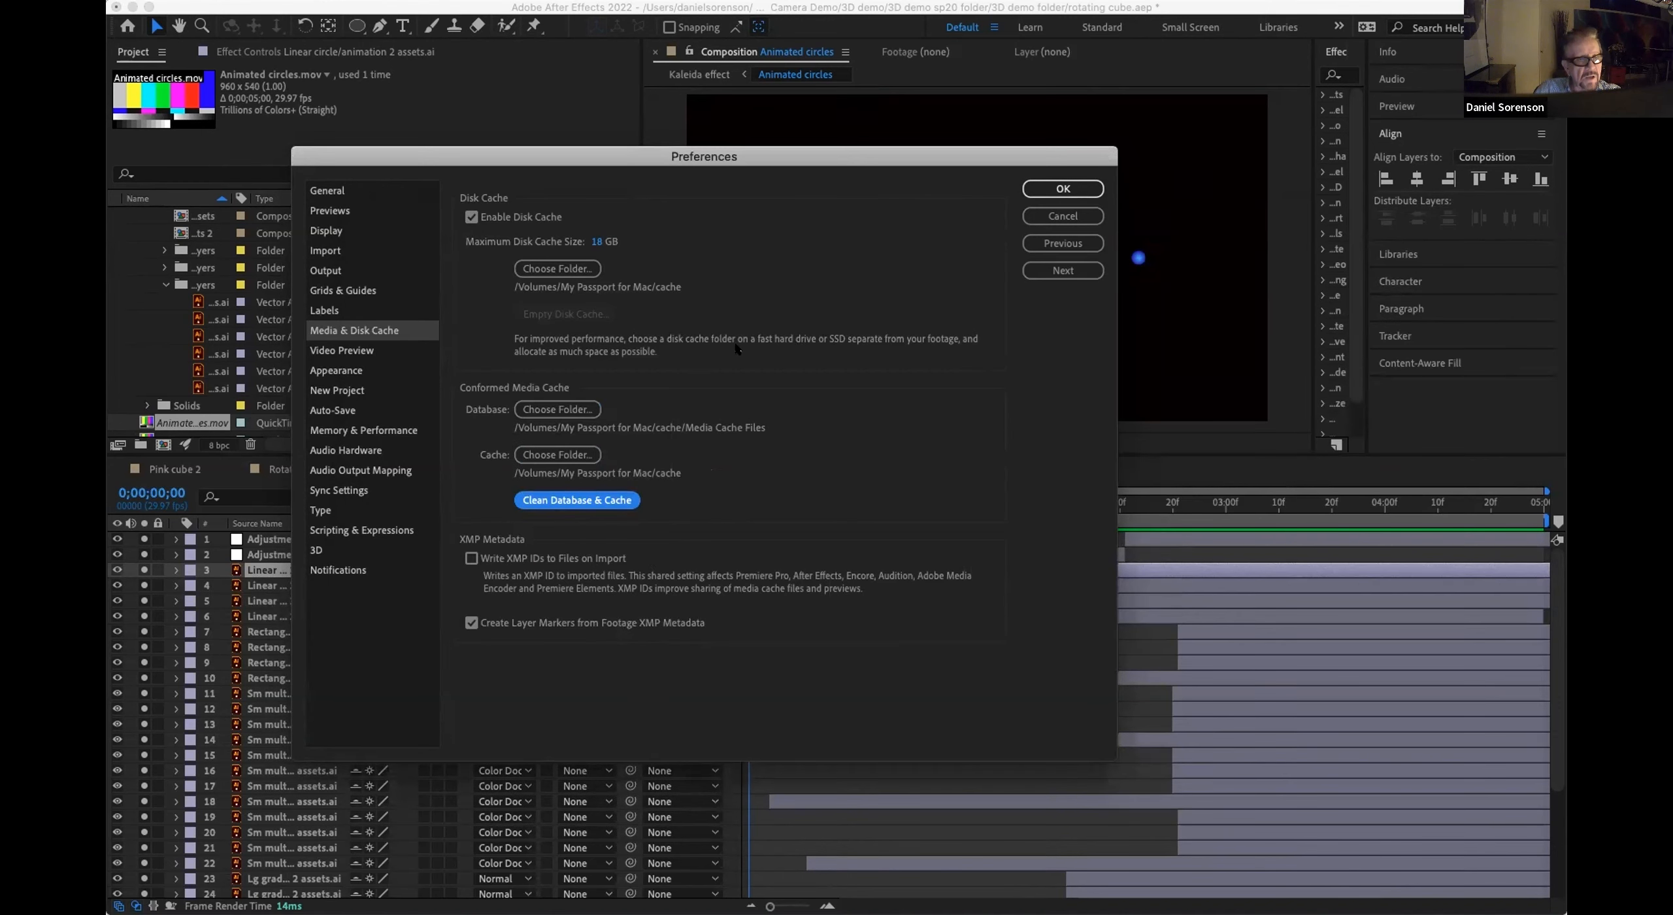
left_click(1057, 188)
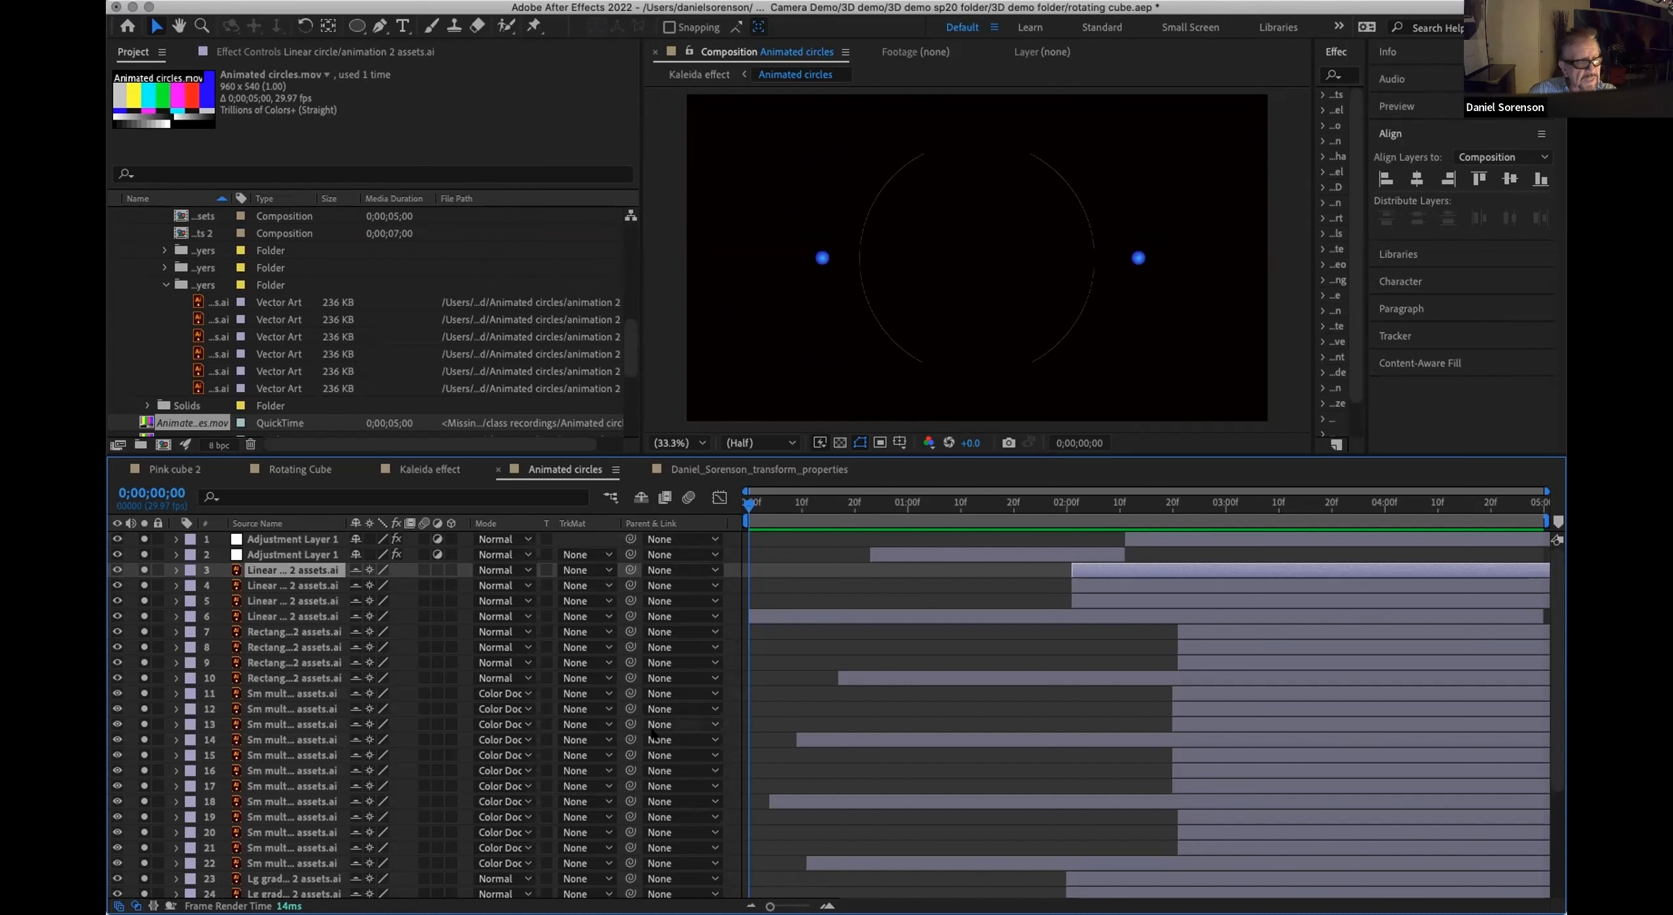
Step: Select all layers in the Animated circles composition
scroll(653, 709, "down", 5)
scroll(650, 738, "up", 5)
scroll(650, 739, "down", 5)
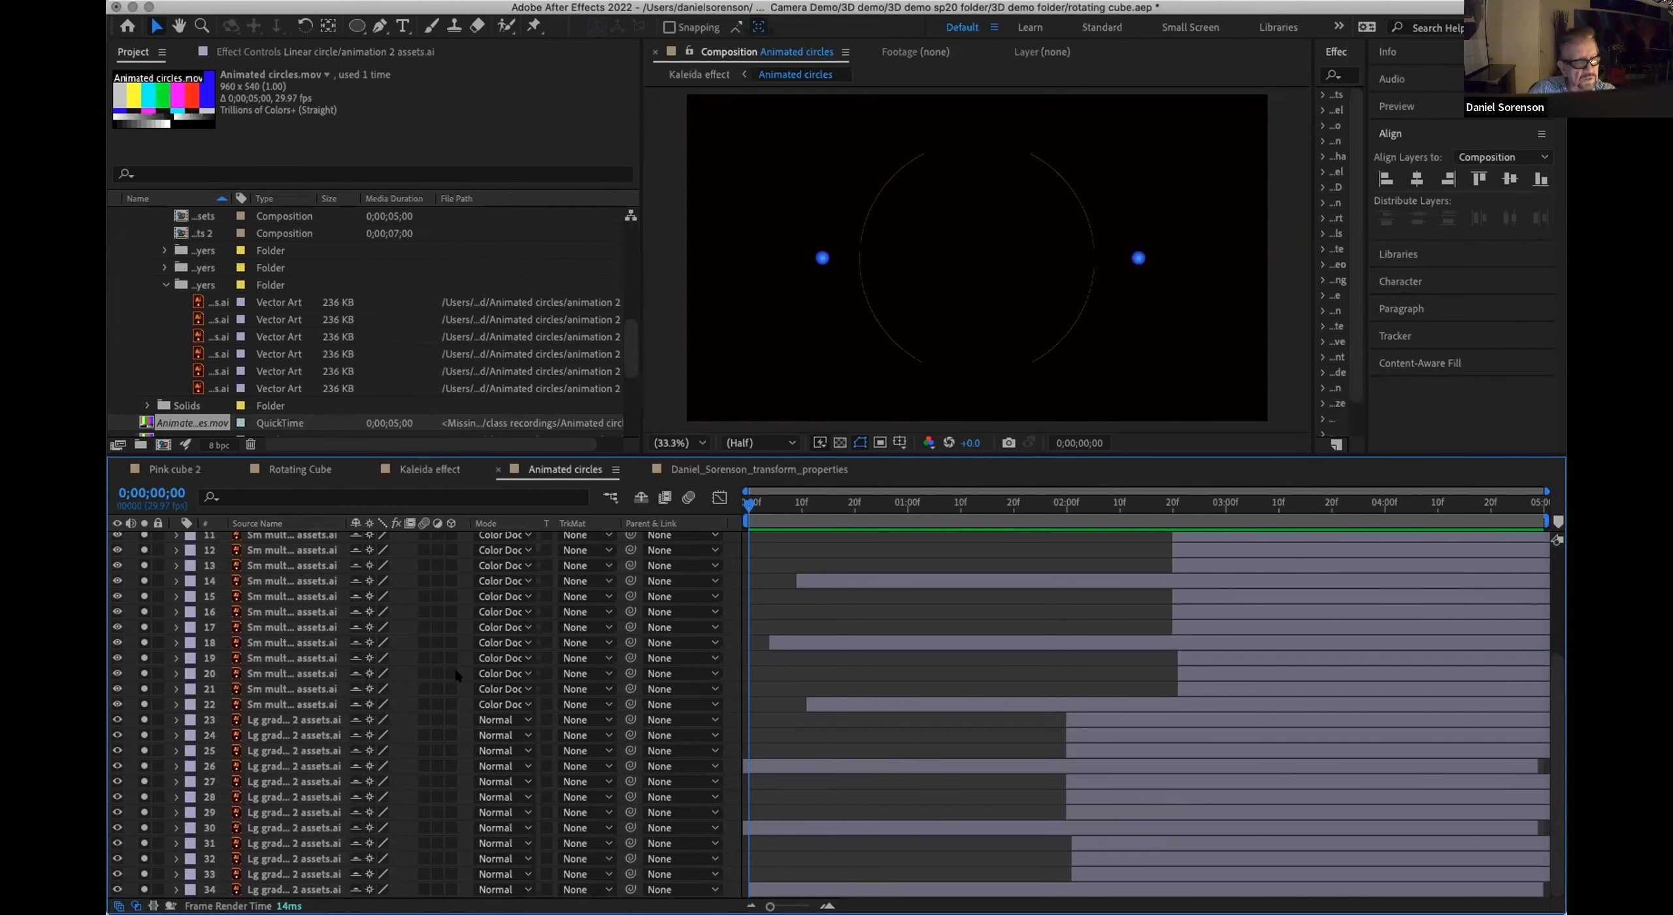
scroll(457, 675, "up", 5)
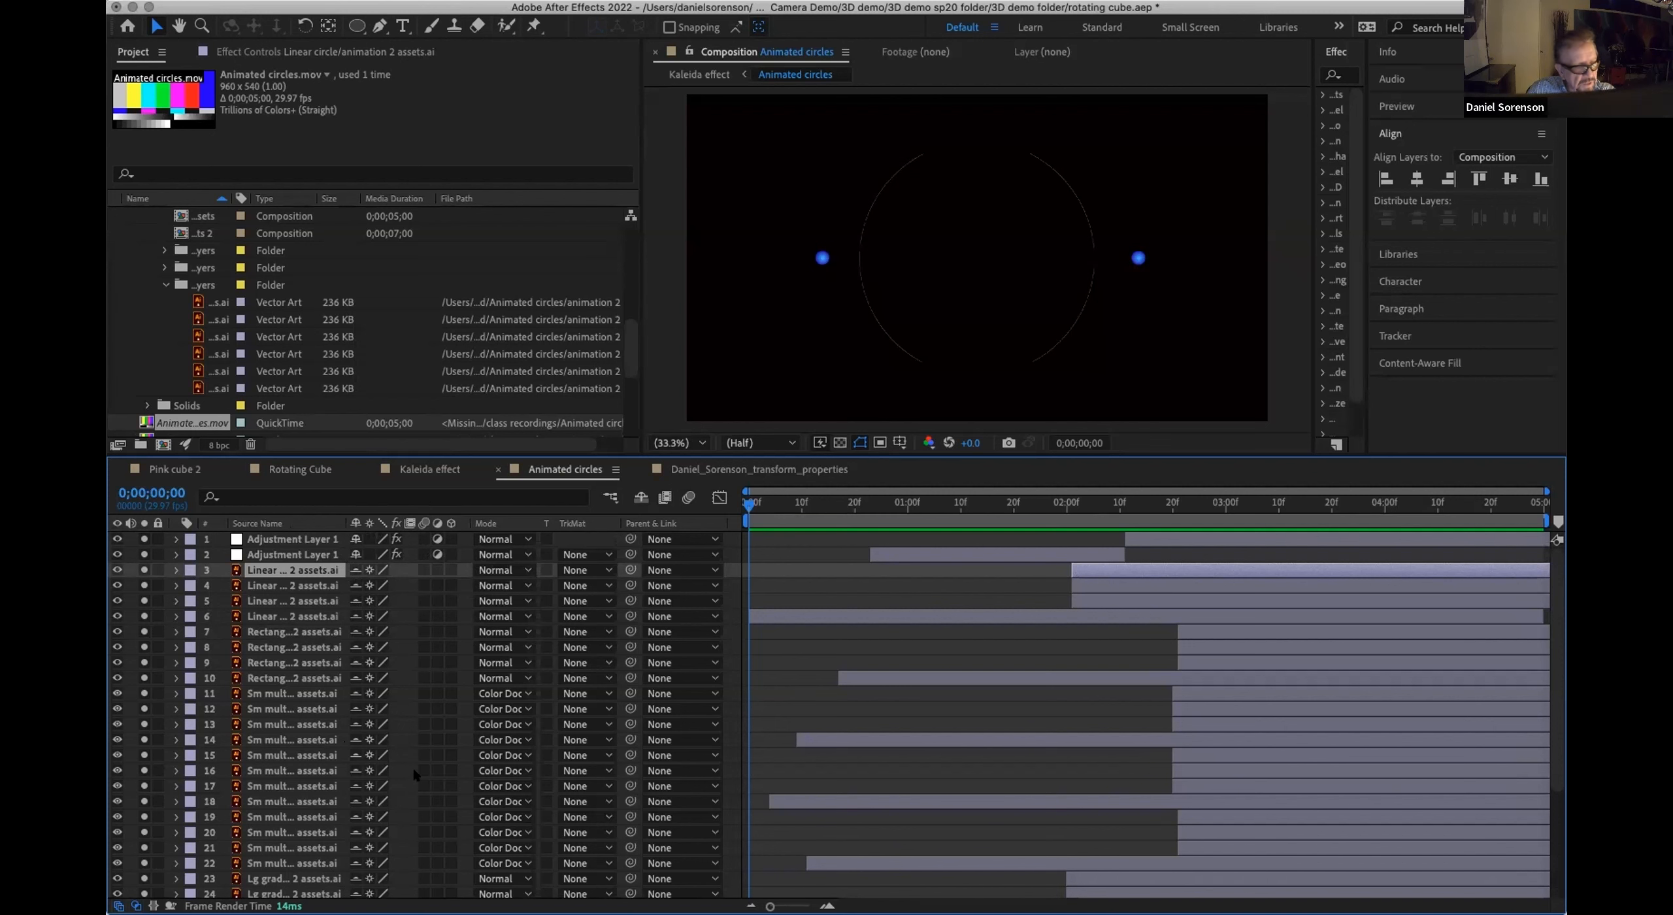
scroll(407, 779, "down", 5)
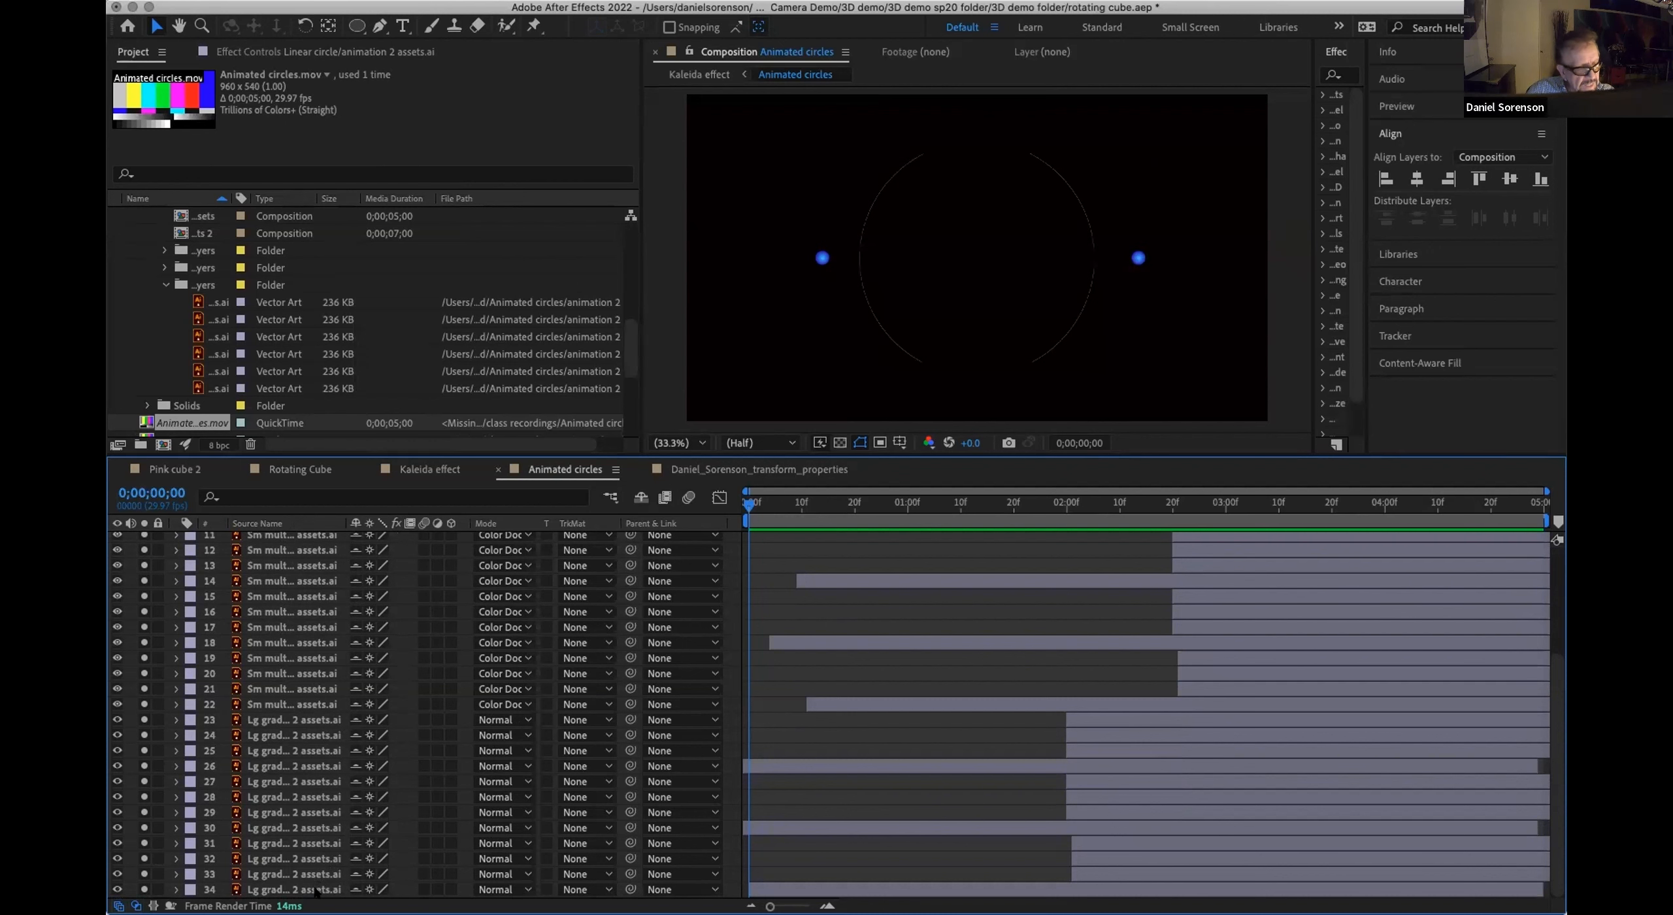
key("super+a")
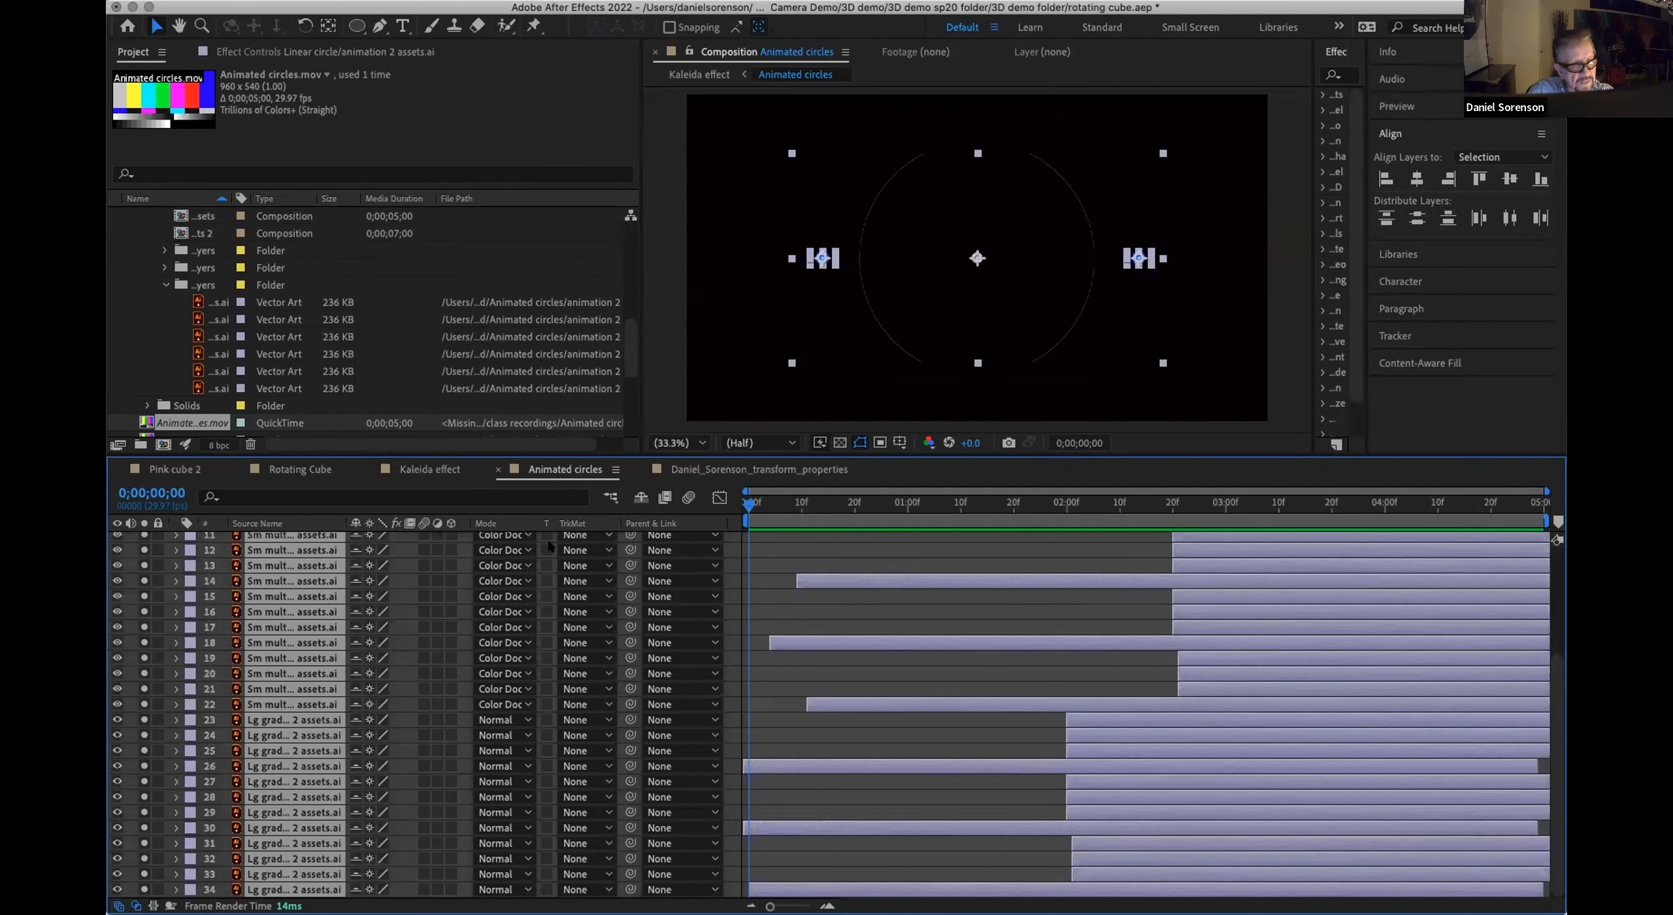
Step: Hide the shy layers in the Animated circles timeline and preview the animation, ending at the 0;00;01;00 frame
scroll(414, 592, "up", 5)
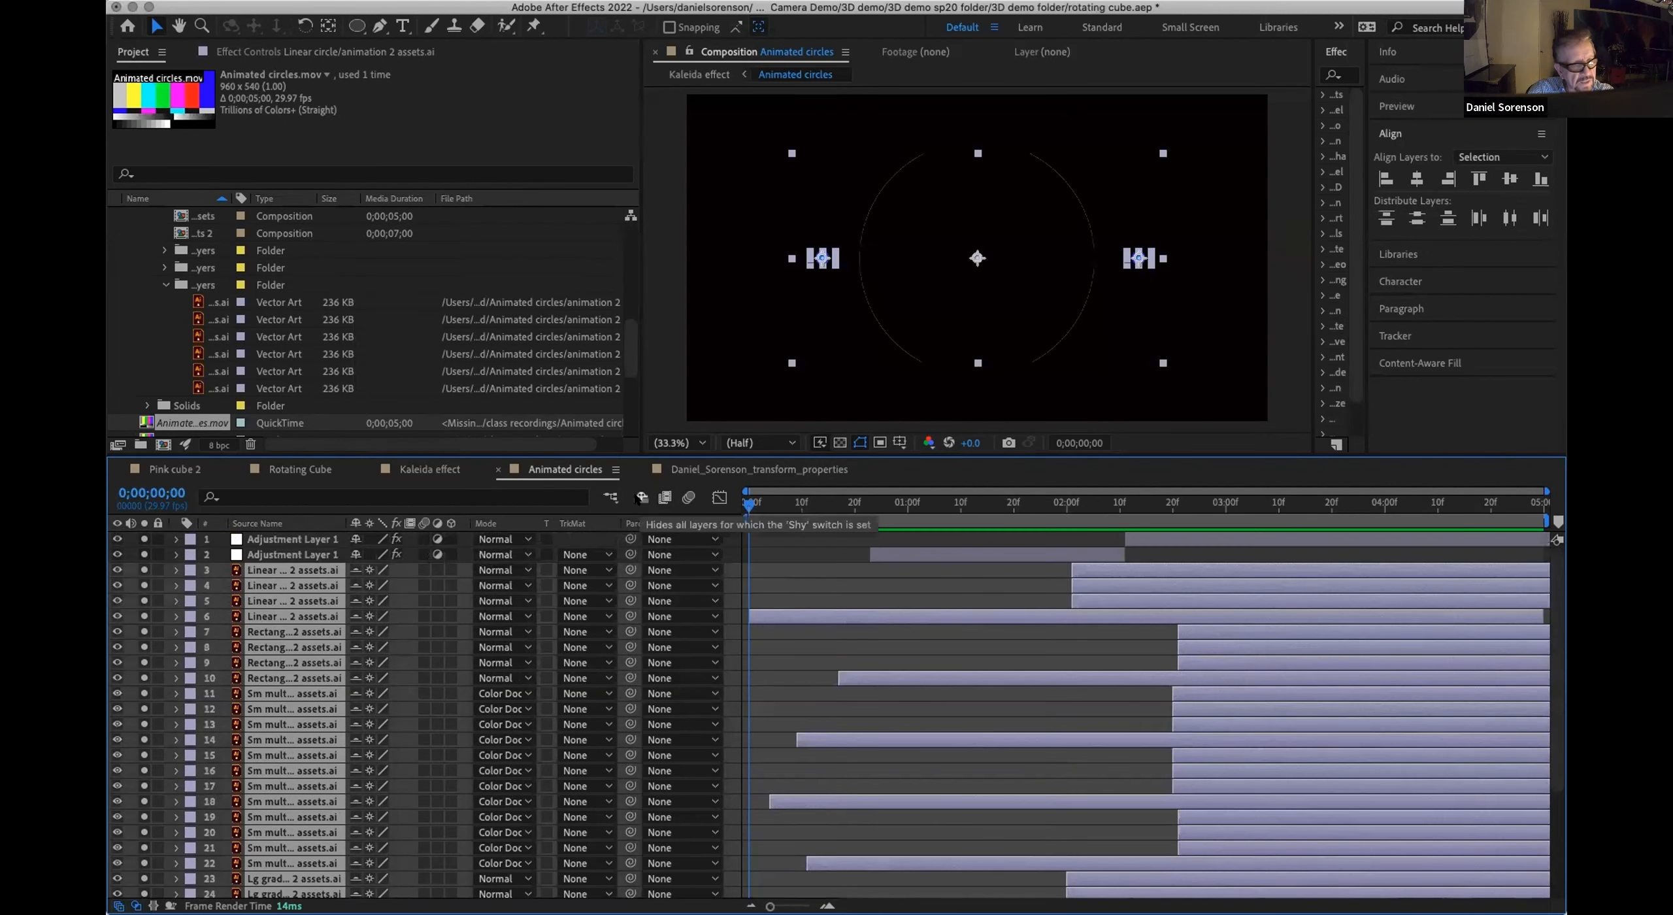
left_click(640, 497)
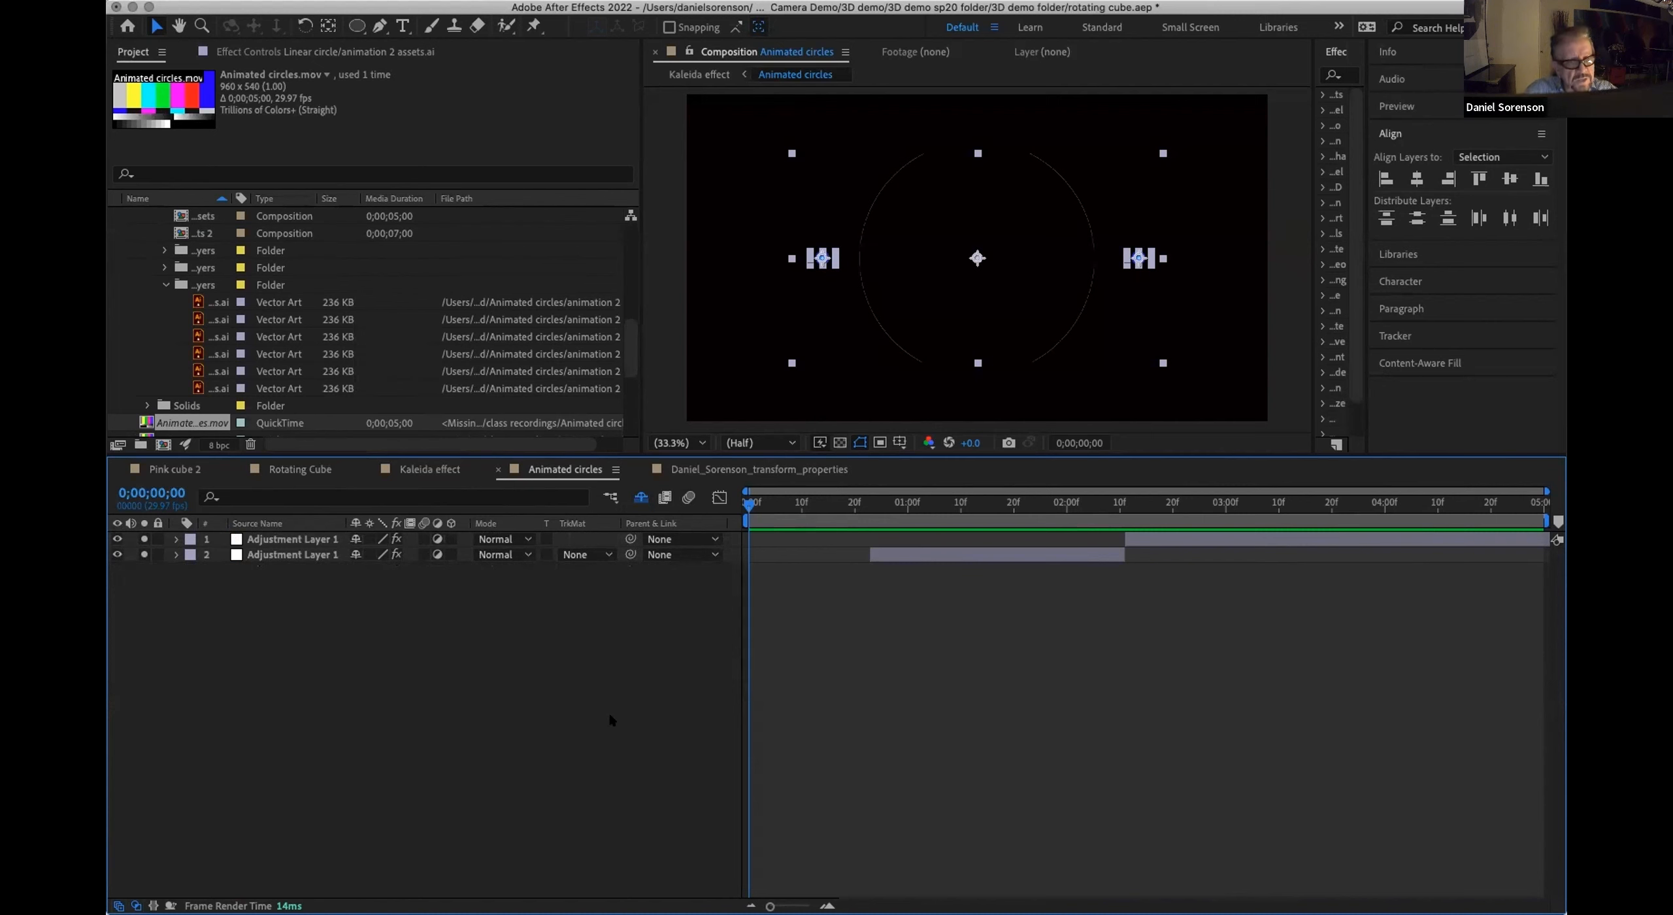
key("space")
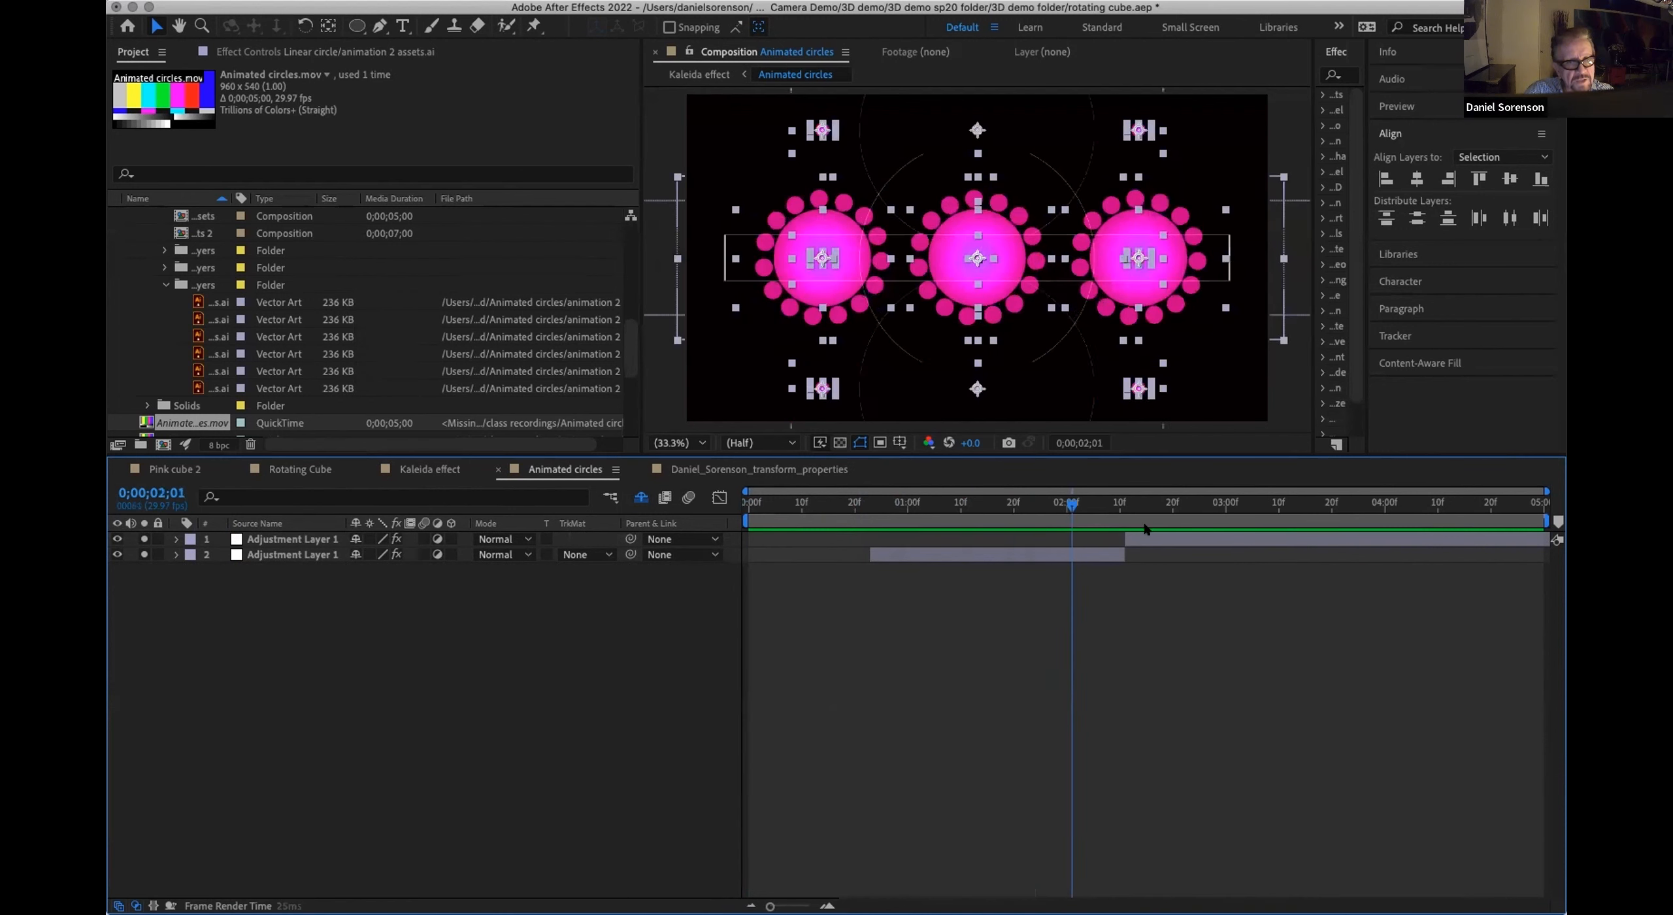
key("space")
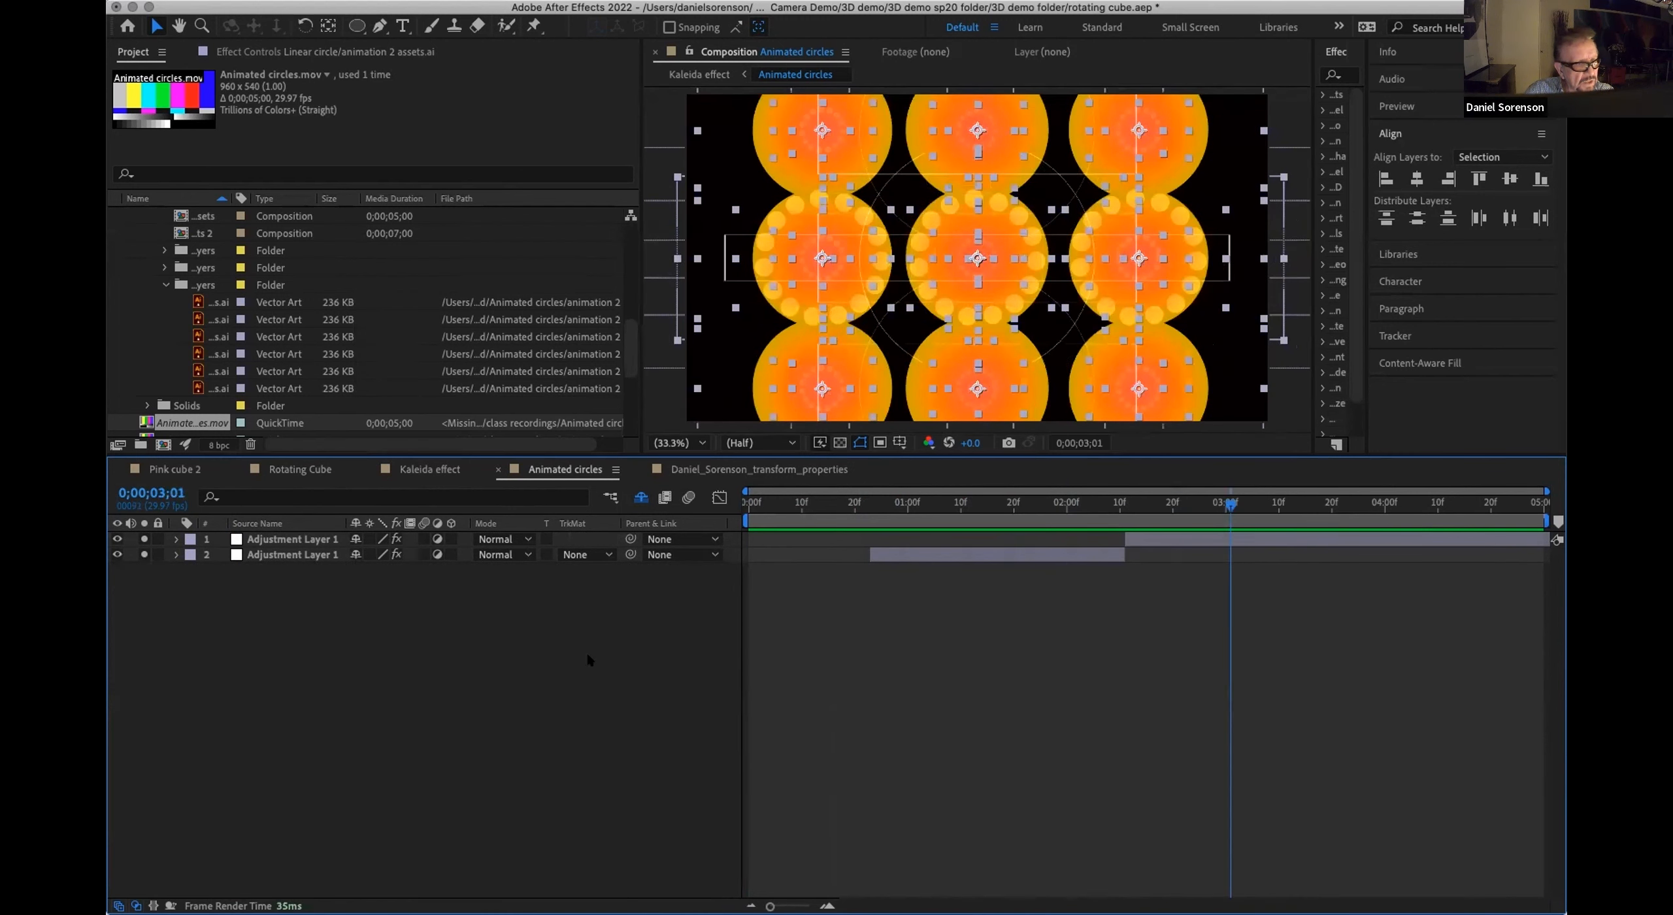
mouse_move(898, 507)
left_mouse_down()
mouse_move(1170, 516)
mouse_move(907, 516)
left_mouse_up()
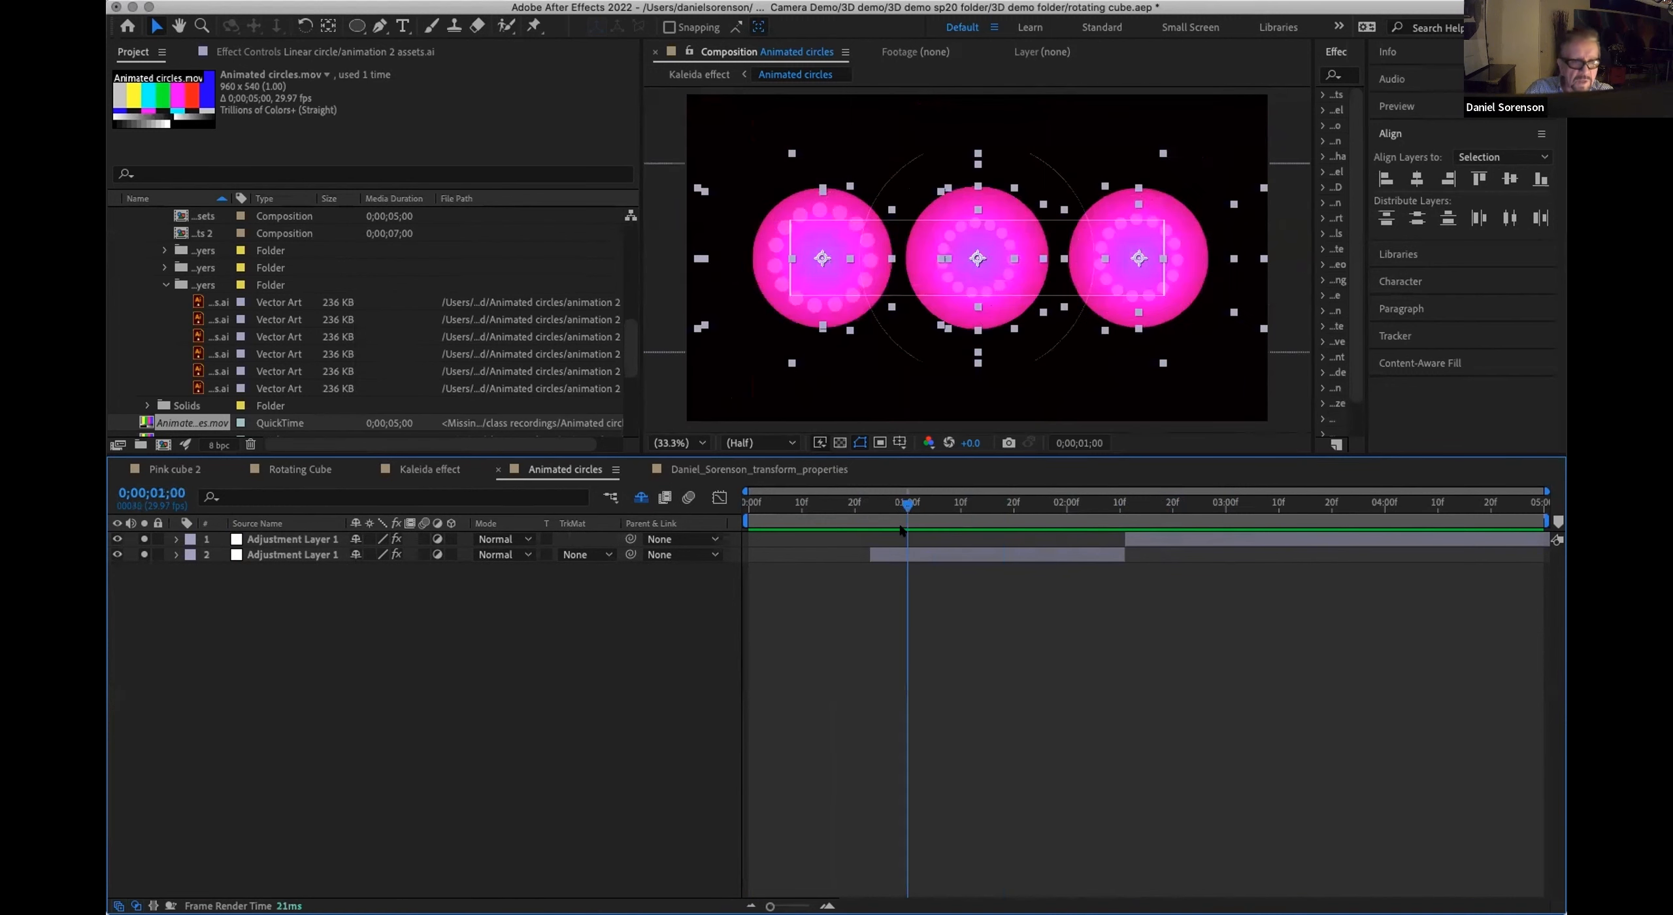
Step: Show the hidden shy layers again and set the composition's preview resolution to Third at frame 0;00;00;22
left_click(639, 497)
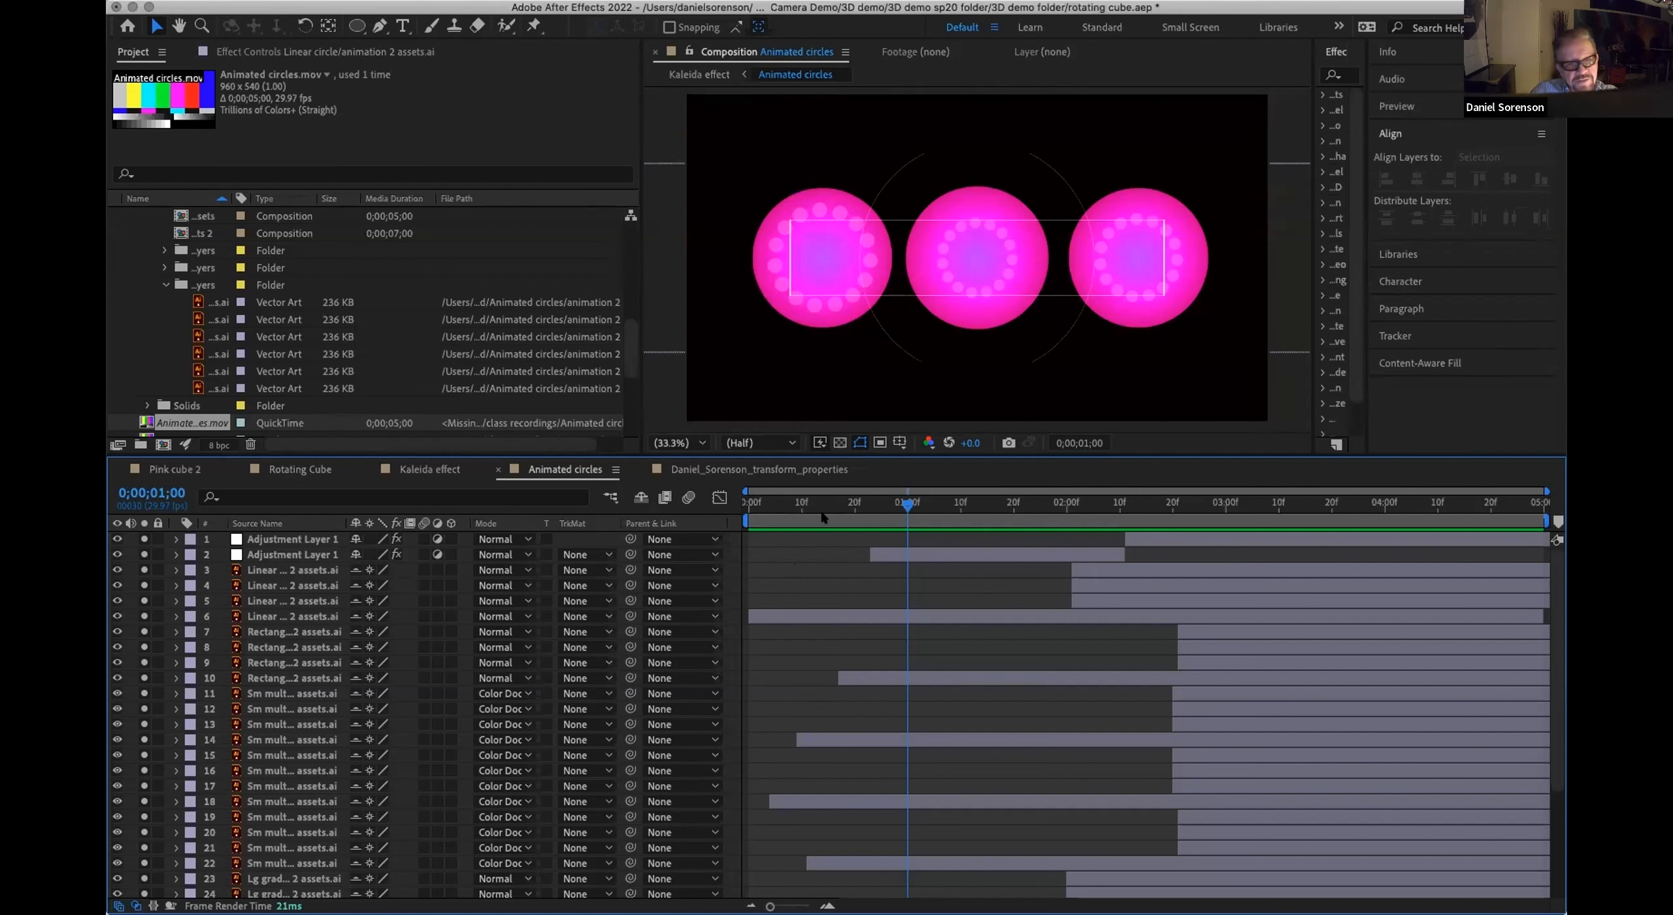
left_click_drag(796, 507, 865, 507)
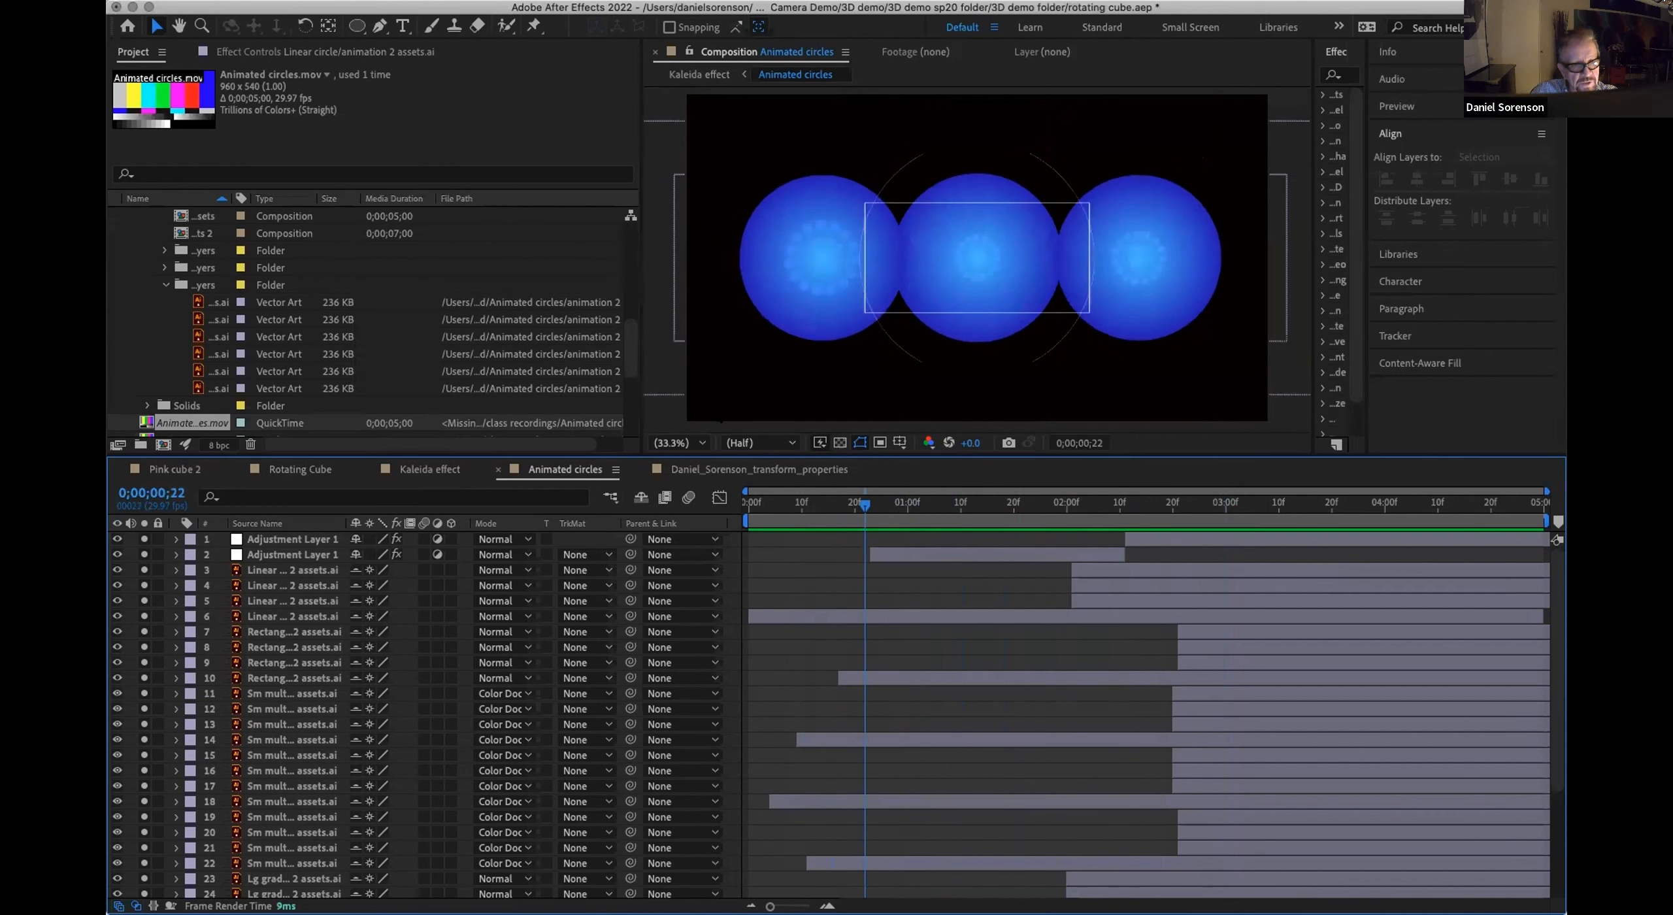
left_click(787, 443)
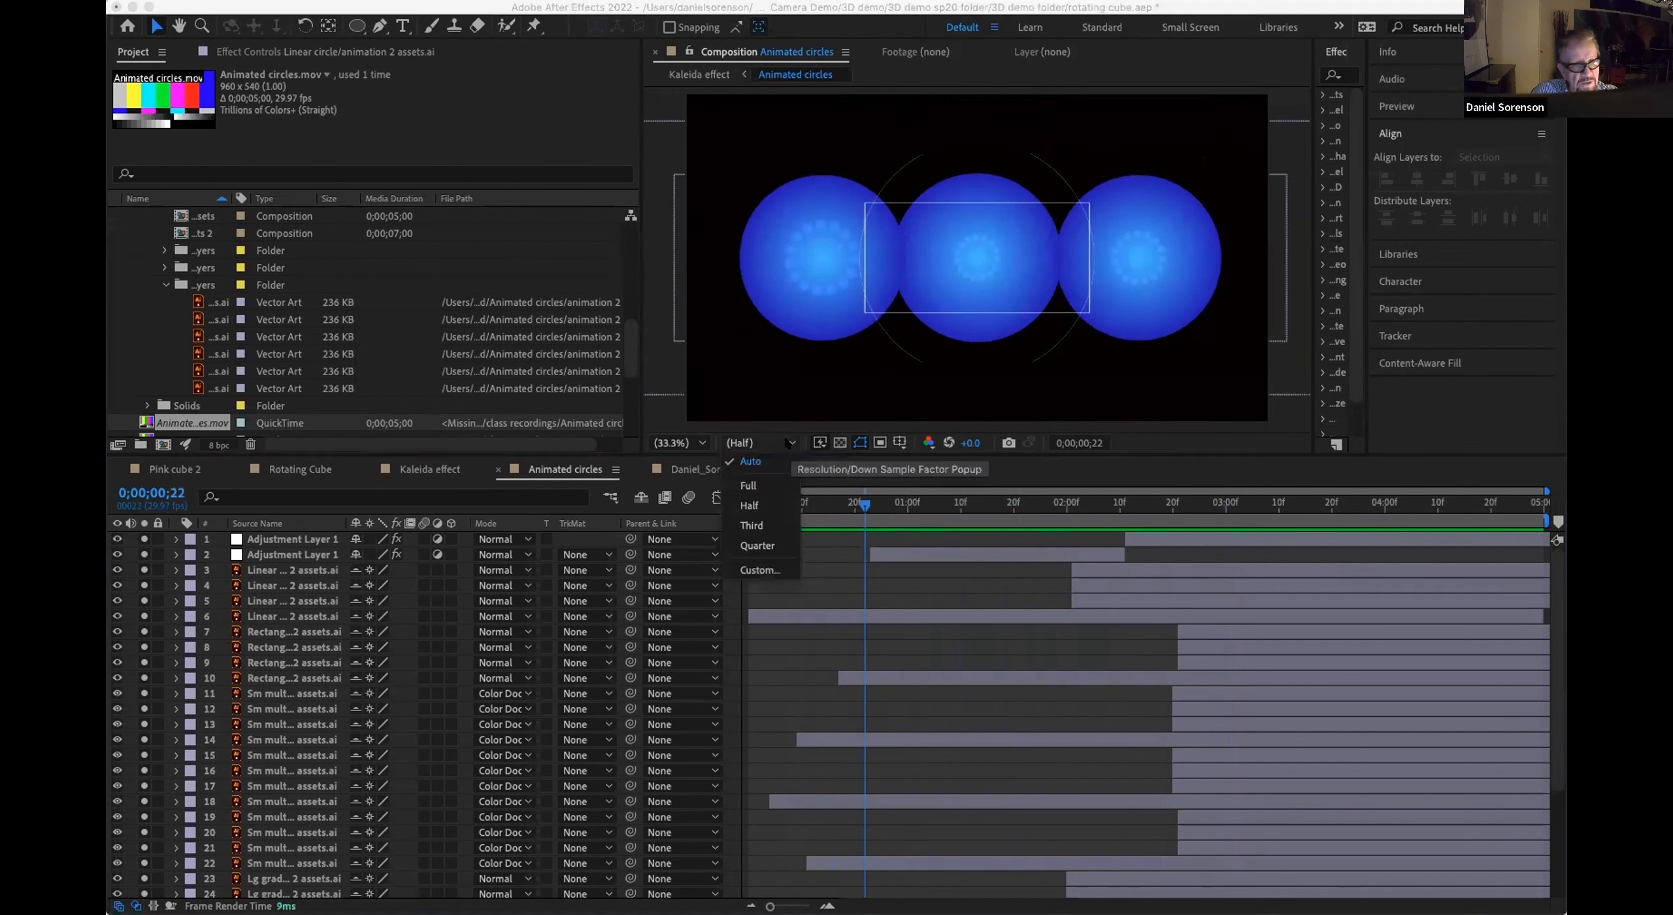
left_click(752, 526)
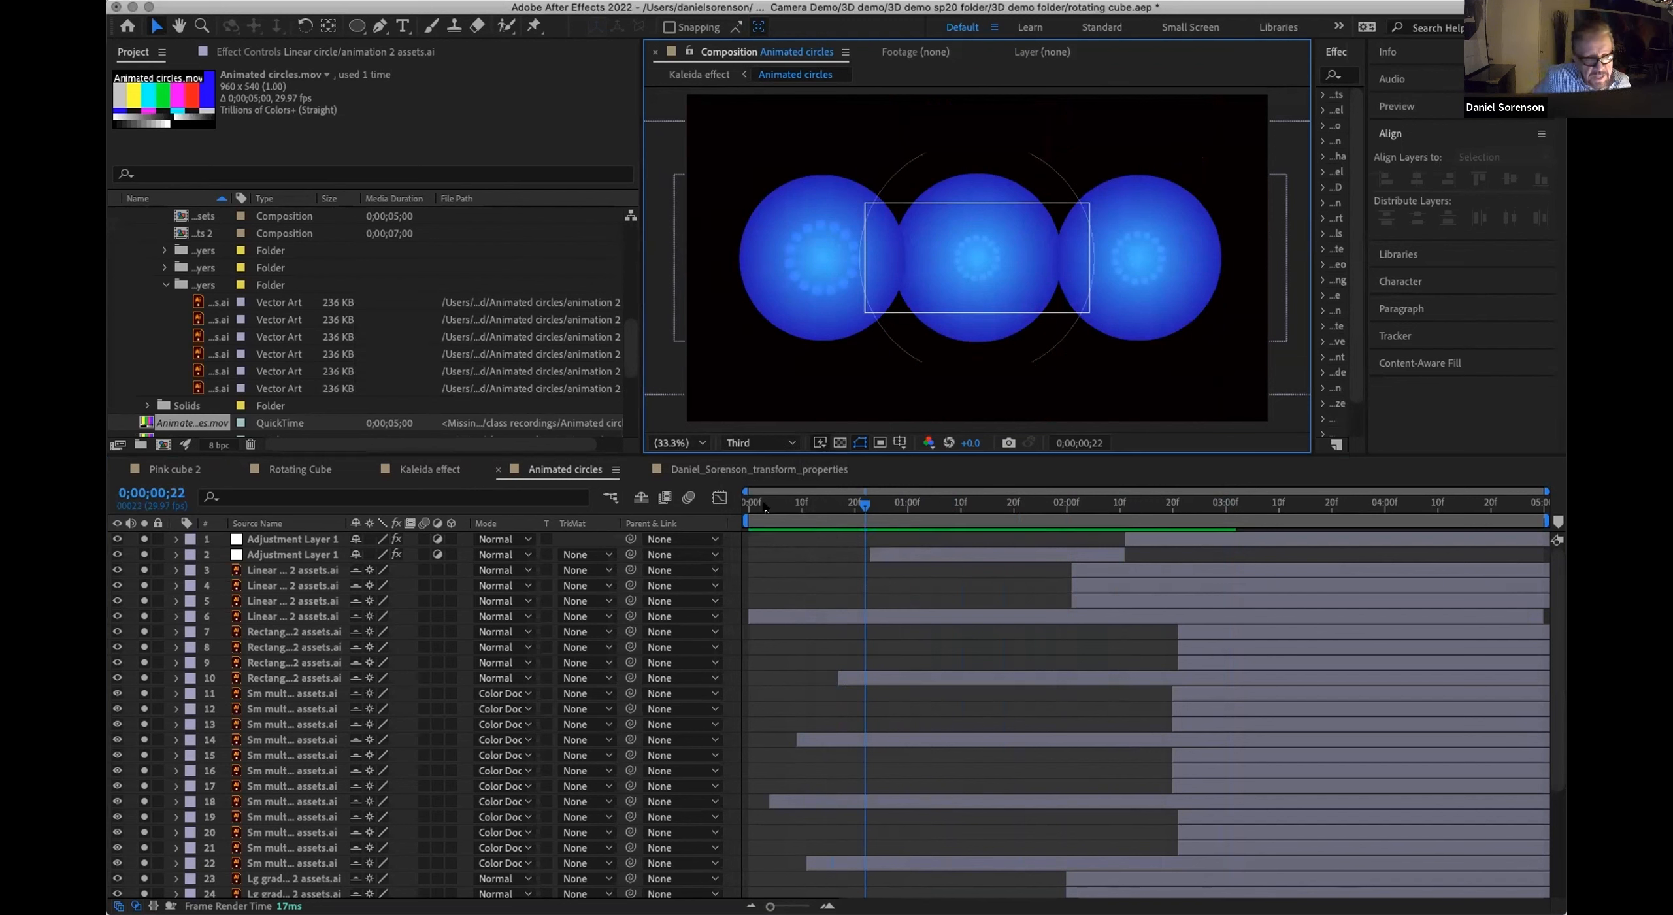
Step: End the work area at 0;00;02;08 and scrub back to frame 0;00;00;02
left_click(1108, 503)
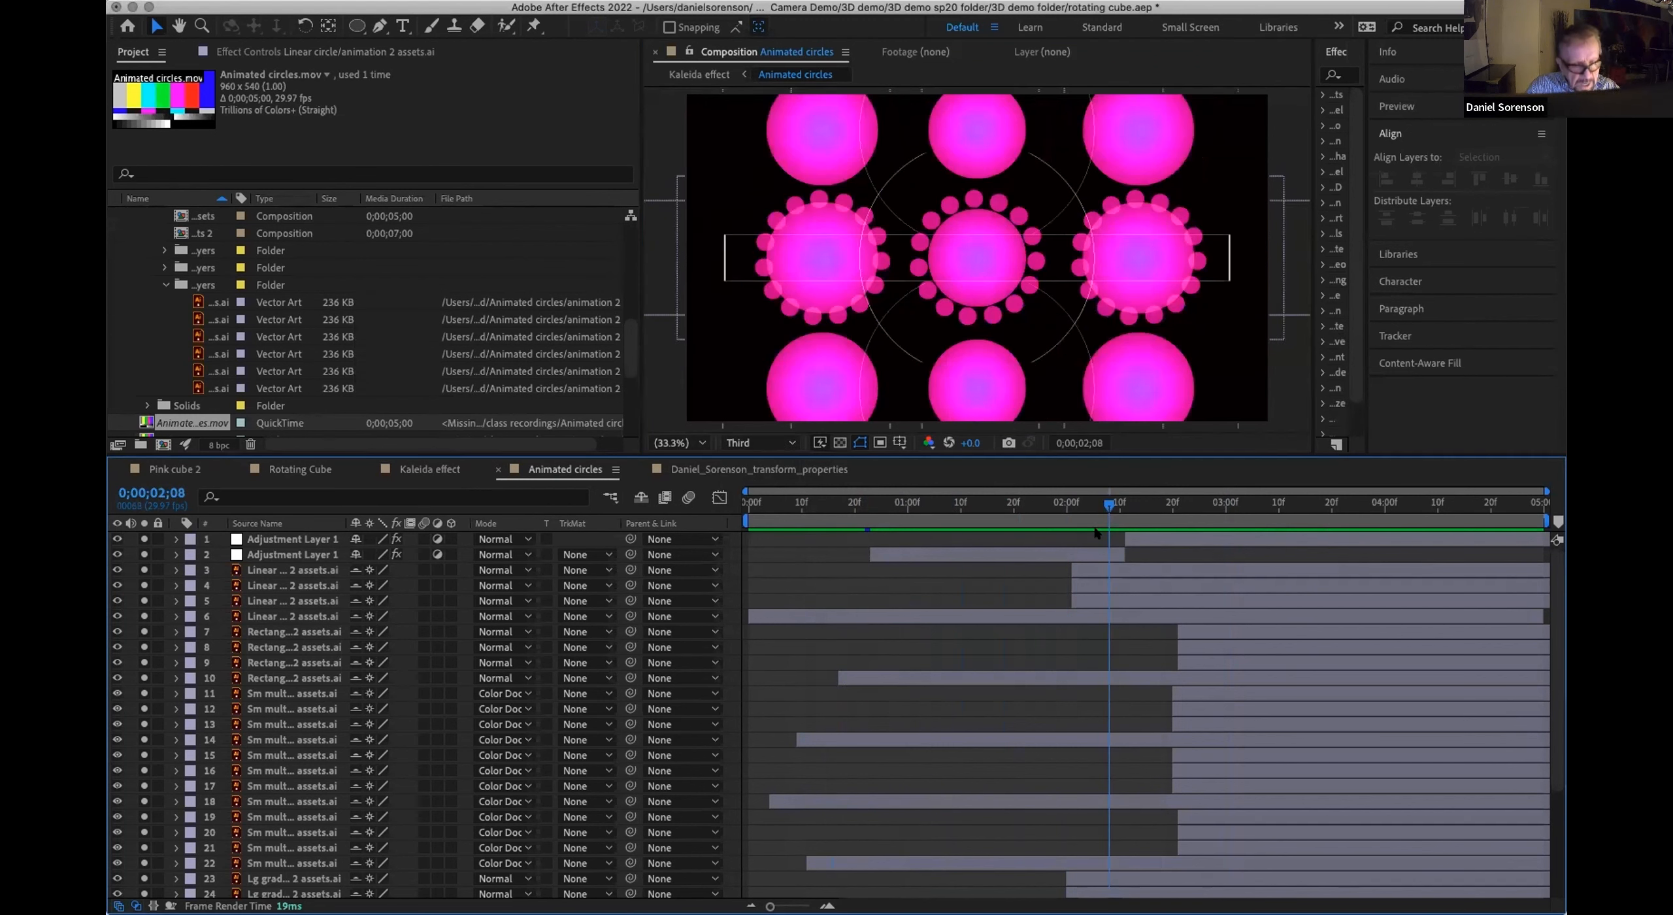
key("n")
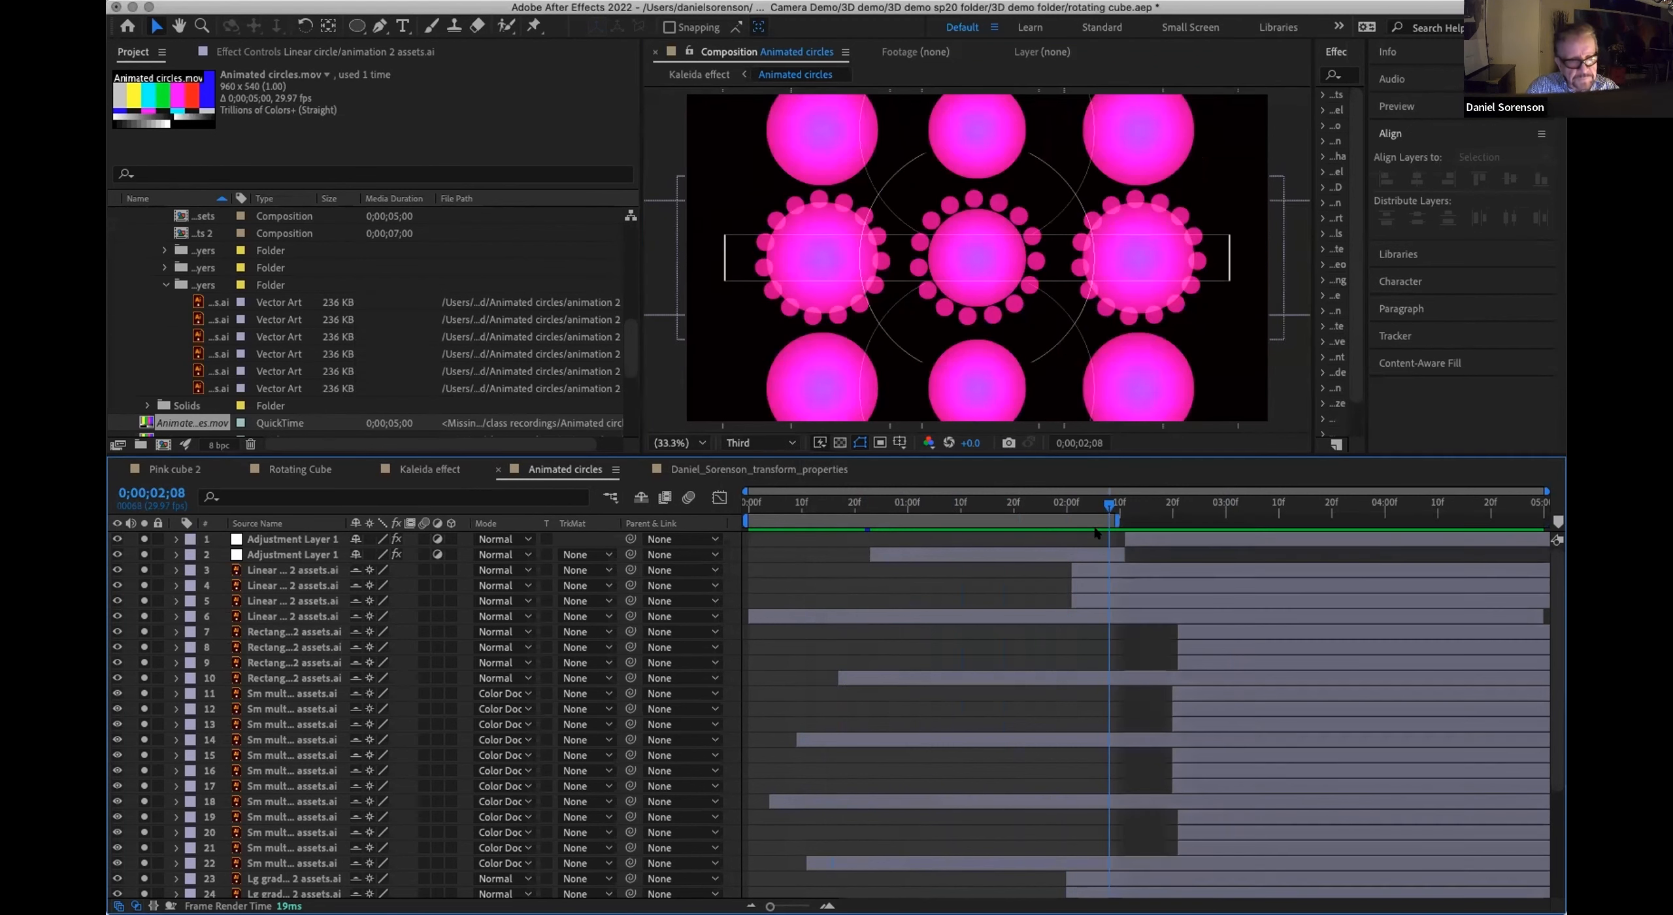
left_click(897, 503)
left_click_drag(972, 513, 754, 514)
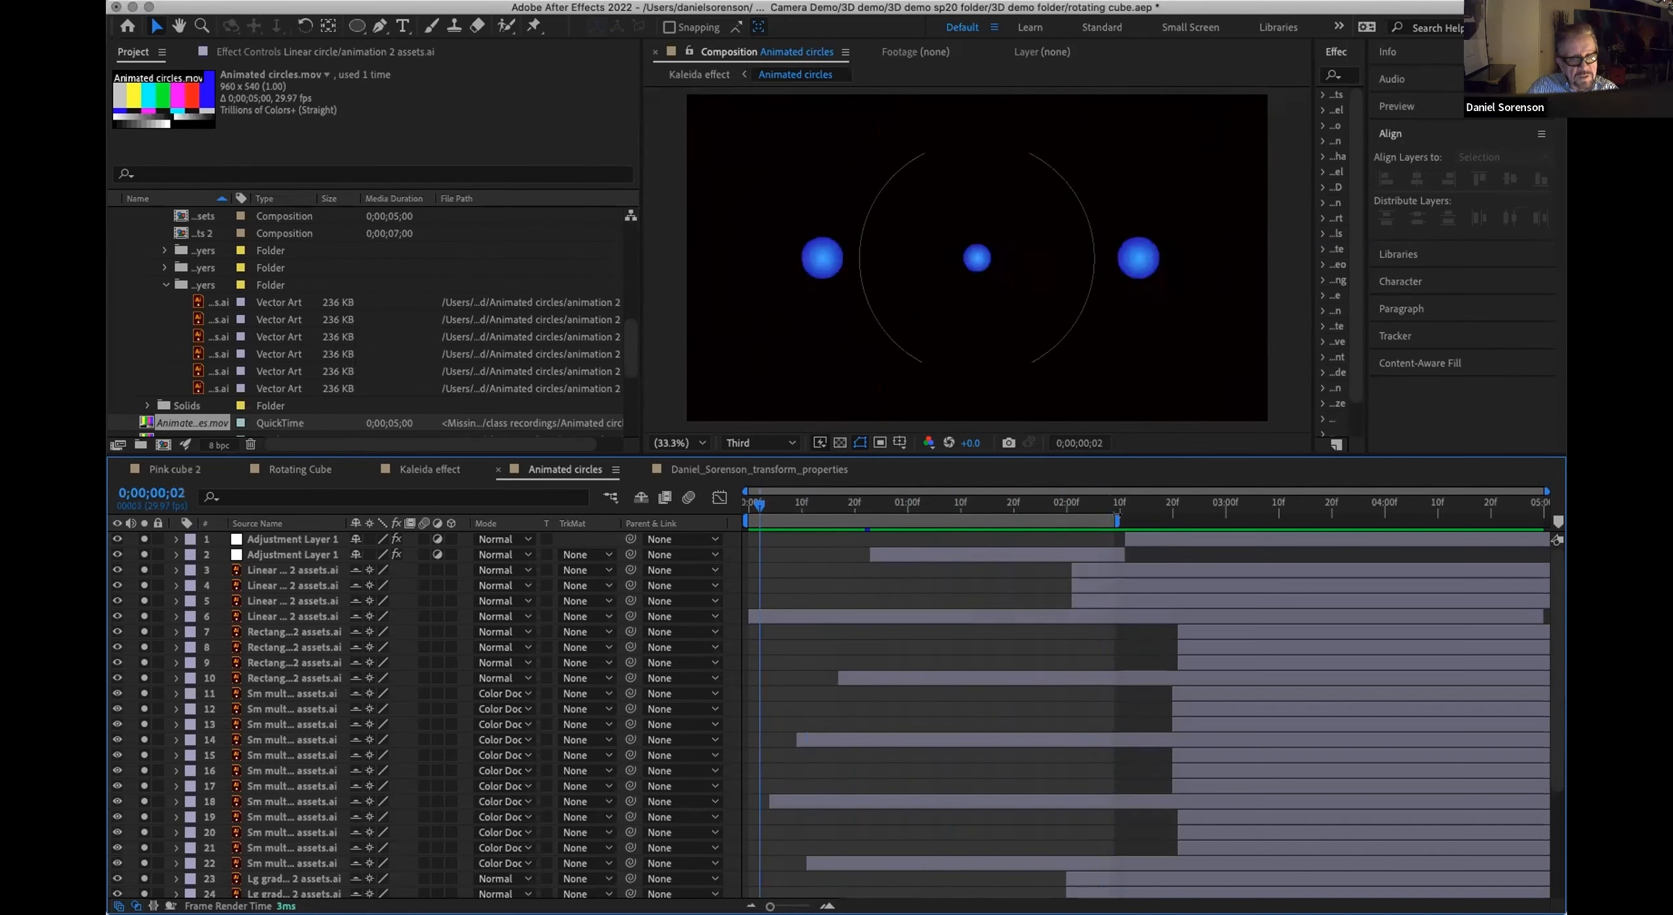
Step: Extend the end of the work area to just before the four-second mark
left_click_drag(1118, 516, 1376, 520)
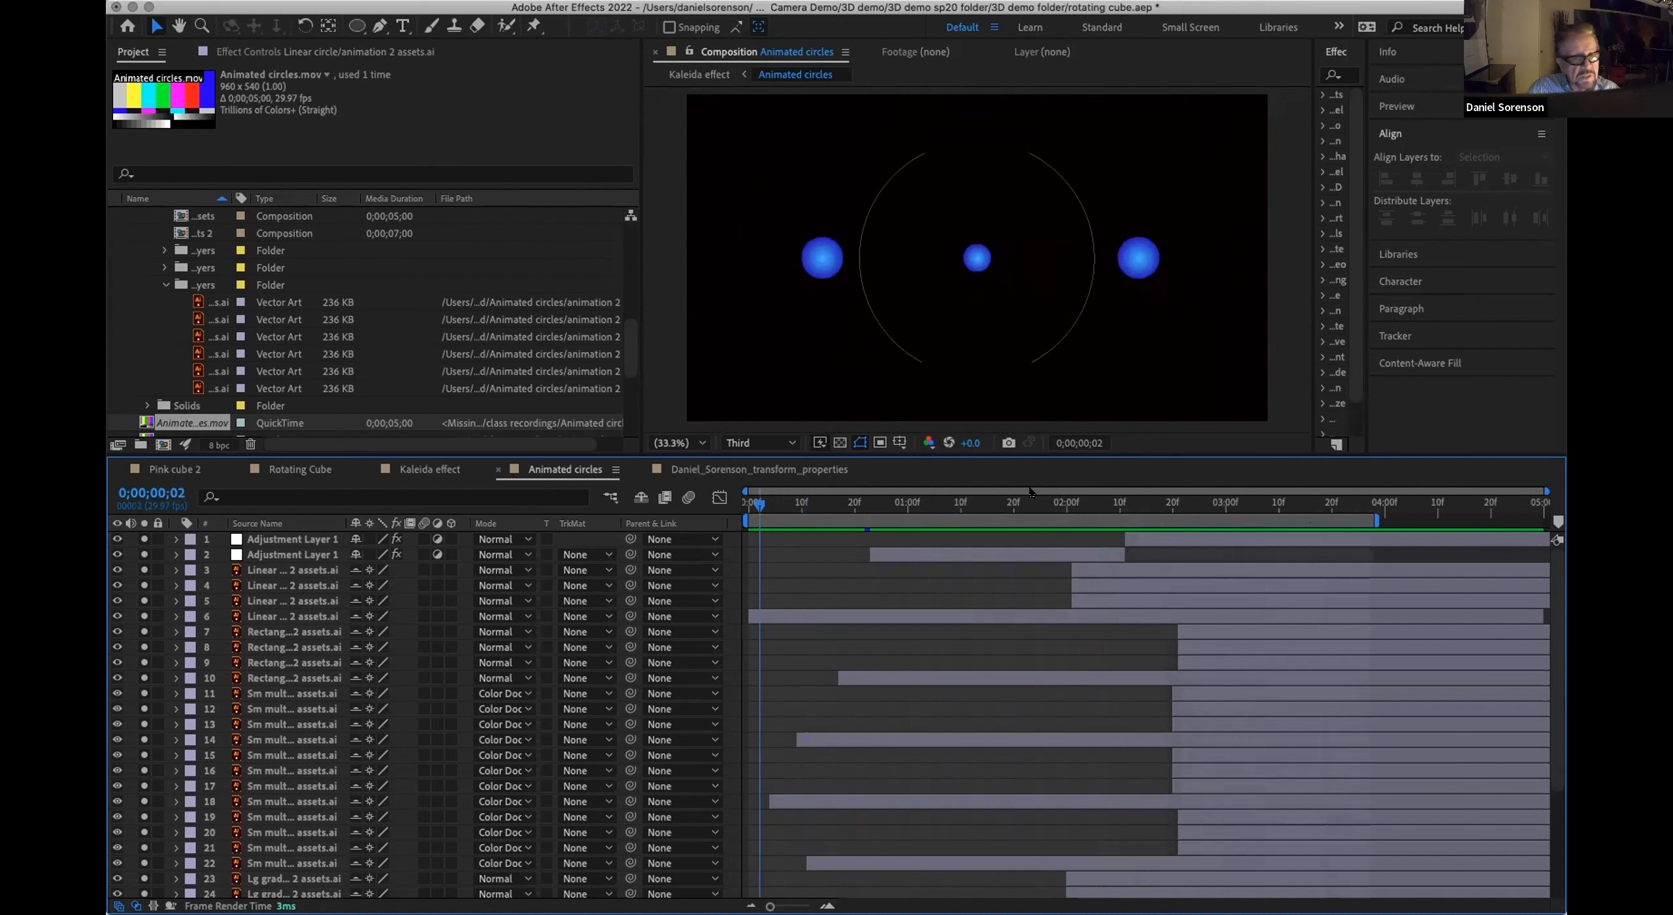
left_click(781, 443)
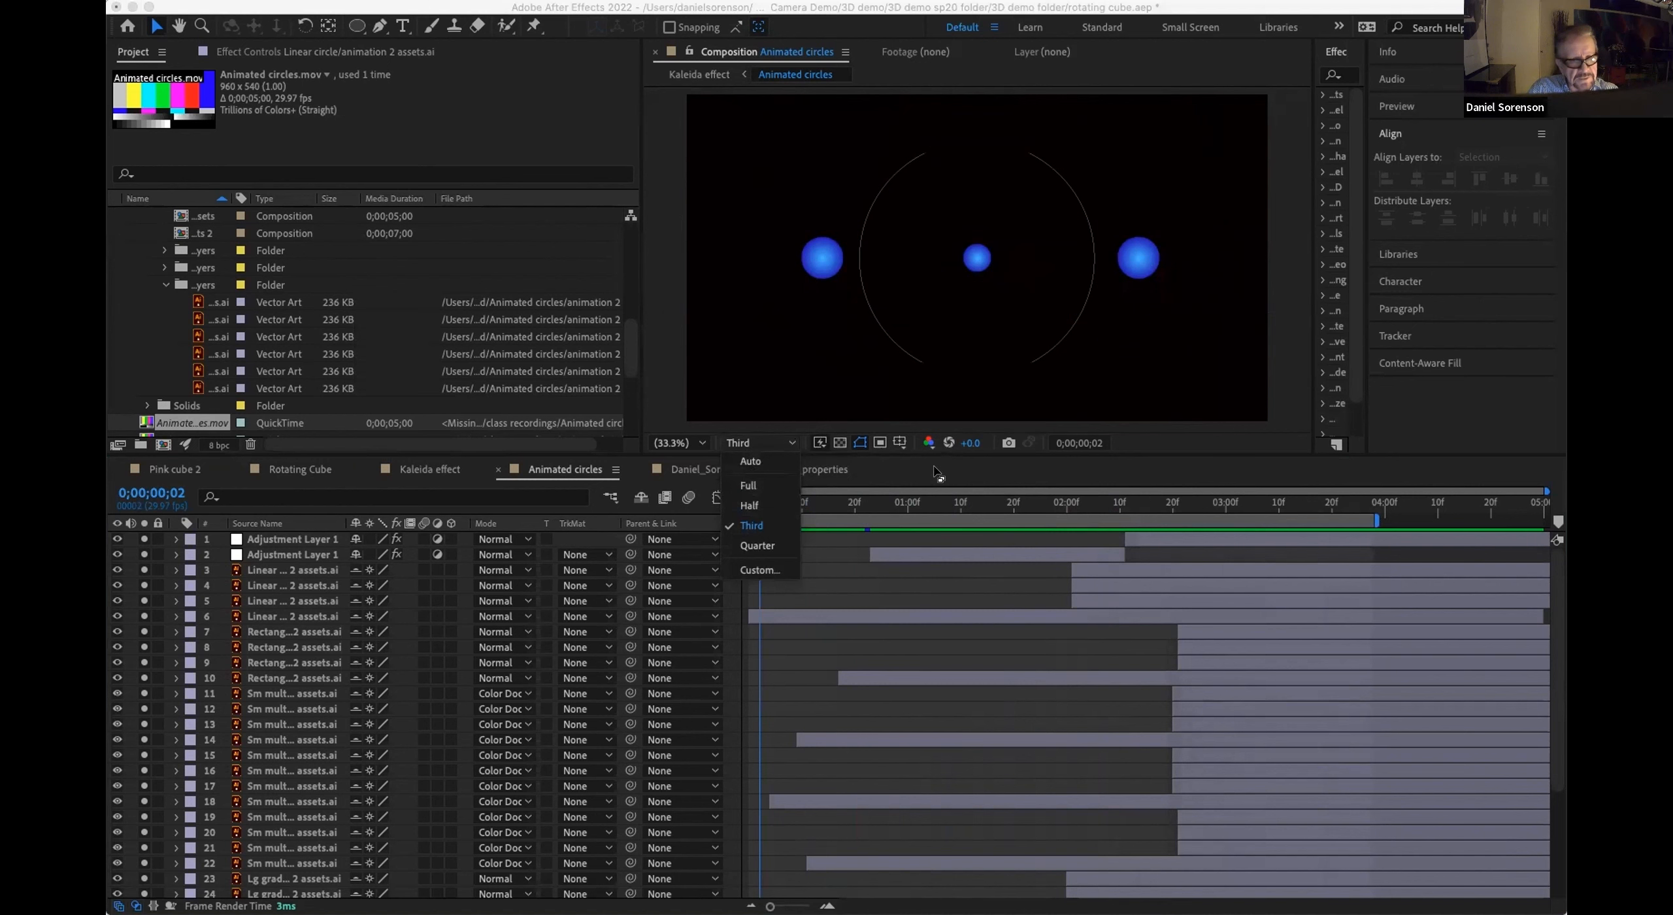
left_click(752, 443)
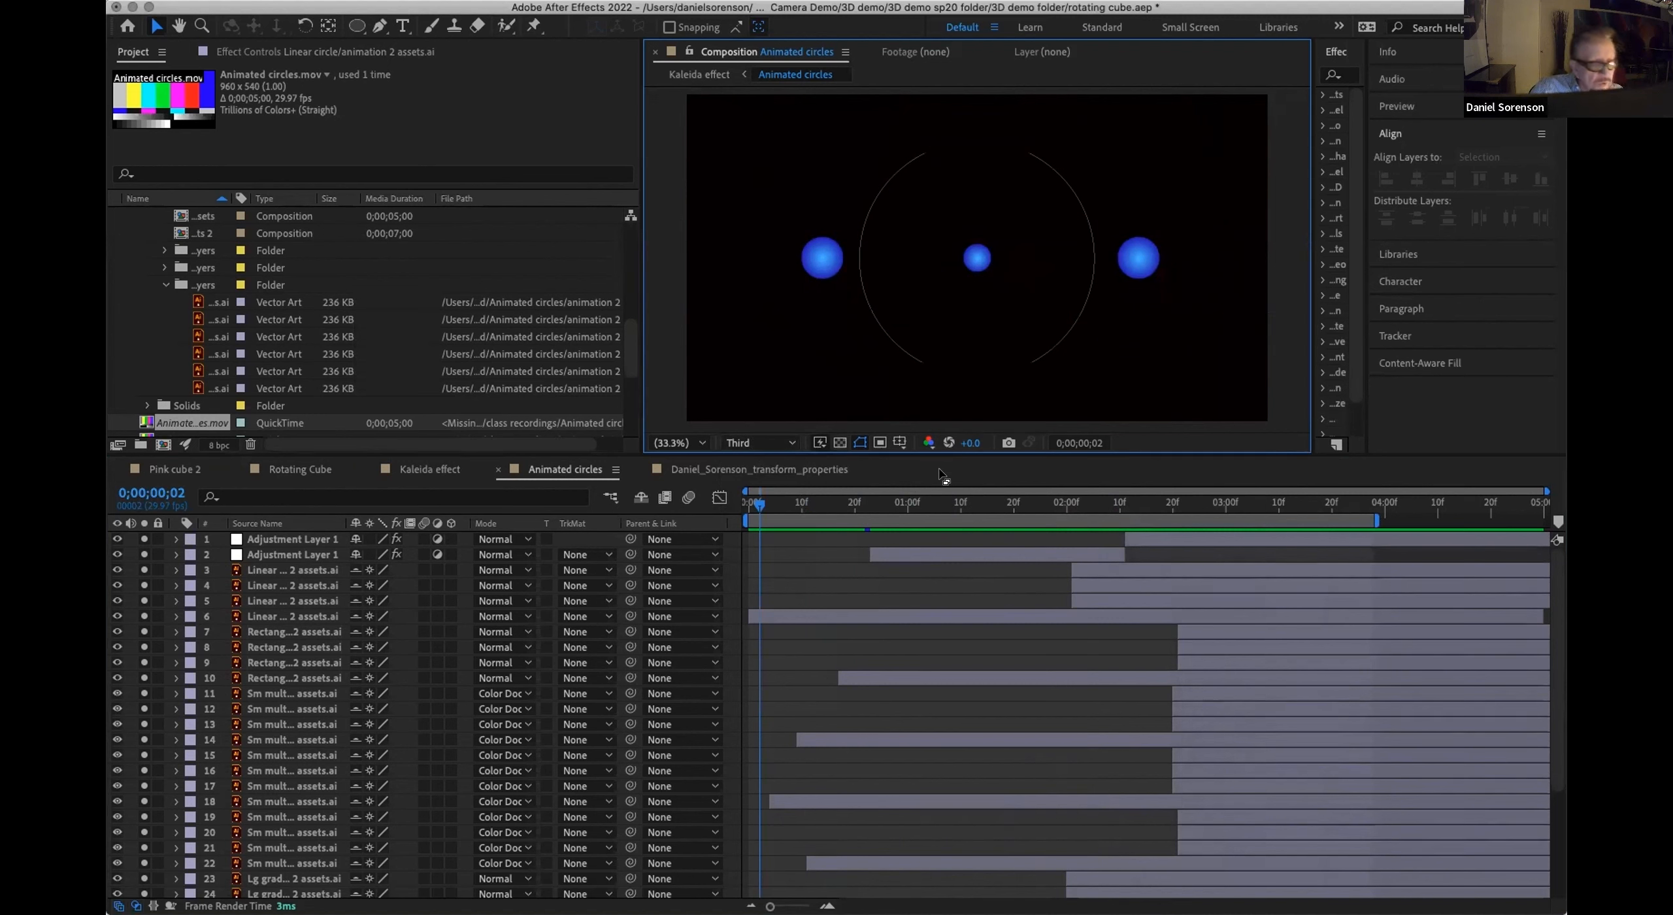
Step: Draw a region of interest around the right-hand blue circle in the composition and undo the work area extension
left_click(880, 443)
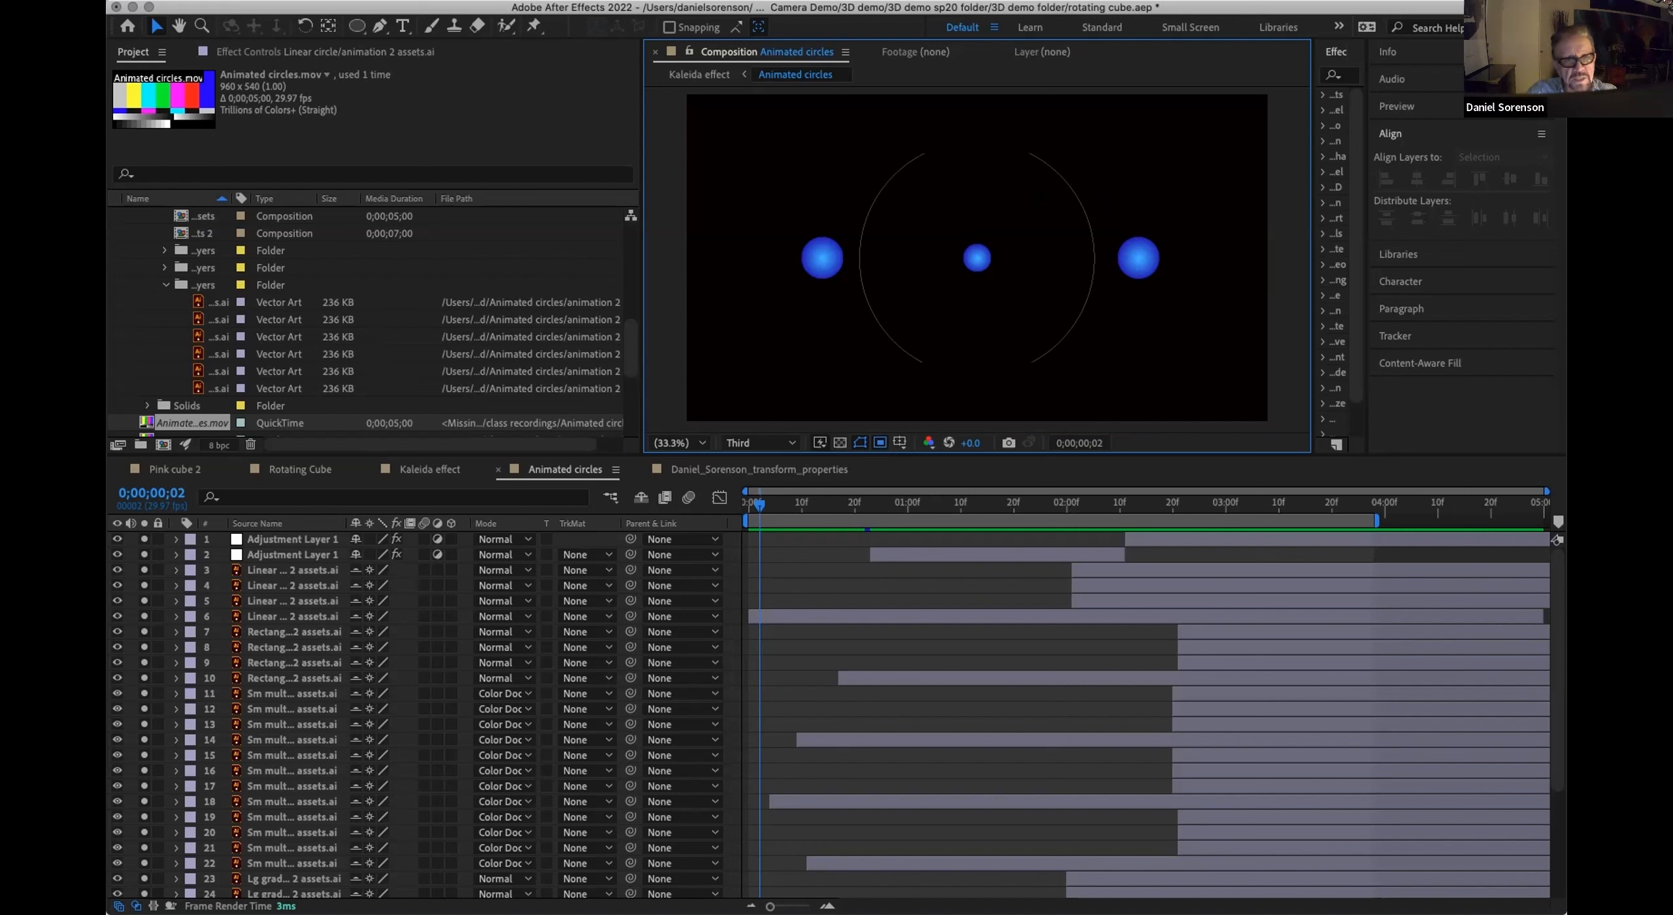
left_click_drag(1014, 190, 1252, 359)
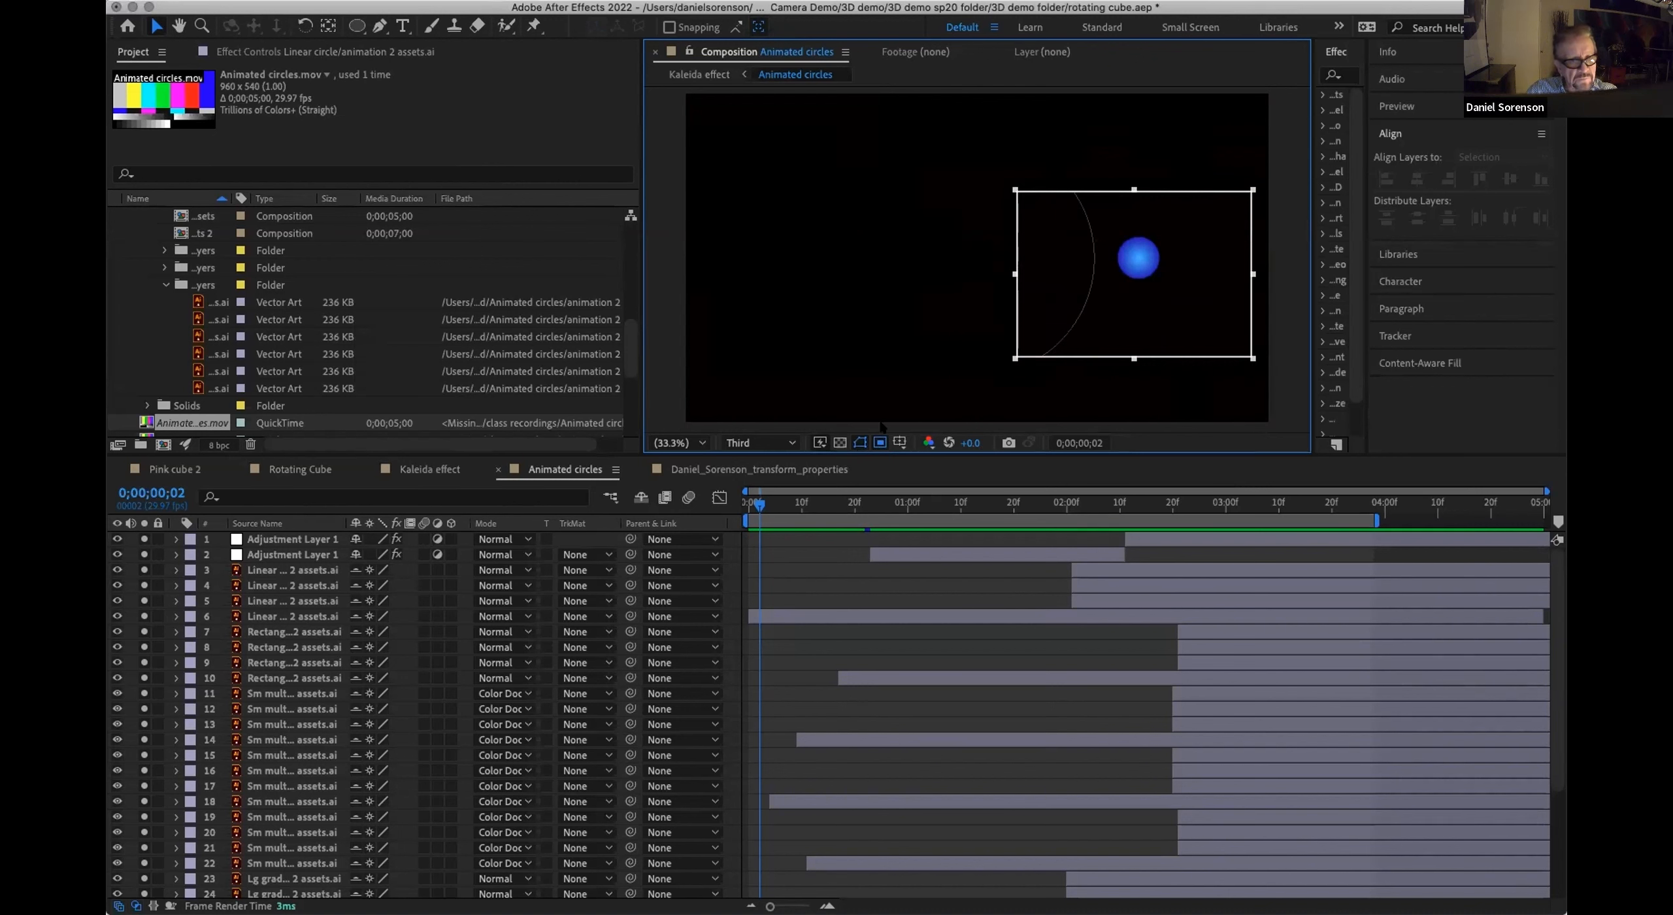
left_click(831, 561)
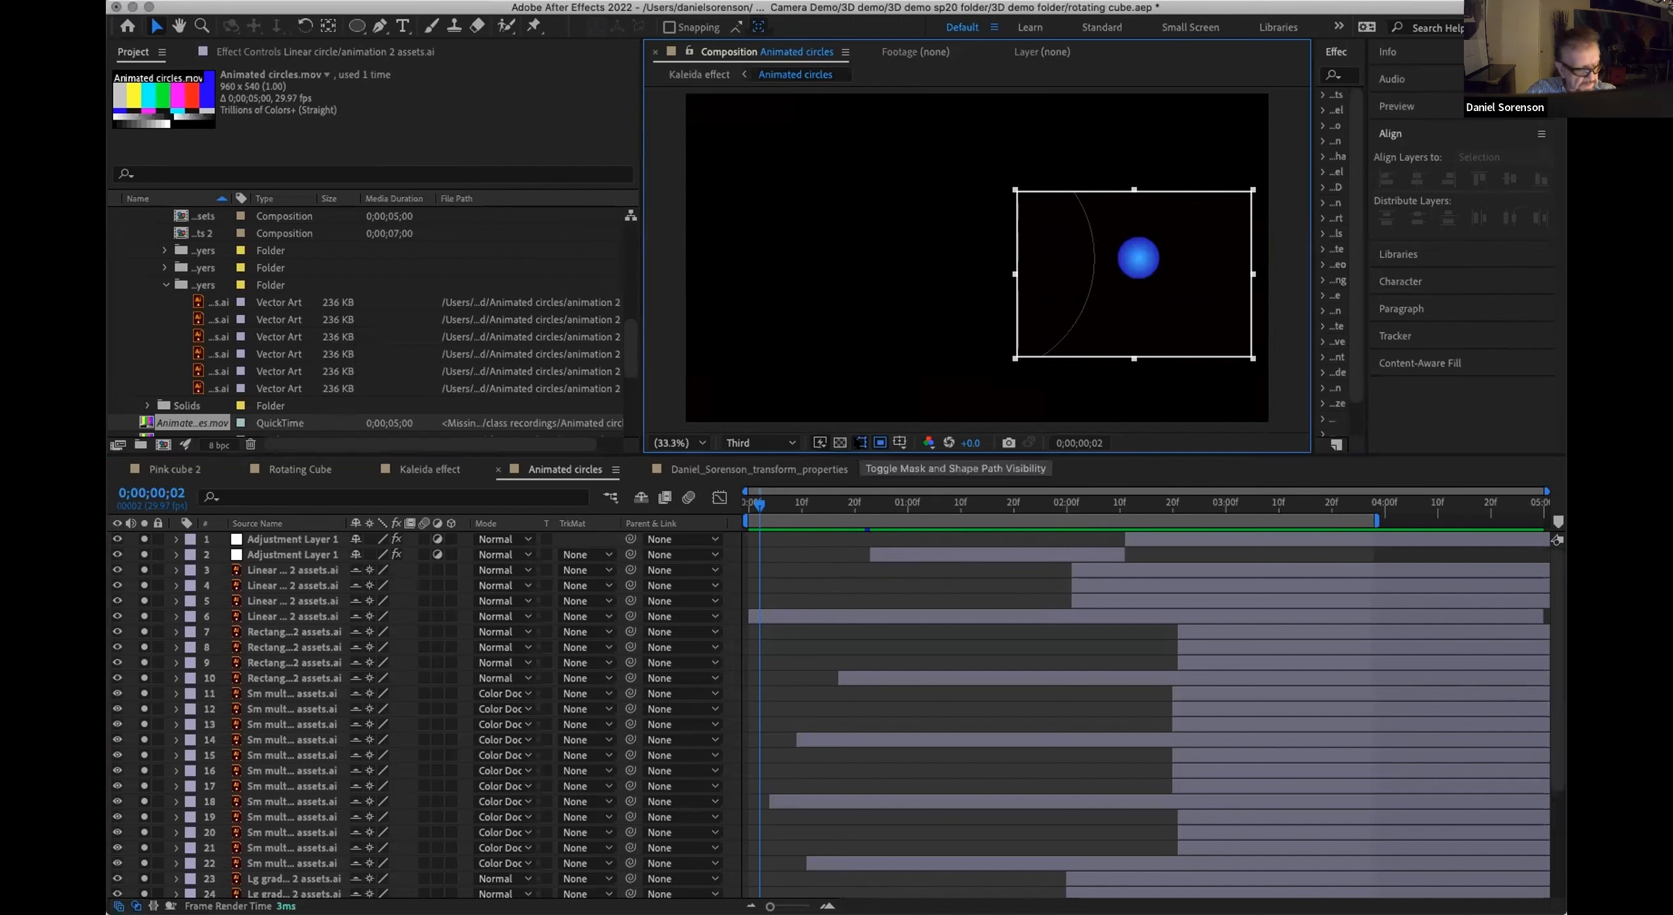
key("super+z")
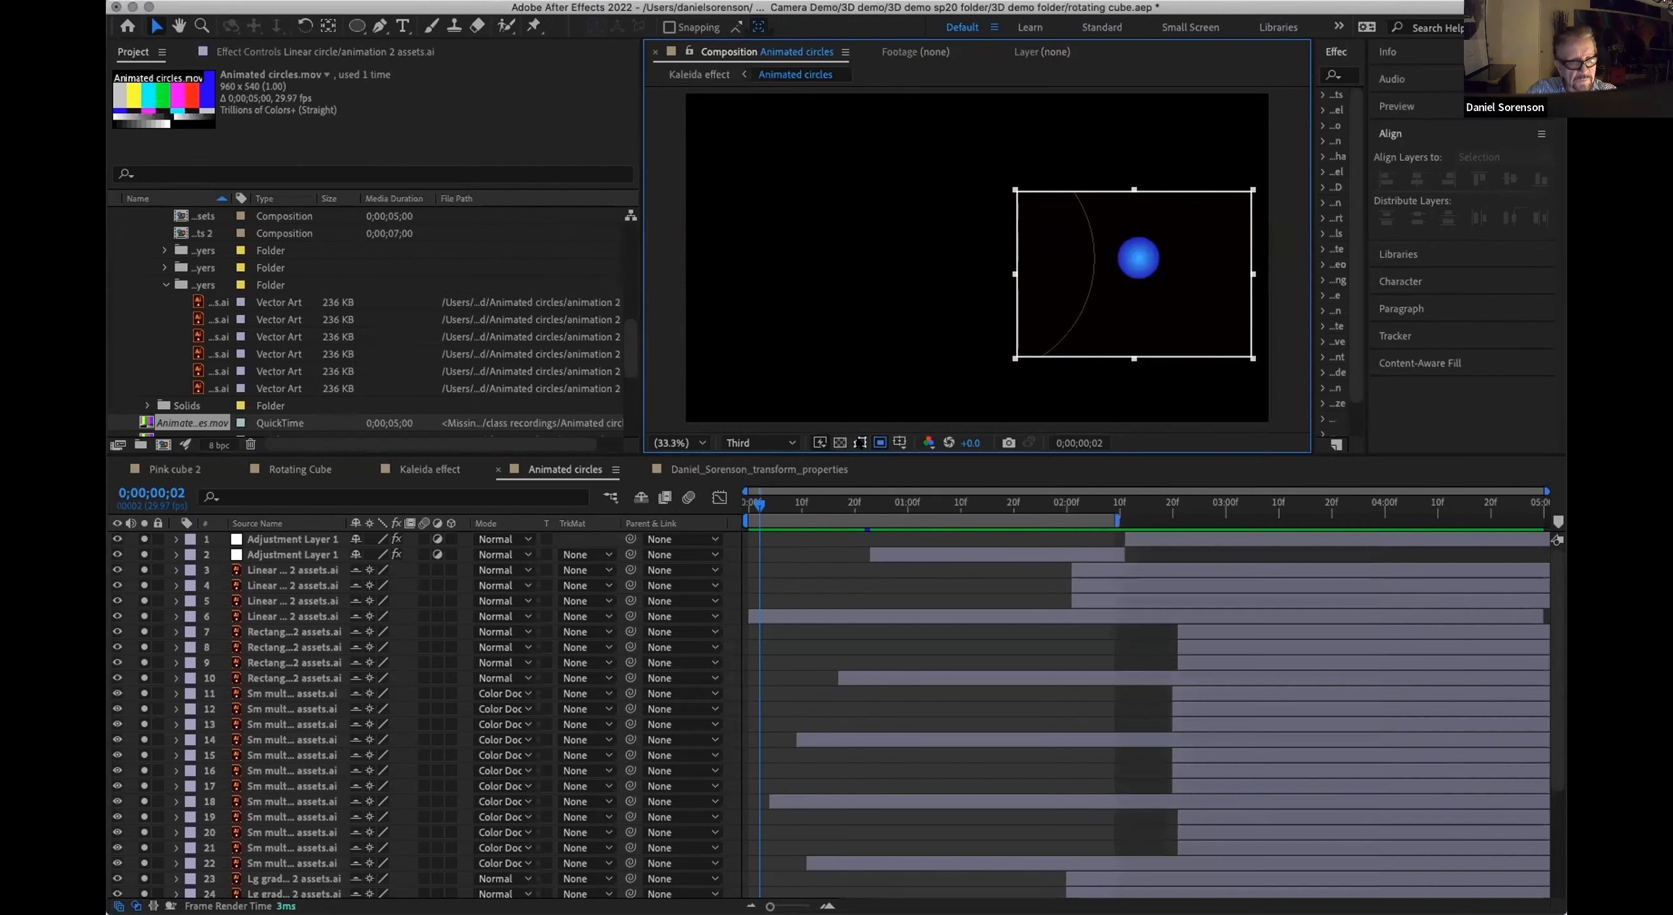
Step: Try deleting the Linear circle layer 6 that starts at the beginning of the timeline, and undo the deletion
left_click(961, 294)
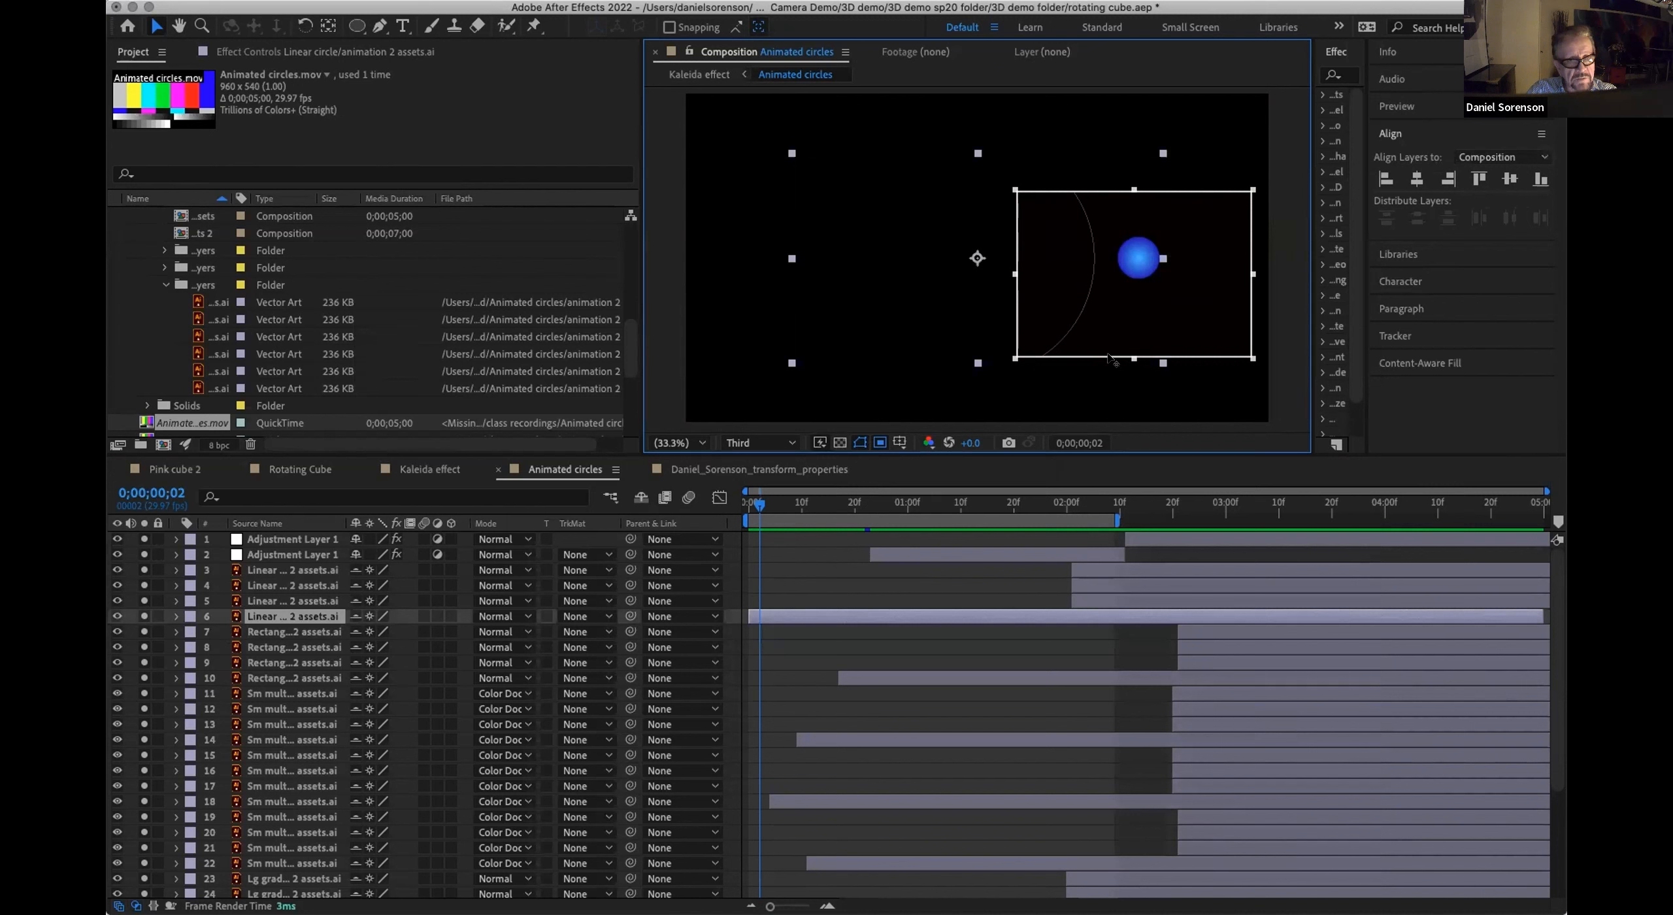
key("Delete")
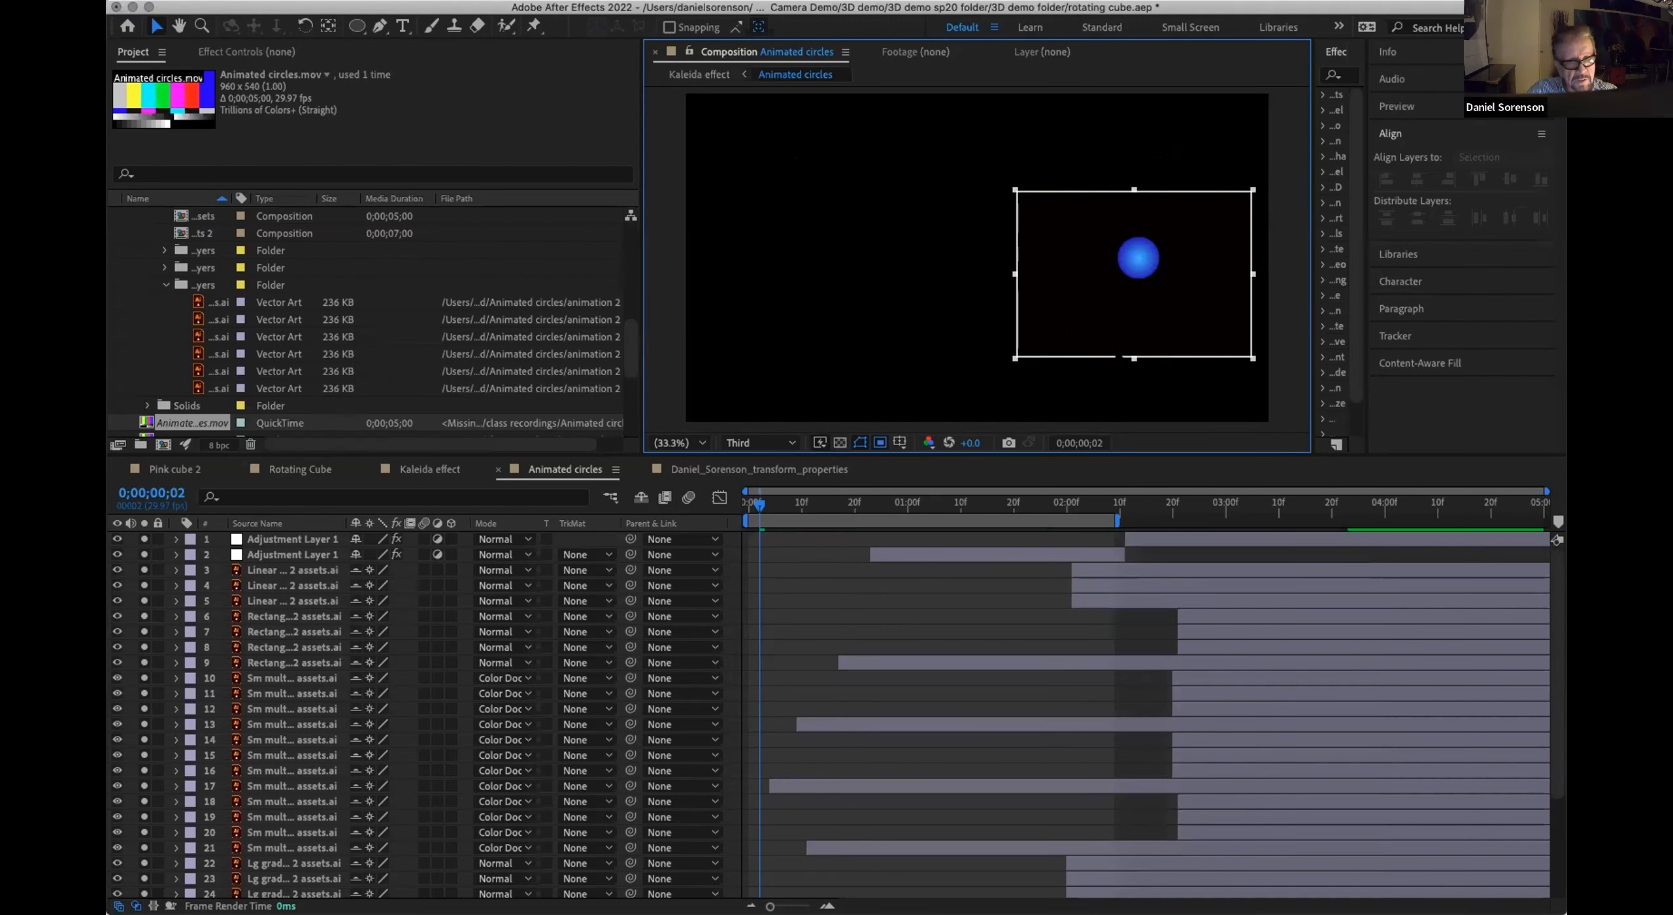
key("super+z")
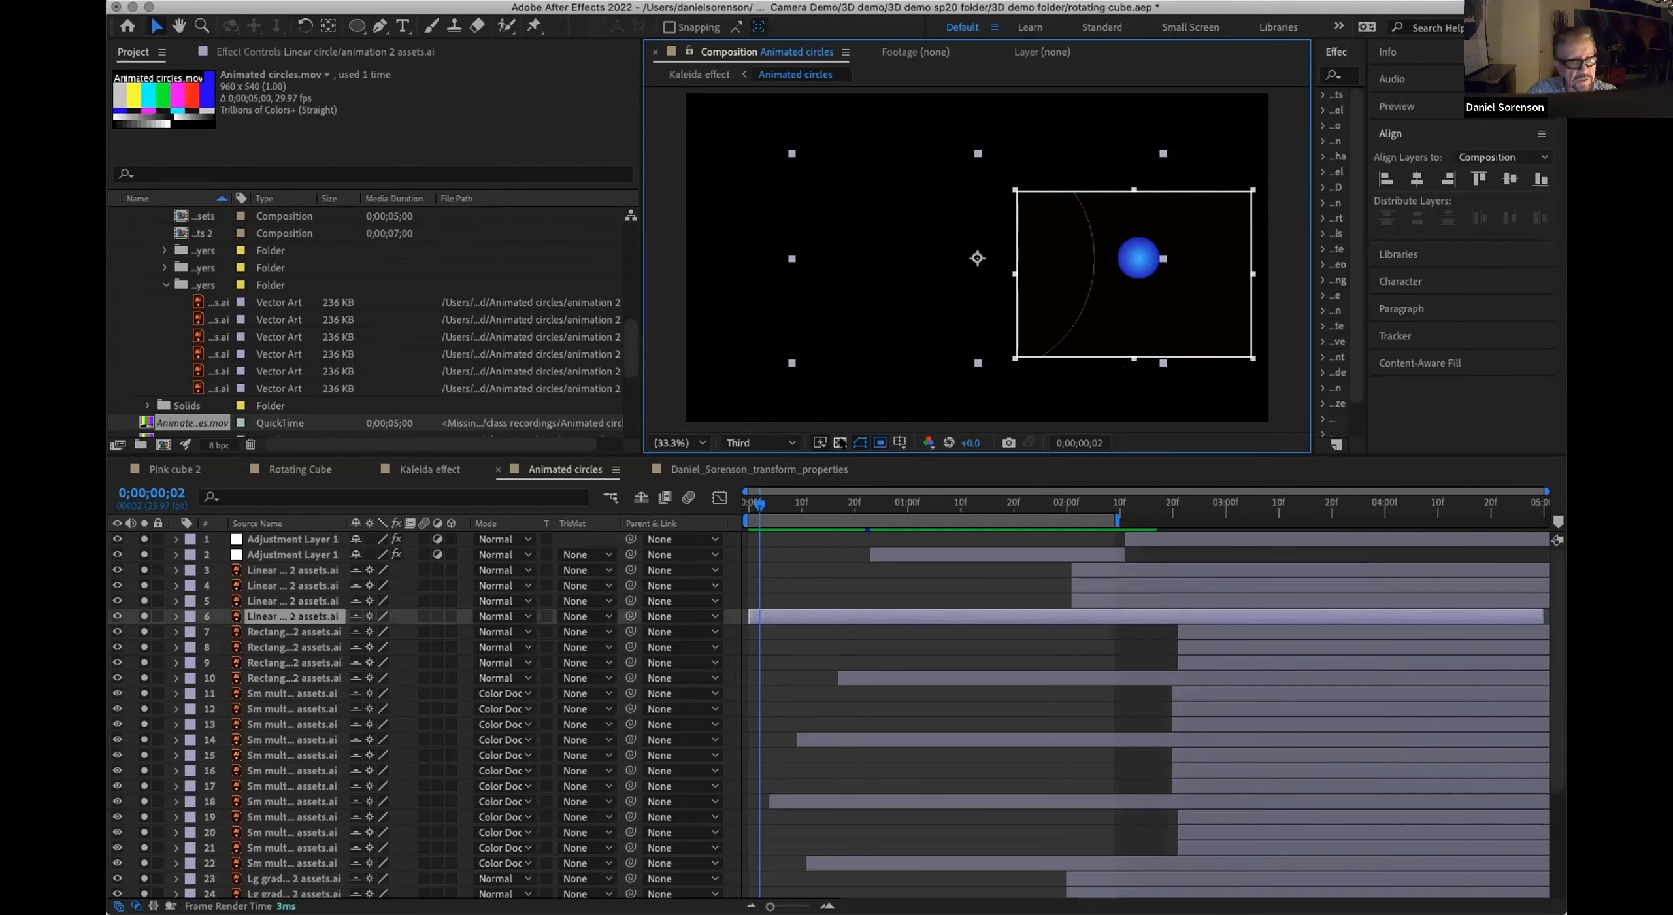
Step: Stretch the region of interest down to the composition's lower edge and switch the region off
left_click_drag(1260, 366, 1248, 427)
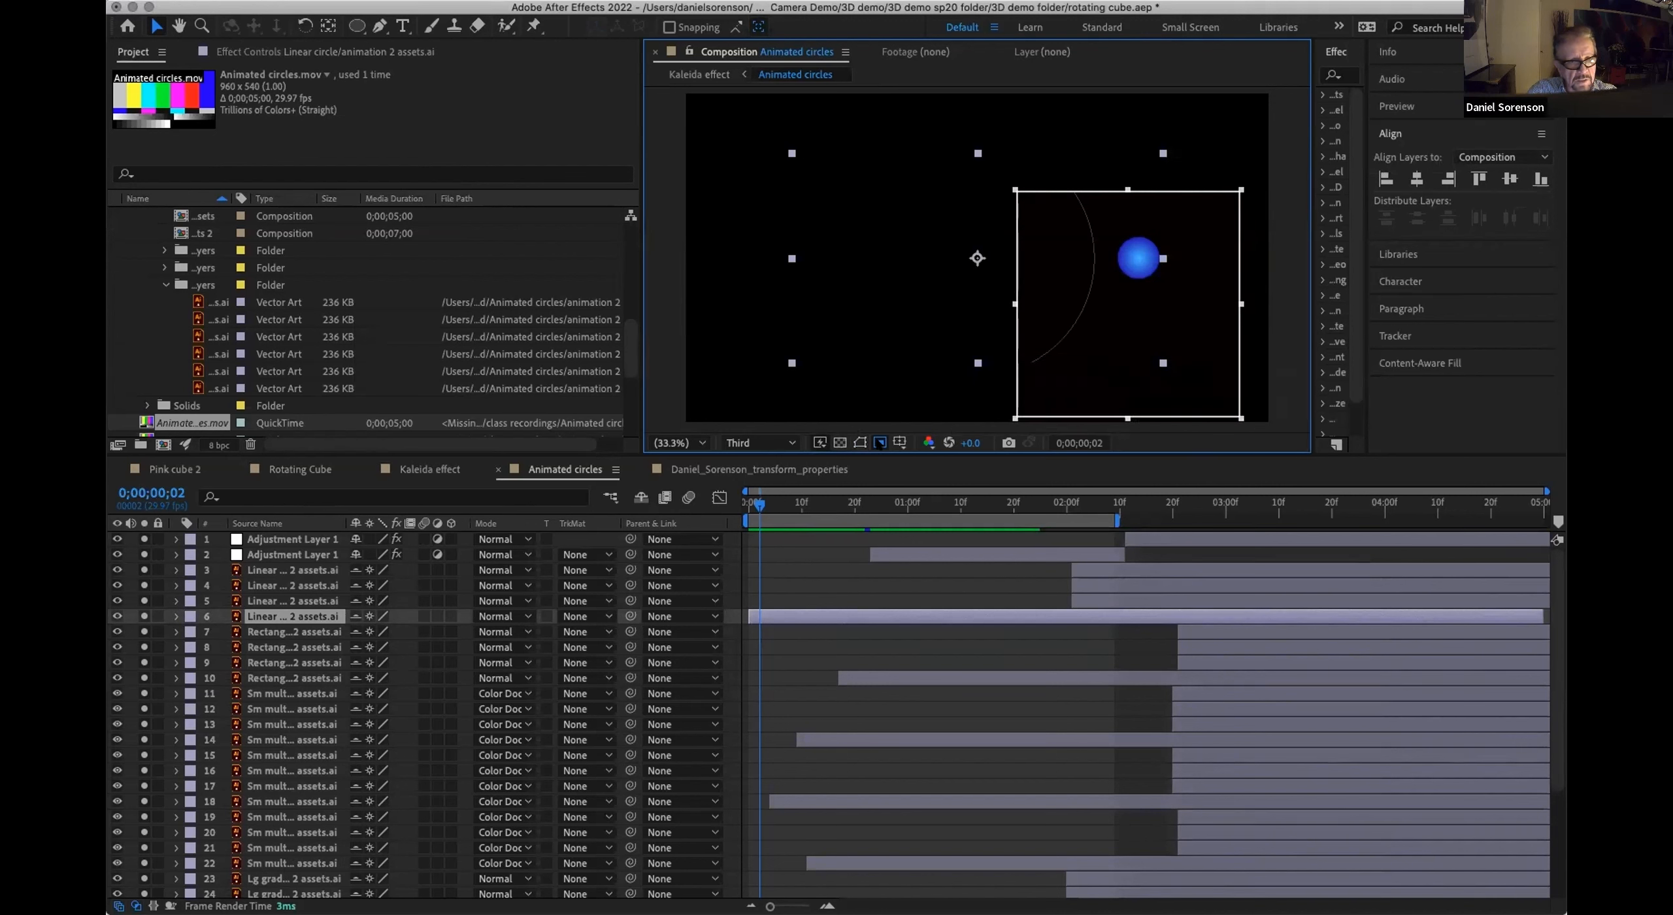
left_click(880, 443)
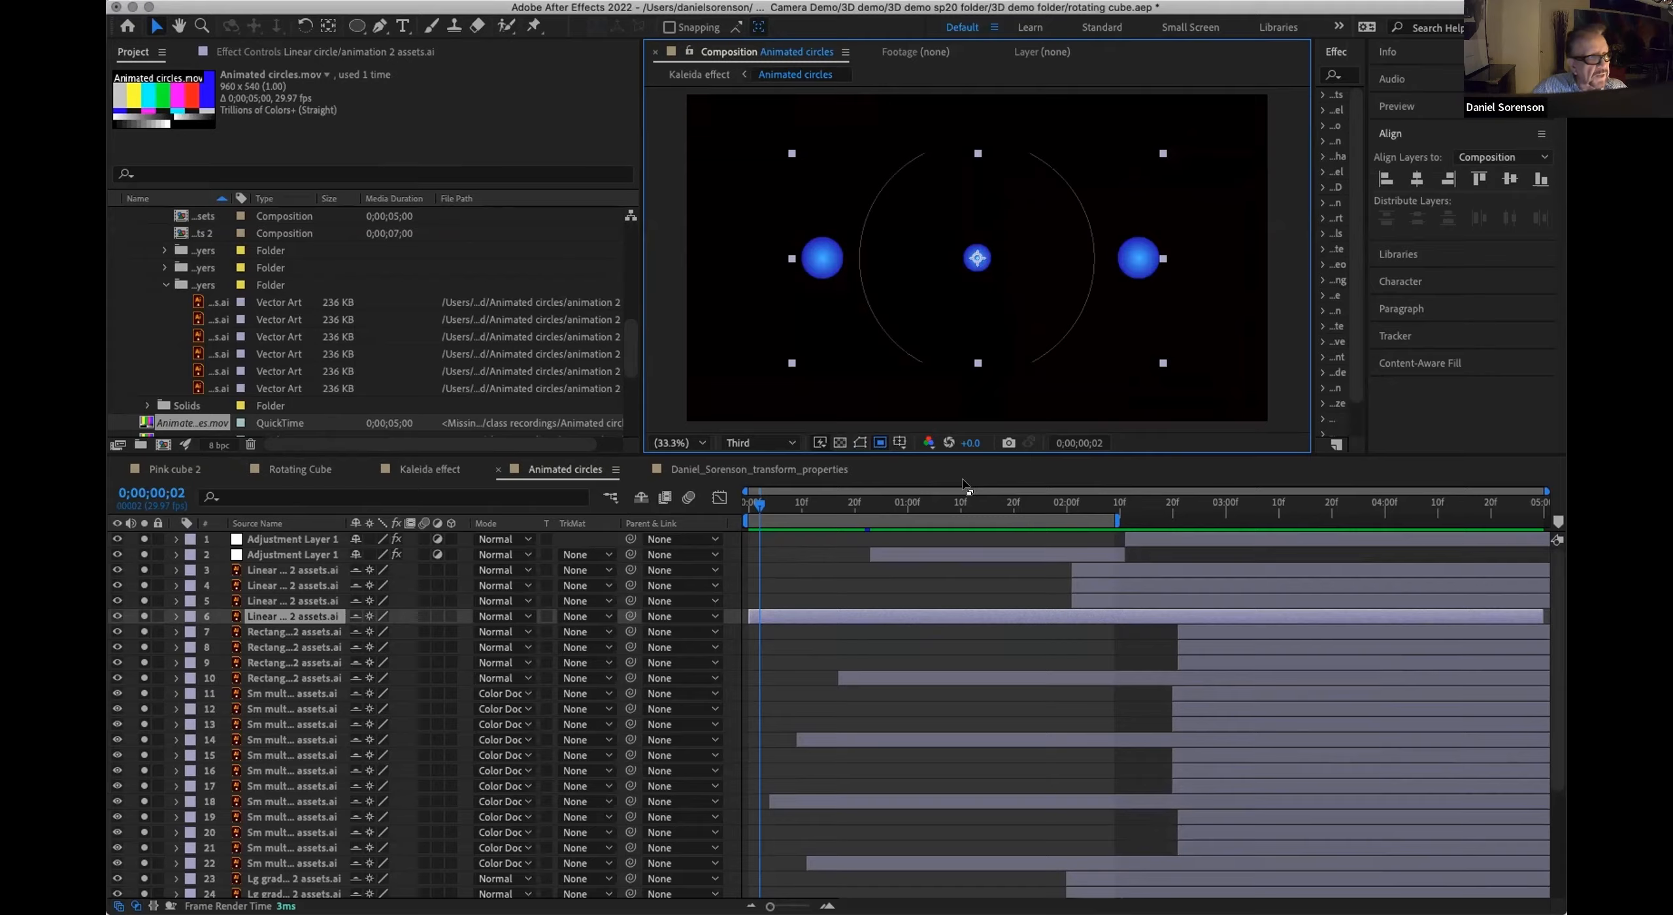
Step: Open the Transition w silhouette alpha composition from the silhouette alpha.aep folder and enter its Silhouette alpha precomp at the first frame
scroll(631, 328, "up", 3)
scroll(632, 329, "up", 8)
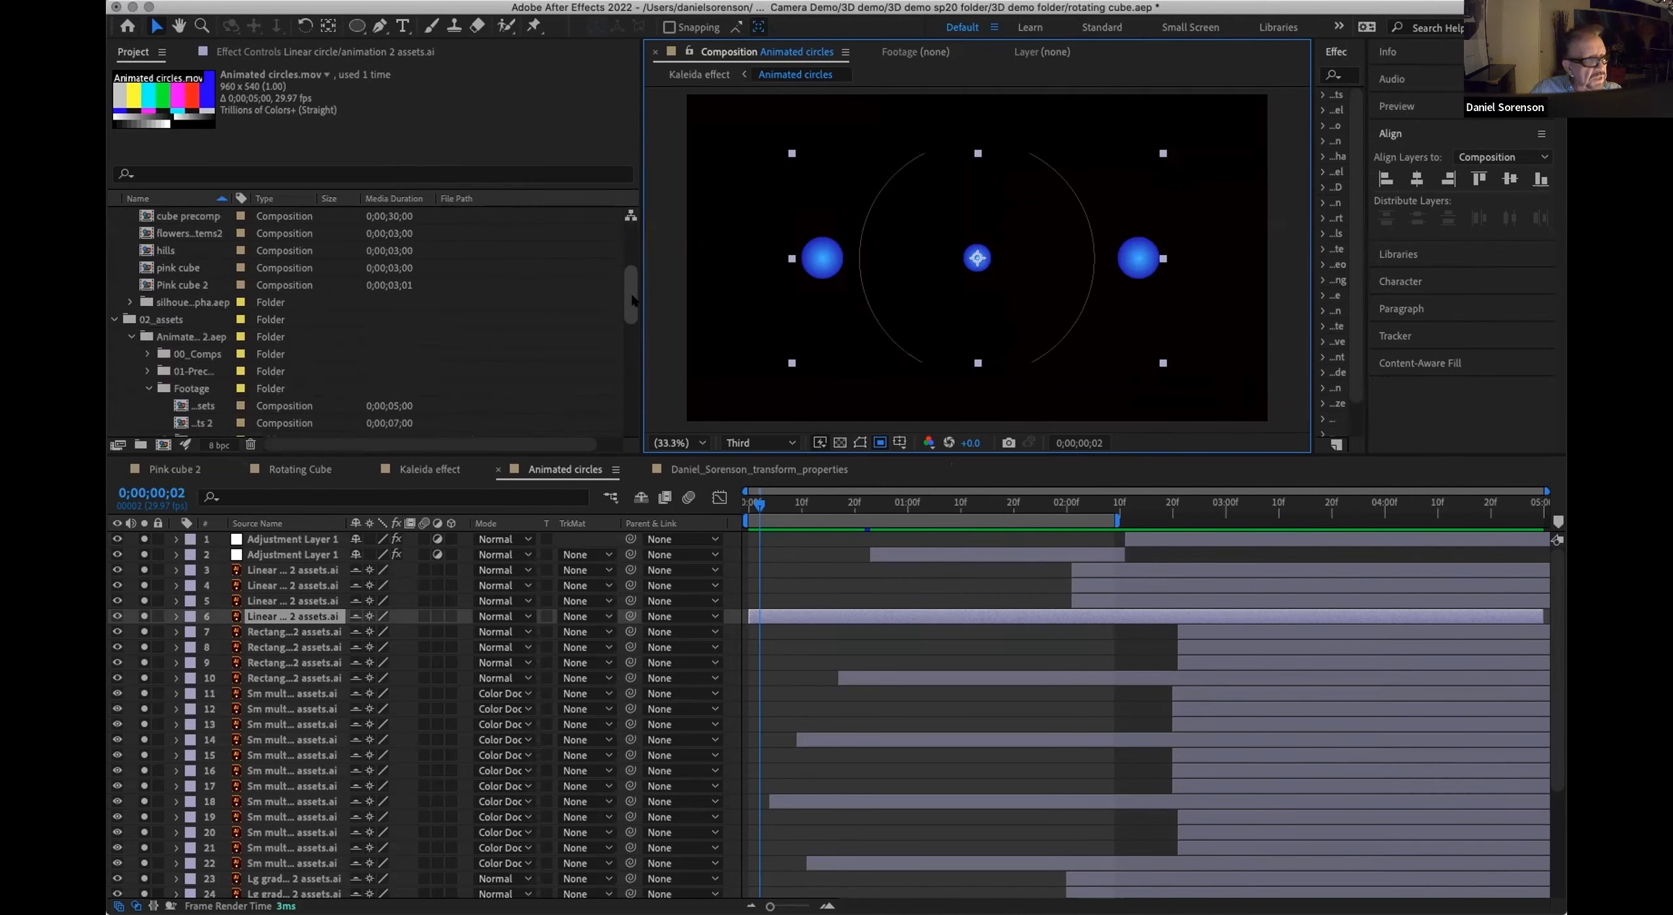
left_click(127, 302)
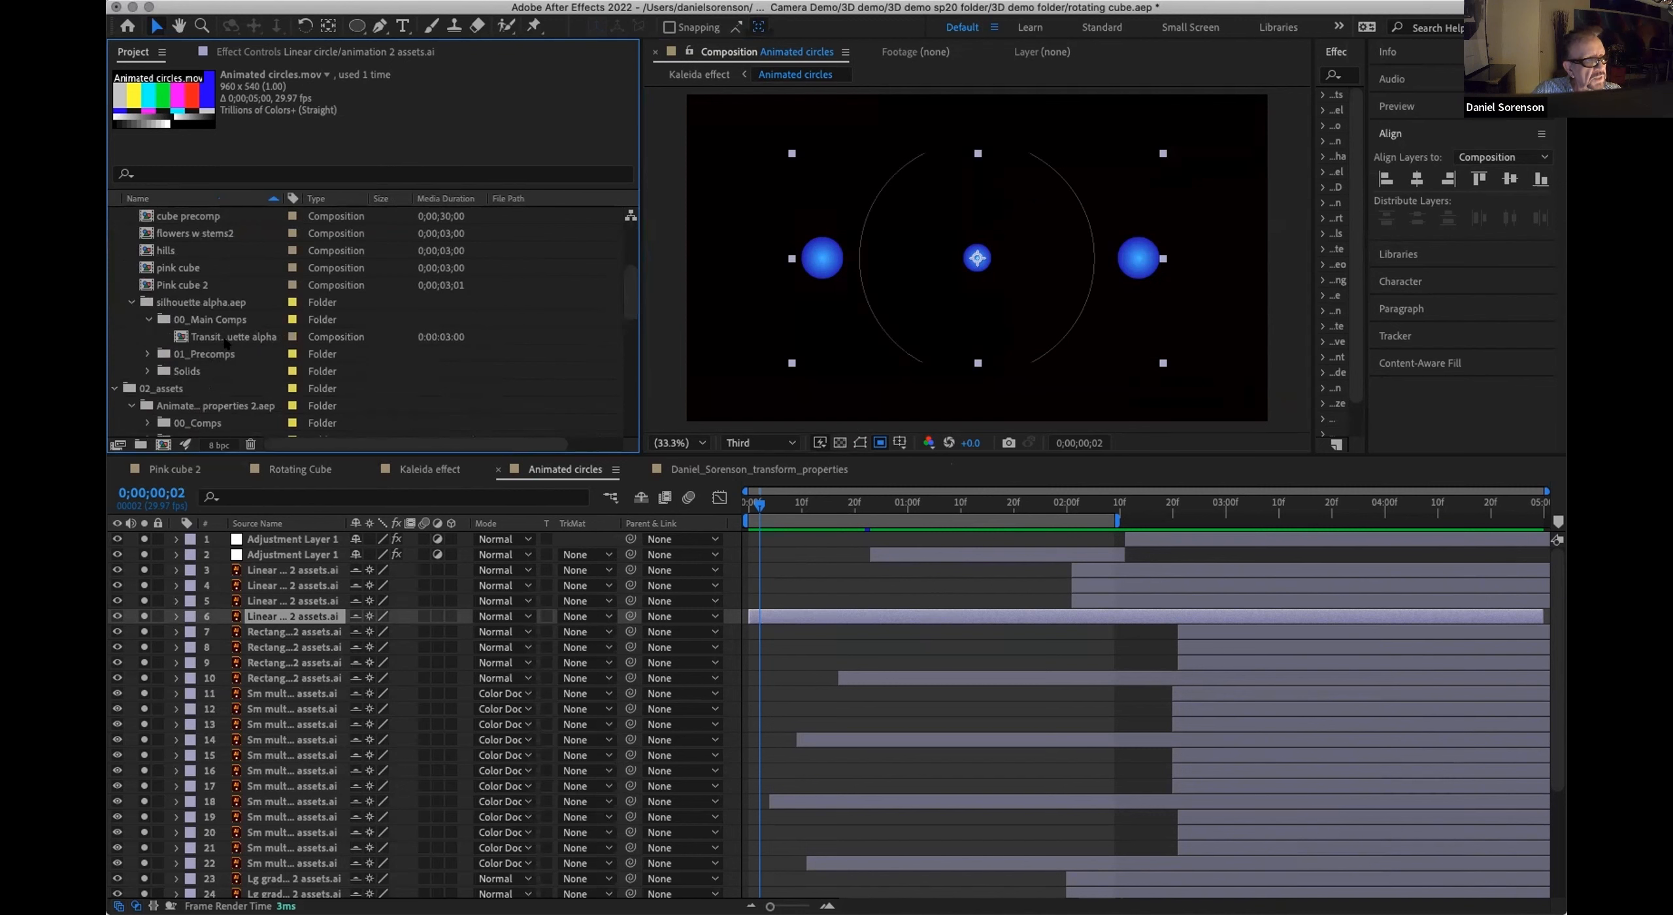
left_click(176, 335)
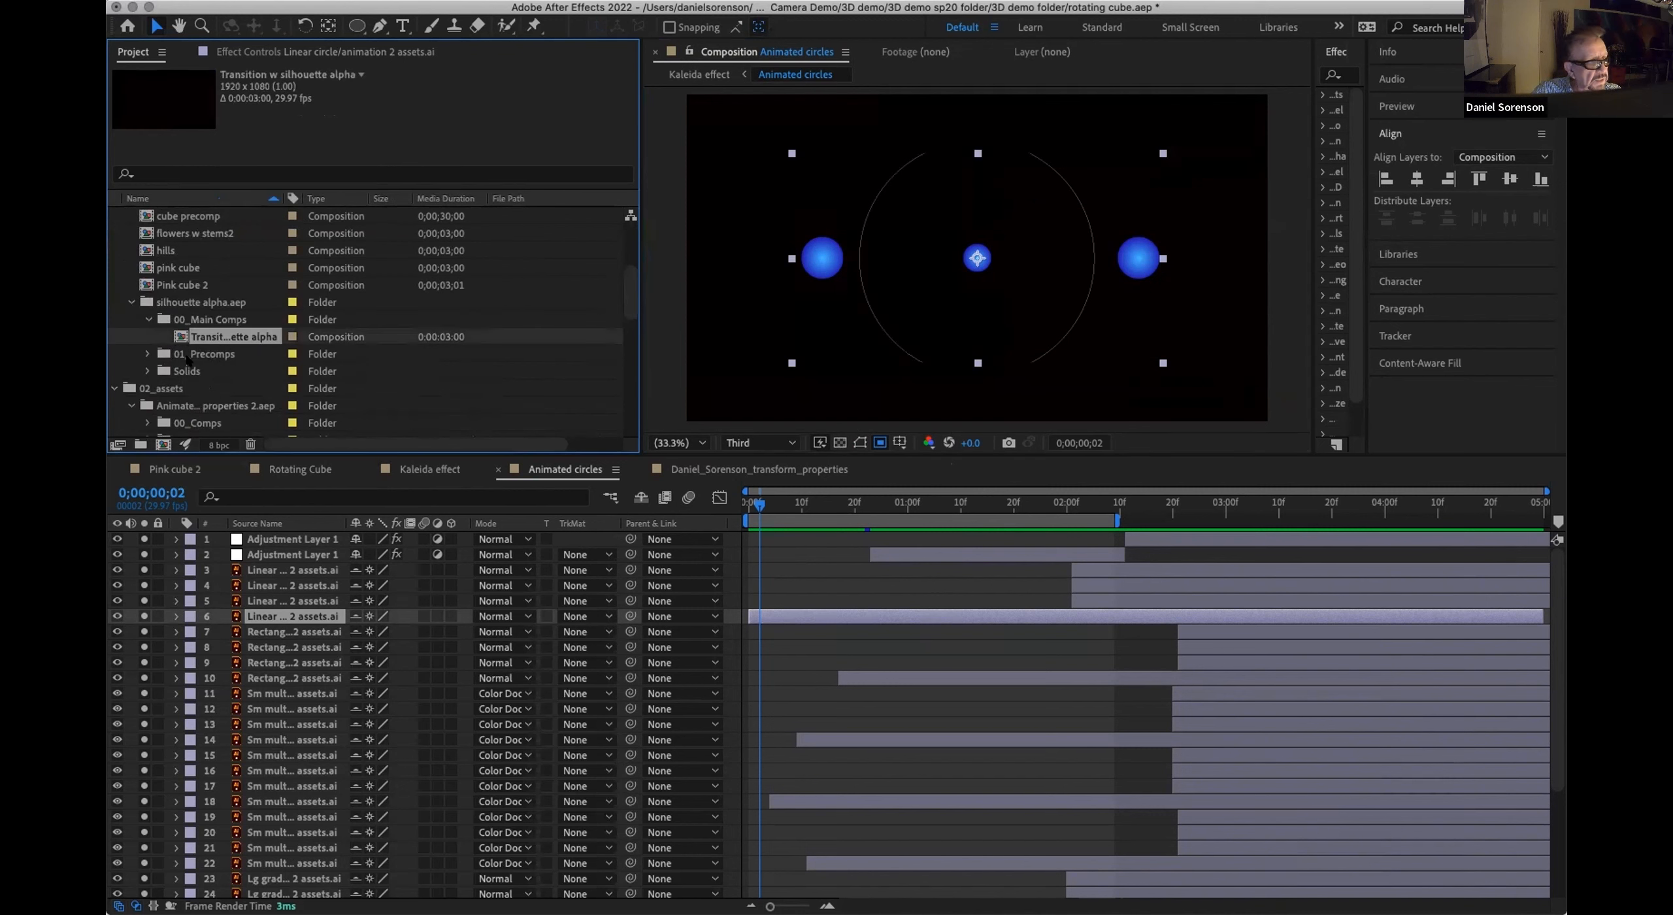
double_click(181, 337)
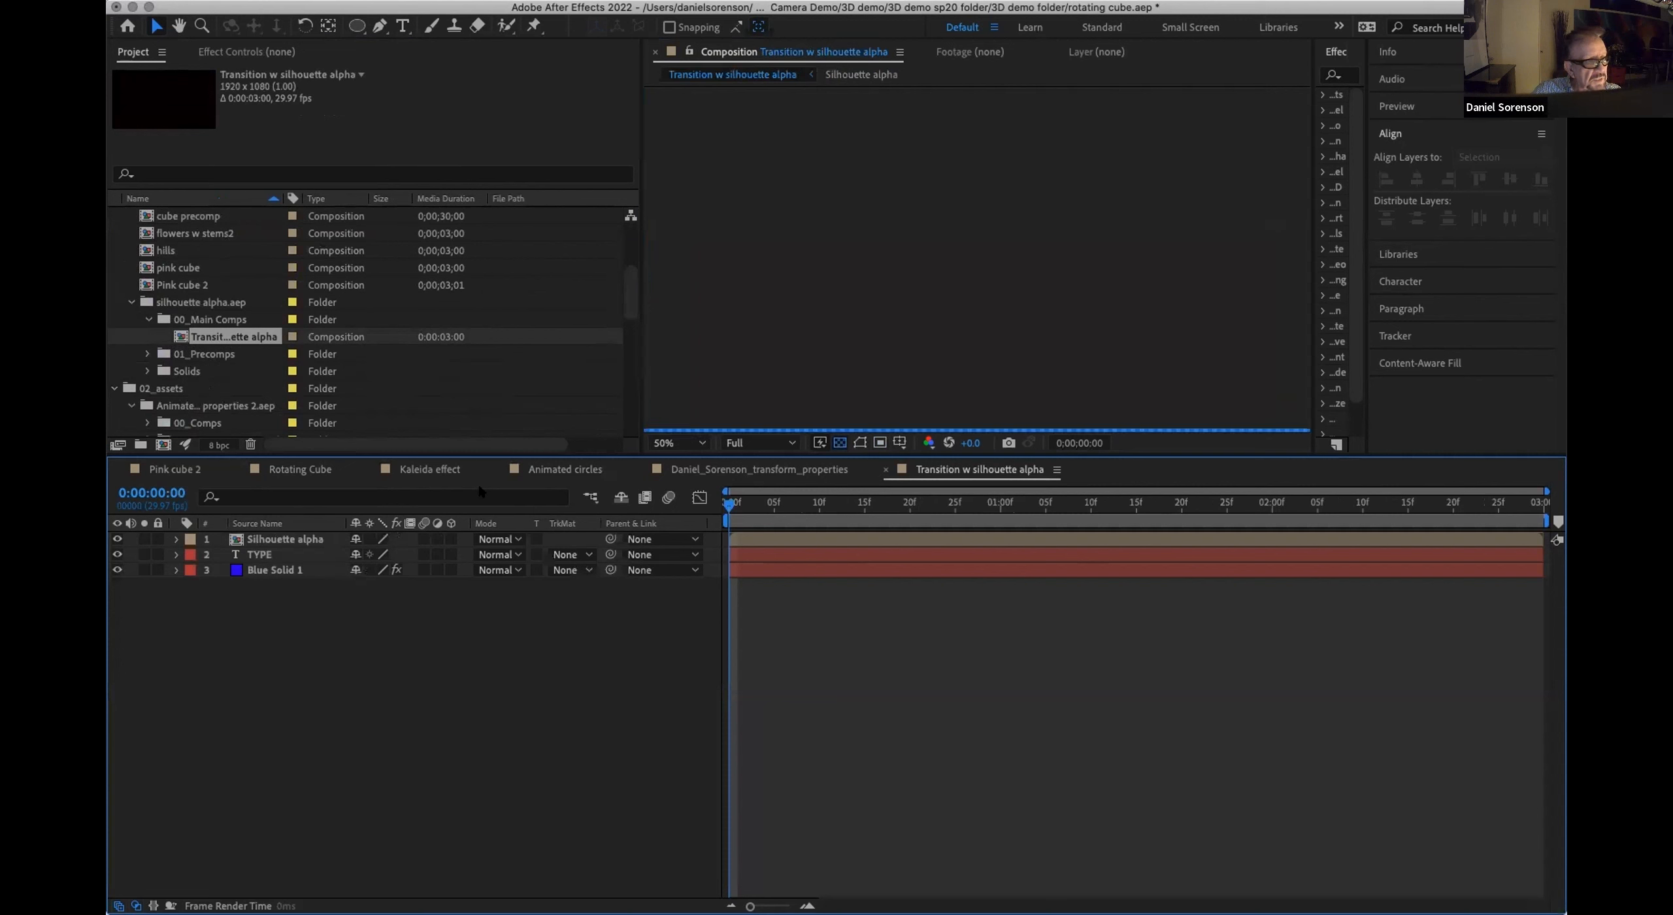
double_click(258, 538)
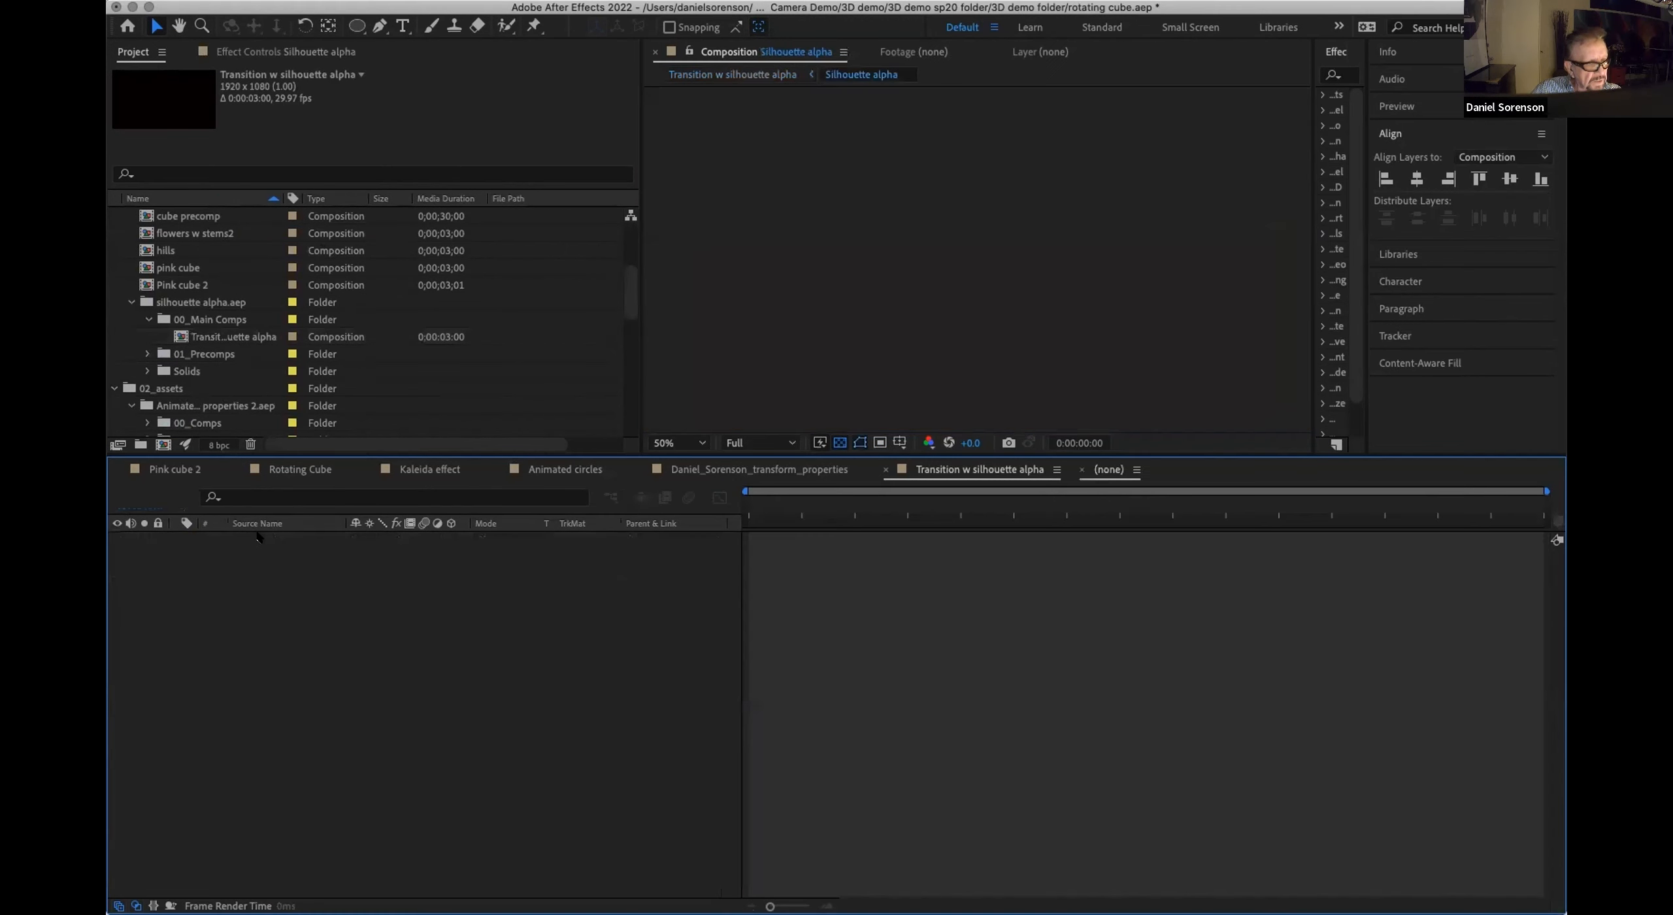
mouse_move(727, 503)
left_mouse_down()
mouse_move(764, 503)
mouse_move(729, 503)
left_mouse_up()
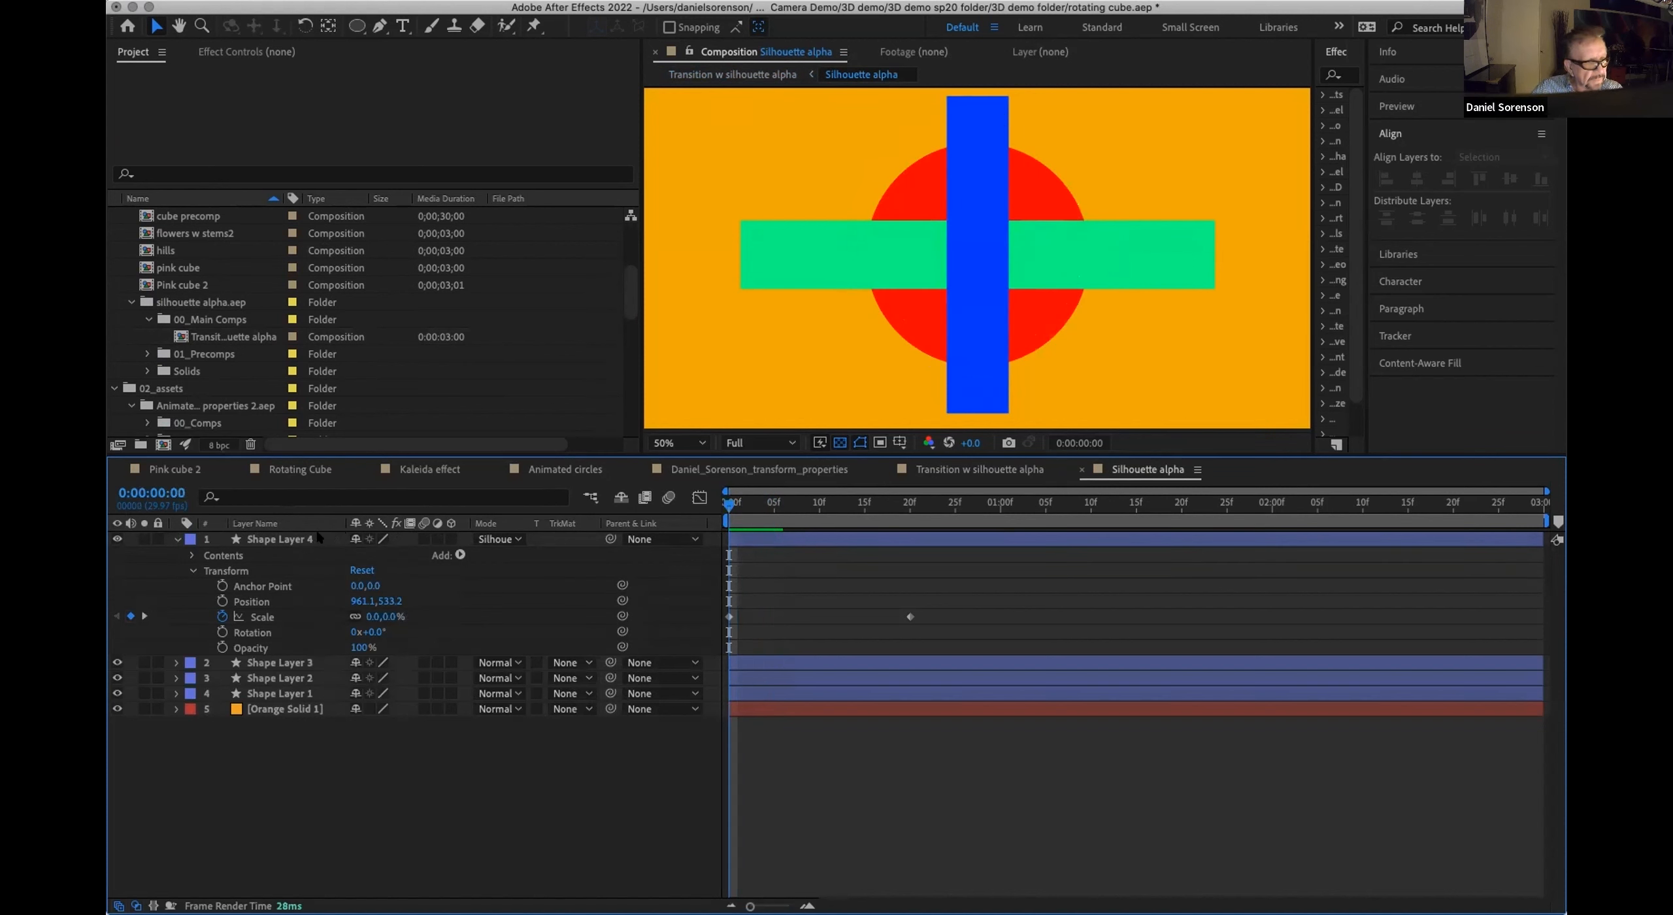
Step: Set Shape Layer 4's blending mode to Normal and scrub the timeline from the first frame
left_click(318, 538)
left_click(499, 538)
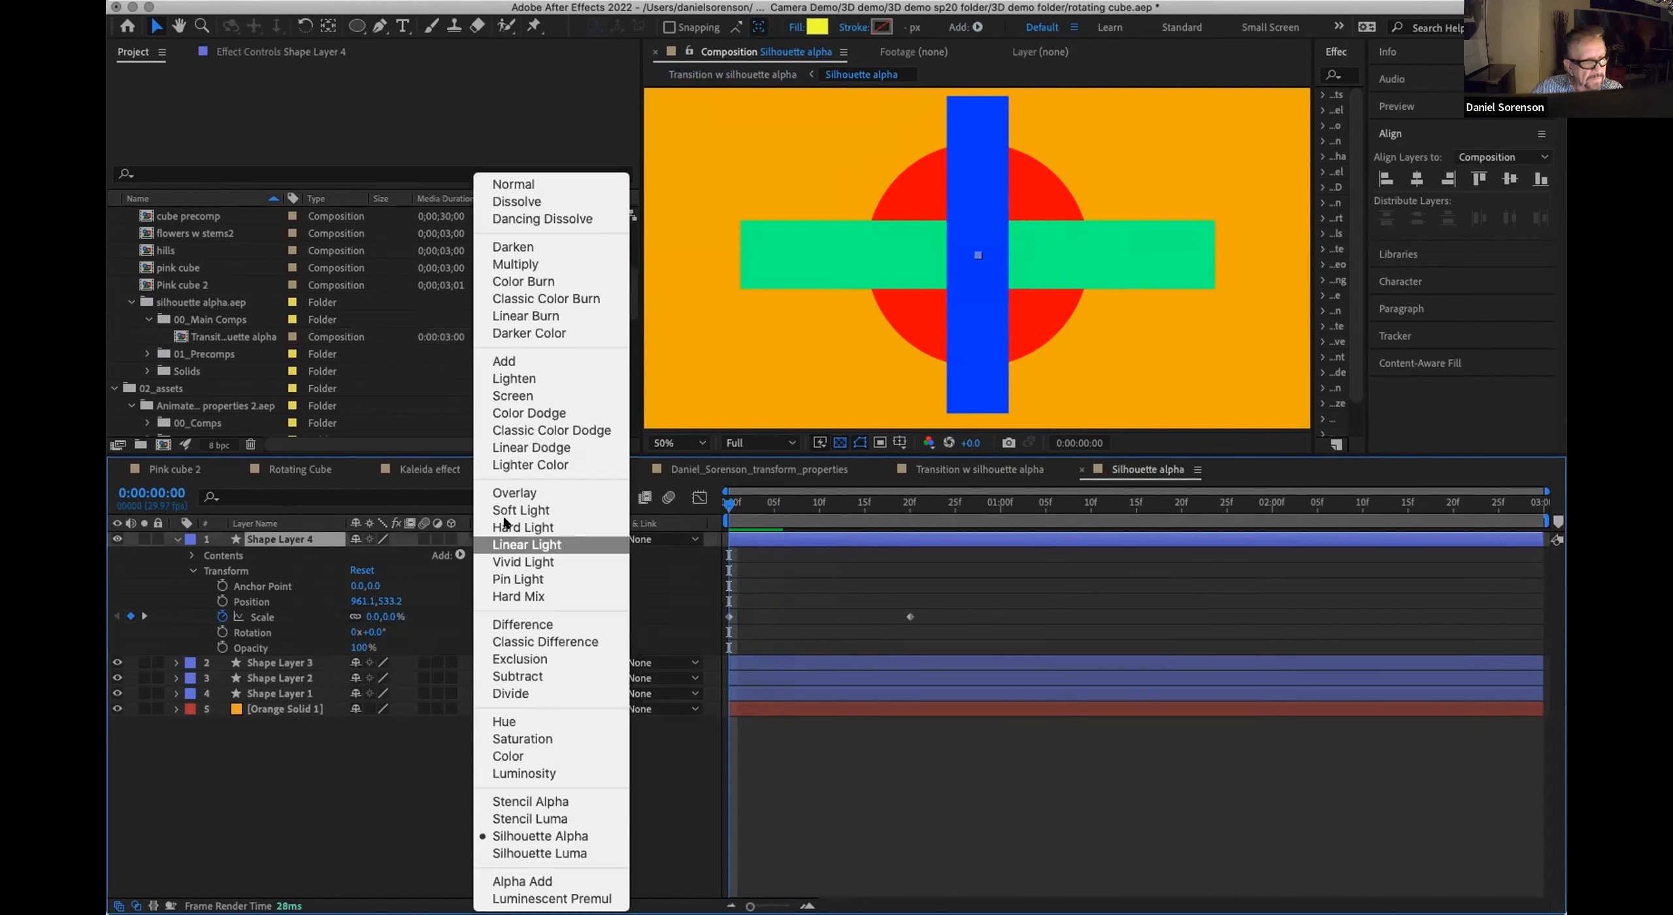
left_click(541, 183)
left_click(658, 581)
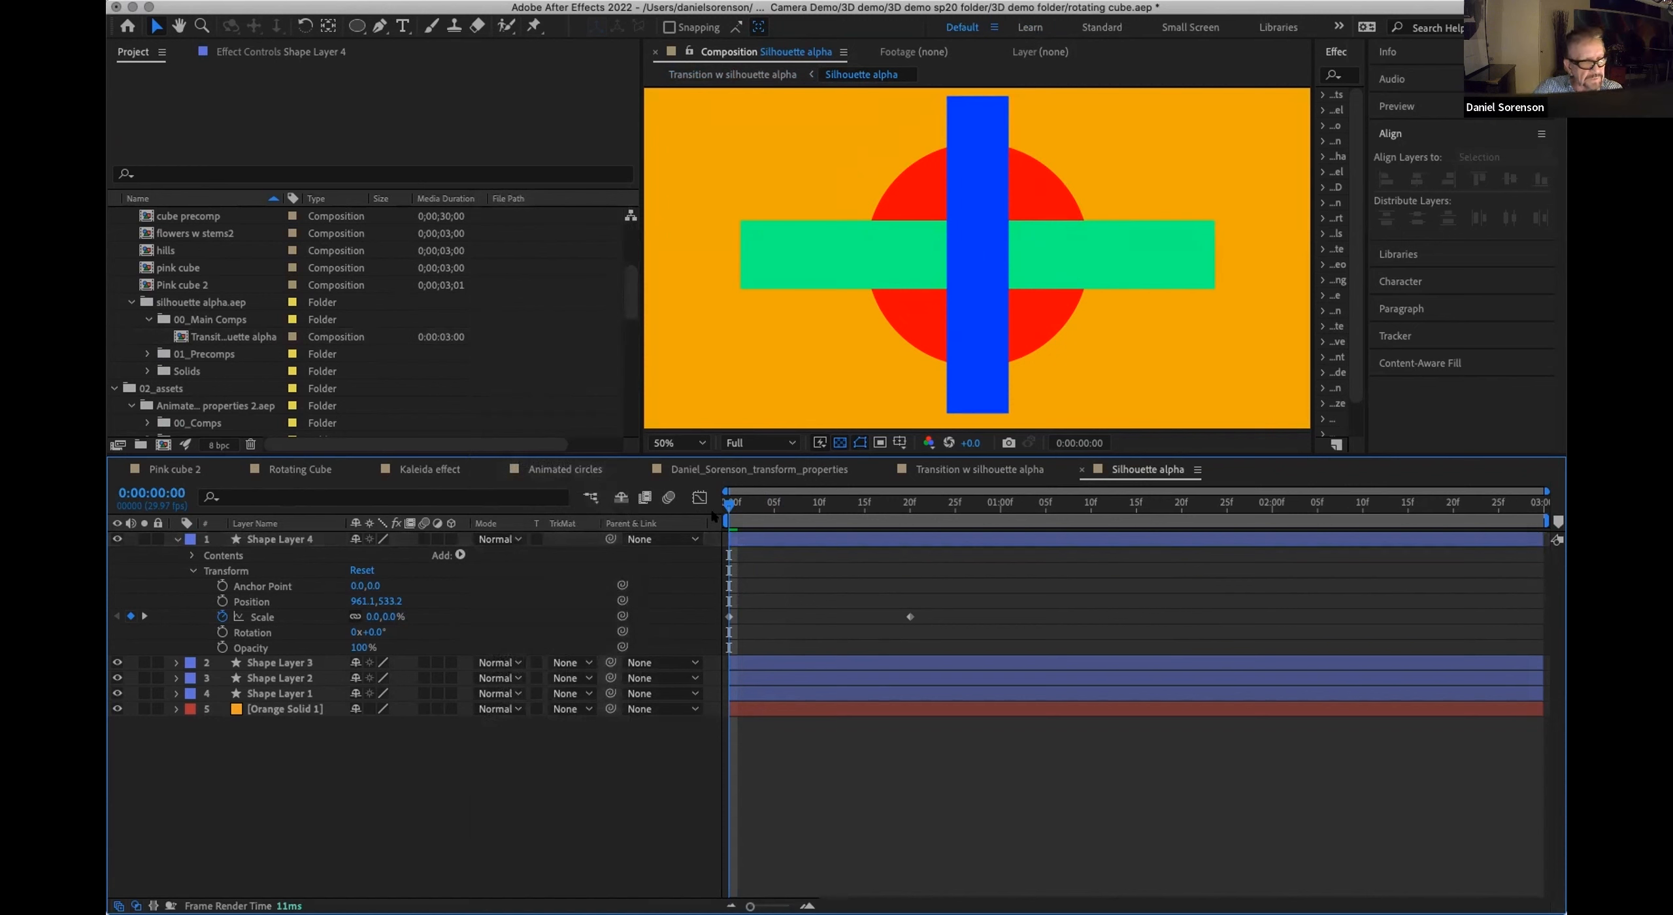
left_click_drag(727, 503, 729, 561)
Step: Set Shape Layer 4's blending mode to Silhouette Alpha
left_click(304, 541)
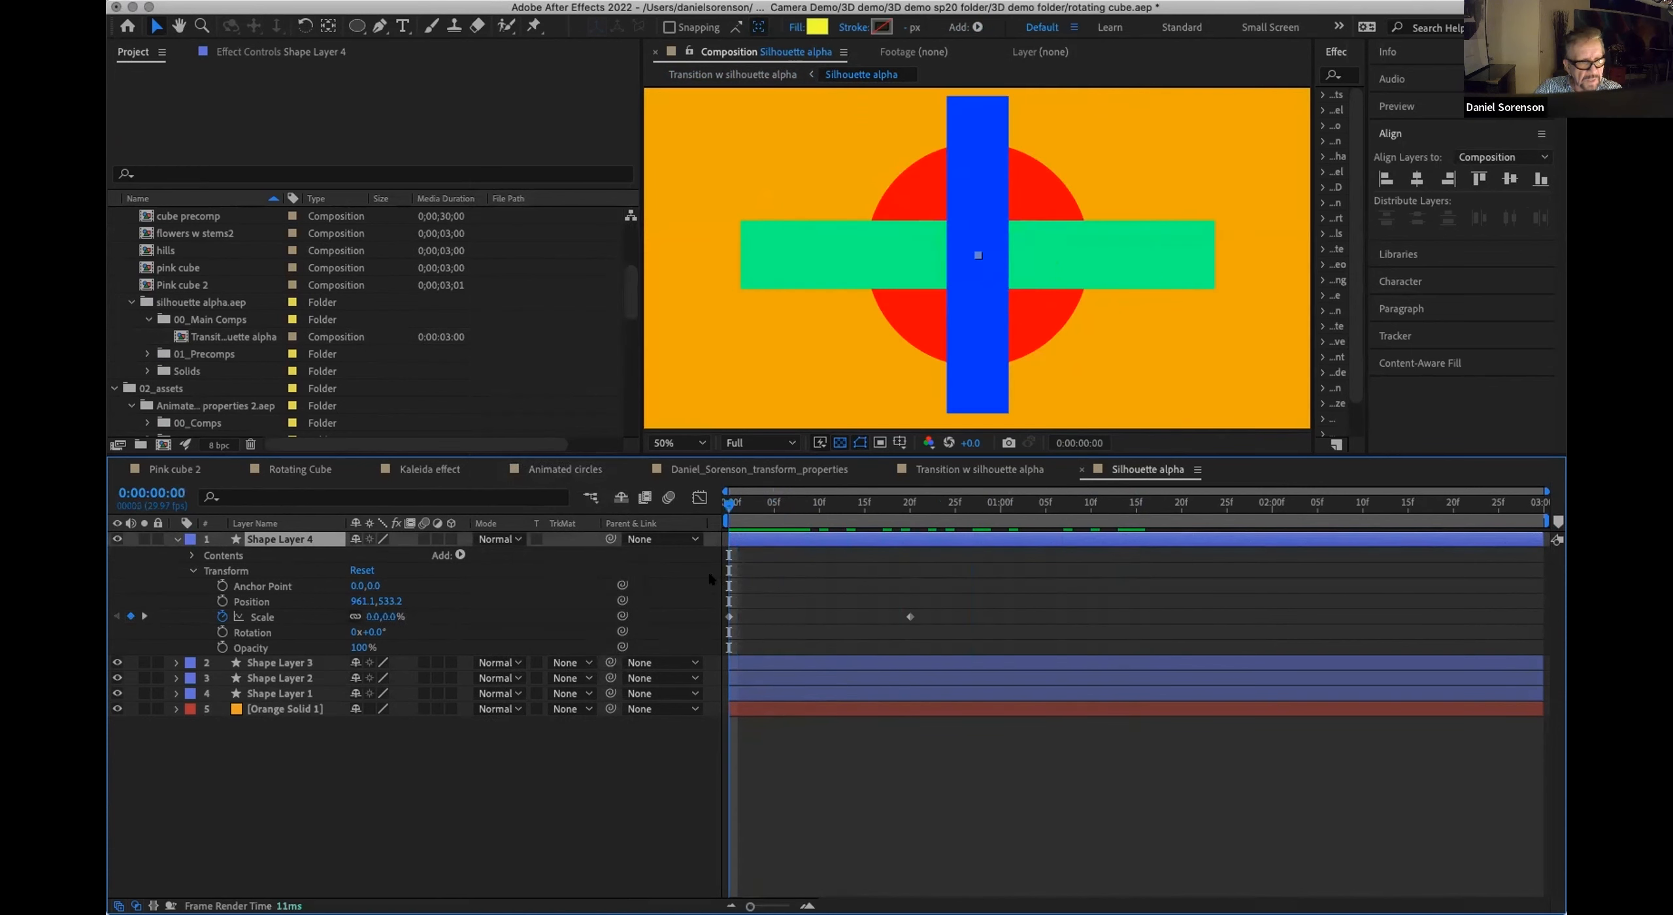
left_click(516, 537)
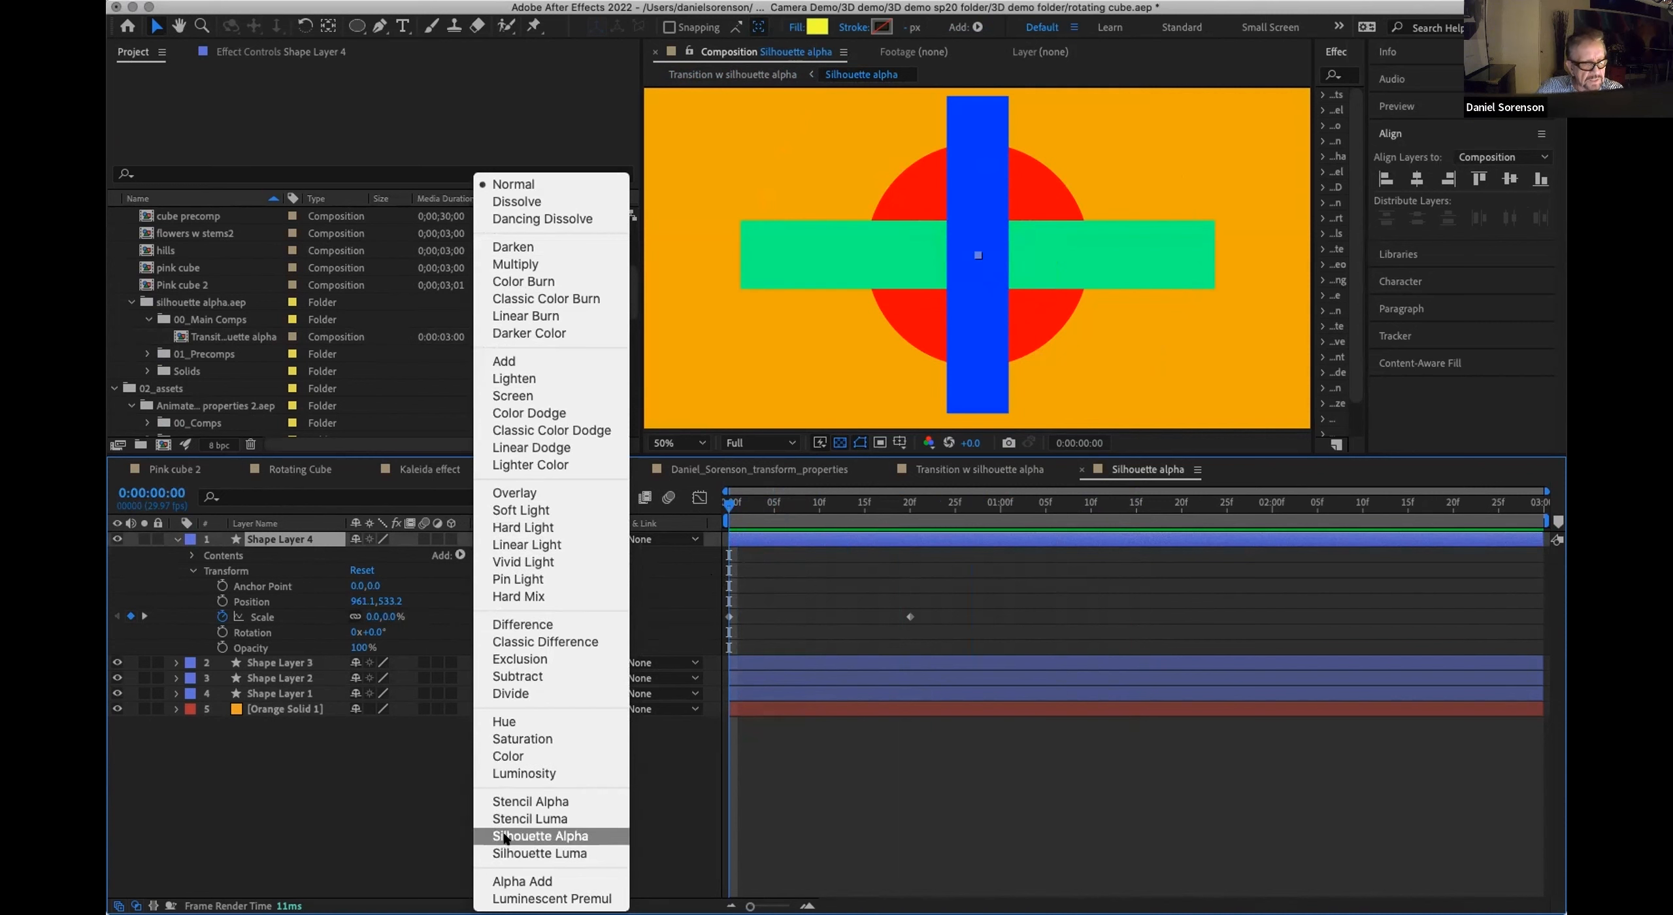
left_click(551, 834)
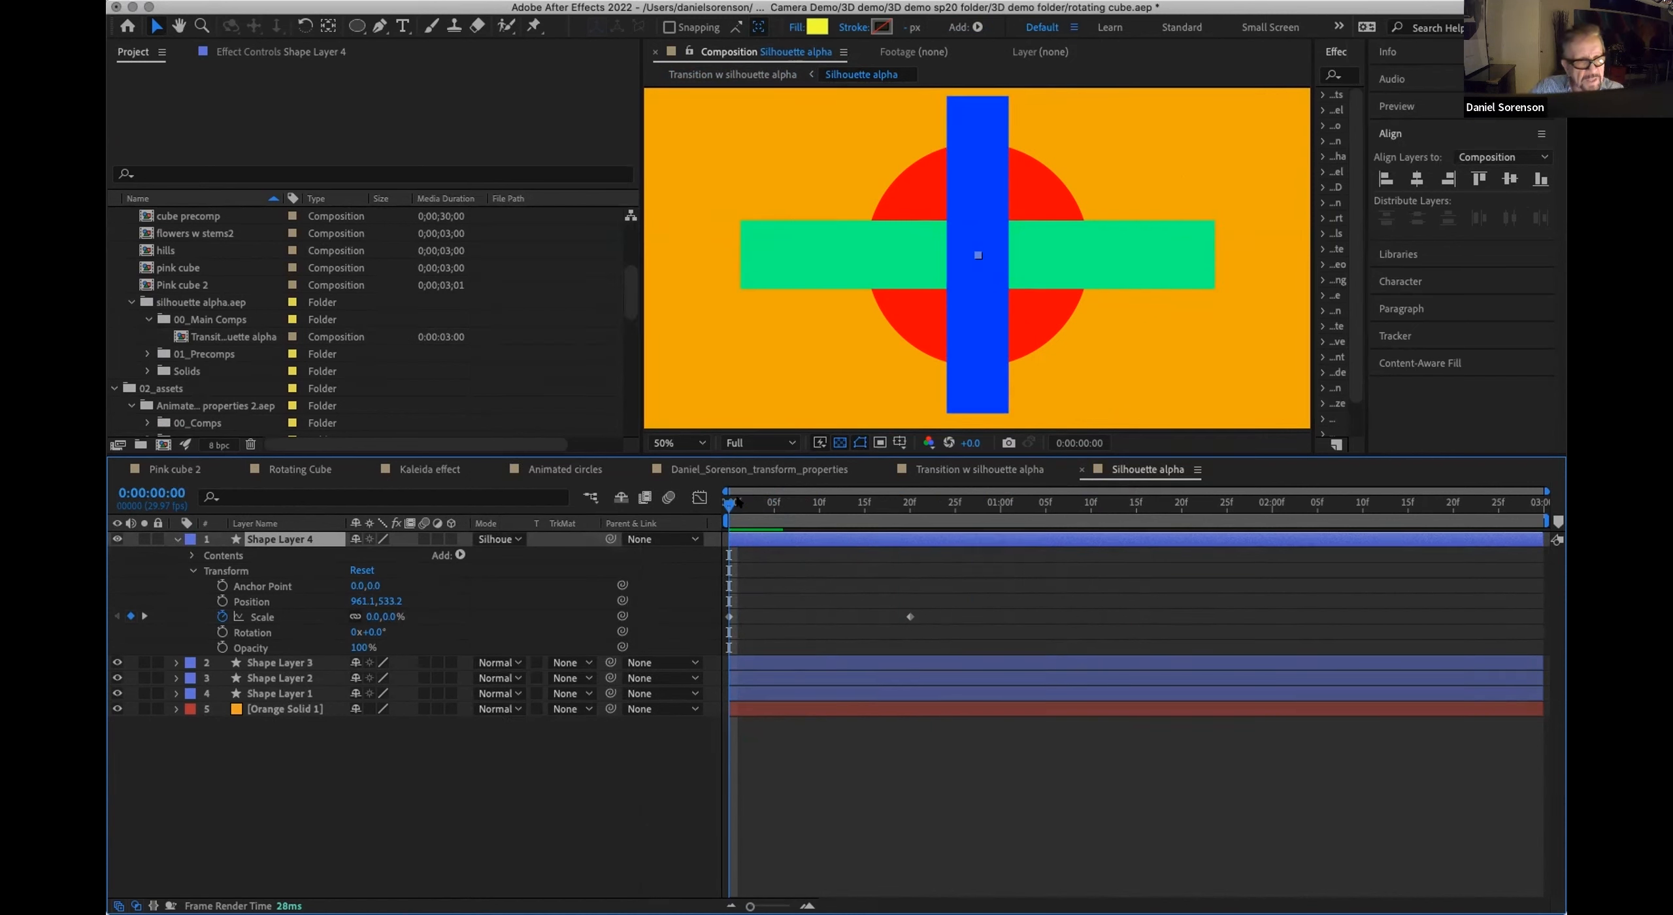
Step: Scrub to frame 5 and compare the circular cut-out with the transparency grid switched on and off
left_click_drag(730, 505, 775, 509)
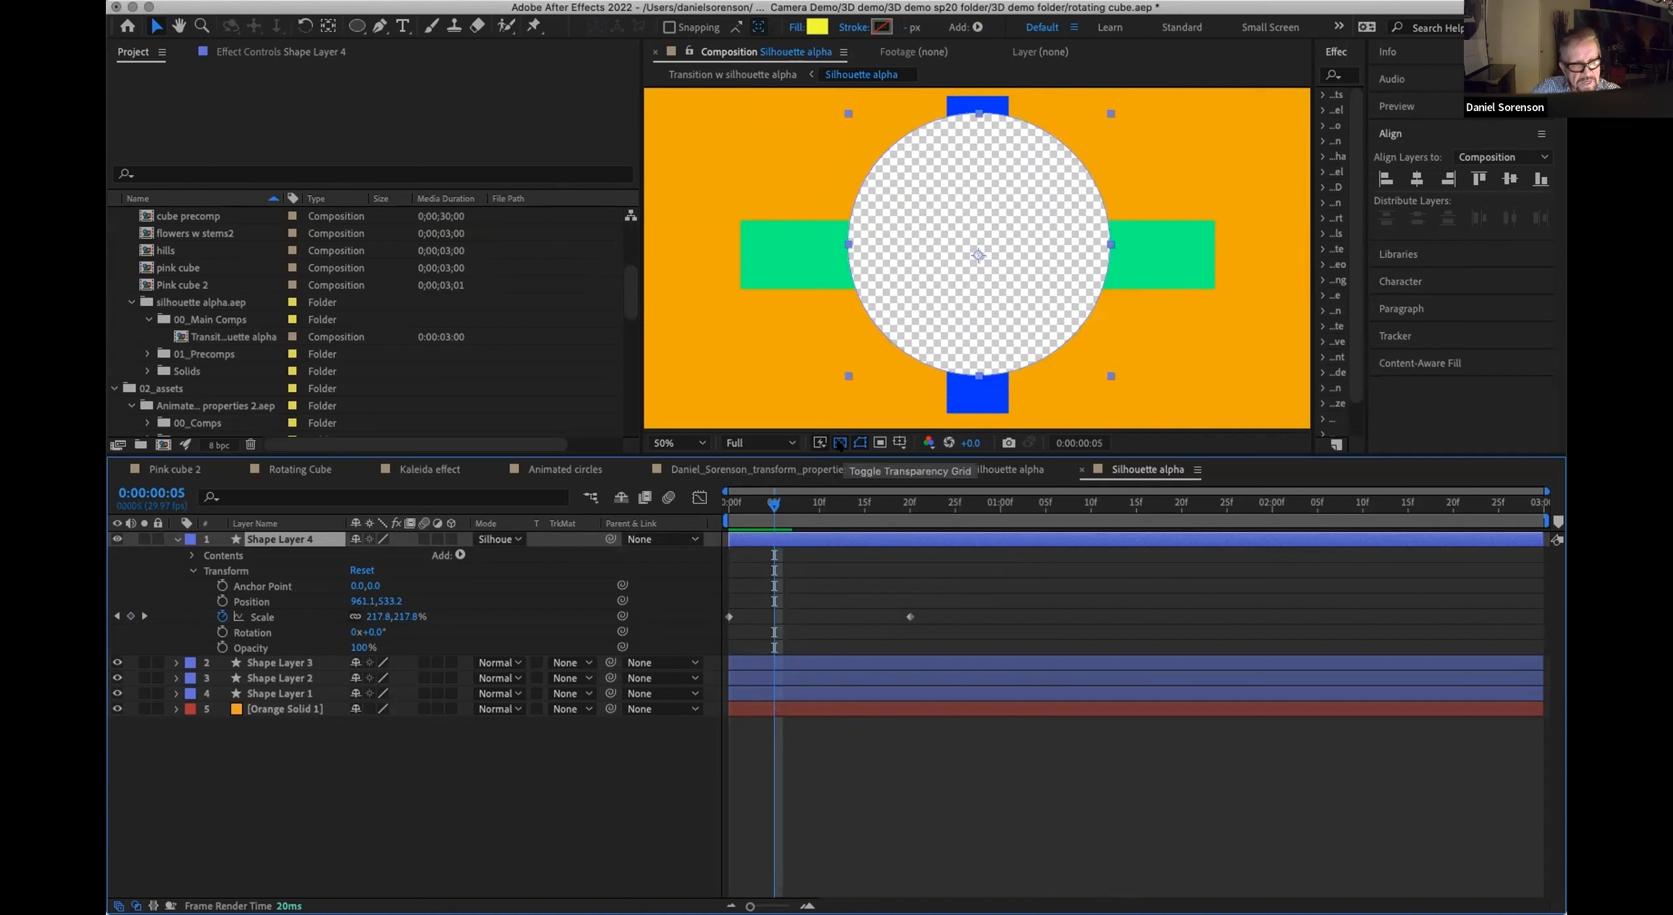
left_click(840, 443)
left_click(840, 443)
left_click(839, 443)
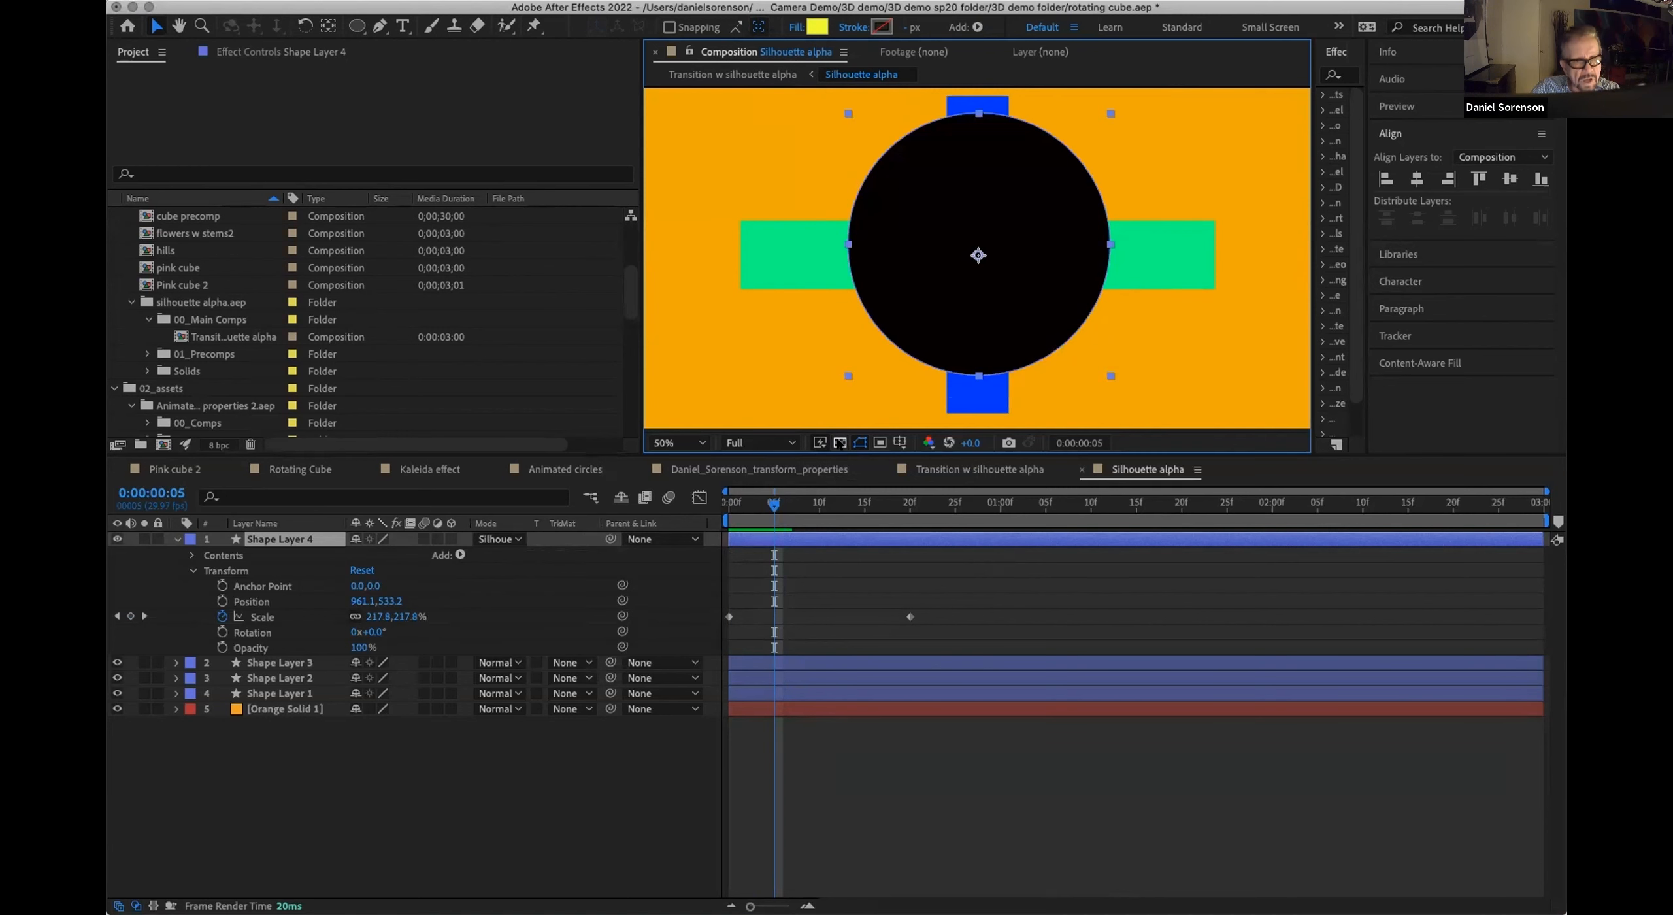
left_click(839, 443)
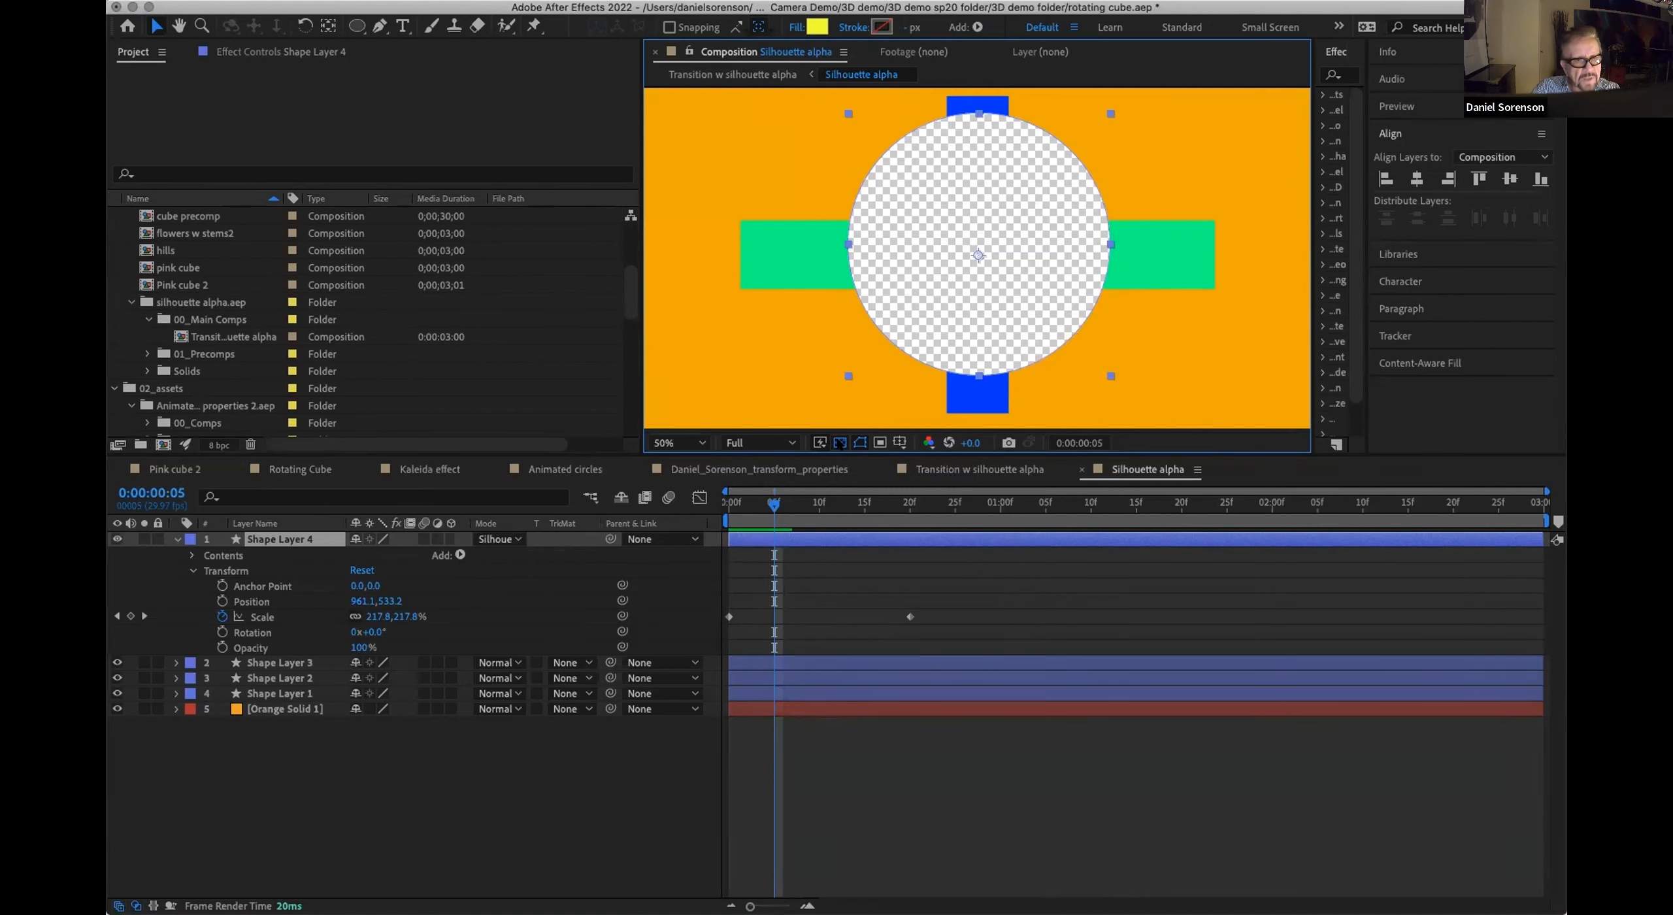
left_click(839, 443)
Step: Inspect the composition's background color setting without changing it and switch the transparency grid back on over the cut-out
key("super+k")
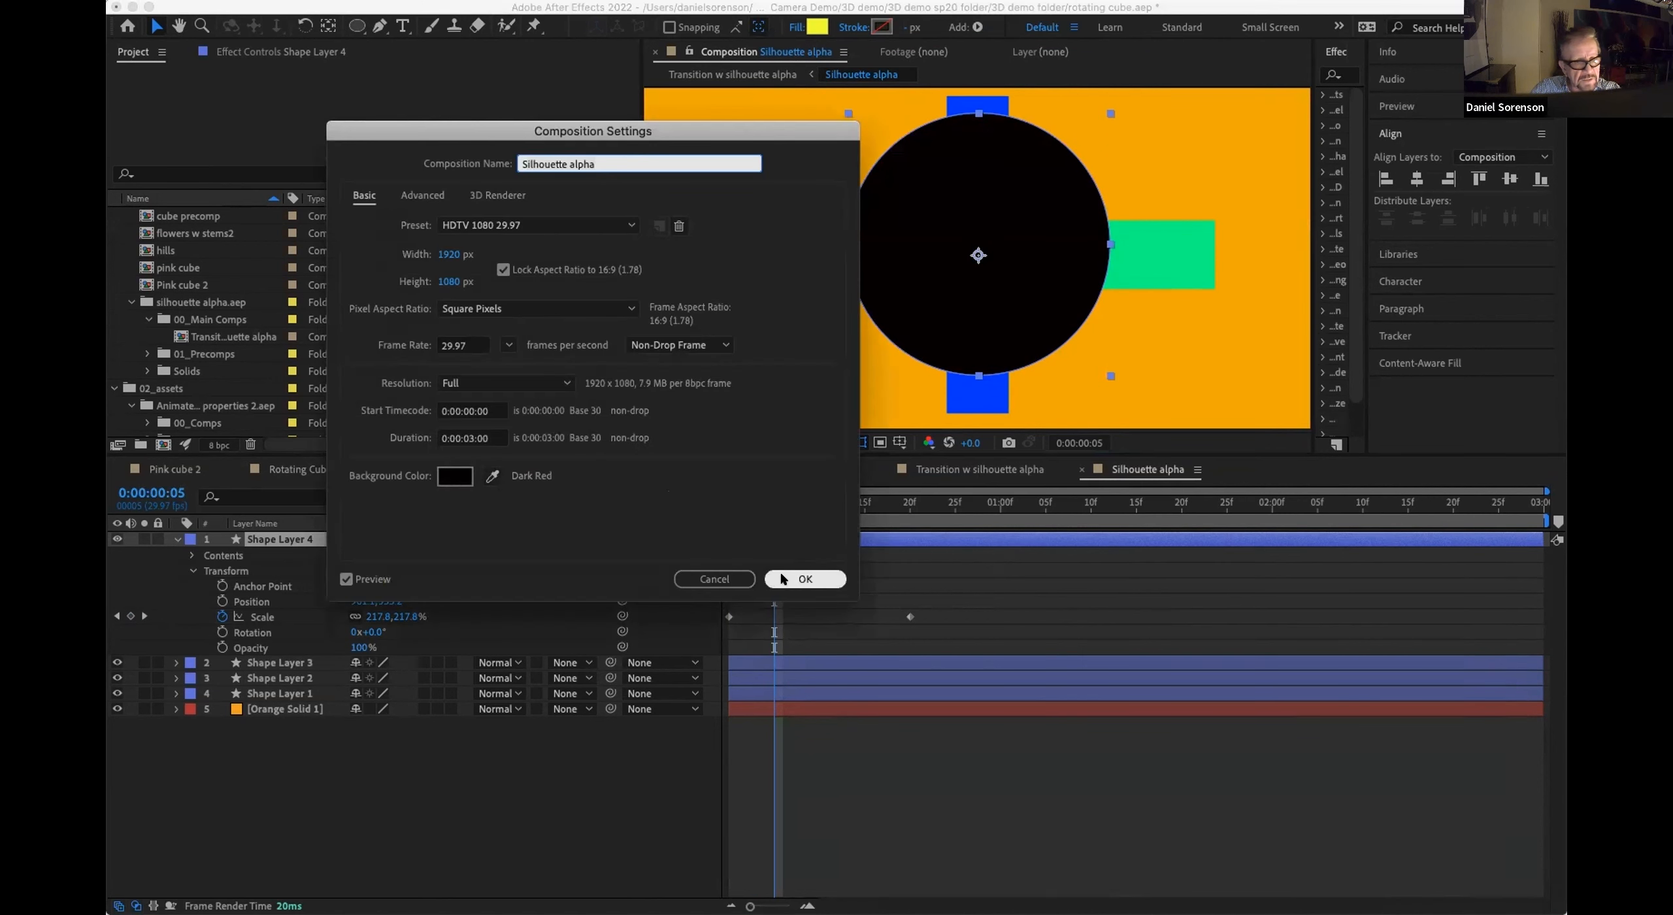
left_click(719, 579)
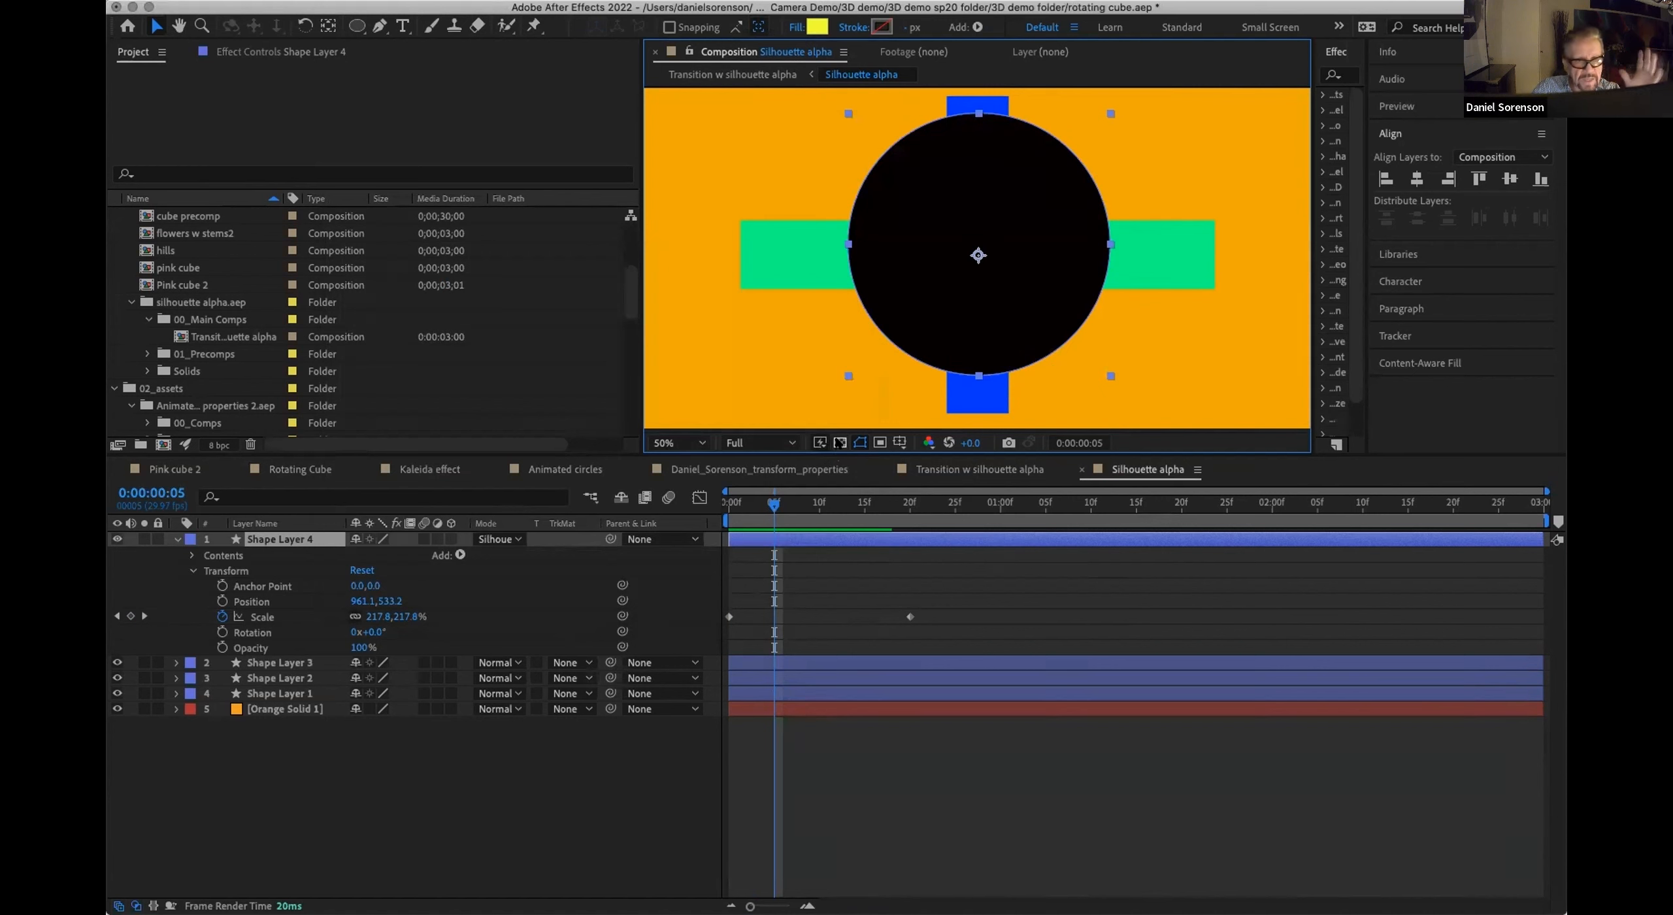
left_click(840, 443)
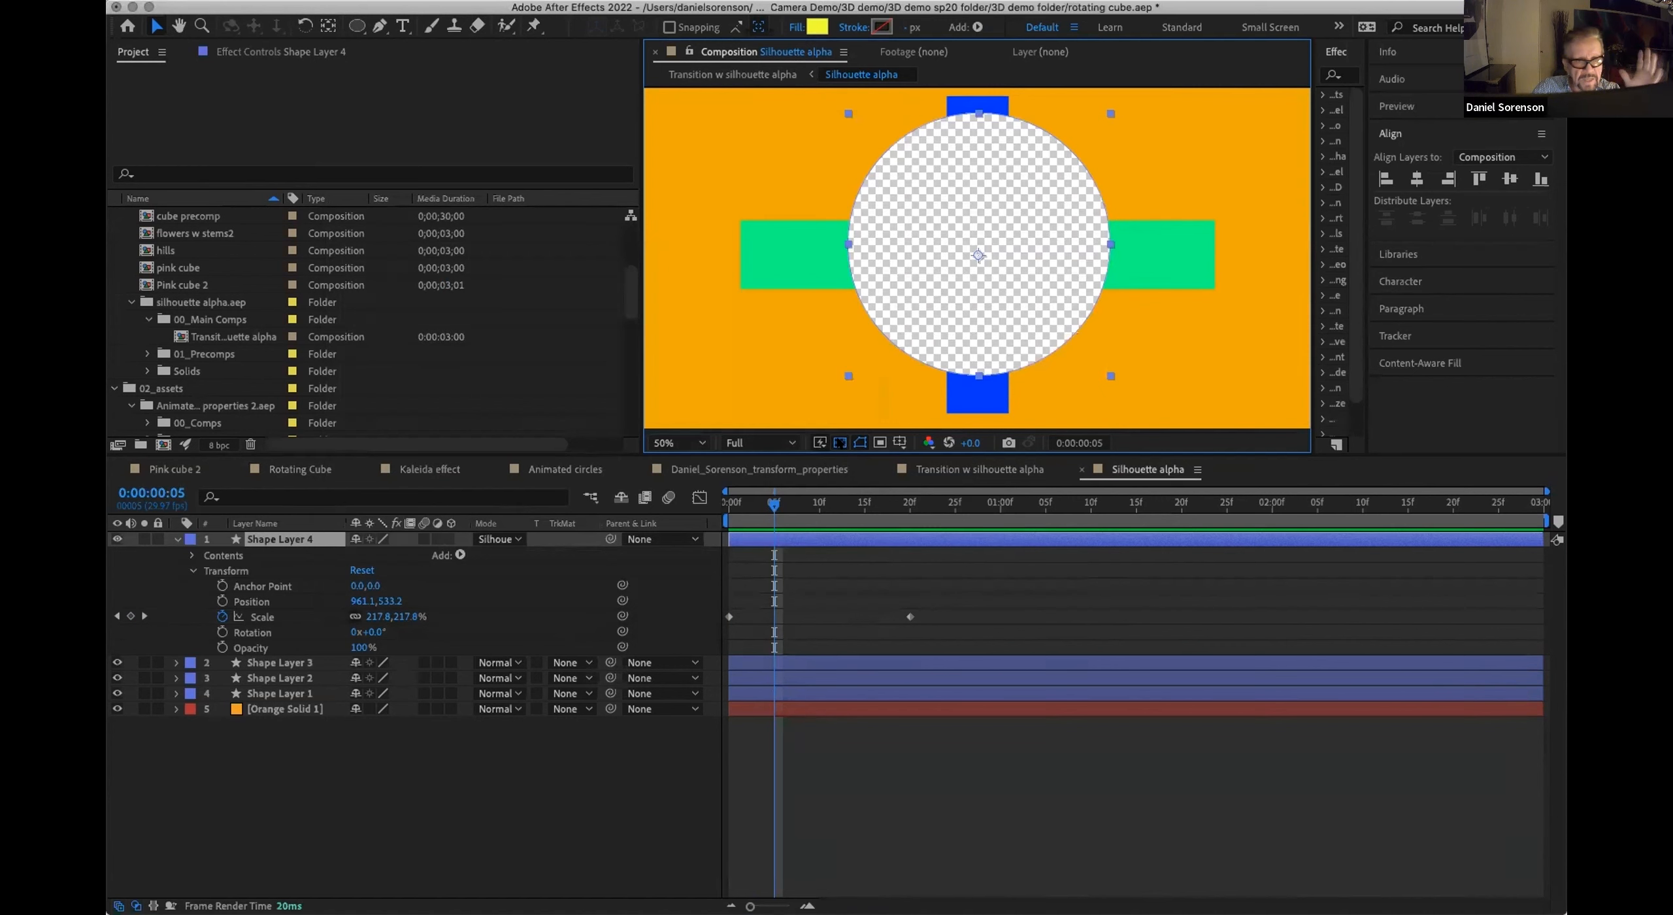
left_click(840, 443)
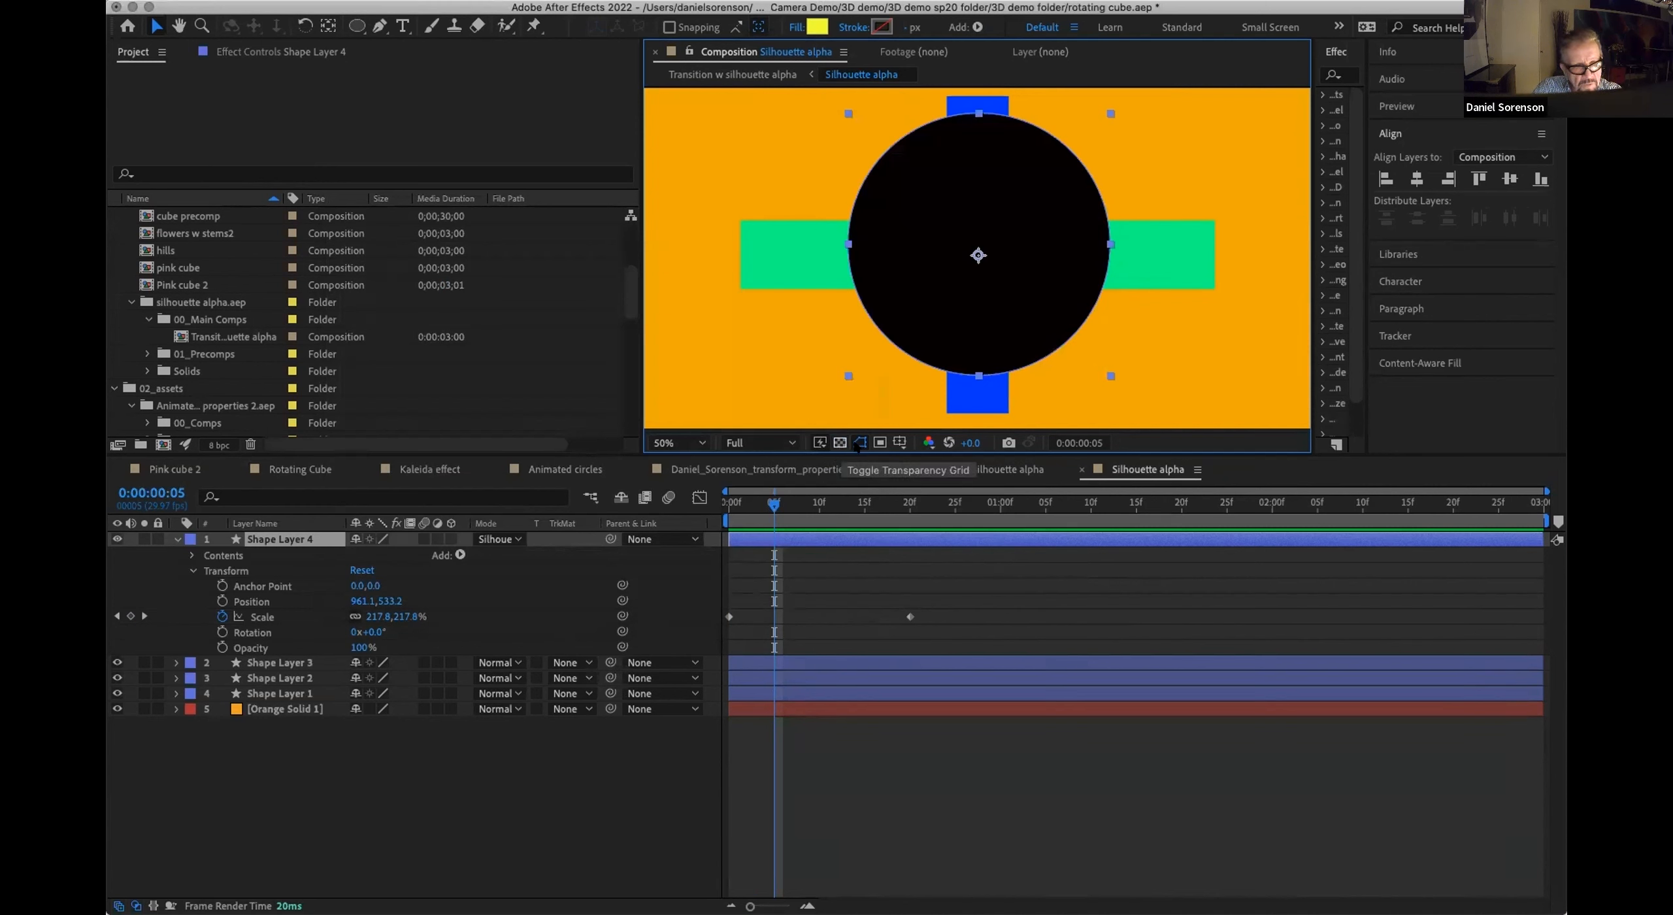
left_click(840, 443)
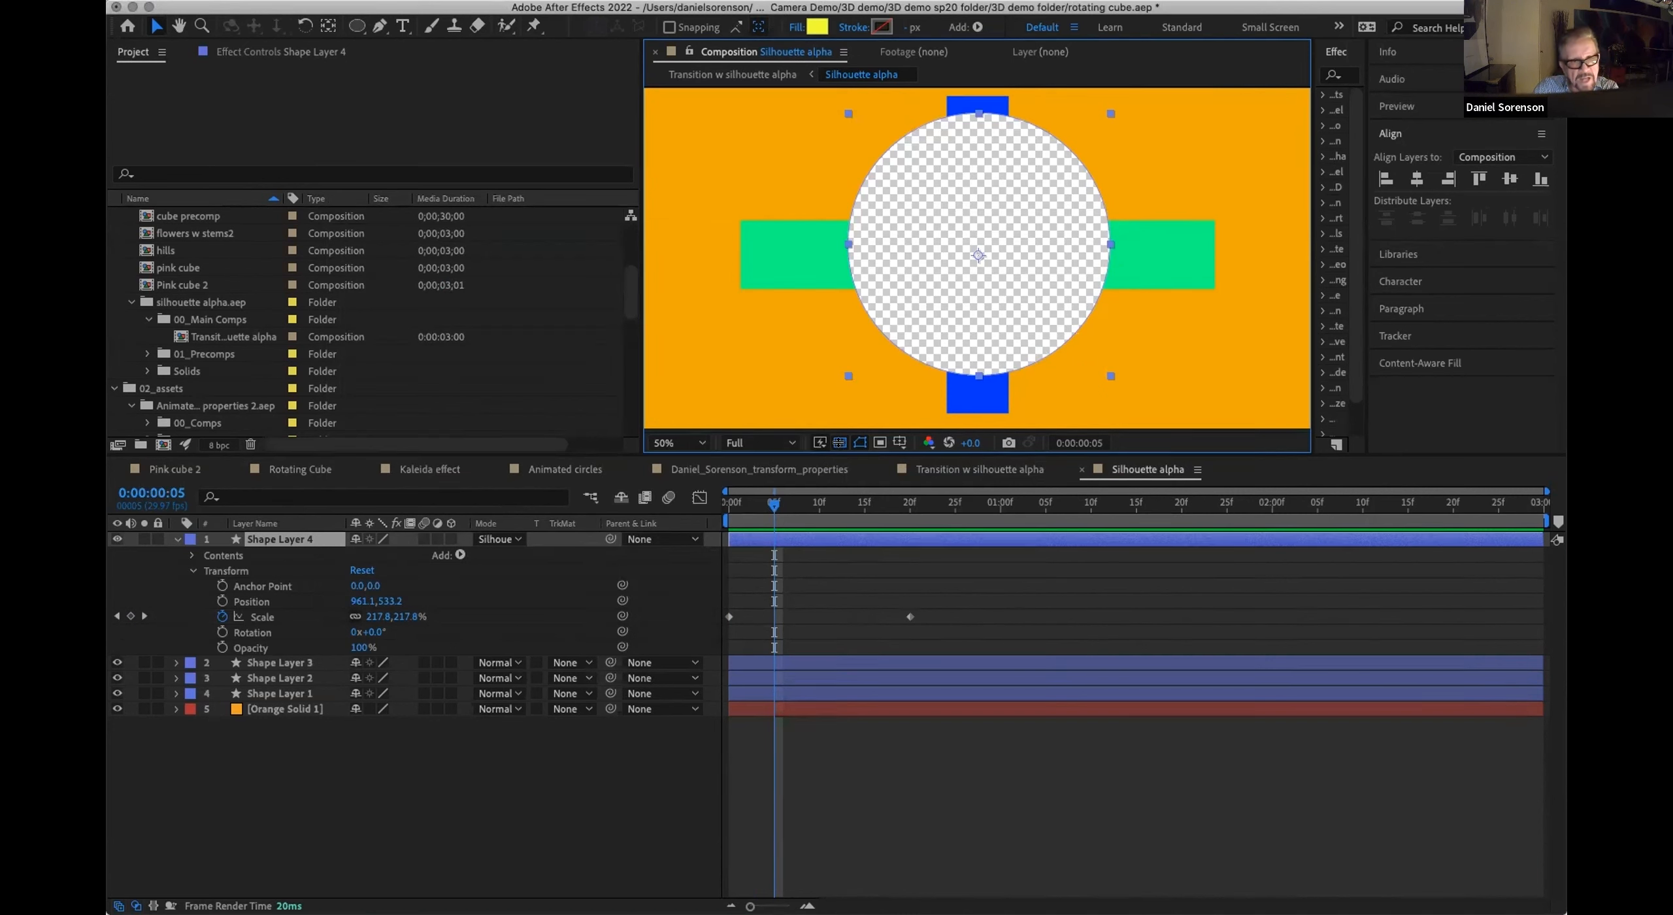
Step: Preview the cut-out animation, return to the first frame and switch to the Transition w silhouette alpha composition
key("space")
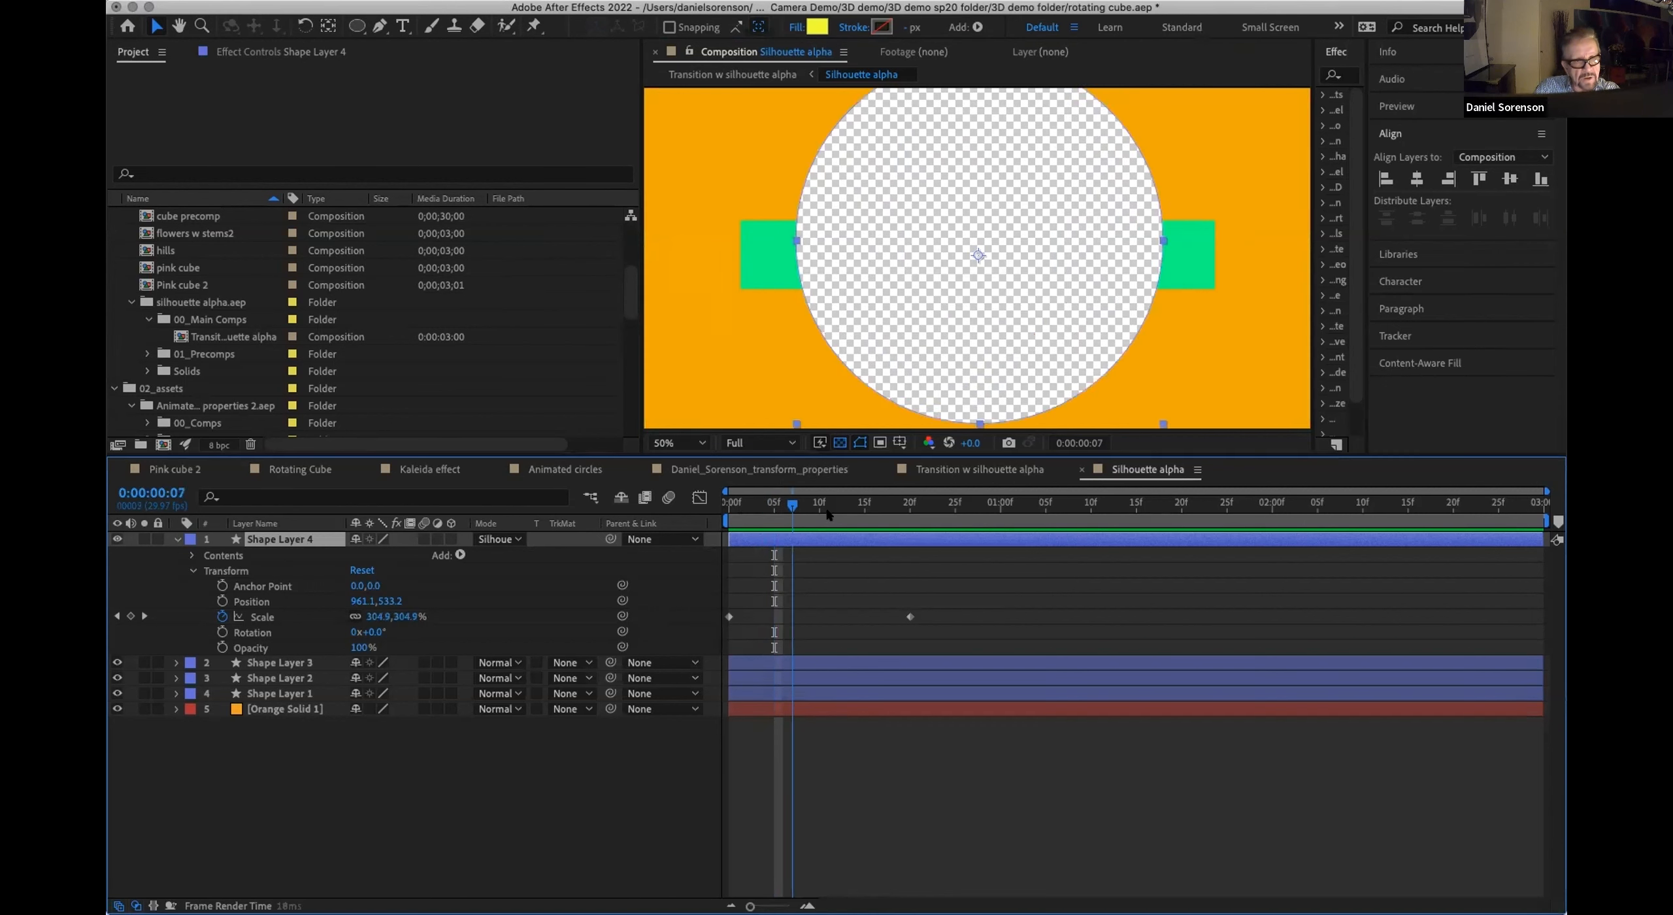
left_click_drag(764, 540, 703, 552)
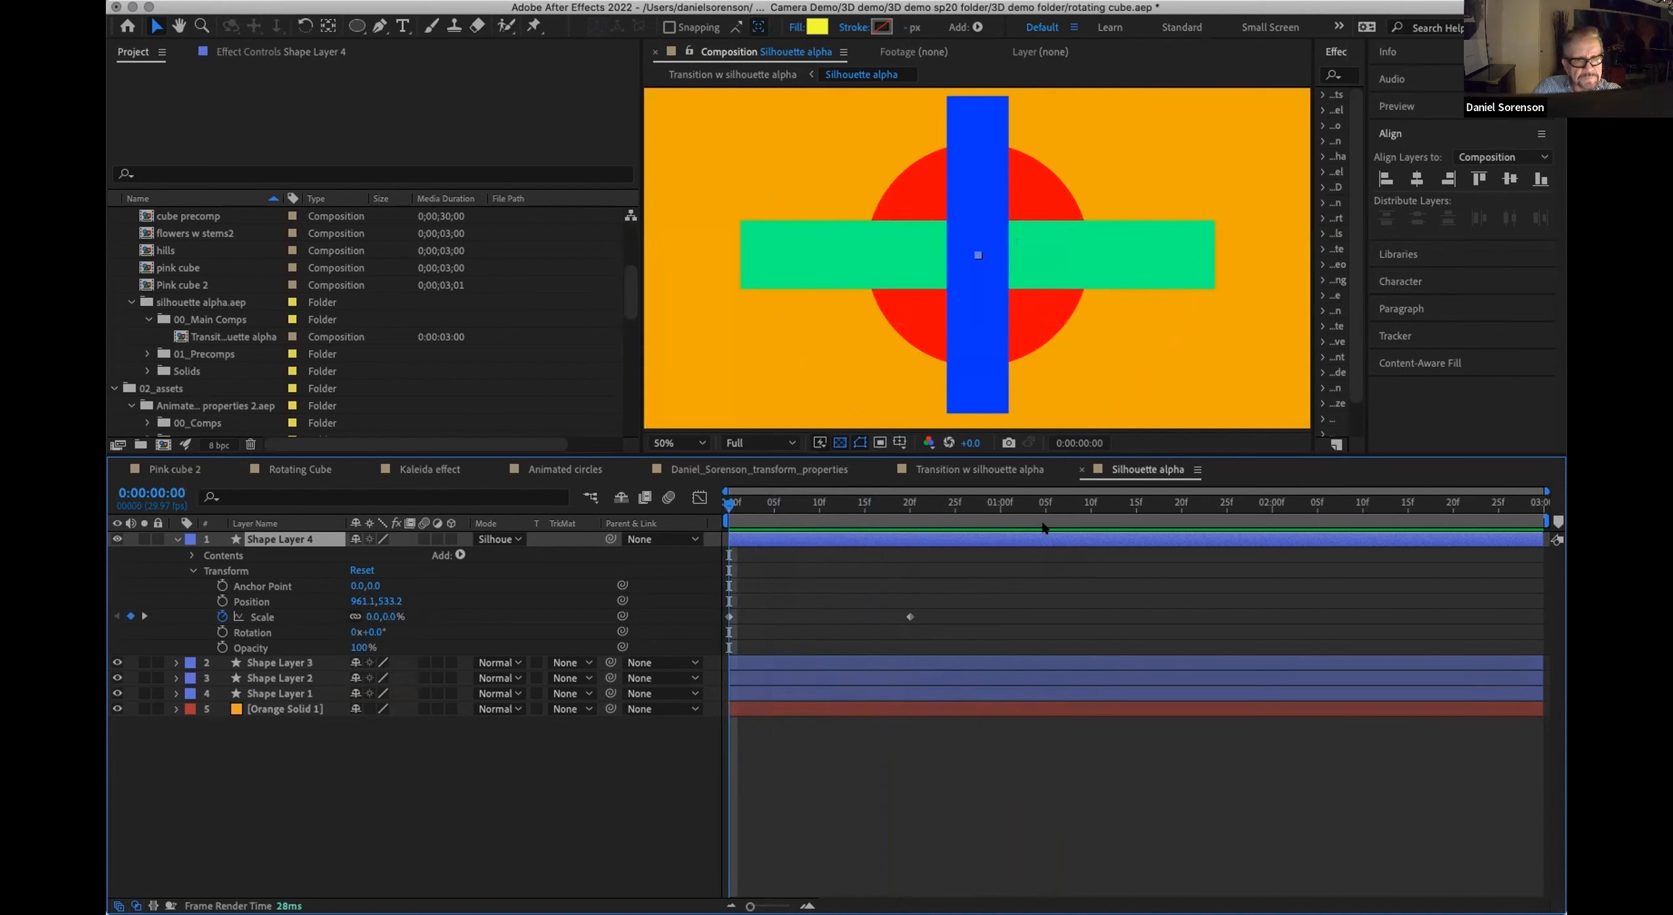
left_click(979, 470)
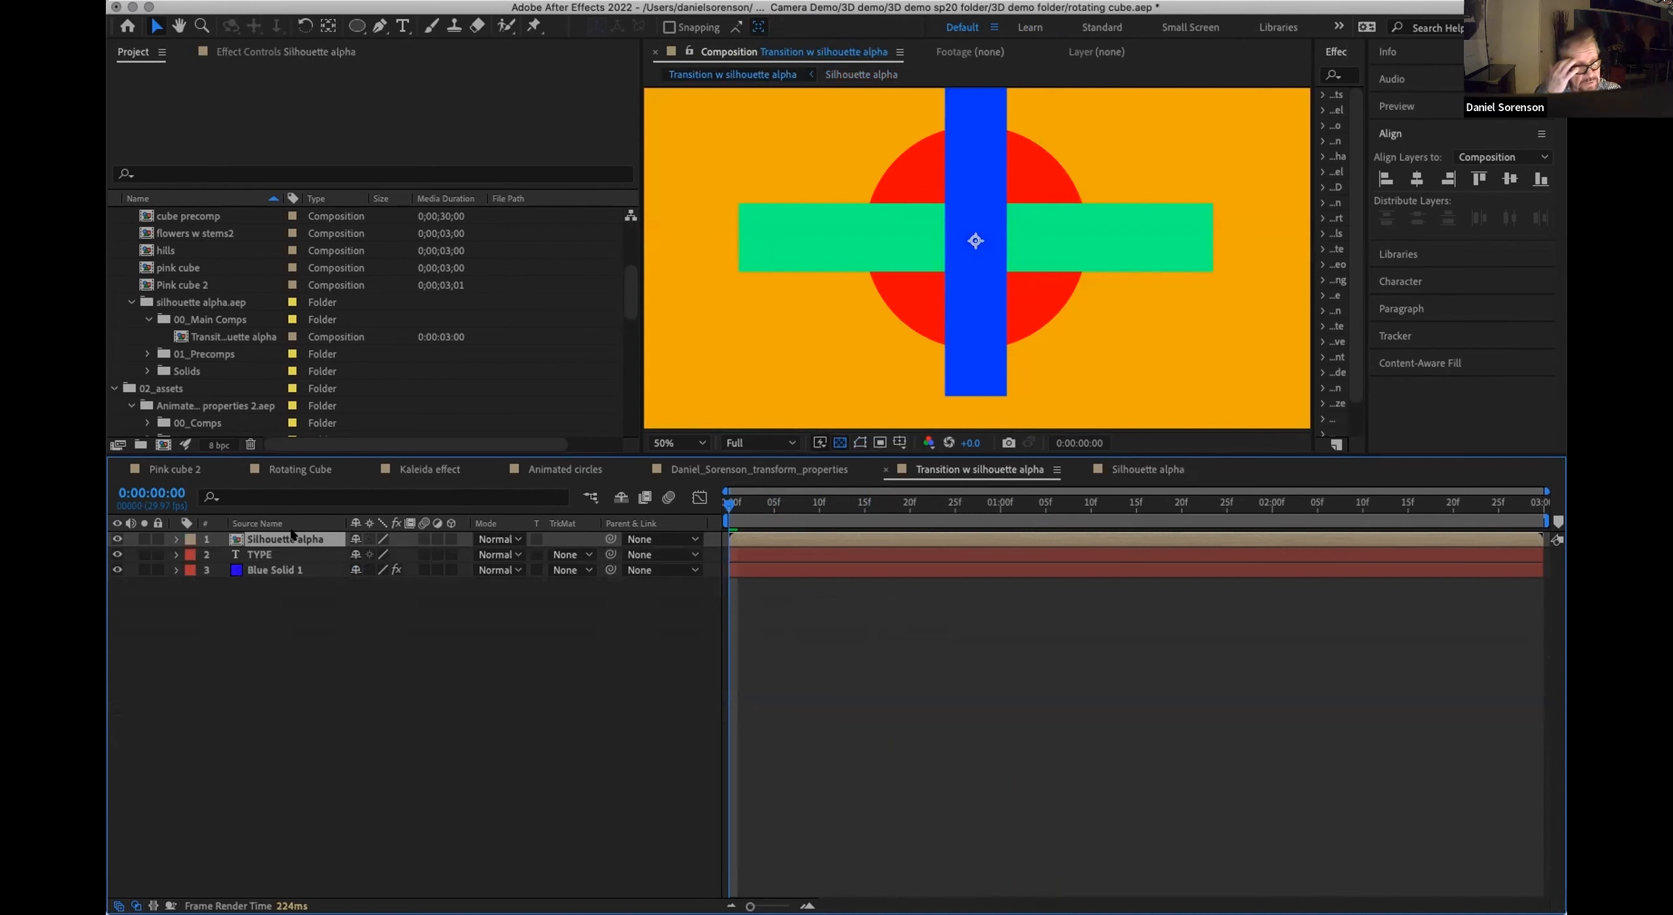
Step: Scrub the opening frames of the transition to examine the TYPE layer through the growing circle, ending at the first frame
mouse_move(729, 503)
left_mouse_down()
mouse_move(767, 505)
mouse_move(711, 509)
left_mouse_up()
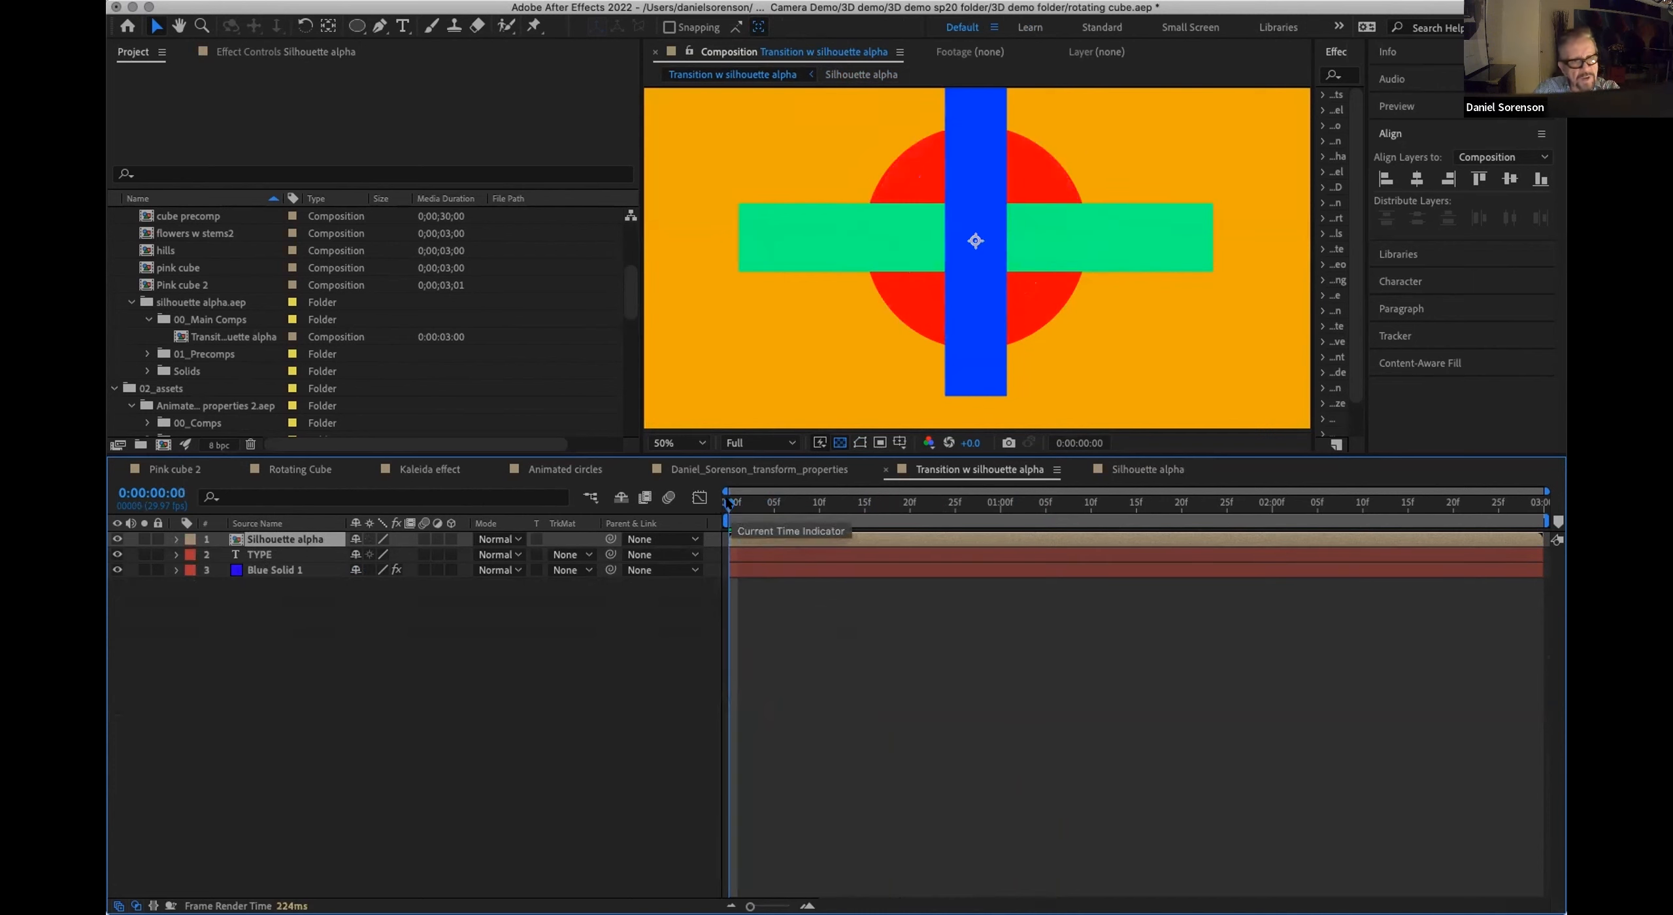
left_click_drag(729, 505, 729, 545)
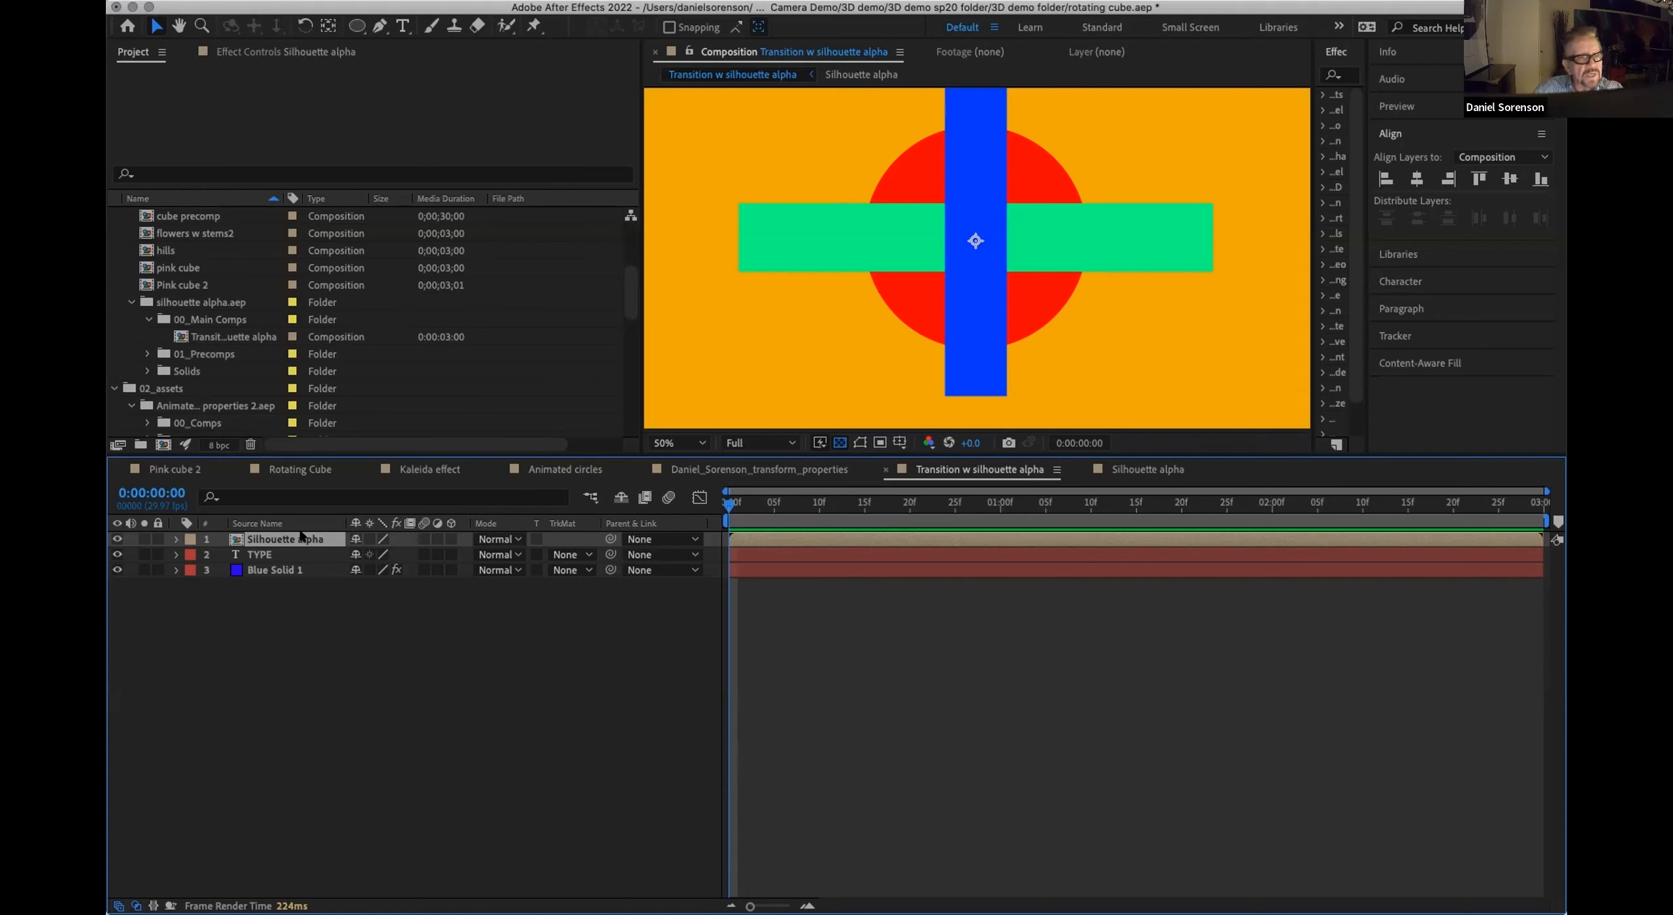
left_click(756, 504)
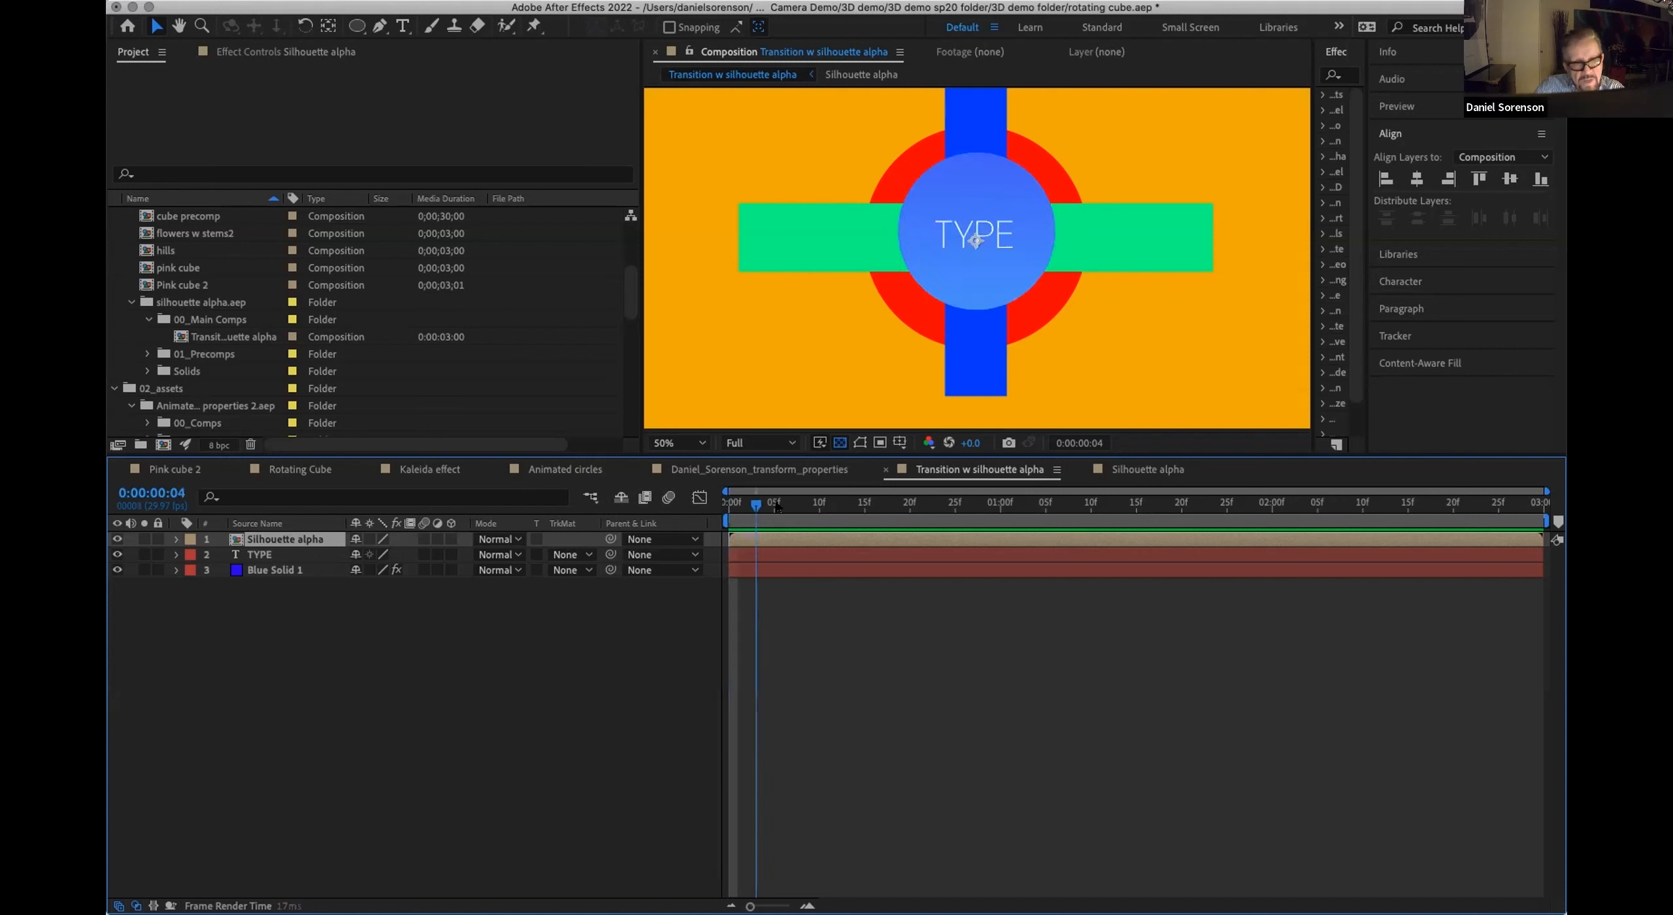
left_click(775, 505)
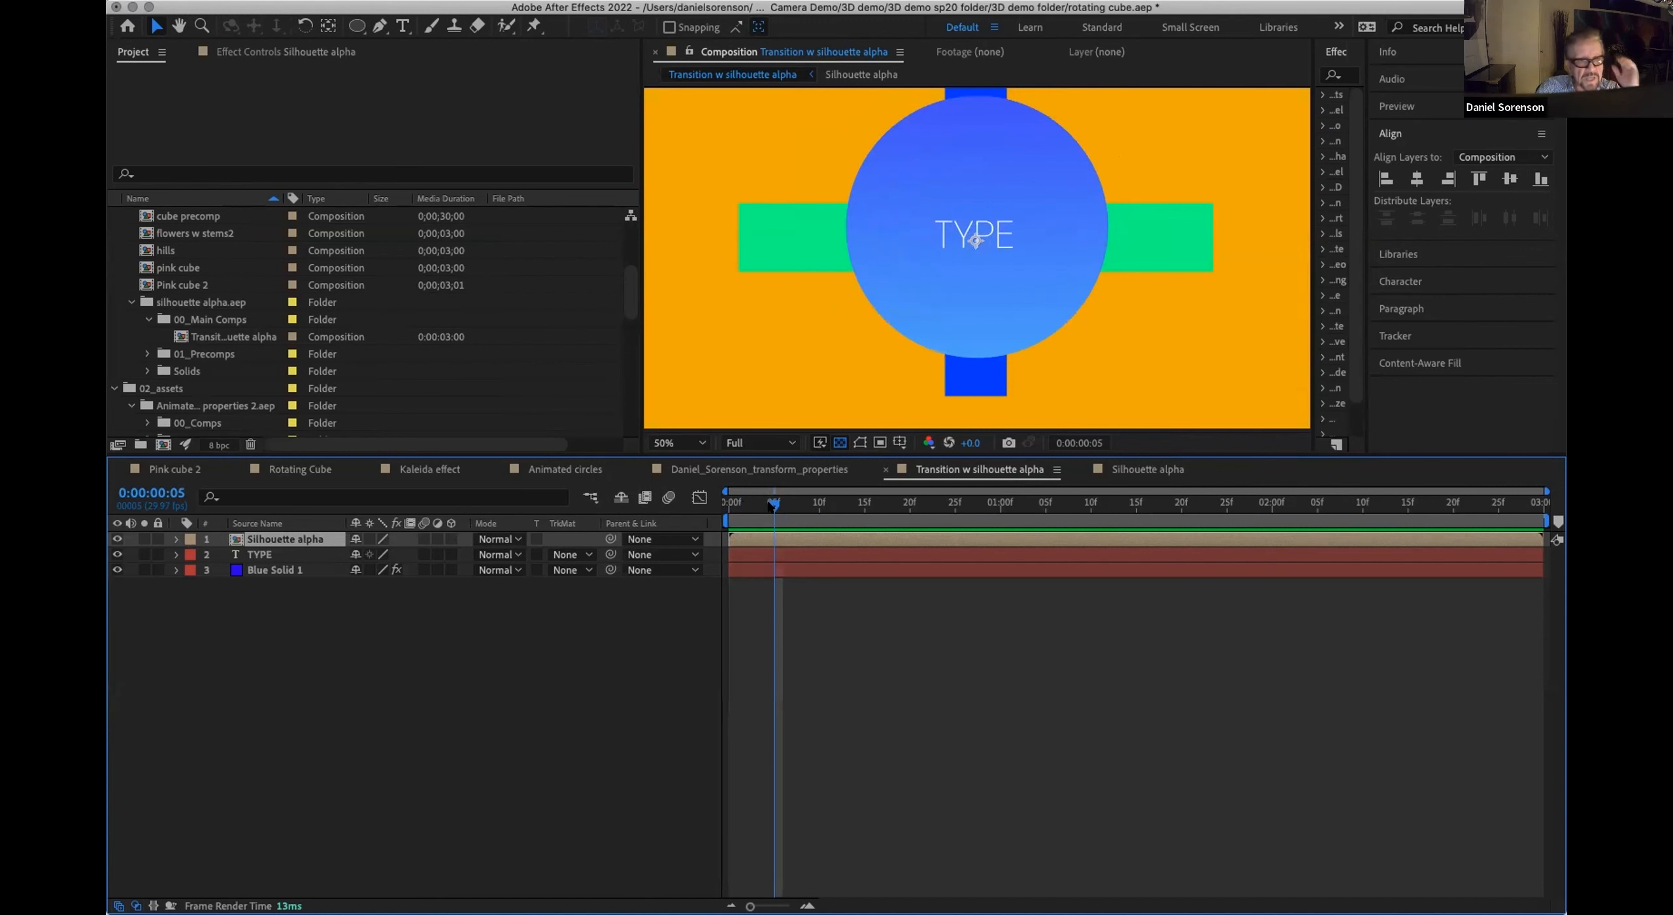
mouse_move(775, 505)
left_mouse_down()
mouse_move(847, 506)
mouse_move(753, 520)
mouse_move(782, 521)
left_mouse_up()
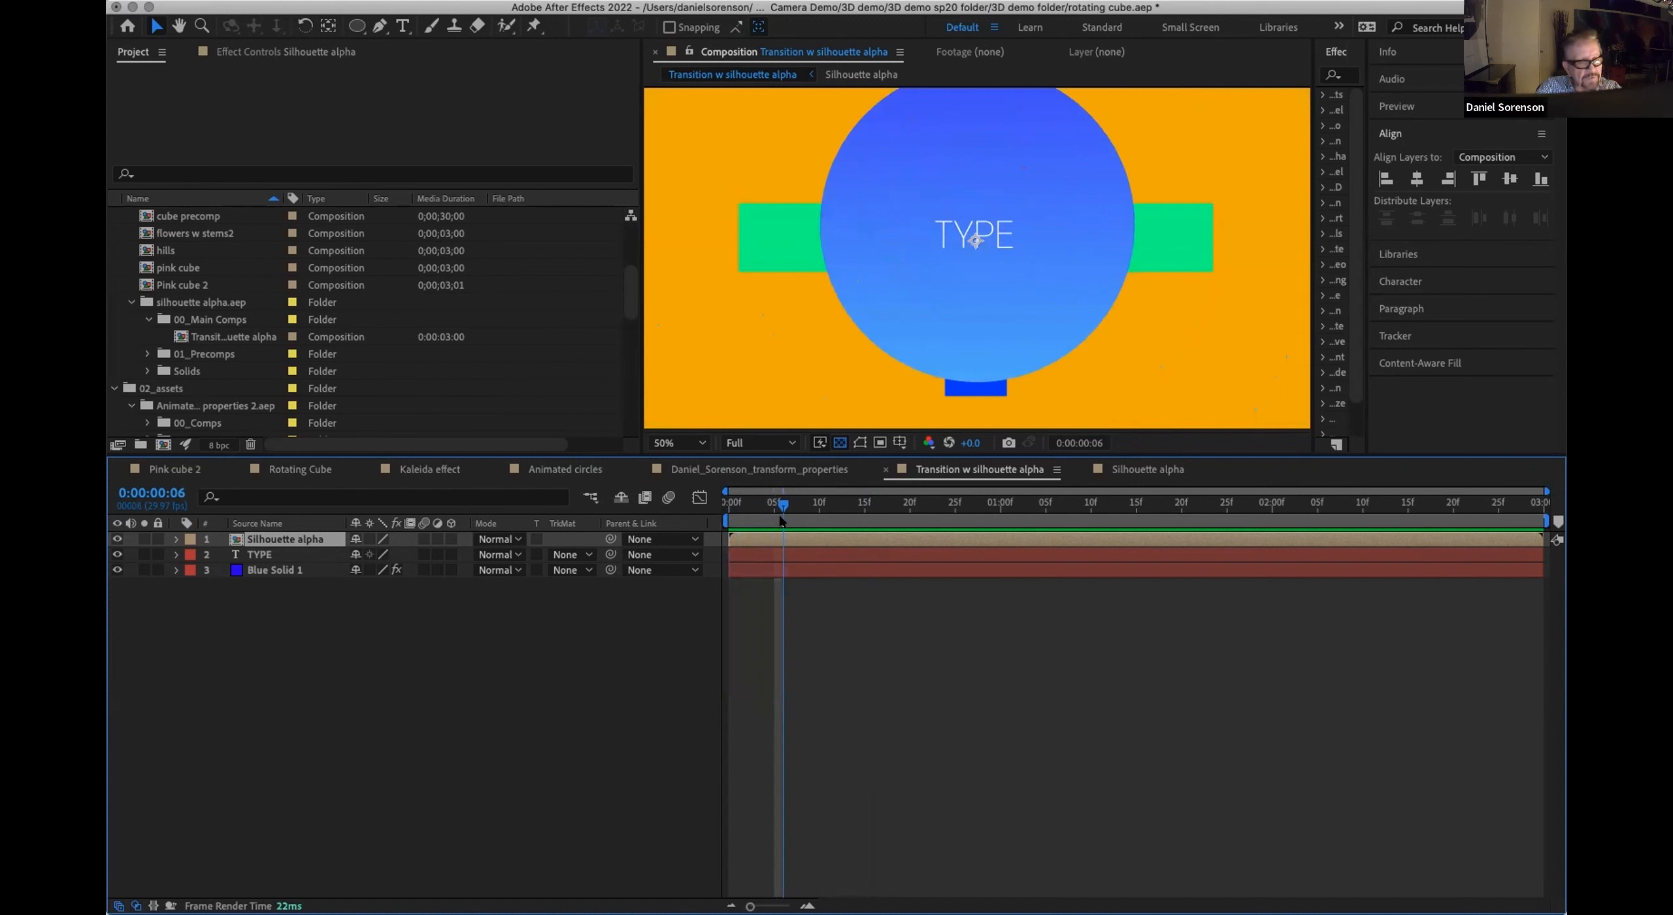
left_click_drag(783, 521, 729, 521)
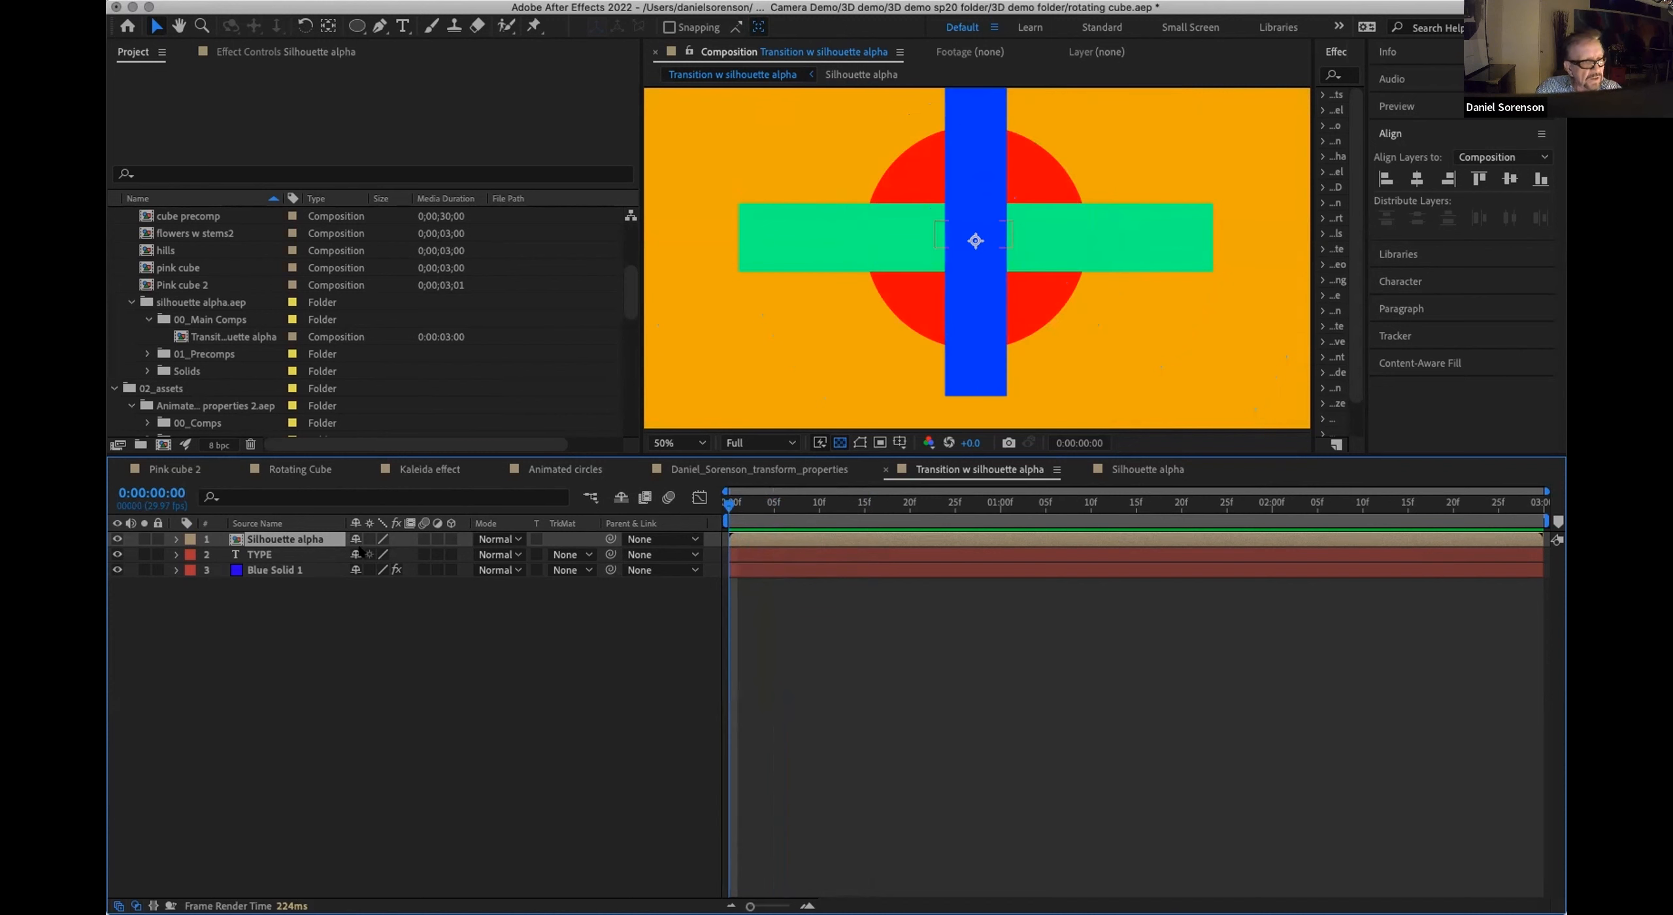
Step: In the Silhouette alpha precomp, set Shape Layer 4's blending mode to Stencil Alpha and preview it, returning to the first frame
double_click(262, 537)
left_click(517, 537)
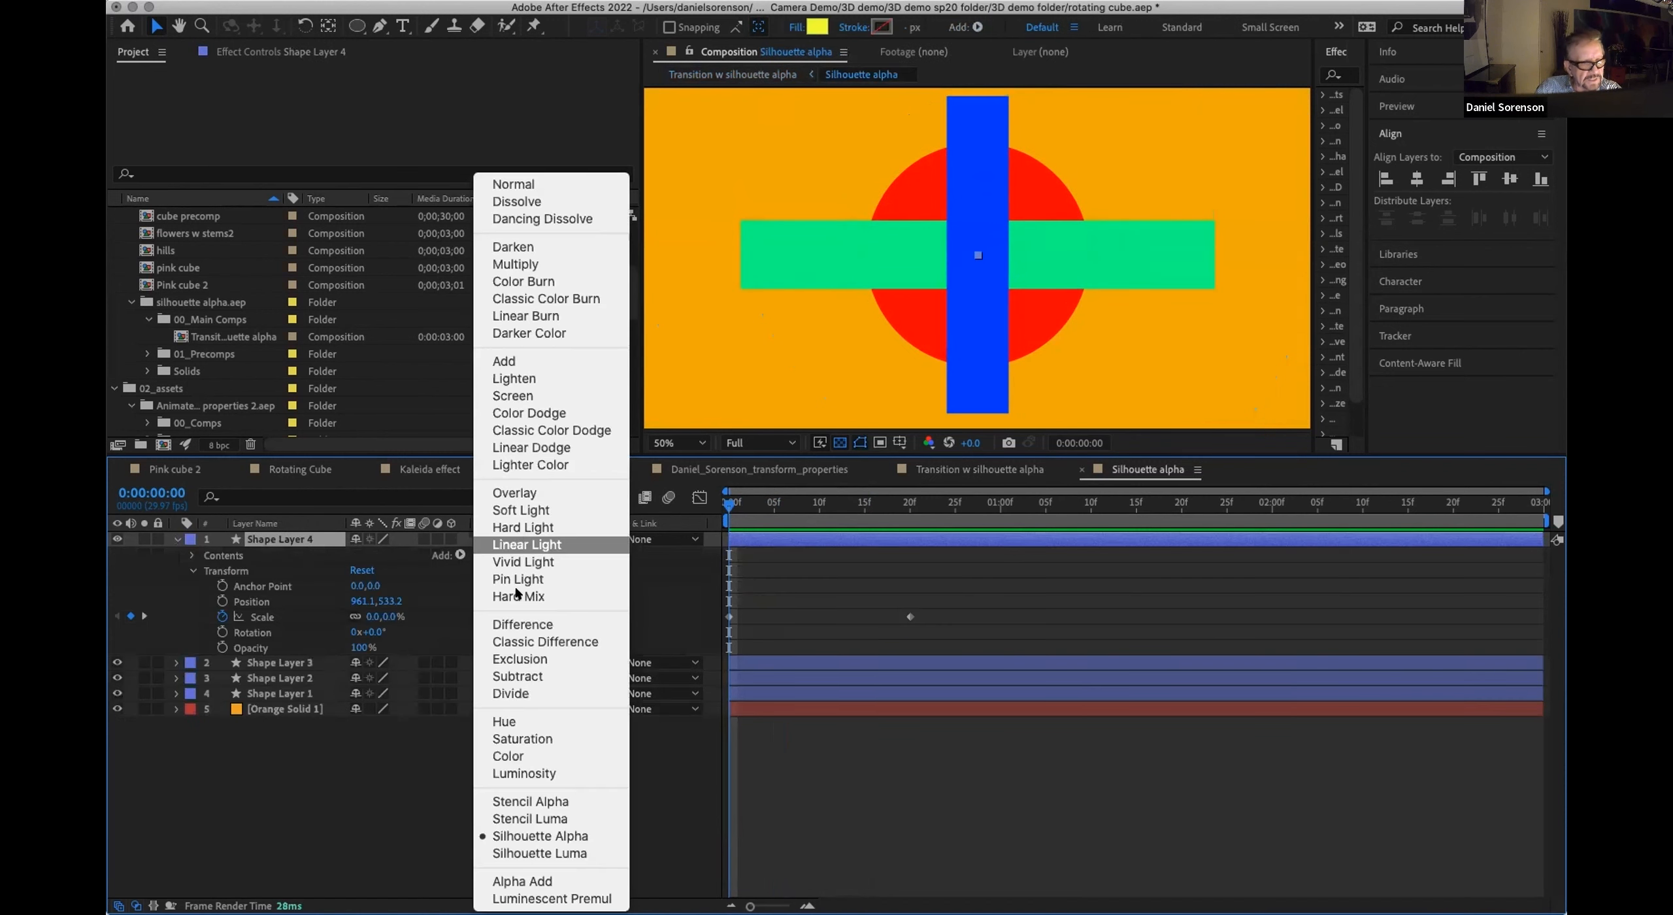
left_click(542, 802)
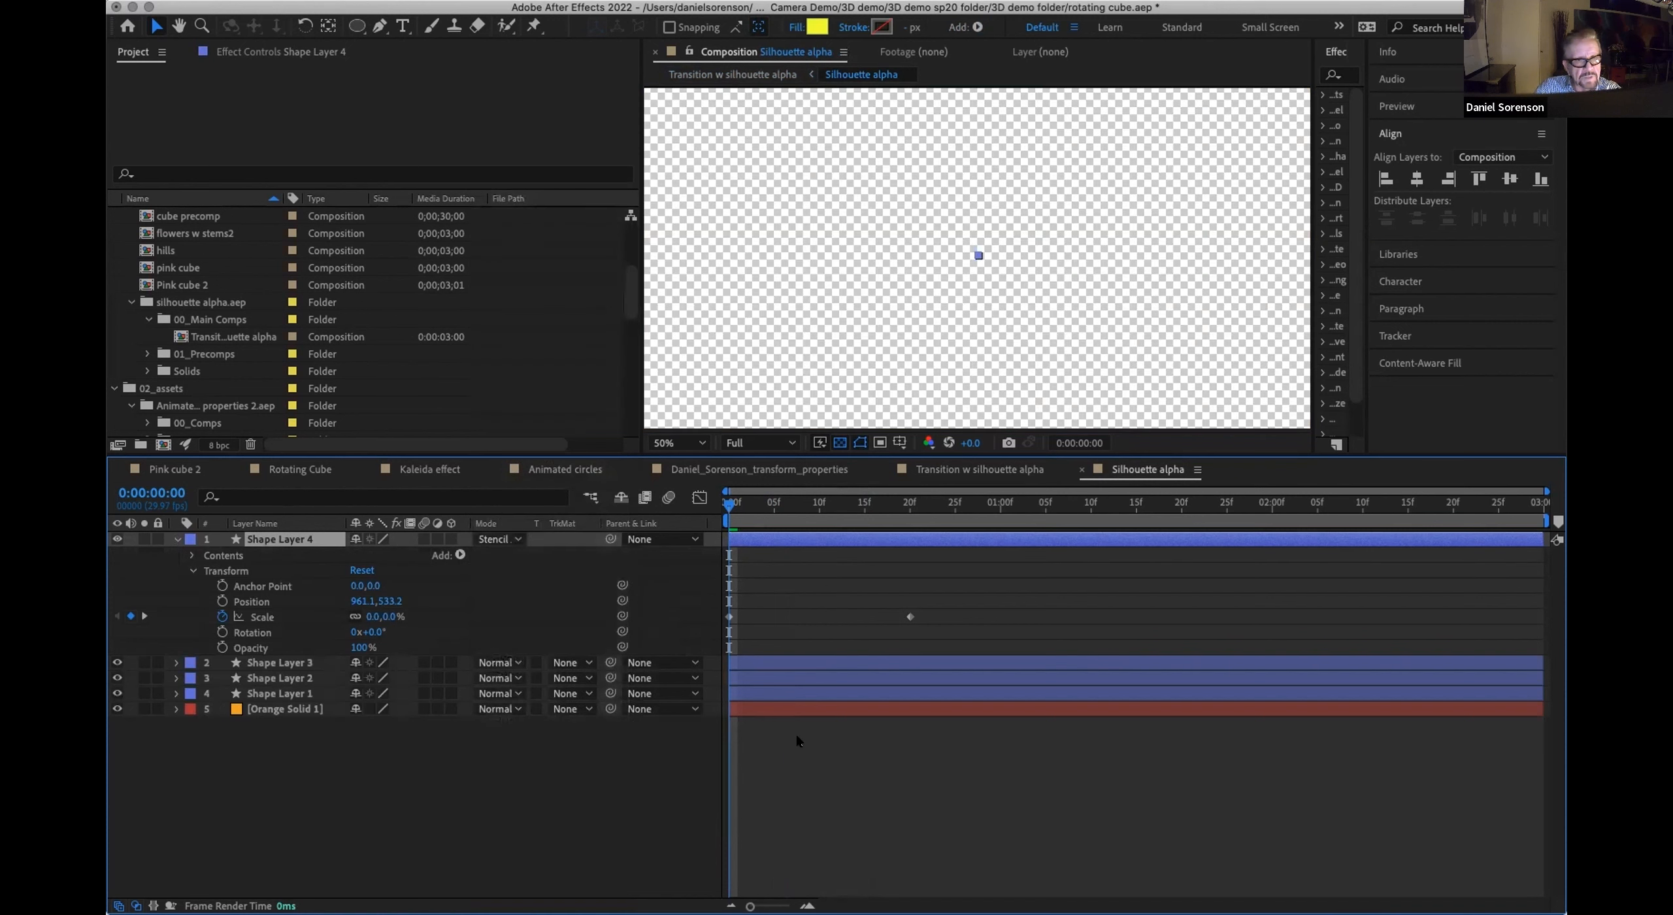
key("space")
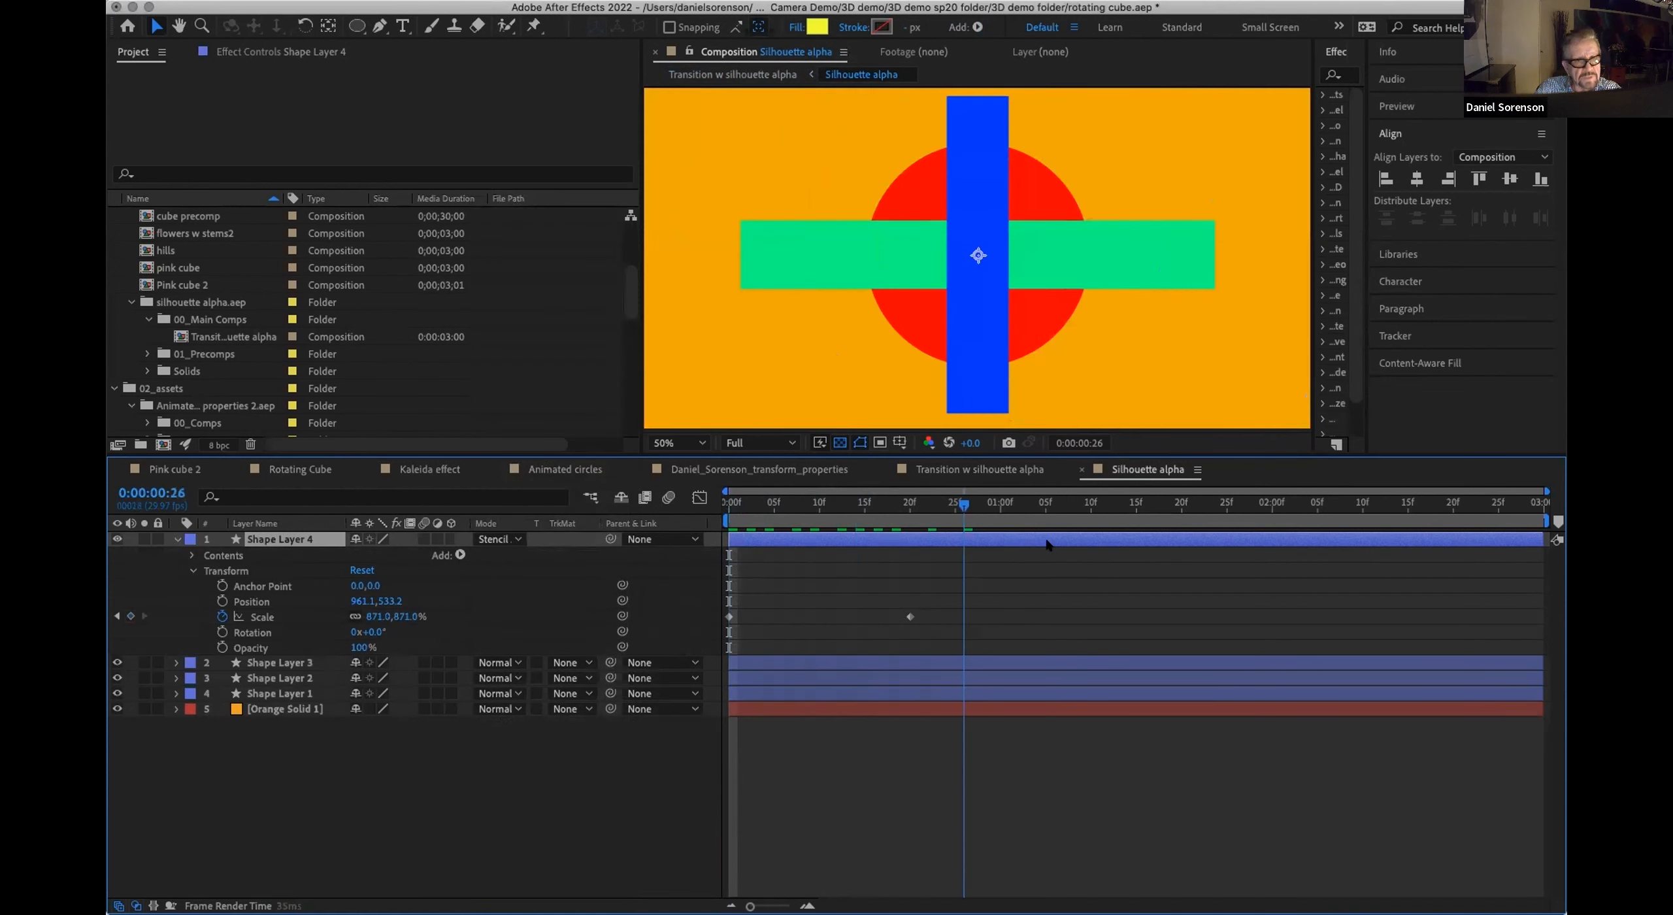
left_click_drag(824, 554, 716, 554)
Step: Restore Shape Layer 4's blending mode to Silhouette Alpha
left_click(498, 539)
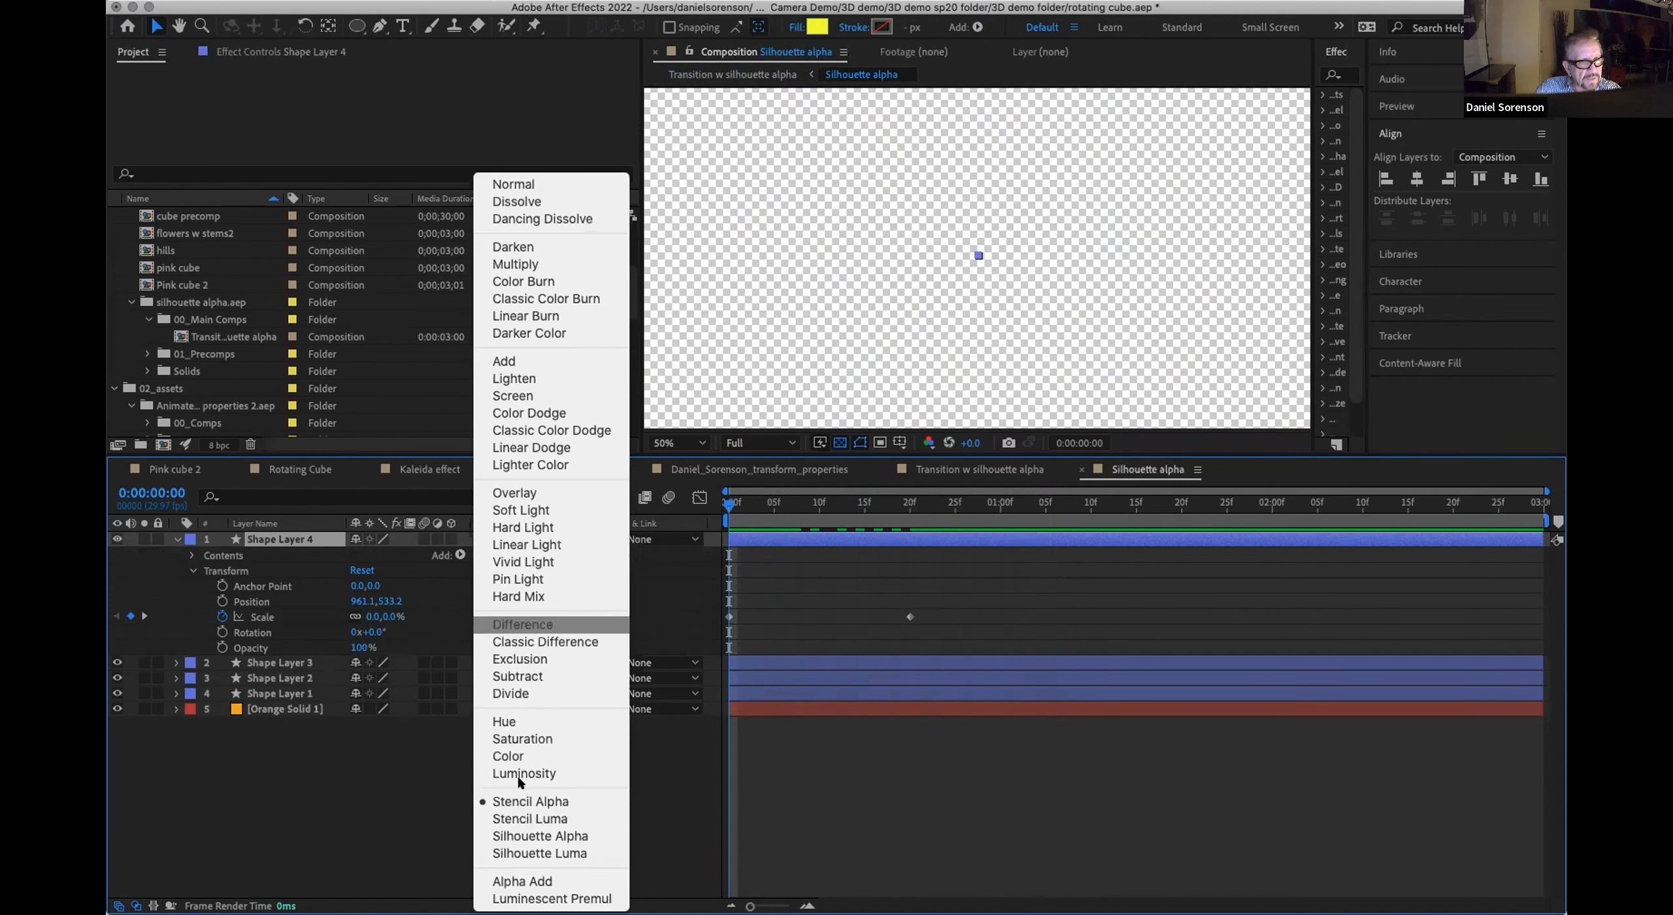
left_click(490, 836)
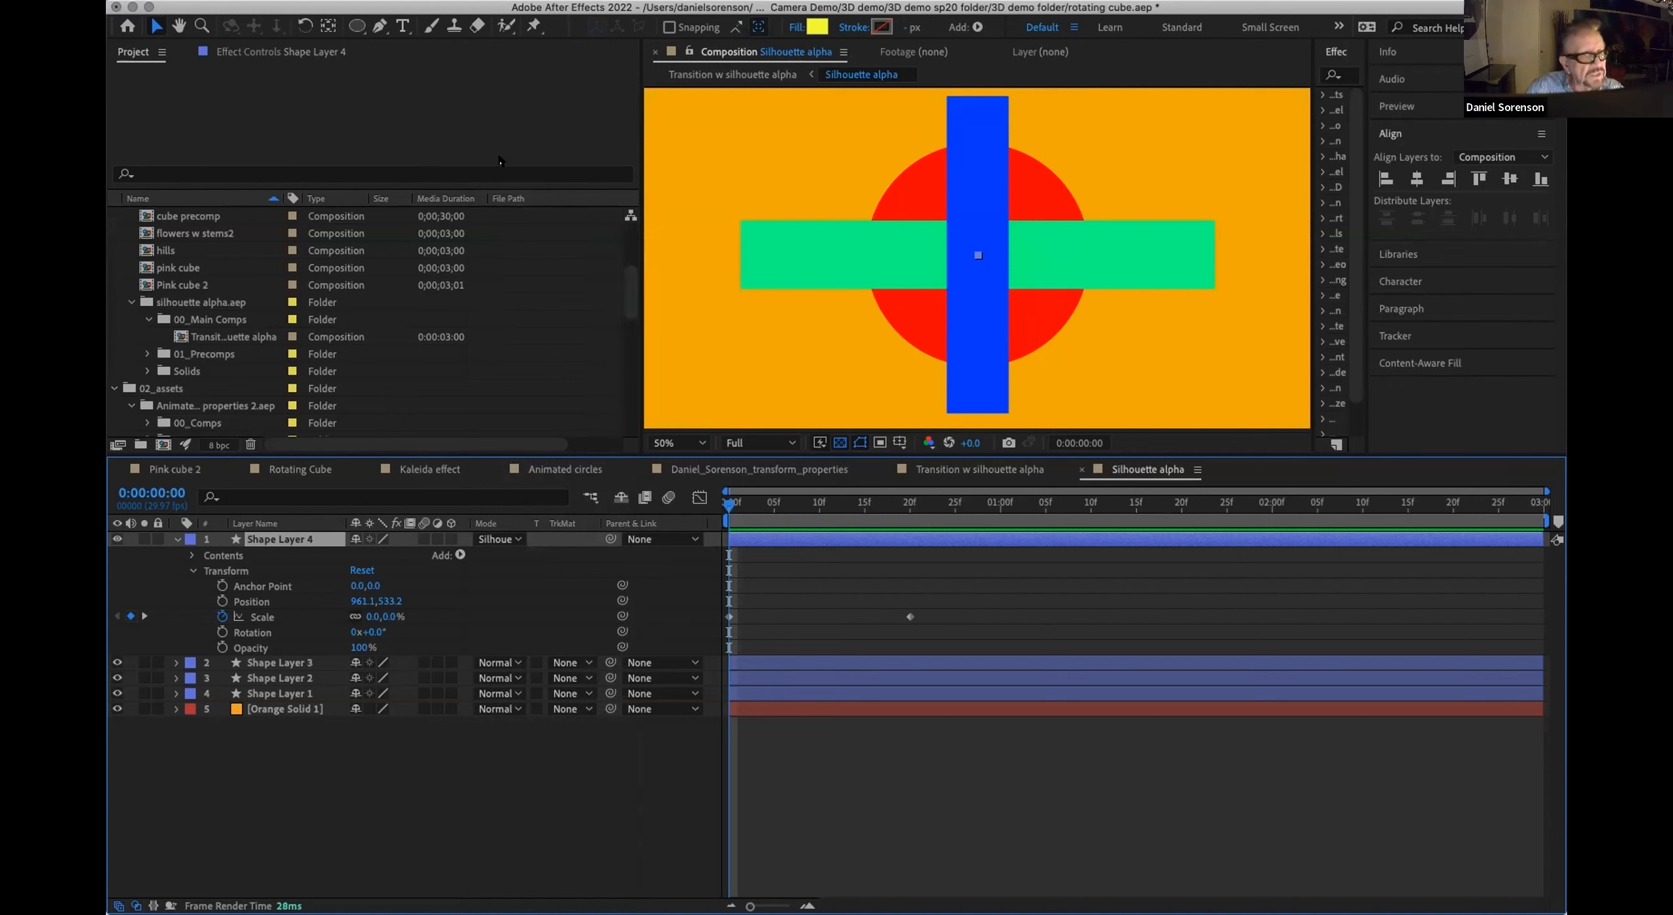
Step: Open the Rotating Cube composition from the 00_Render Comps folder and move the current time to frame 14
left_click_drag(630, 304, 631, 252)
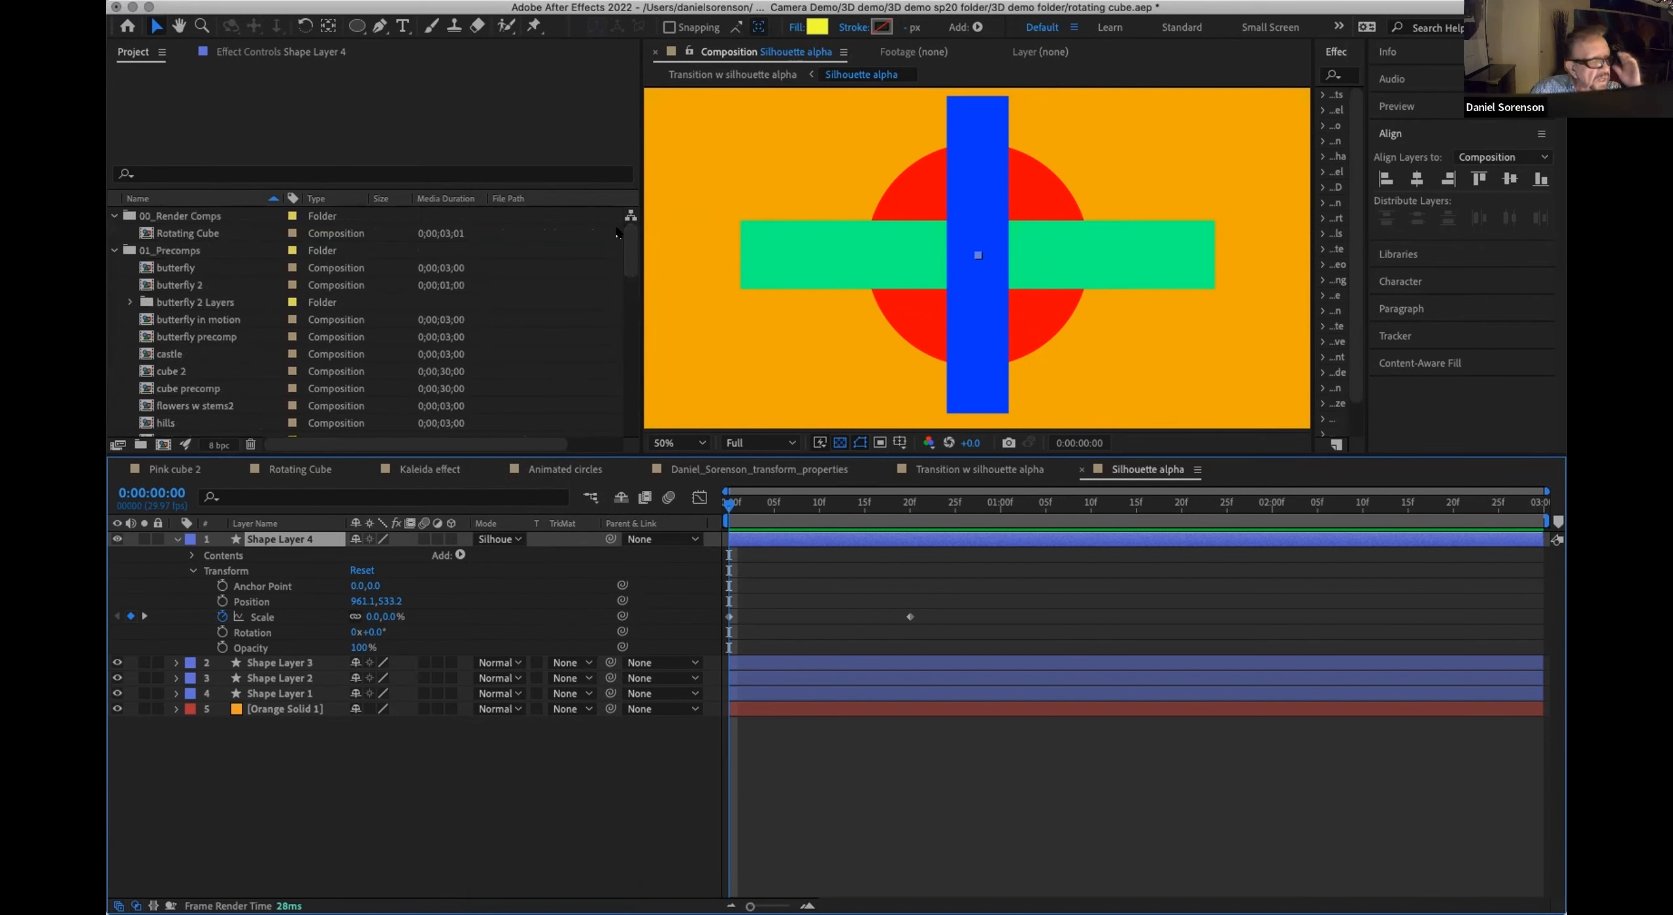
left_click(157, 233)
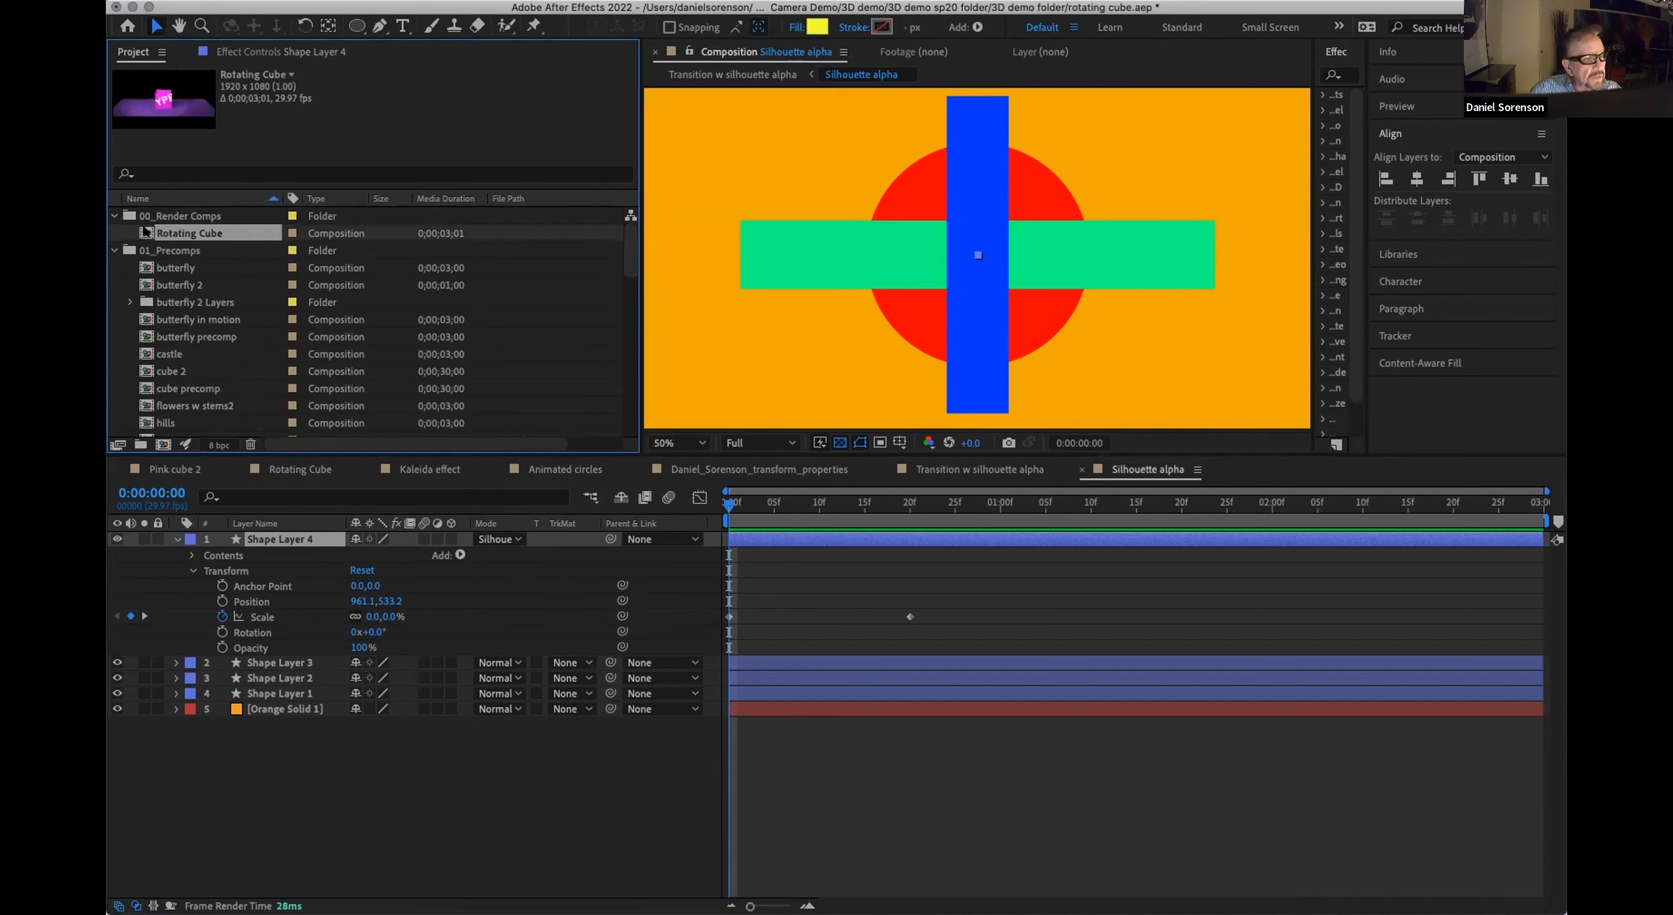
double_click(144, 232)
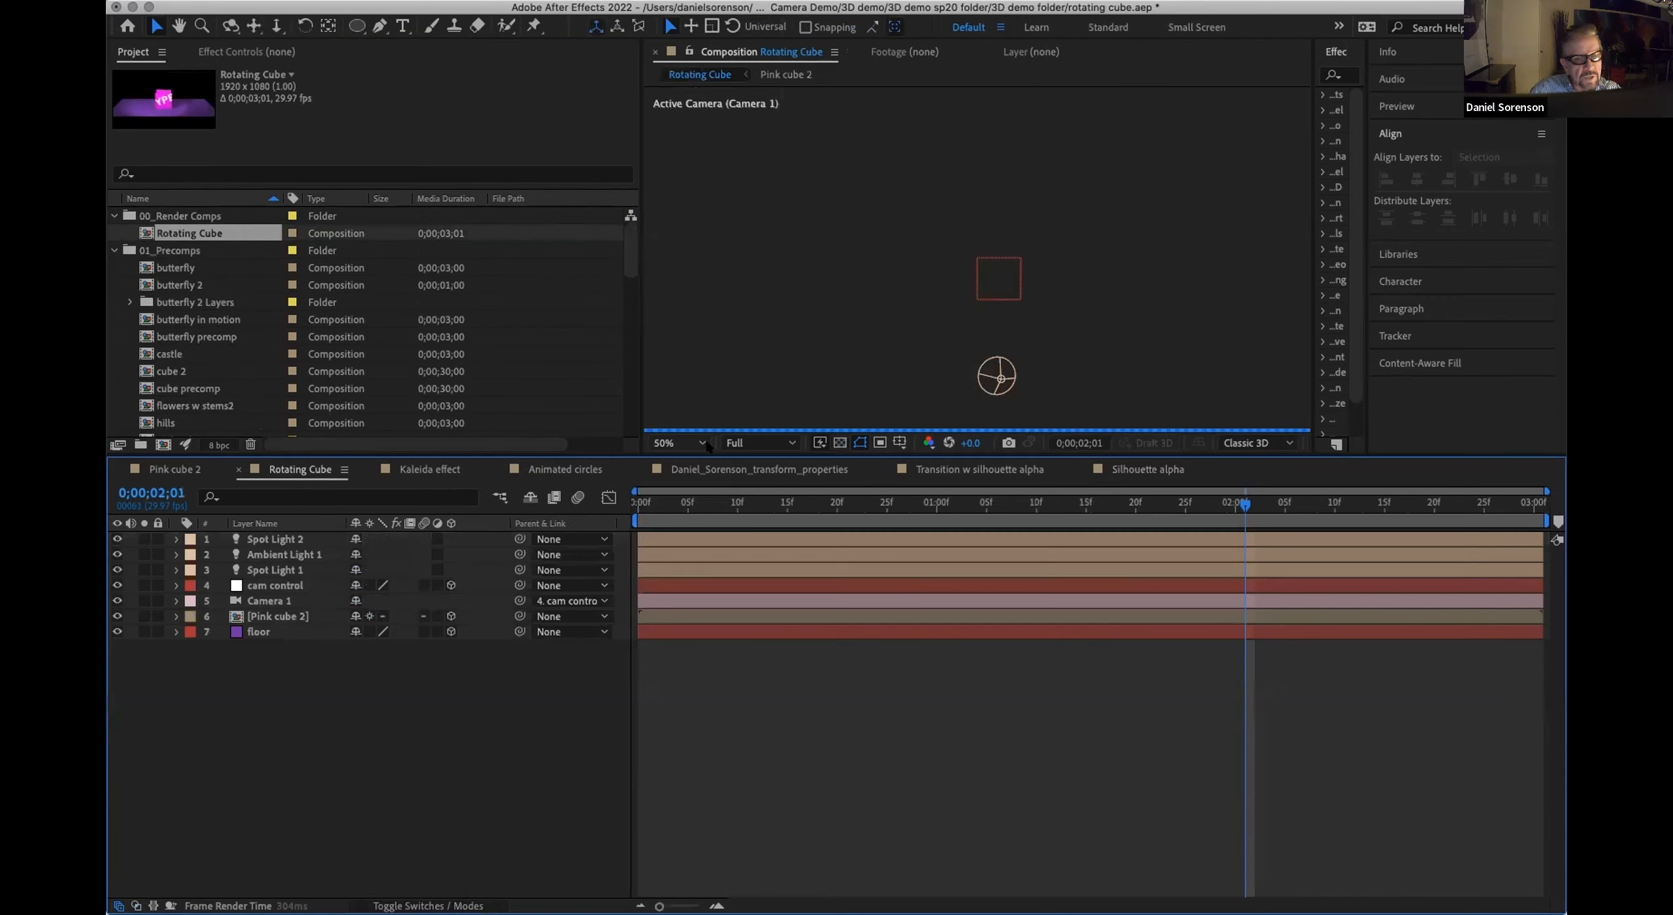
left_click_drag(727, 507, 676, 542)
key("space")
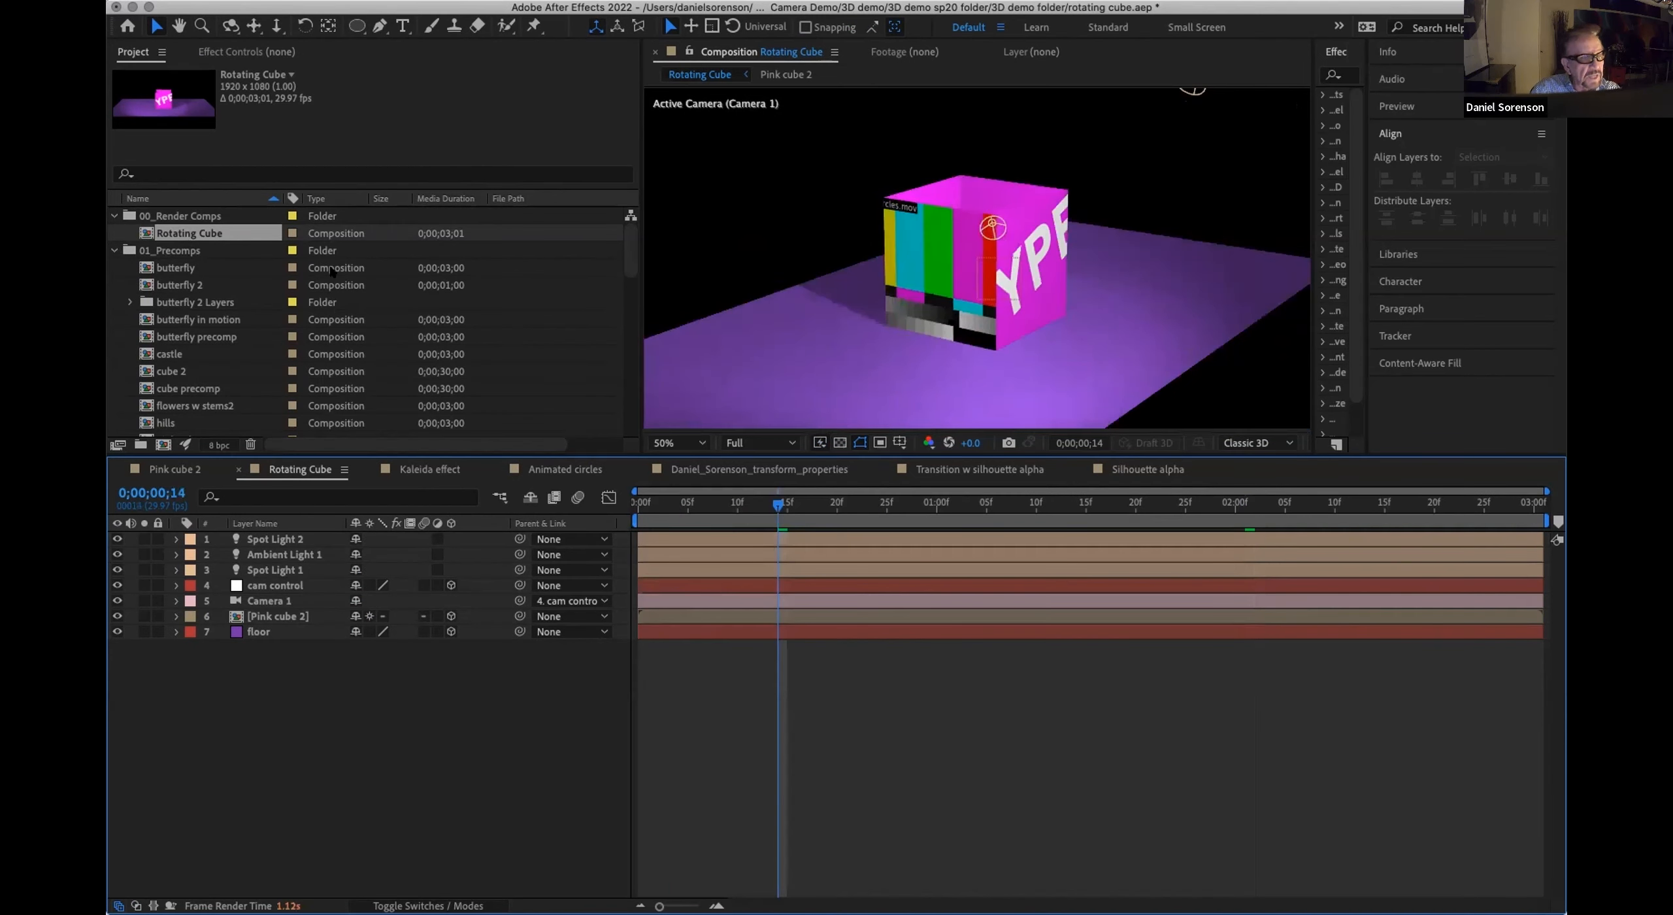
Step: Review the project items, select the Rotating Cube composition and remove all unused footage from the project
scroll(622, 406, "down", 10)
scroll(622, 405, "up", 10)
scroll(196, 261, "down", 5)
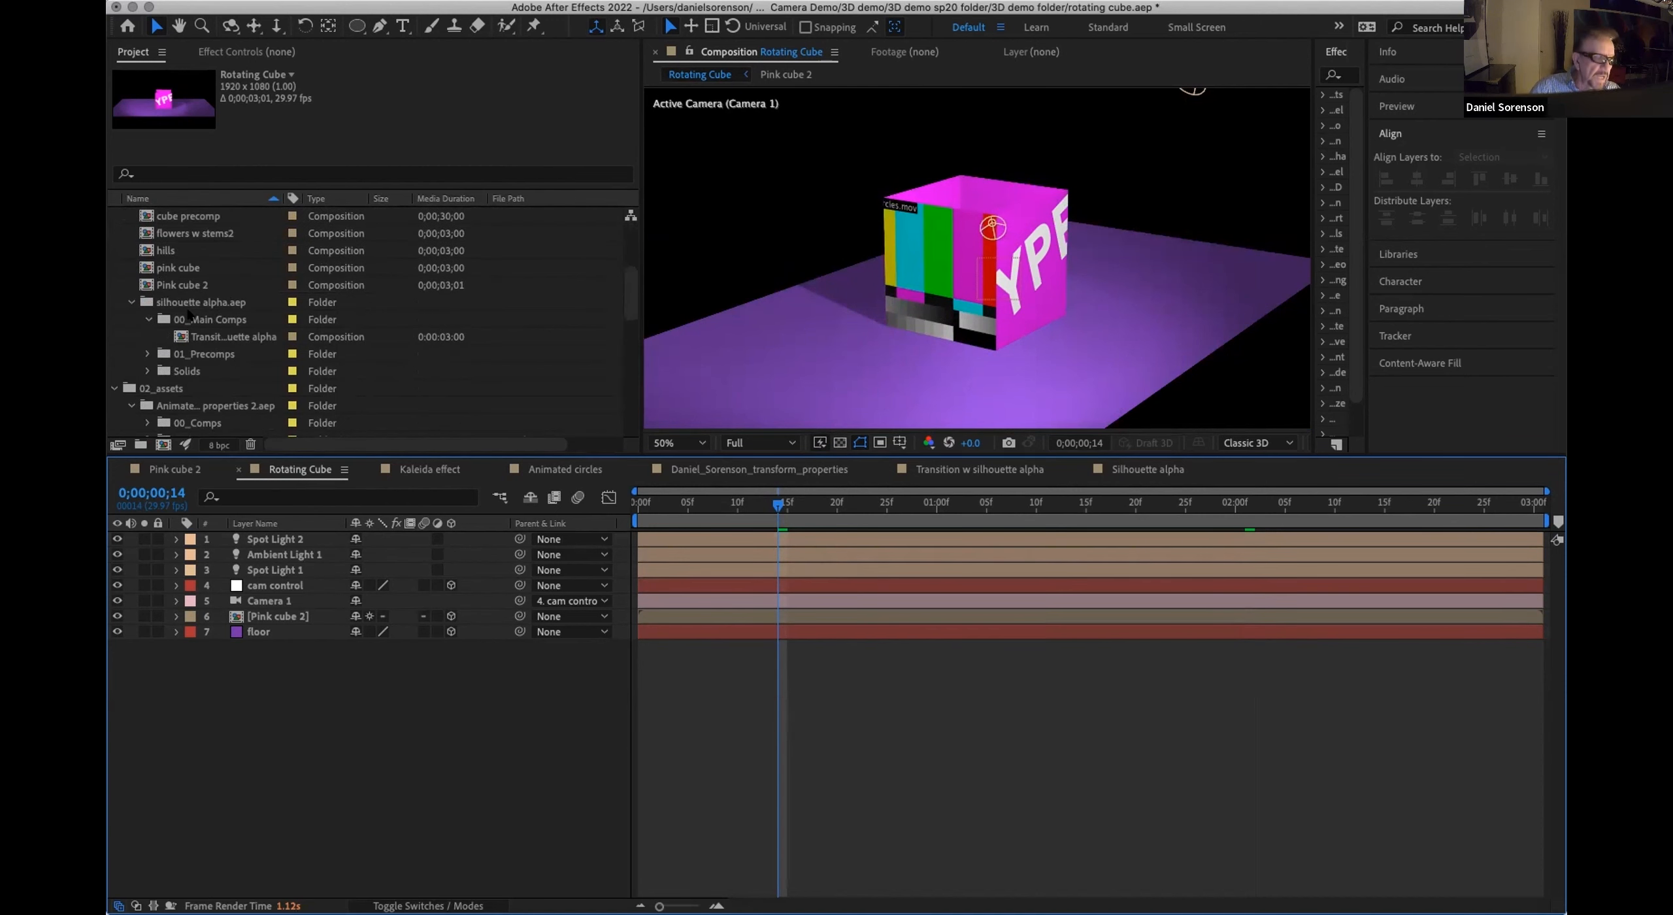
scroll(622, 243, "up", 5)
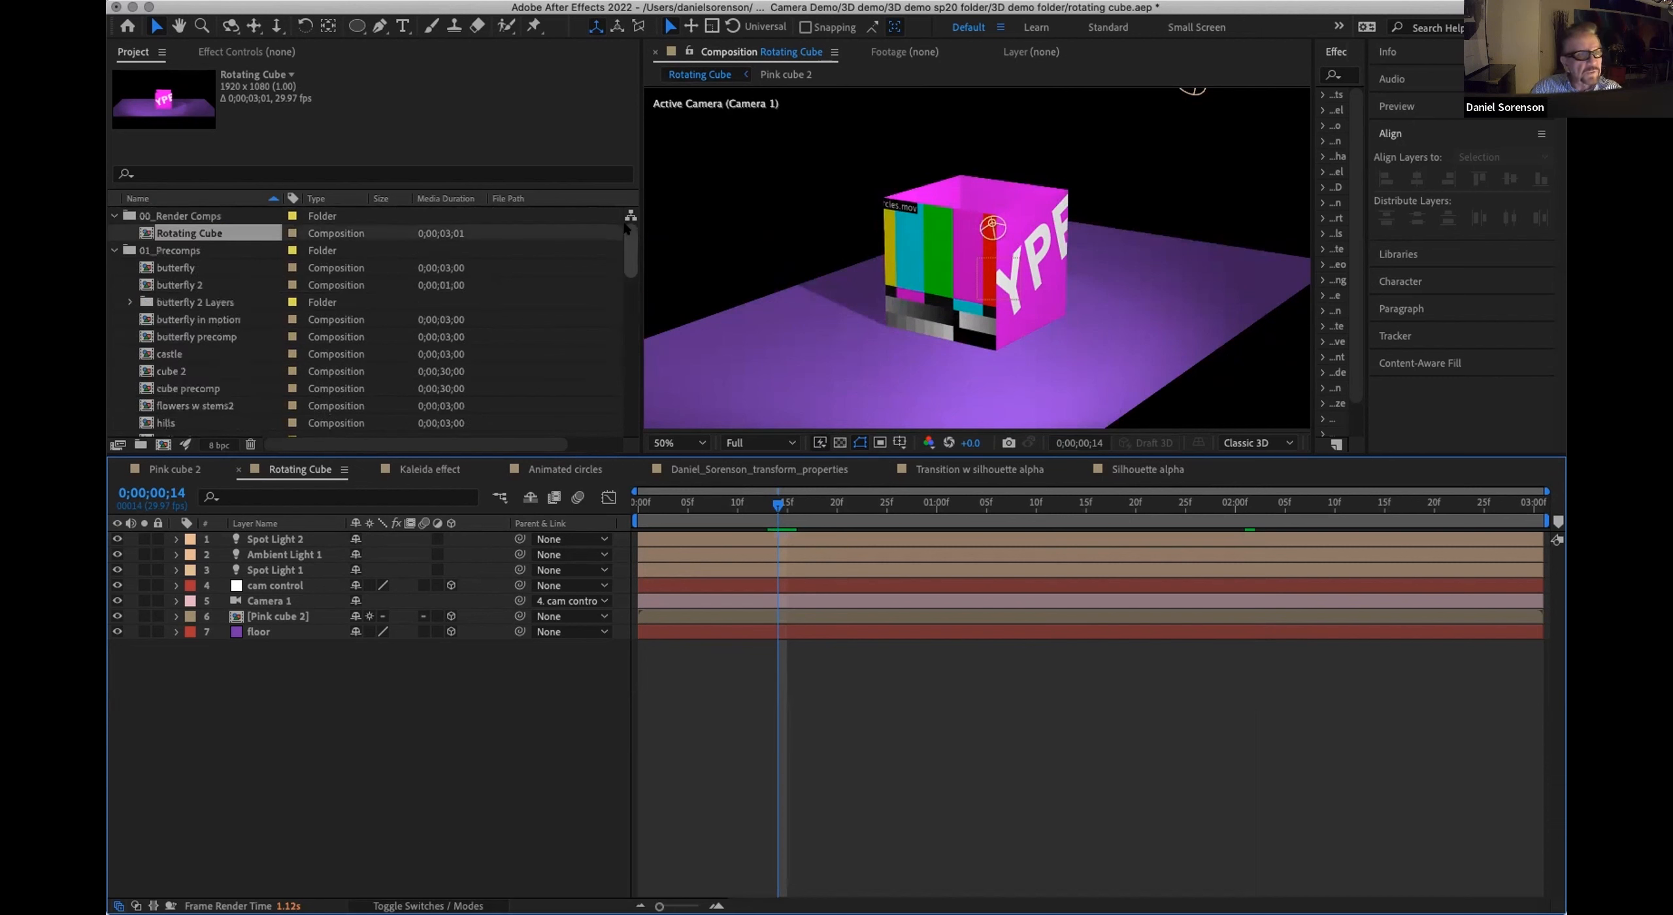
left_click(172, 232)
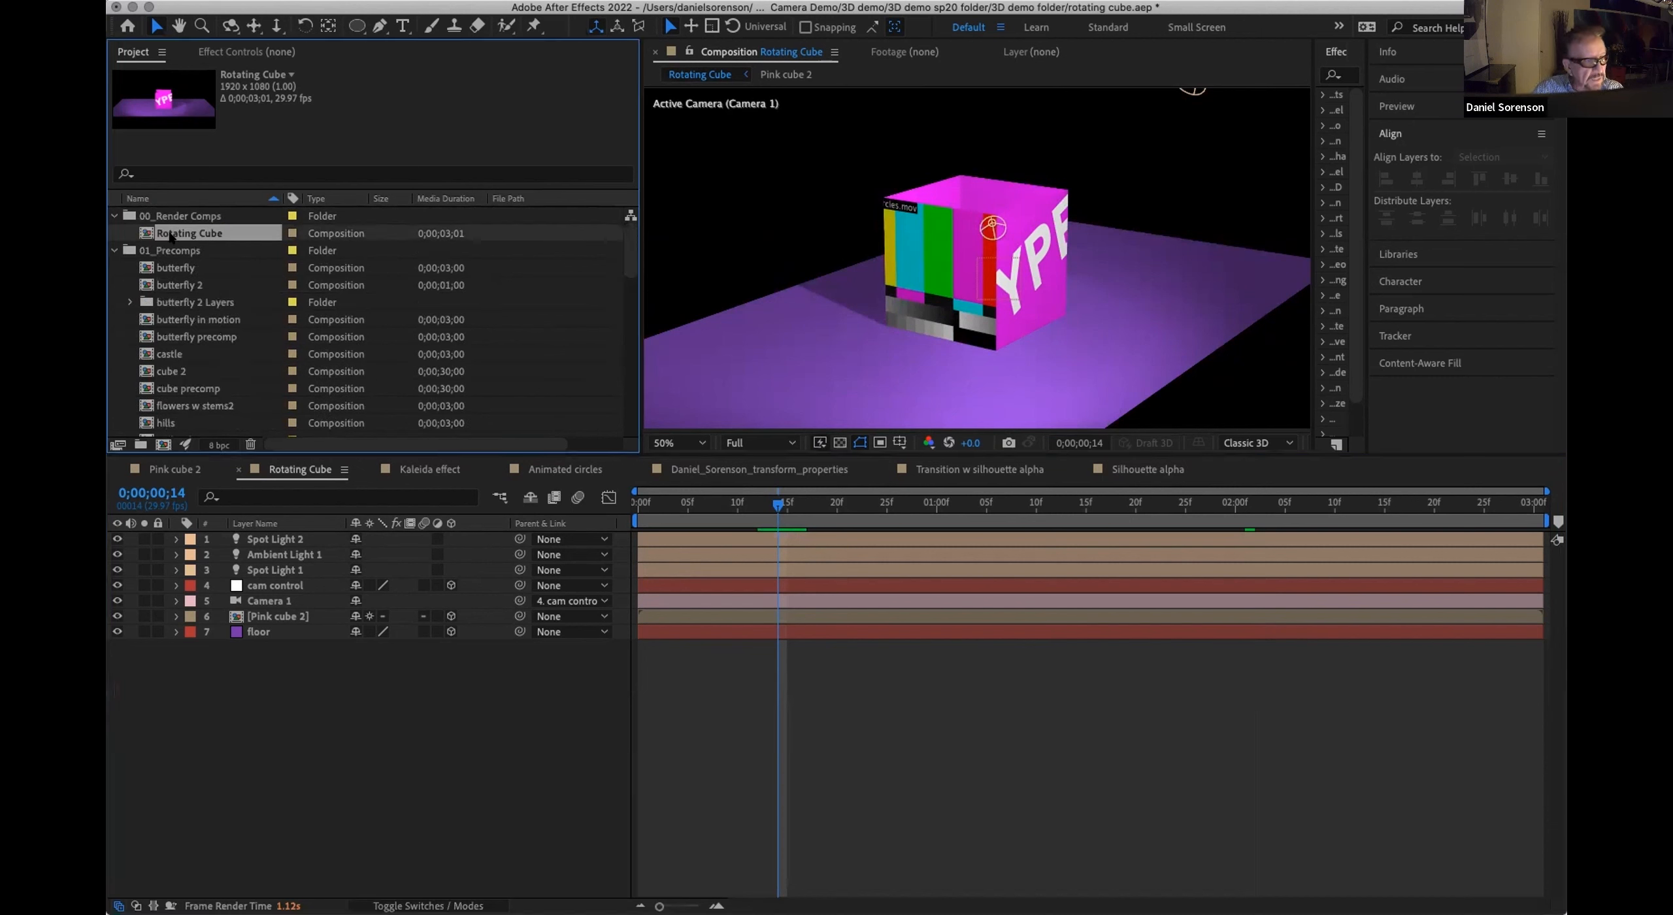
left_click(237, 0)
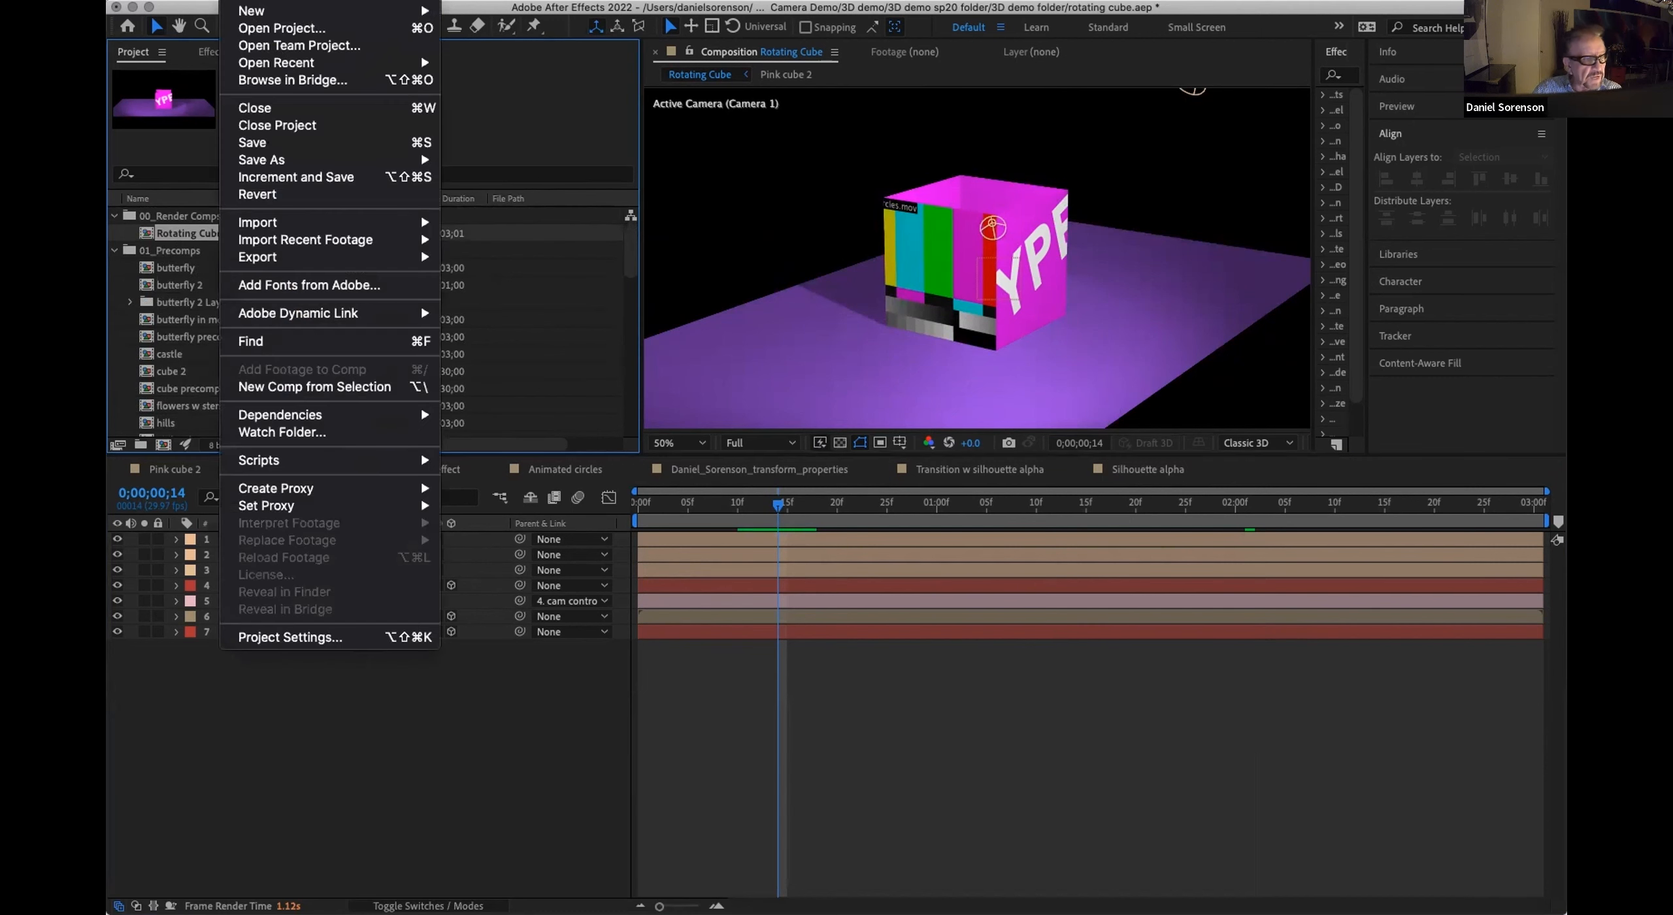
mouse_move(271, 412)
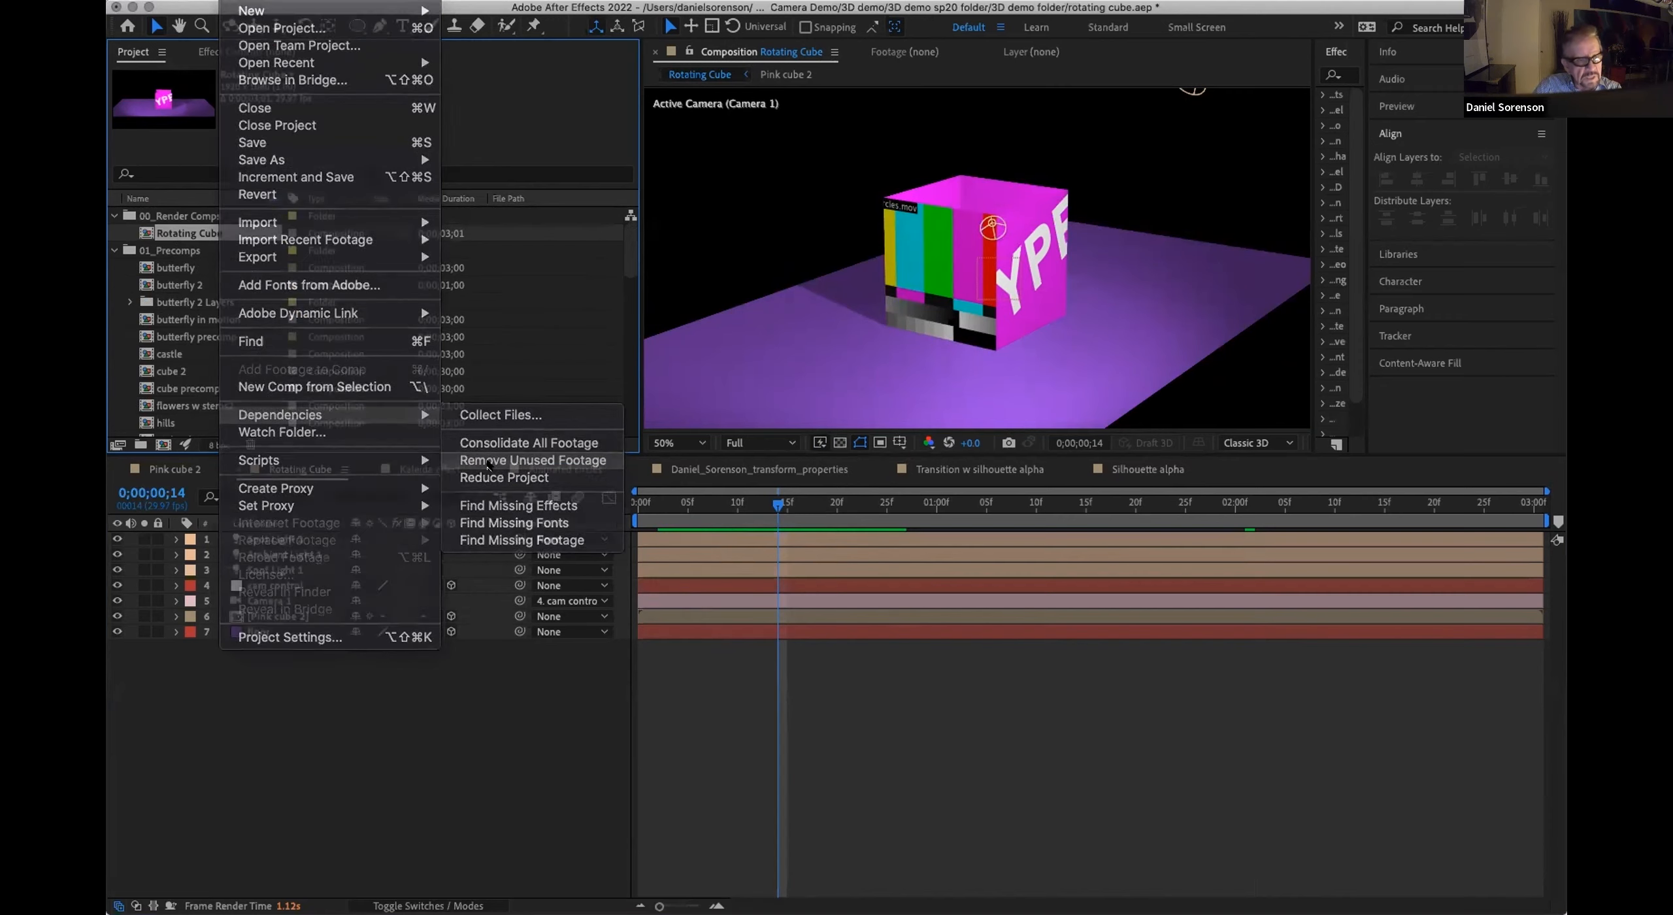
left_click(490, 461)
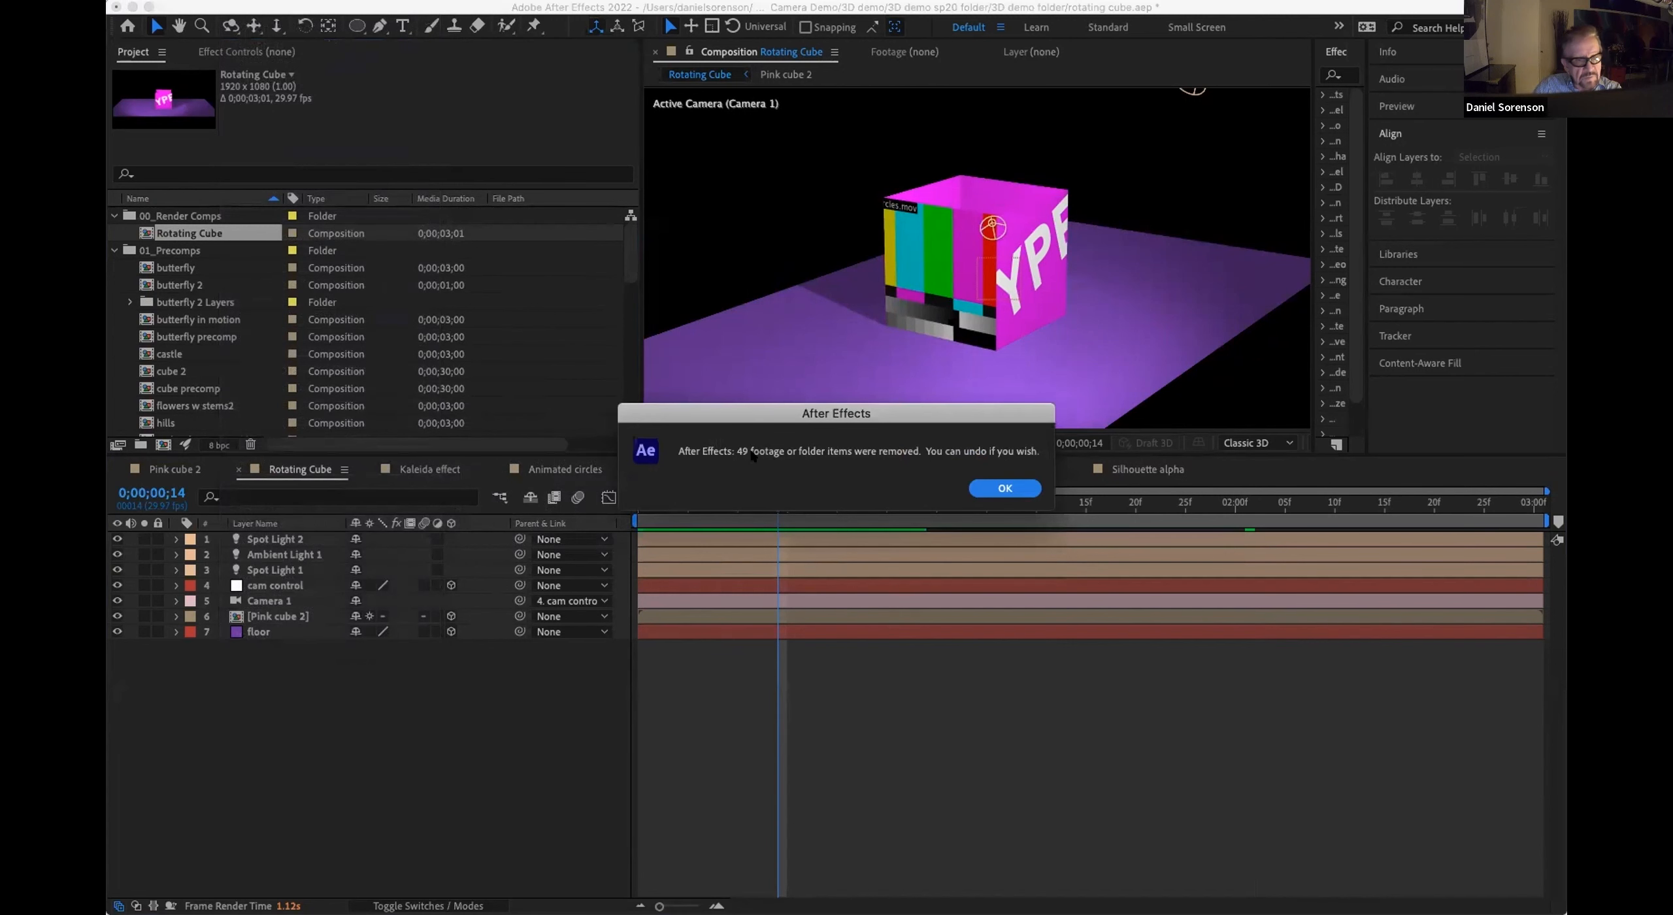
left_click(1006, 487)
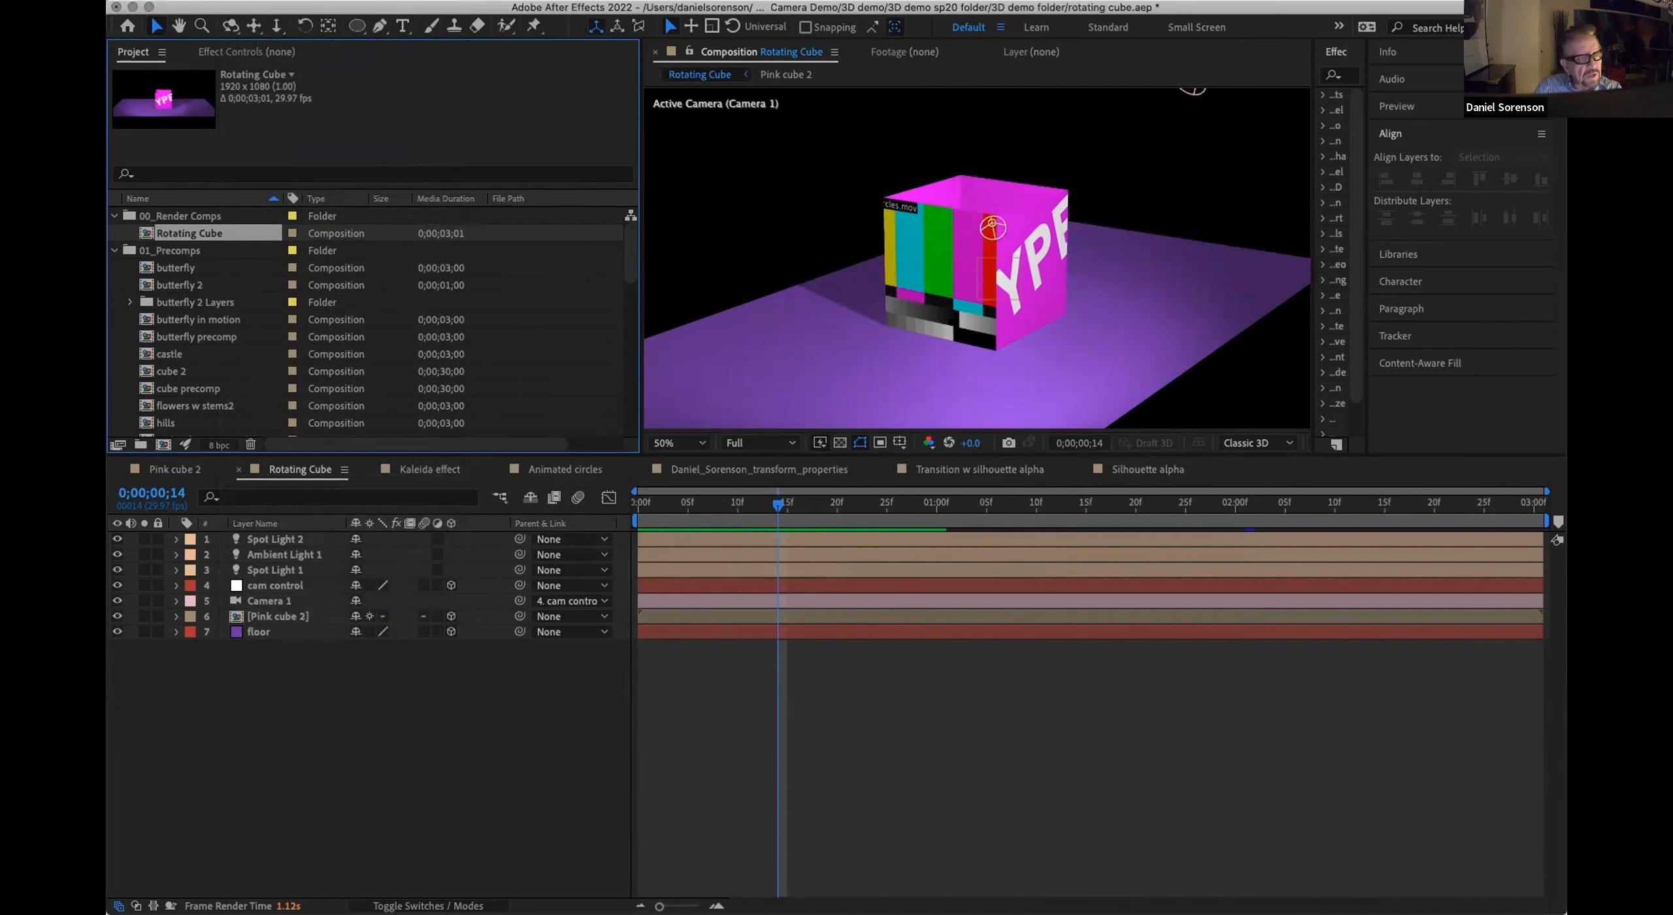
Step: Reduce the project to only the items used by the selected Rotating Cube composition
left_click(234, 1)
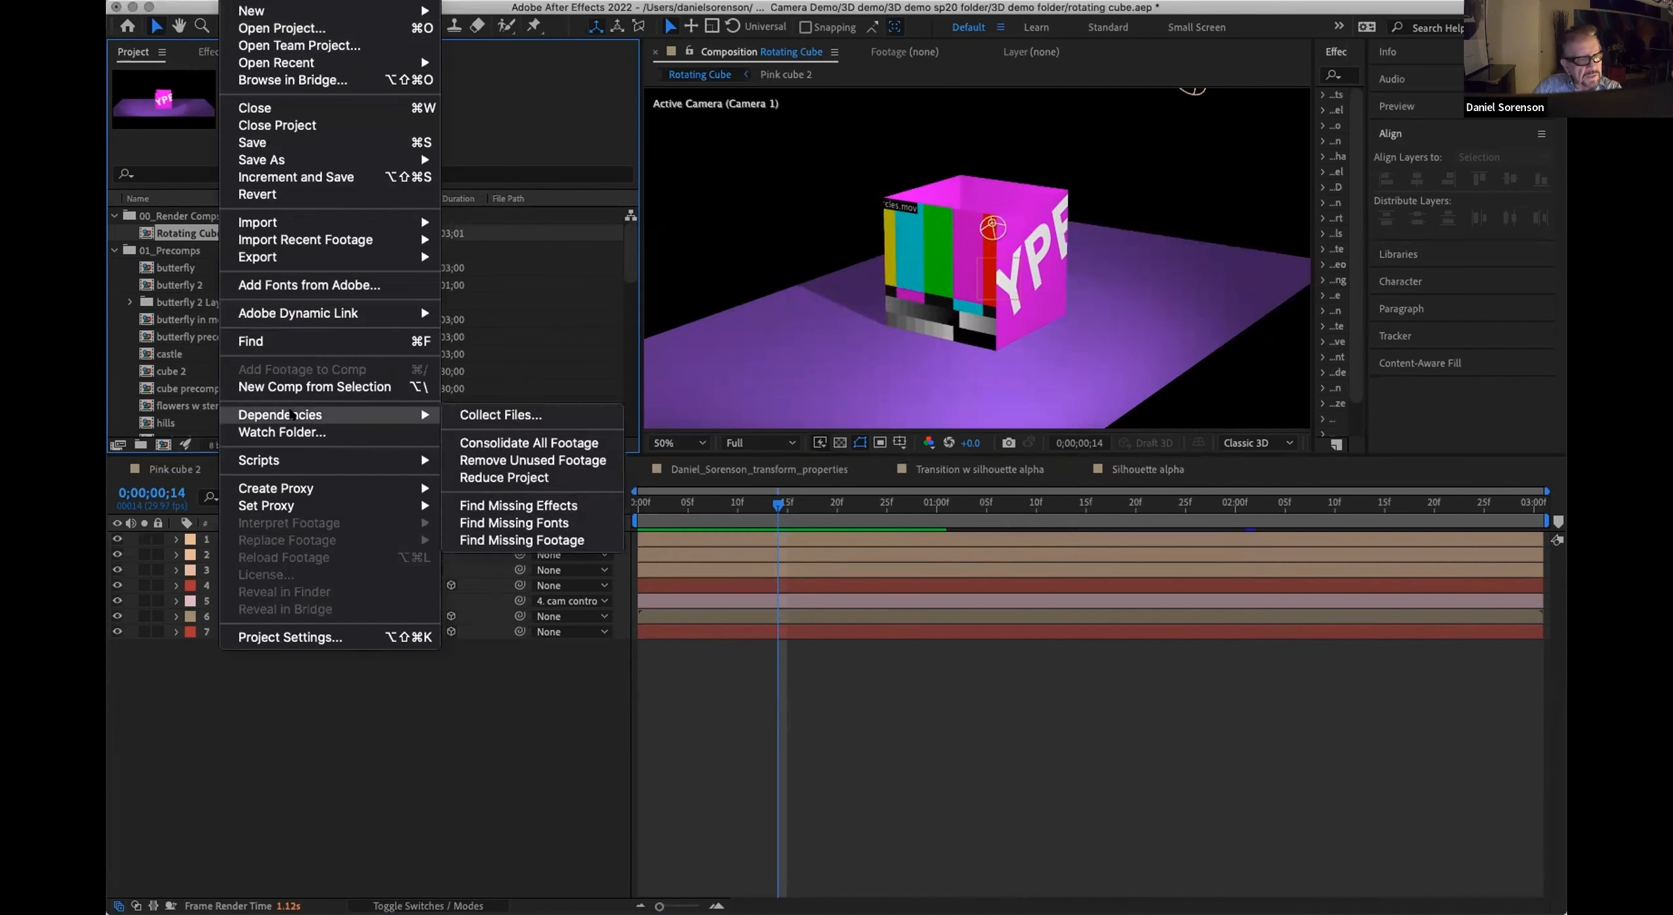
left_click(504, 477)
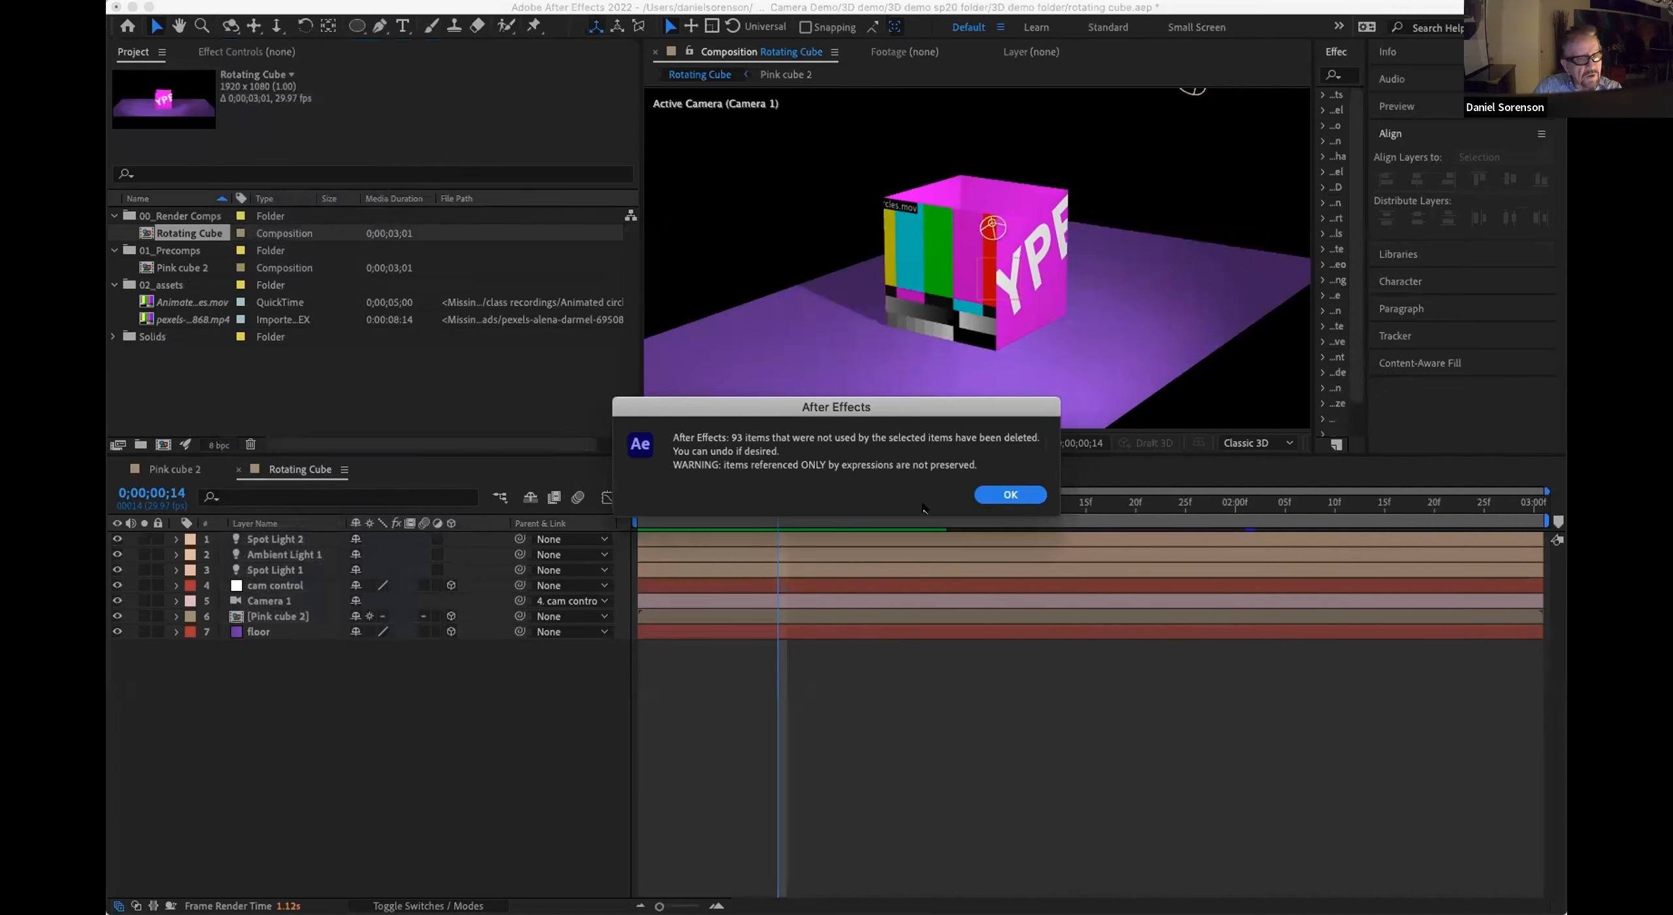
Step: Purge all memory and the disk cache for all versions, and move the current time to the start of the Rotating Cube composition
left_click(1000, 495)
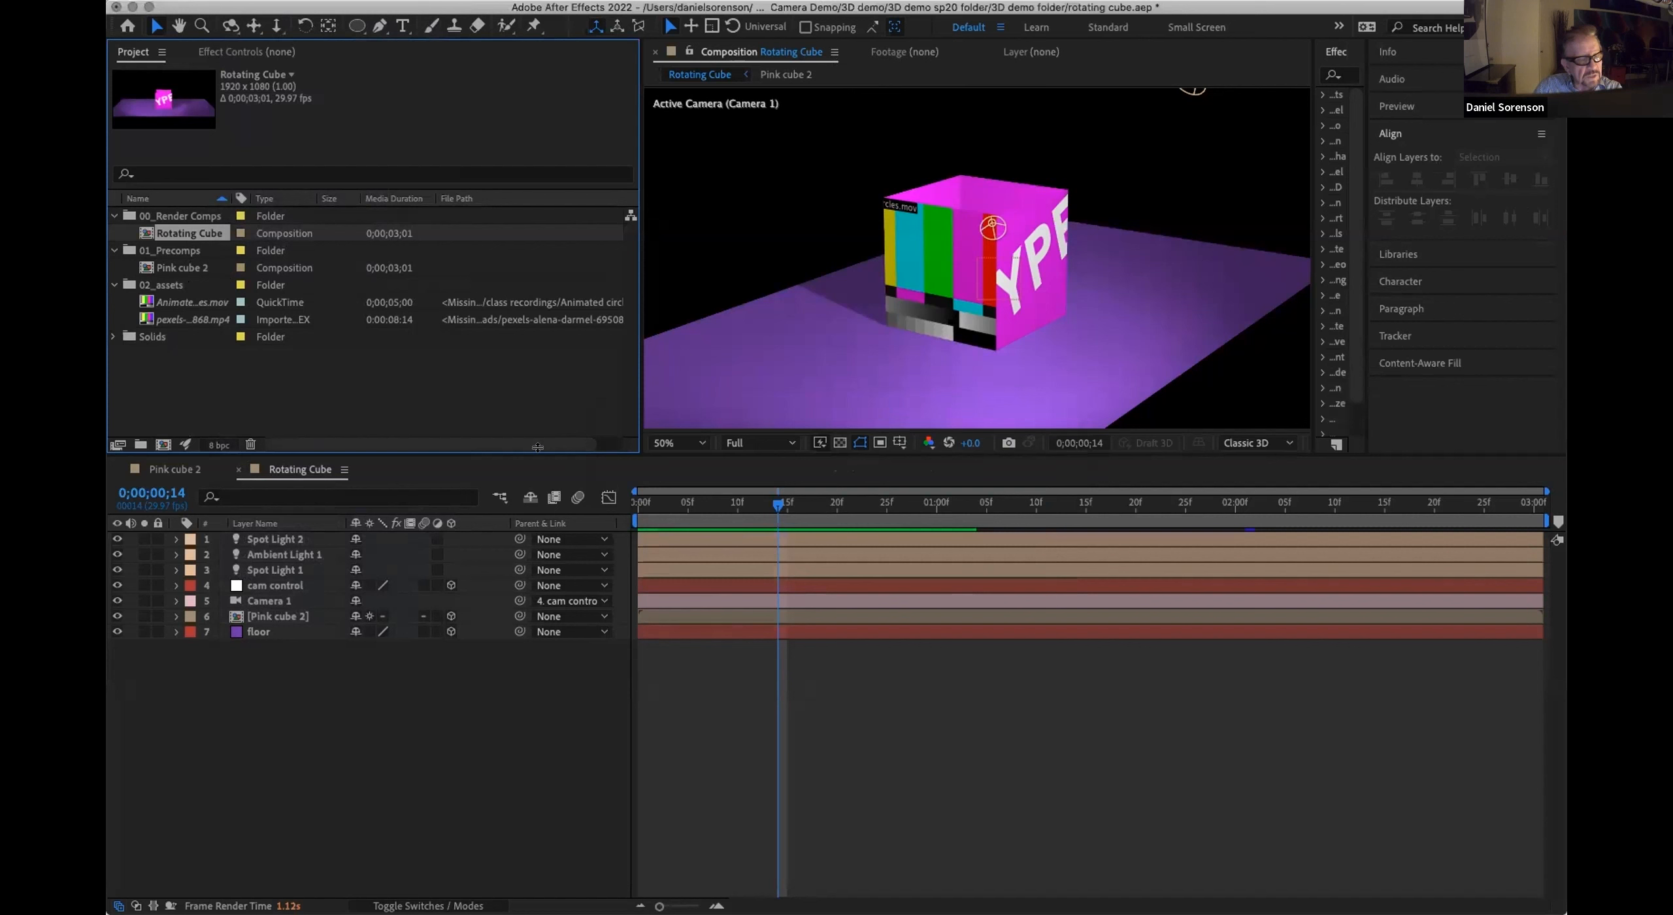
left_click(234, 1)
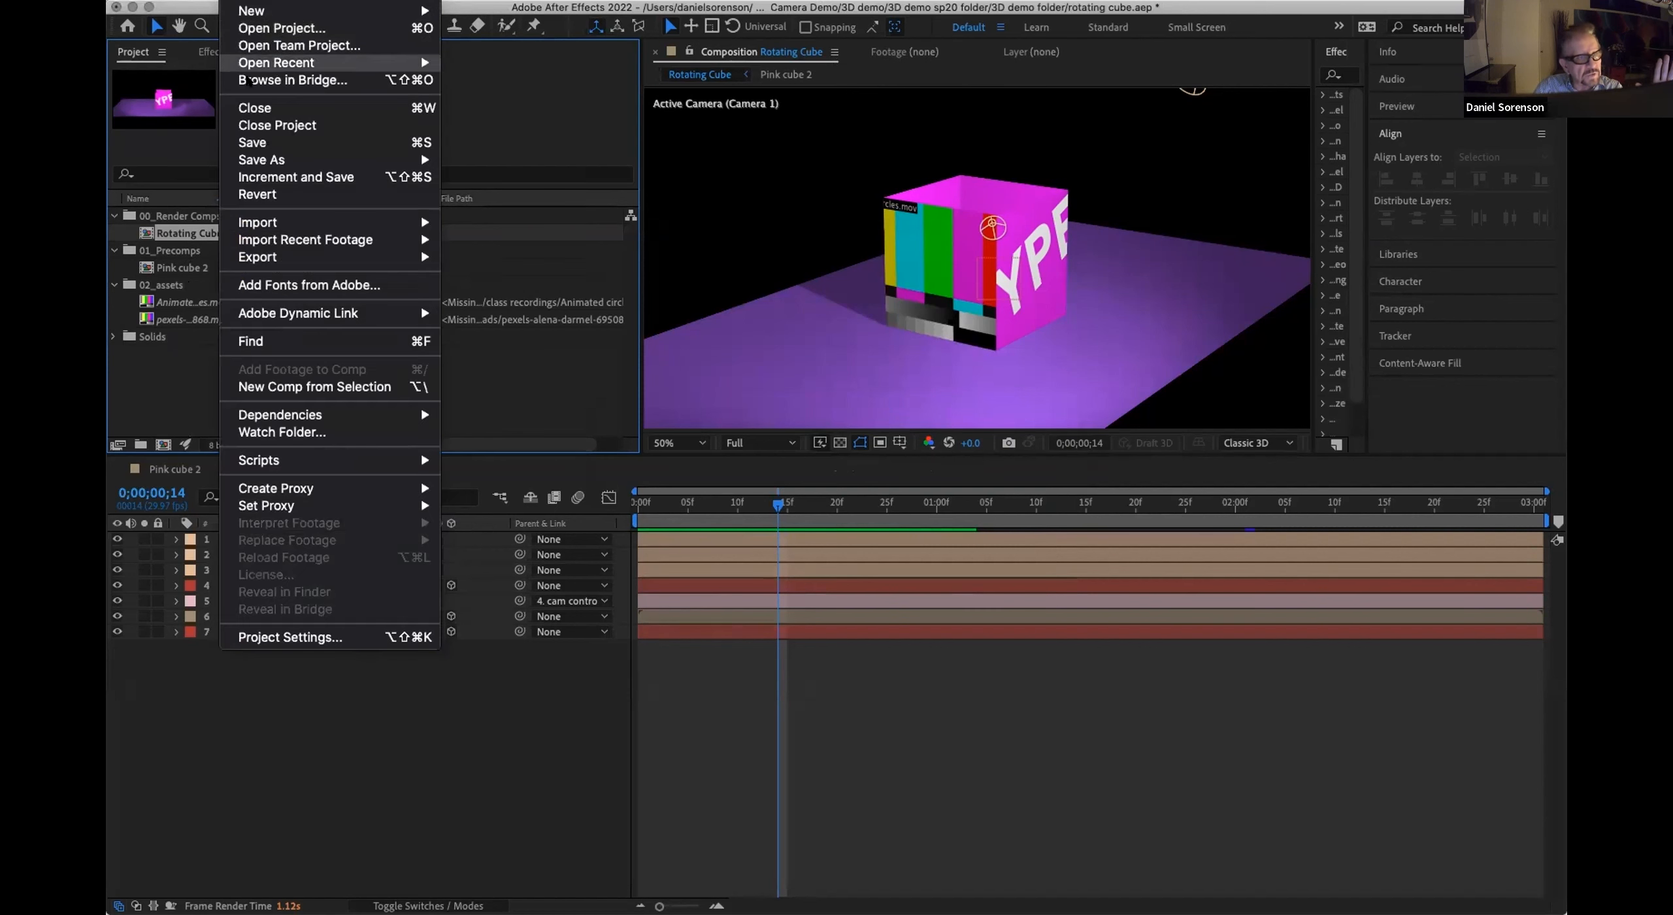
mouse_move(263, 160)
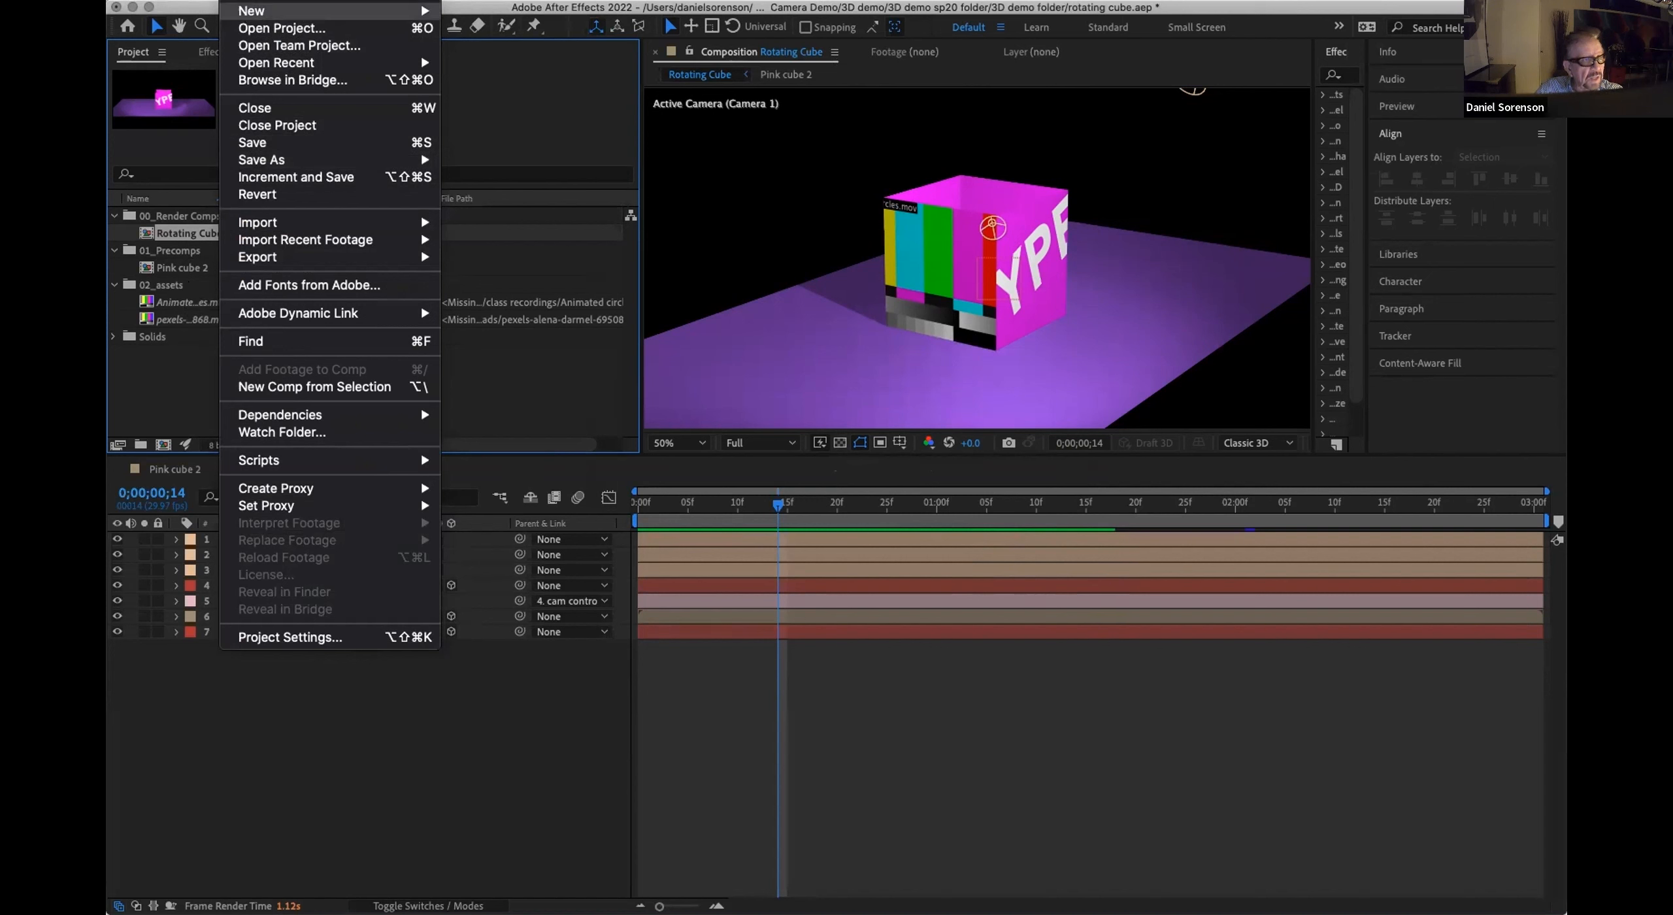
mouse_move(274, 0)
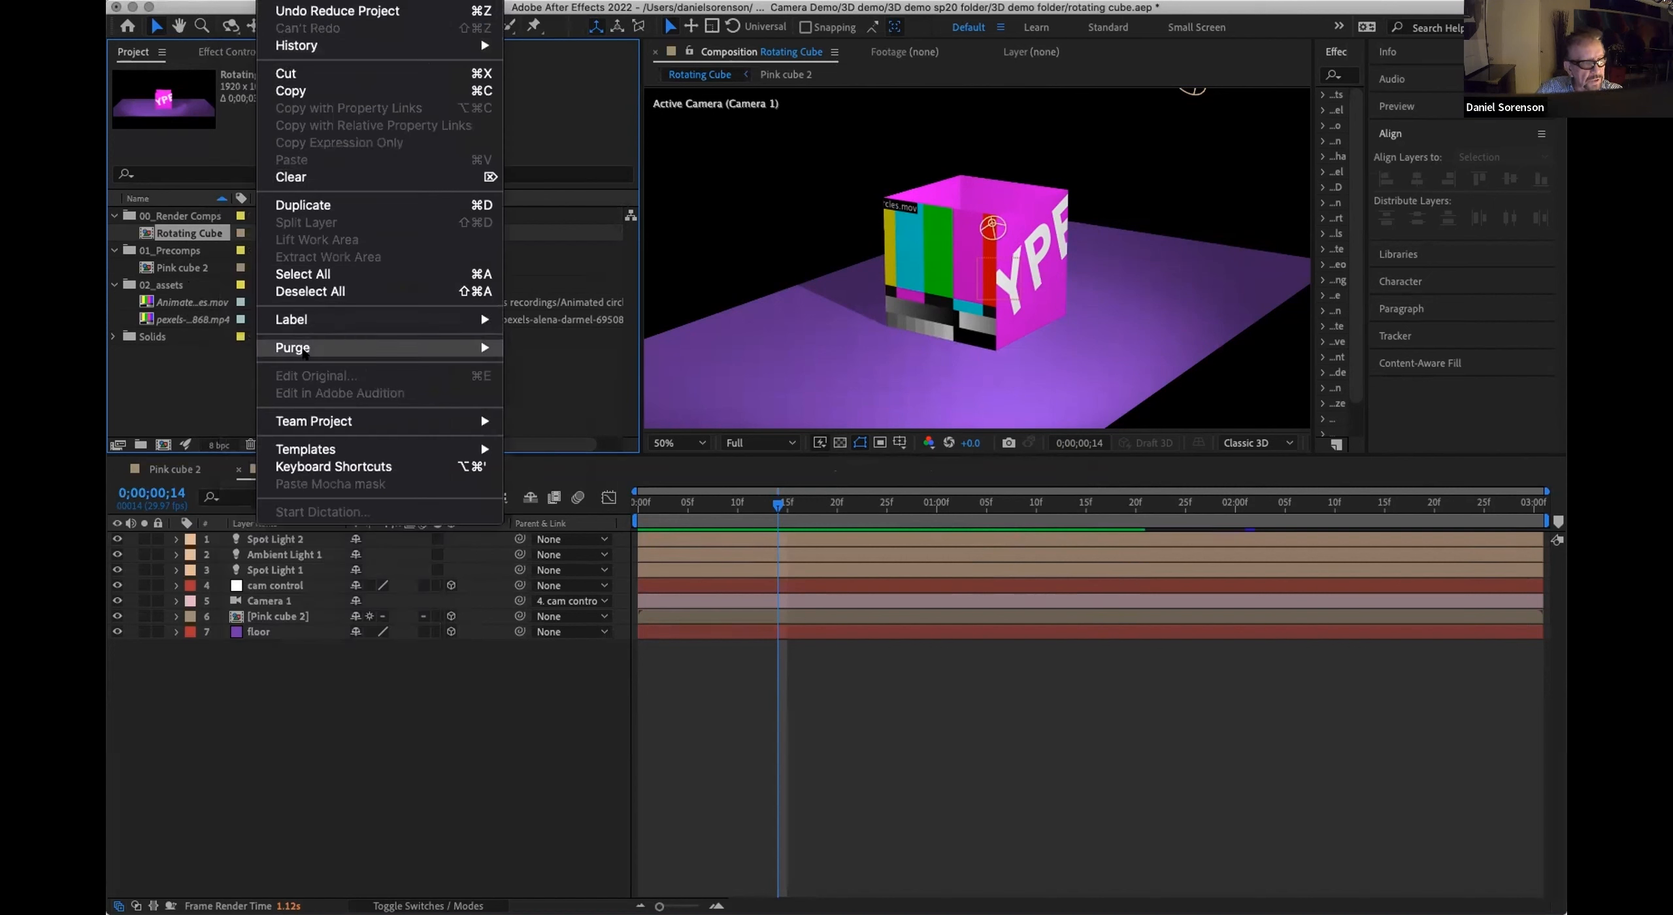
mouse_move(304, 350)
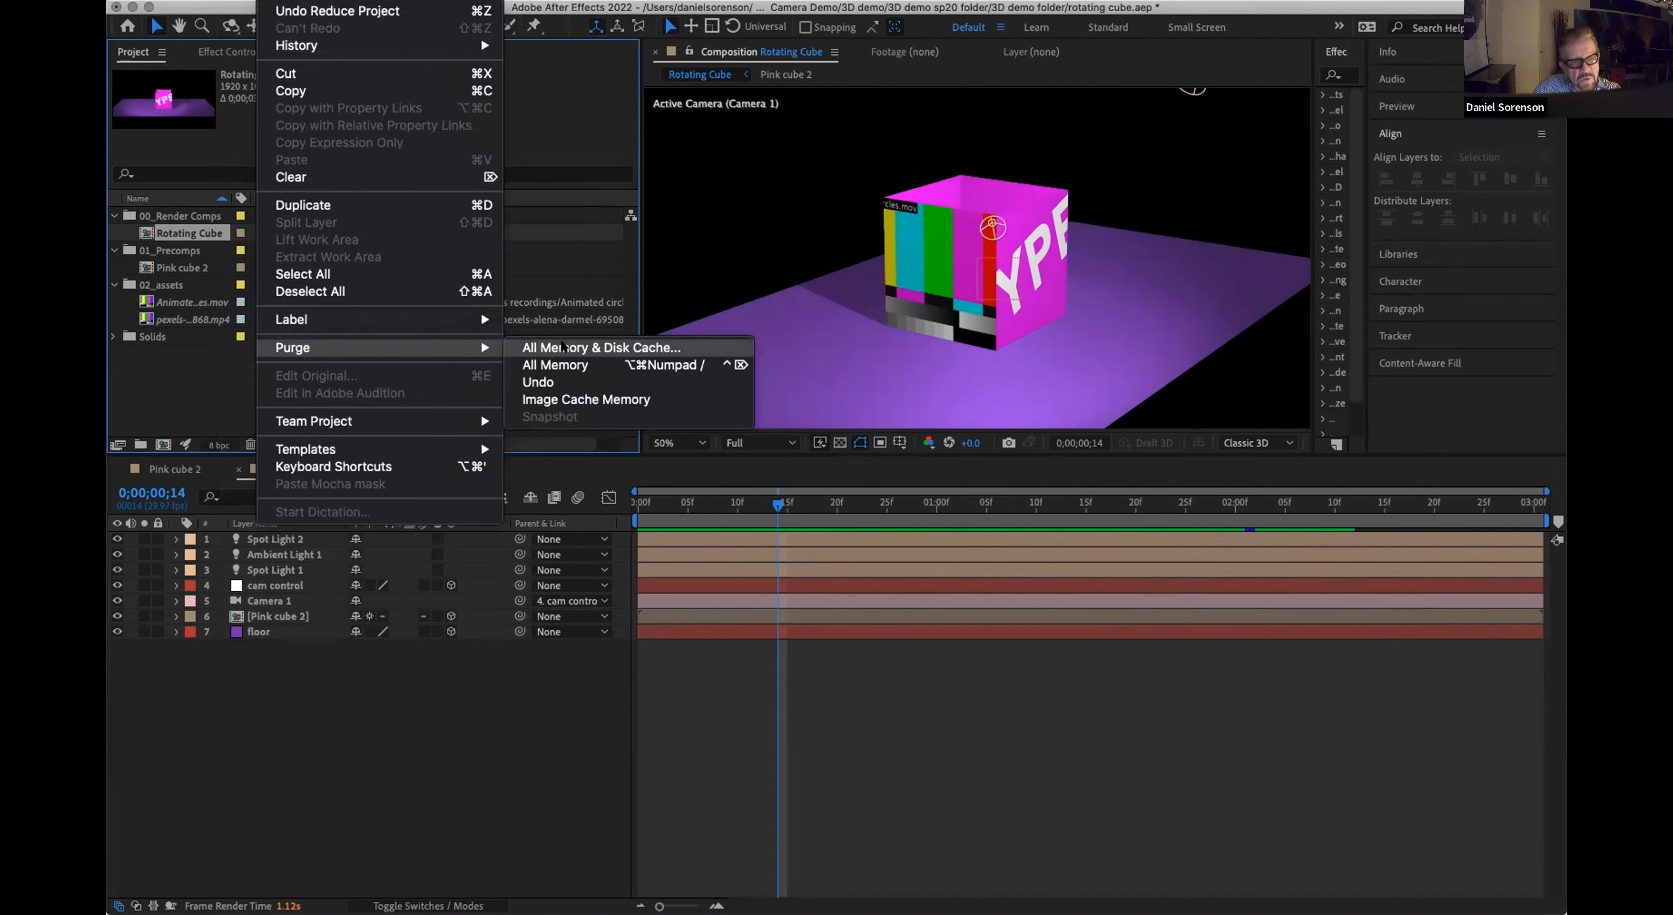
left_click(562, 346)
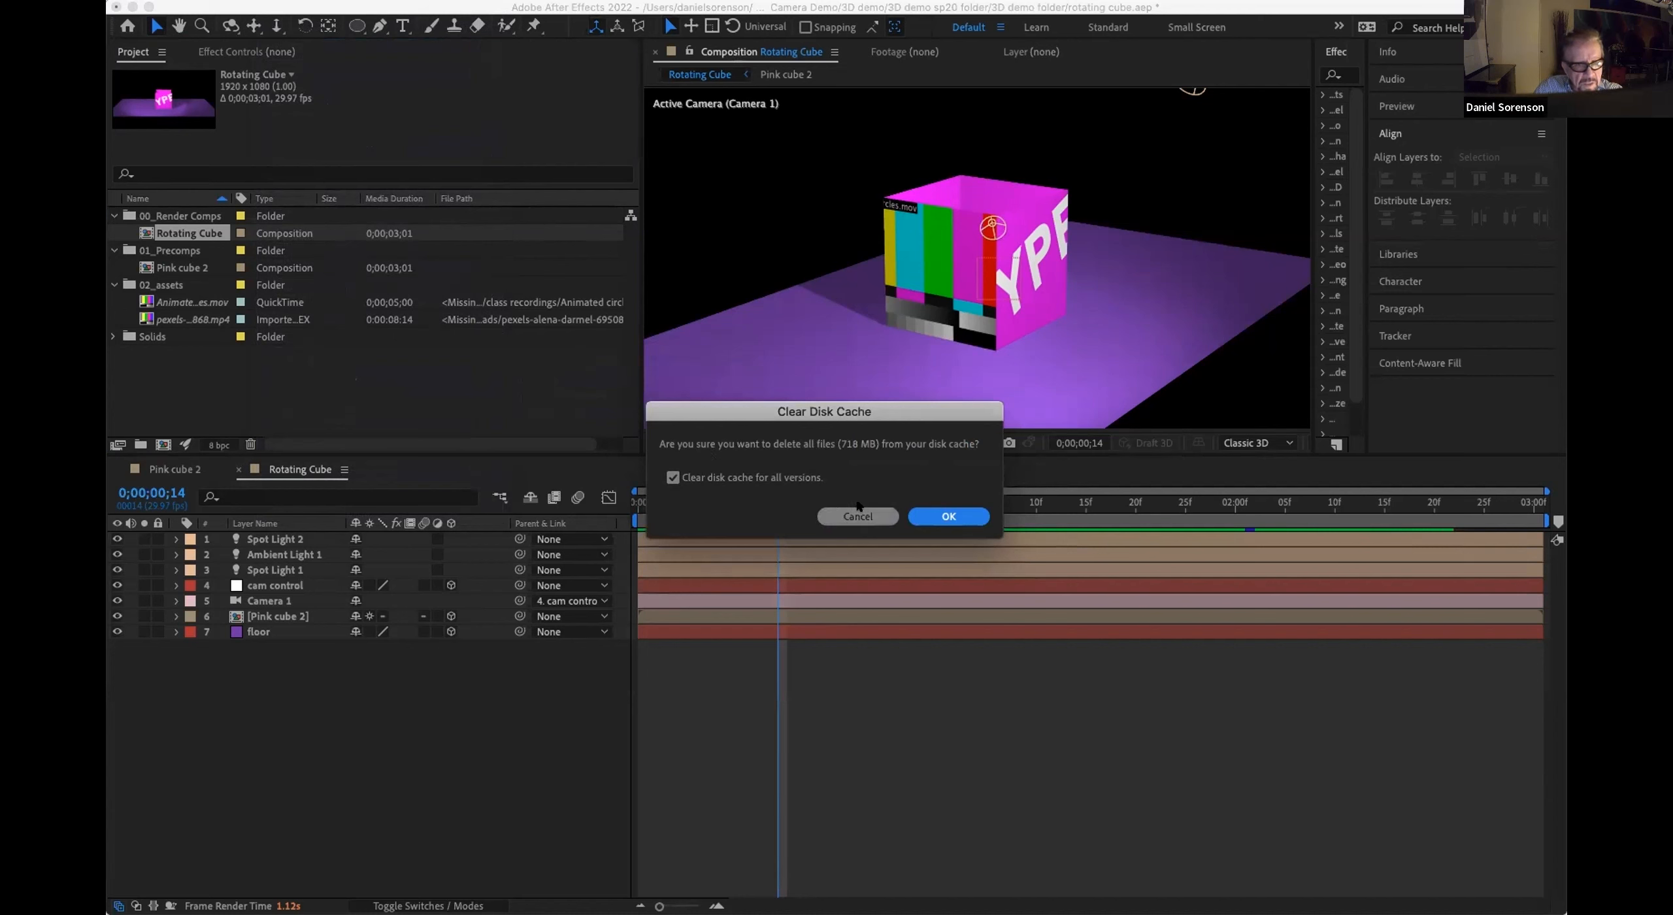
left_click(949, 516)
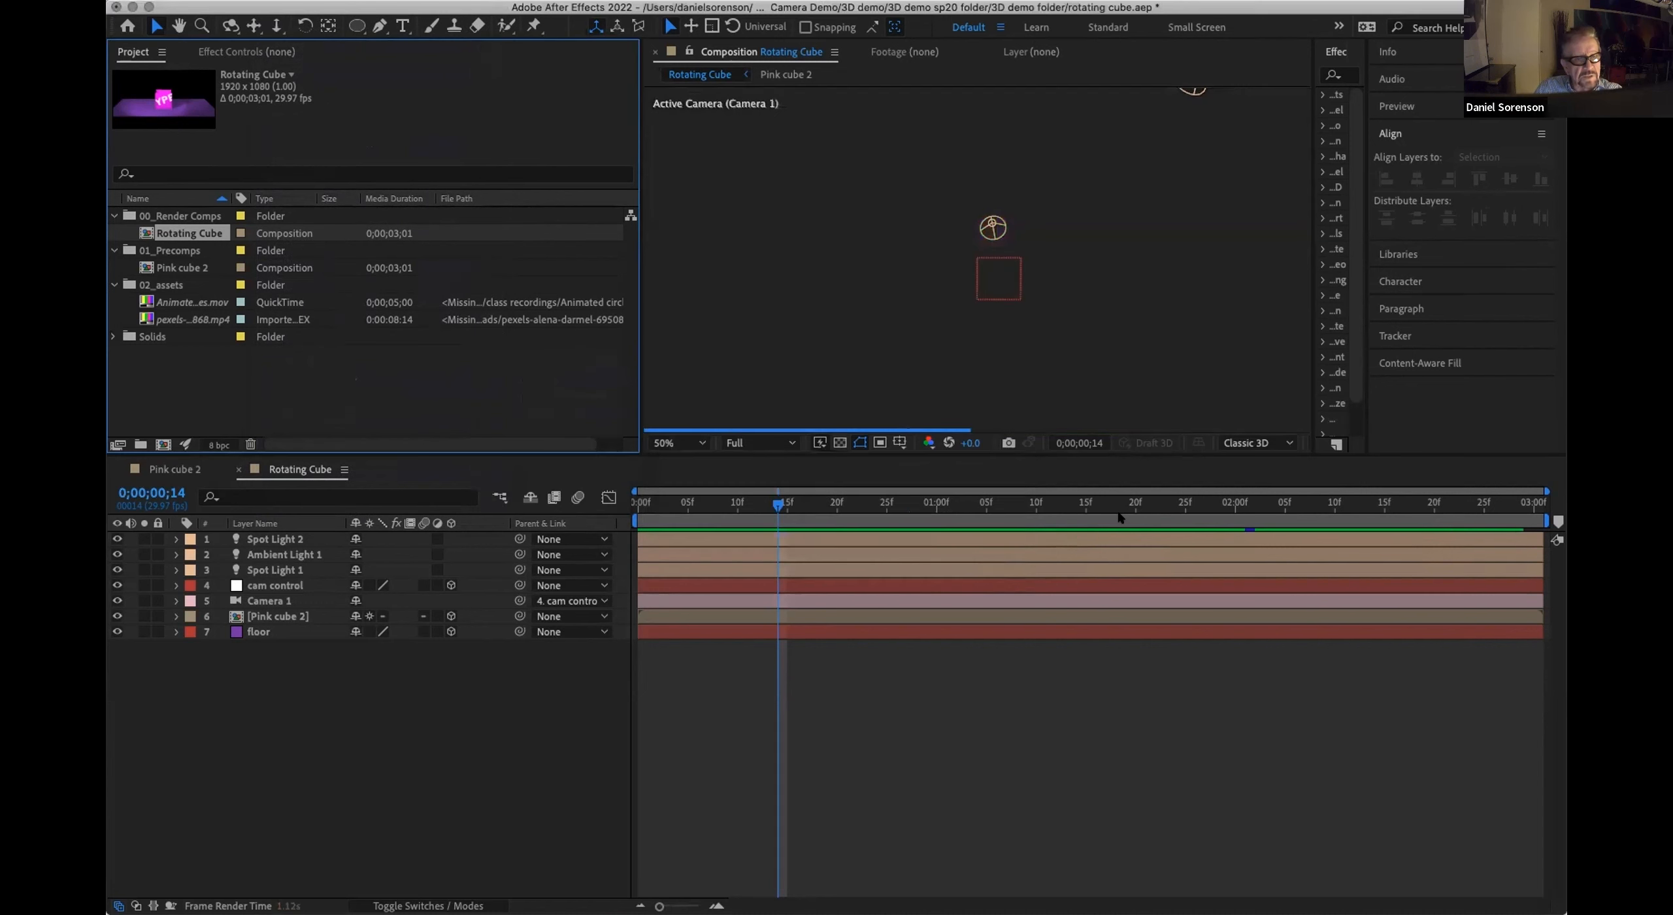
left_click_drag(675, 505, 620, 528)
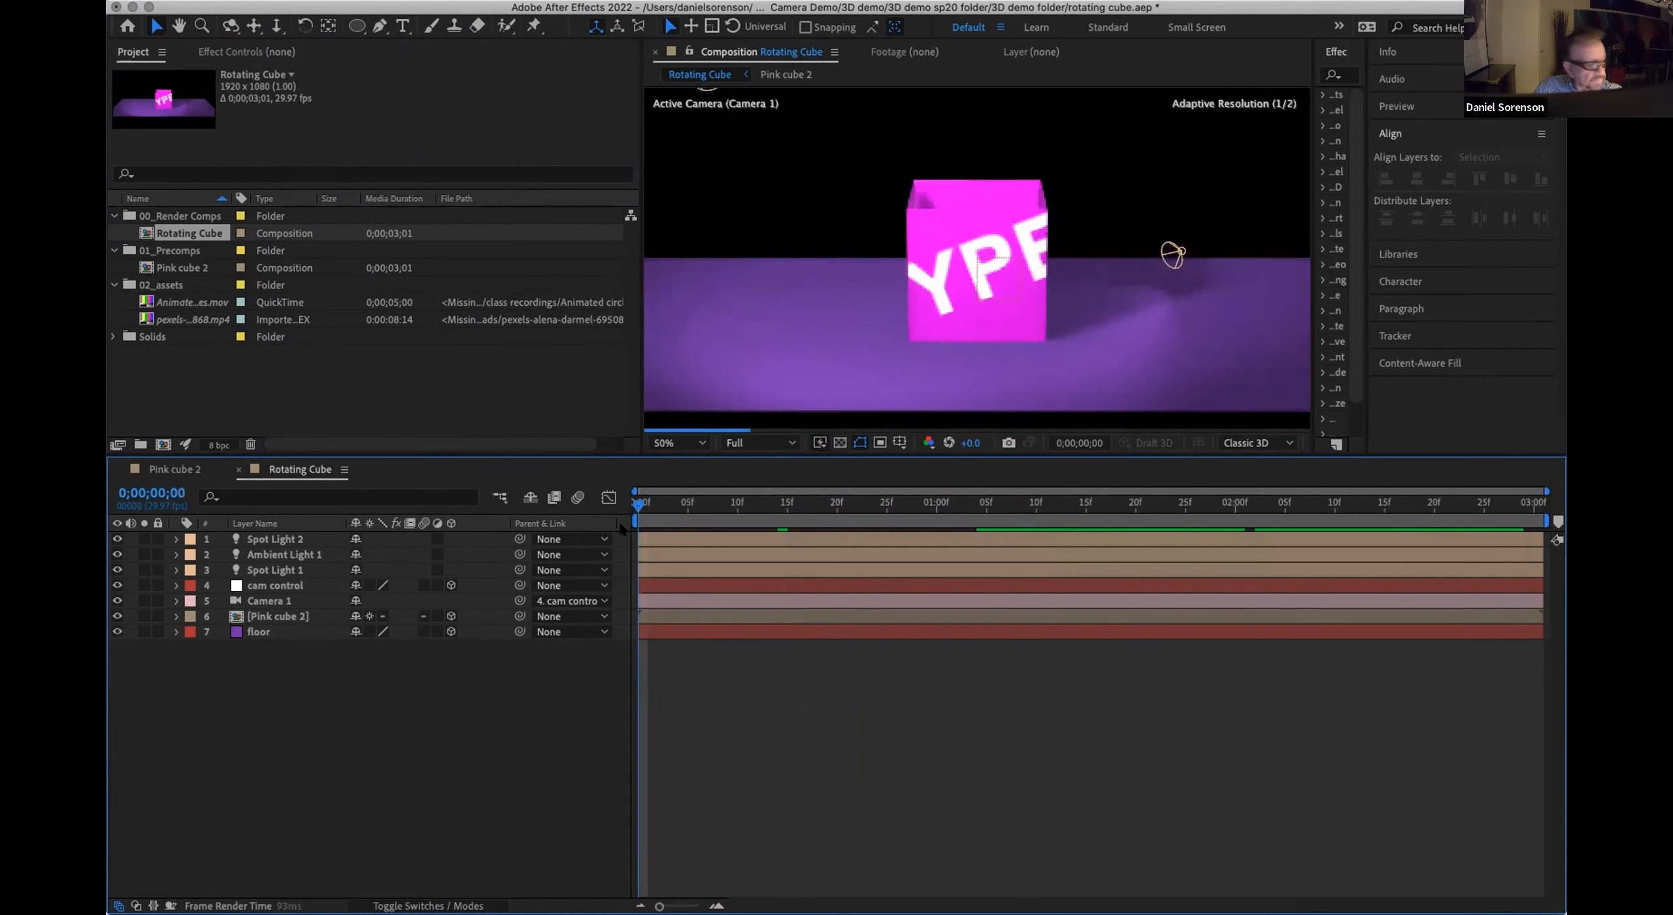
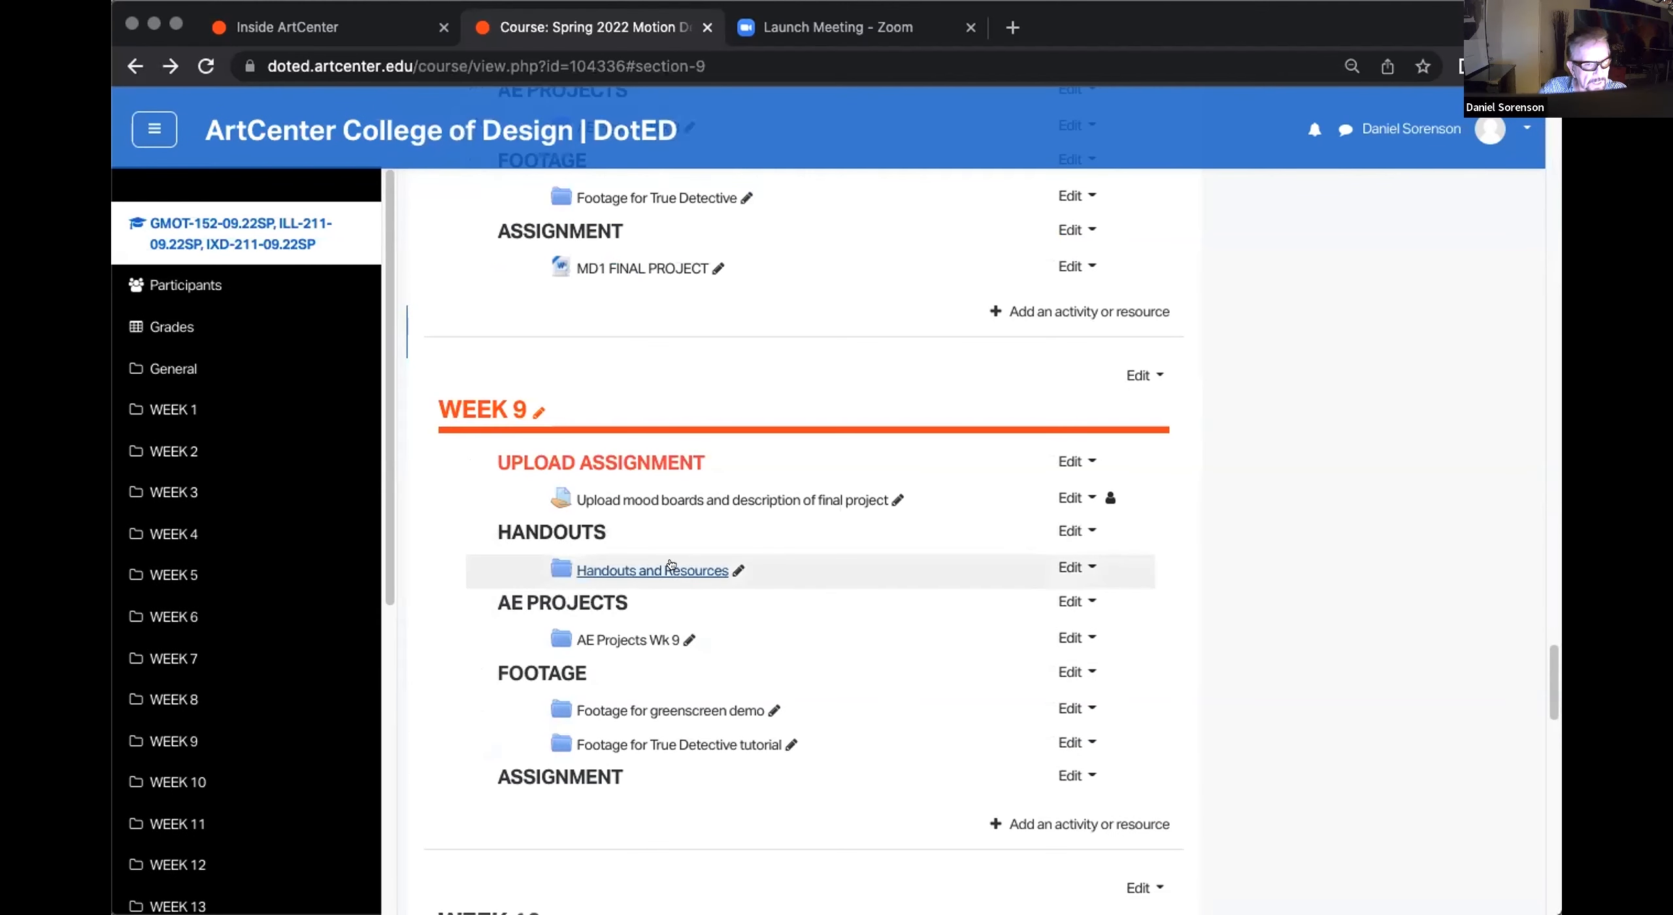
Step: Look through the Week 9 Handouts and Resources folder and return to the course page
left_click(668, 574)
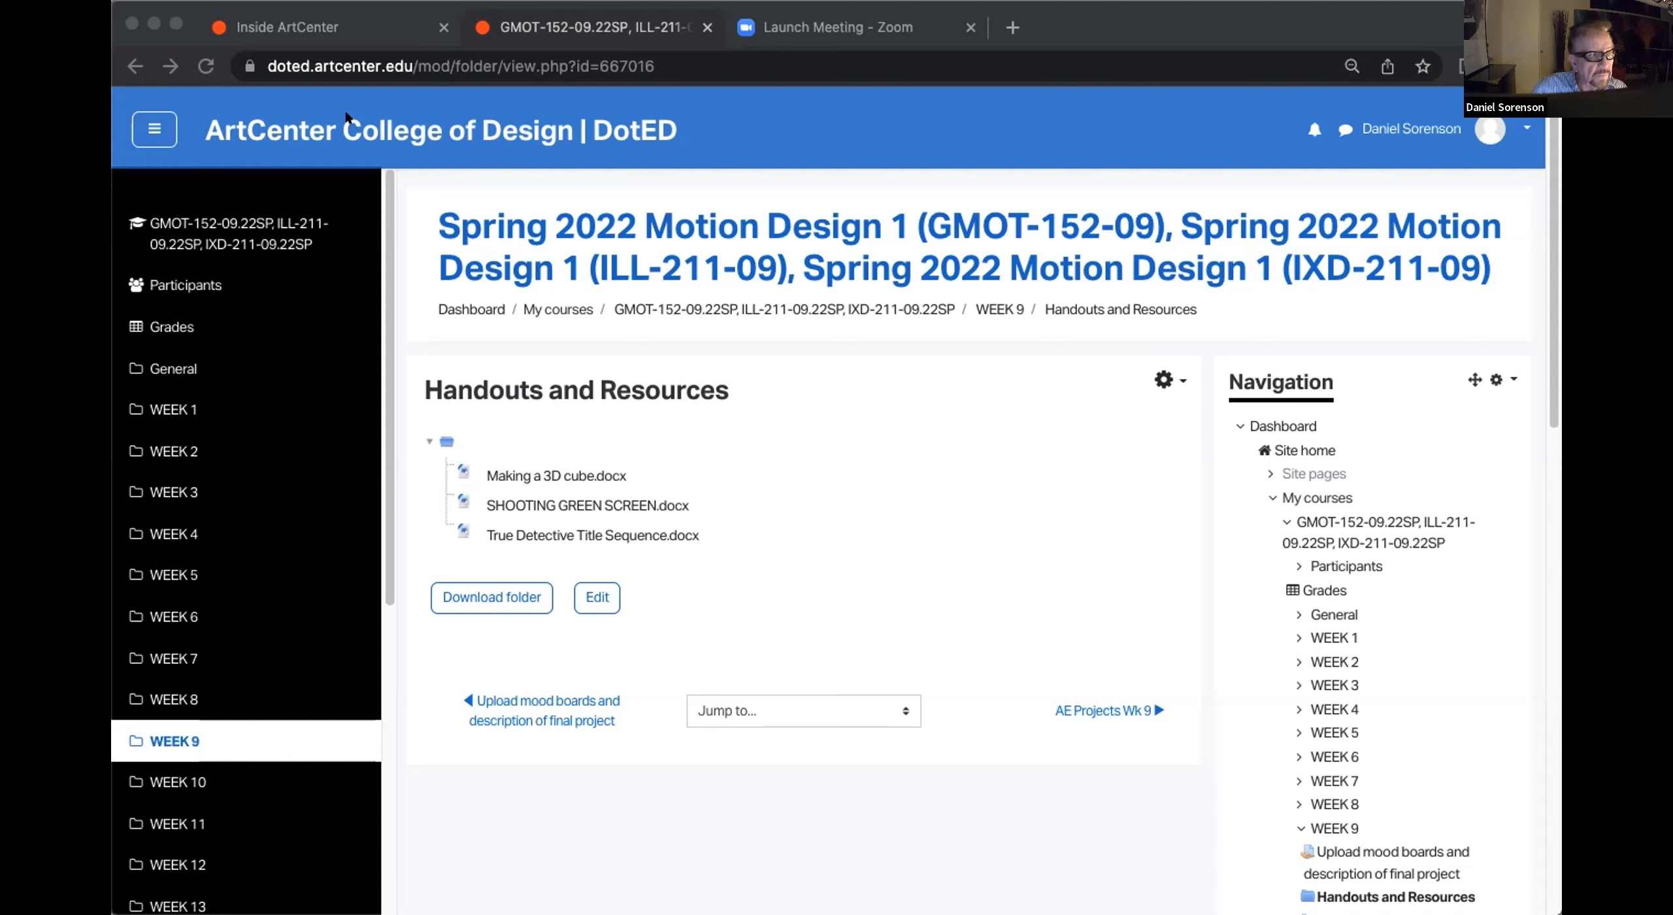
left_click(634, 449)
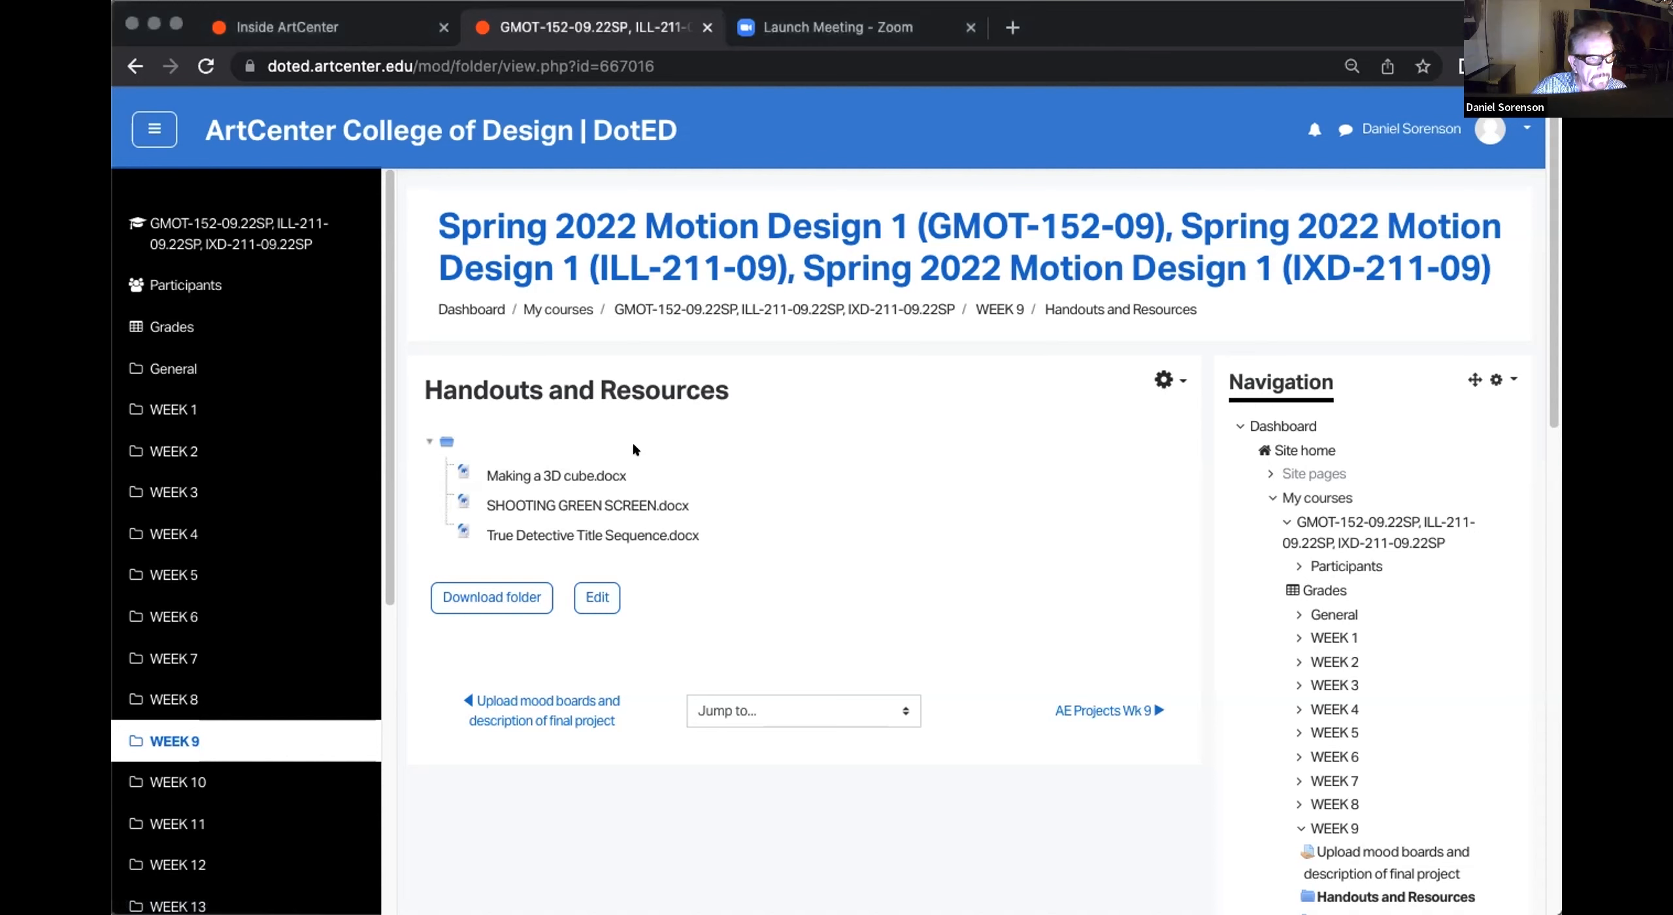
left_click(134, 65)
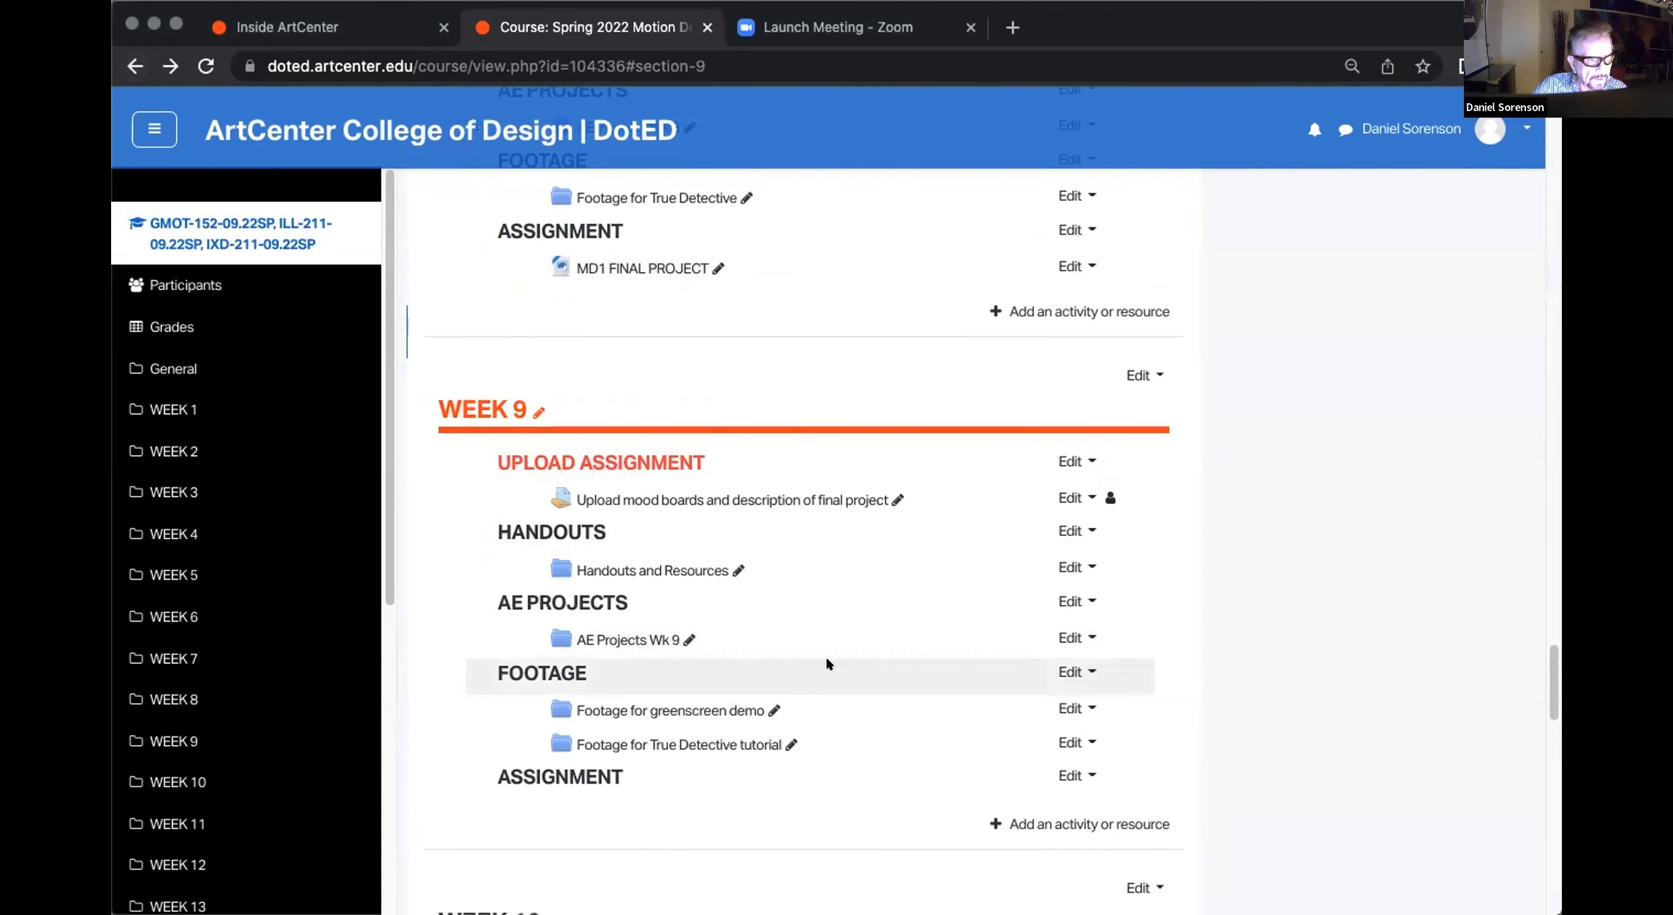
Step: Download NYC Library.mov from the Week 9 folder Footage for greenscreen demo
left_click(688, 705)
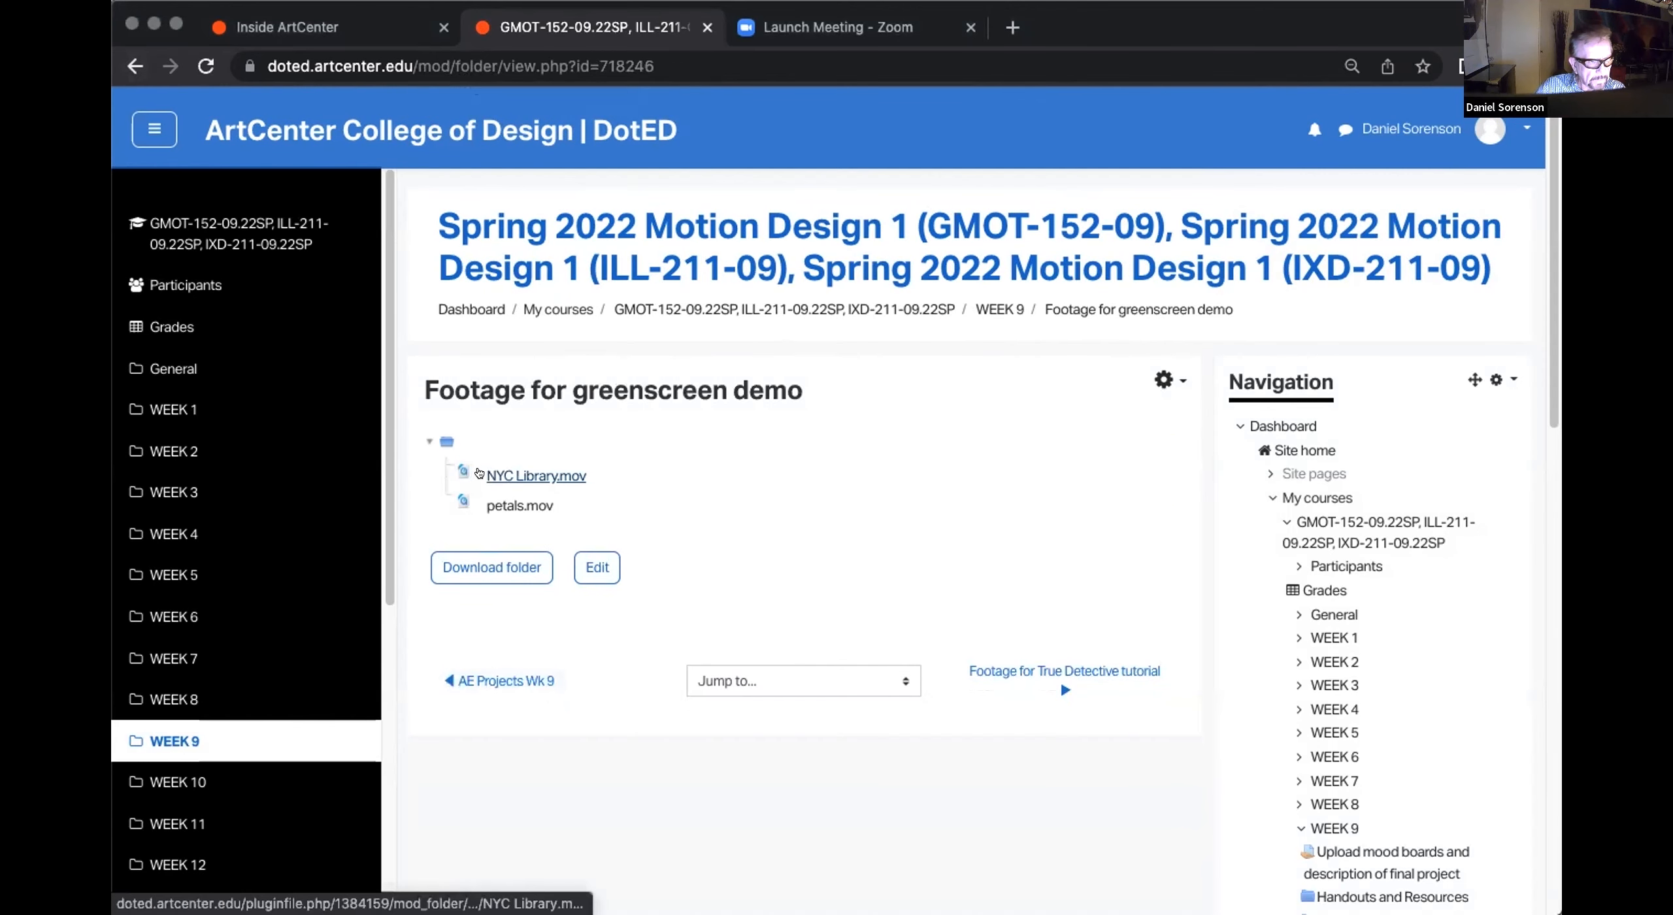
left_click(493, 472)
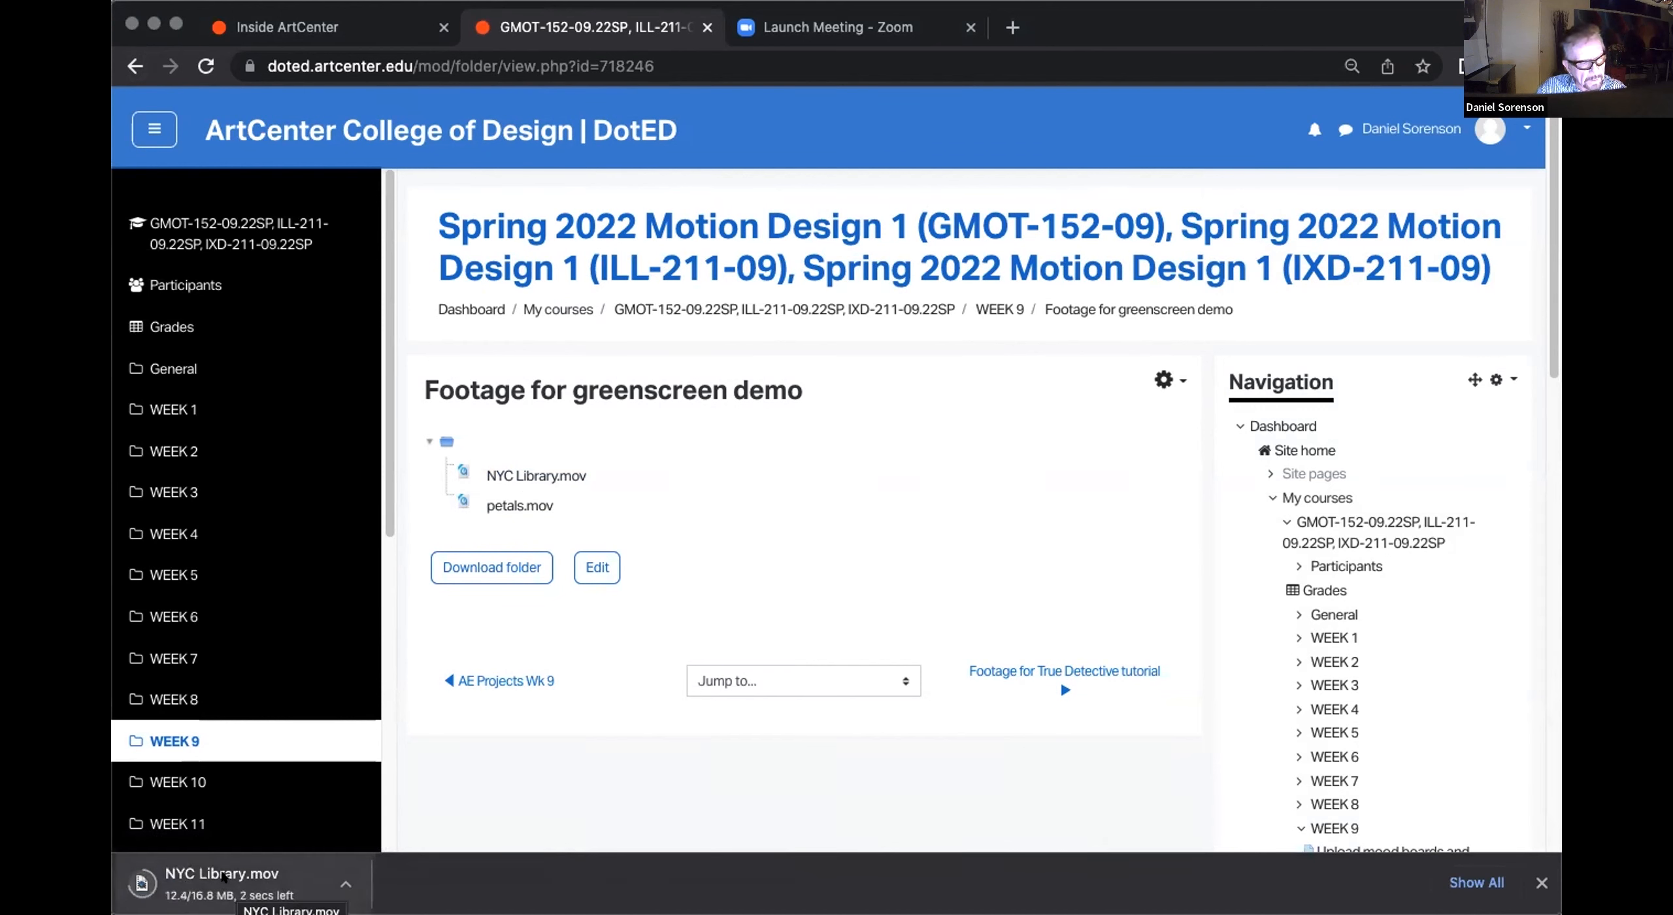
left_click(222, 879)
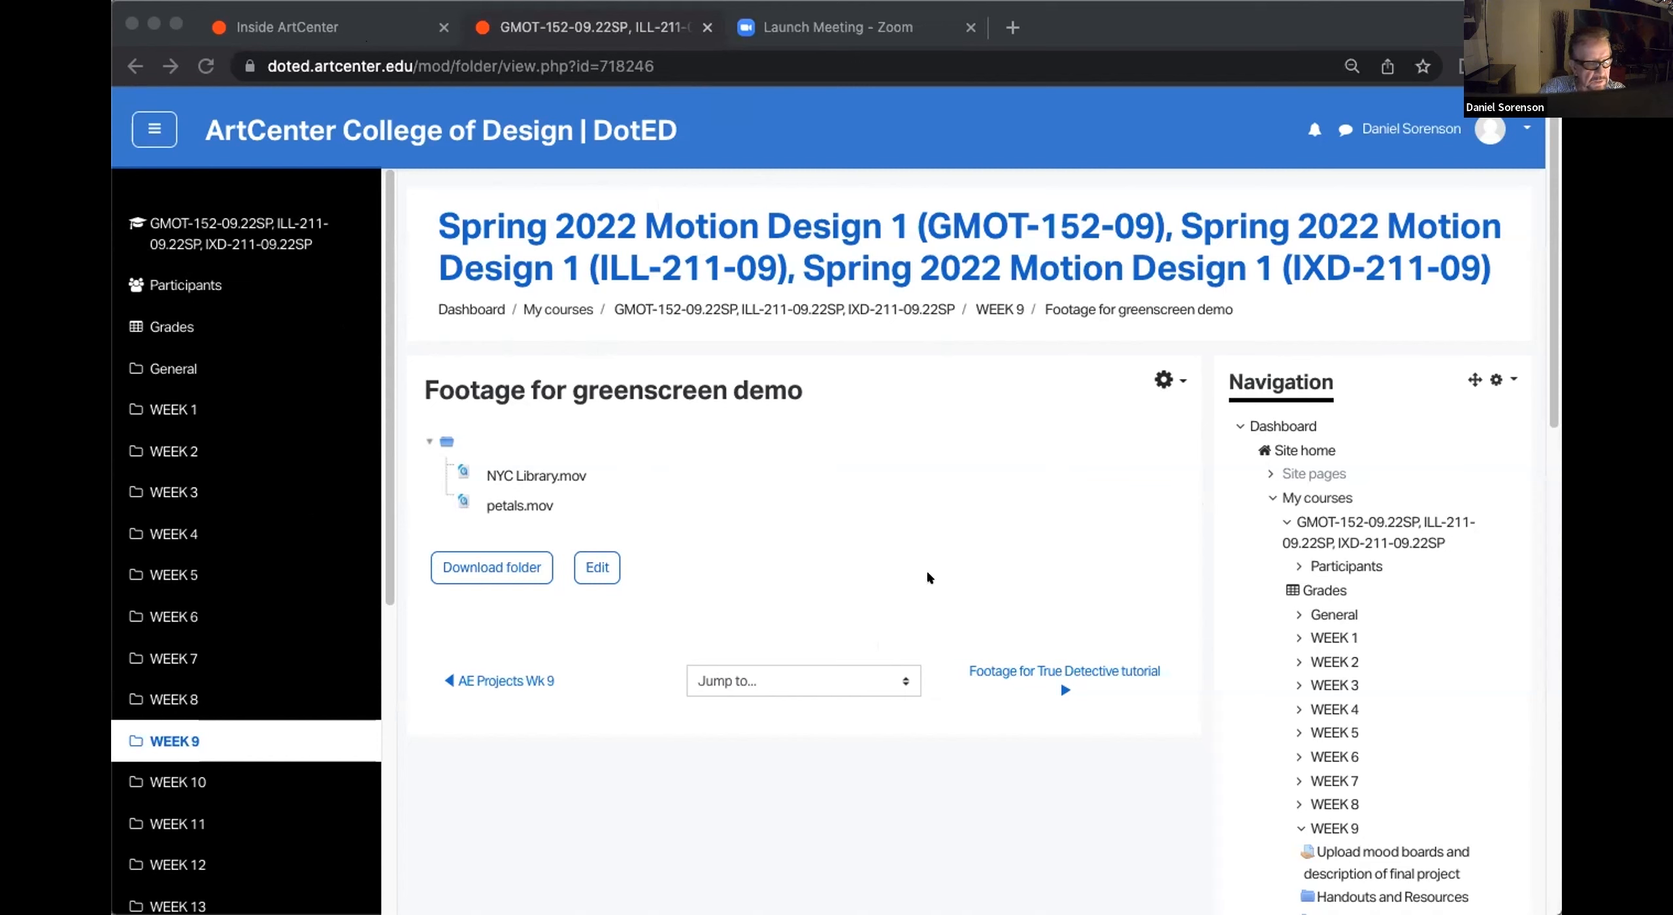
left_click_drag(927, 573, 400, 412)
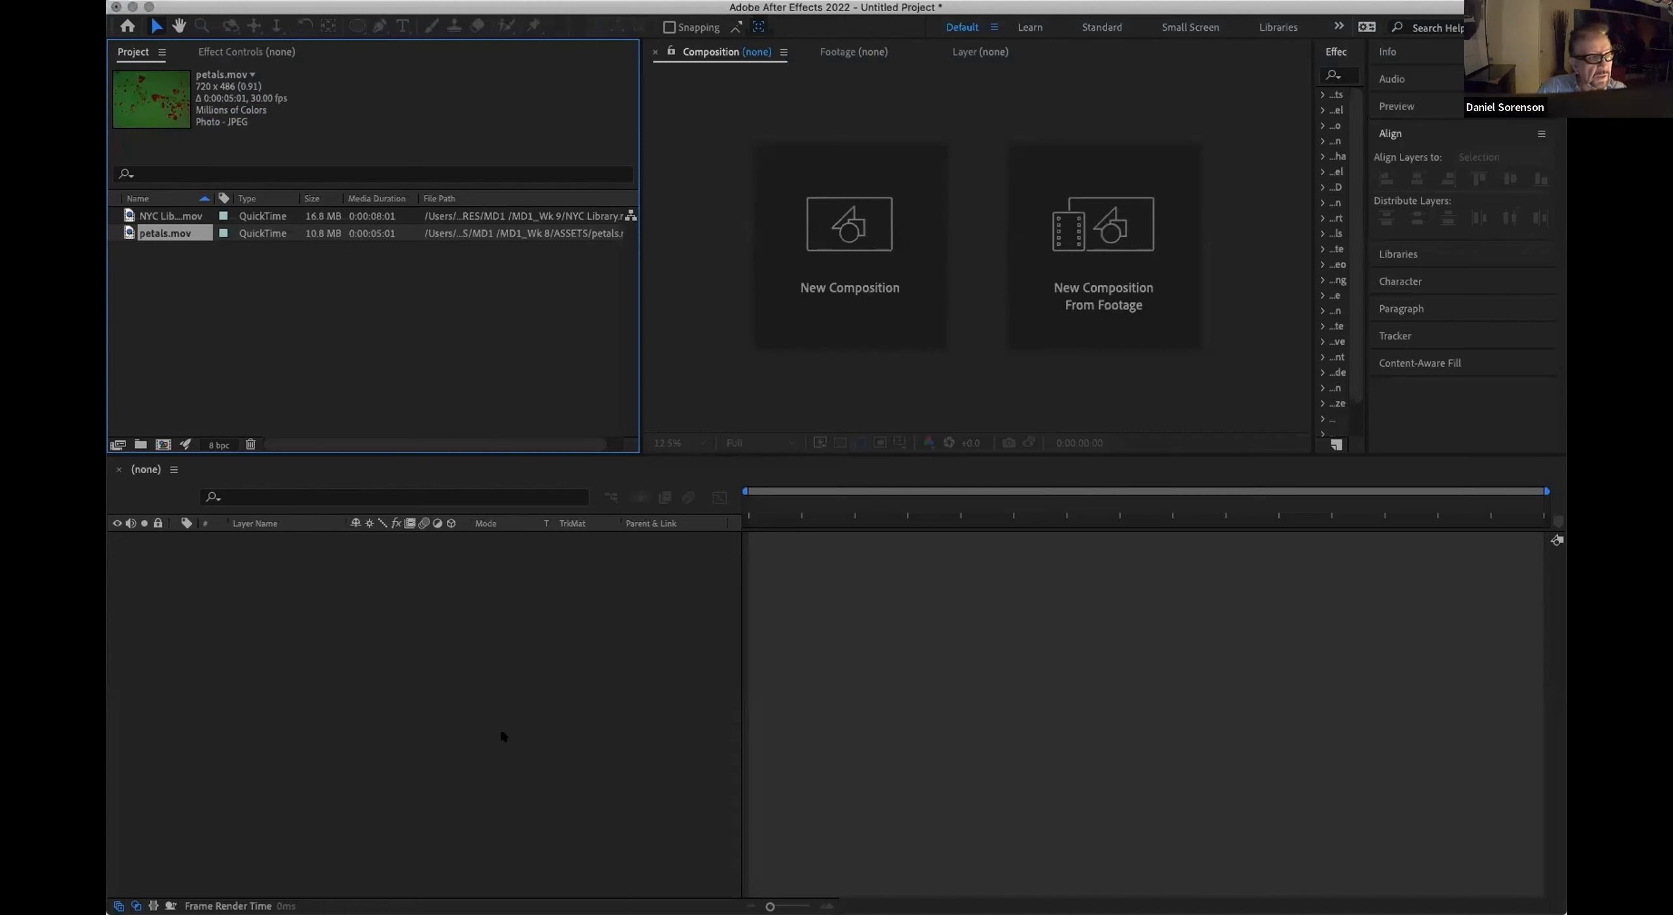
Step: In After Effects, create a composition from NYC Library.mov and add petals.mov as the layer above it
left_click(503, 737)
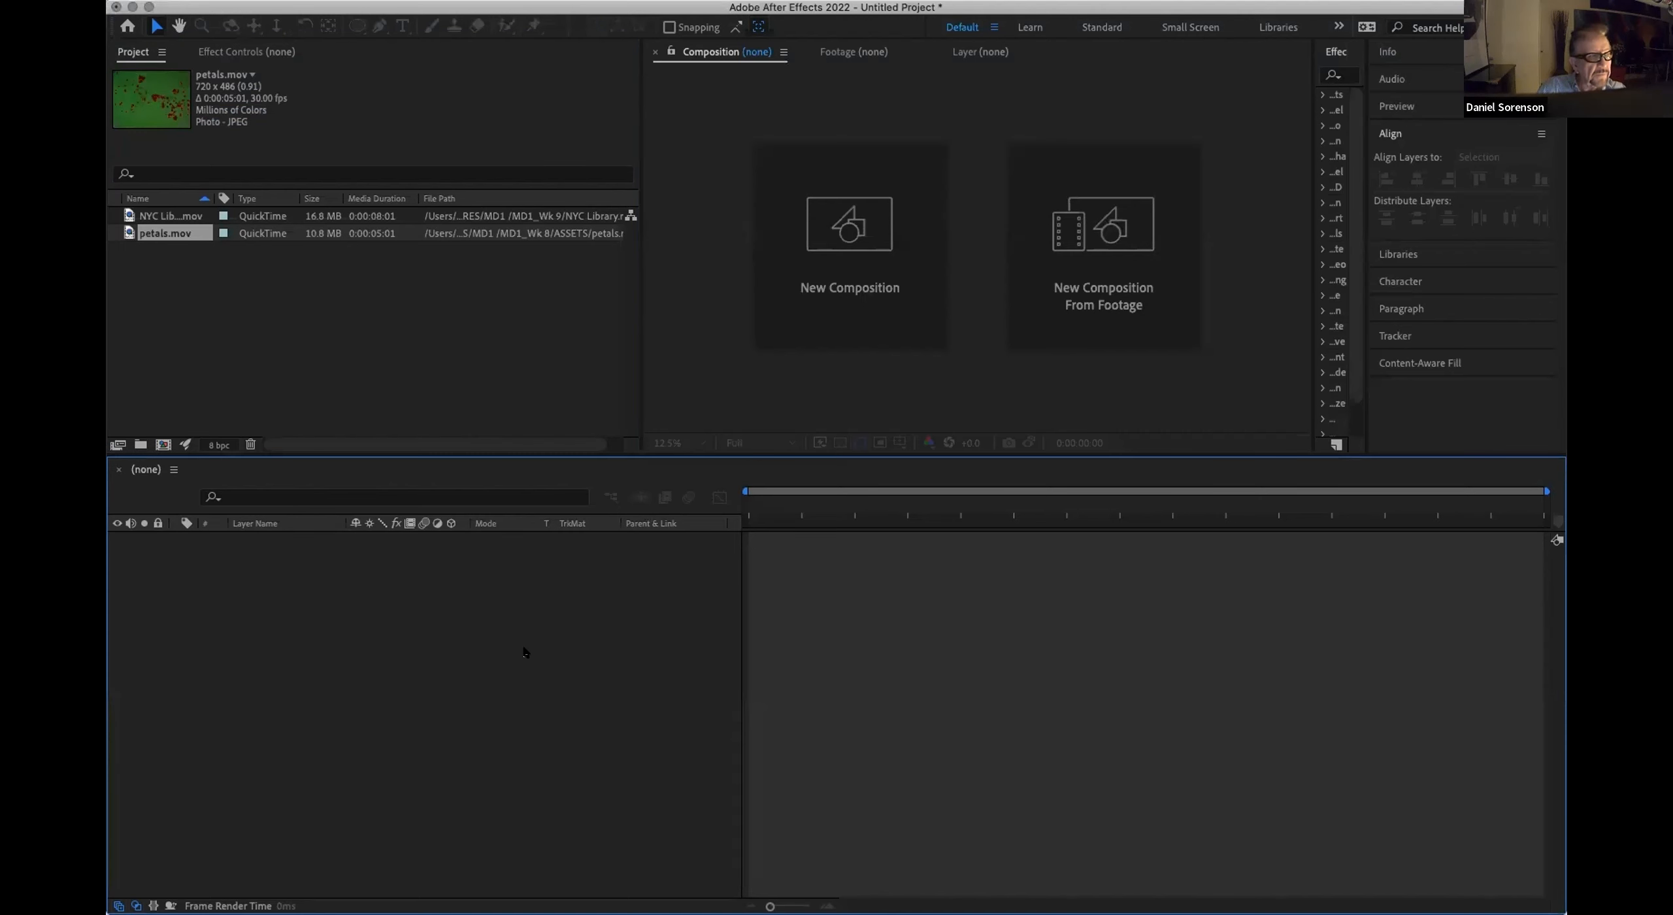
left_click(415, 257)
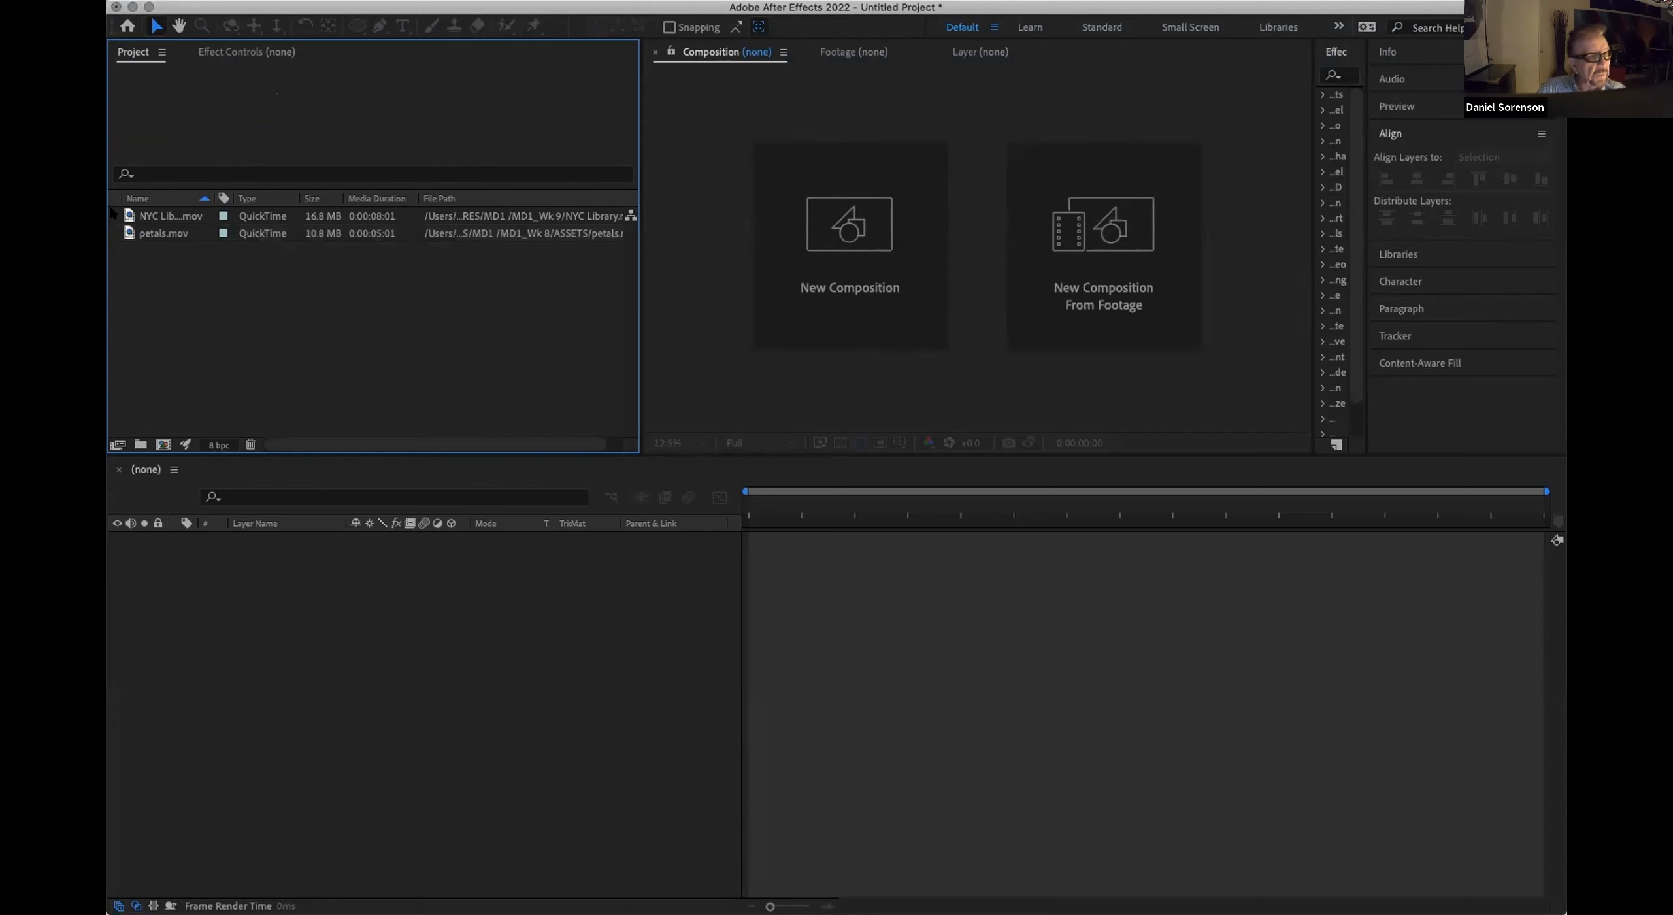
left_click_drag(129, 216, 162, 452)
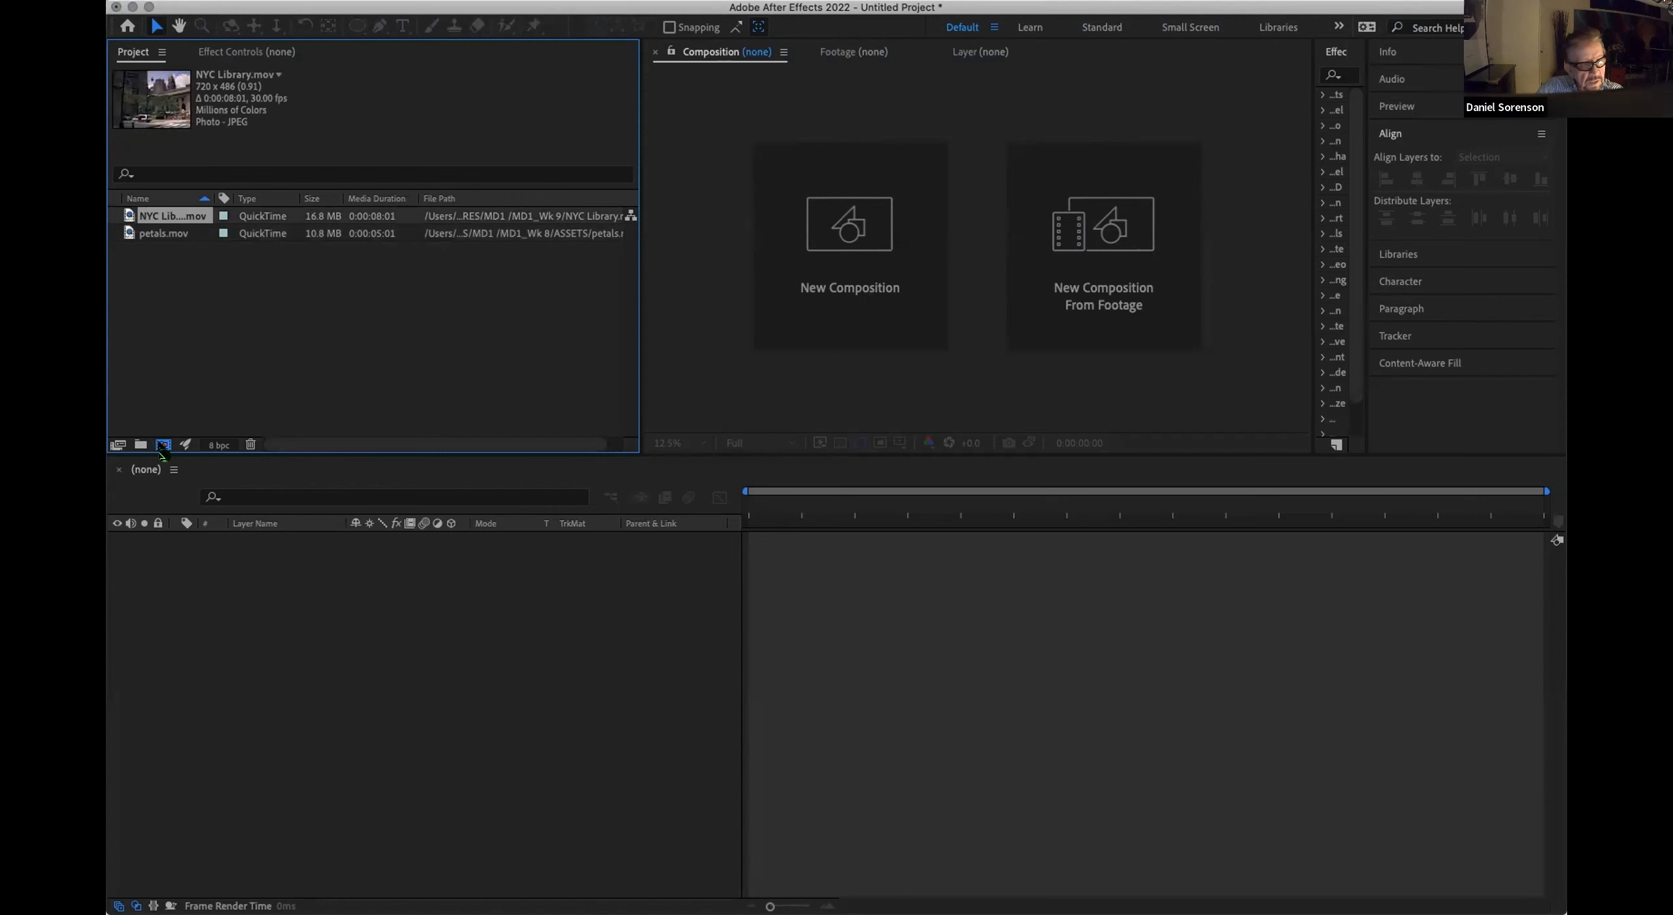
left_click_drag(162, 452, 162, 452)
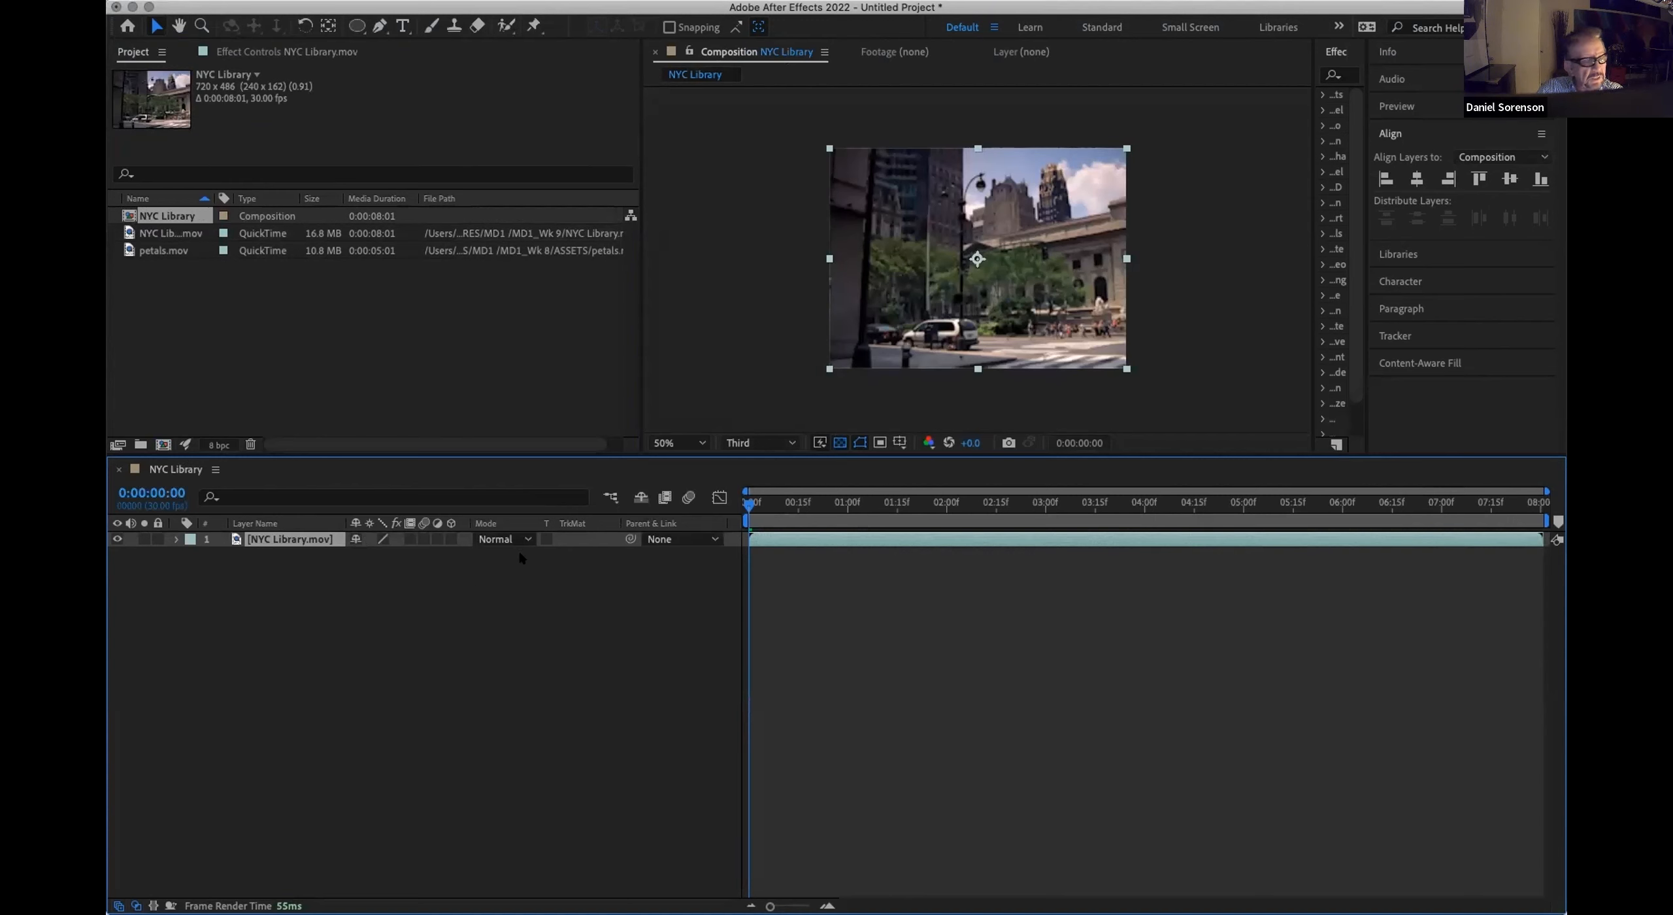
left_click_drag(146, 254, 218, 535)
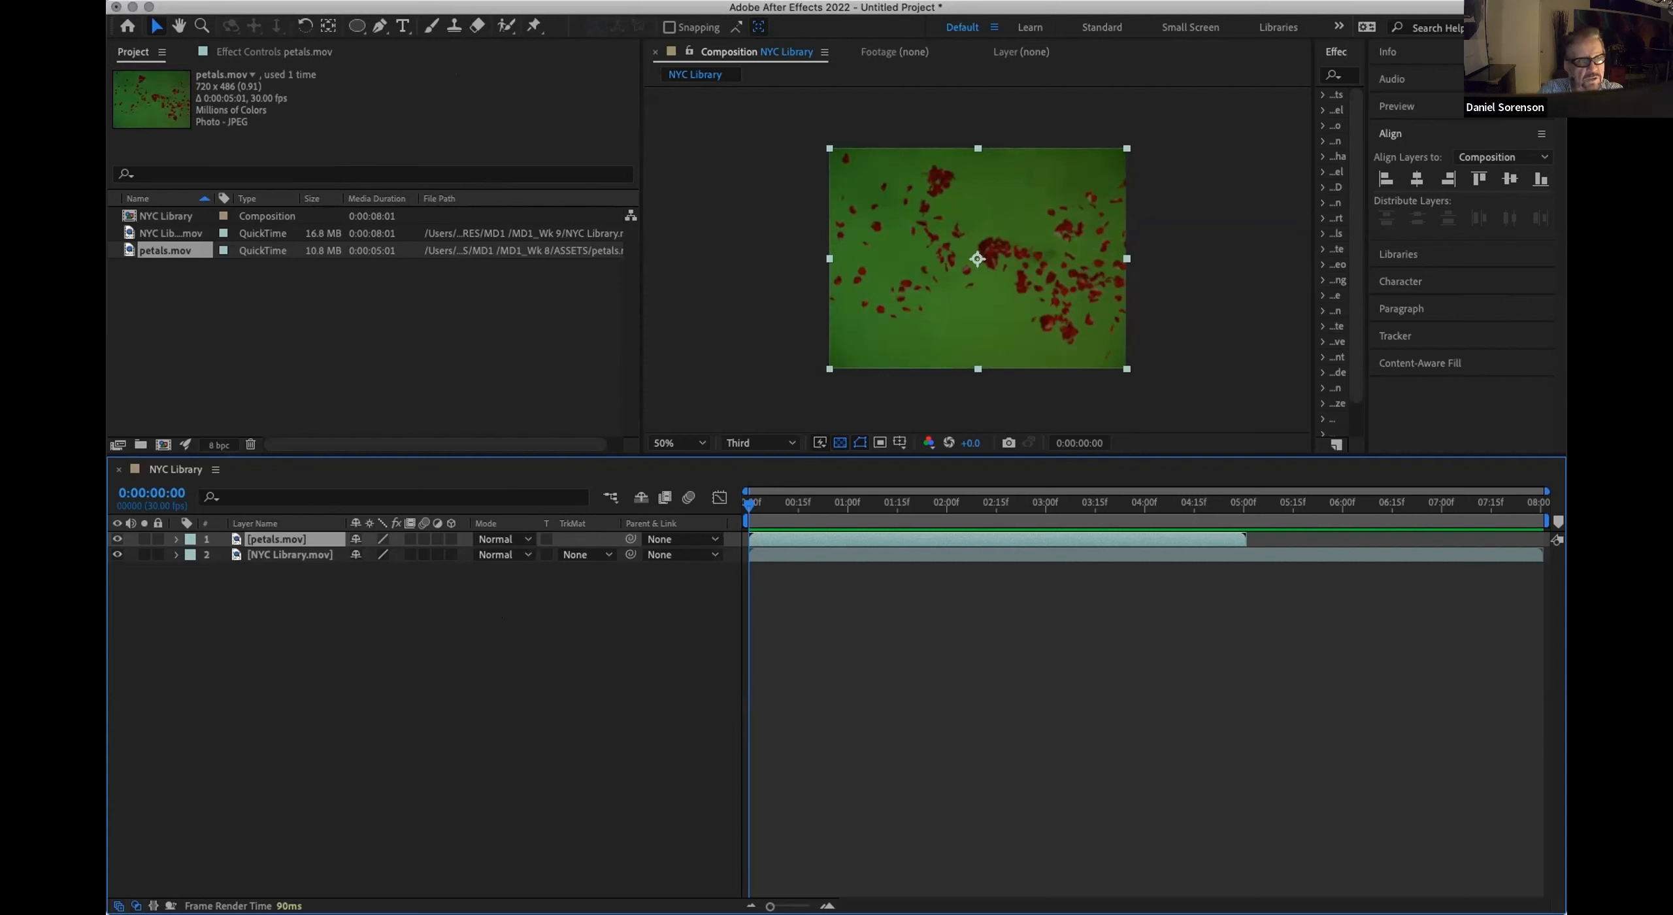
Step: Apply the Keylight (1.2) effect to the petals.mov layer and sample its green background as the Screen Colour
left_click(457, 1)
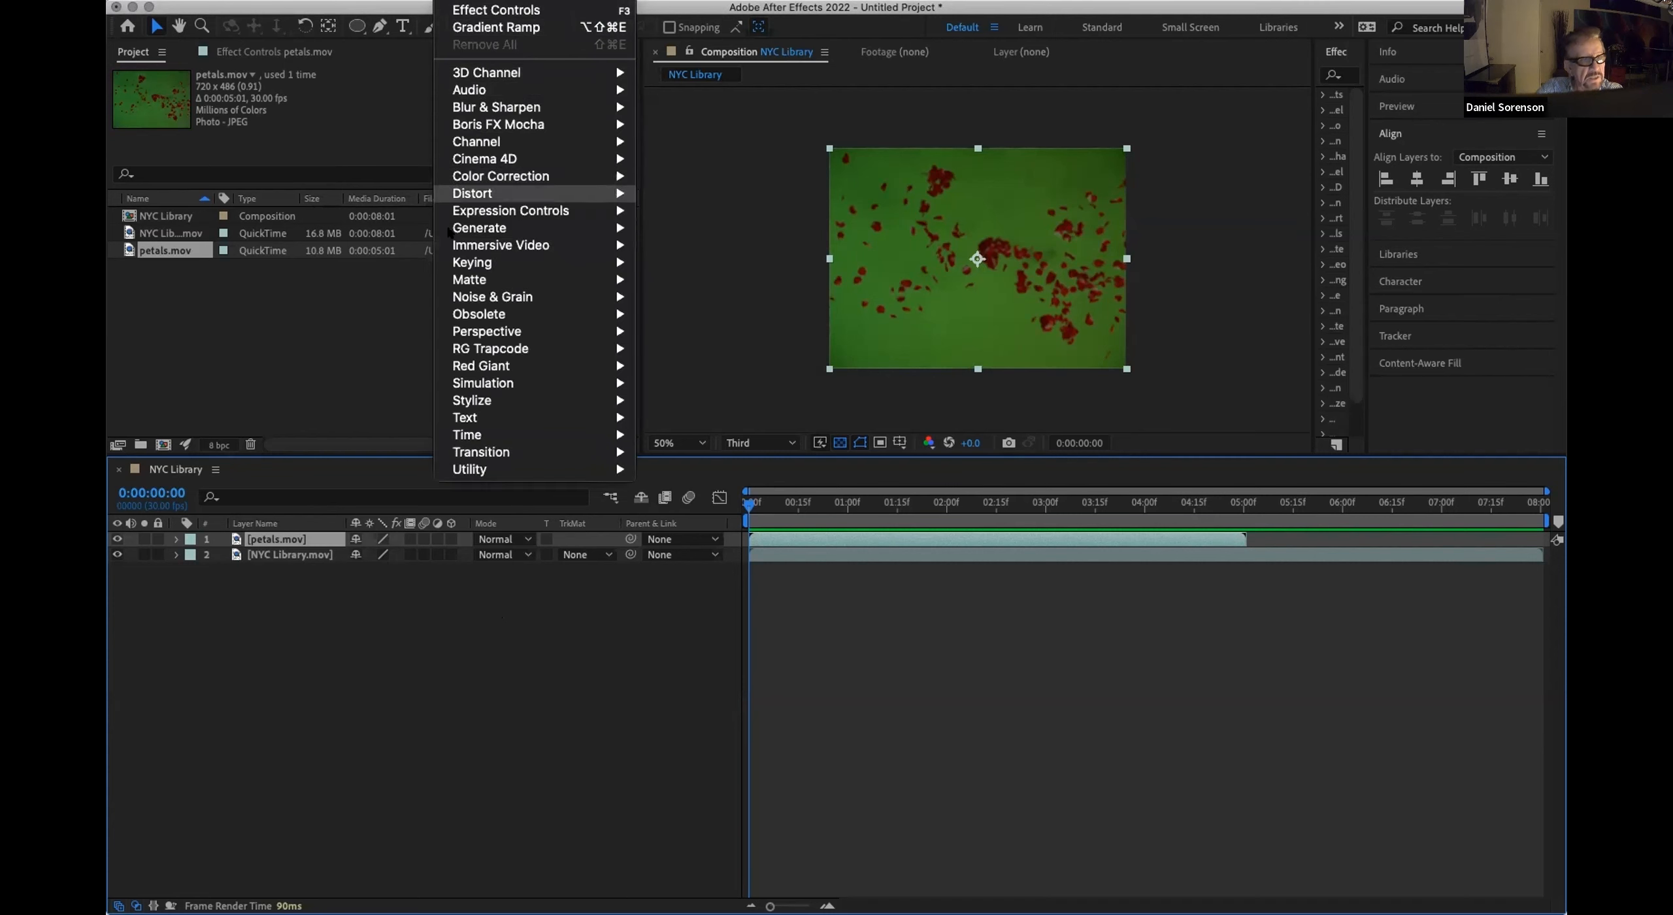
mouse_move(465, 262)
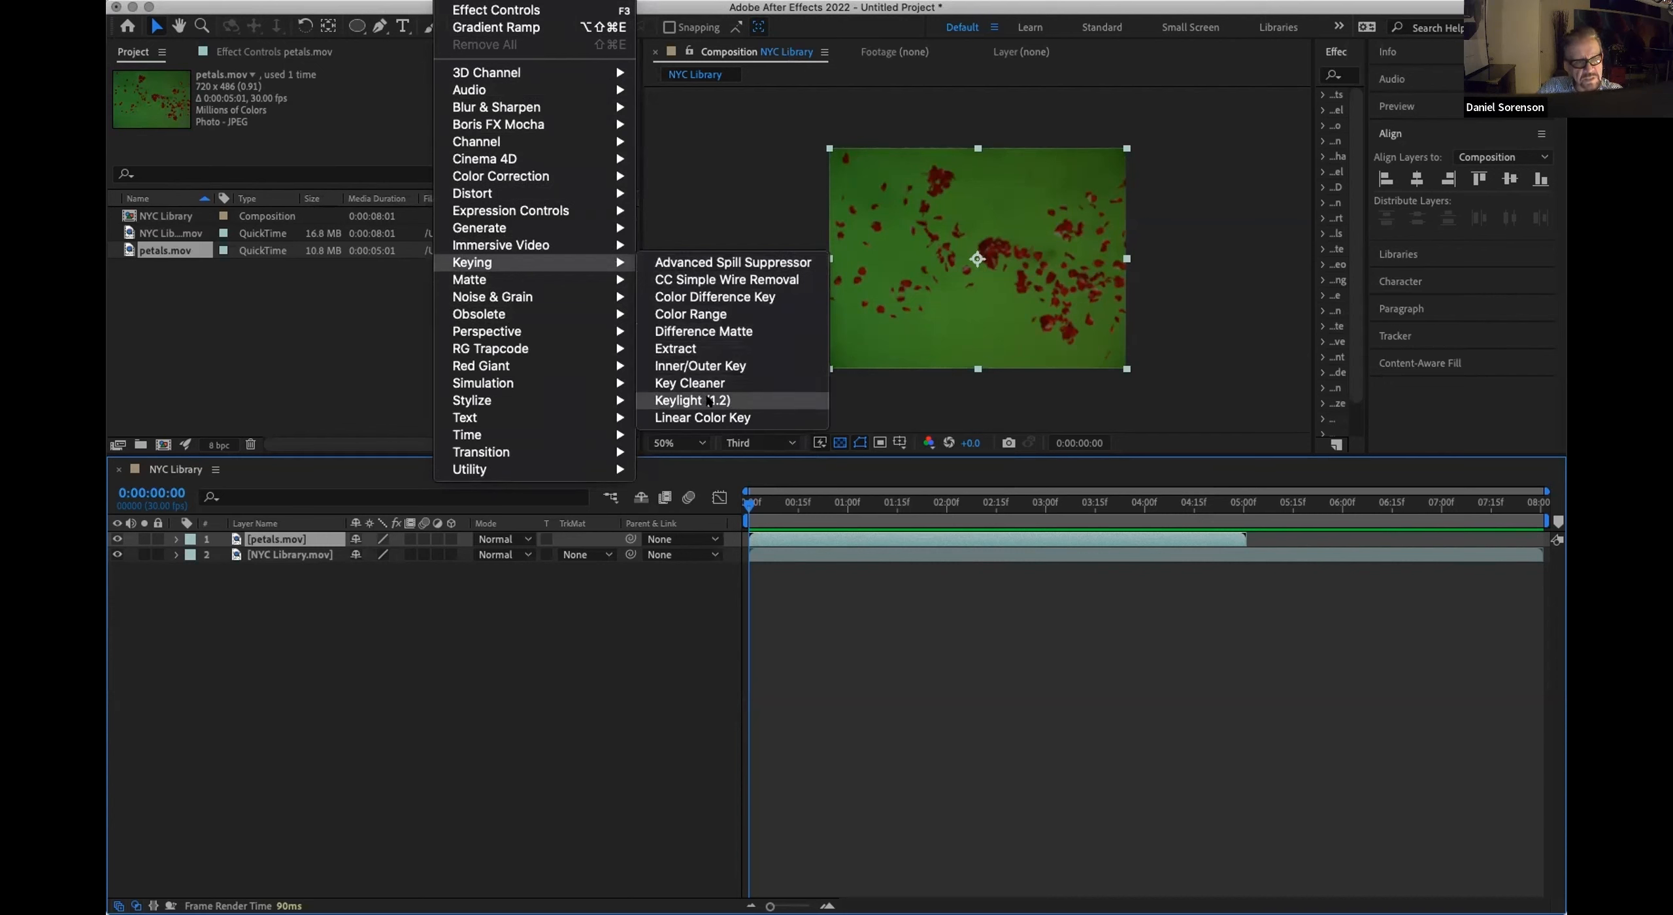
left_click(767, 400)
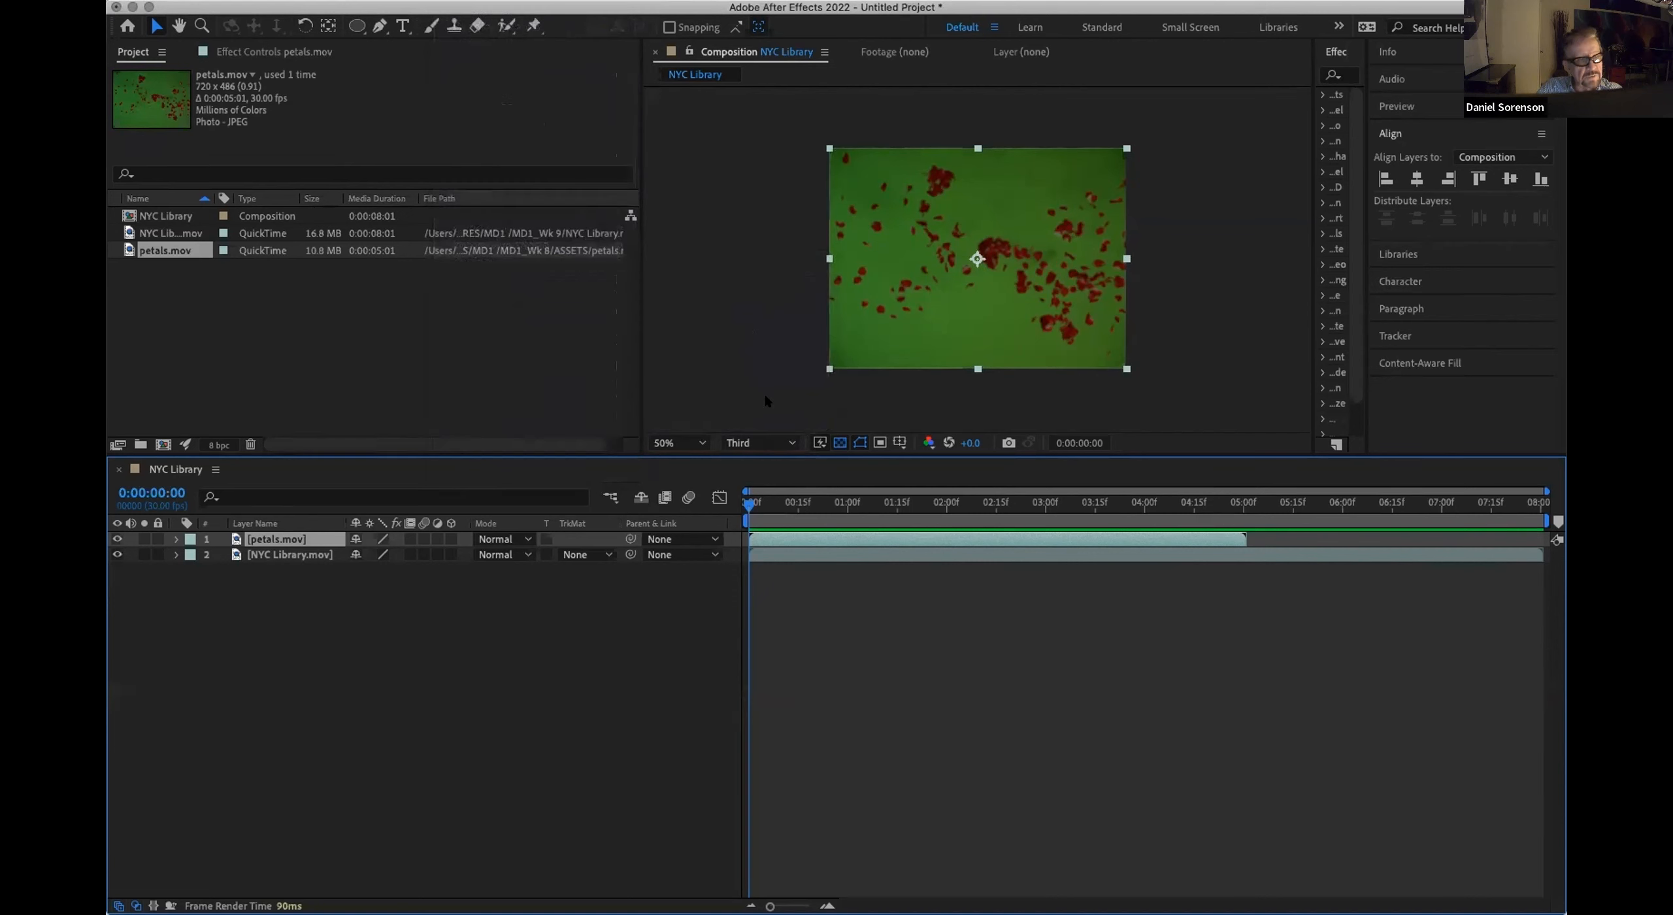
left_click(255, 52)
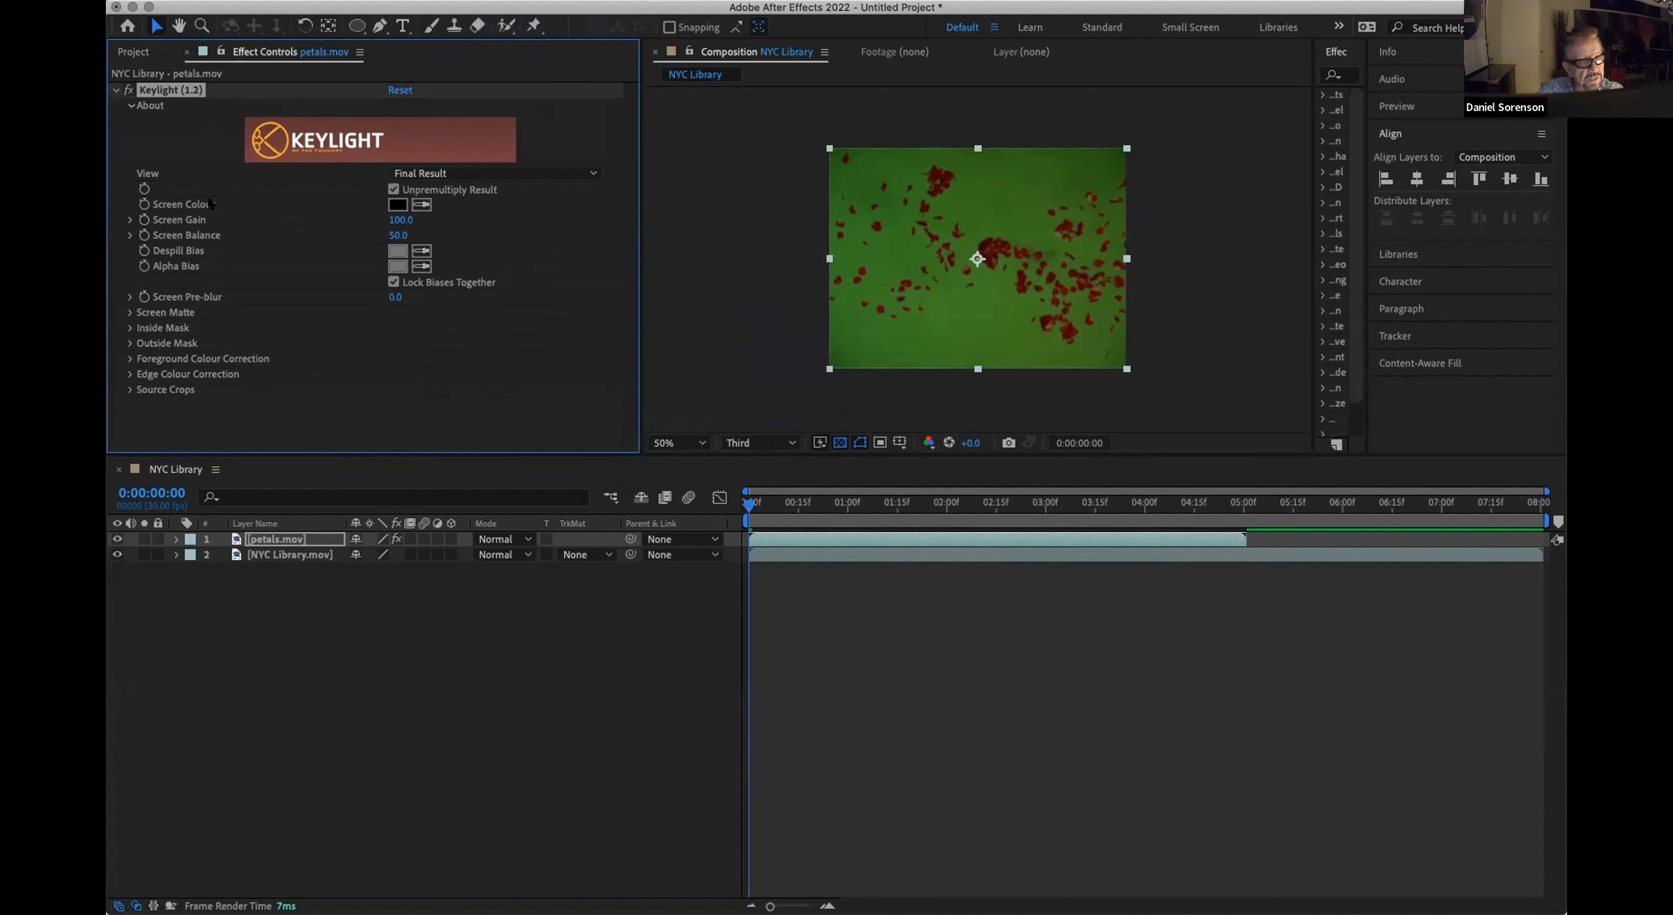
left_click(422, 204)
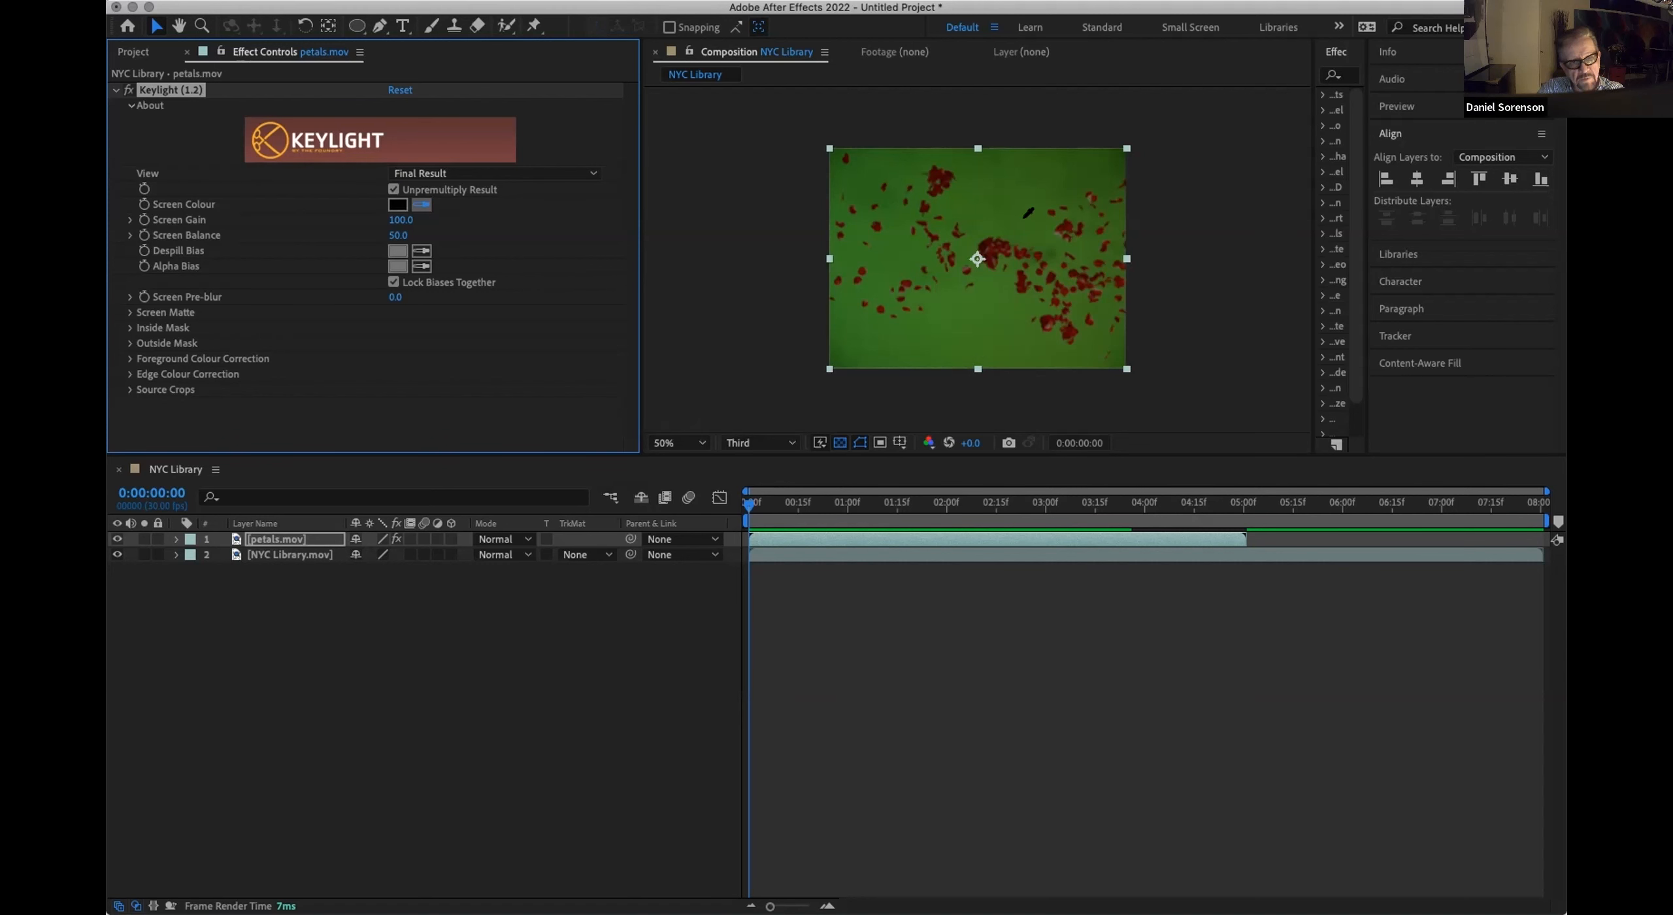
left_click(1017, 222)
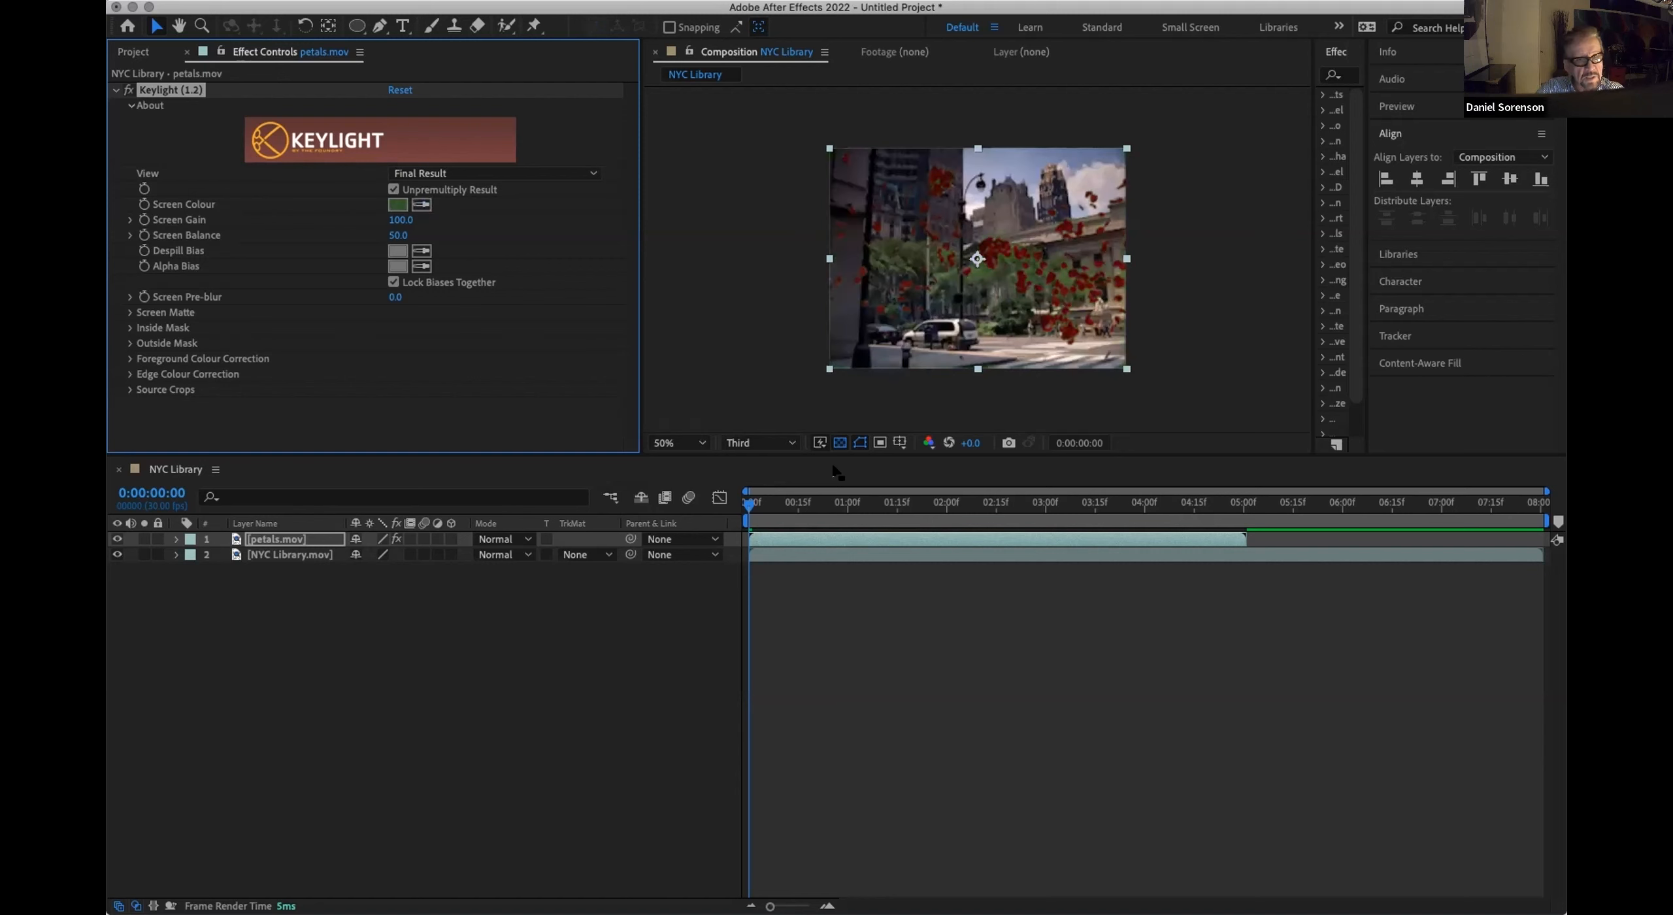
Step: Move the current time to 0:00:01:17, hide the NYC Library.mov layer and show the composition at 100%
left_click_drag(749, 503, 904, 528)
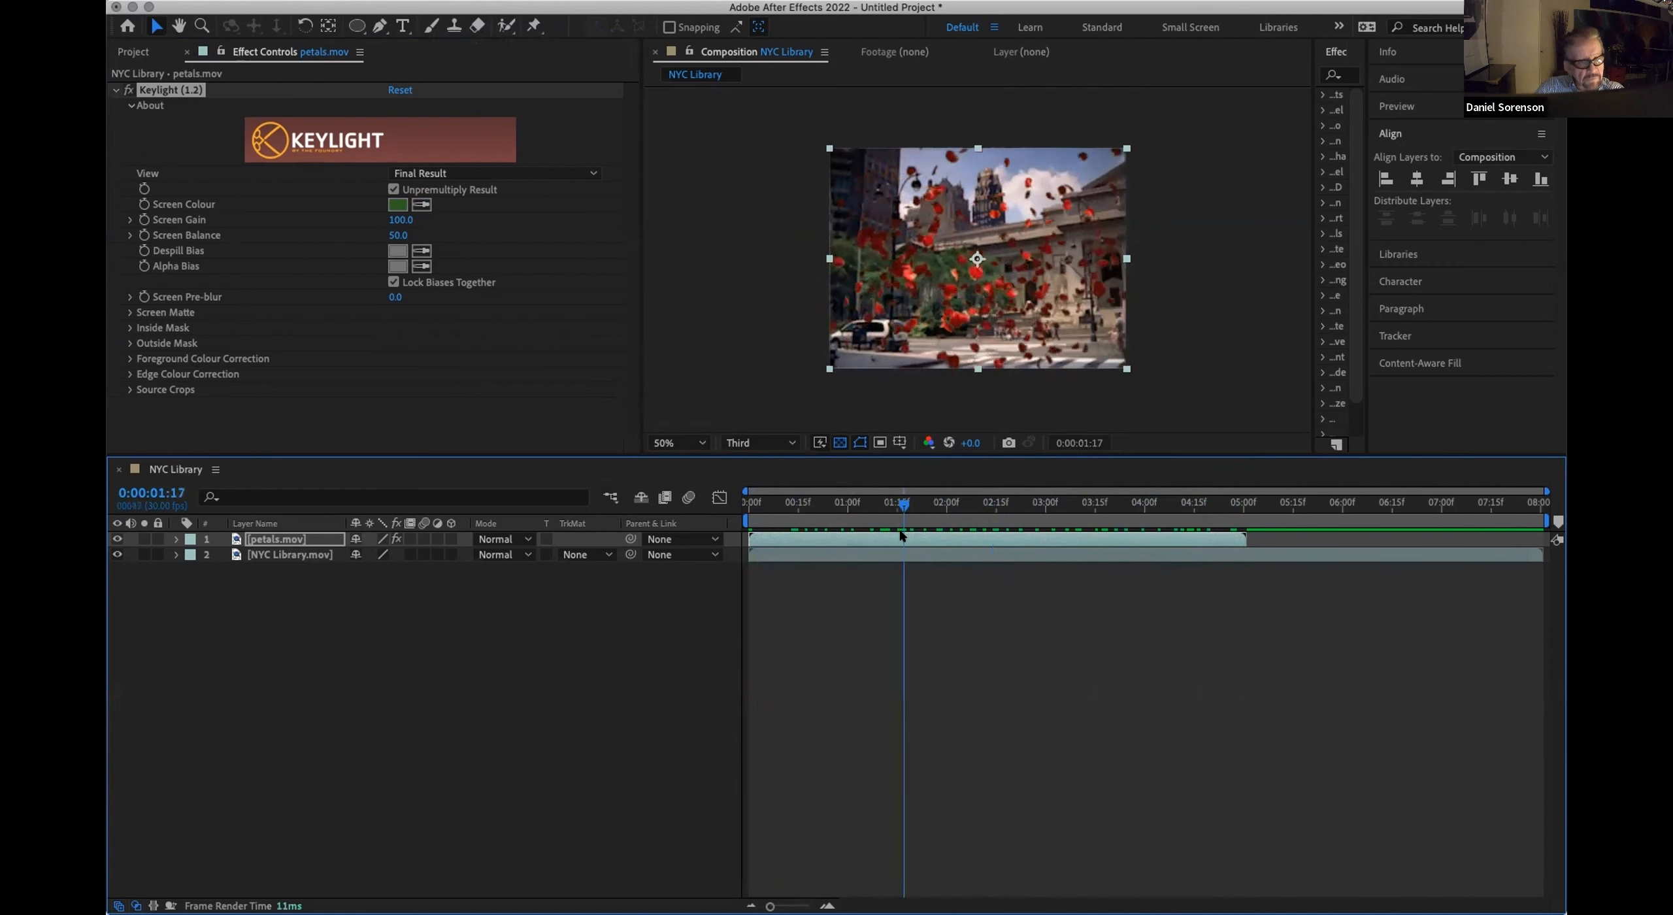
left_click(116, 555)
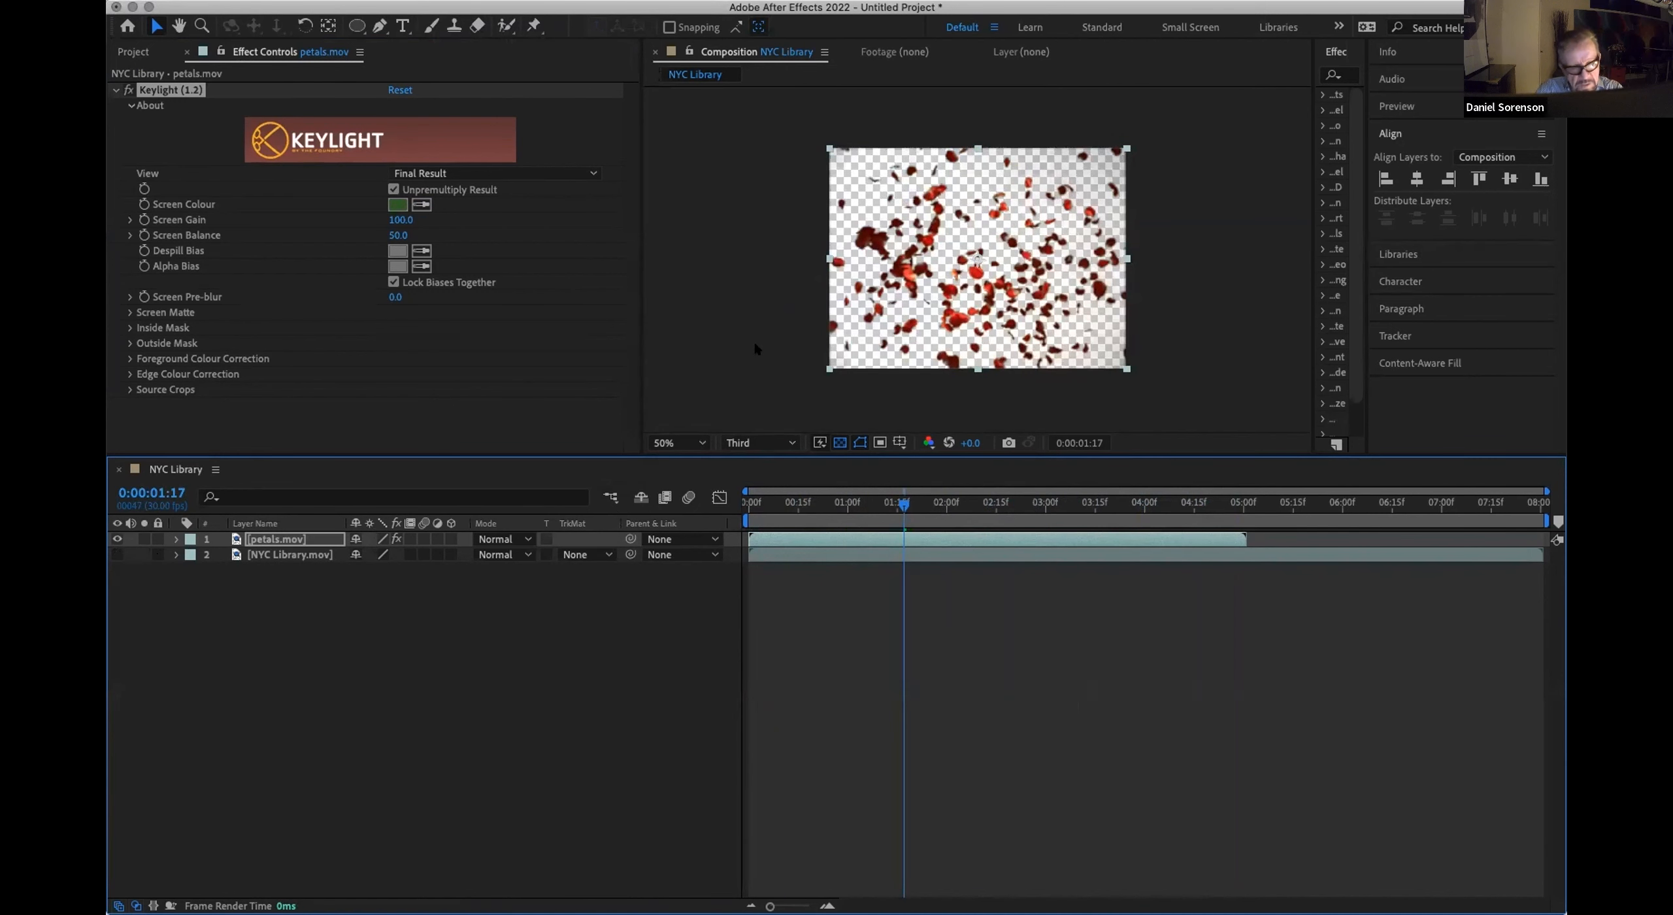
key("slash")
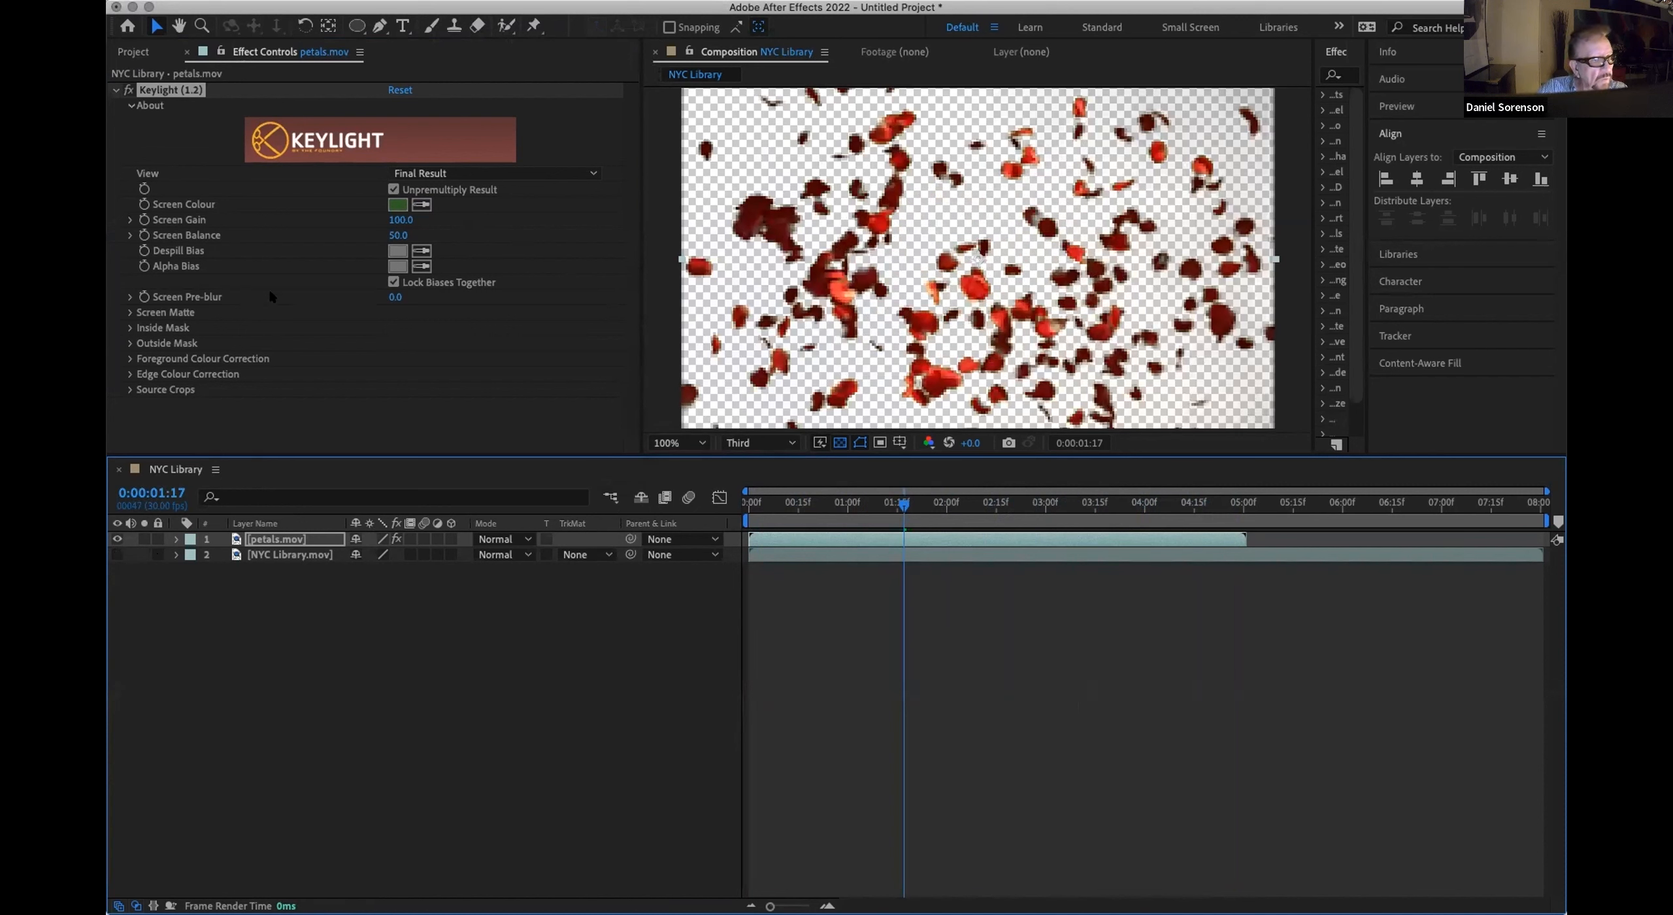
Step: Set the Keylight view to Screen Matte and the Screen Softness to 1.9
left_click(130, 312)
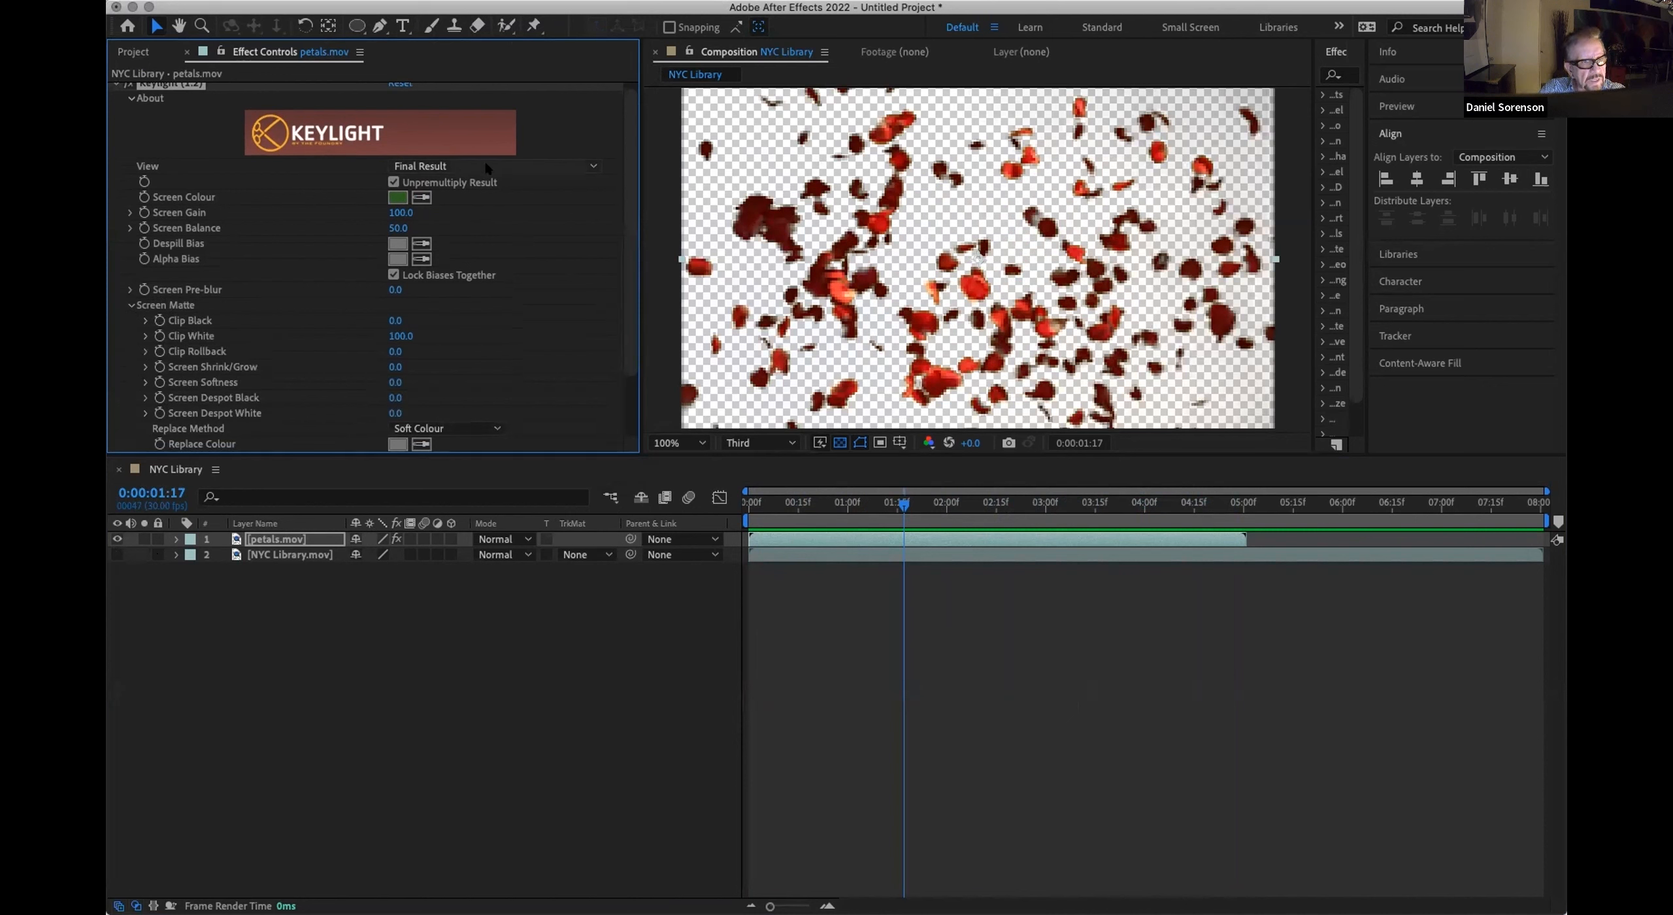
left_click(590, 167)
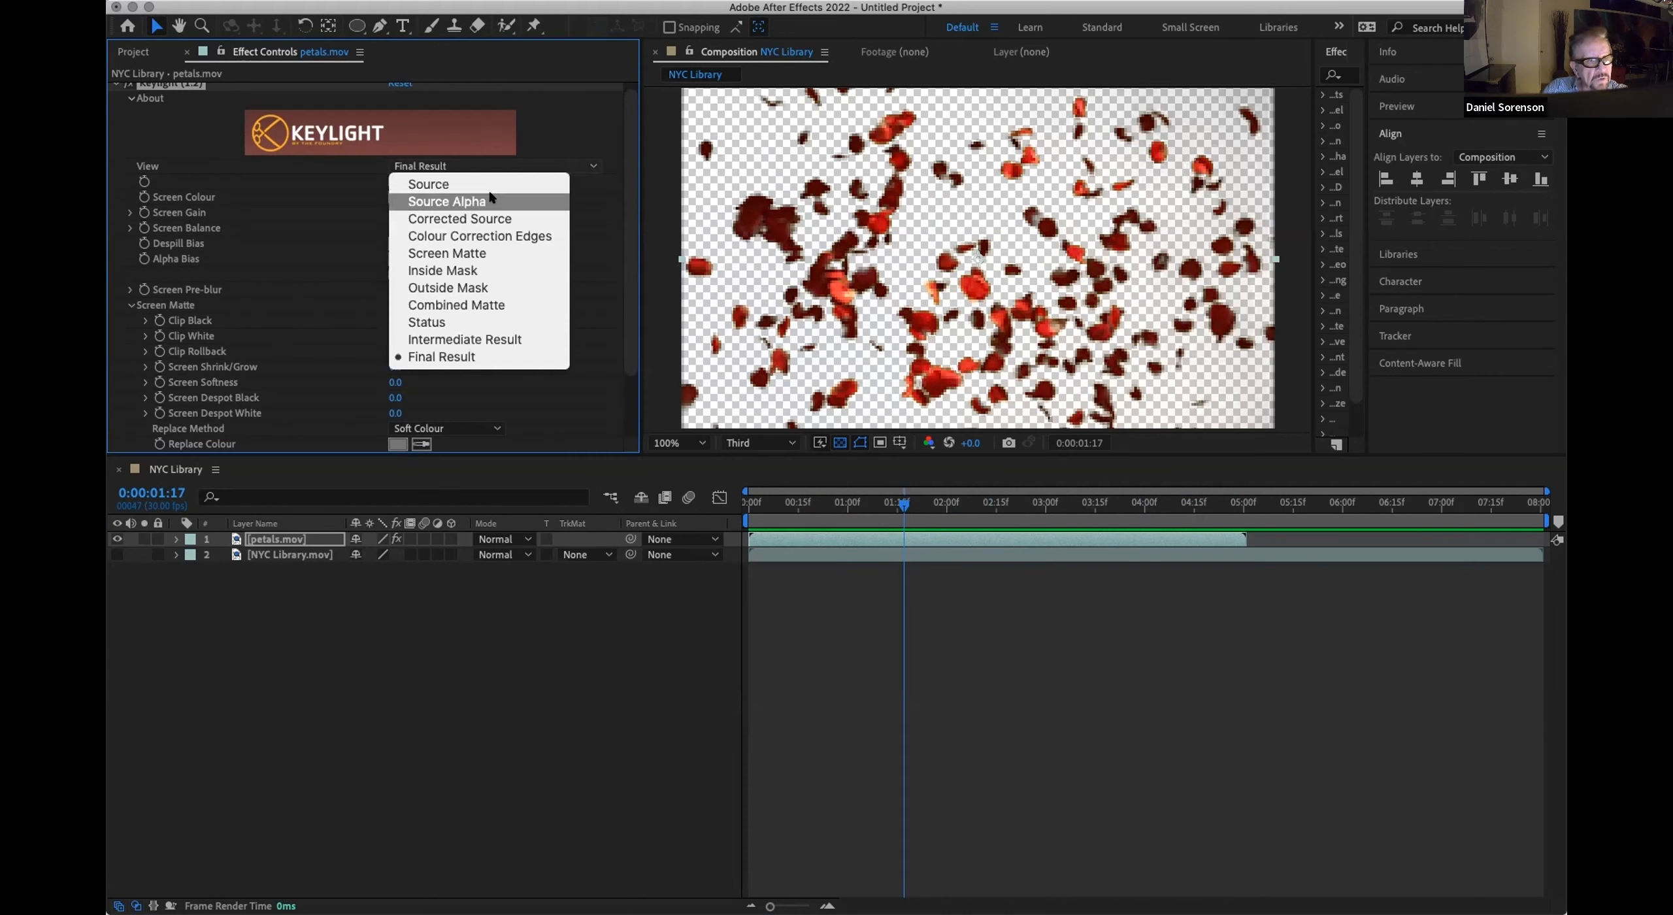
left_click(476, 253)
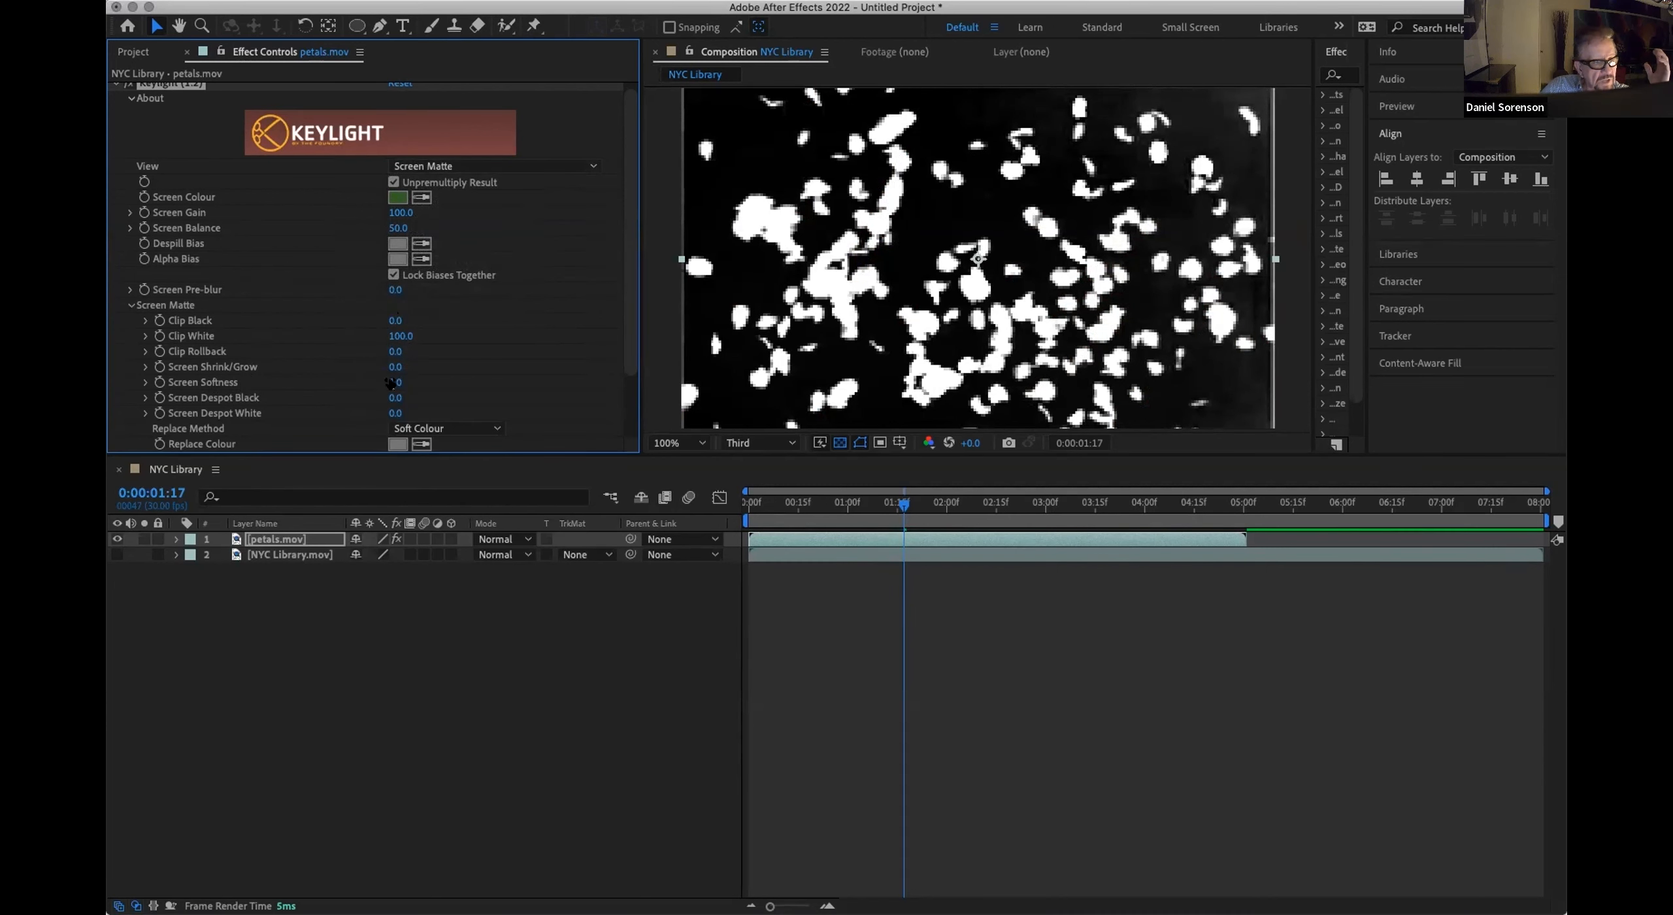
left_click_drag(395, 383, 408, 380)
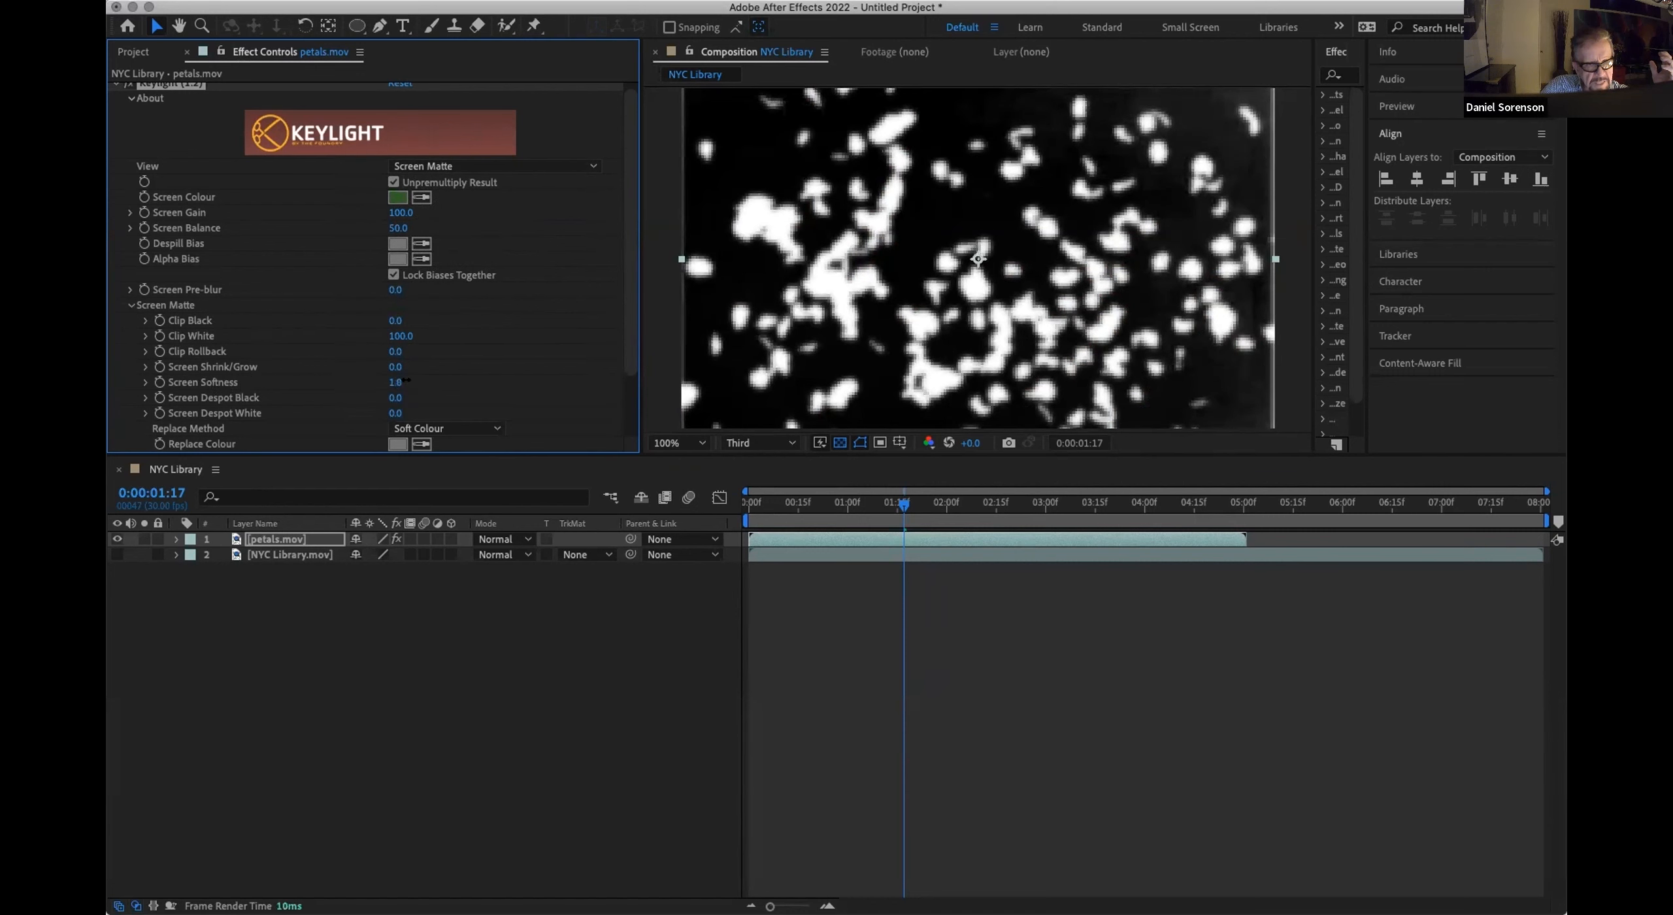
left_click_drag(406, 379, 408, 379)
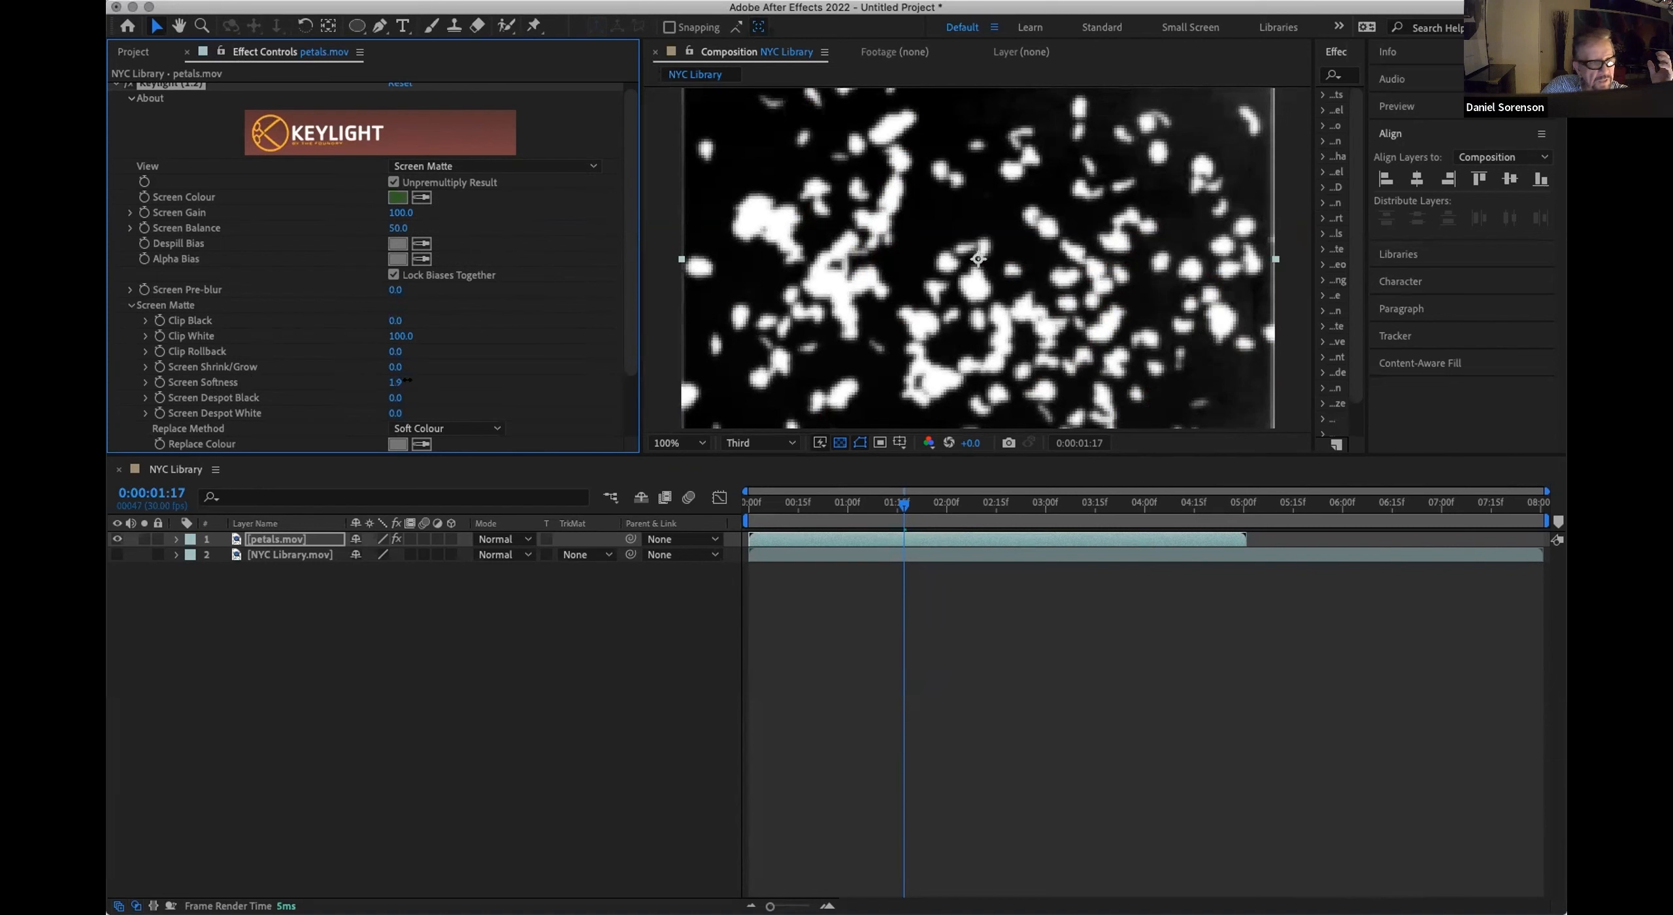
Step: Examine Keylight's Edge Colour Correction settings, including the Edge Colour Suppression options
scroll(503, 363, "down", 2)
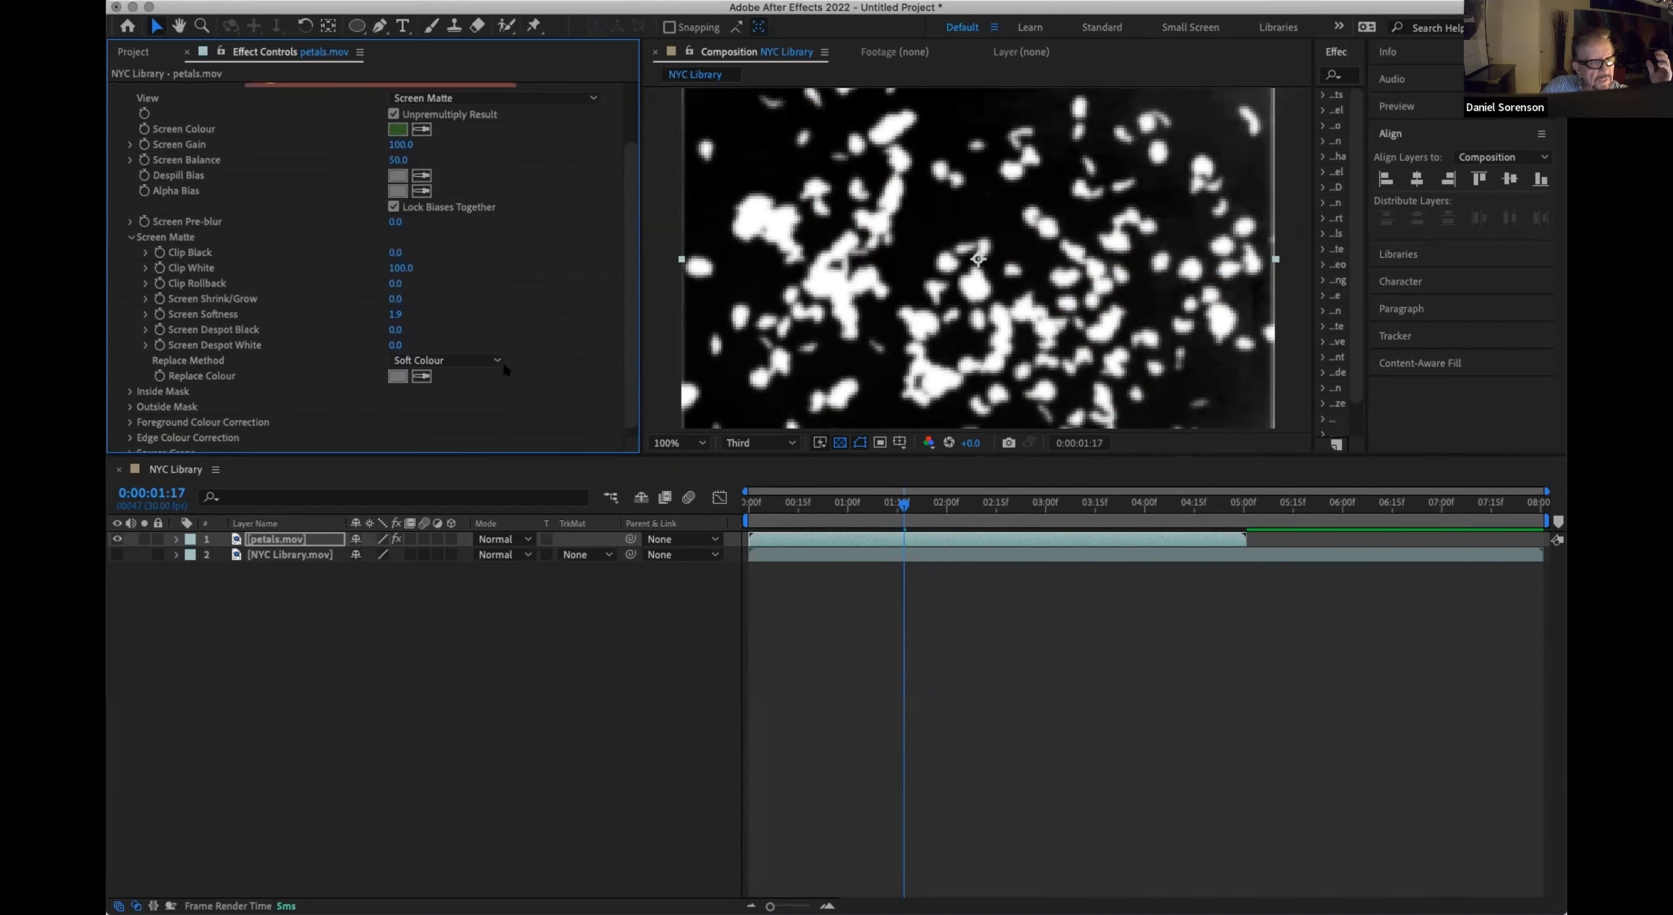
scroll(503, 365, "down", 1)
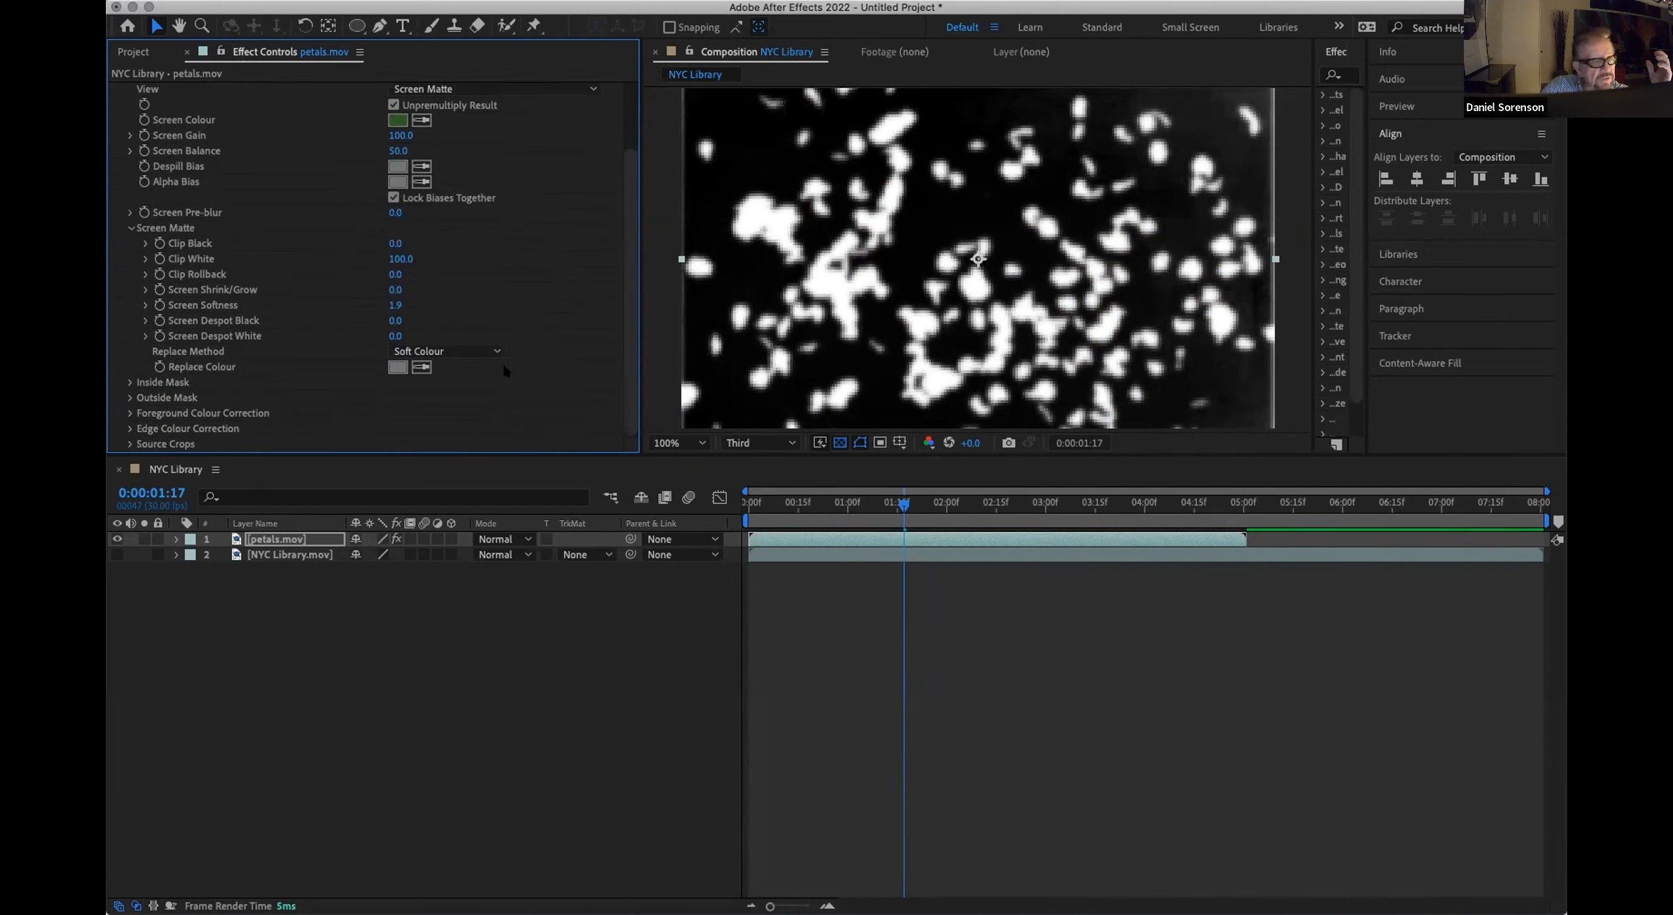
left_click(131, 428)
scroll(297, 426, "down", 4)
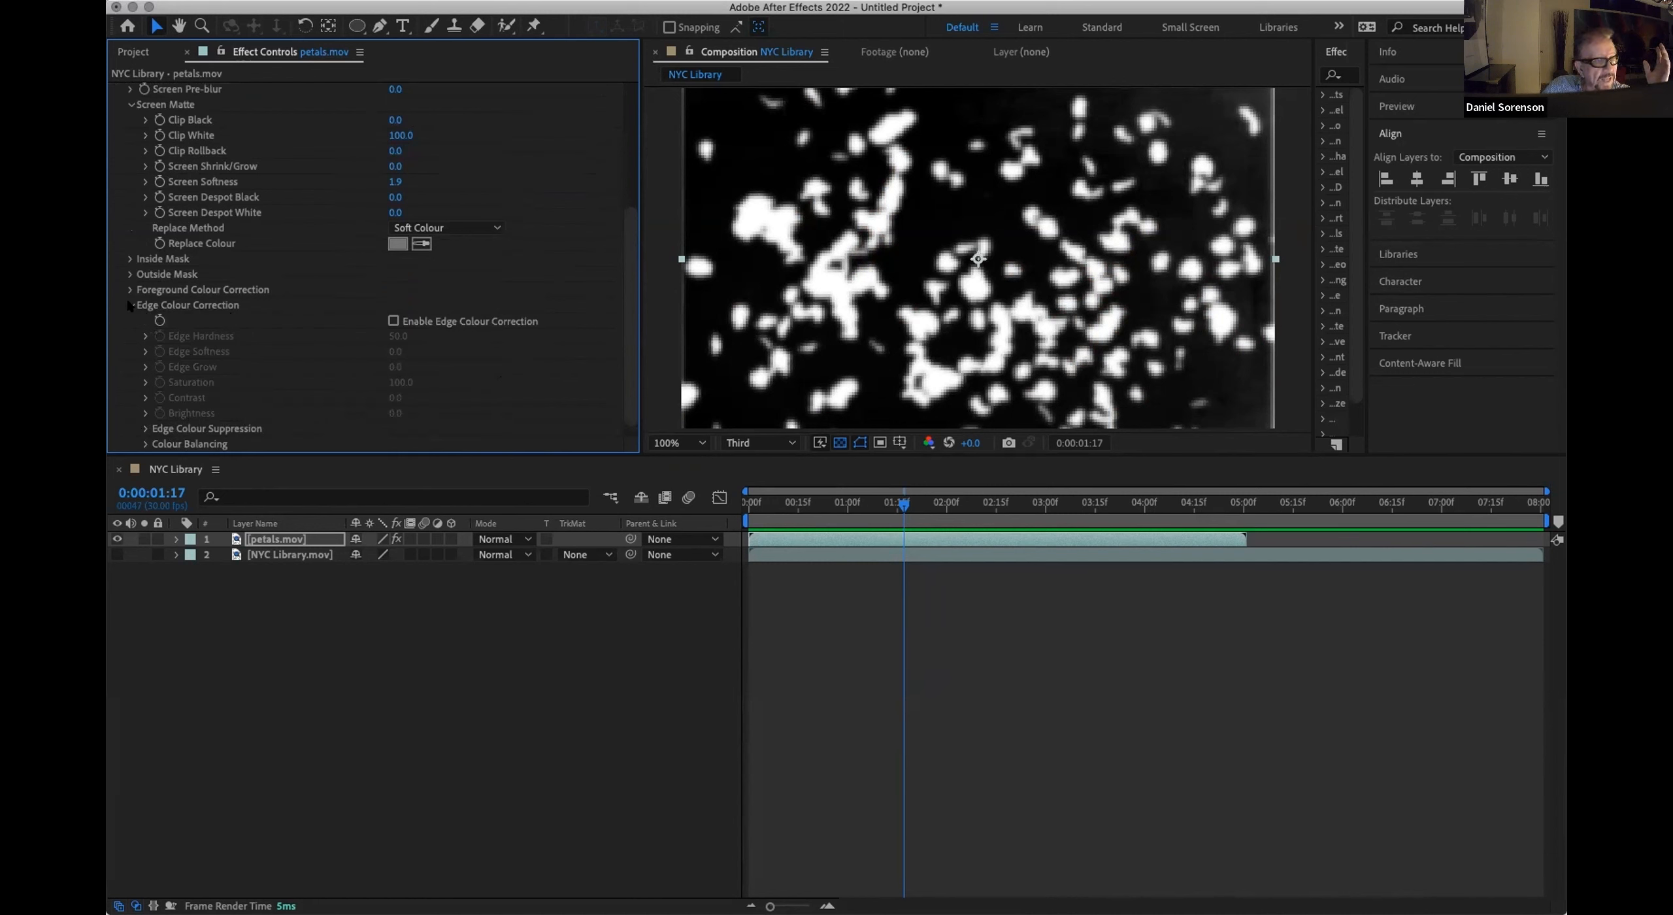
left_click(143, 428)
scroll(373, 415, "down", 1)
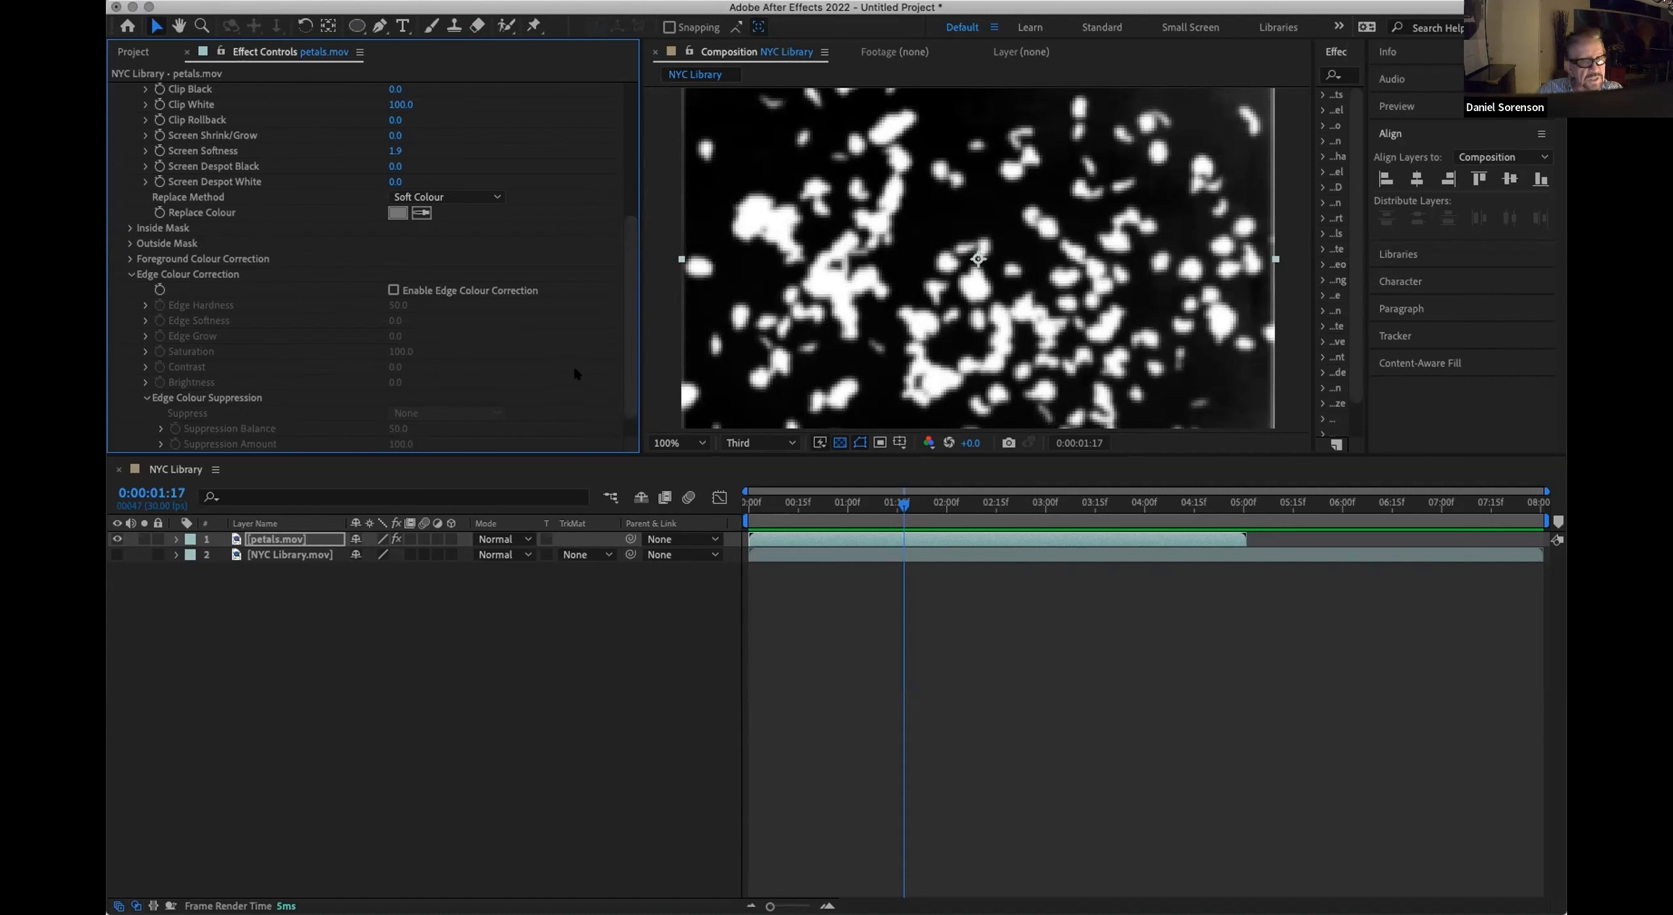
left_click_drag(634, 371, 634, 387)
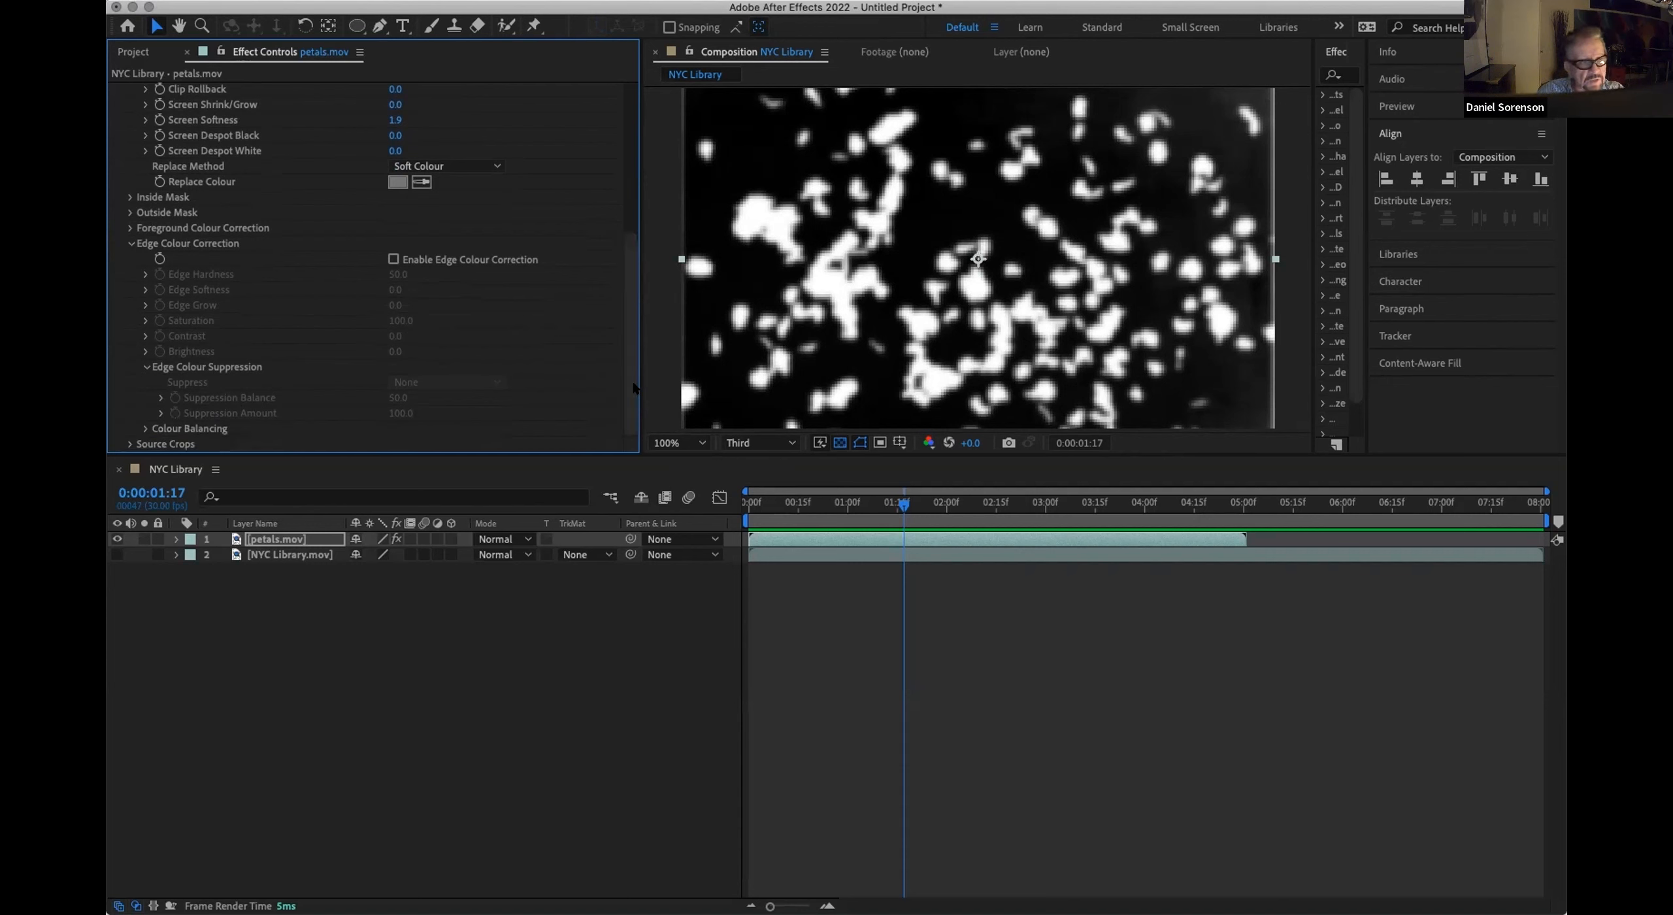
left_click_drag(634, 386, 633, 215)
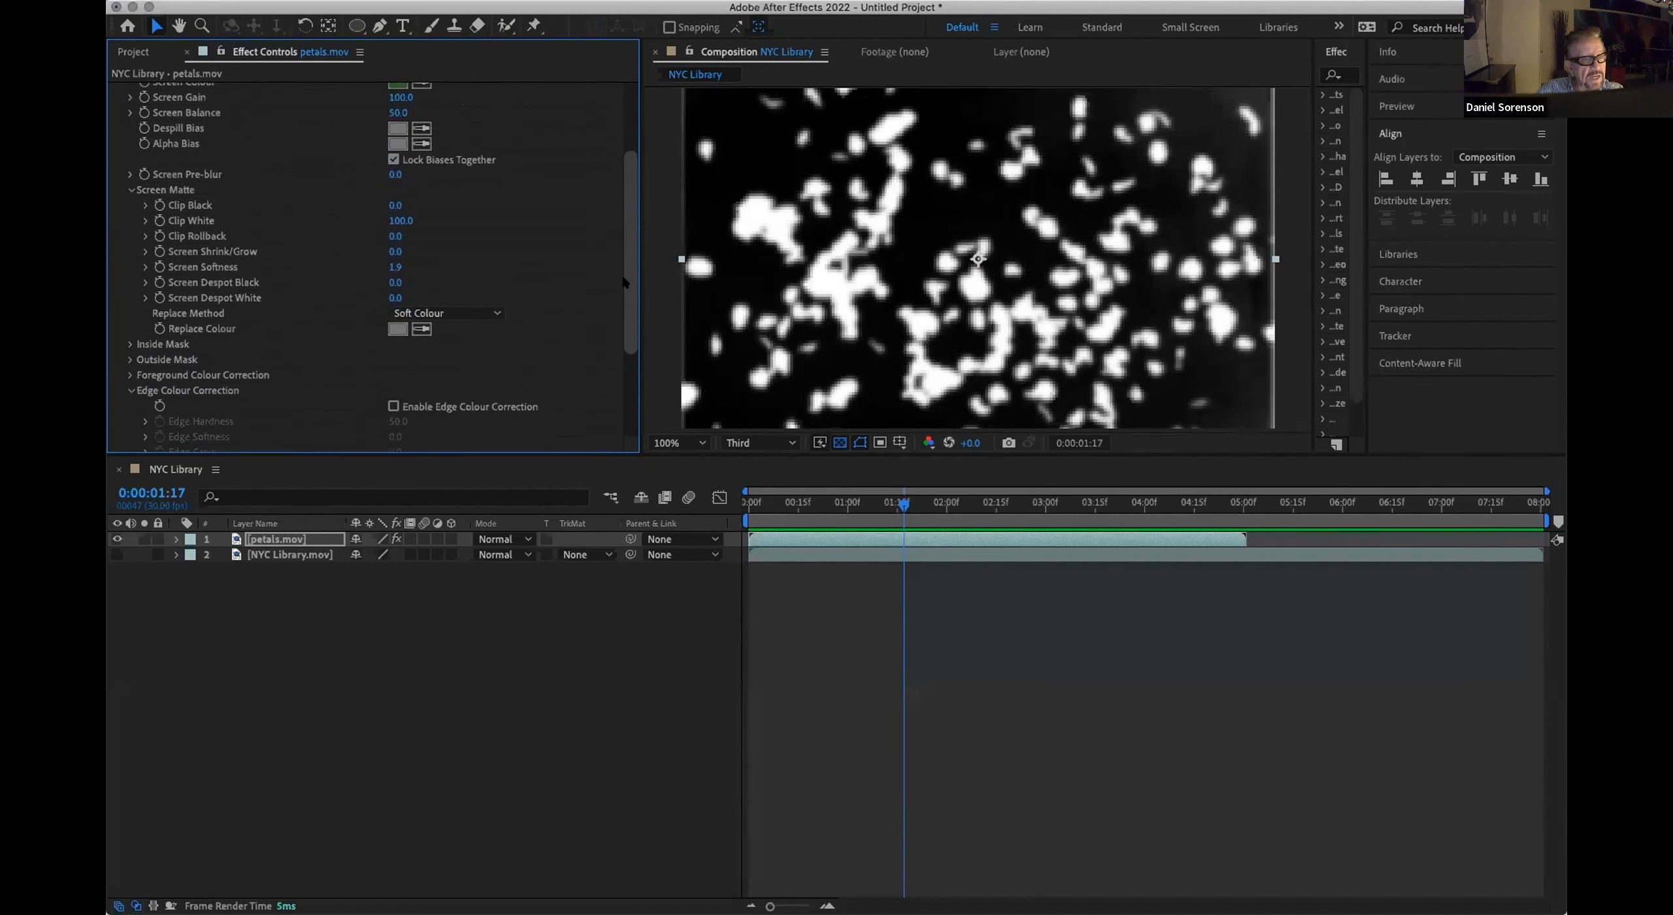
scroll(624, 238, "up", 5)
left_click_drag(625, 238, 629, 228)
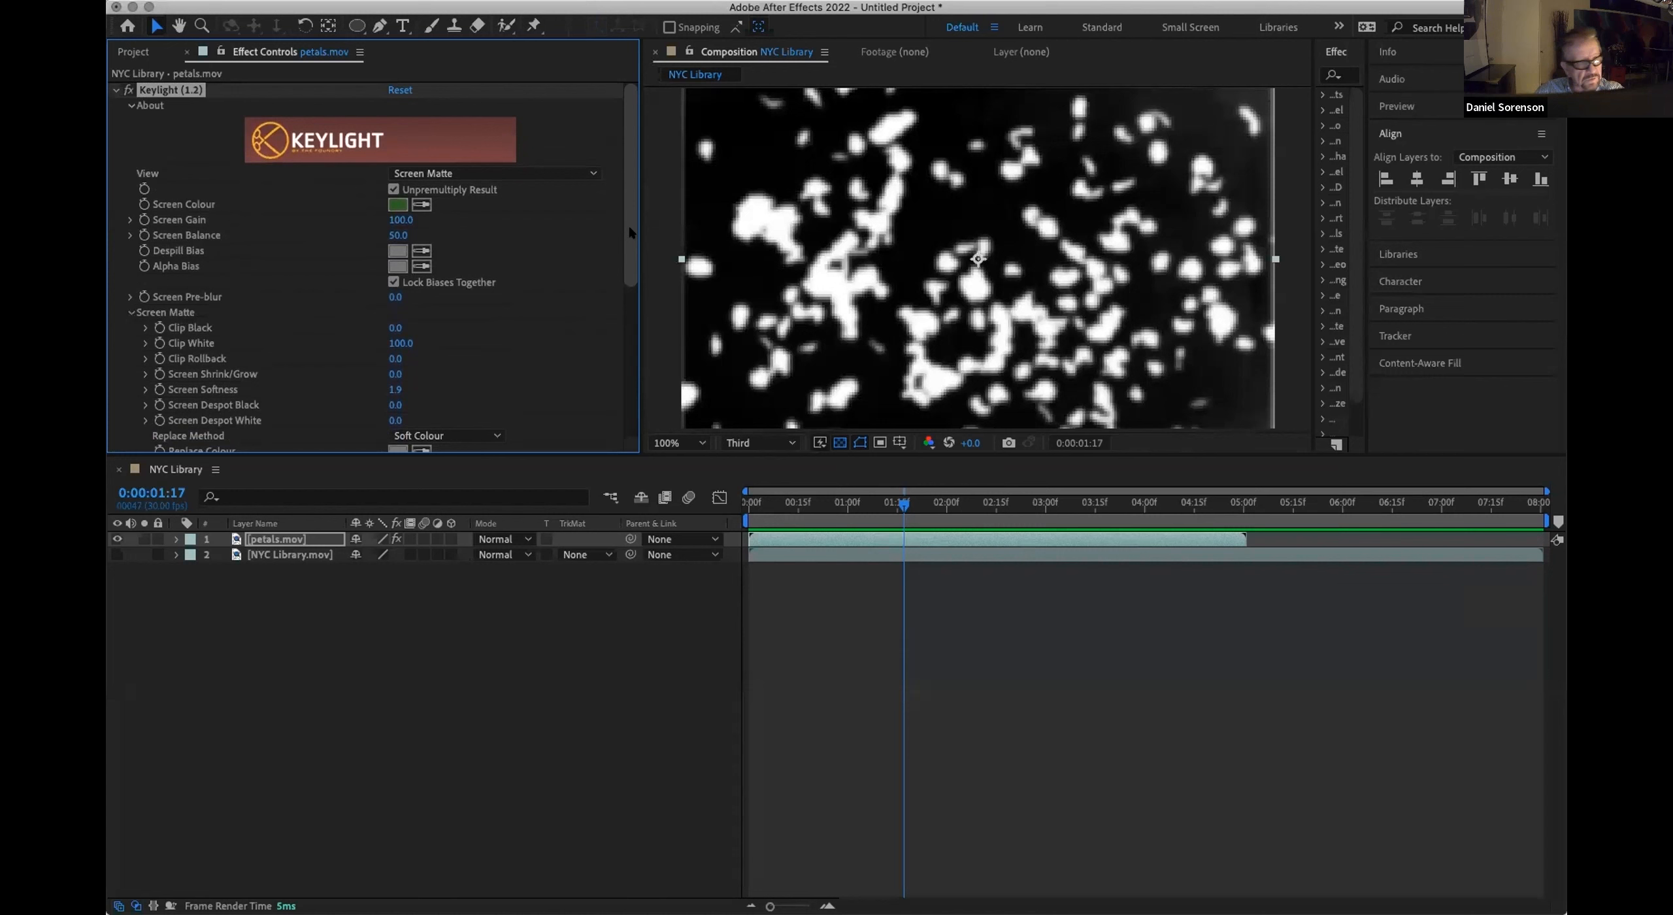
Step: Set the Keylight view to Final Result and make the NYC Library.mov layer visible again
left_click(130, 314)
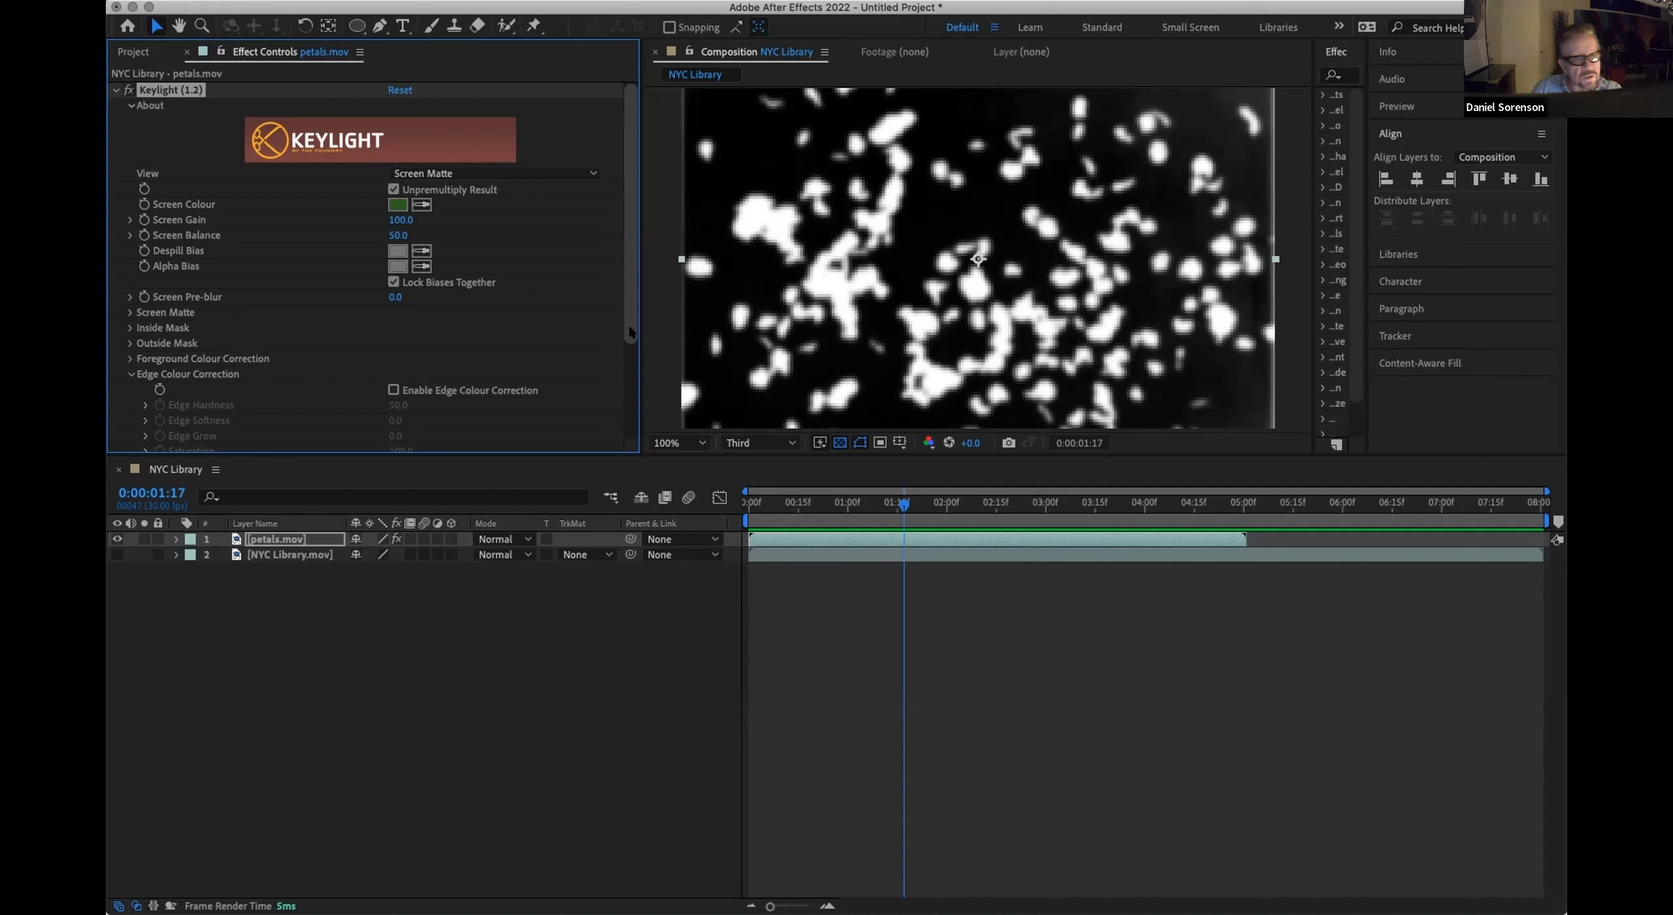
left_click_drag(629, 333, 626, 312)
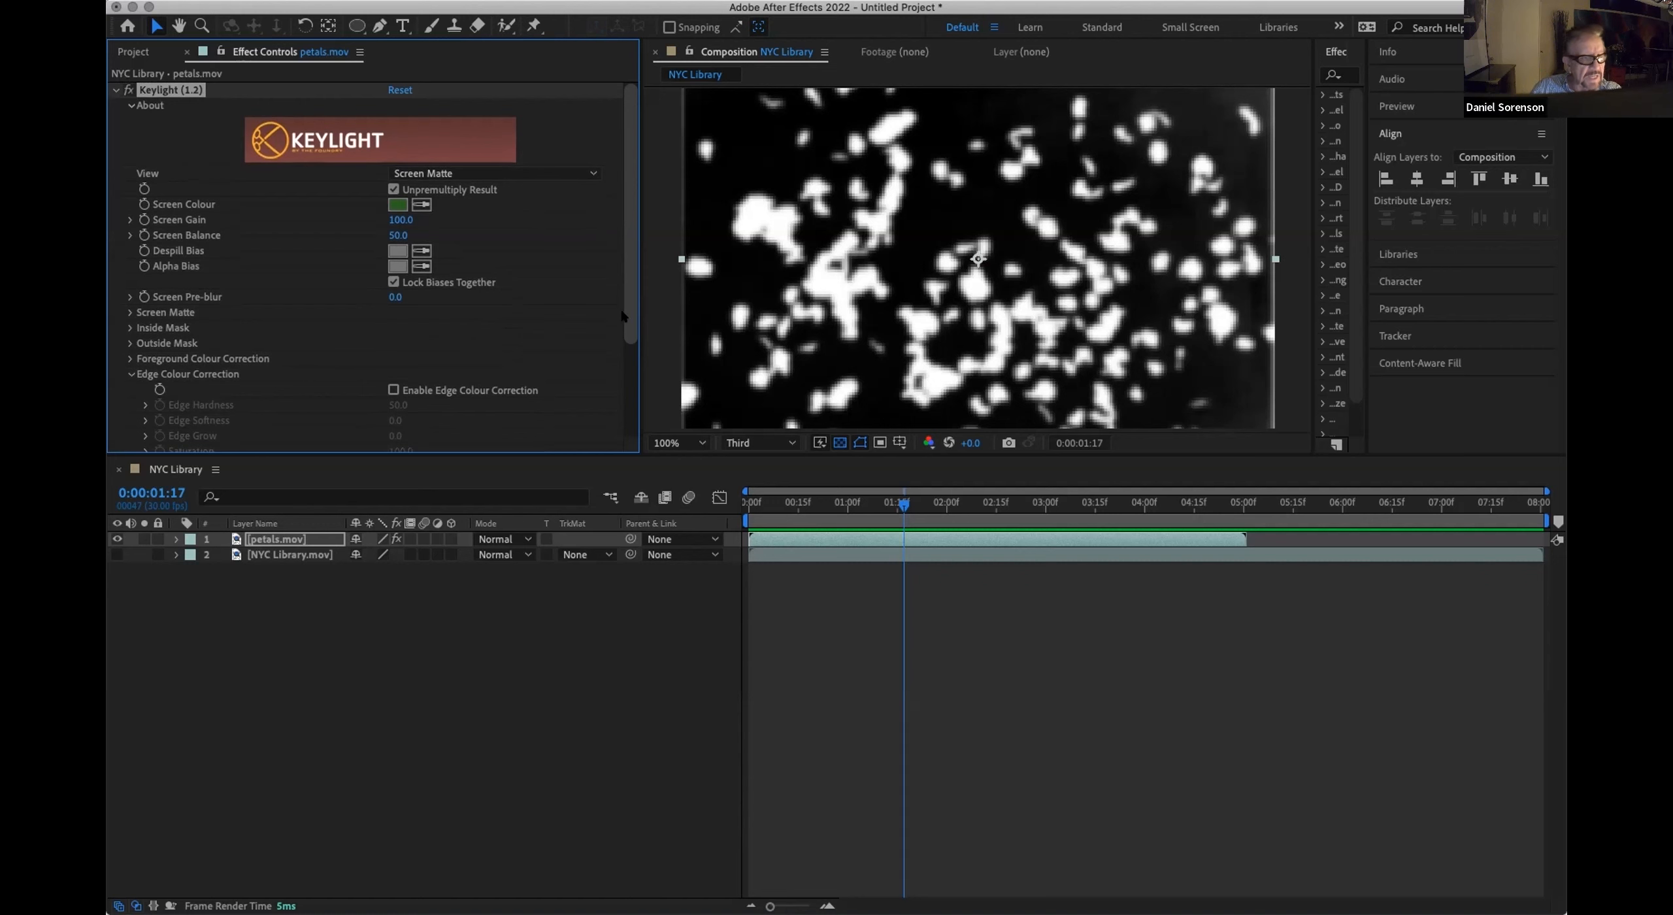
left_click(562, 172)
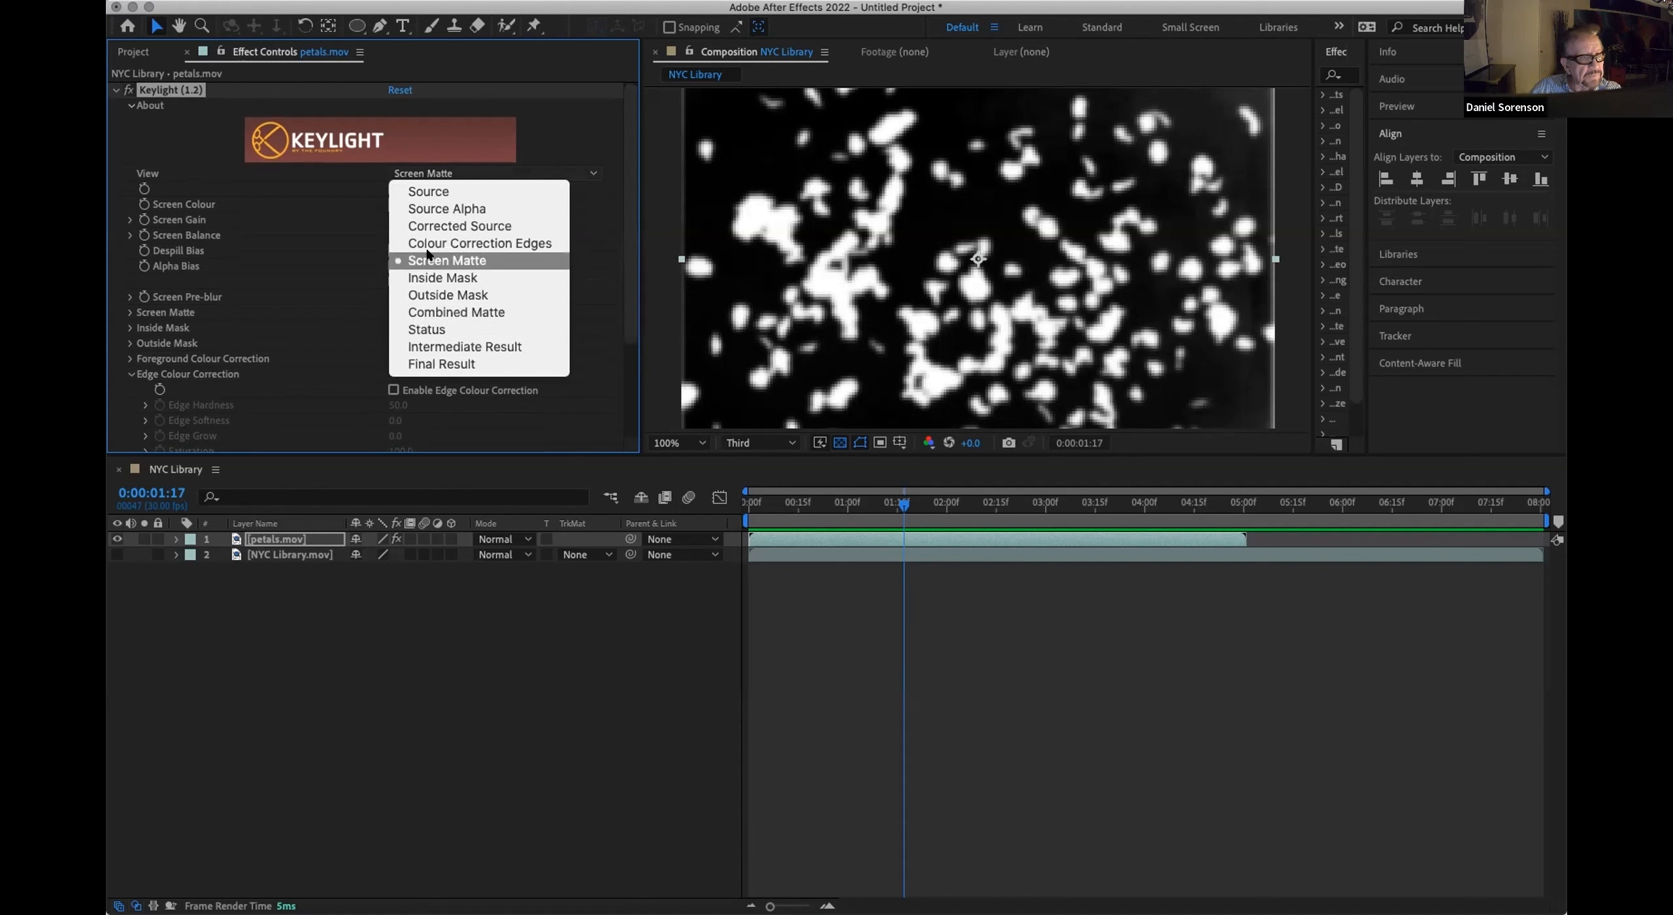
left_click(434, 360)
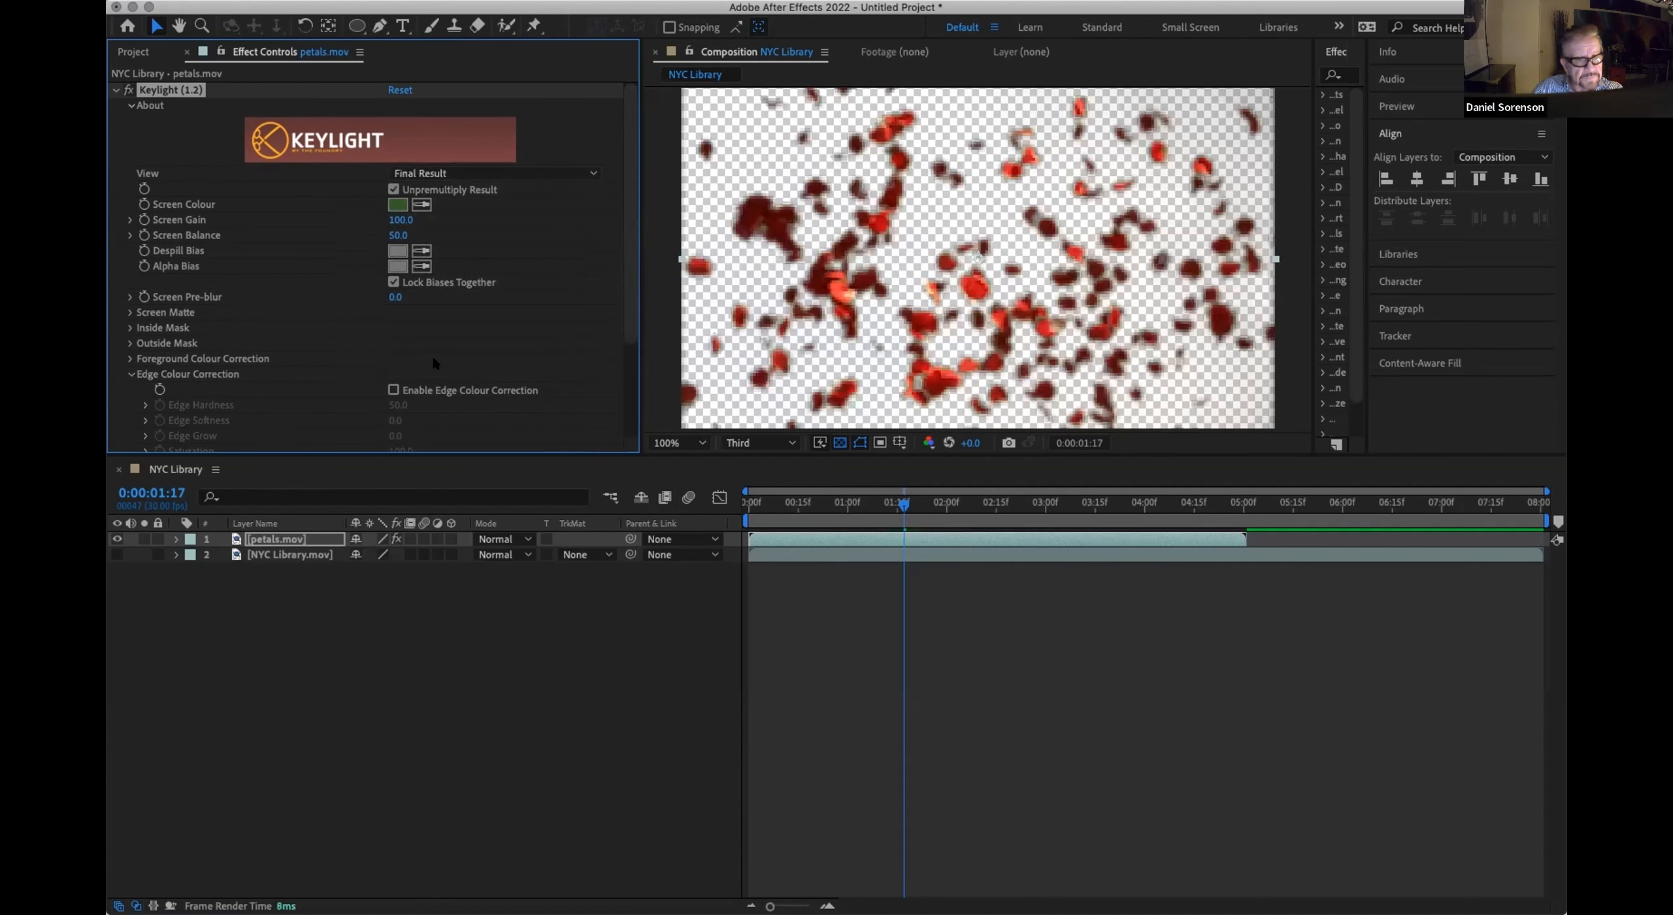
left_click(117, 554)
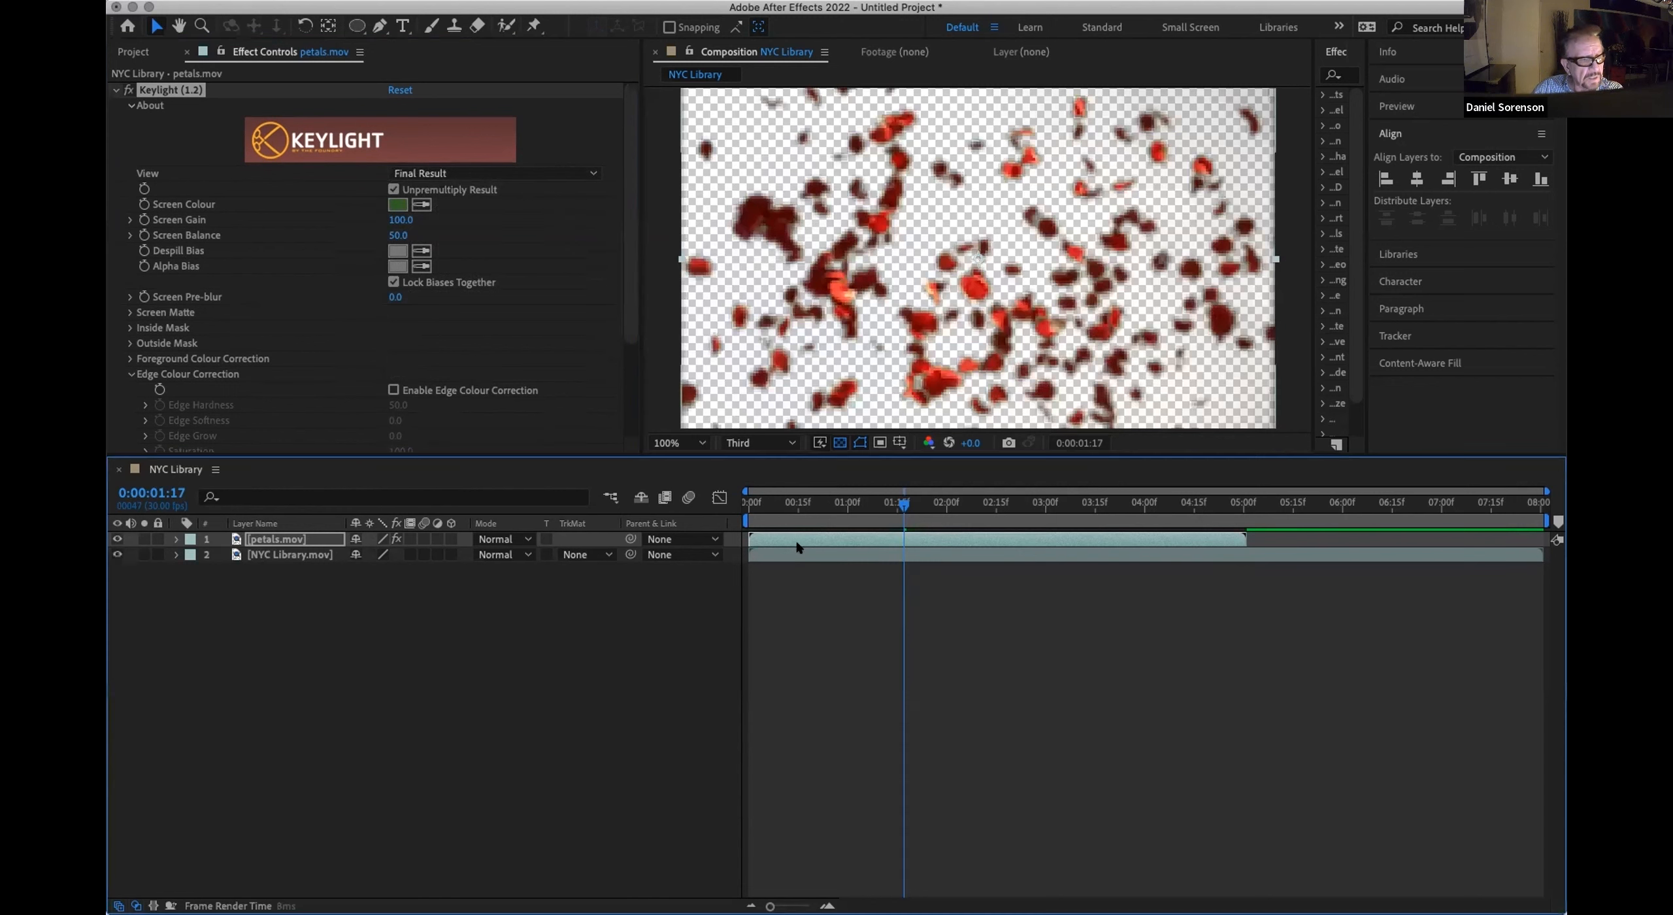
Step: Scrub through and preview the keyed petals over the NYC Library footage
left_click_drag(753, 502, 1147, 493)
key("space")
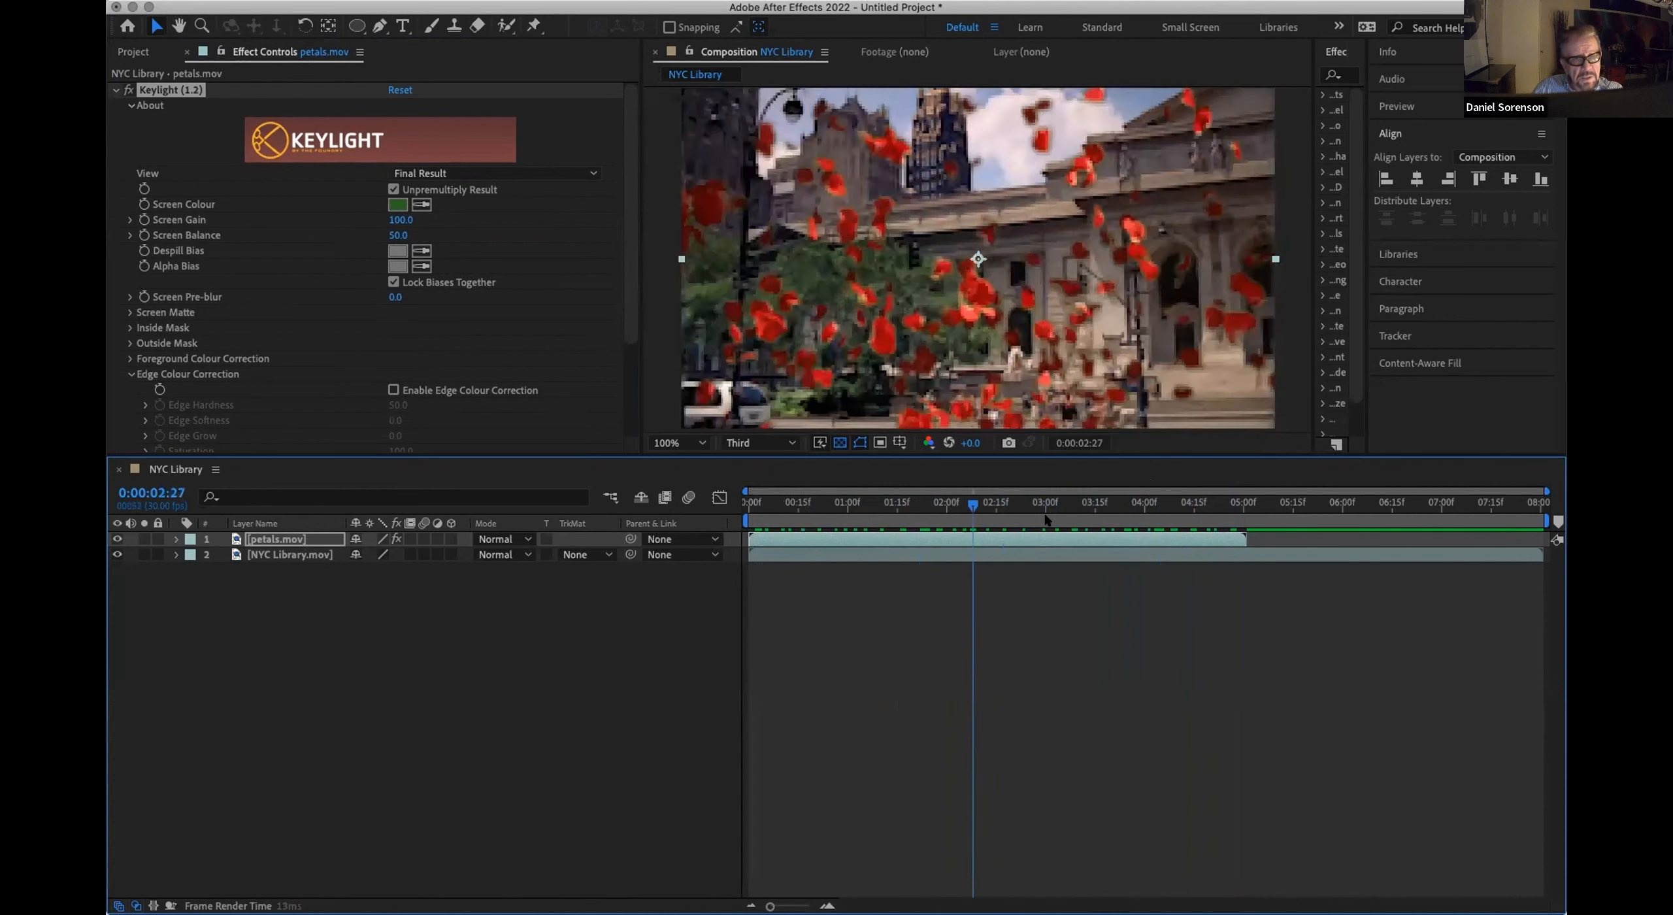
key("space")
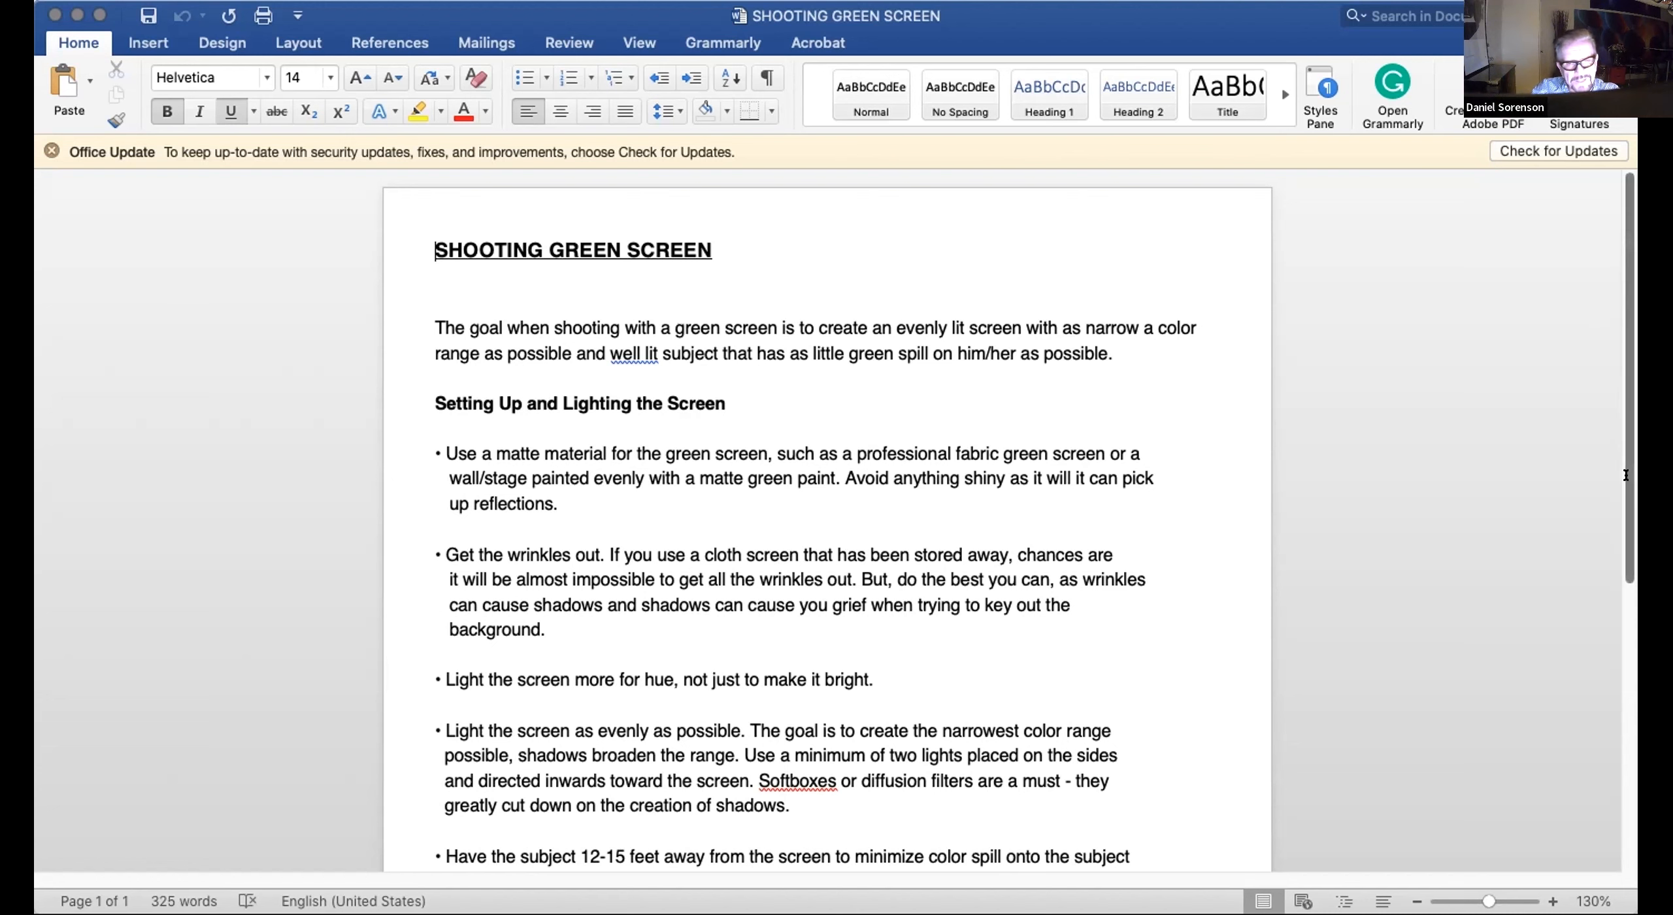
Step: Read the SHOOTING GREEN SCREEN document in Word, from setting up and lighting the screen through lighting the subject
scroll(1627, 521, "down", 2)
scroll(1627, 521, "down", 1)
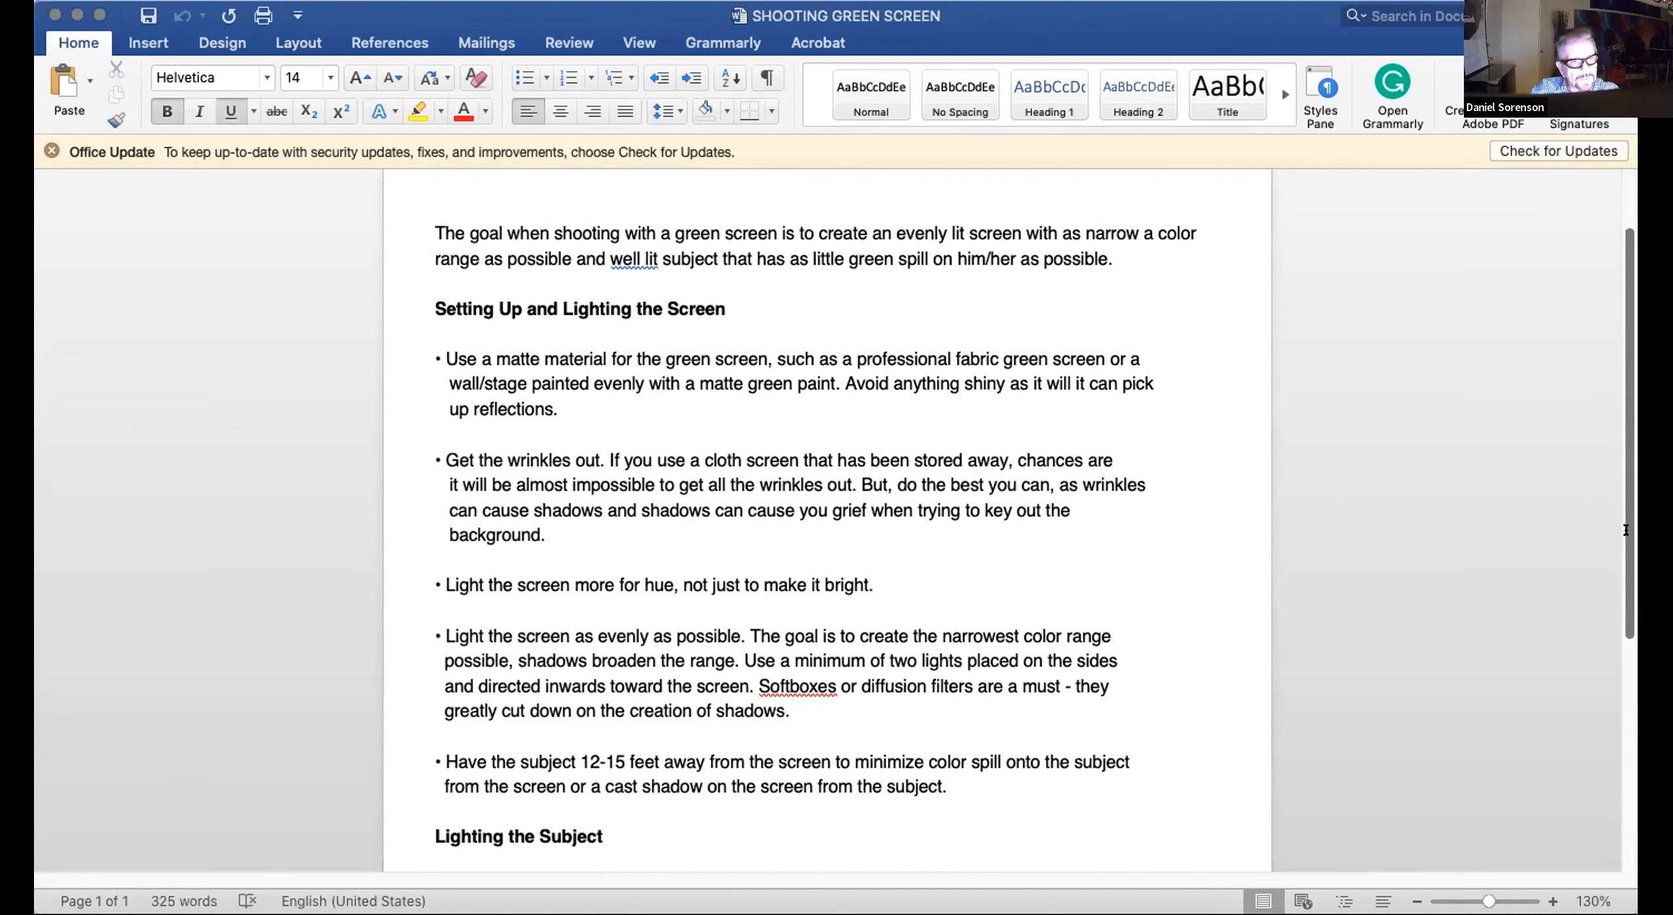
scroll(1627, 526, "down", 1)
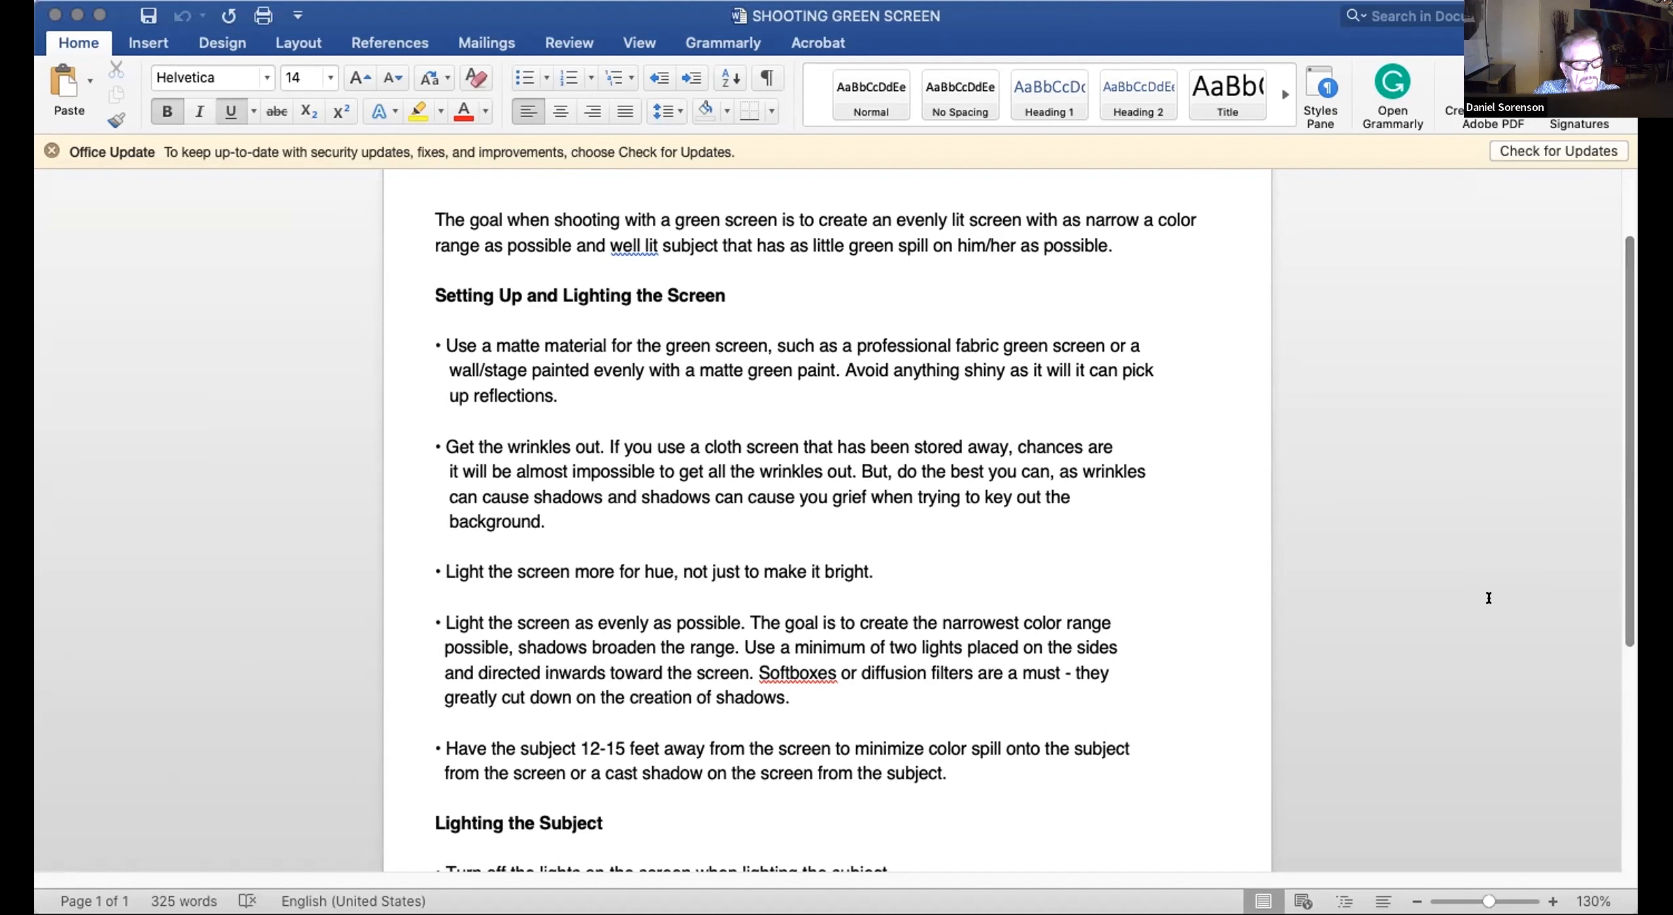
scroll(1553, 485, "down", 4)
scroll(1623, 649, "down", 1)
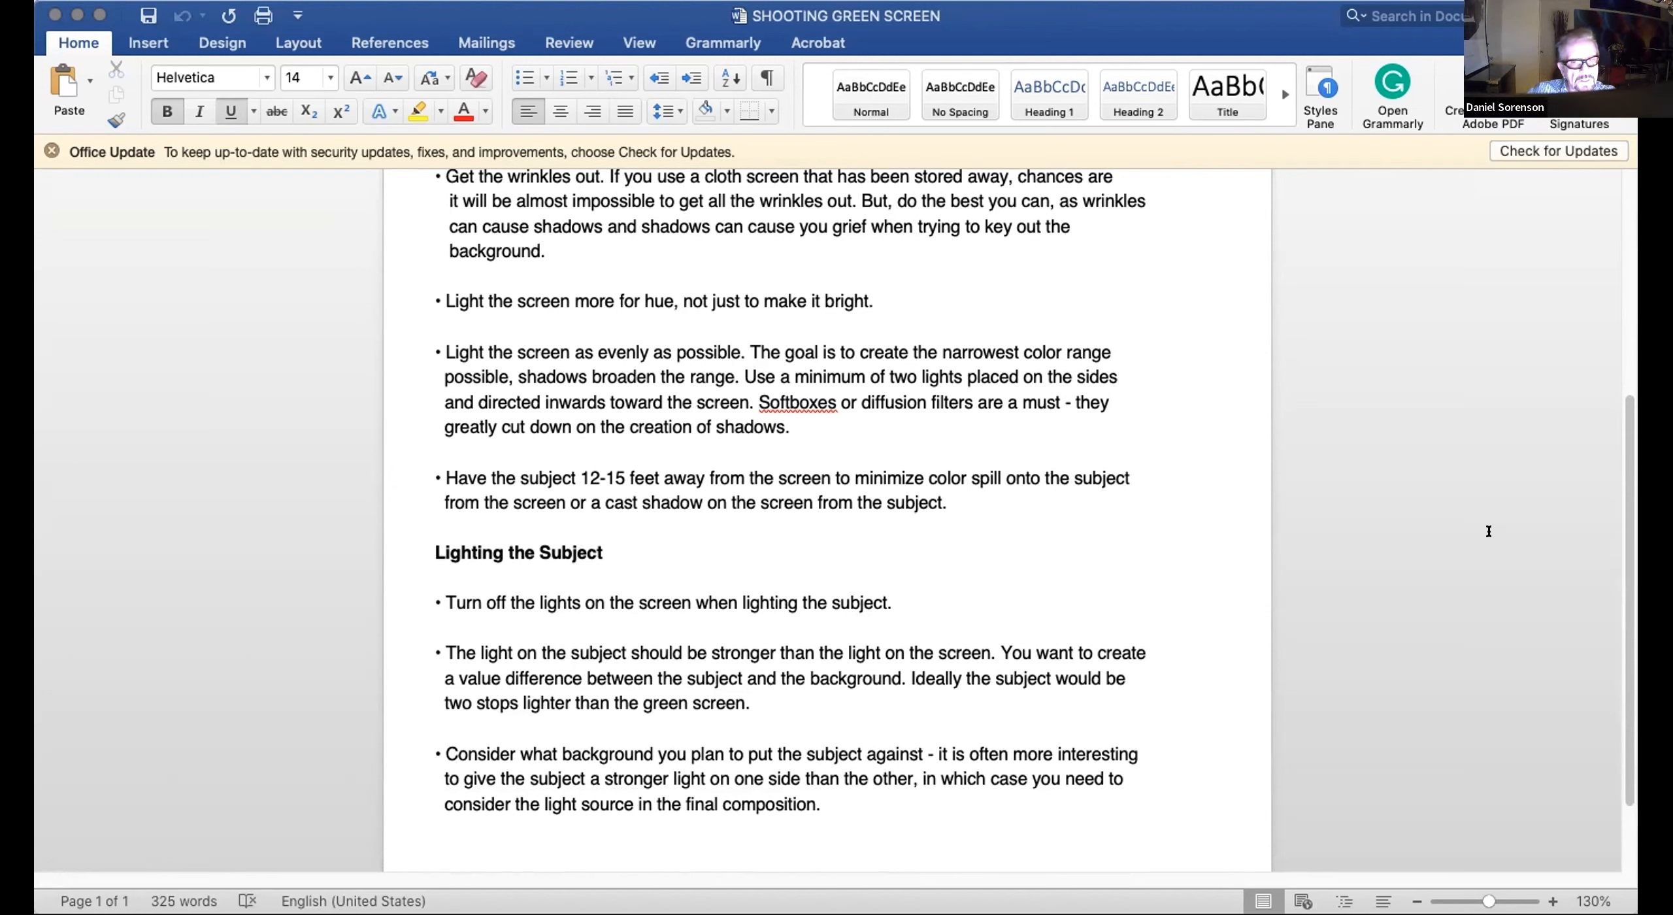
scroll(1604, 578, "down", 3)
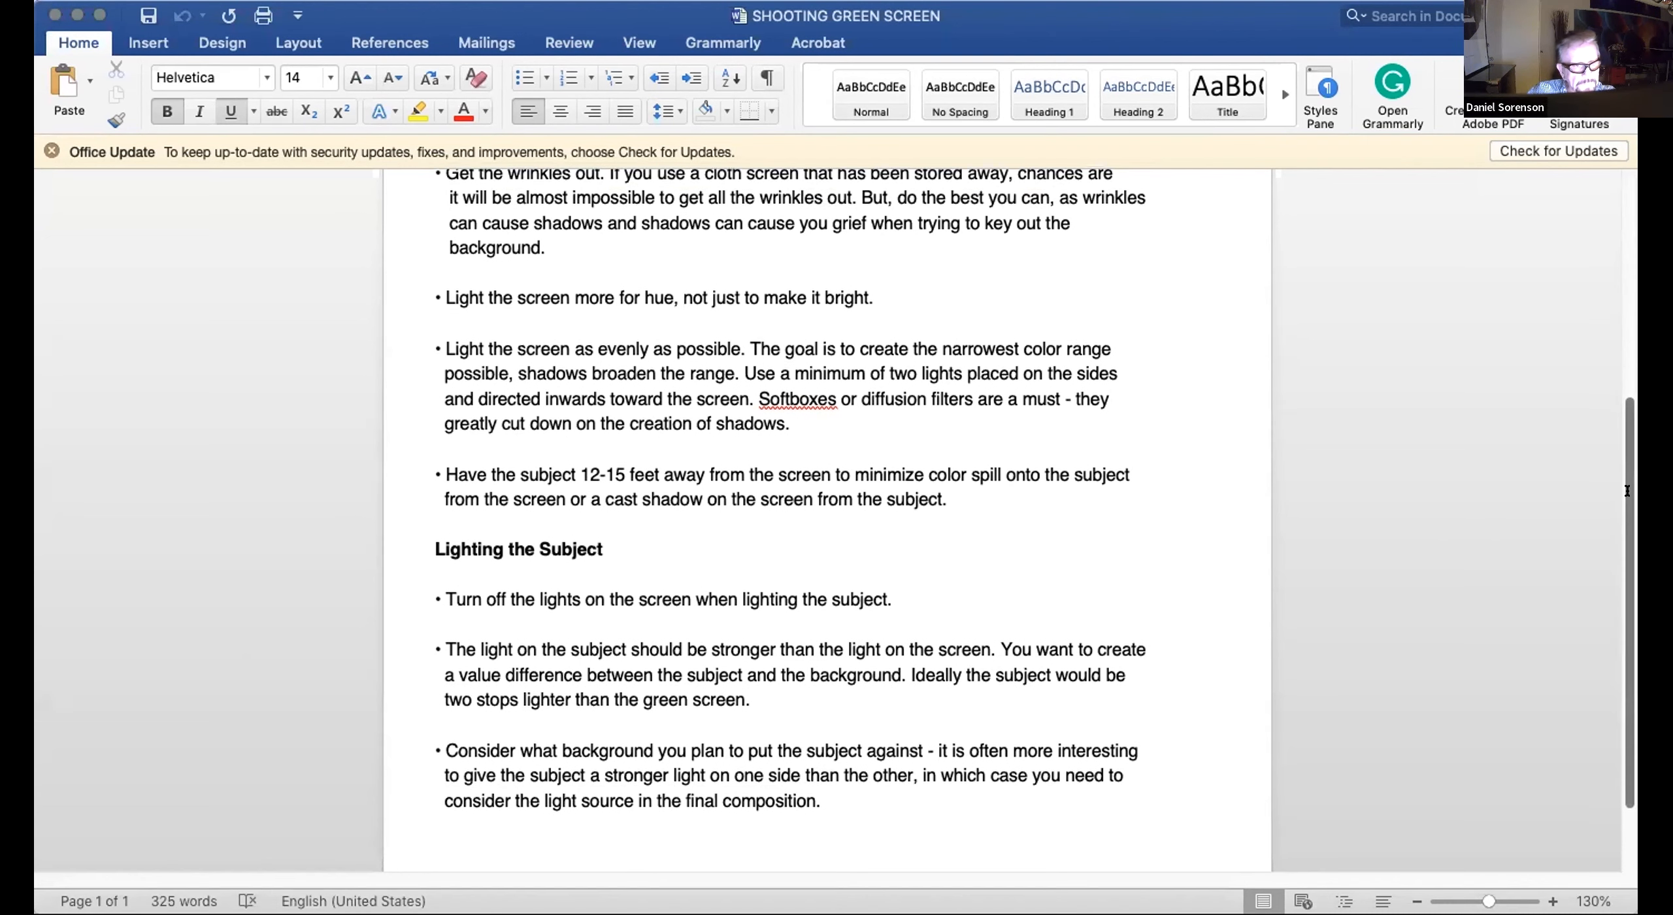
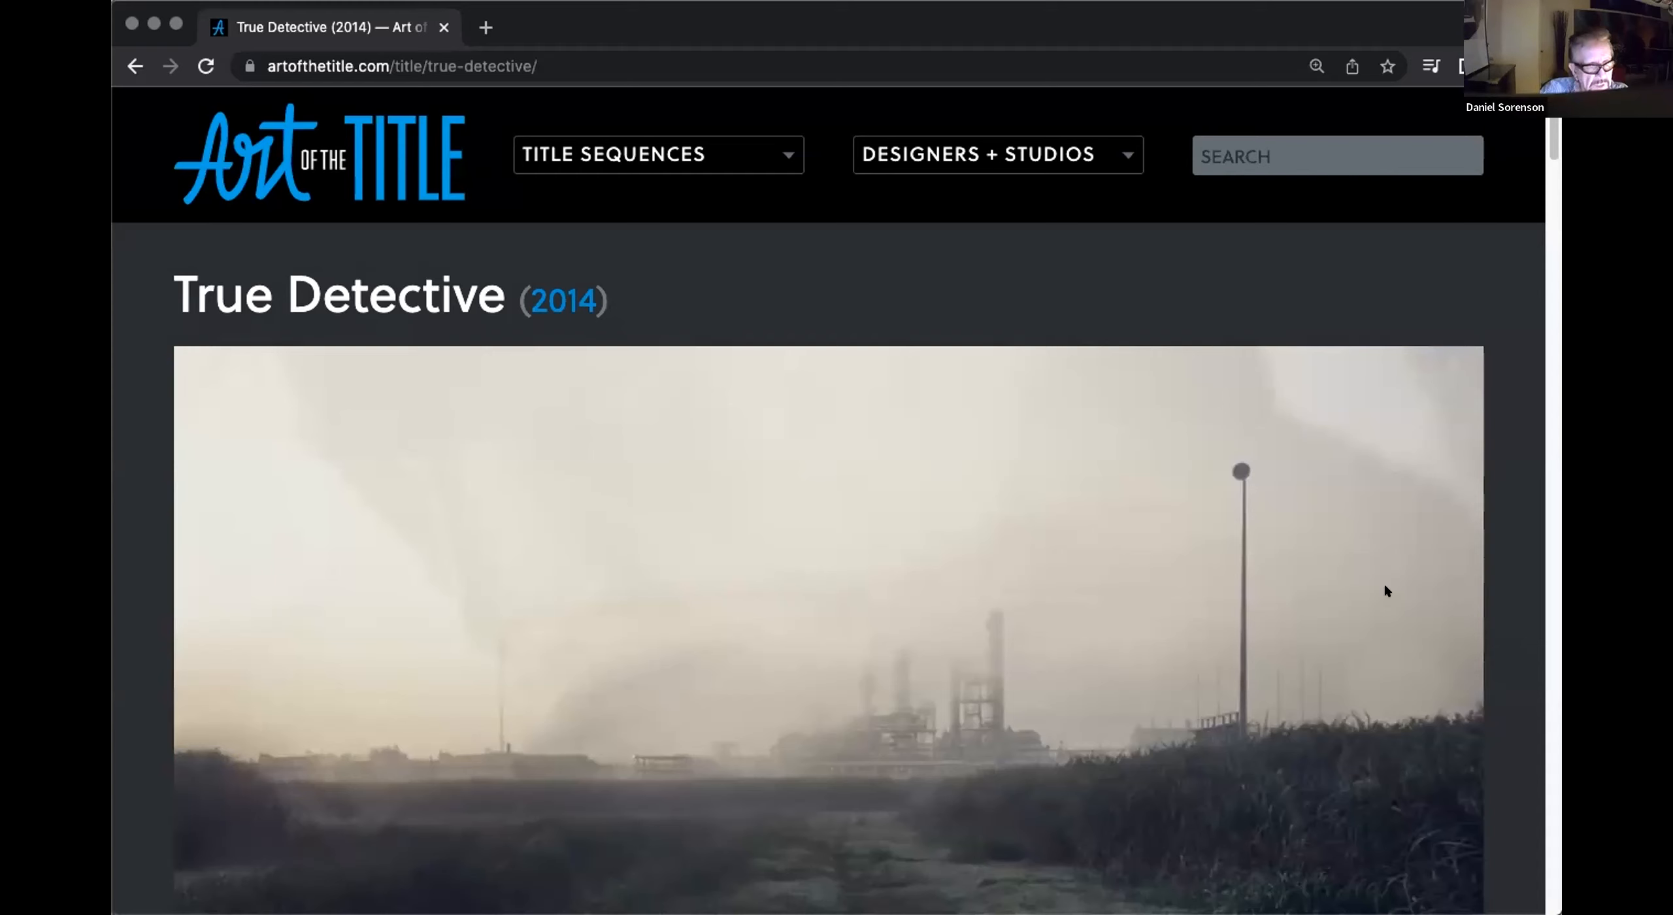
Step: Watch the True Detective (2014) title sequence on the Art of the Title page in the browser, pausing and resuming playback
left_click_drag(1550, 134, 1549, 167)
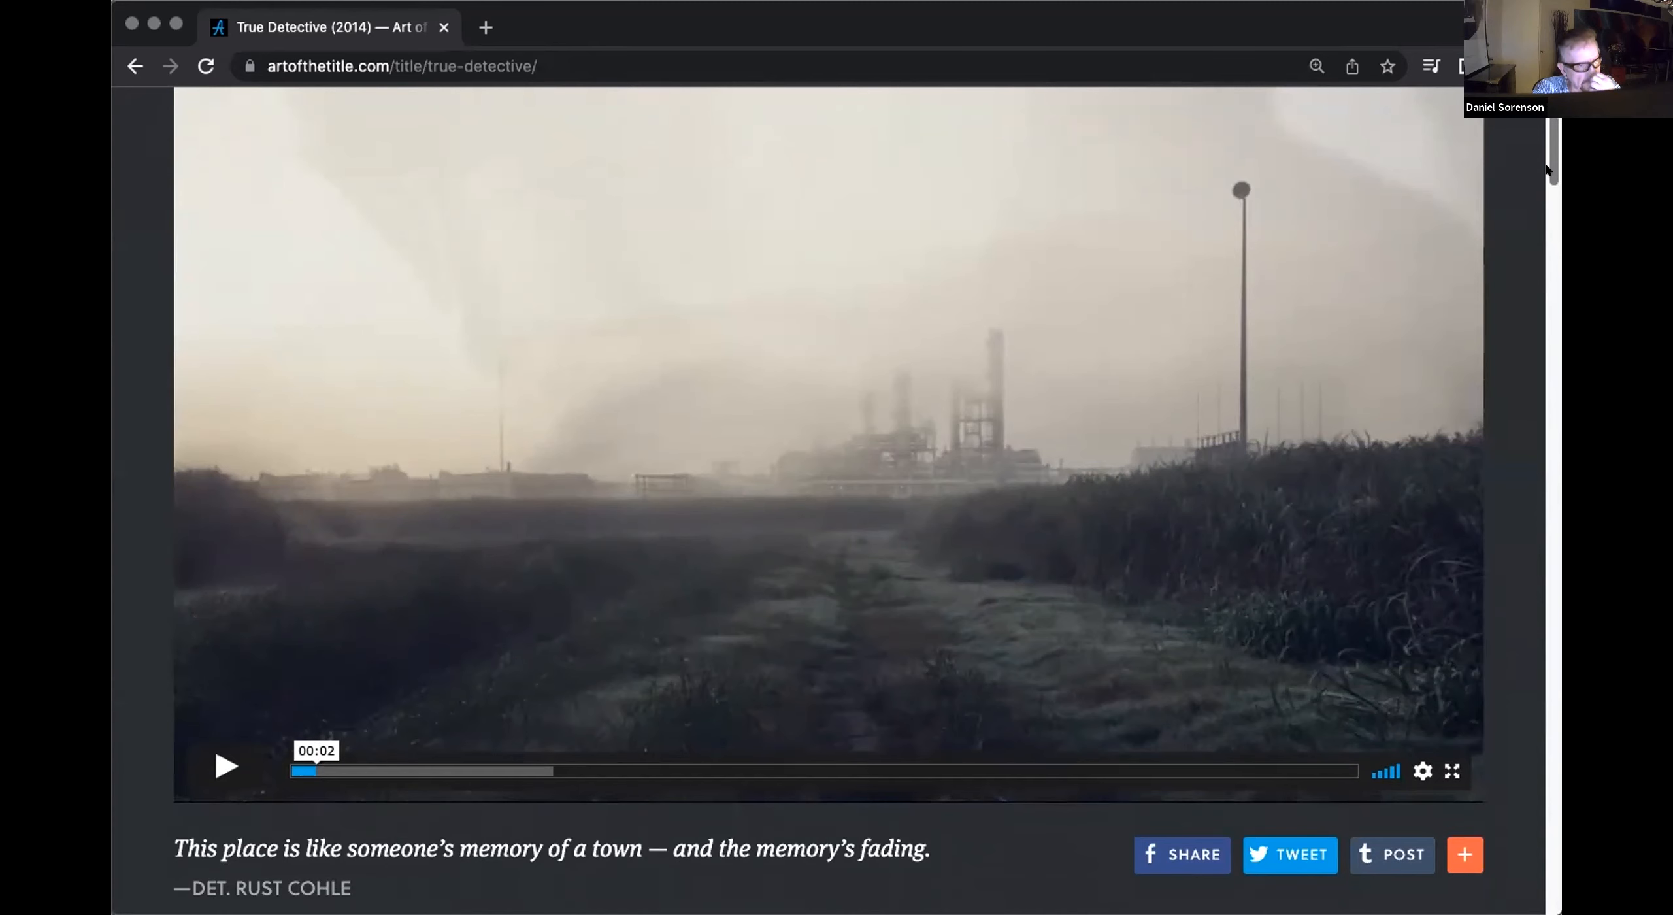
left_click(214, 769)
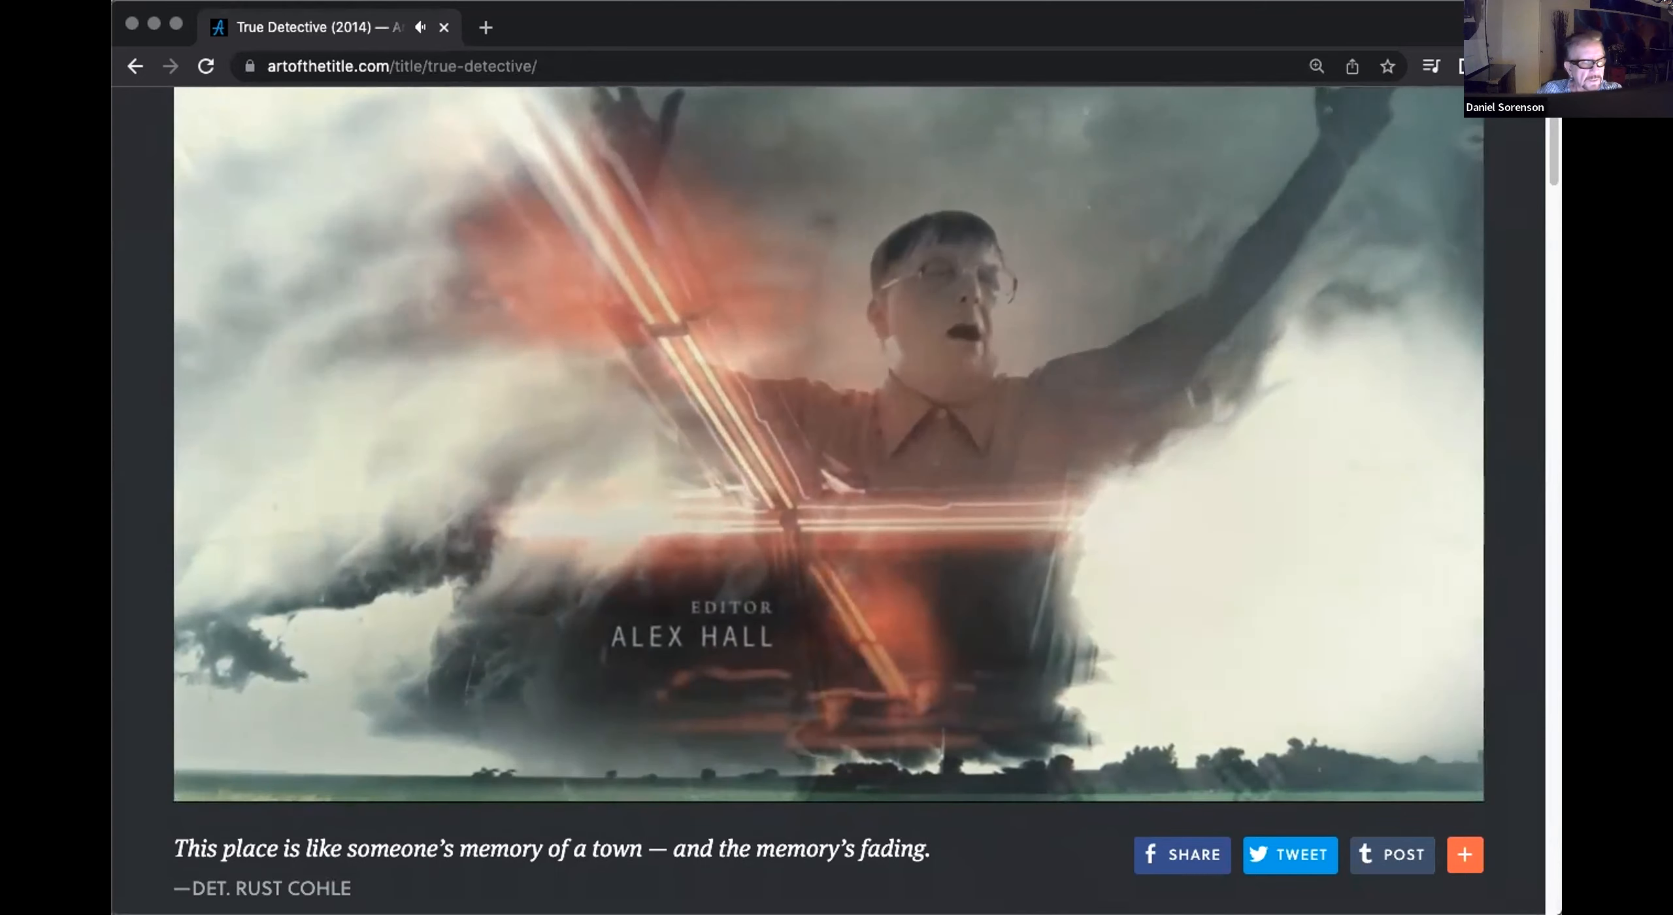
mouse_move(257, 706)
left_click(218, 767)
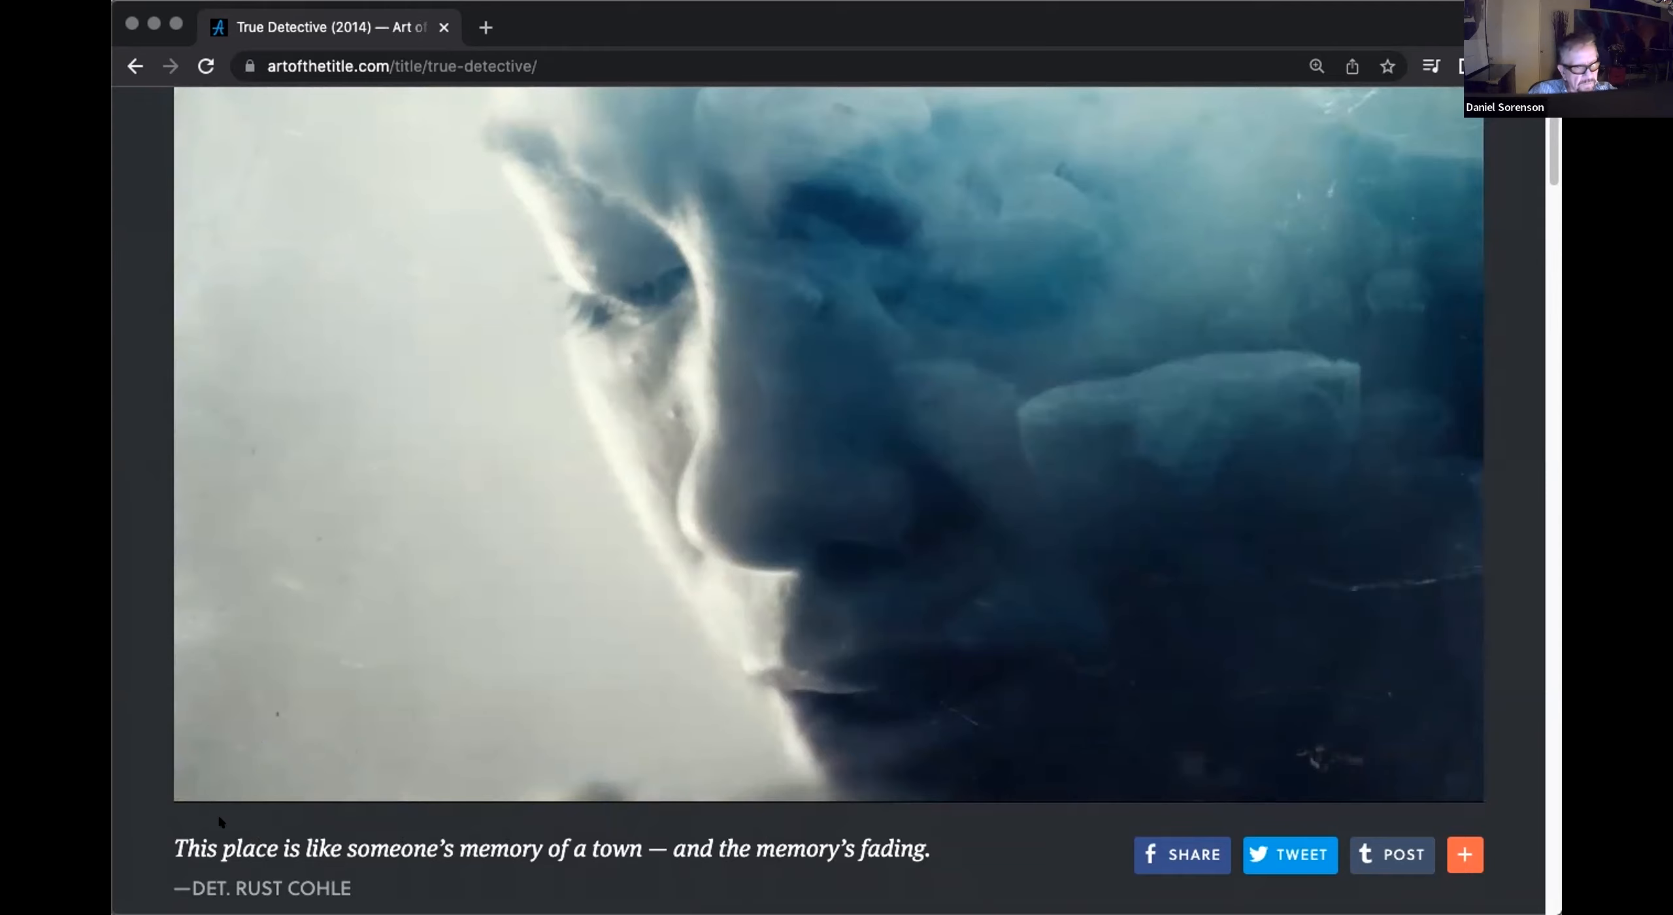
left_click(217, 764)
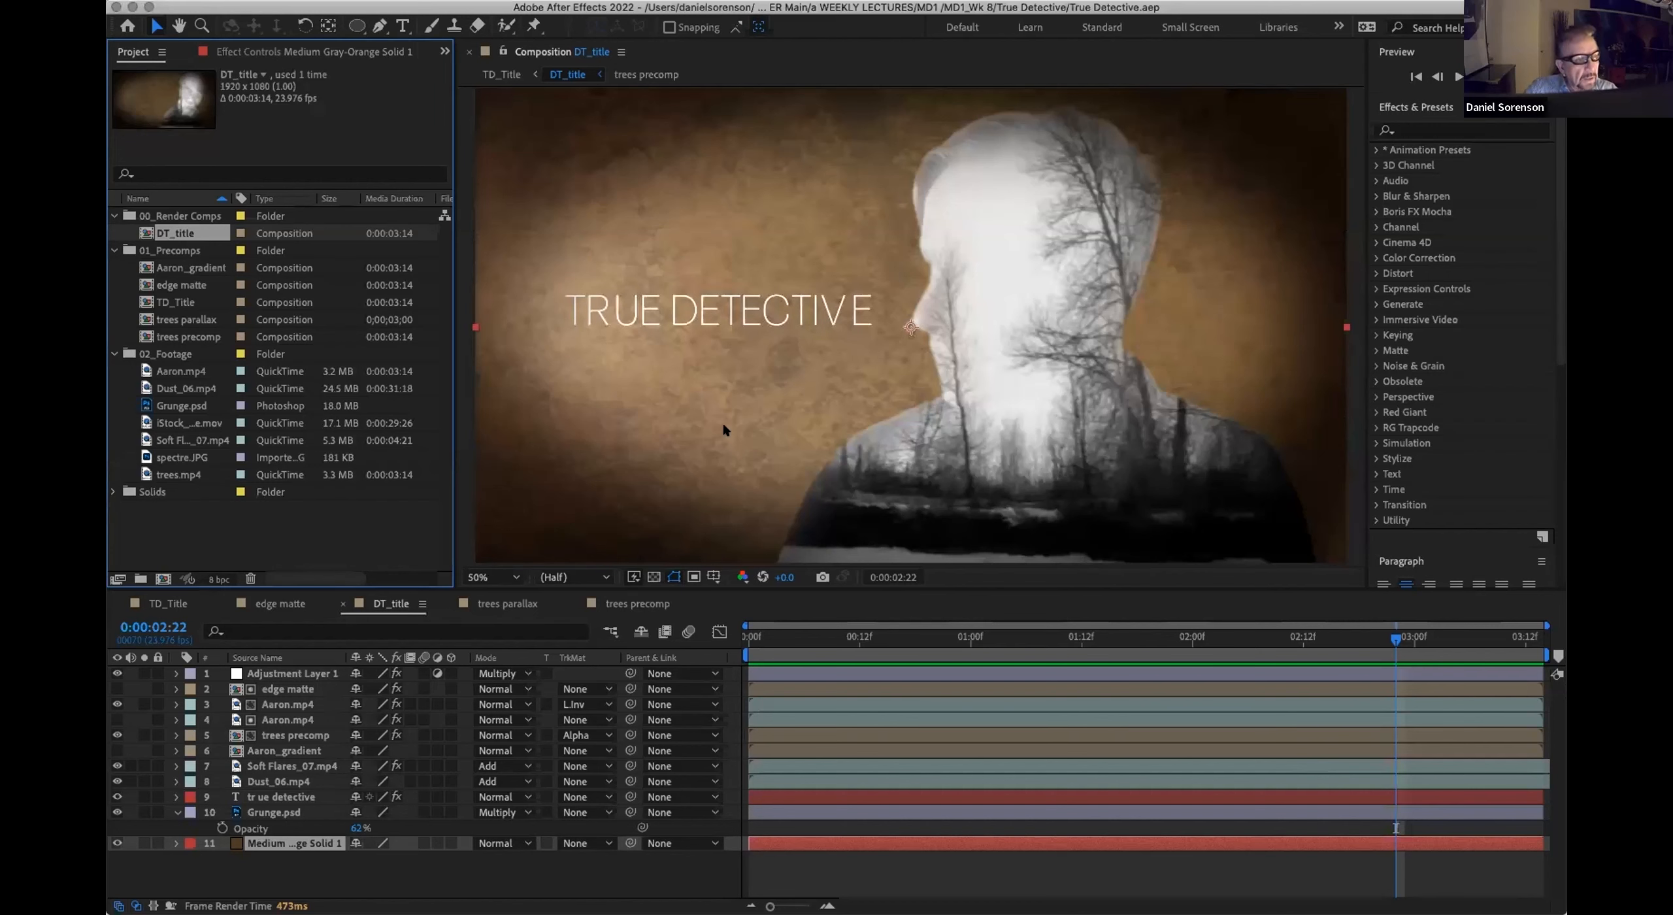
Step: Switch to After Effects and scrub through the DT_title composition to review the double-exposure title
left_click_drag(782, 643, 719, 676)
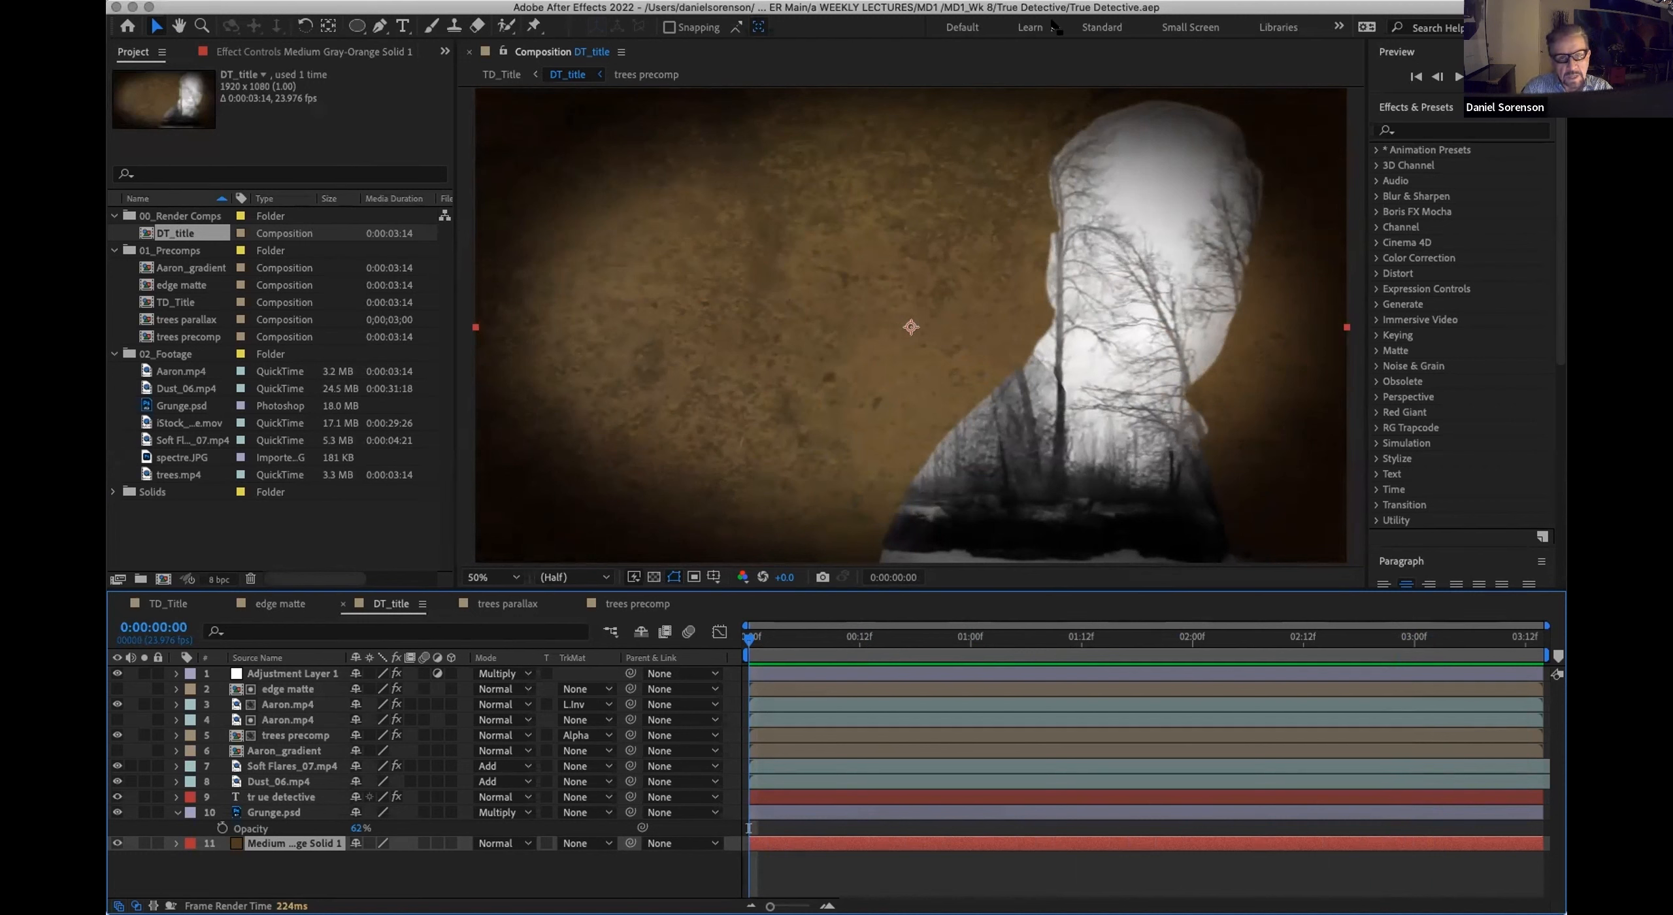
left_click(1086, 88)
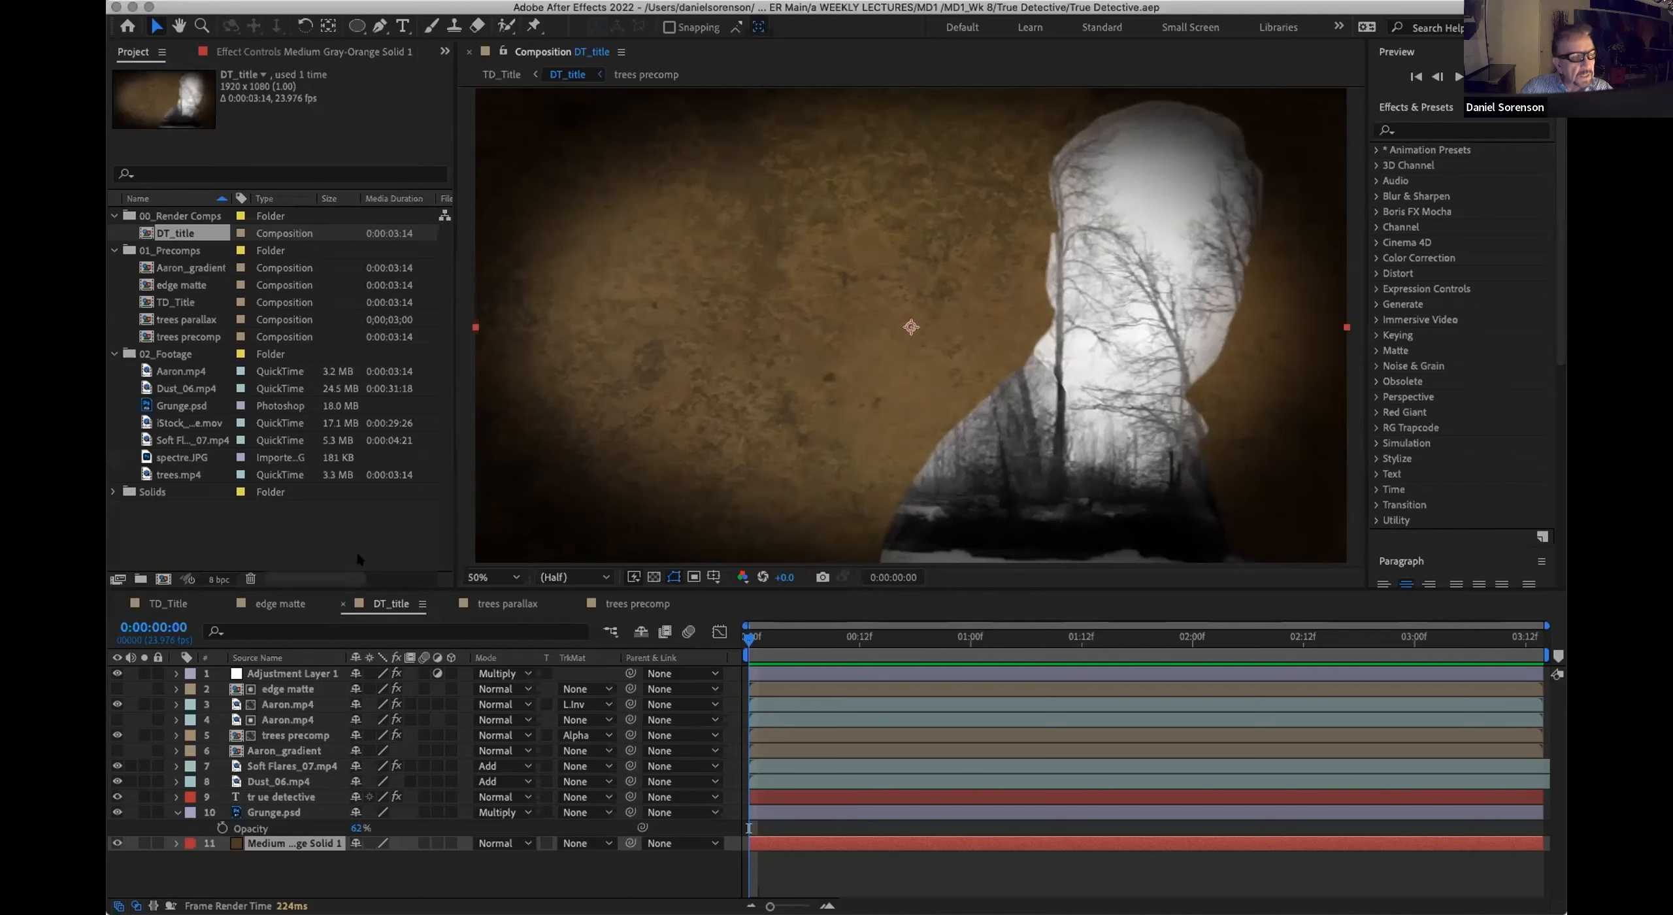
Step: Create a composition named TD_2 in the 00_Render Comps folder with the HDTV 1080 29.97 preset and a 0:00:03:00 duration
left_click(199, 217)
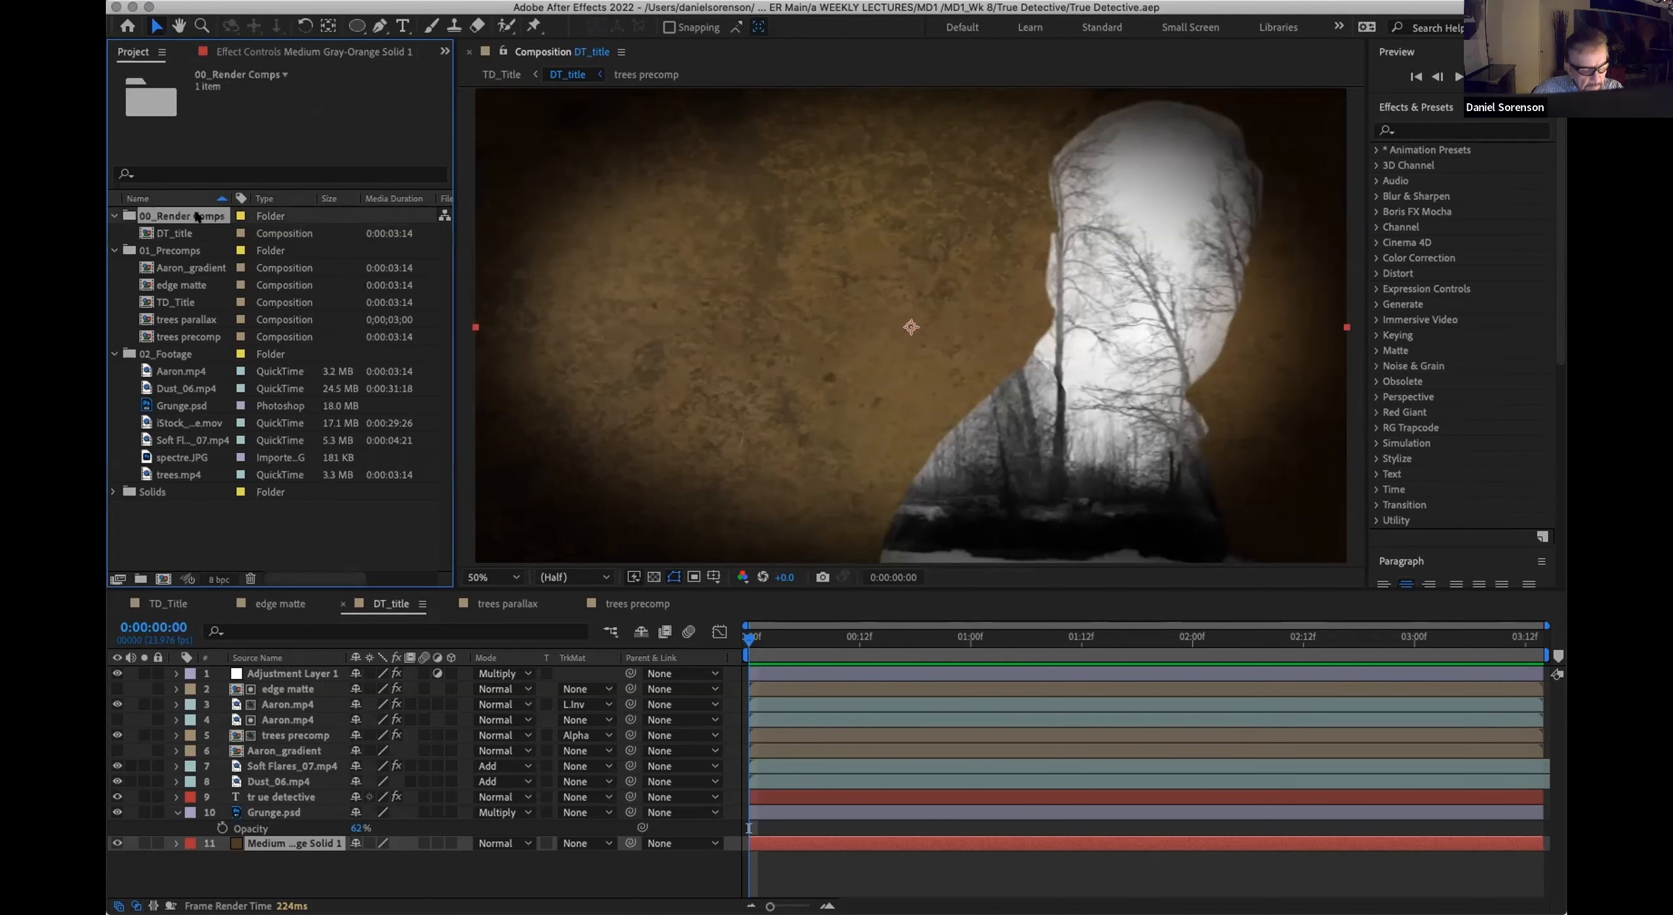
key("super+n")
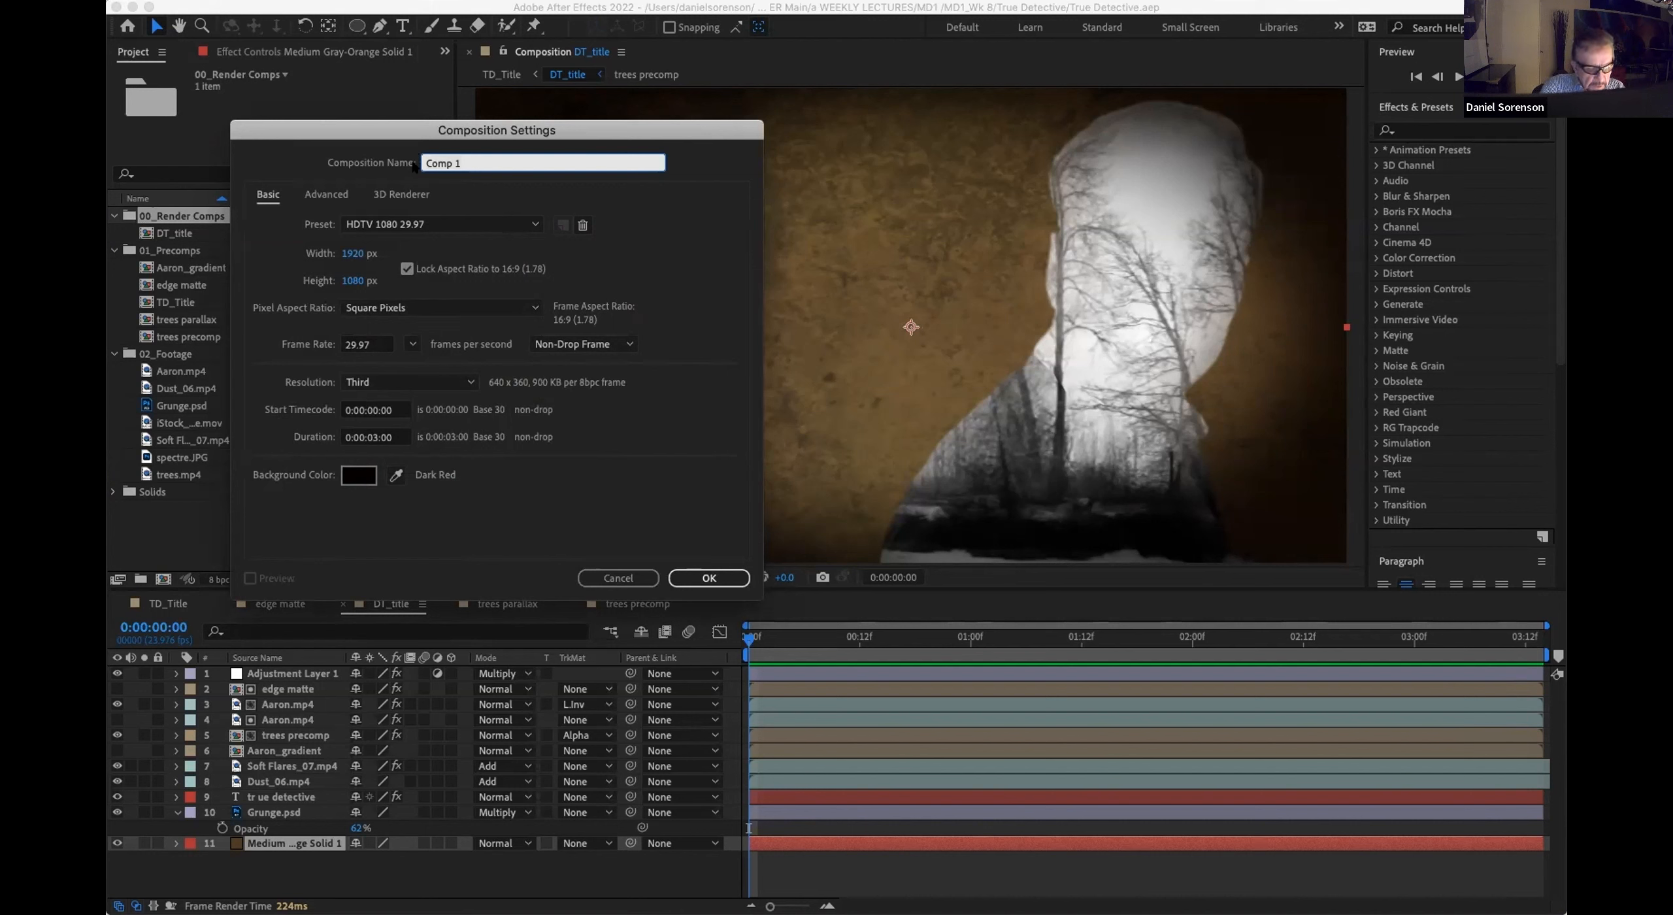
type("T")
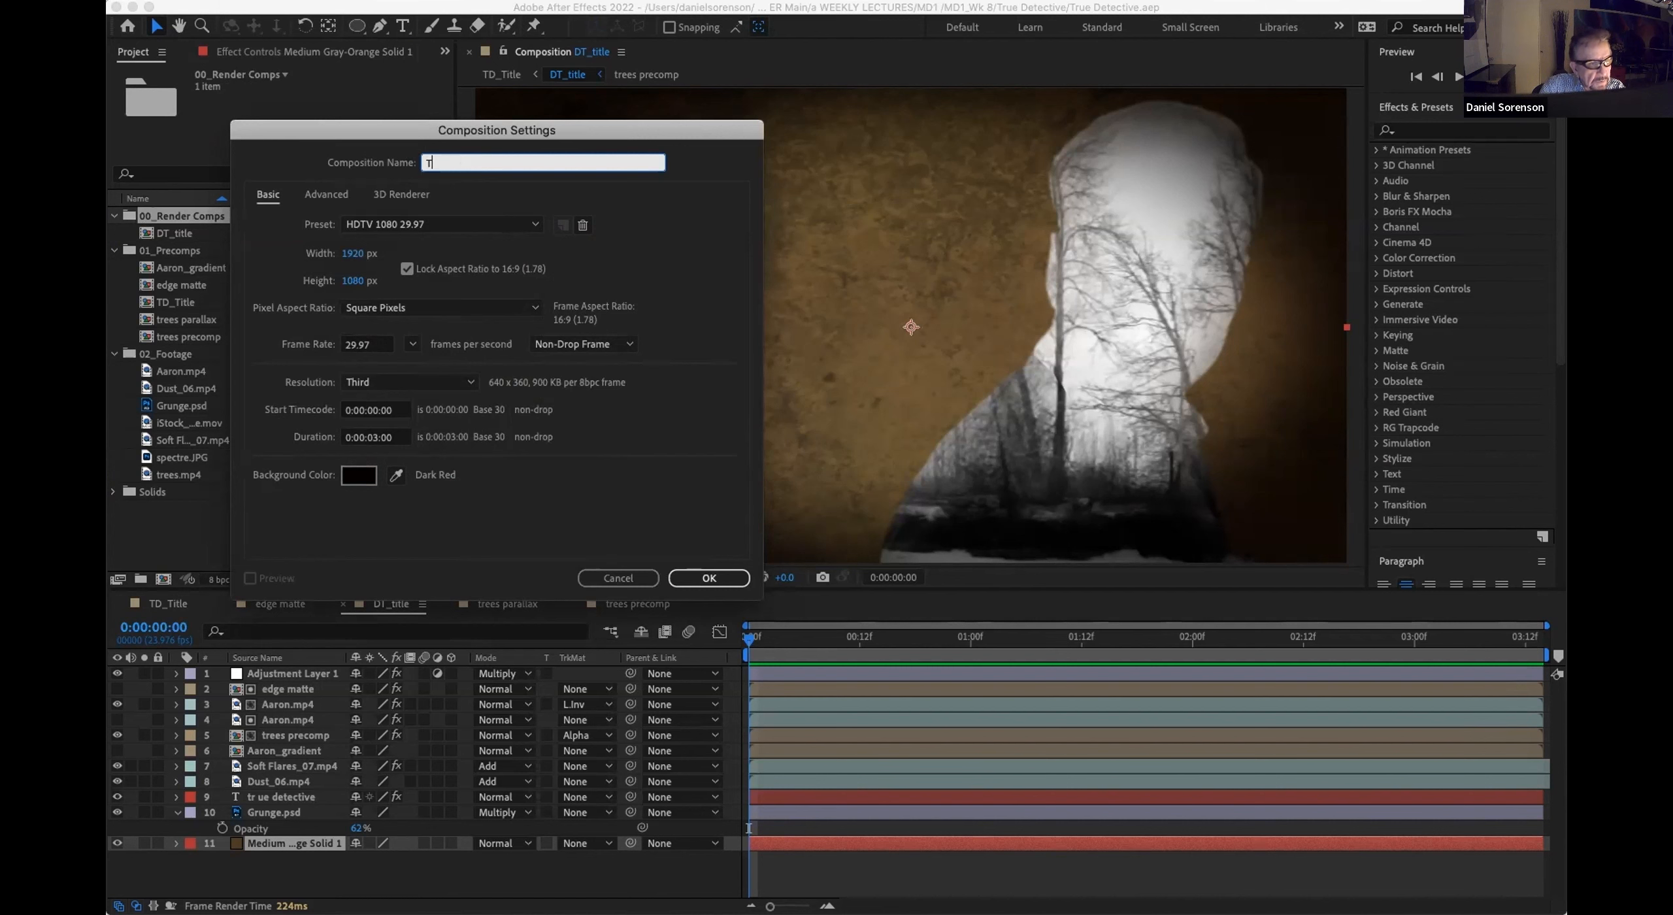
type("D_2")
left_click(710, 577)
left_click(706, 577)
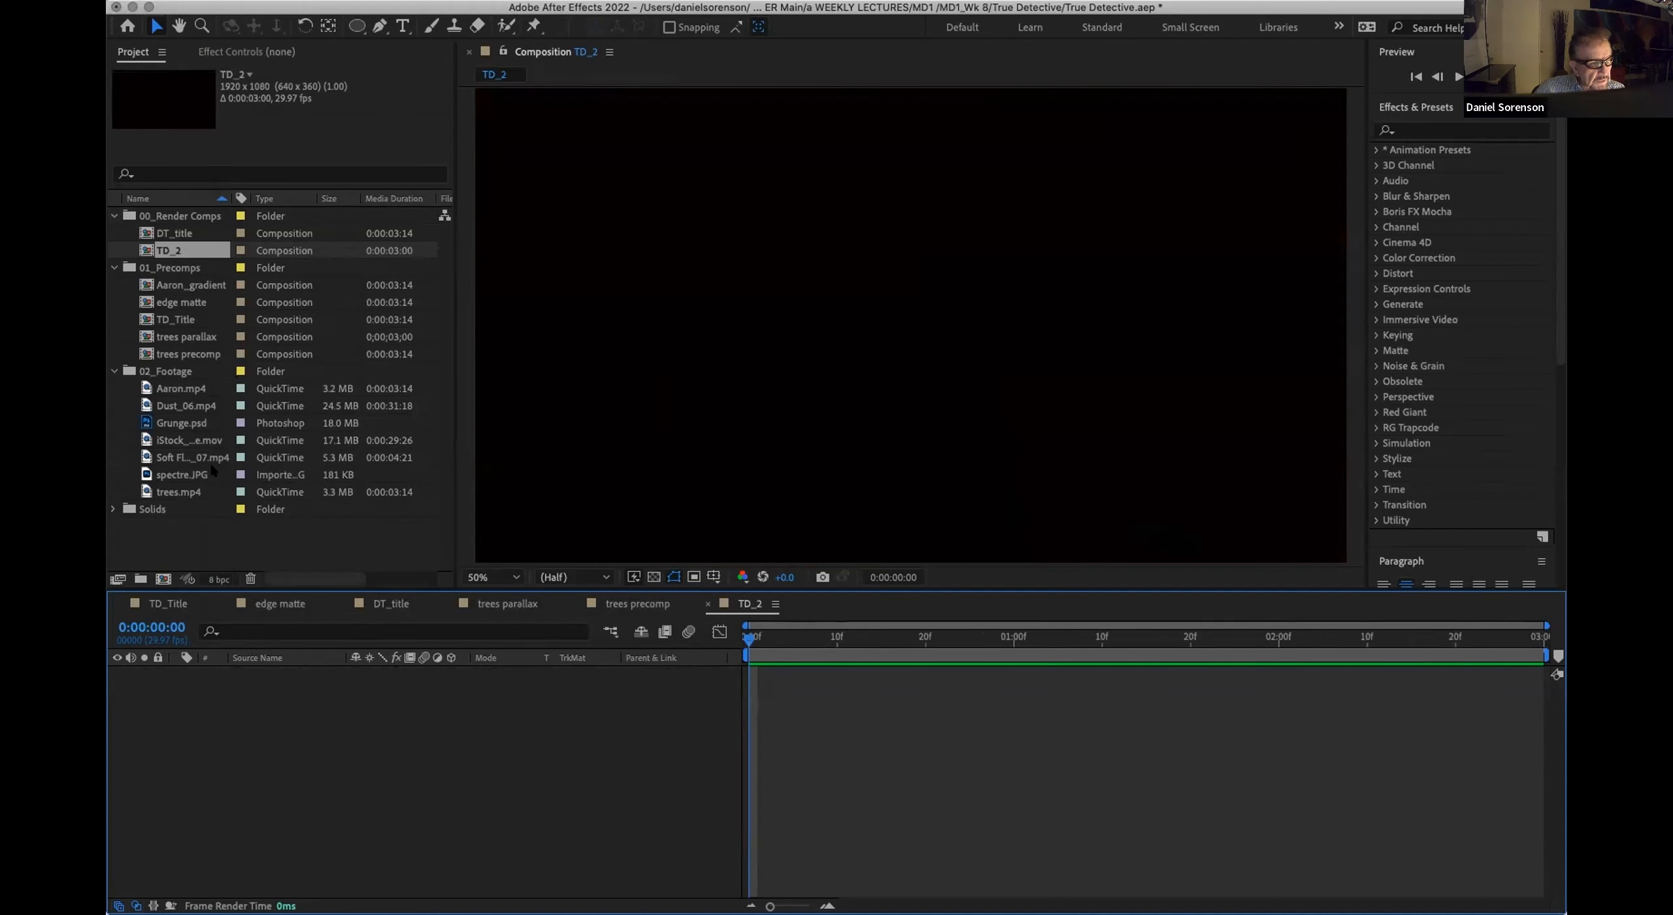
Step: Add trees.mp4 to the TD_2 composition, preview it, and duplicate the layer at the first frame
left_click(189, 491)
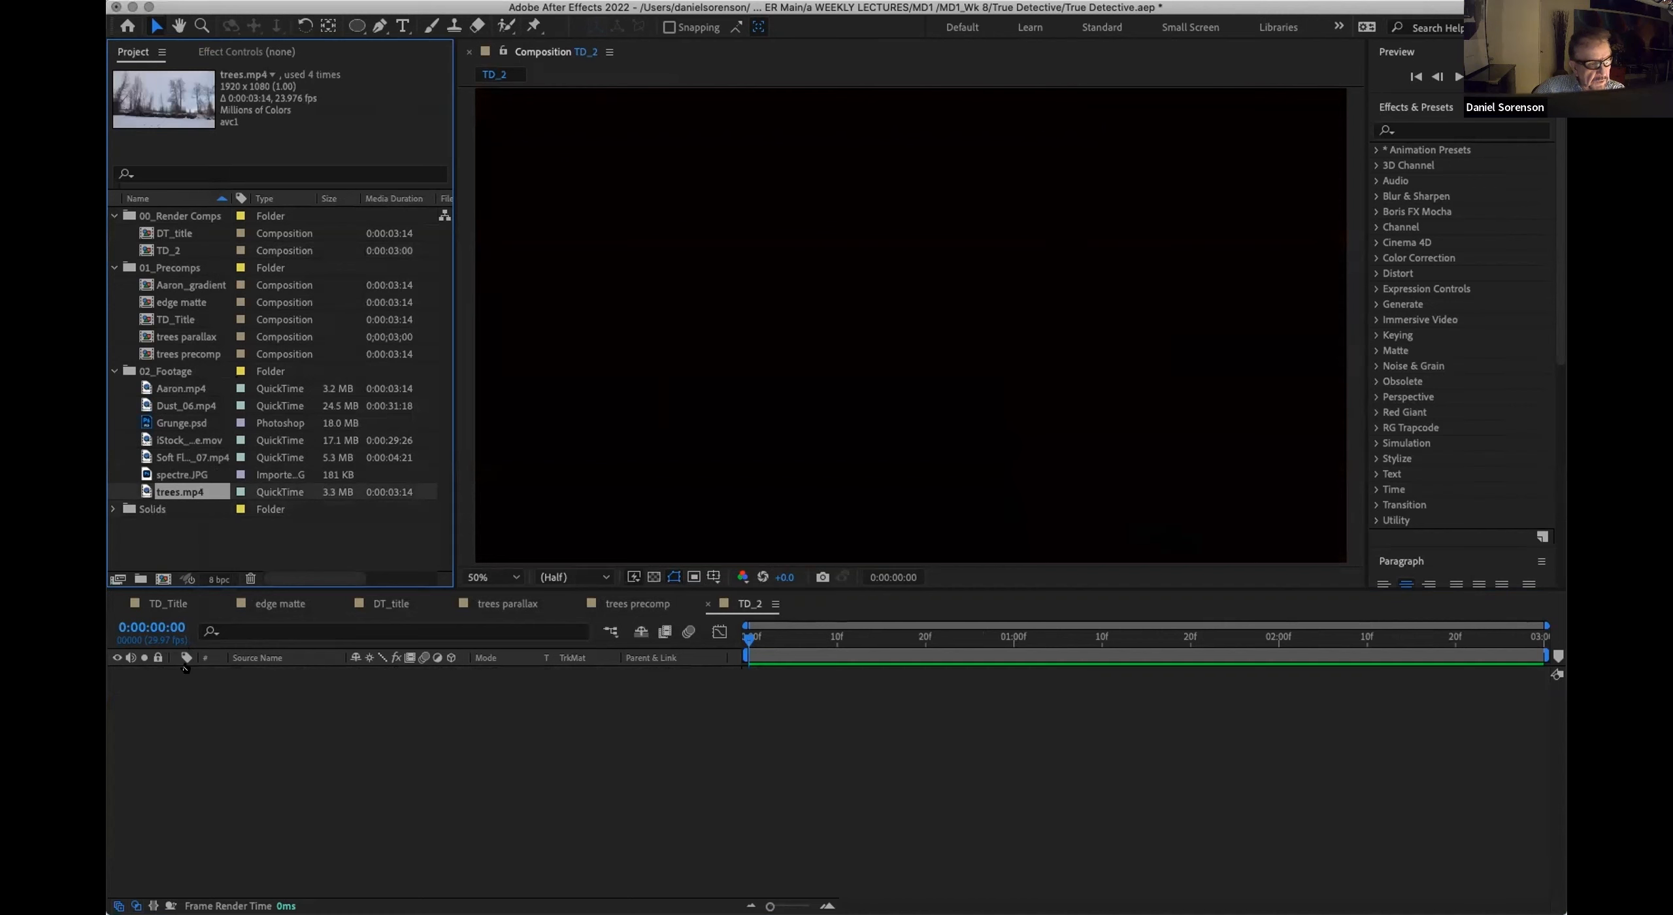
left_click_drag(185, 667, 196, 680)
key("space")
left_click_drag(1129, 645, 748, 645)
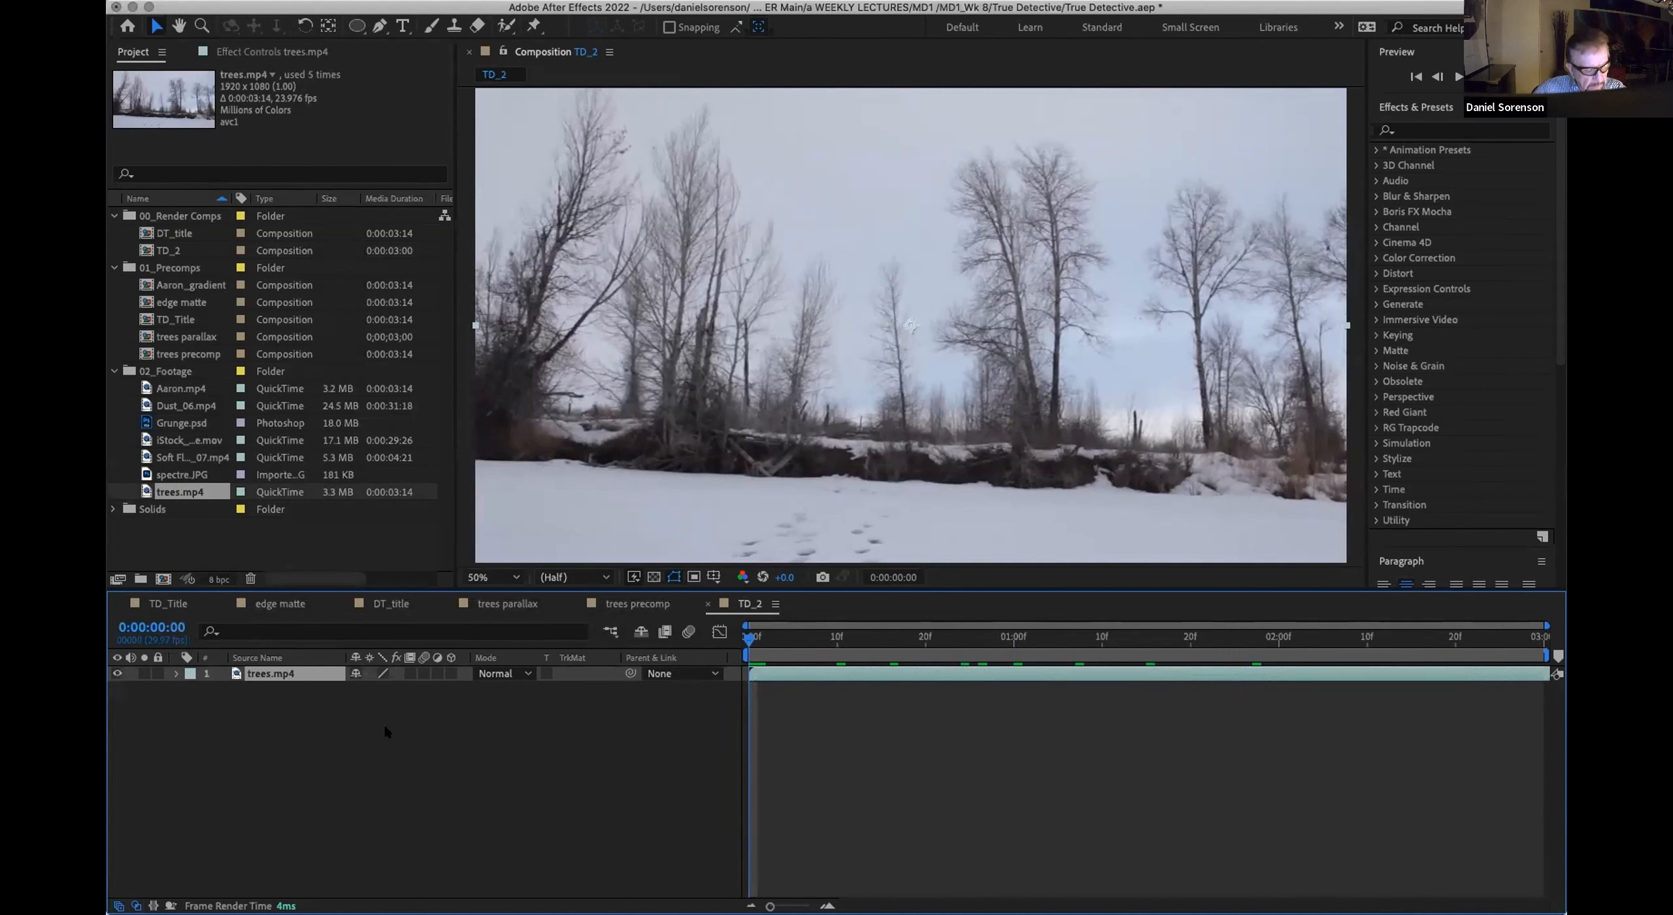
key("super+d")
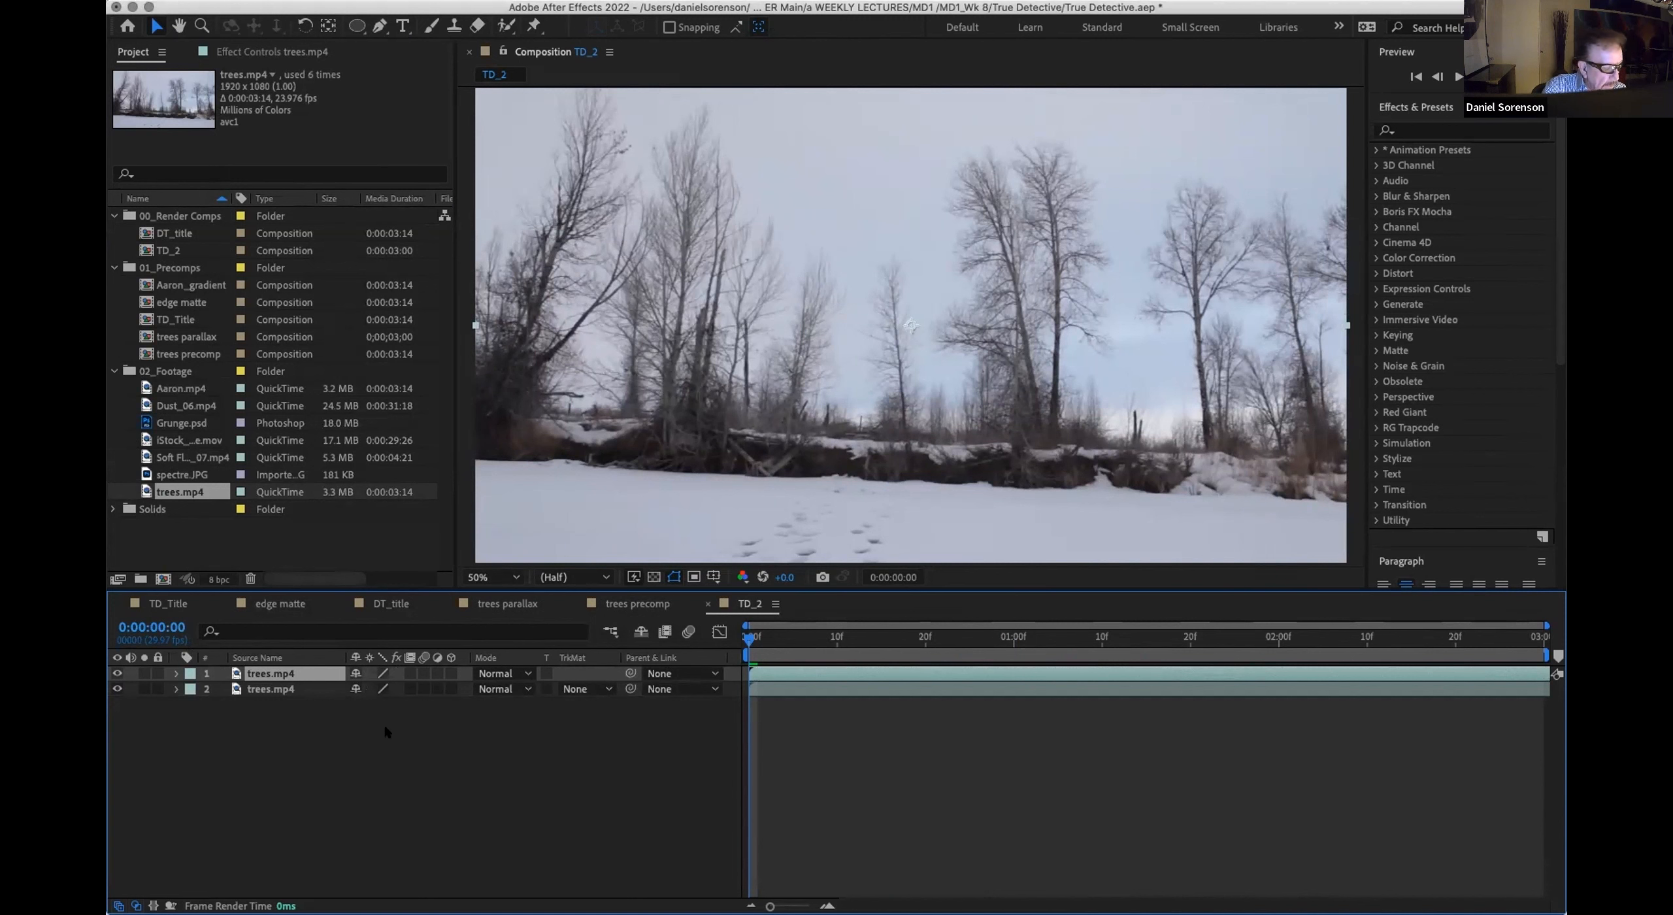
Step: Unlink the scale proportions of the upper trees.mp4 layer and set its horizontal scale to 155%
left_click(175, 673)
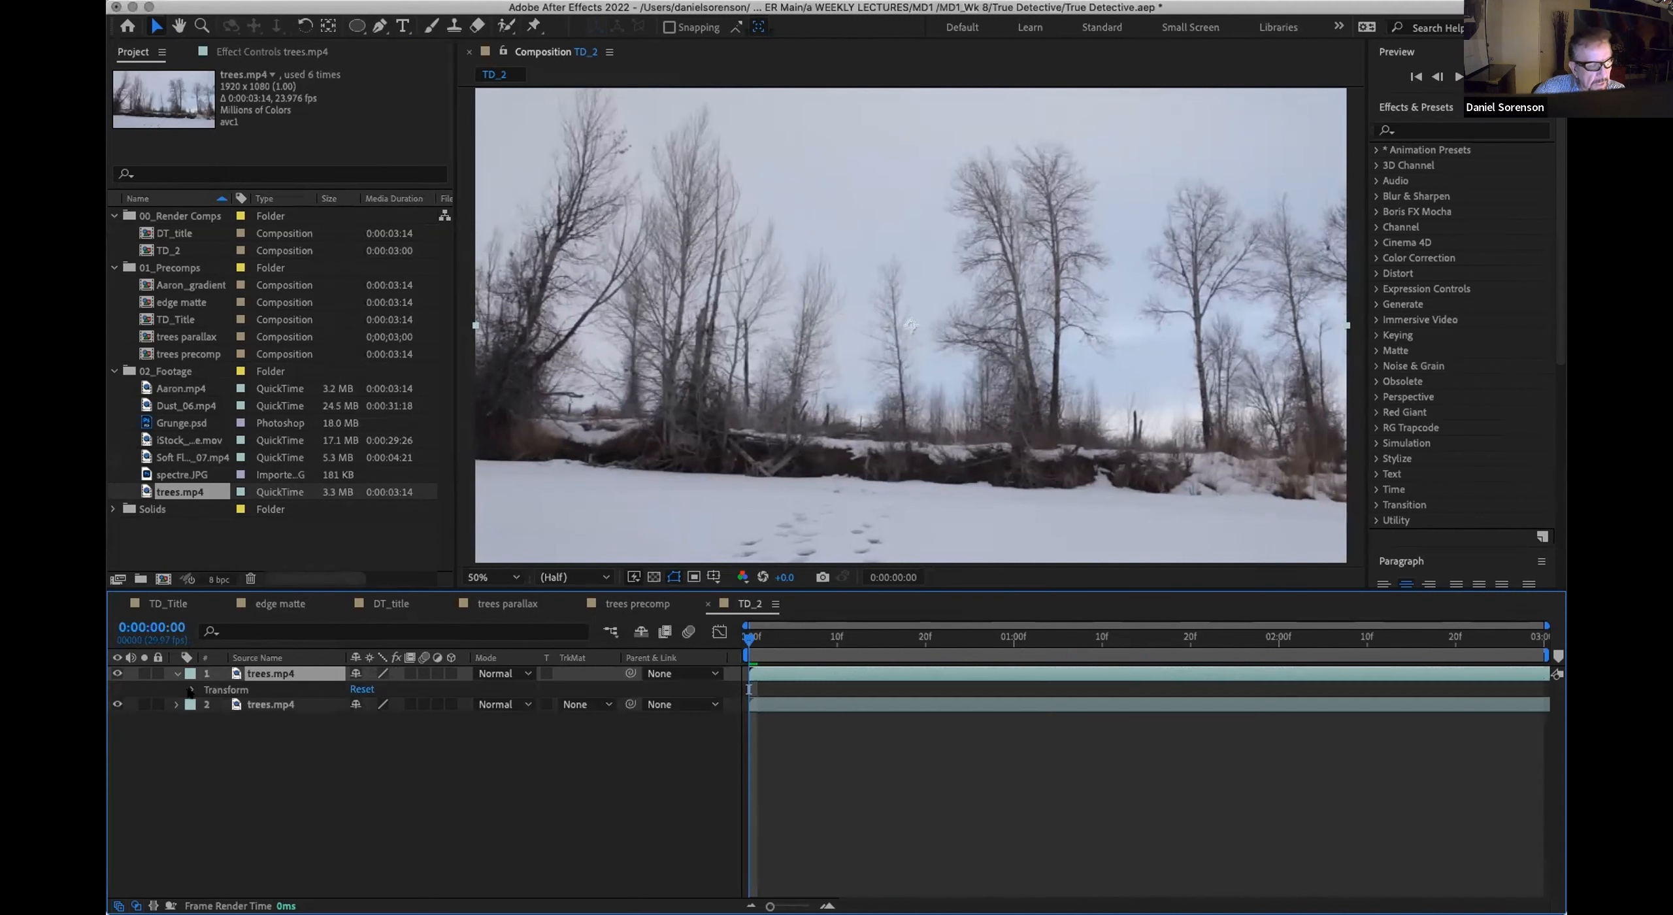
left_click(191, 690)
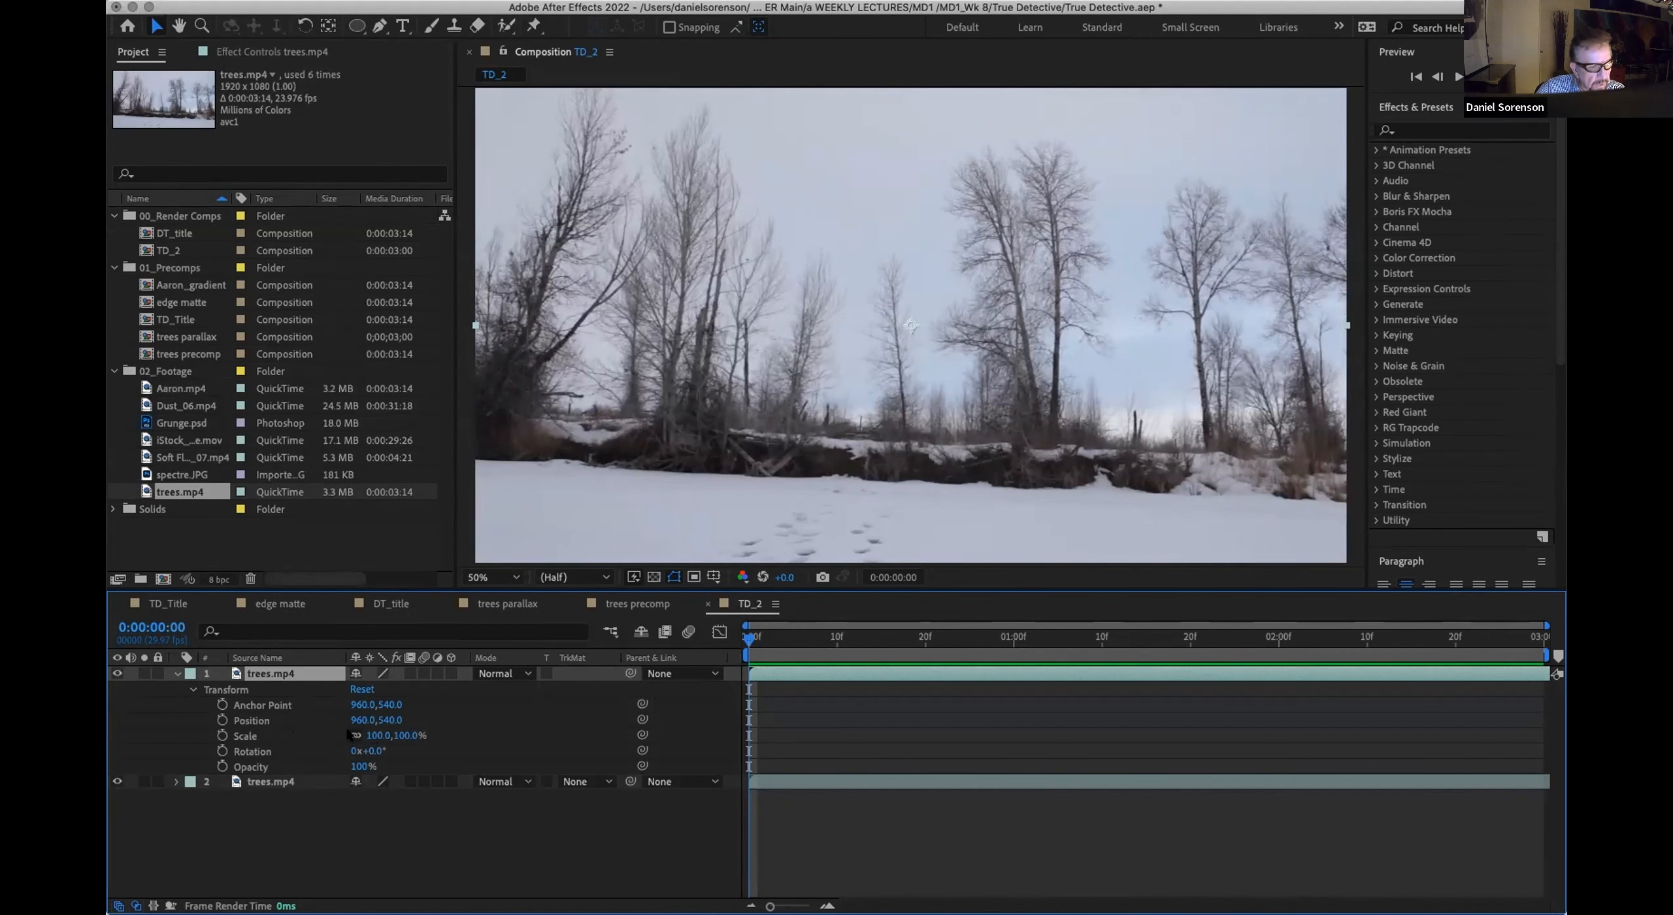
left_click(386, 735)
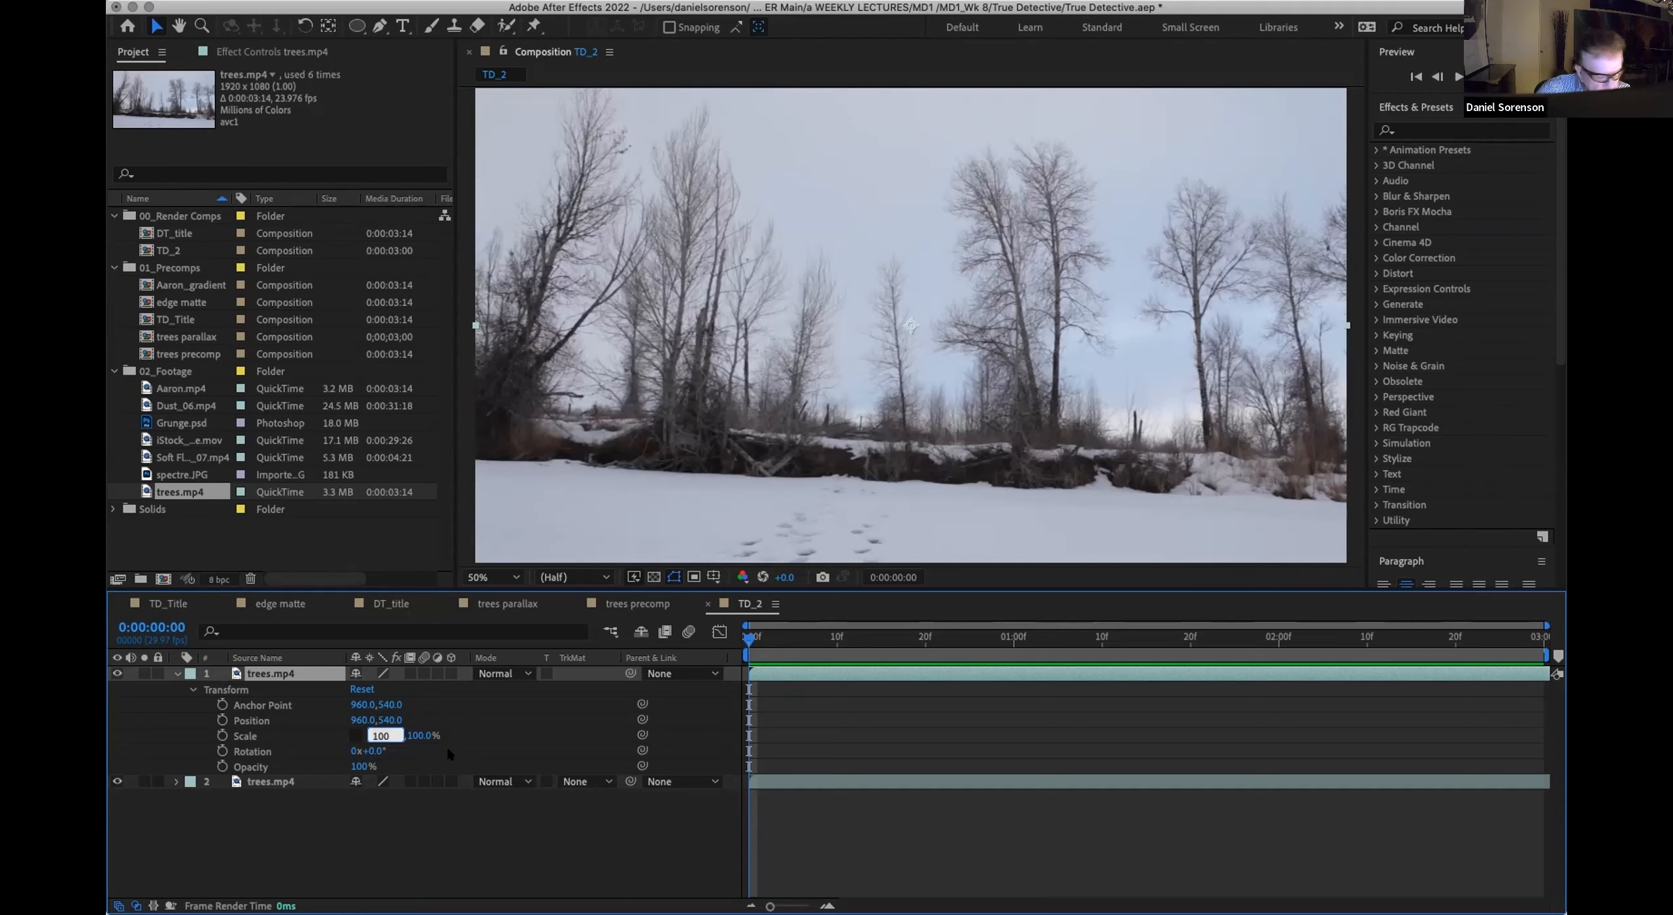
type("155")
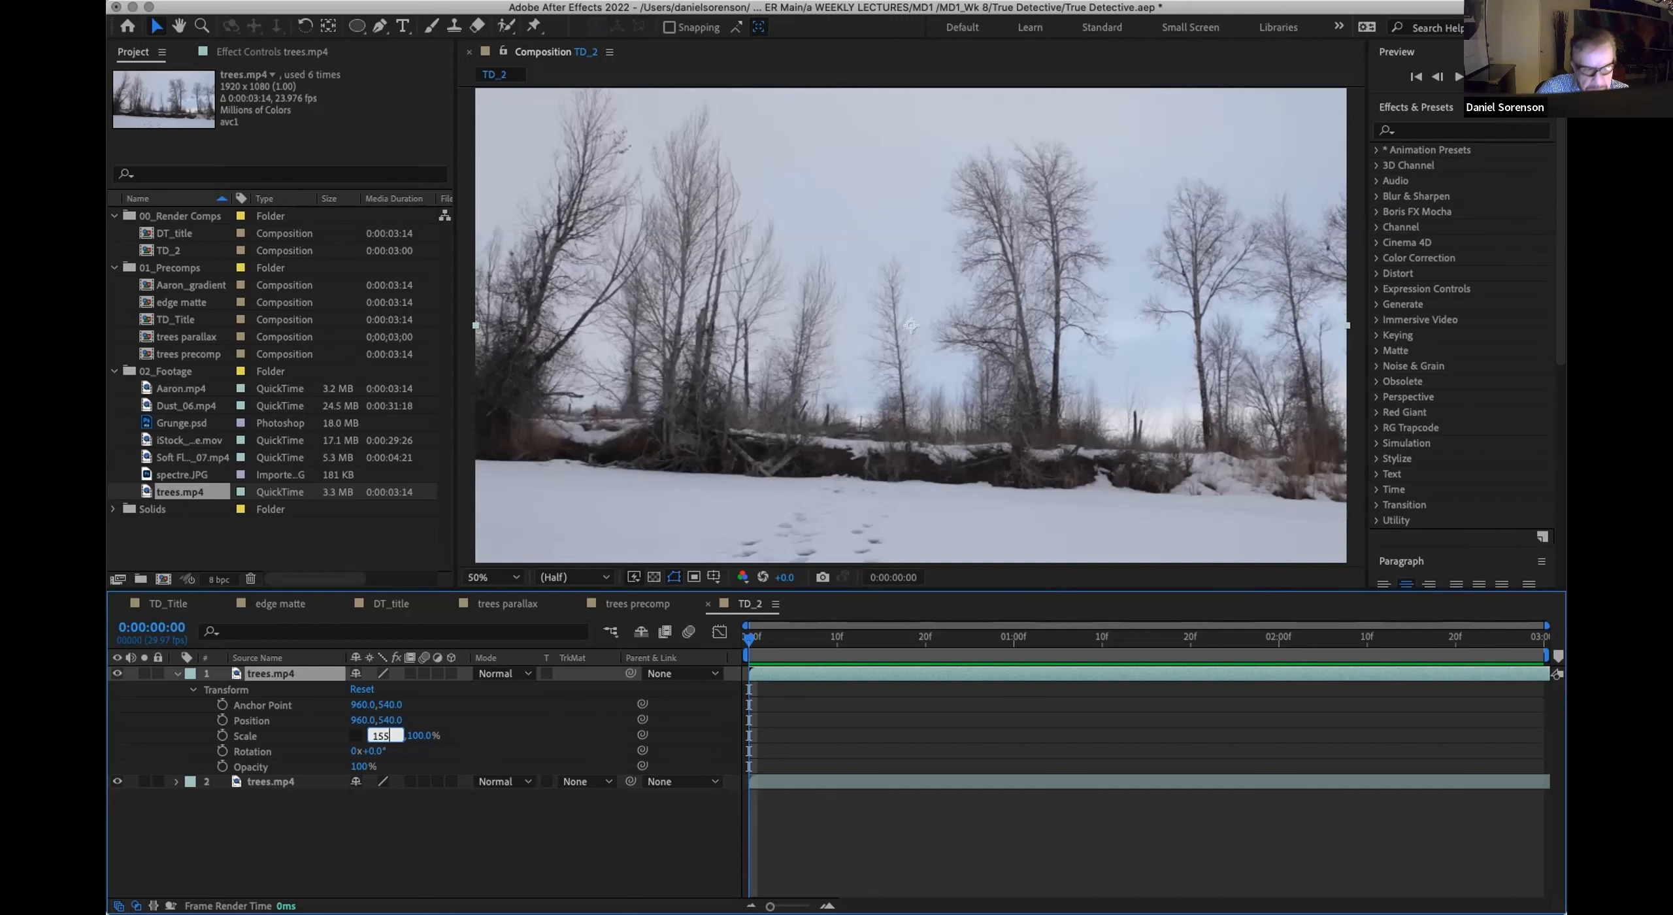
key("Return")
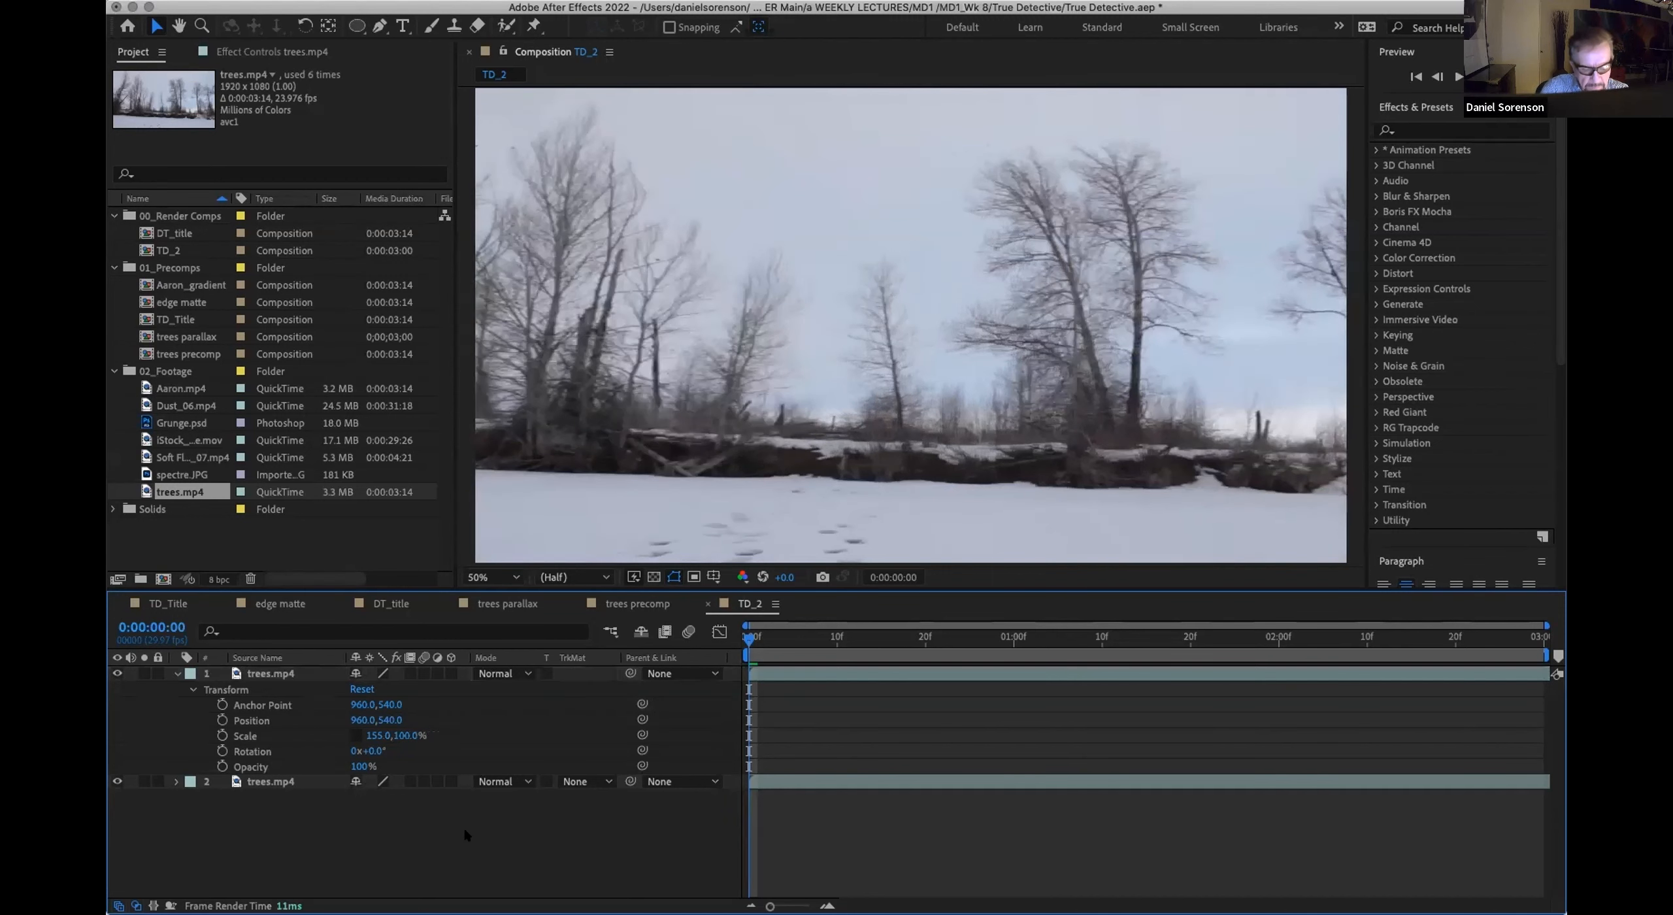
Step: Set the upper trees.mp4 layer's position to 1190, 680 and add a position keyframe at 0:00:00:00
key("comma")
key("comma")
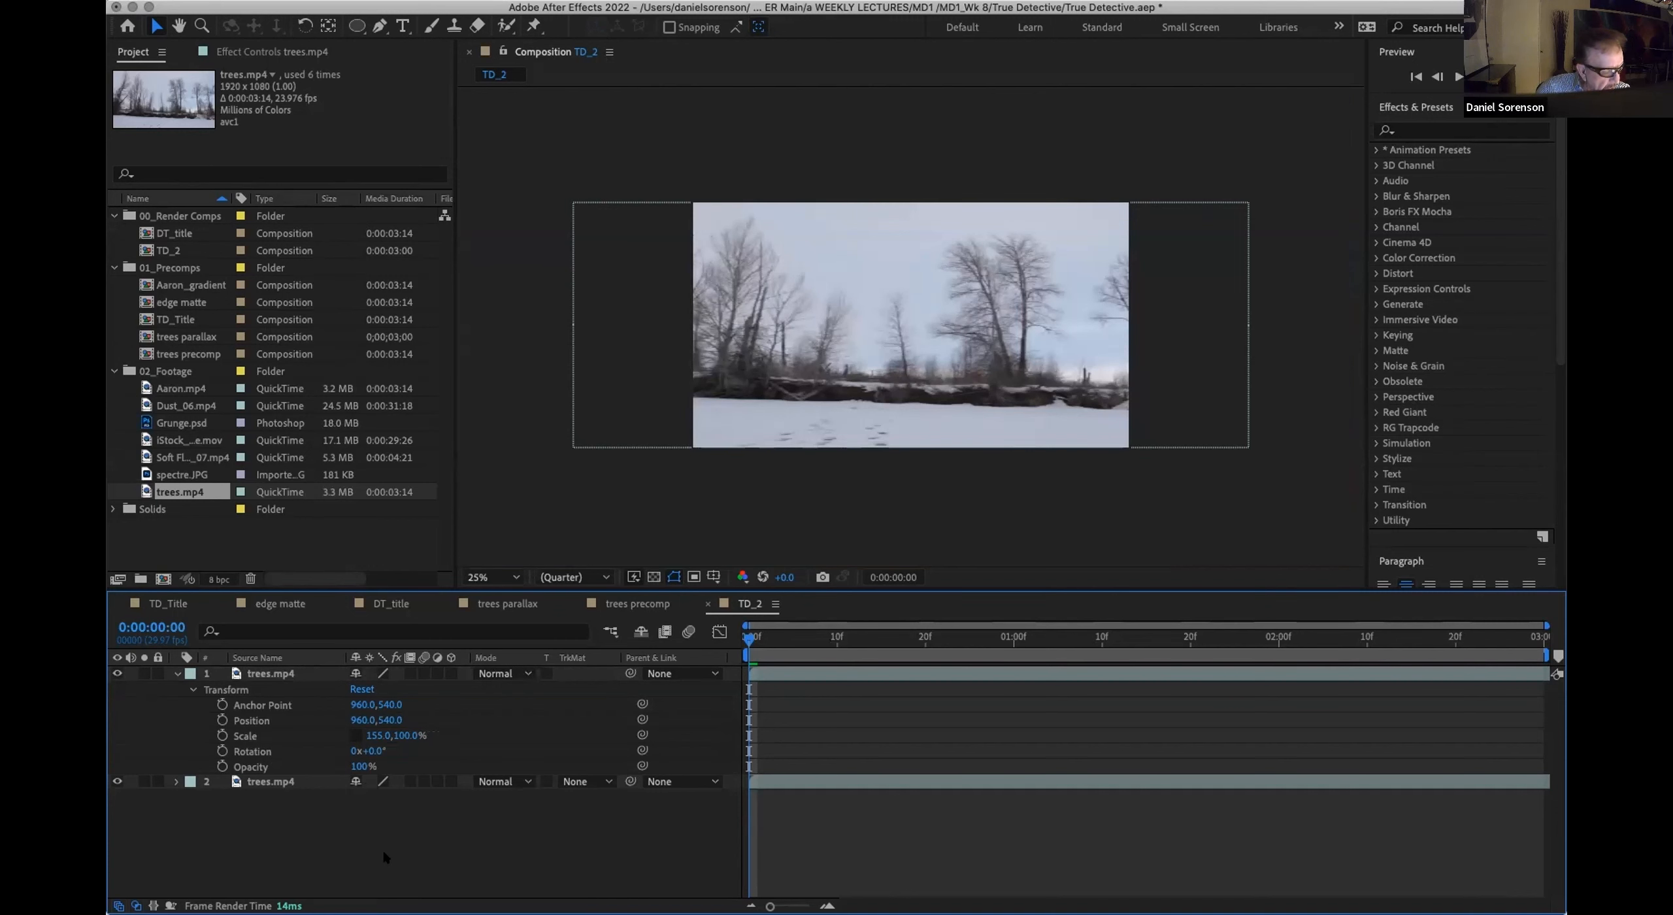
left_click(278, 674)
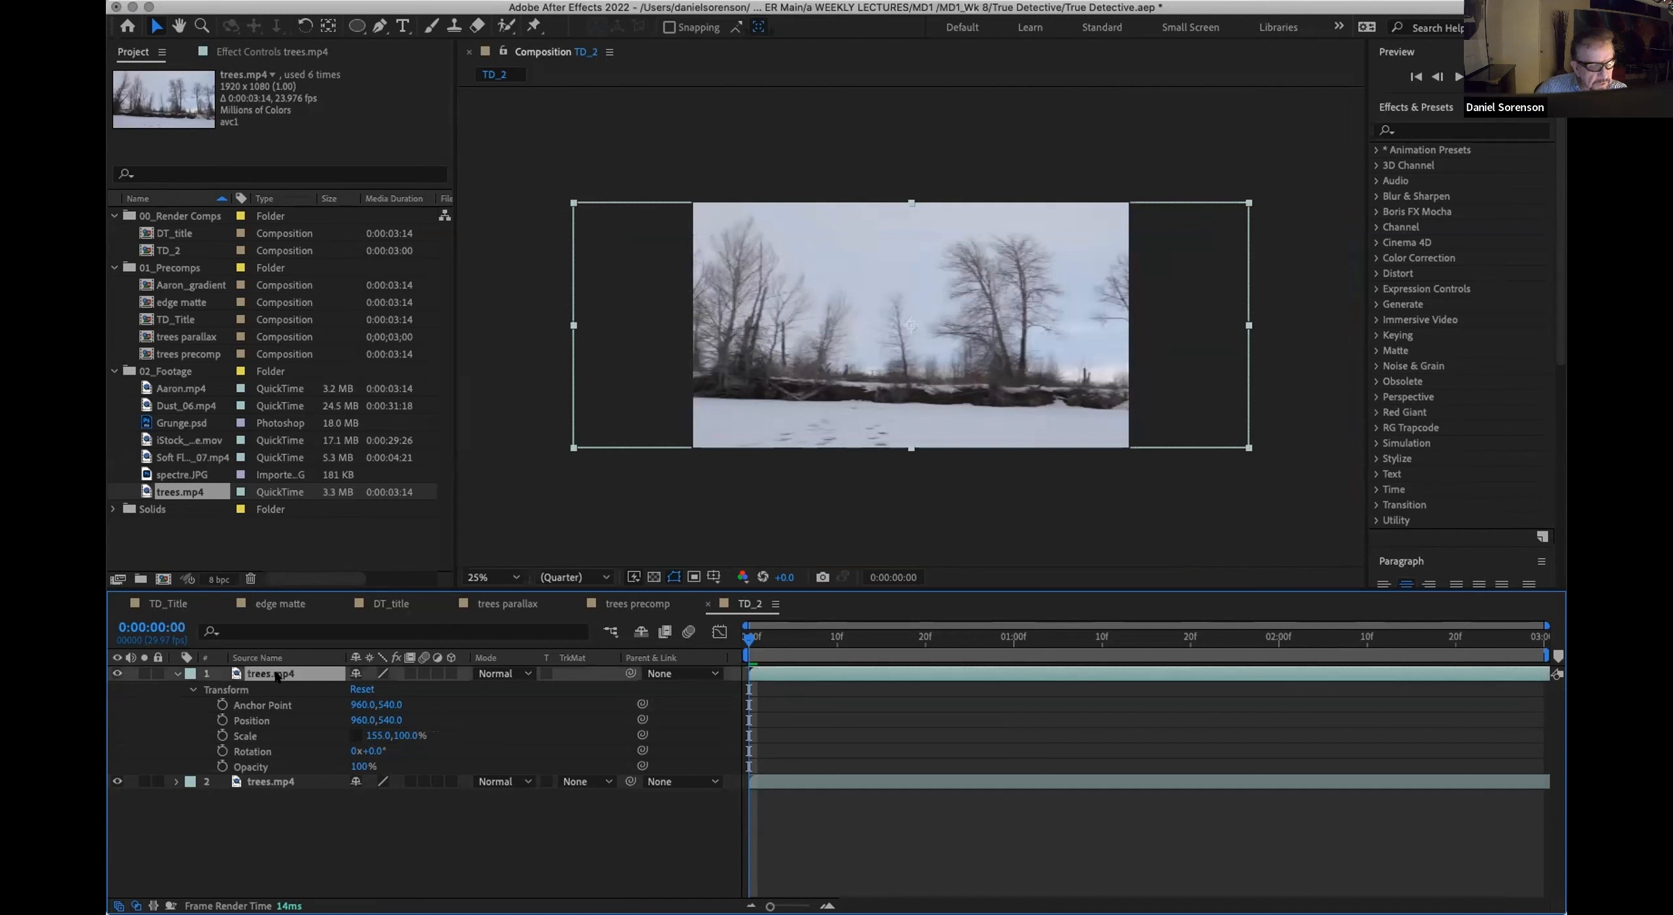
key("p")
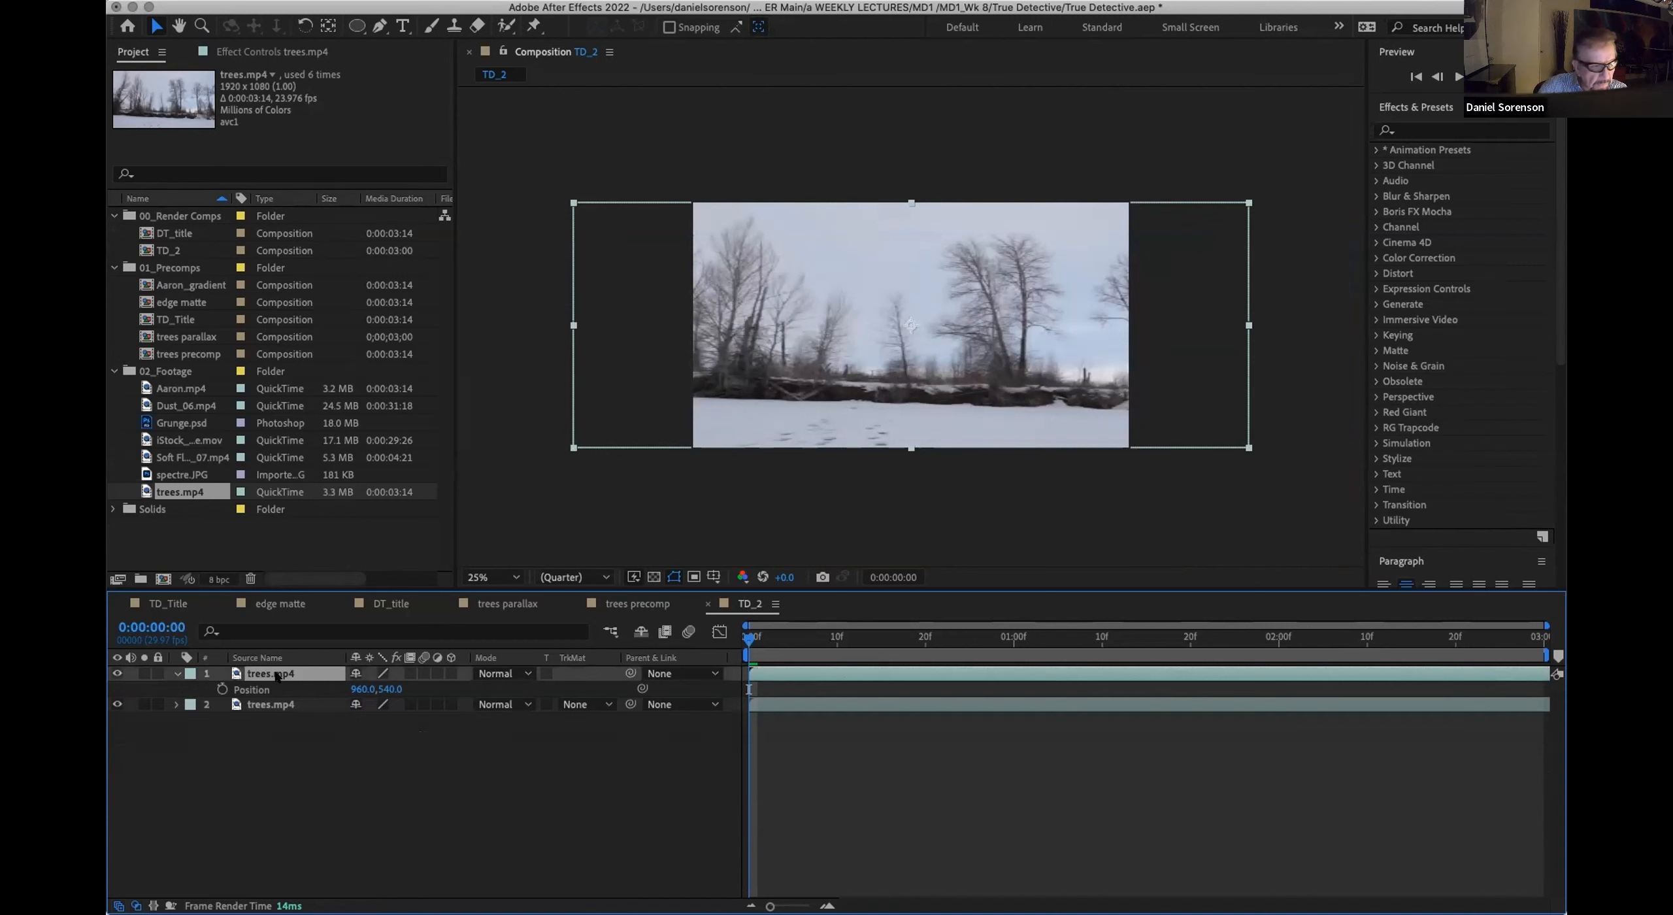
left_click(360, 689)
type("1190")
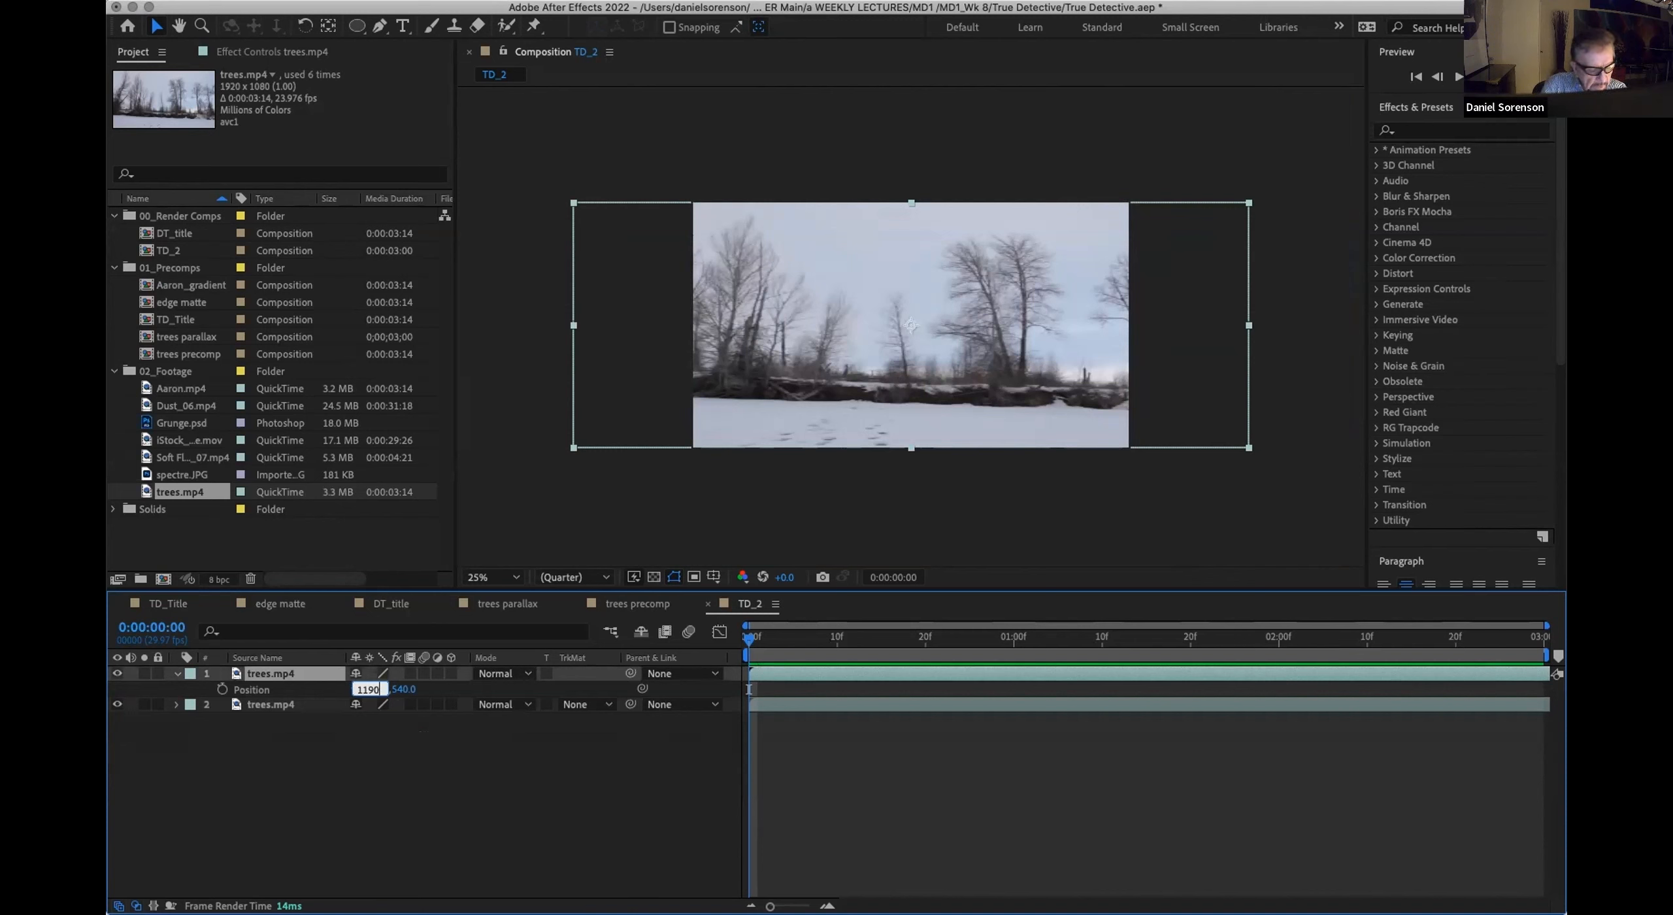
left_click(400, 689)
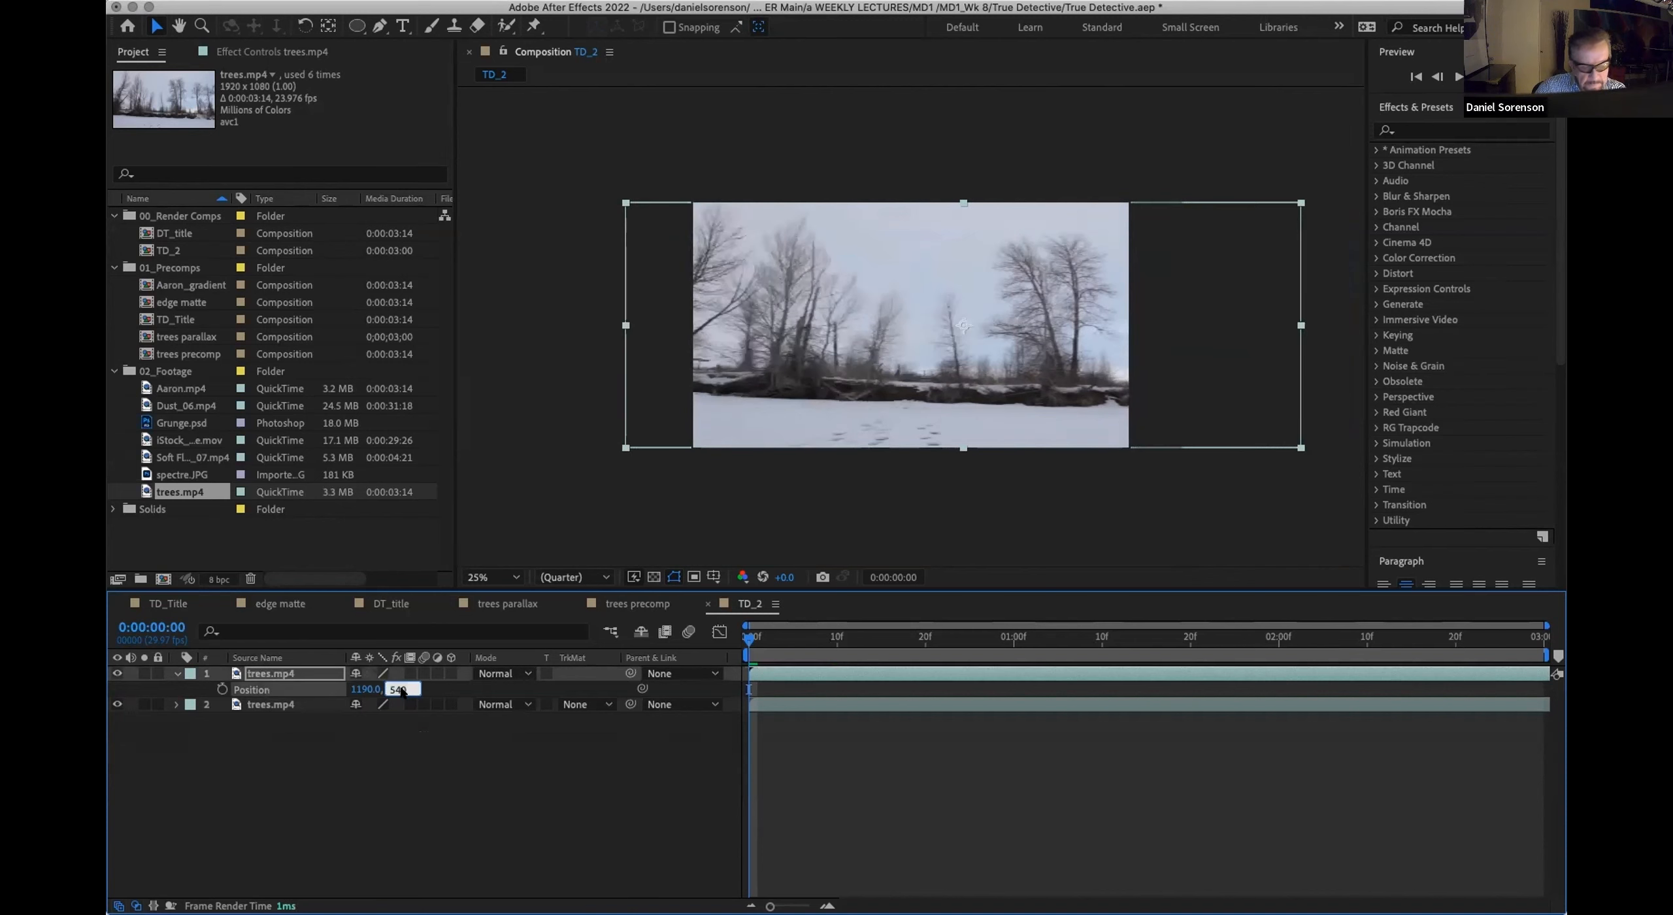
type("680")
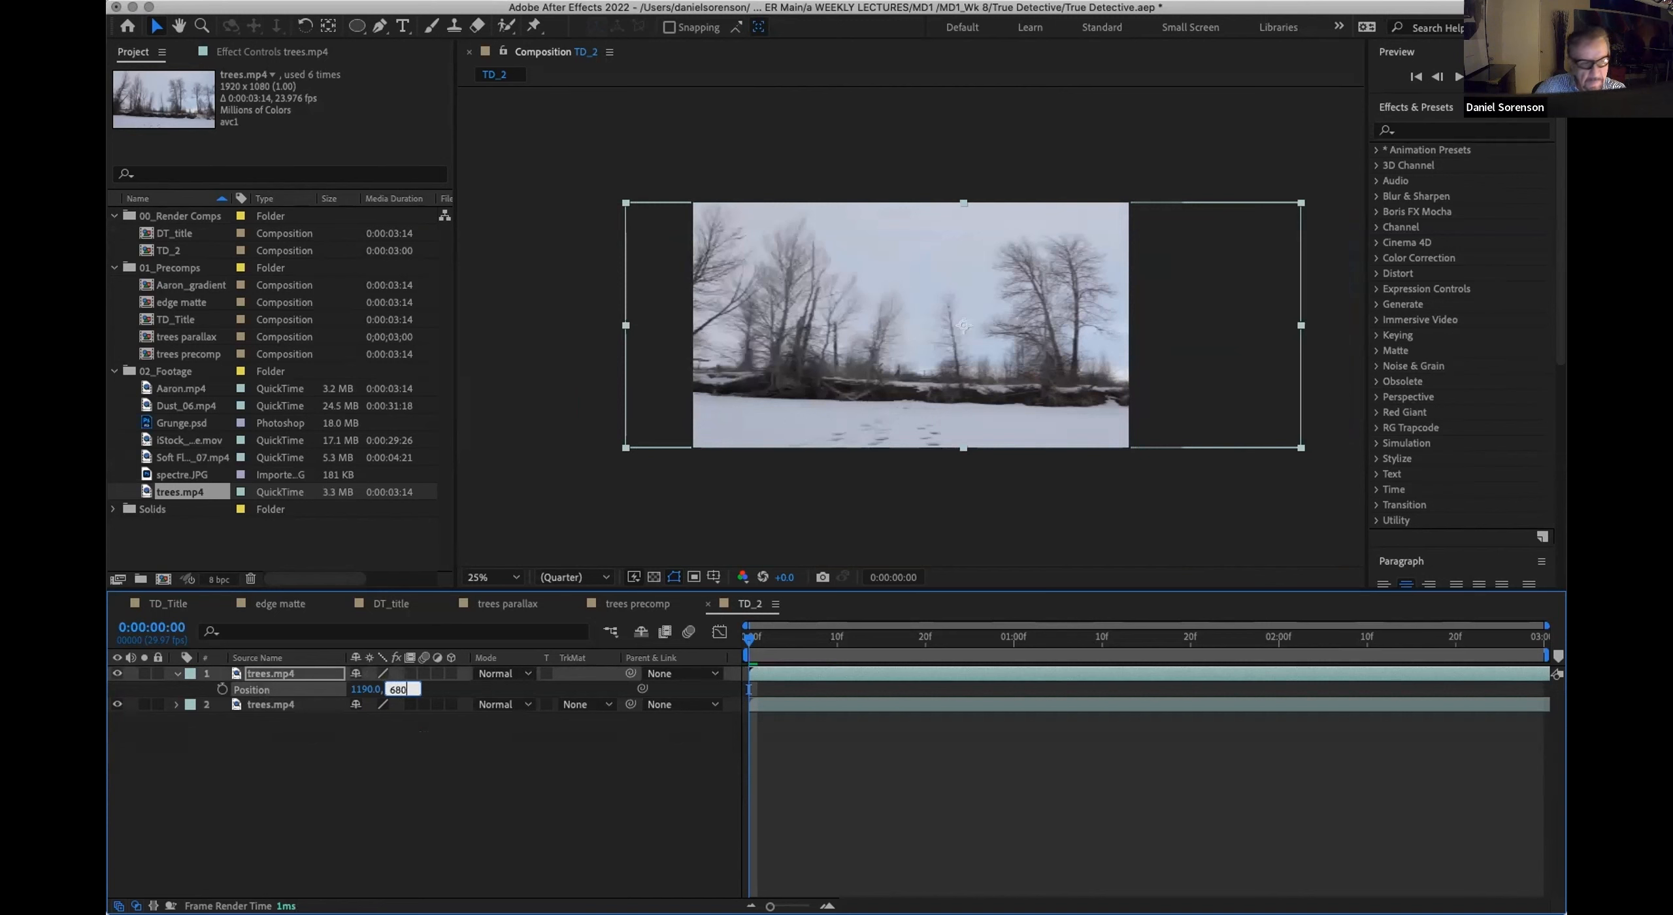
left_click(418, 797)
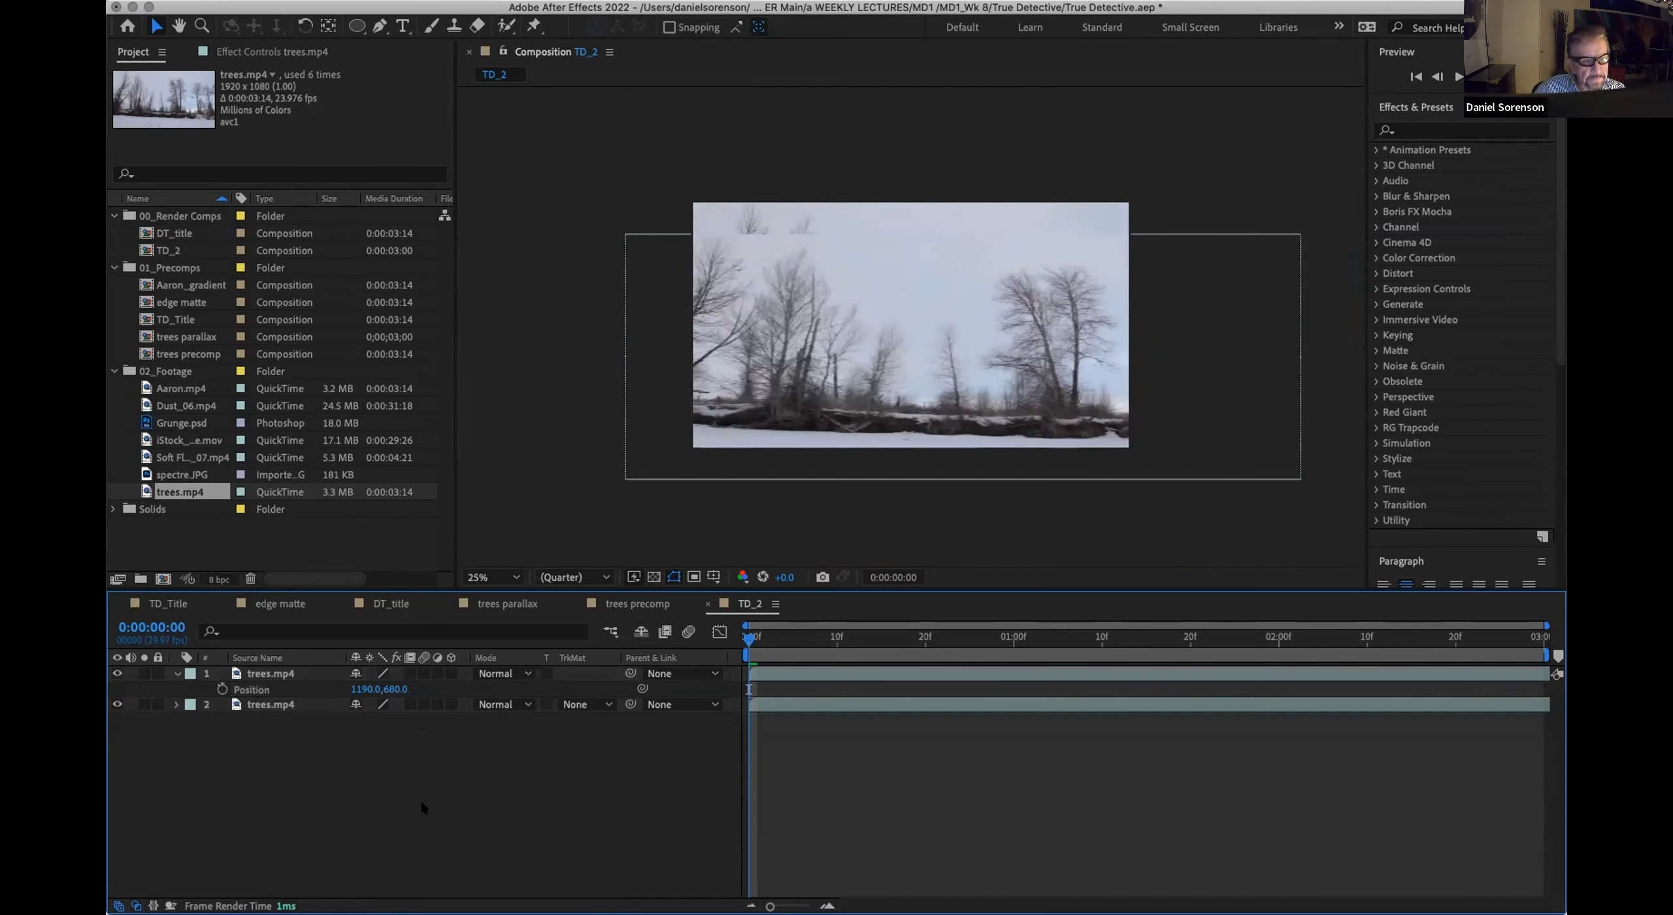
left_click(222, 689)
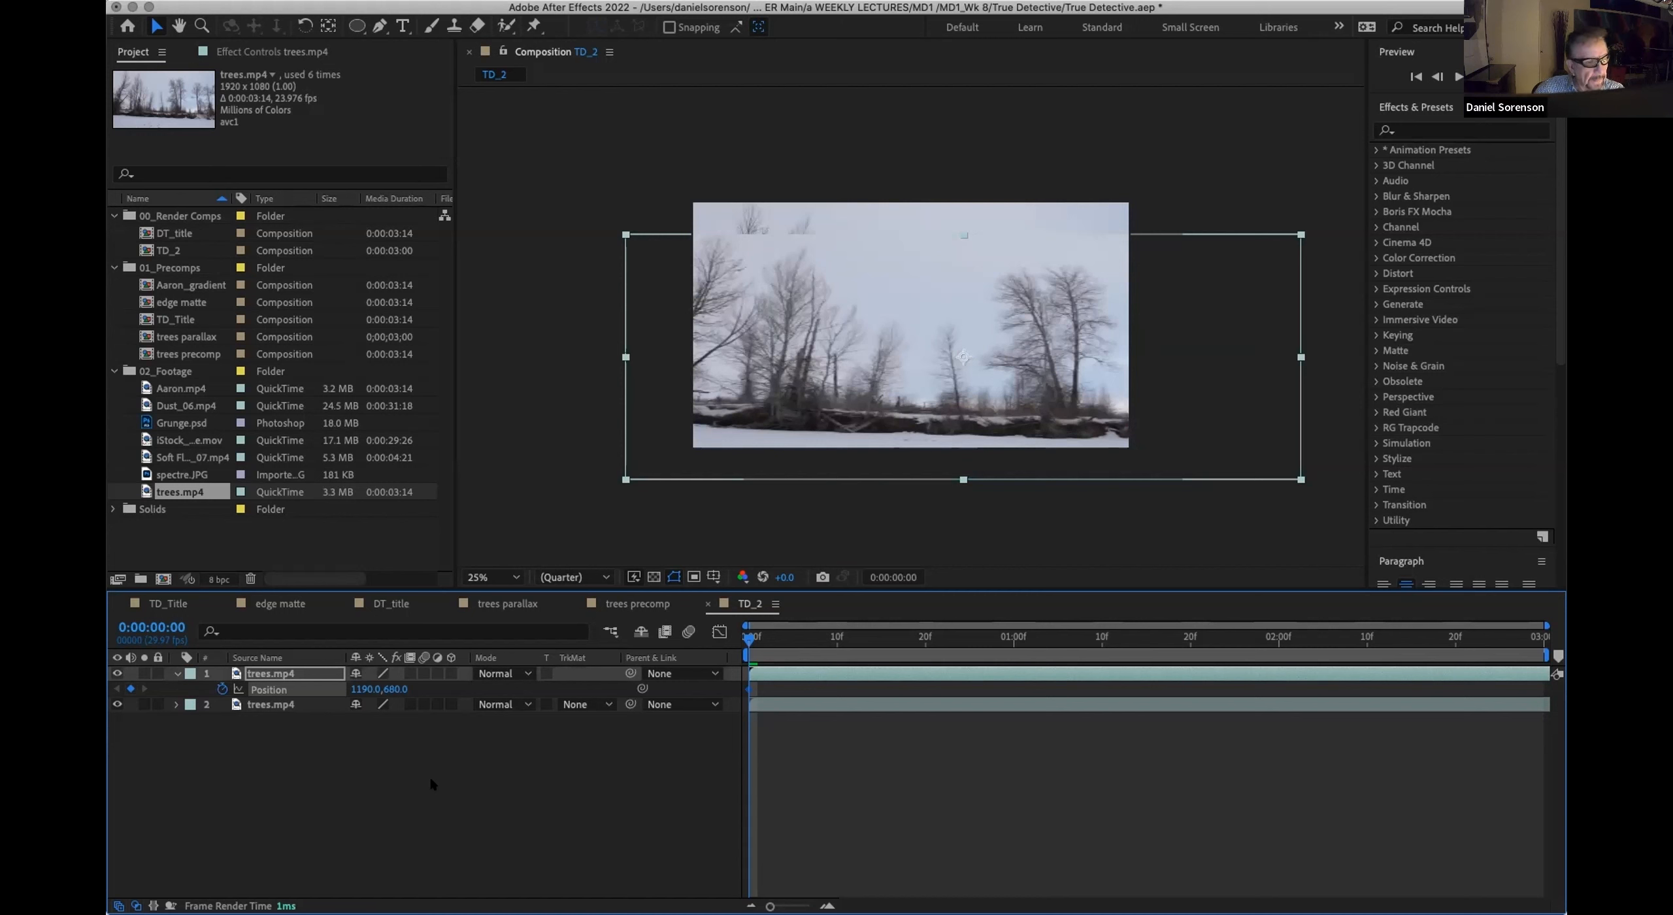
Step: Scale the lower trees.mp4 layer uniformly to 140%
left_click(275, 707)
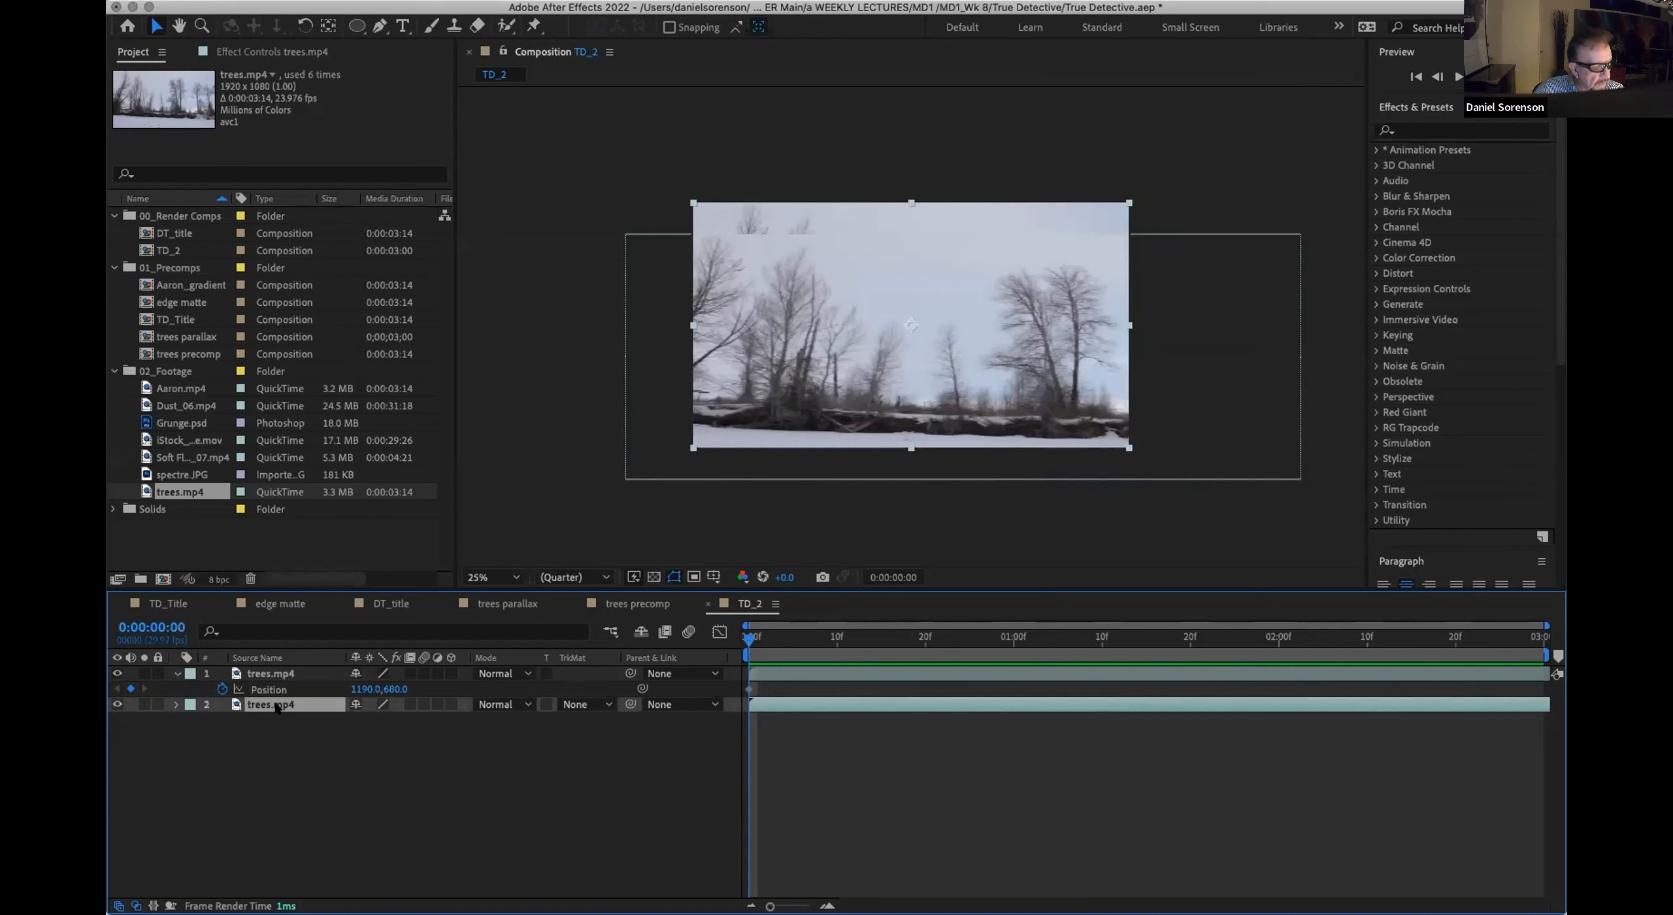
key("s")
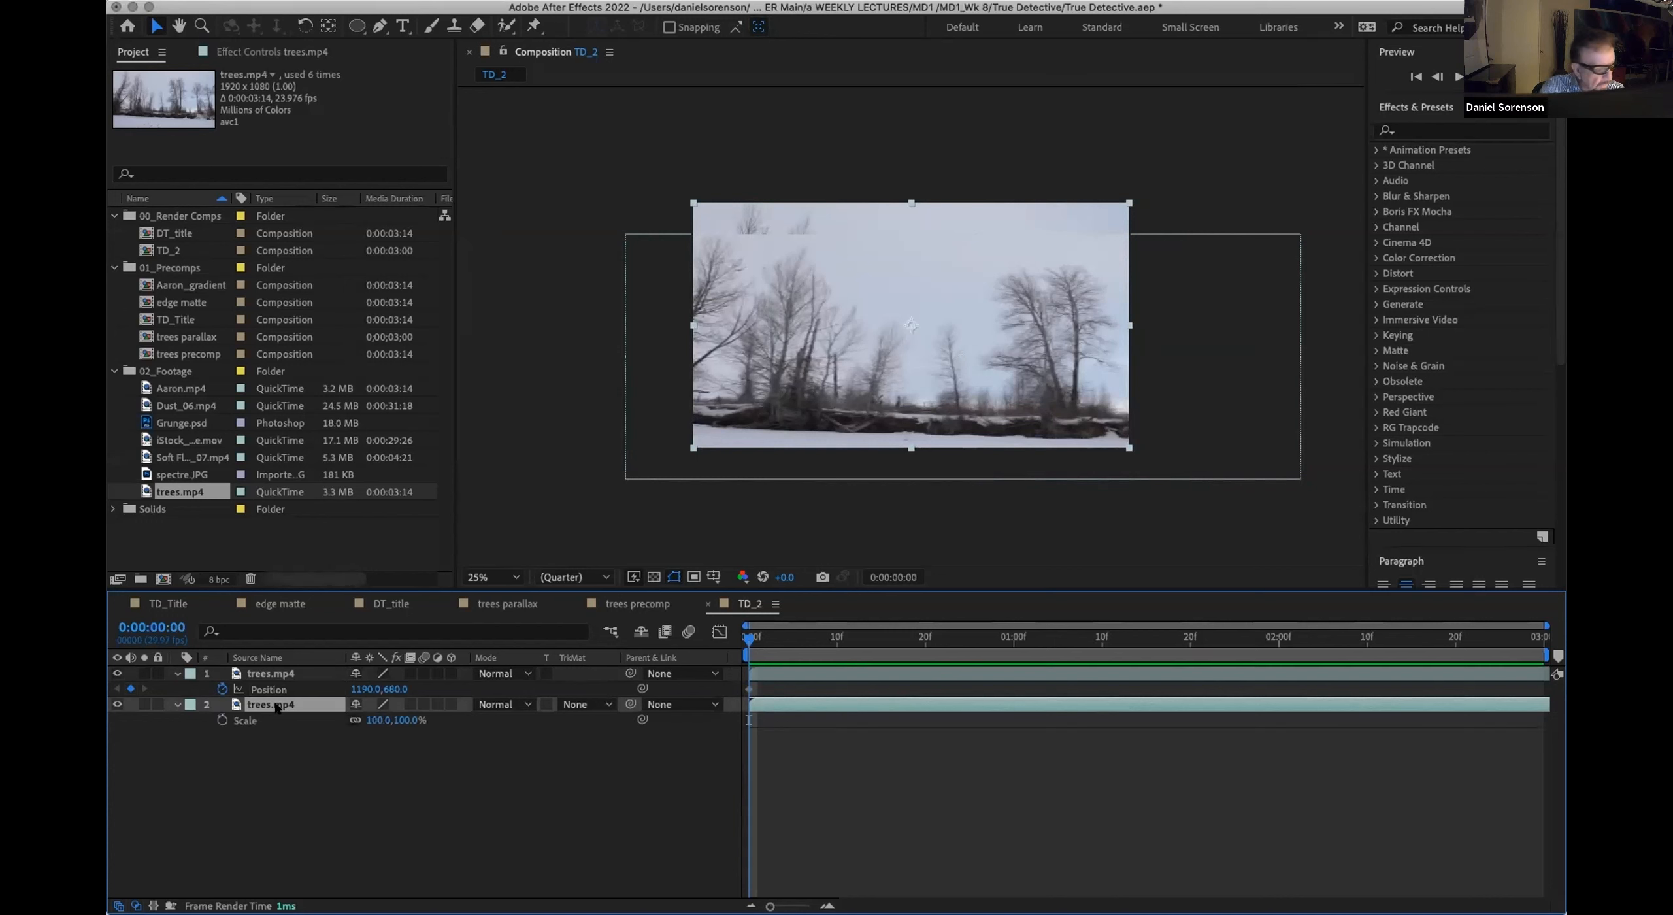
left_click(379, 720)
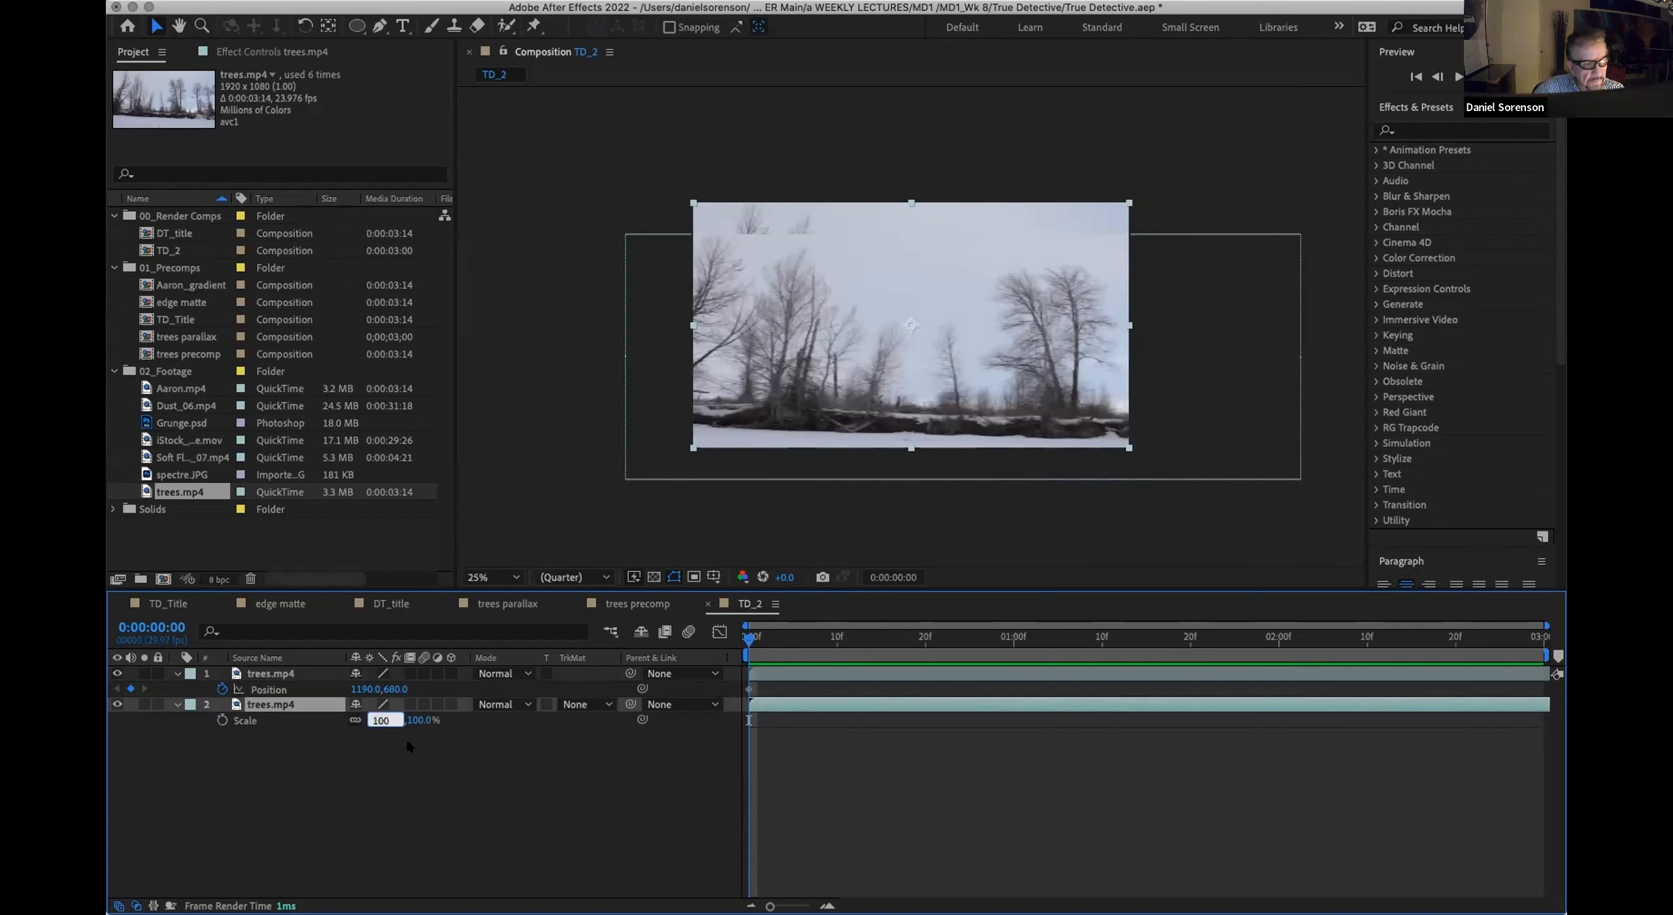
type("140")
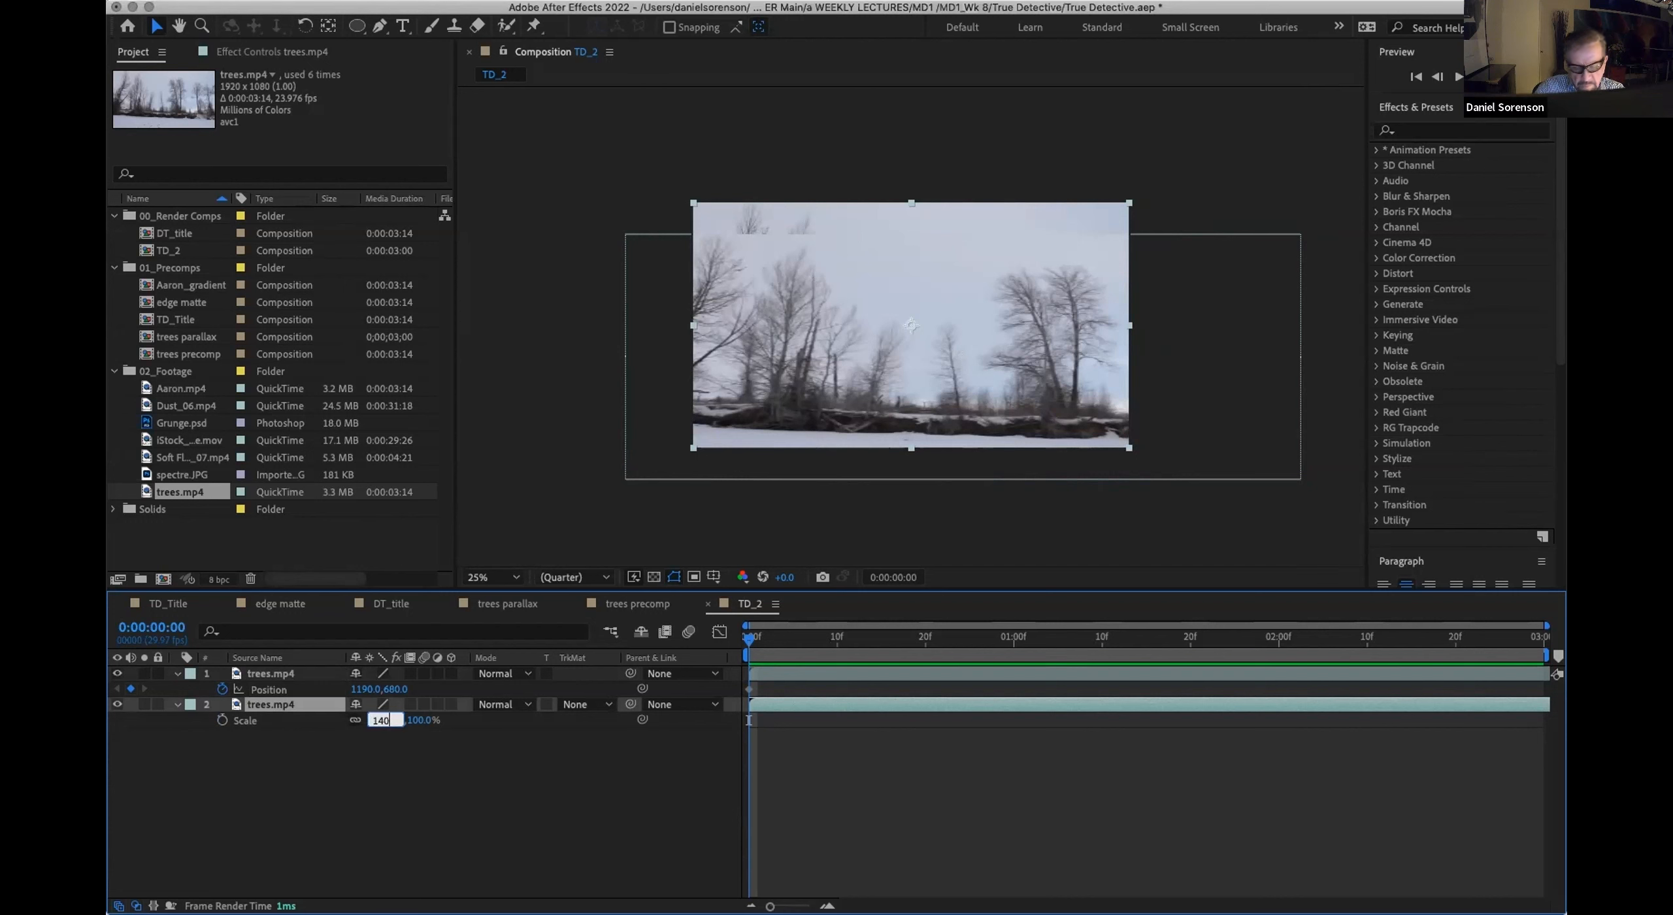
key("Return")
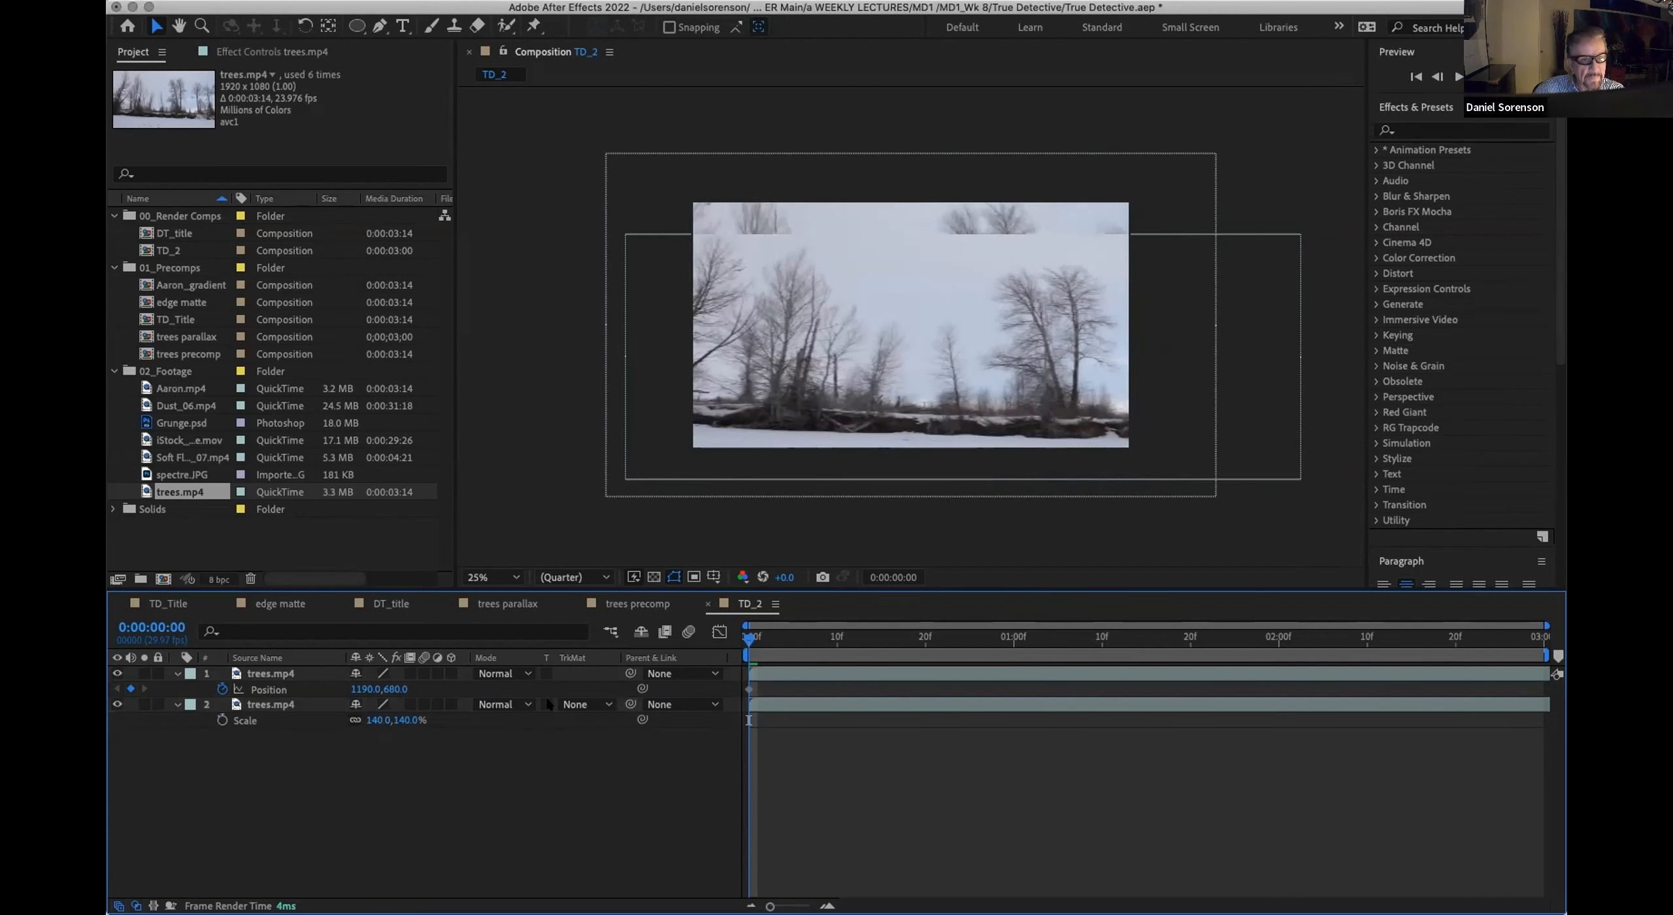
Step: Apply the Curves color correction effect to the upper trees.mp4 layer and show its effect controls
left_click(261, 673)
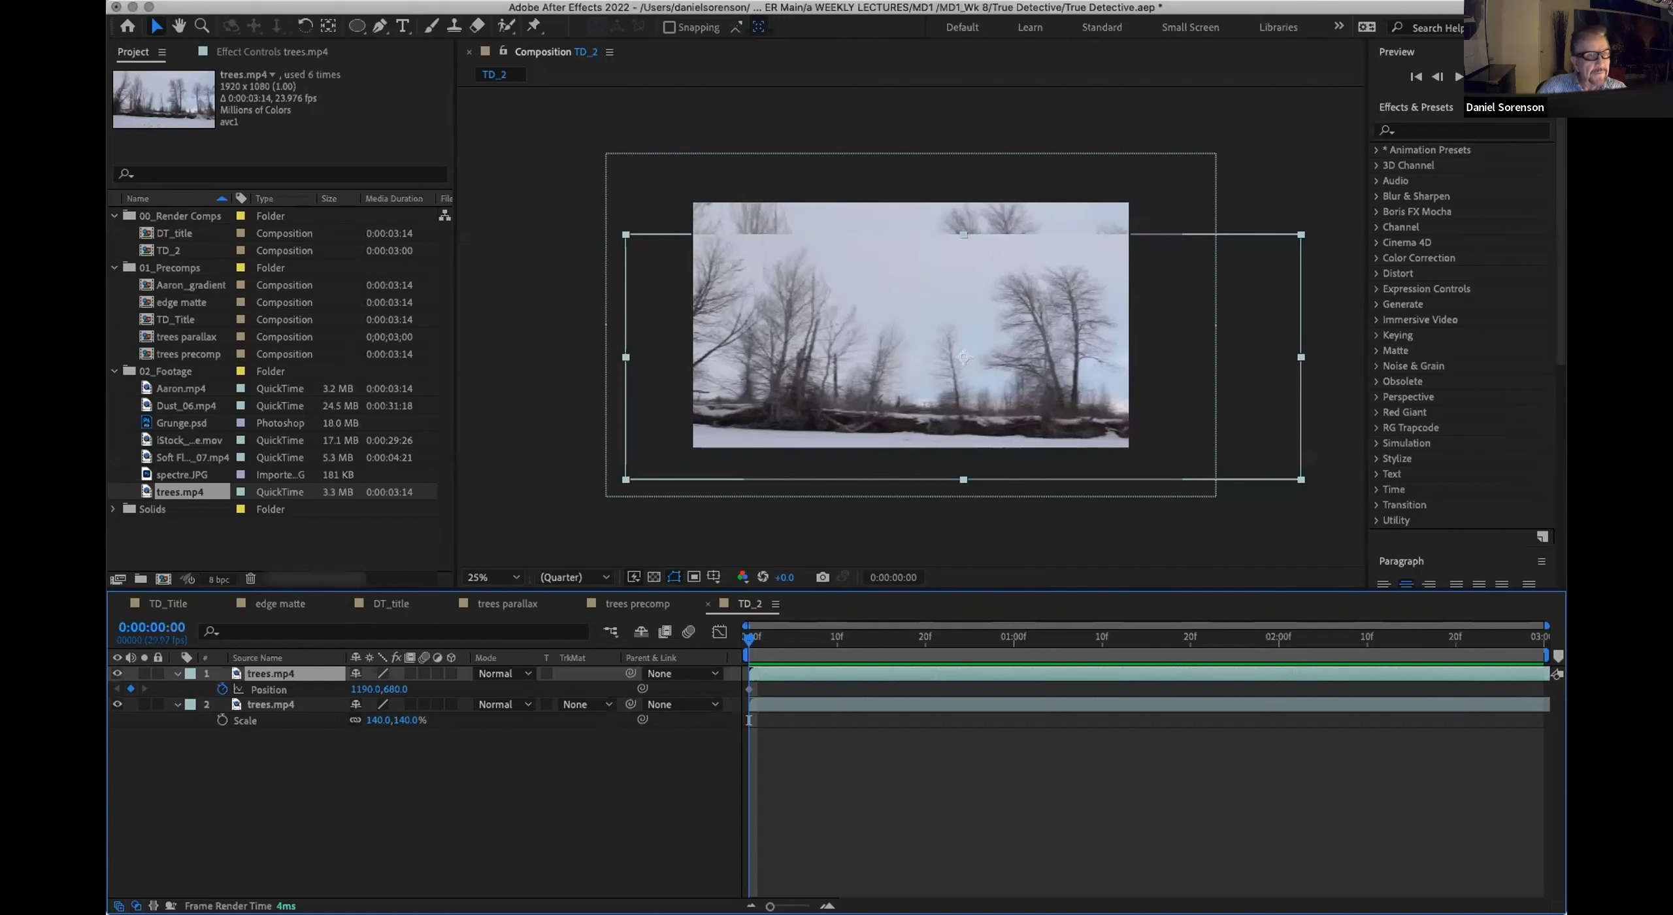
left_click(358, 2)
mouse_move(382, 177)
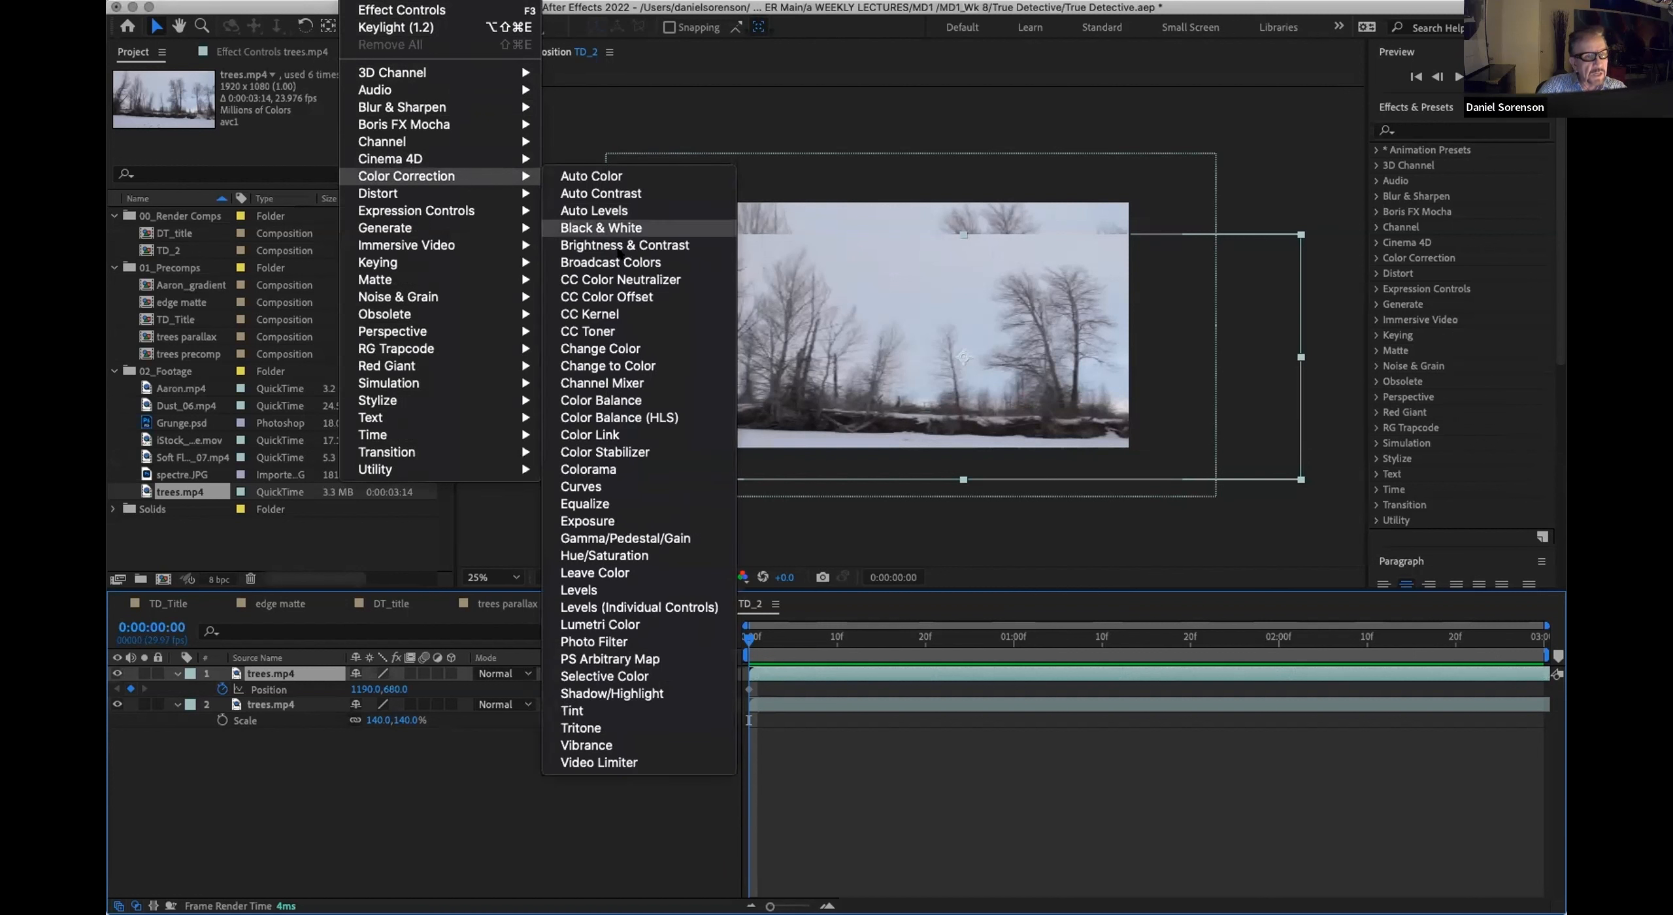
left_click(616, 487)
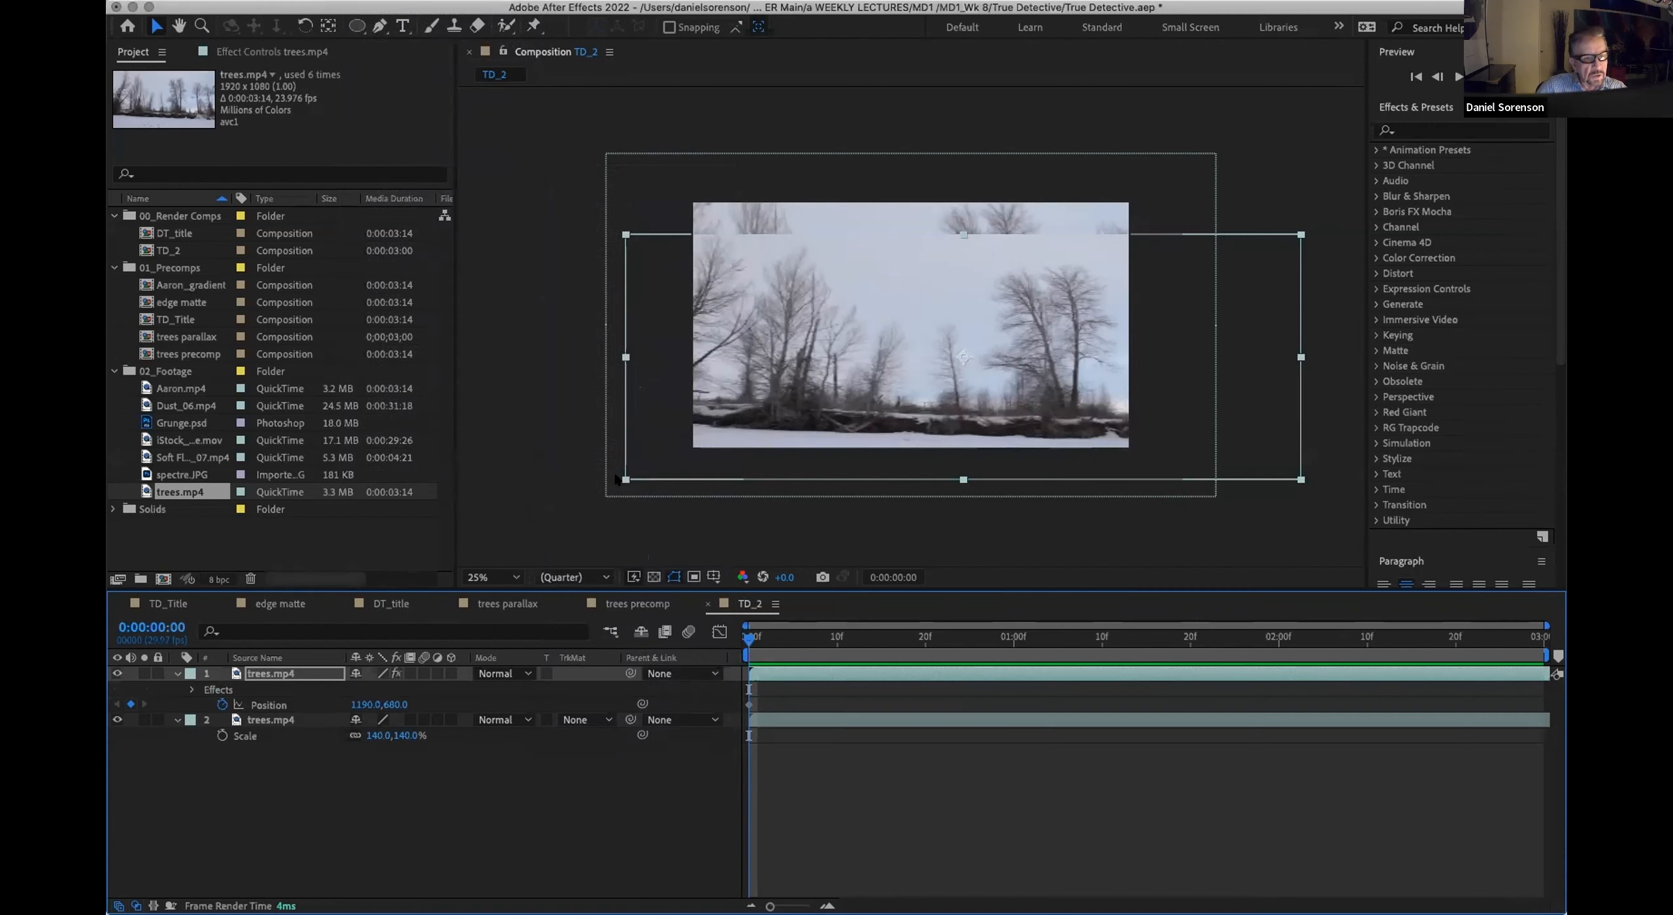
left_click(264, 52)
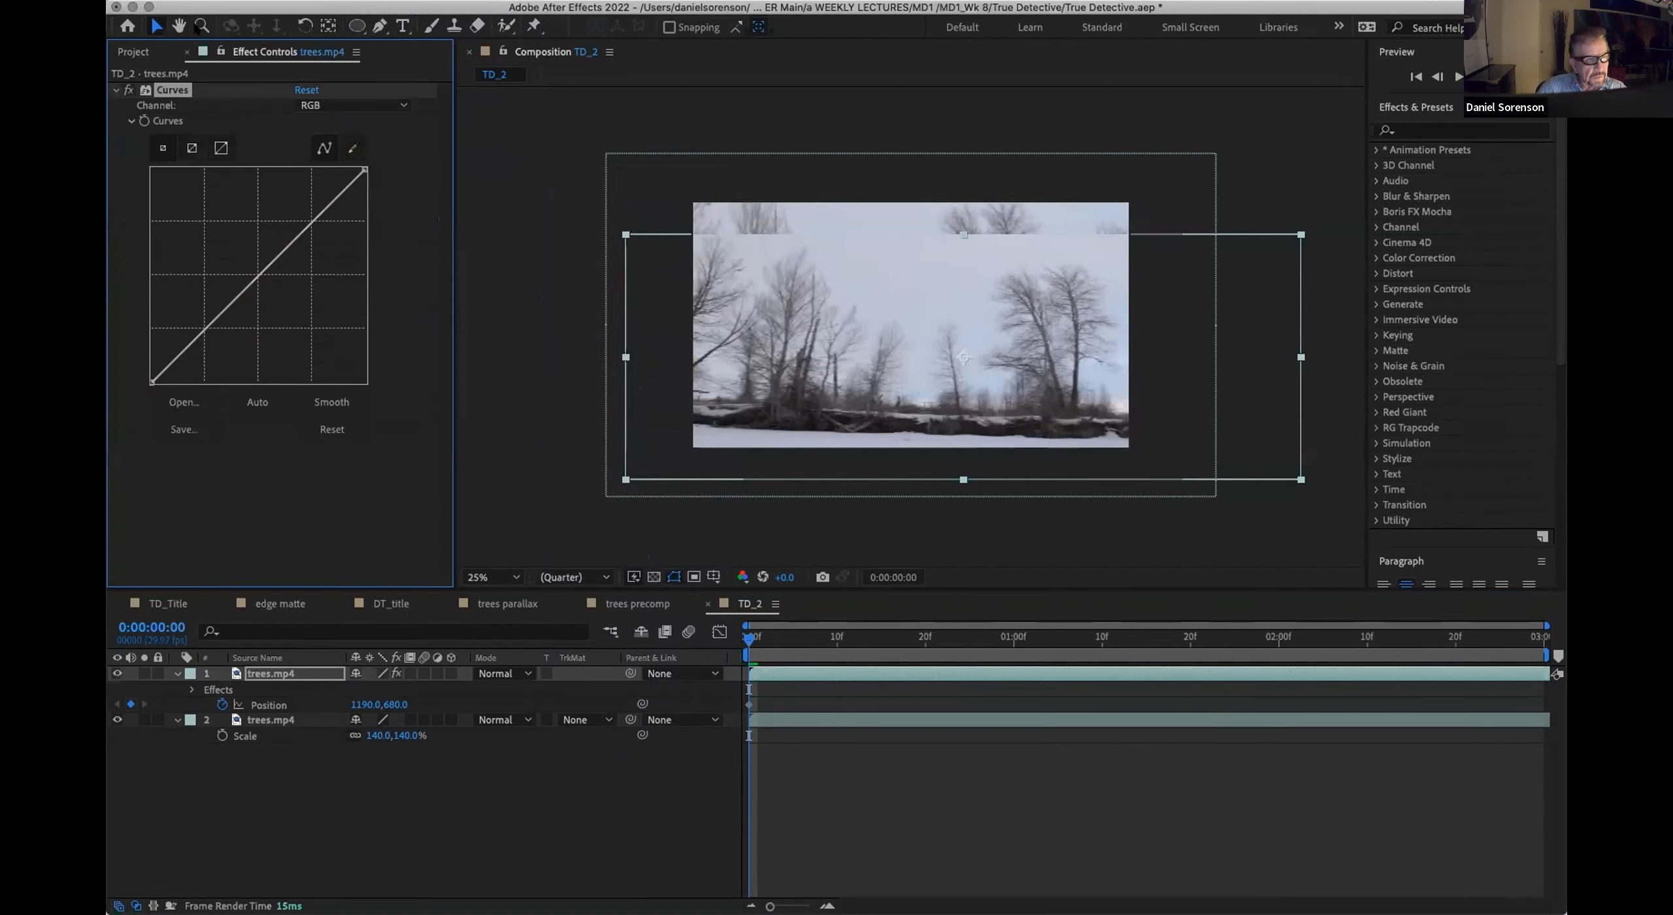
Step: Shape the RGB curve of the upper trees.mp4 layer with a lower midtone point and a slightly raised highlight point
left_click_drag(291, 236, 285, 215)
left_click(191, 689)
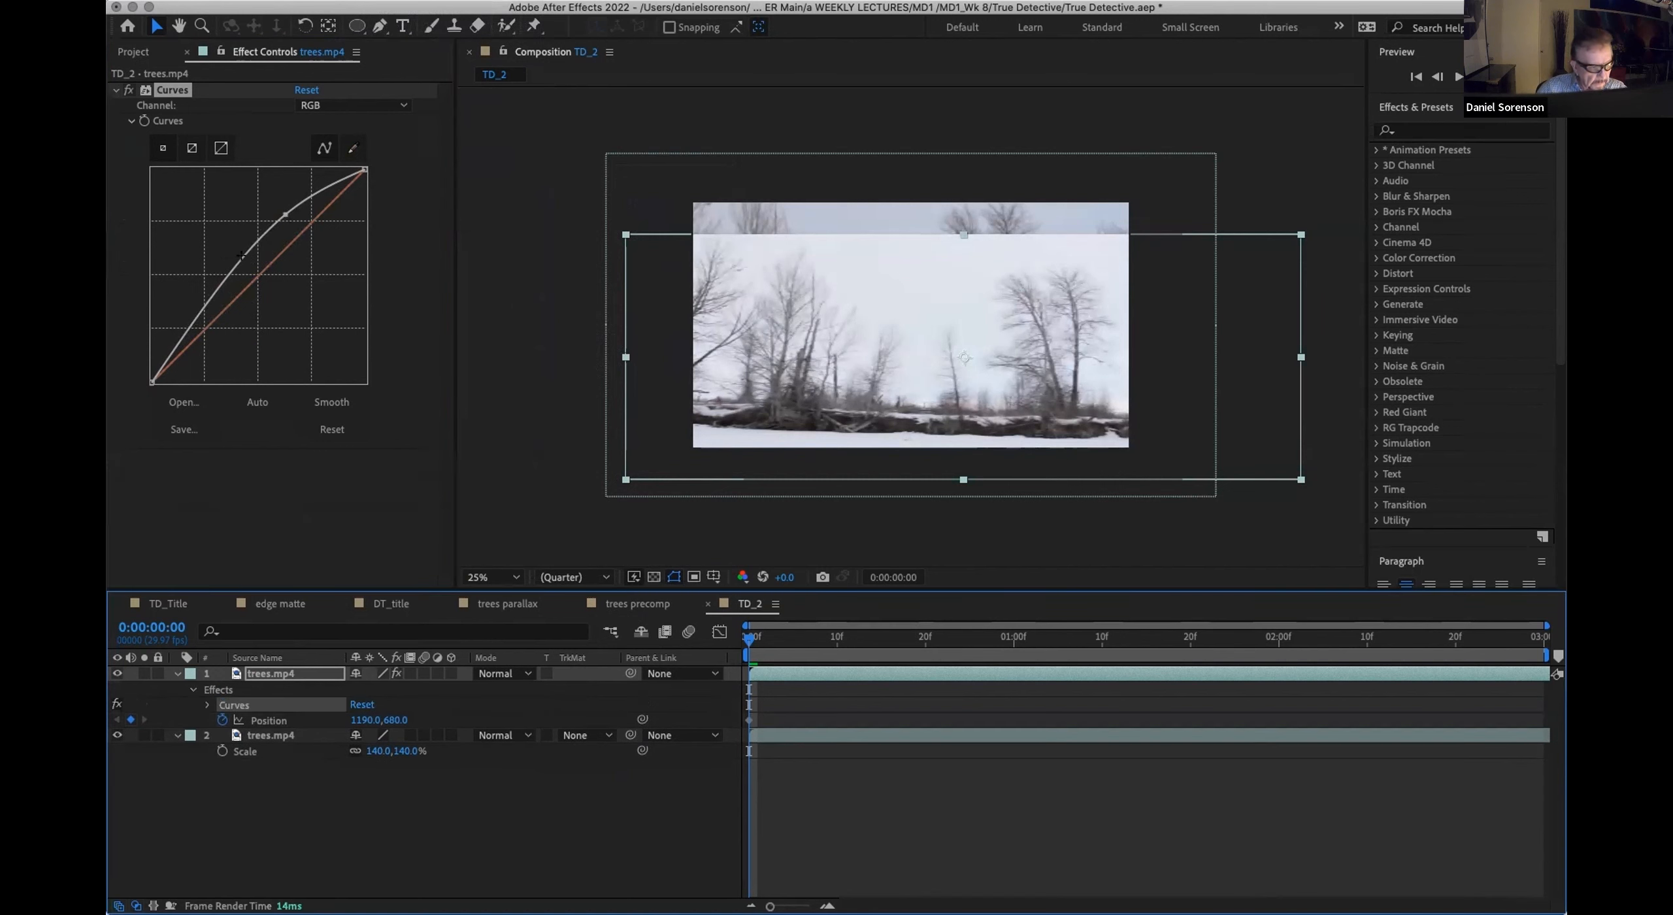
left_click_drag(231, 258, 231, 291)
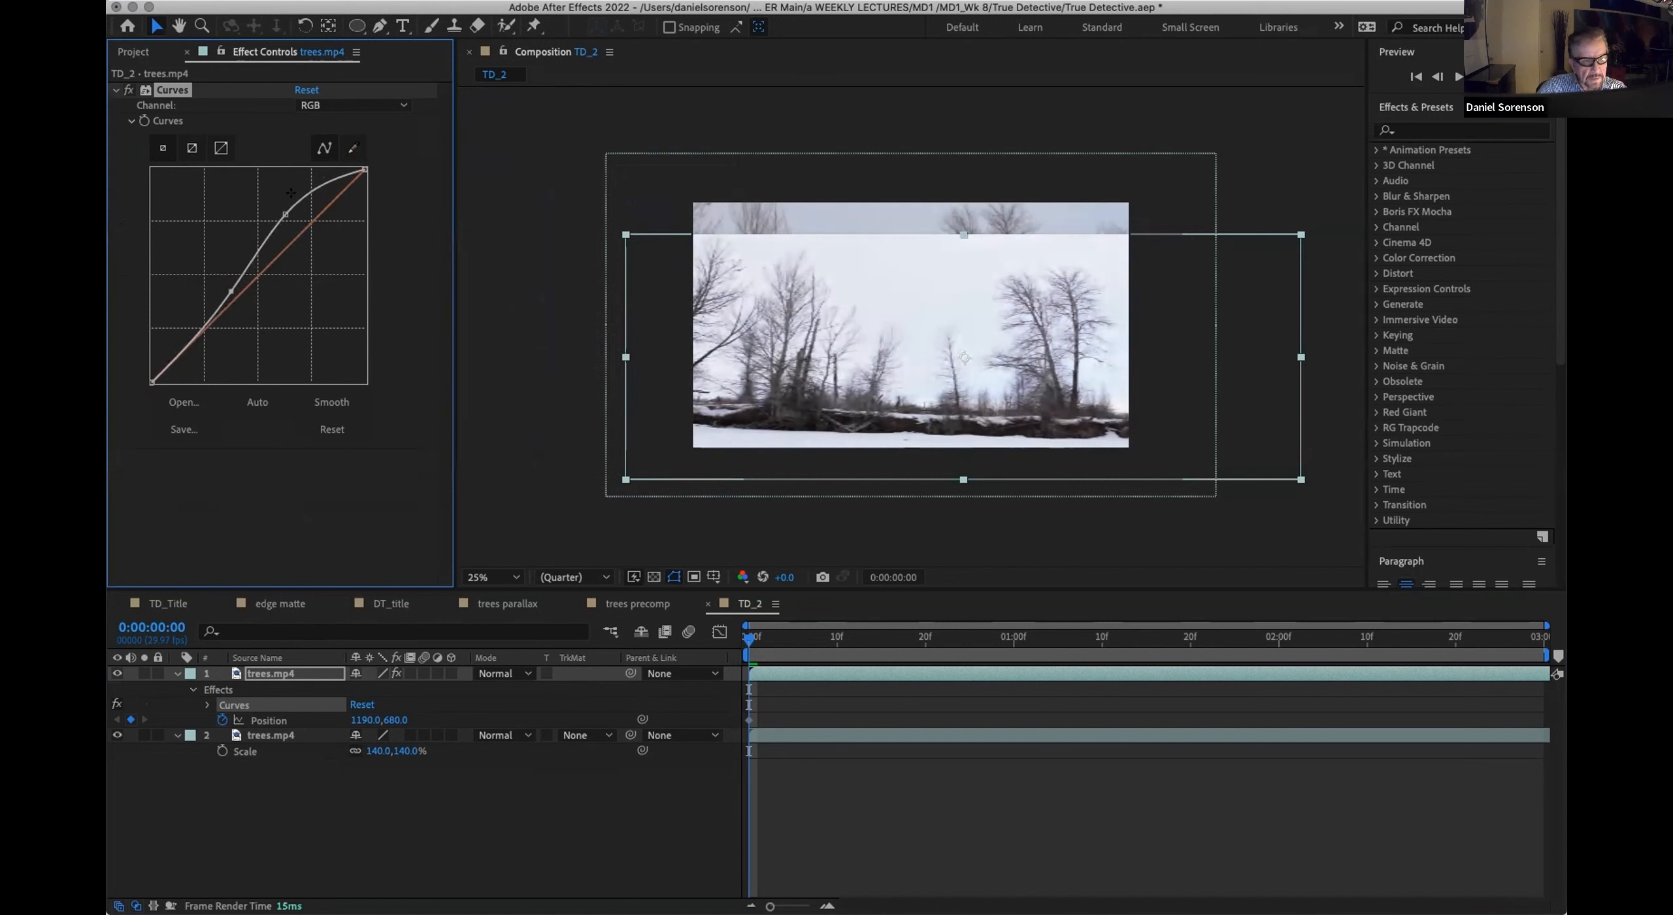
mouse_move(285, 210)
left_mouse_down()
mouse_move(298, 222)
mouse_move(310, 195)
mouse_move(310, 211)
left_mouse_up()
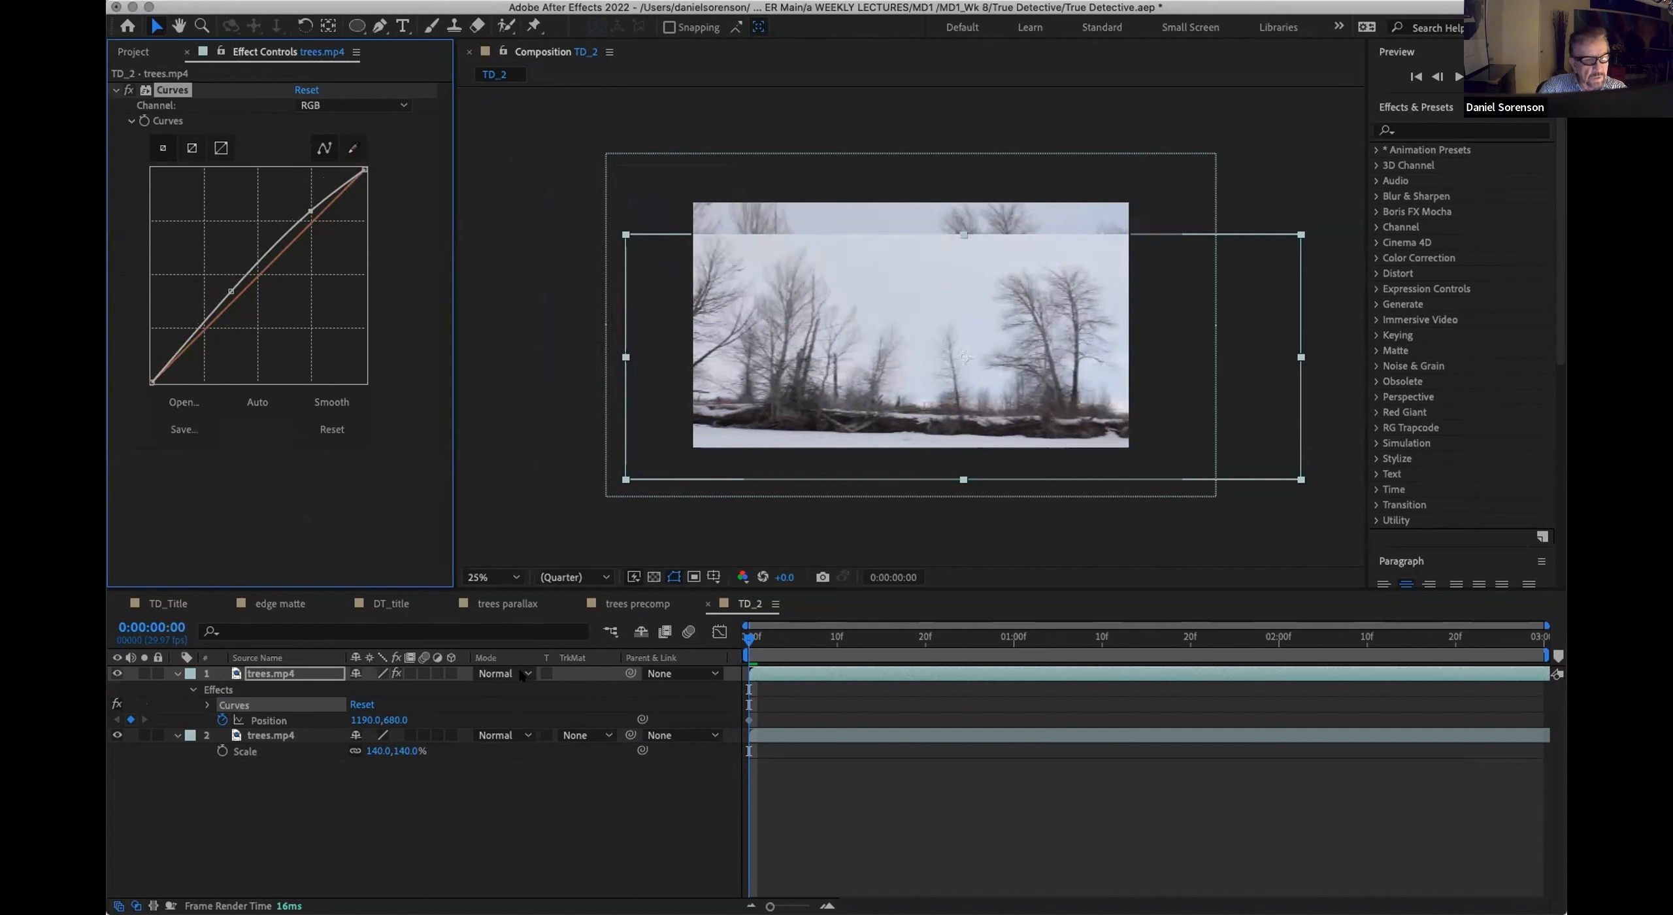
Step: Set the upper trees.mp4 layer's blending mode to Multiply and raise its RGB highlights into a steep contrast curve
left_click(521, 673)
left_click(516, 263)
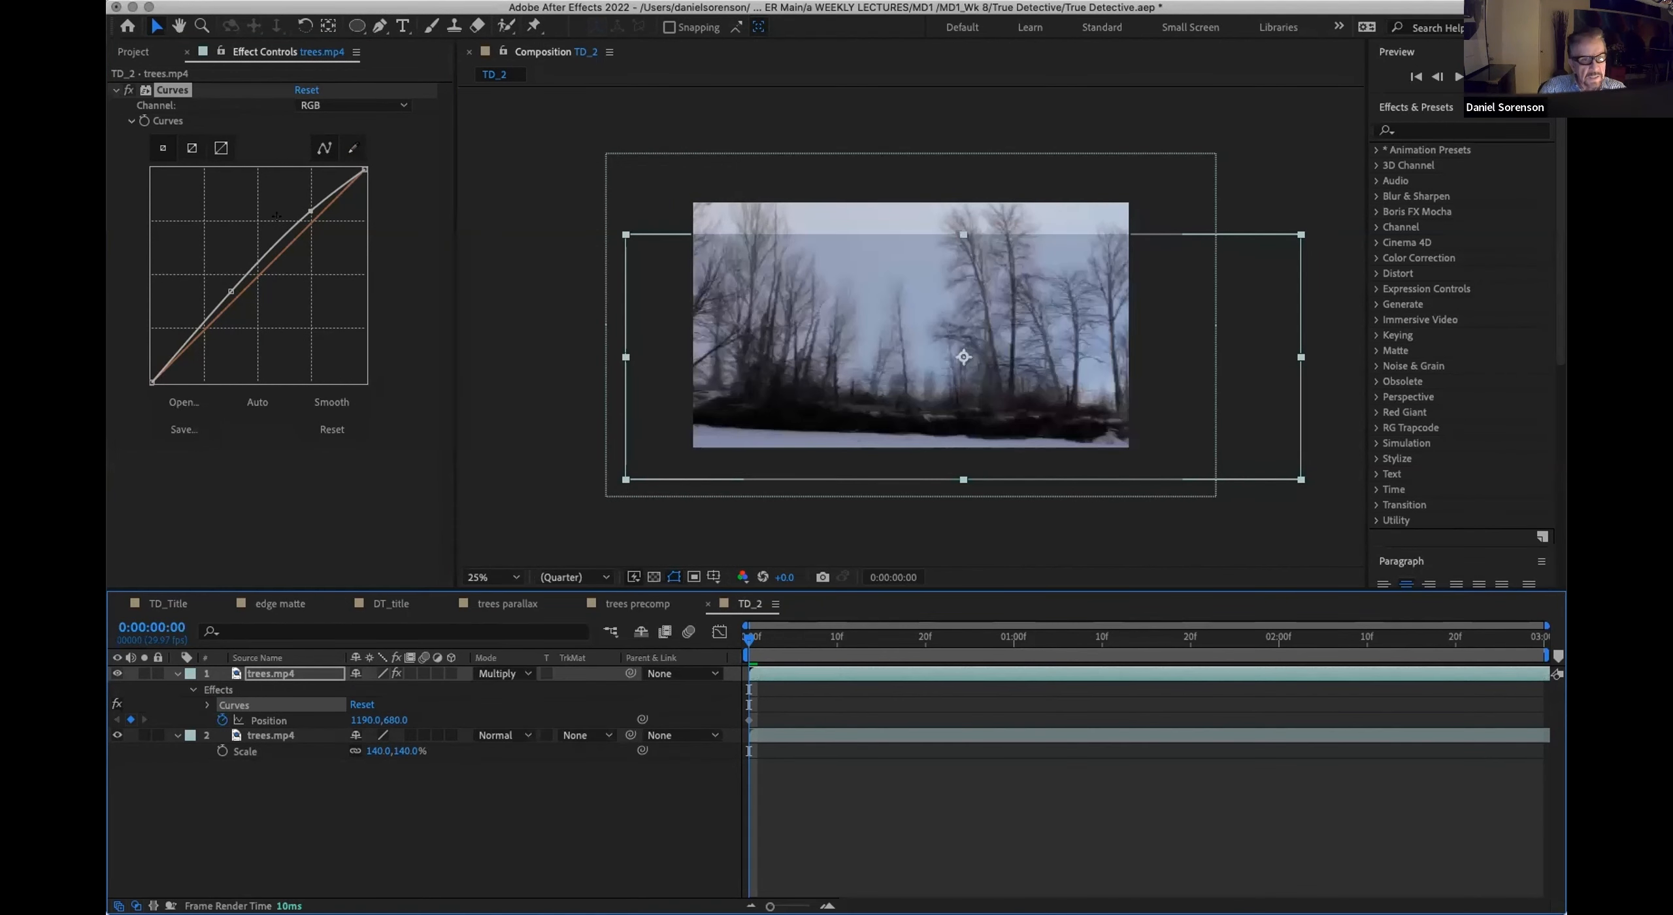
left_click_drag(304, 209, 285, 190)
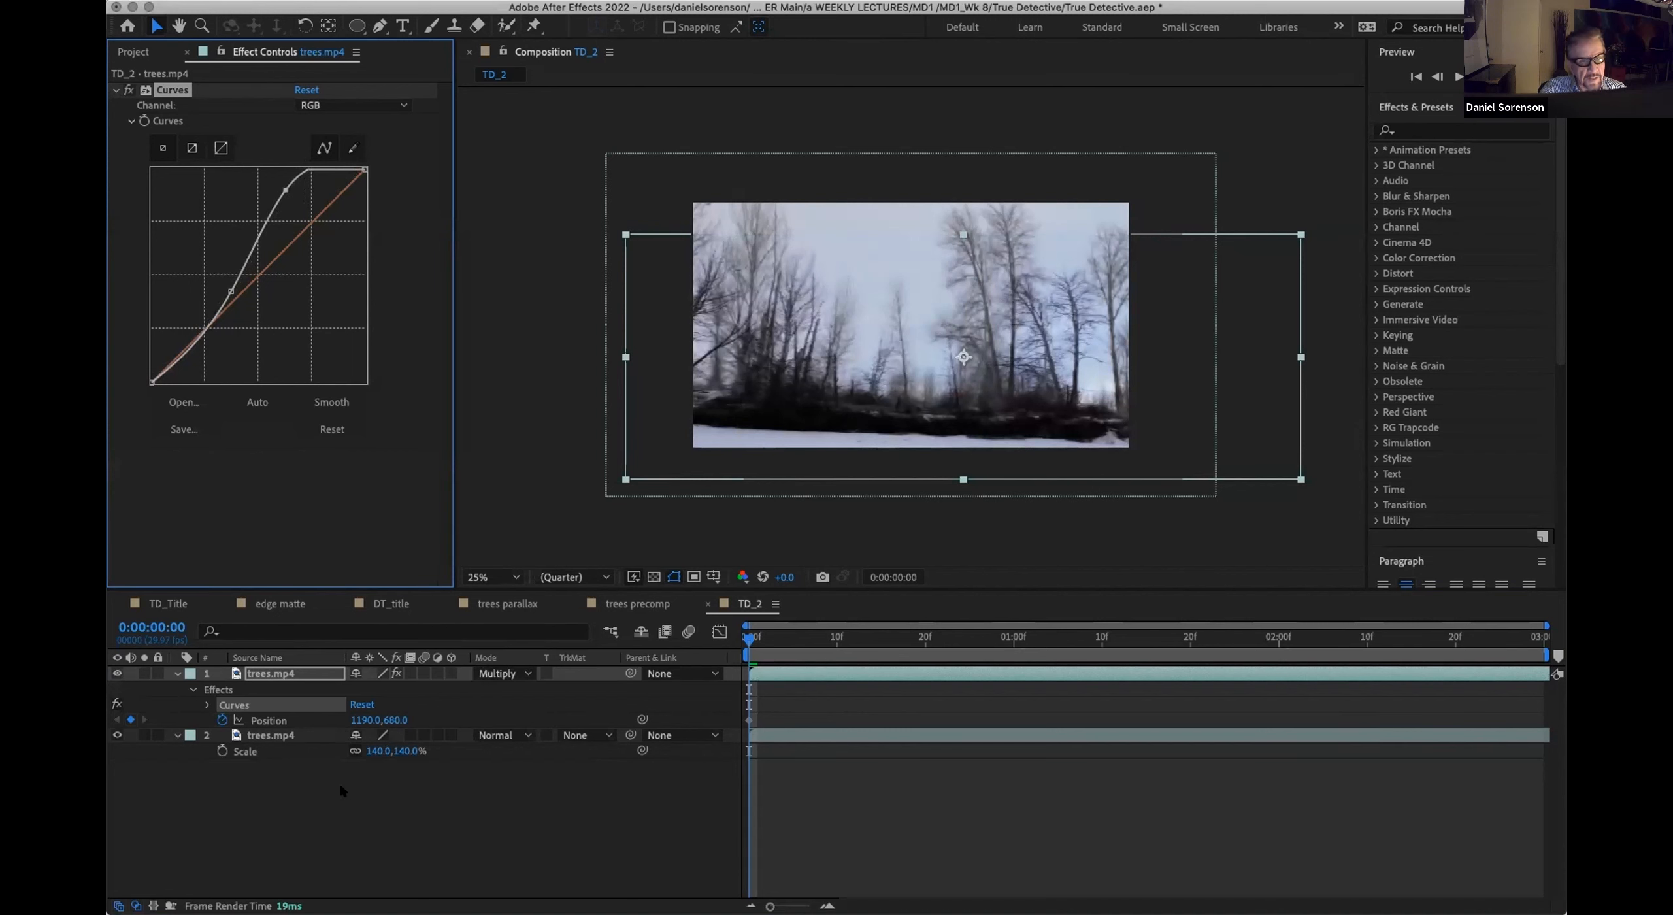
Step: Lower the midtones of the Blue channel slightly in the upper trees.mp4 layer's Curves effect
left_click(330, 104)
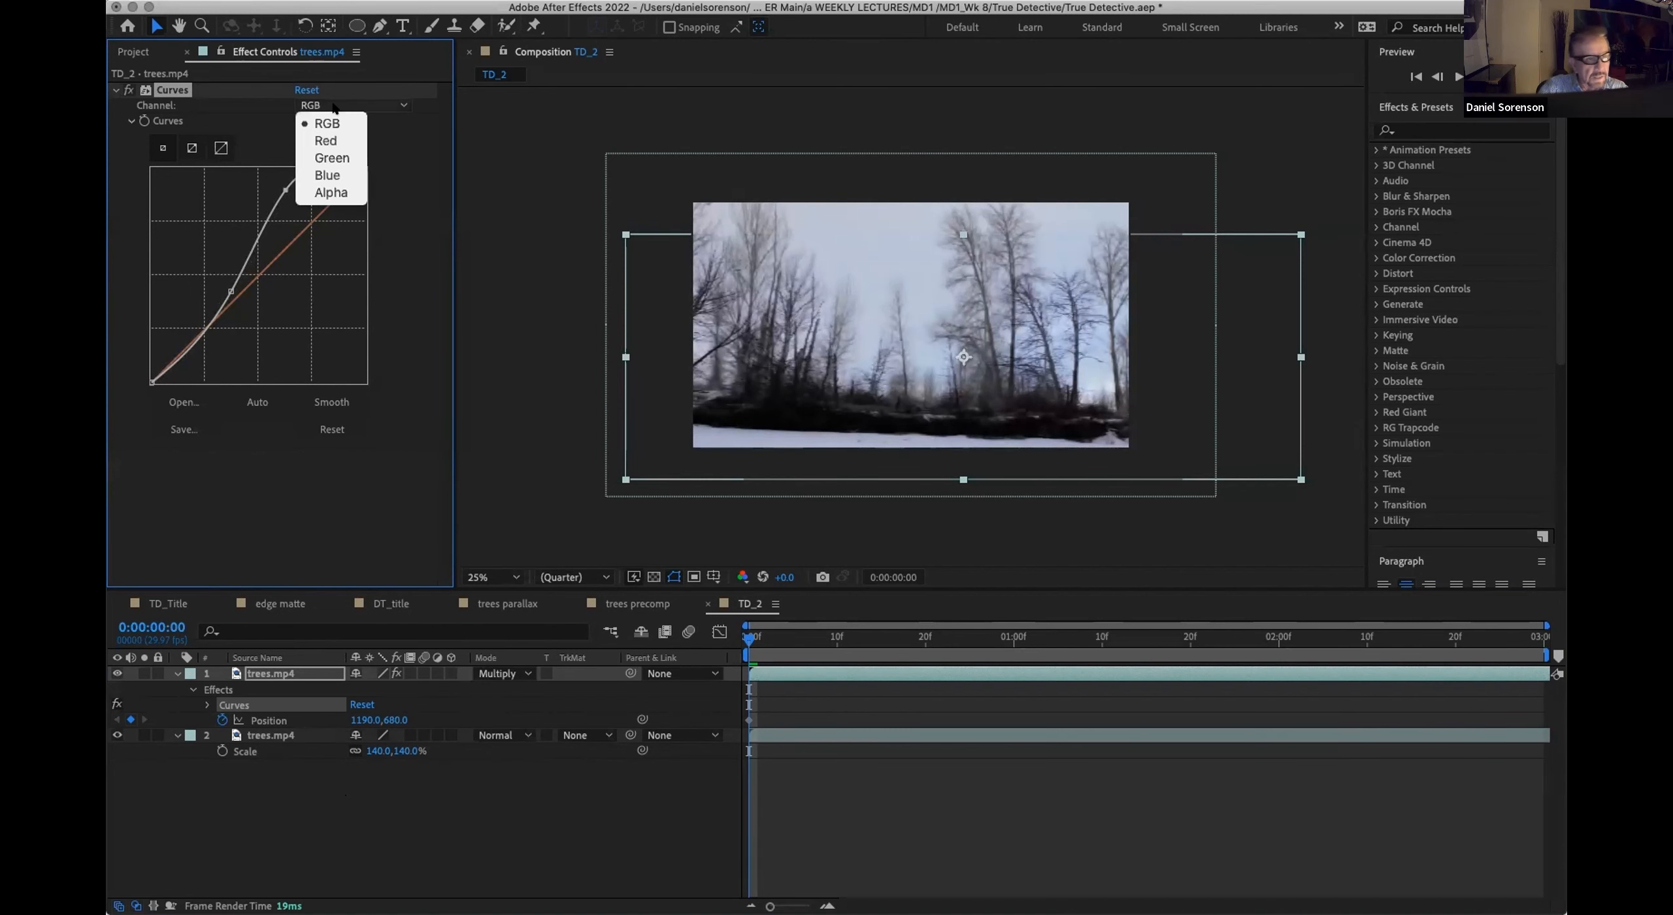
left_click(329, 174)
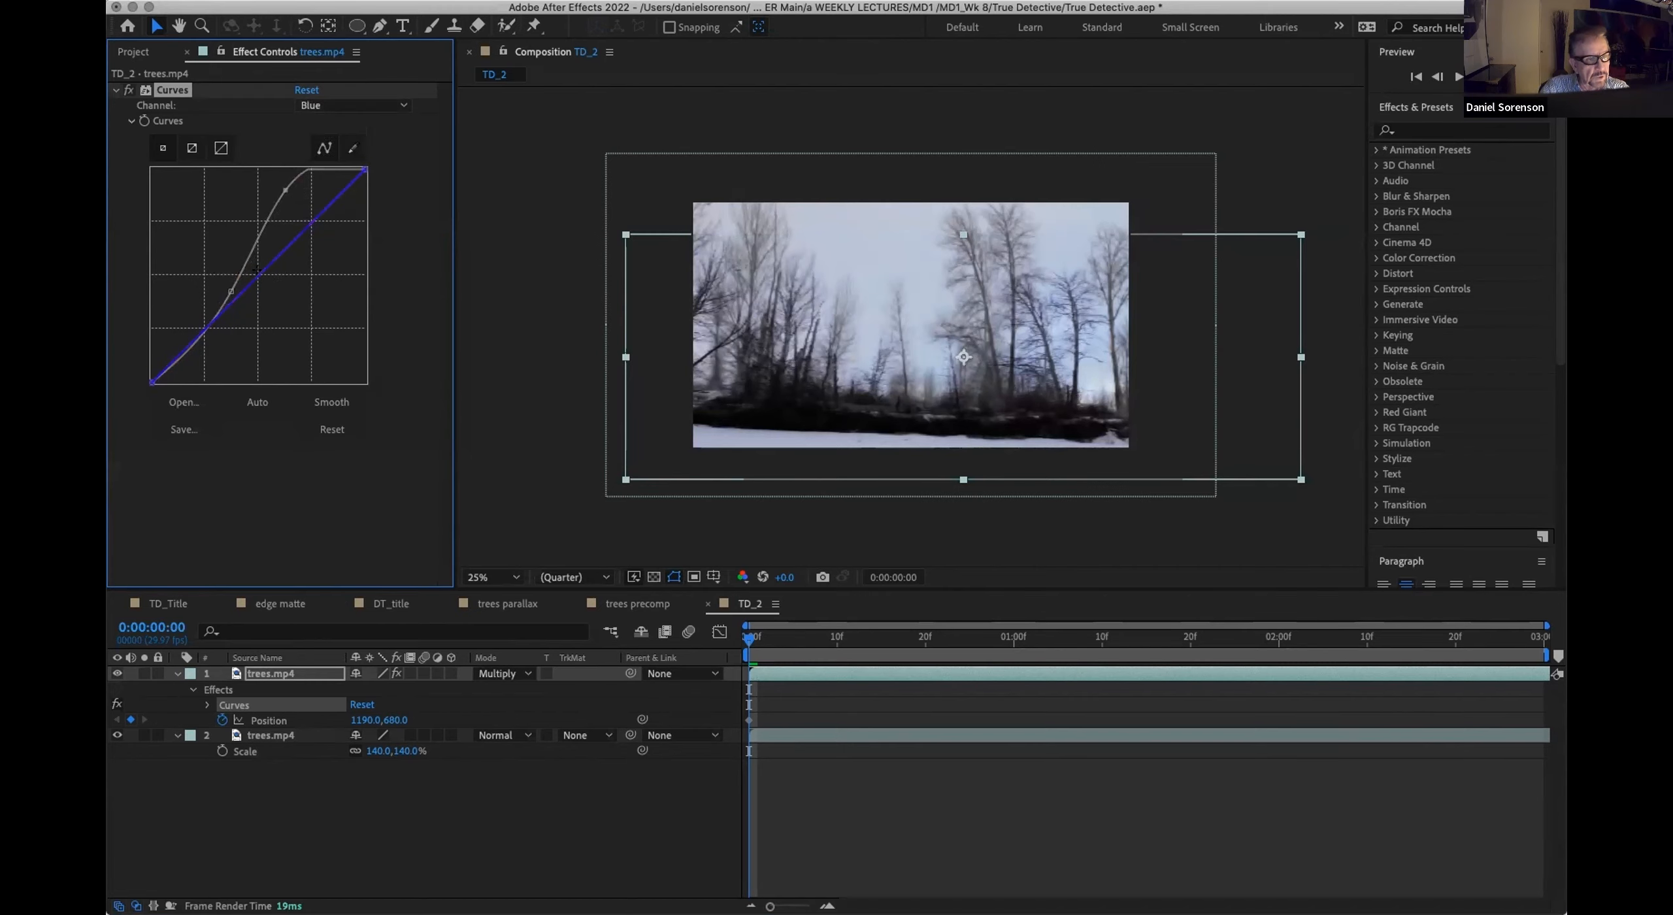
left_click_drag(261, 281, 271, 273)
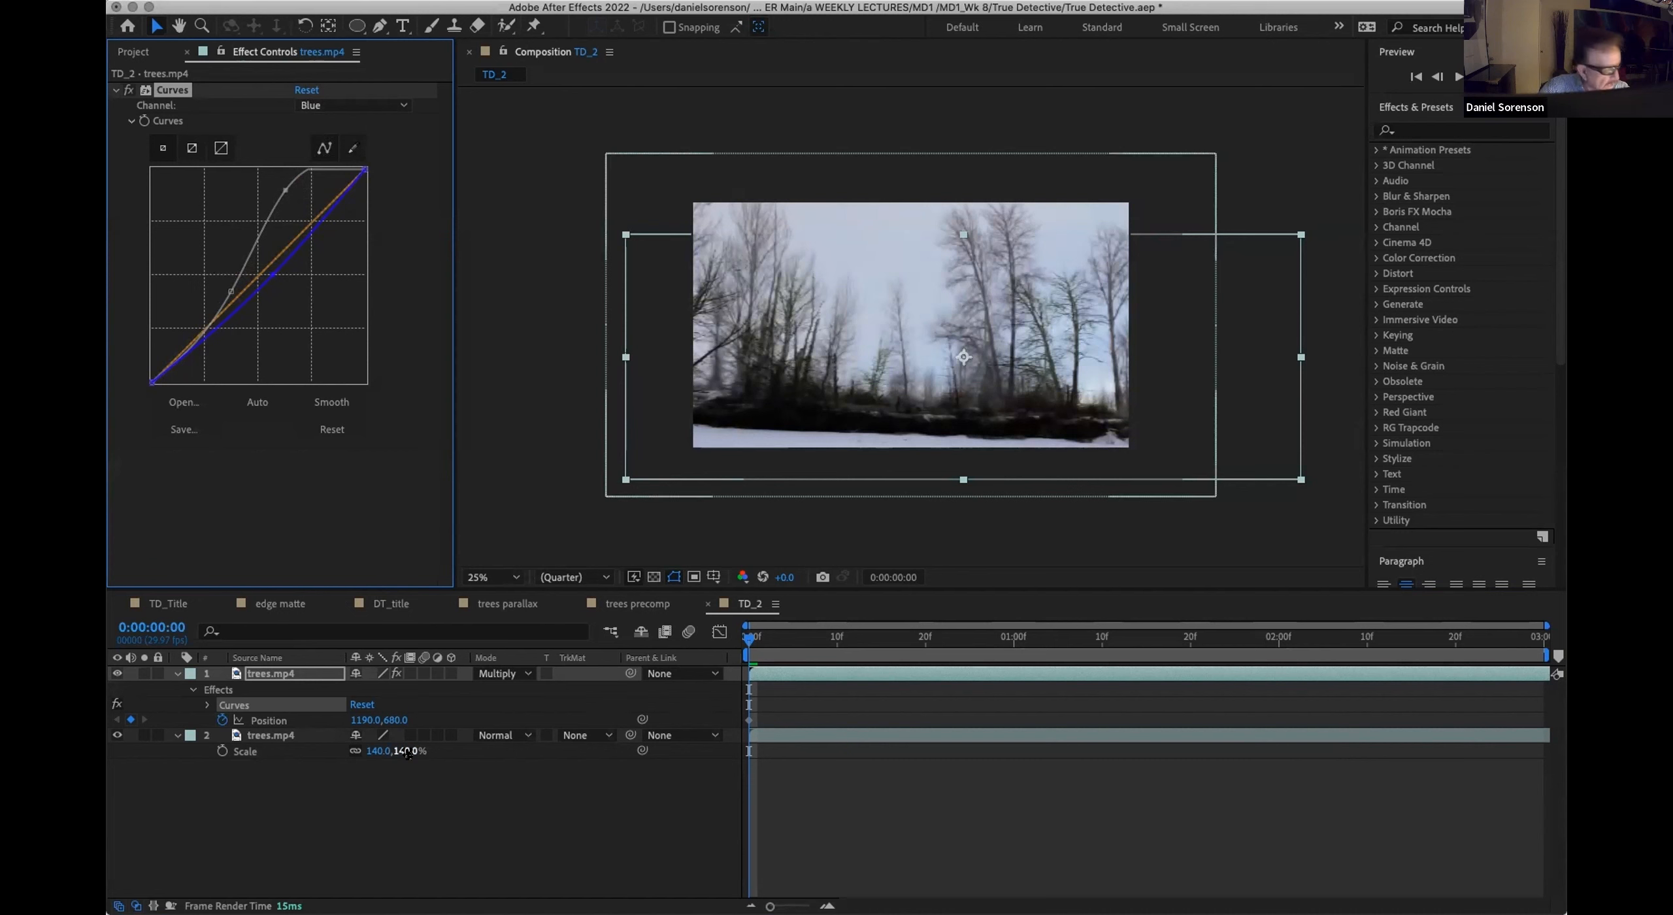
Step: Apply the Levels effect to the lower trees.mp4 layer with Input White 227 and Input Black 27
left_click(286, 735)
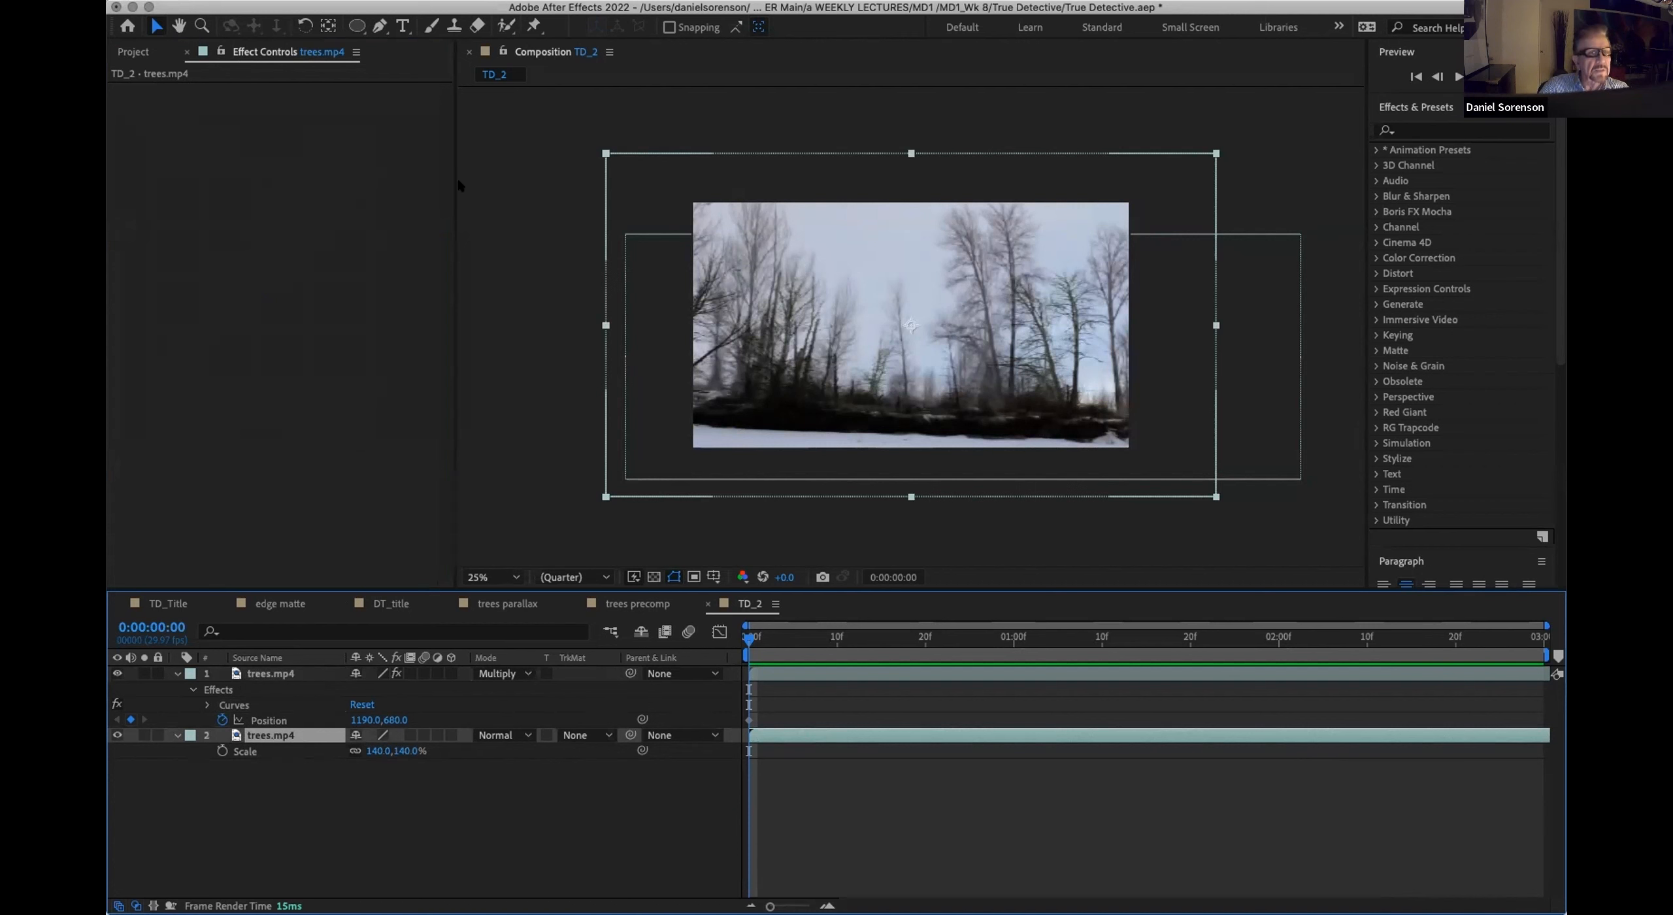
left_click(369, 3)
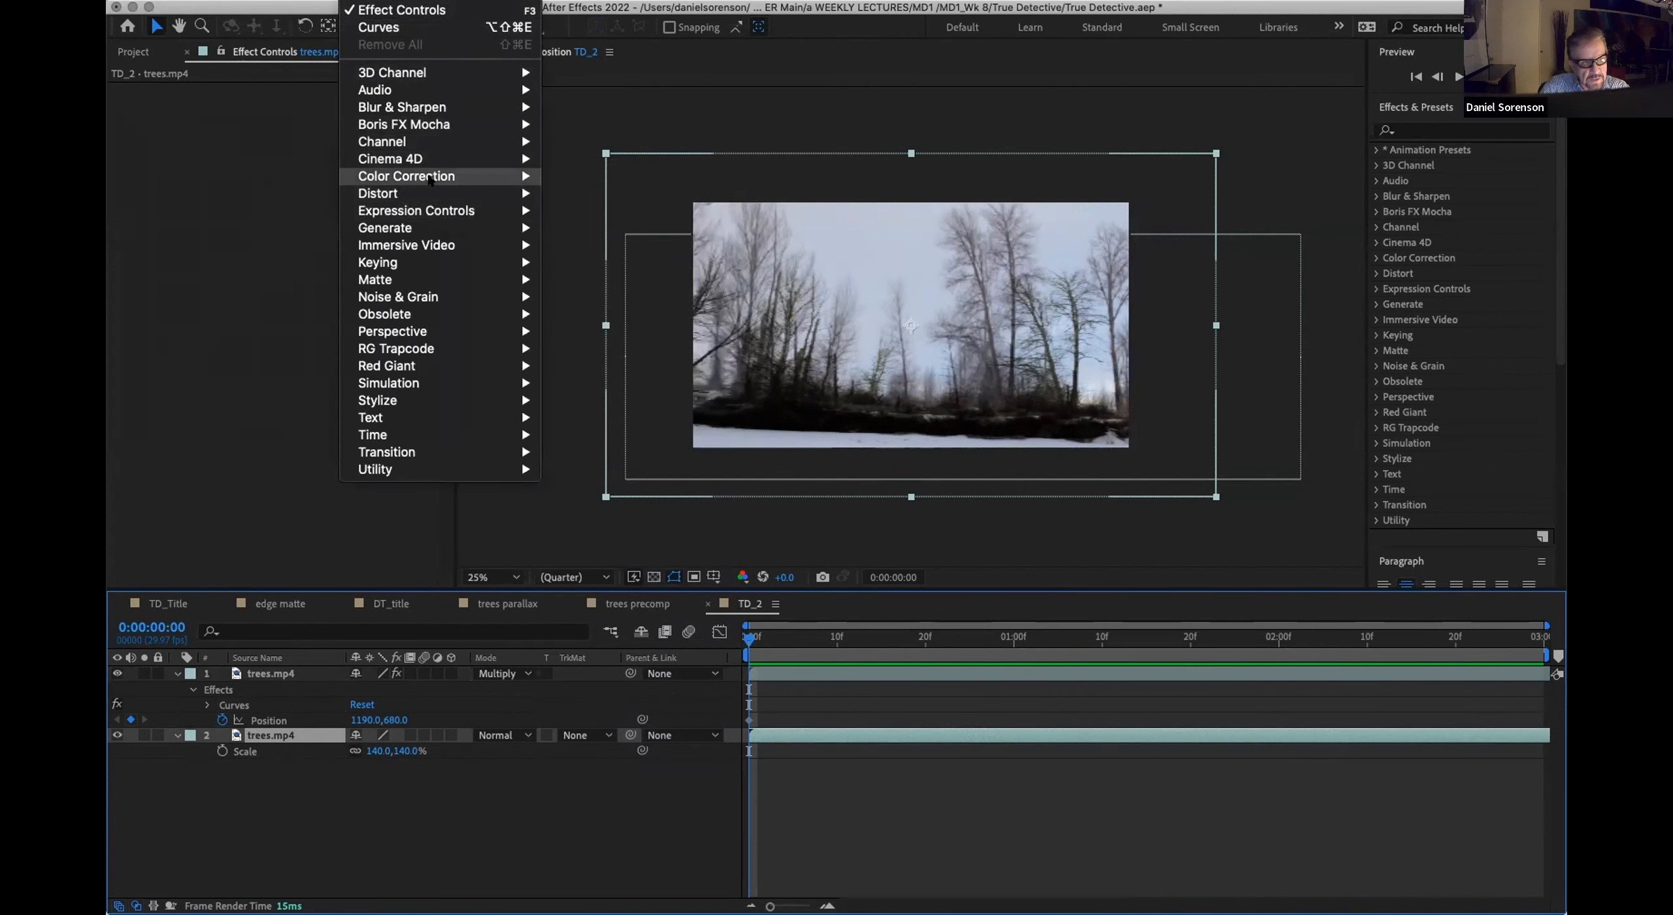
mouse_move(496, 177)
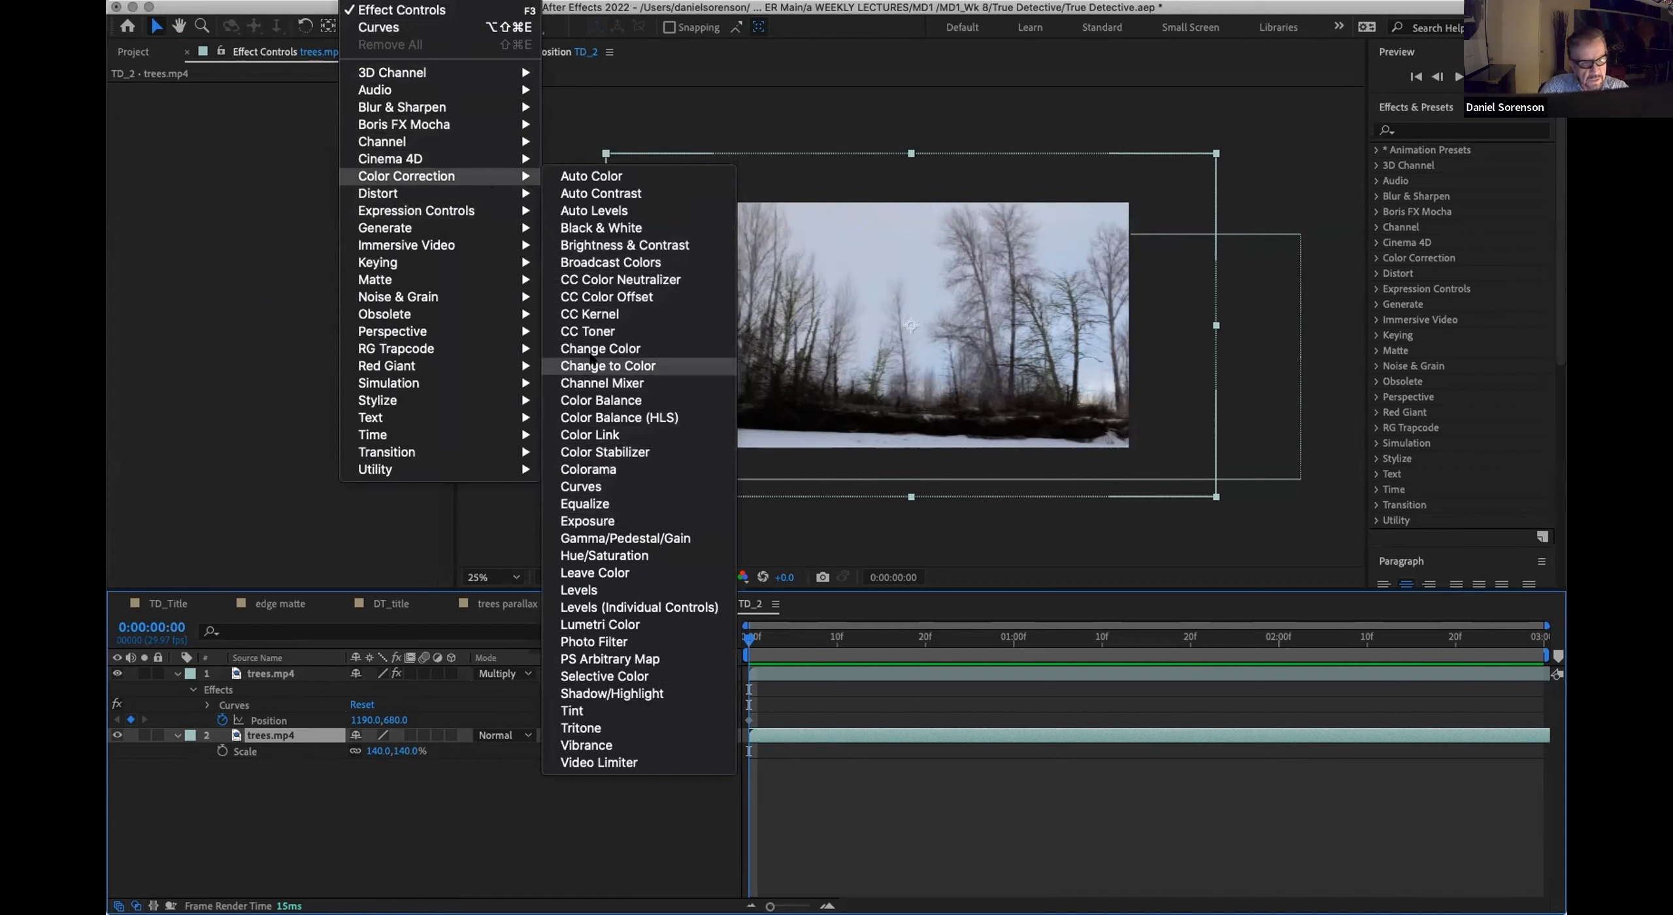
left_click(596, 590)
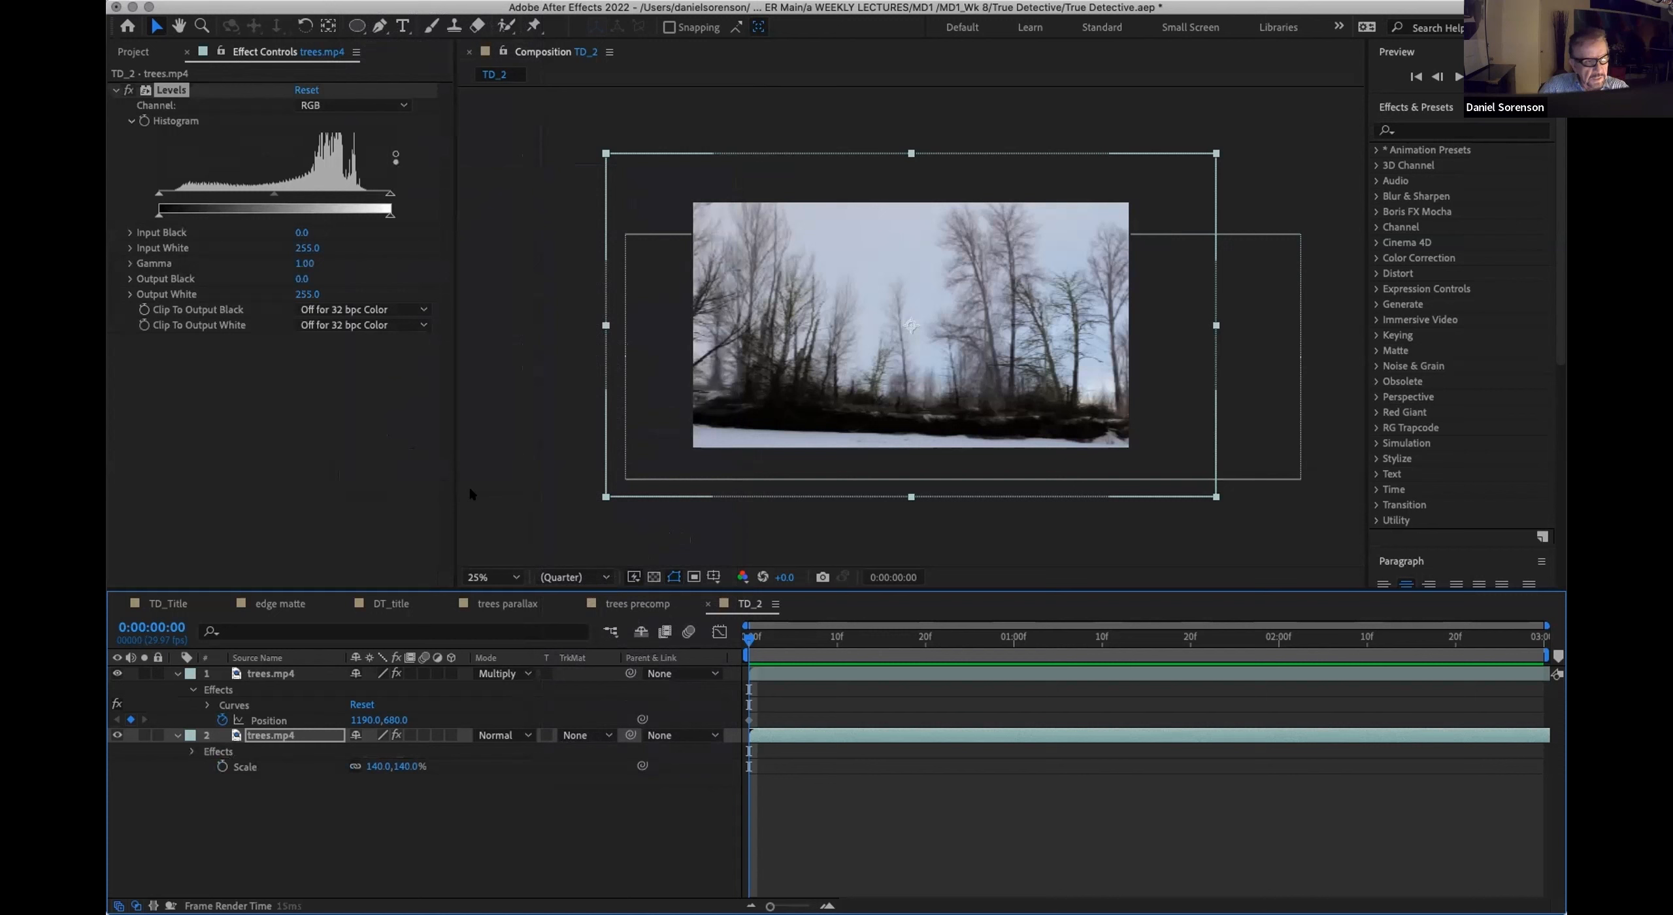
left_click_drag(390, 194, 364, 194)
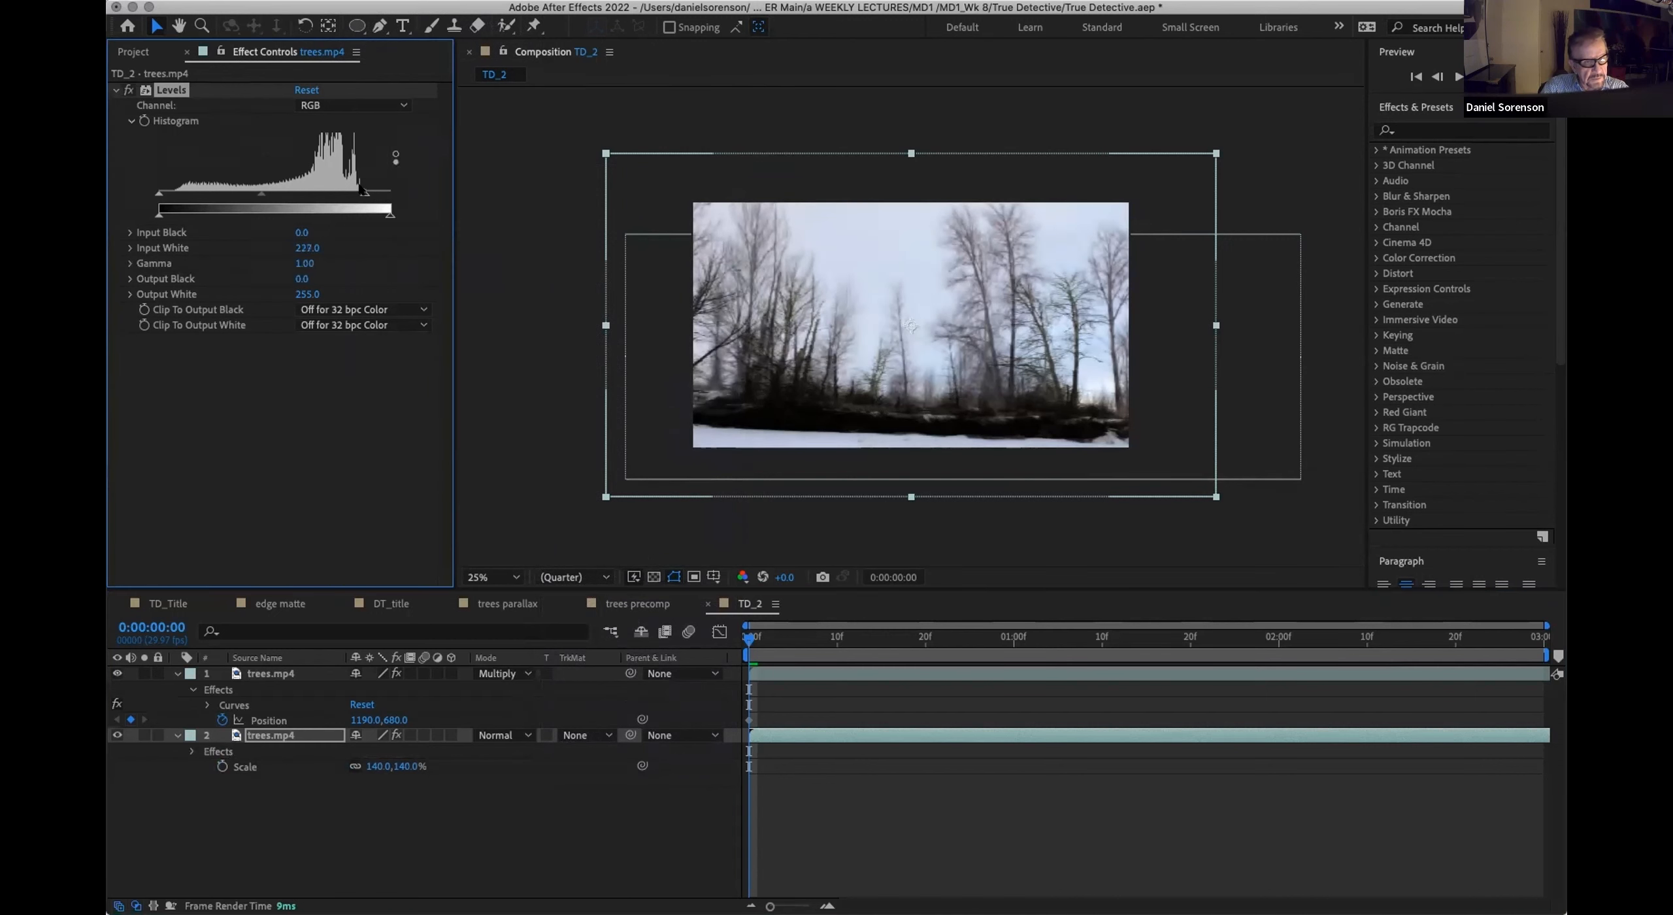
left_click_drag(158, 194, 184, 192)
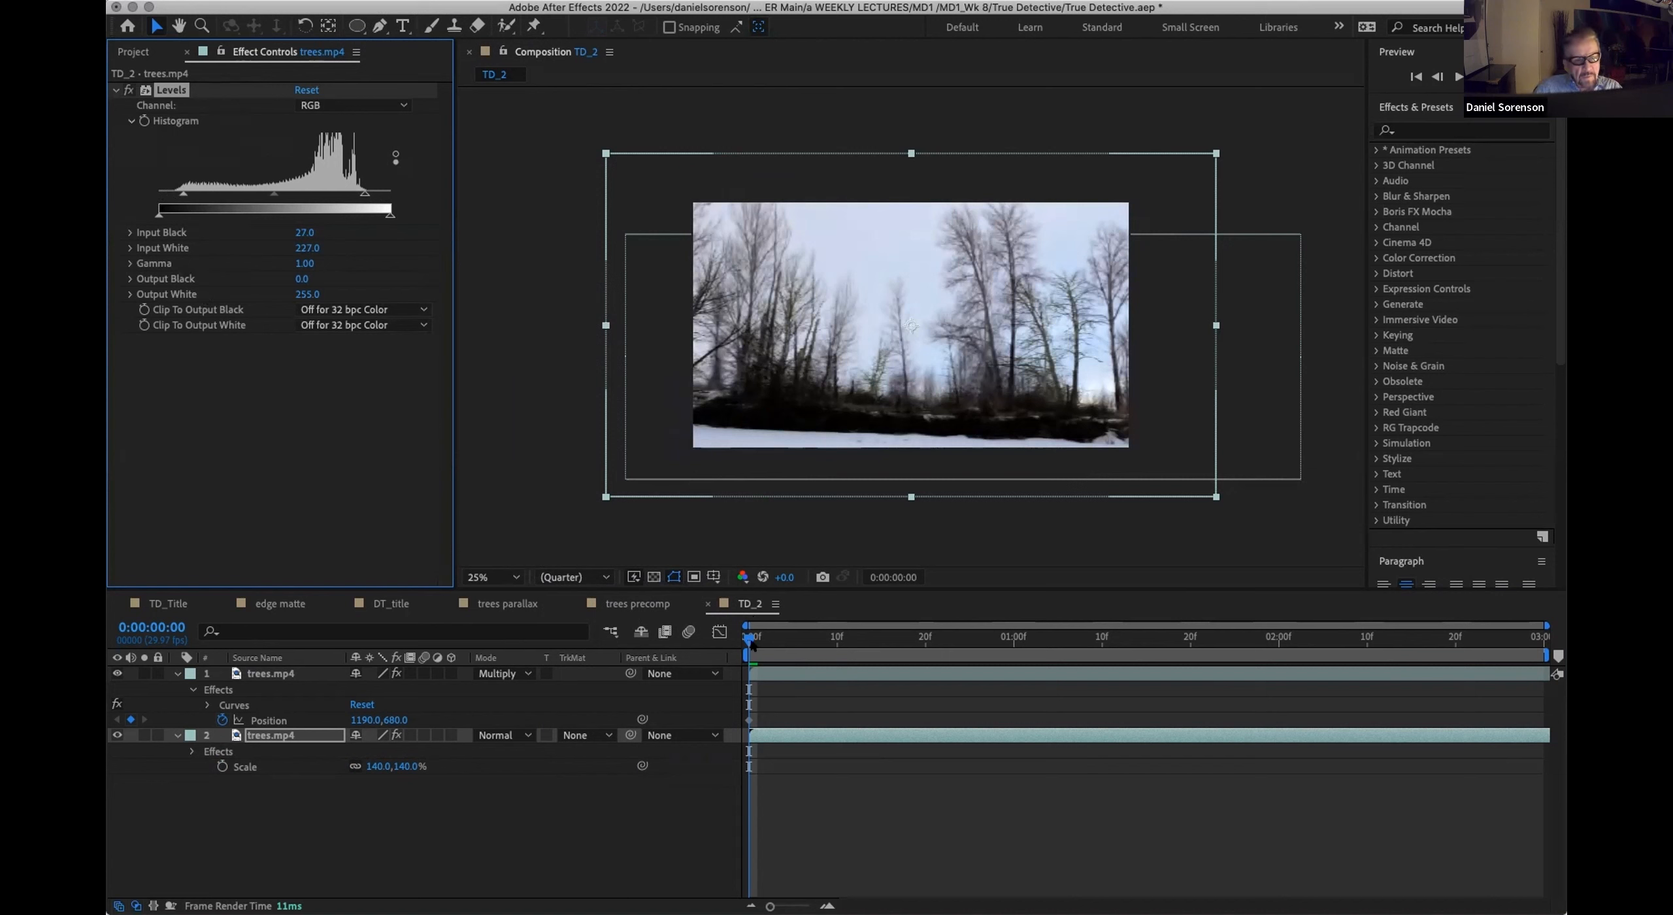
Step: Add a position keyframe at 0:00:02:29 on the upper trees.mp4 layer with its horizontal position set to 919
left_click_drag(748, 635, 1012, 635)
left_click_drag(1269, 628, 1535, 635)
left_click(257, 674)
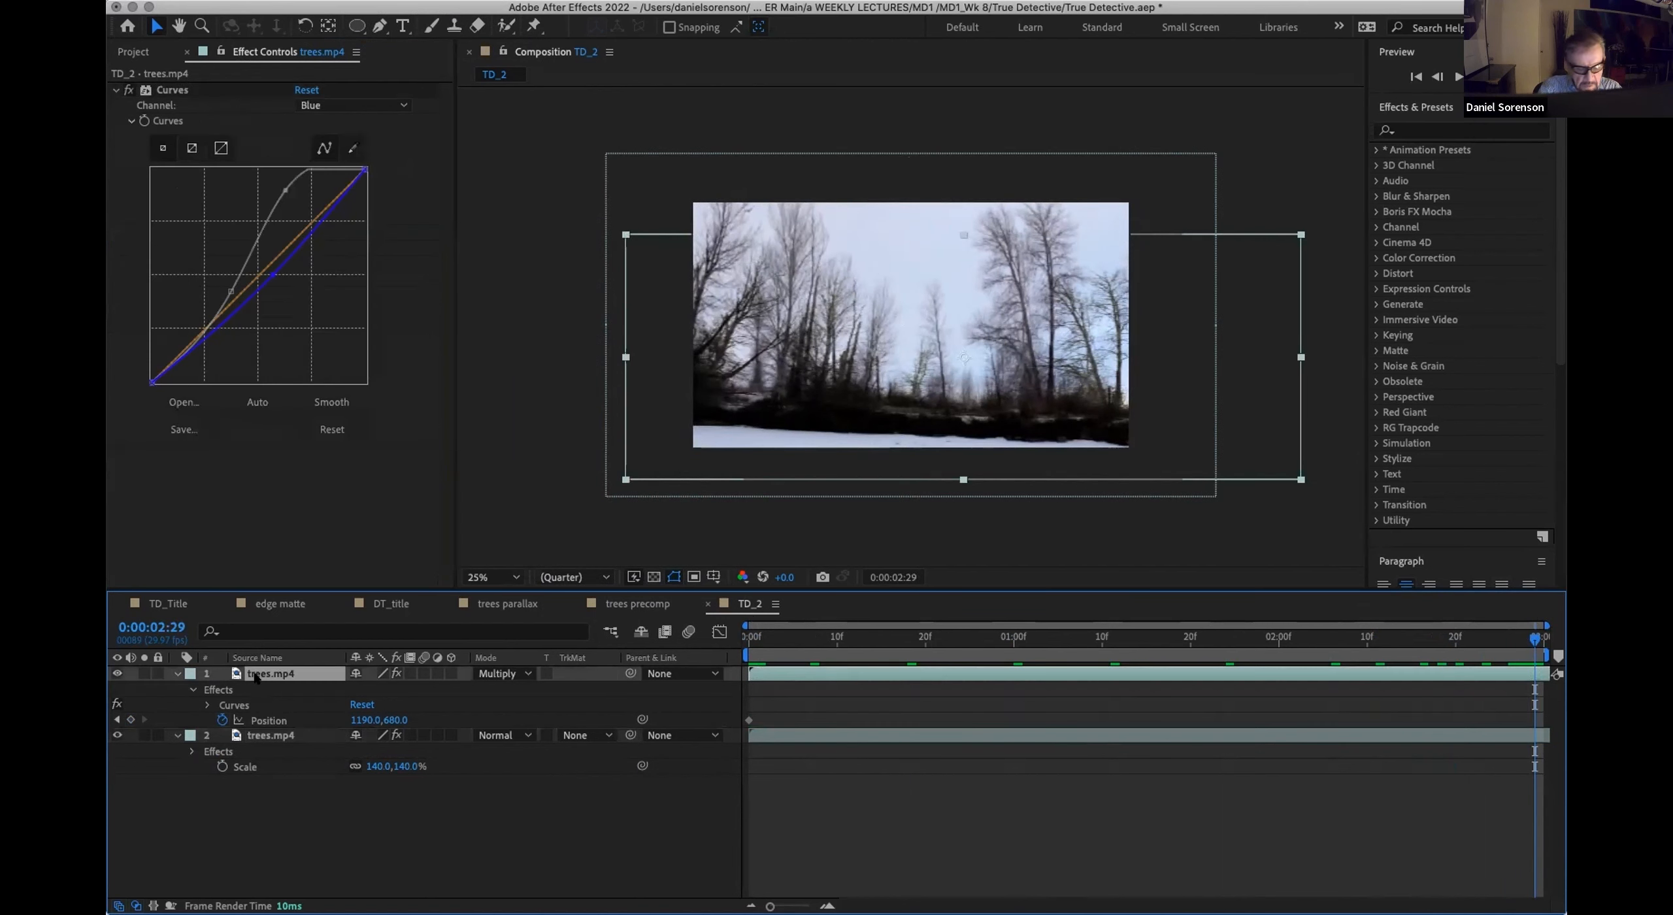
key("u")
key("p")
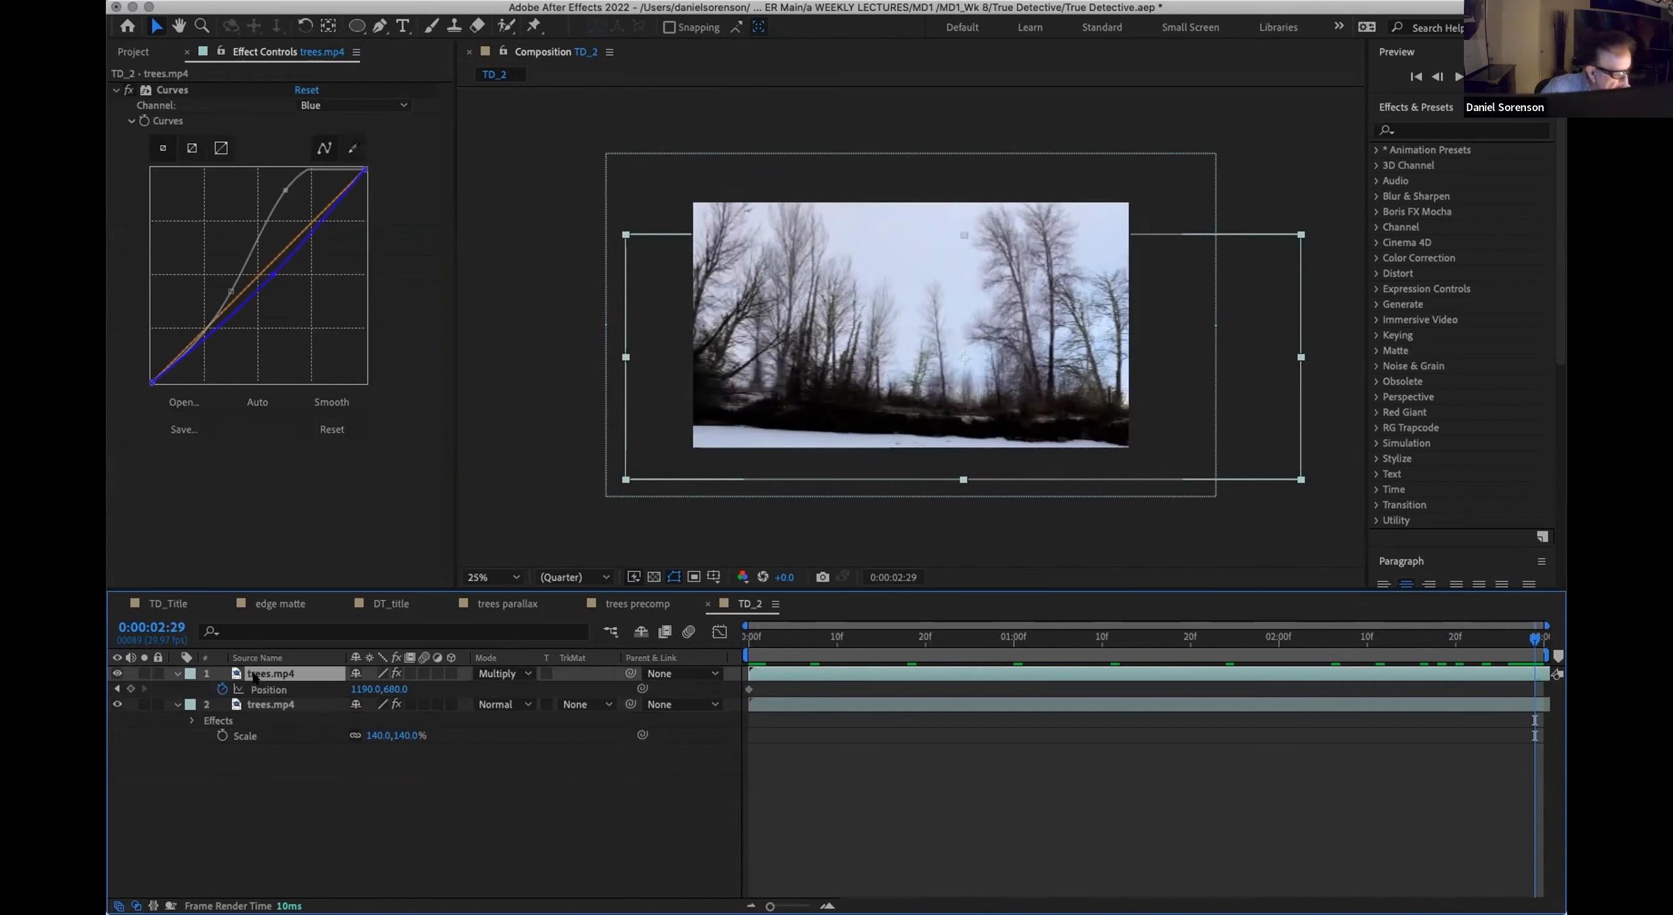
left_click(364, 689)
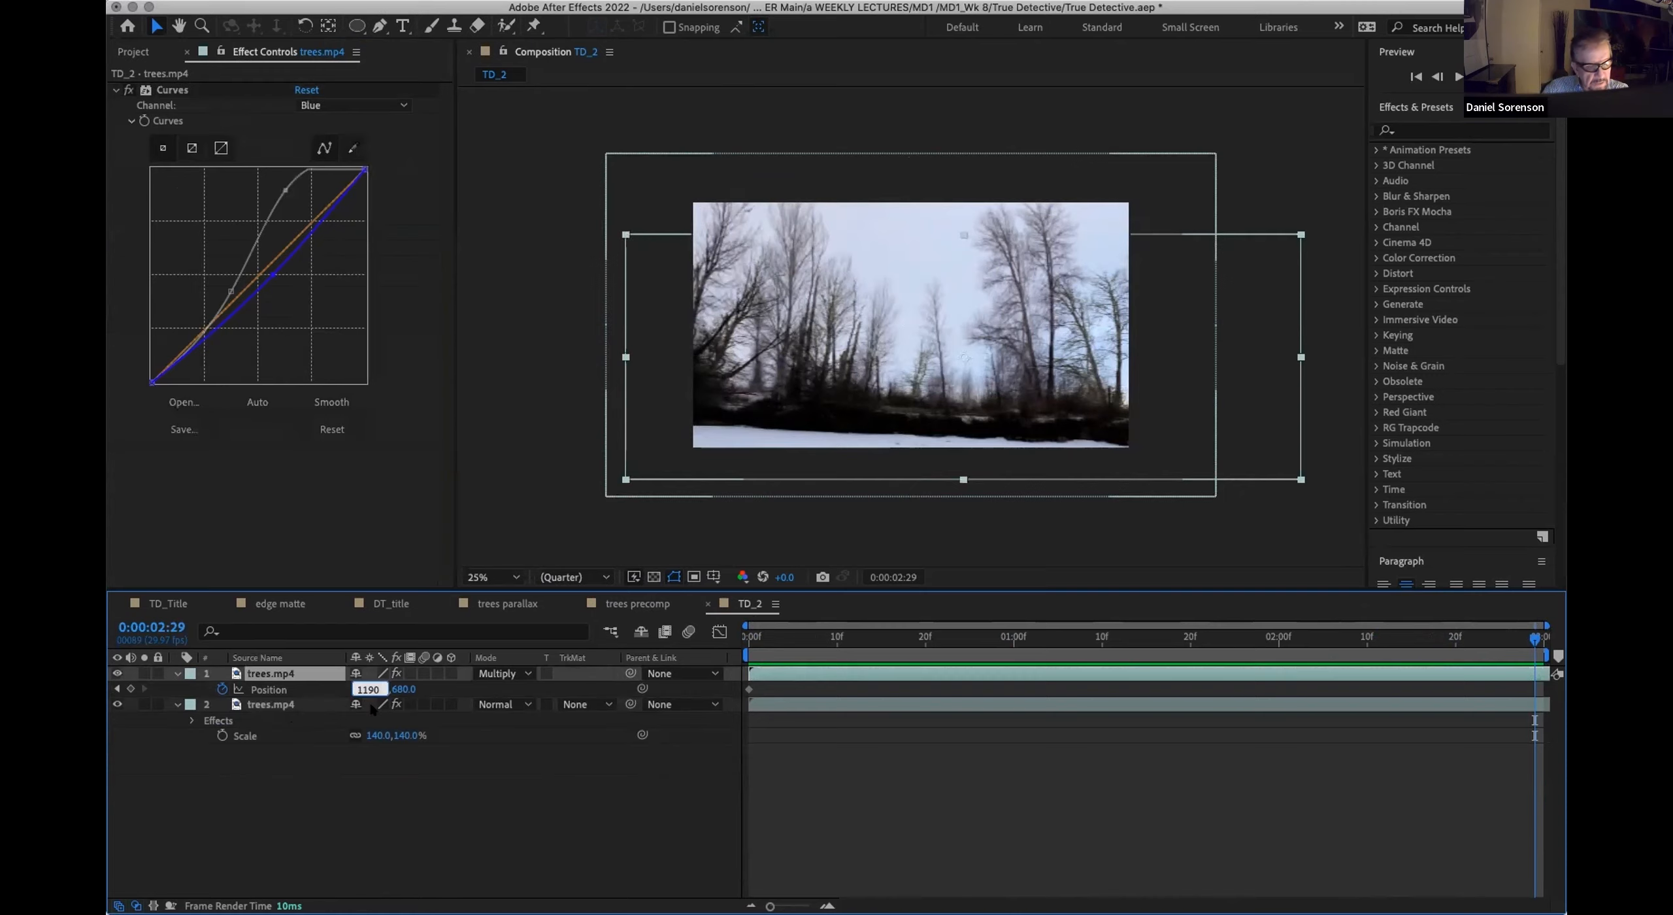
type("9")
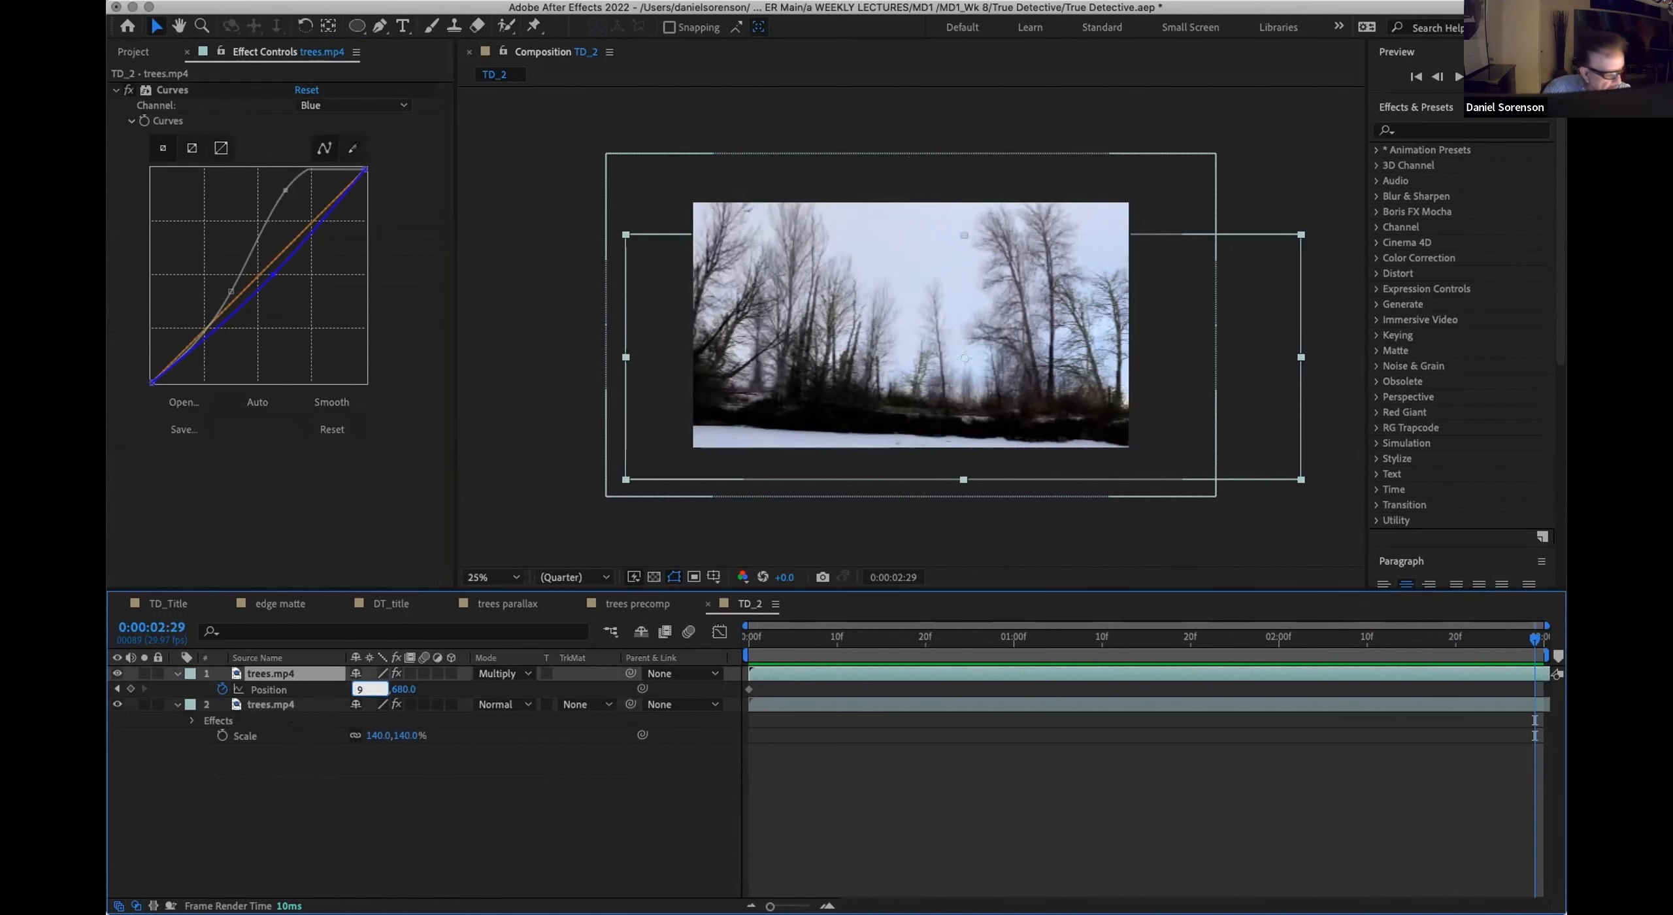
type("19")
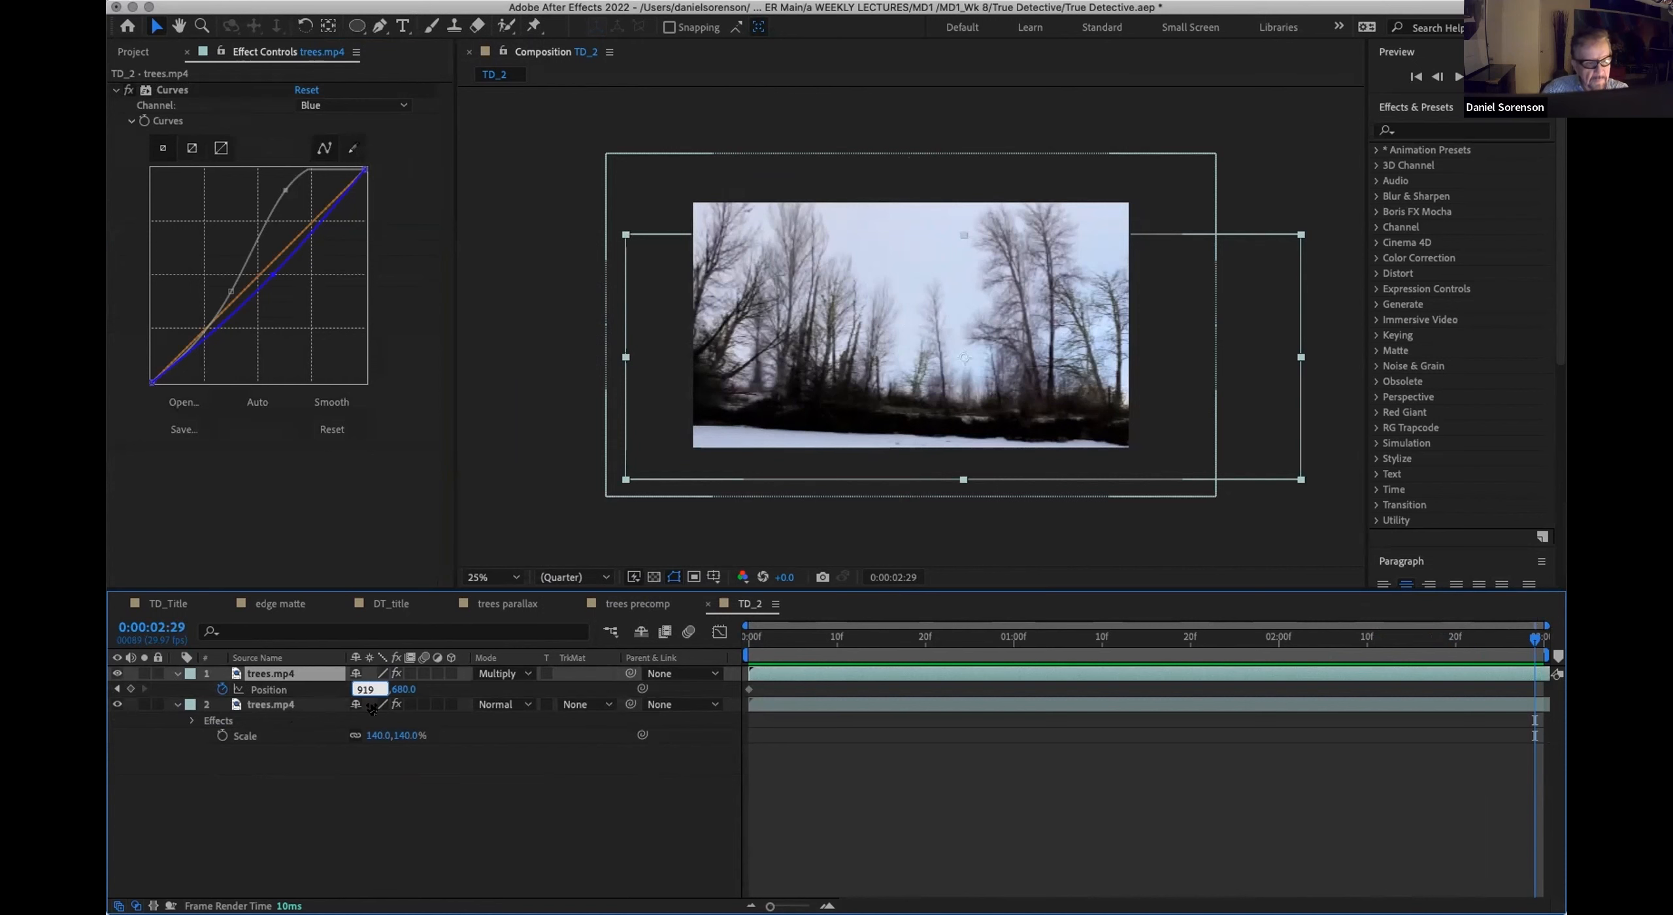
key("Return")
Step: Play the TD_2 composition from the start to check the motion of the two tree layers
left_click(752, 637)
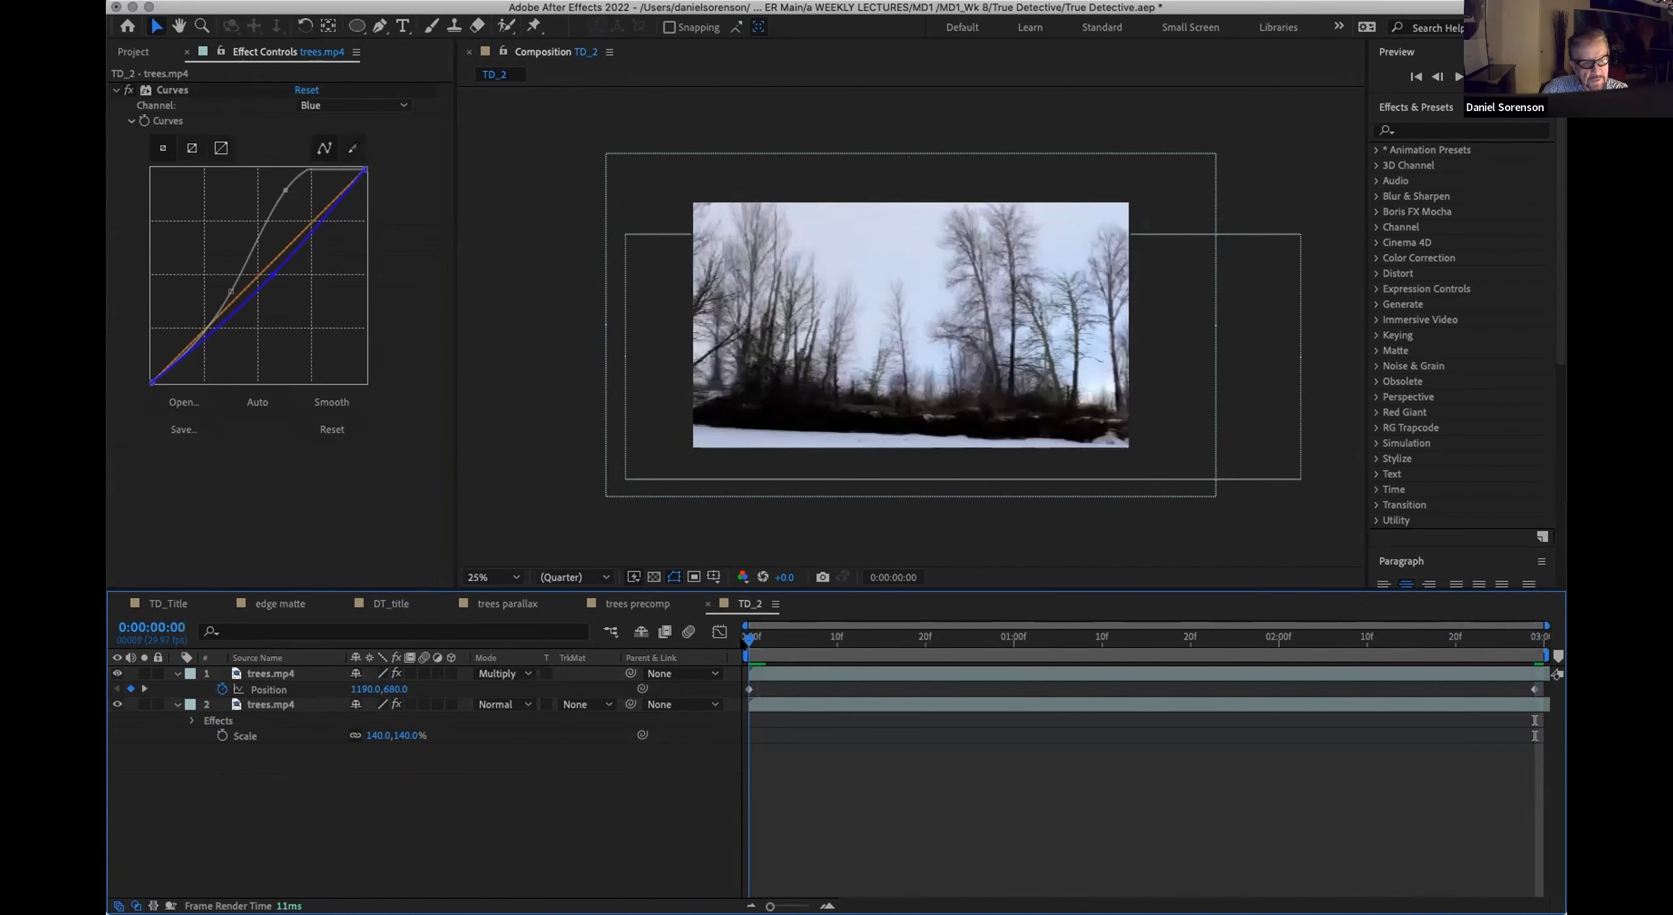
key("space")
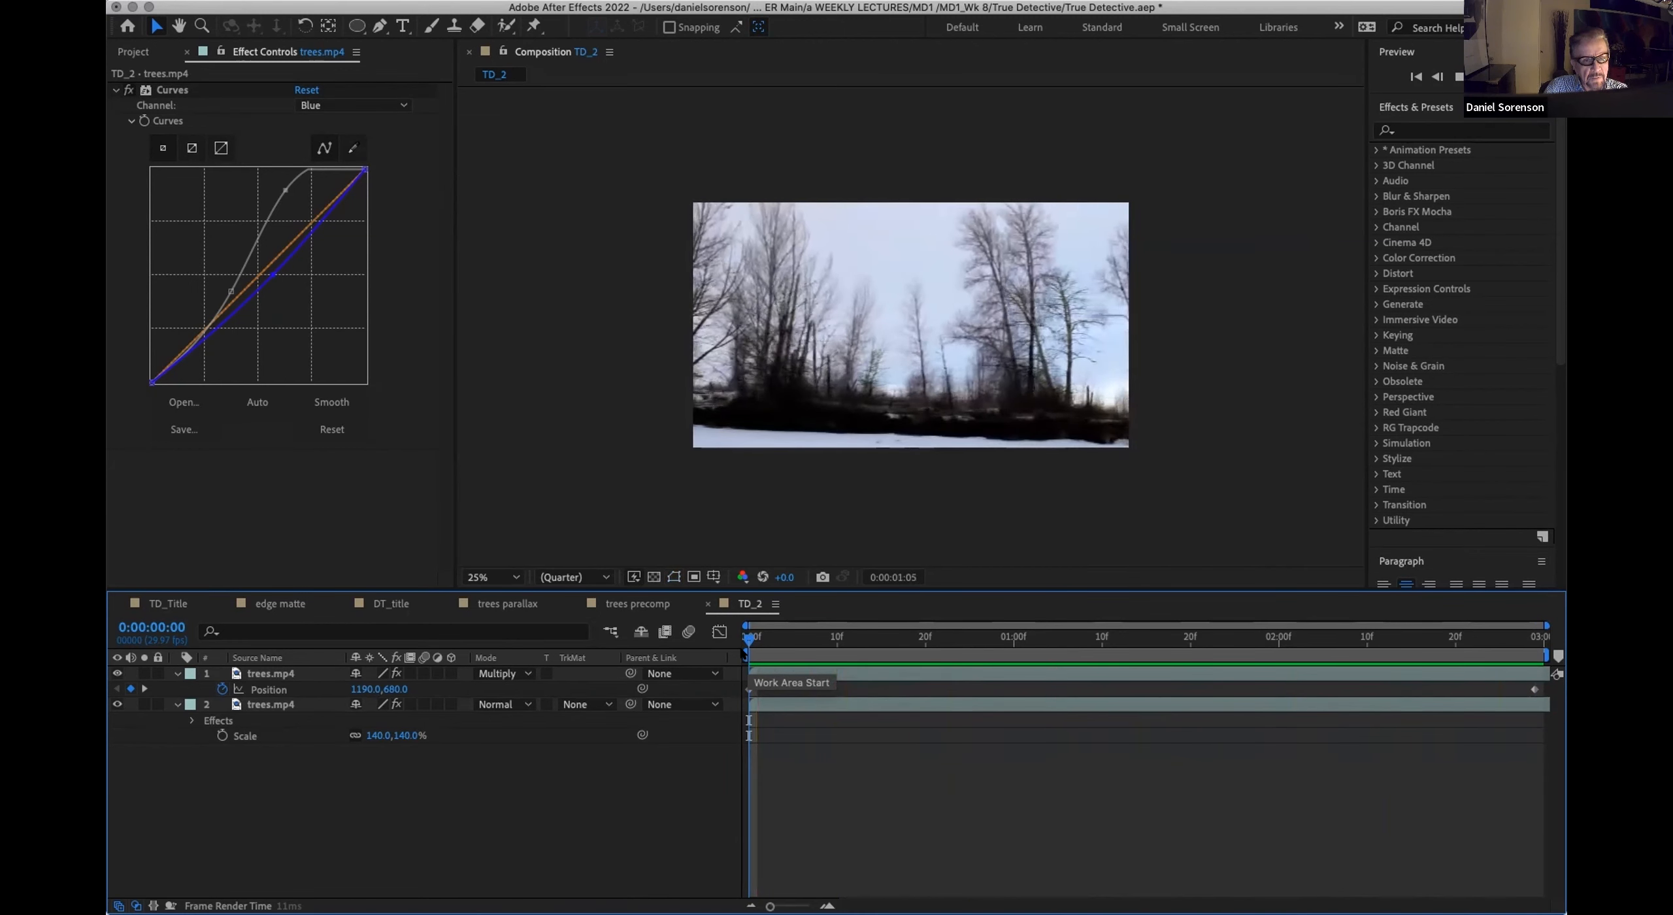
key("space")
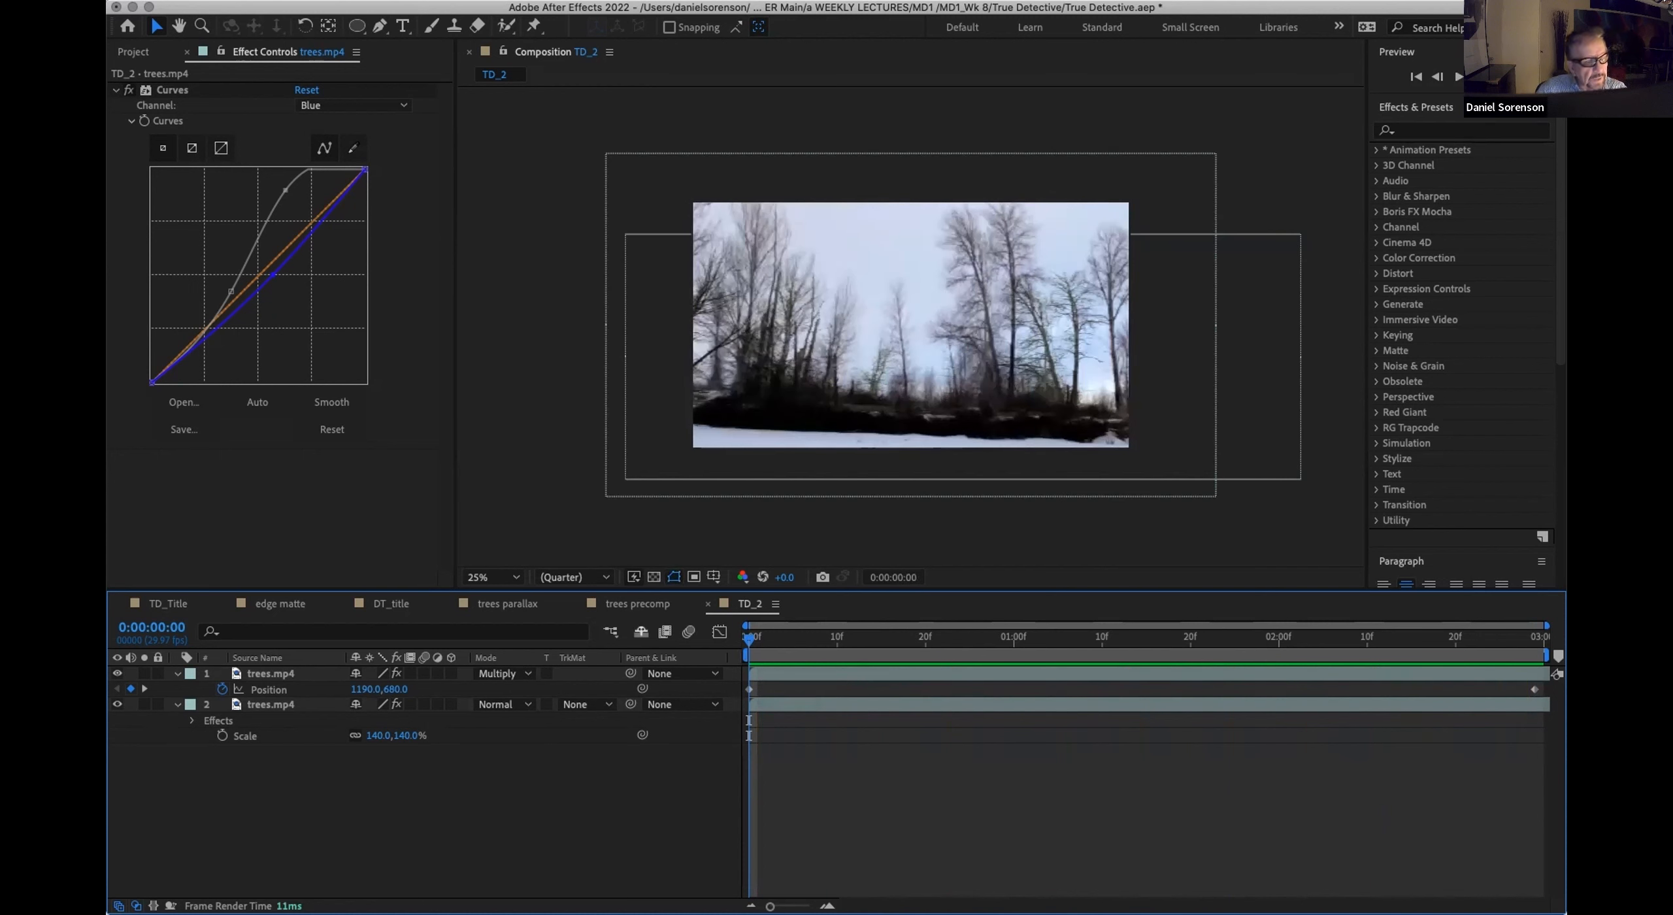
Step: Pre-compose both trees.mp4 layers as trees precomp2 and move the new composition into the 01_Precomps folder
left_click(259, 674)
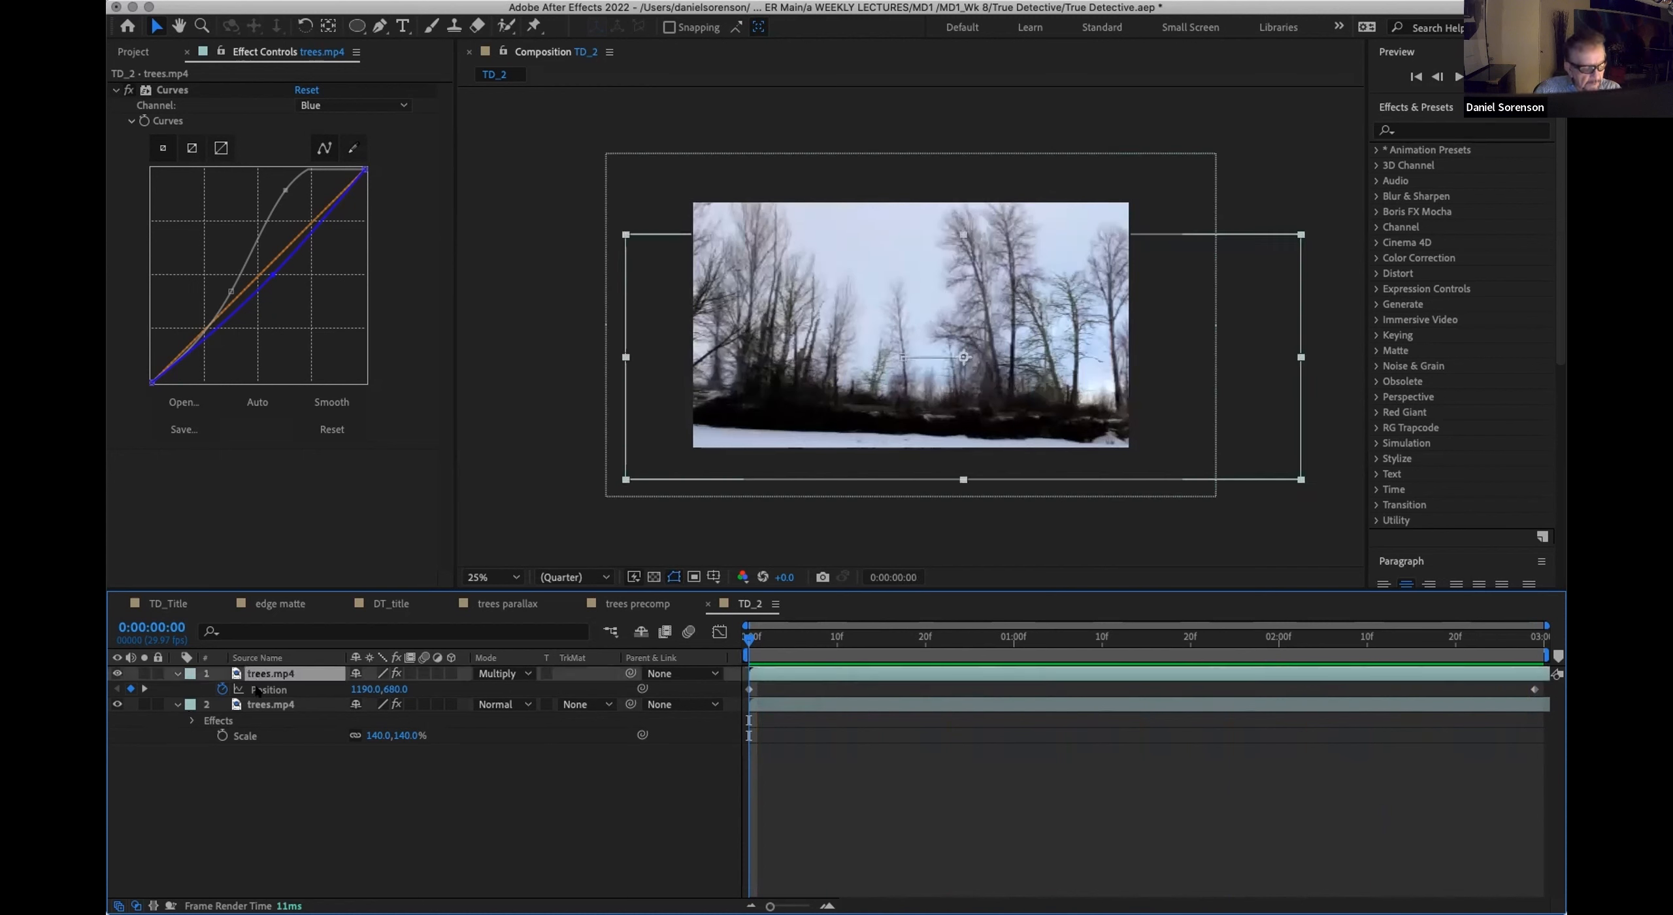
left_click(262, 704, "shift")
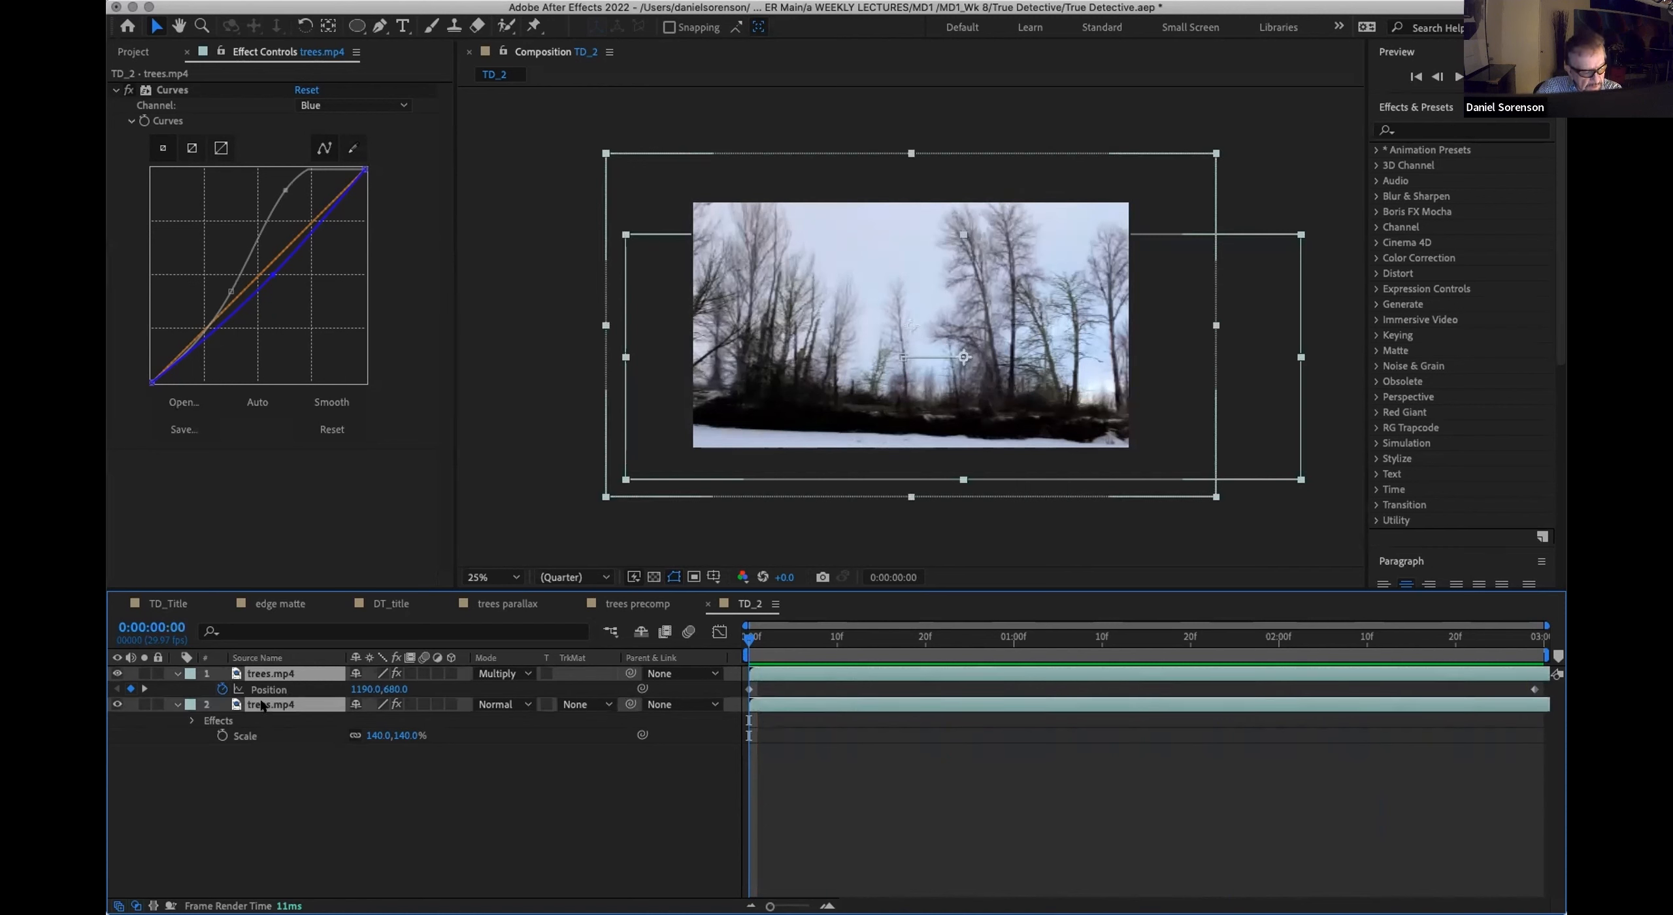
key("super+shift+c")
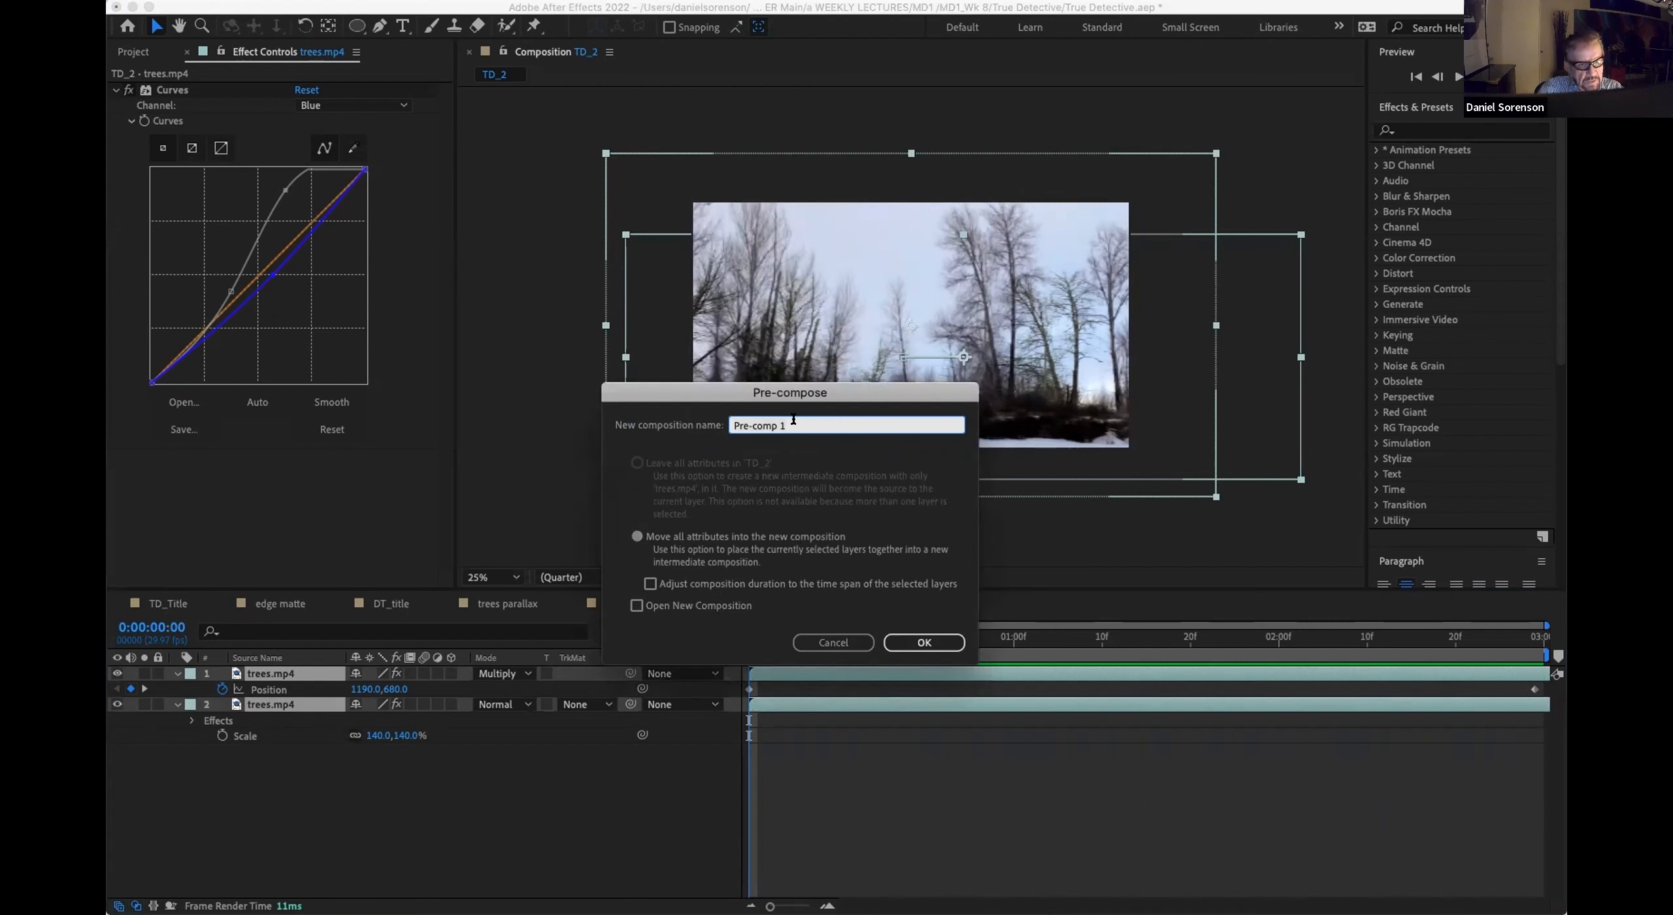
type("trees precomp")
key("Return")
left_click(144, 52)
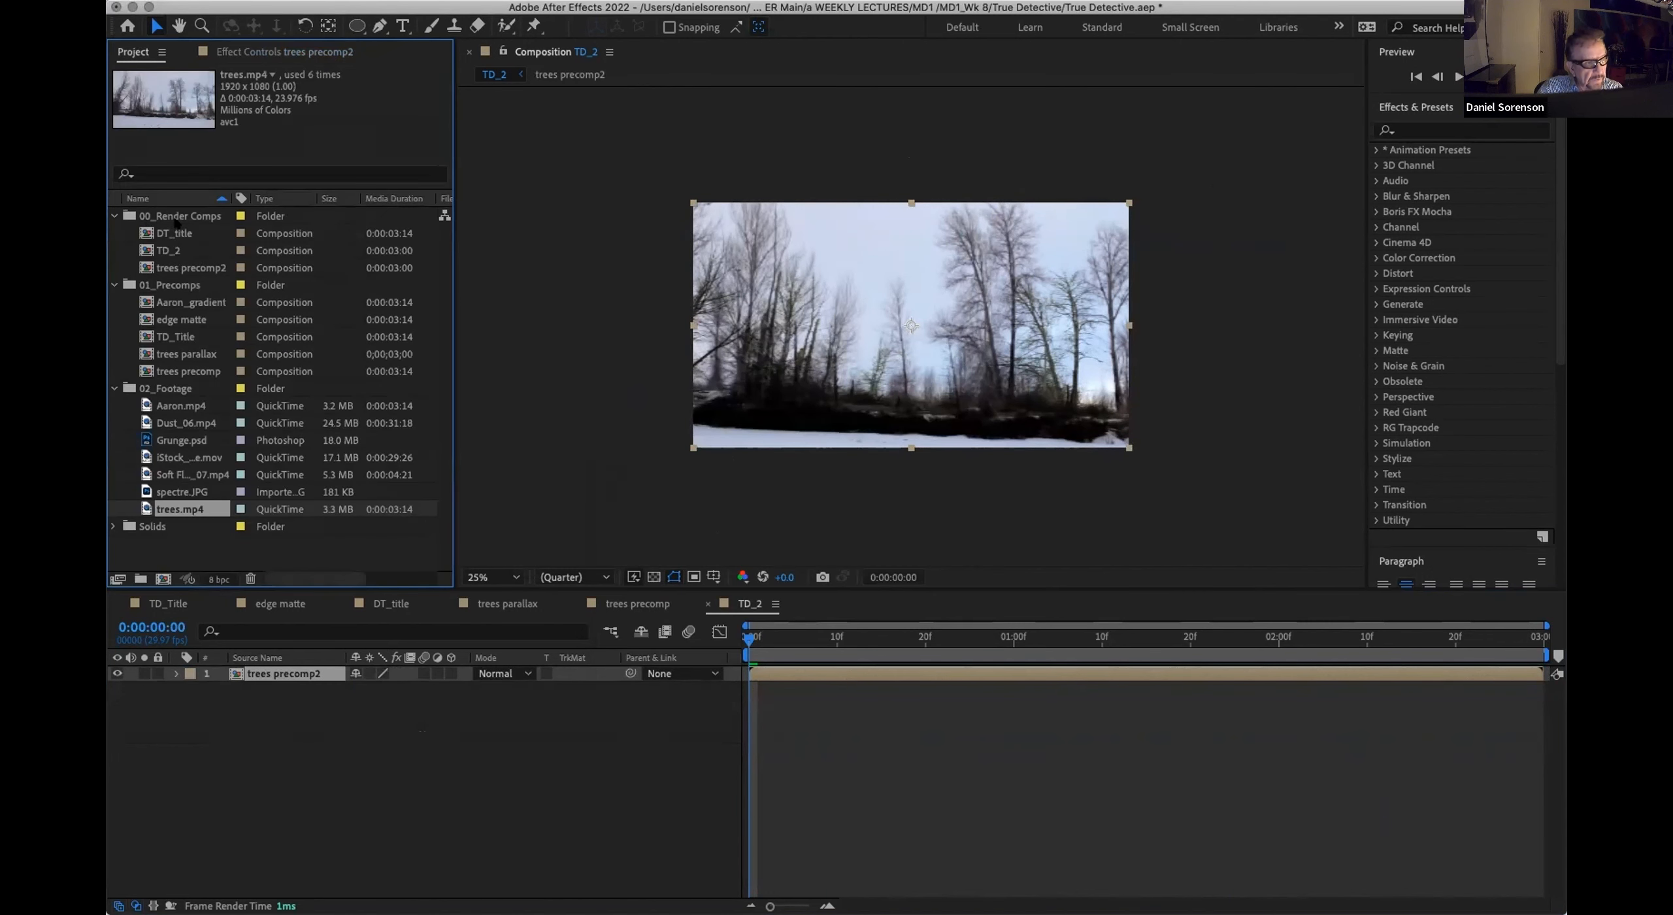
left_click_drag(161, 268, 168, 286)
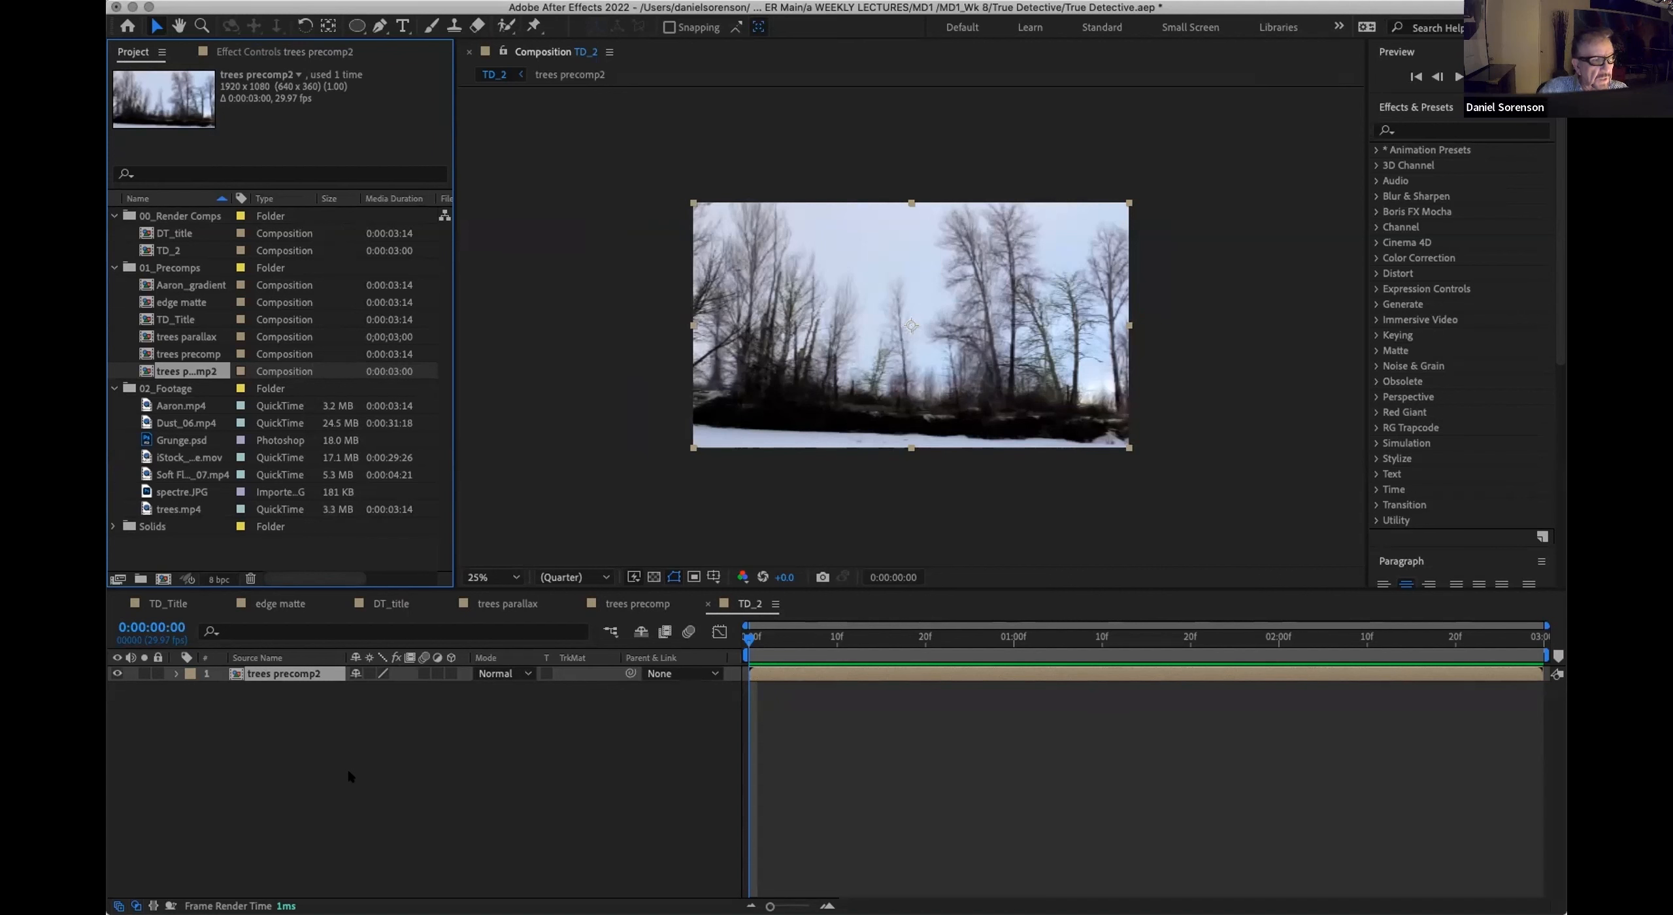
Step: Add Aaron.mp4 above the trees precomp2 layer and key out its green background with Keylight (1.2)
left_click(168, 405)
left_click_drag(168, 405, 245, 665)
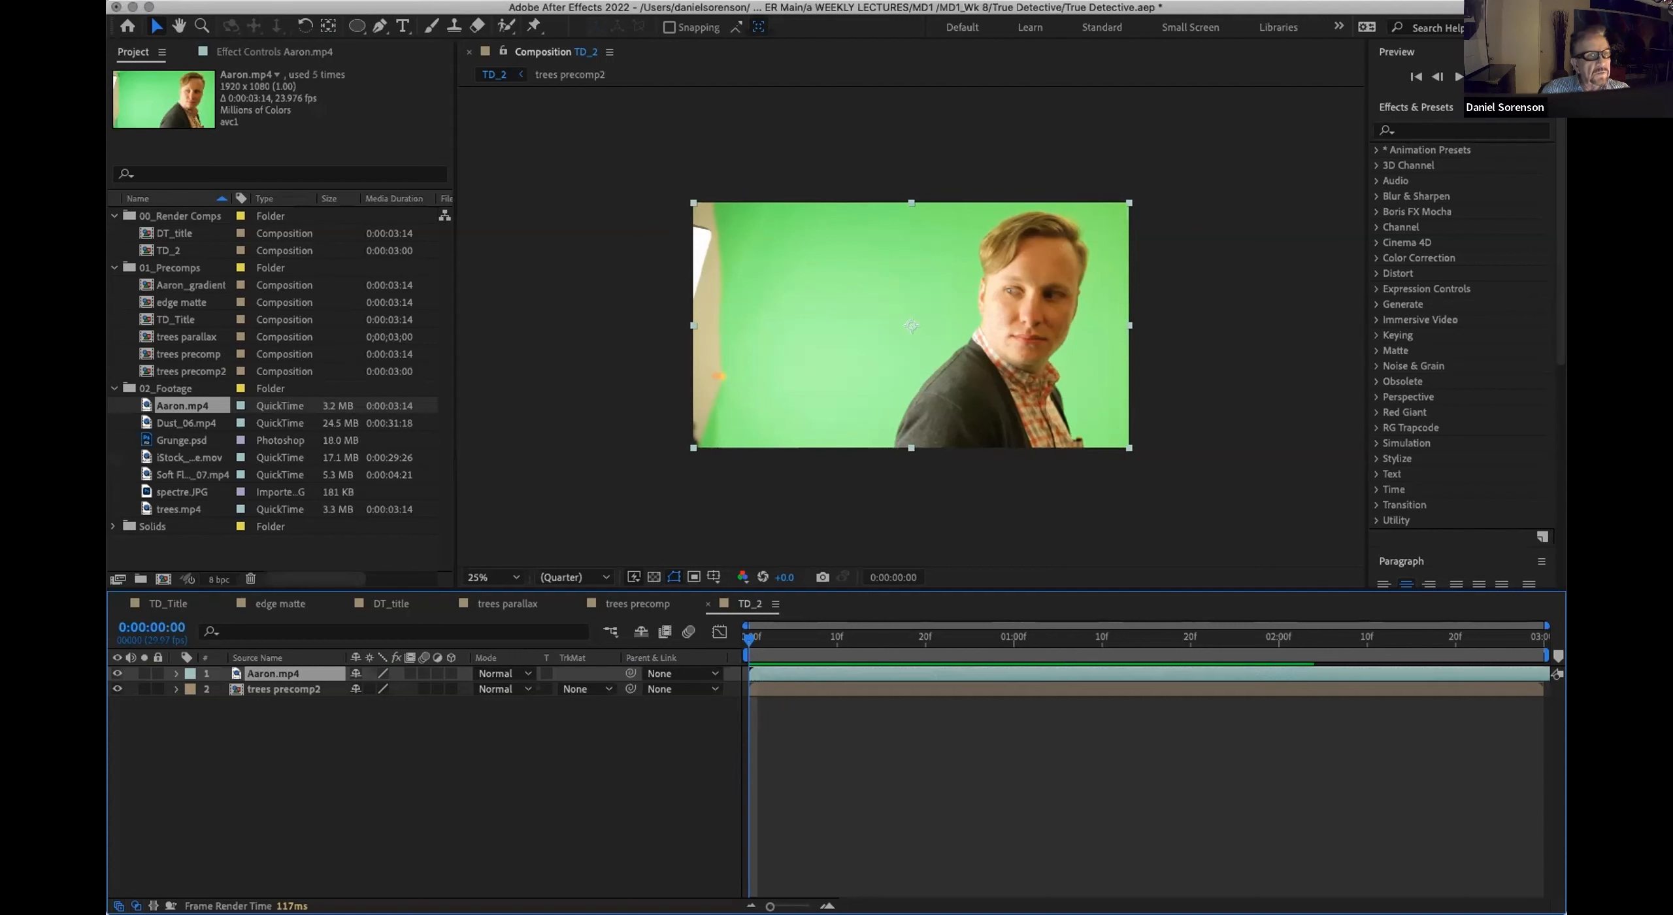
left_click(366, 3)
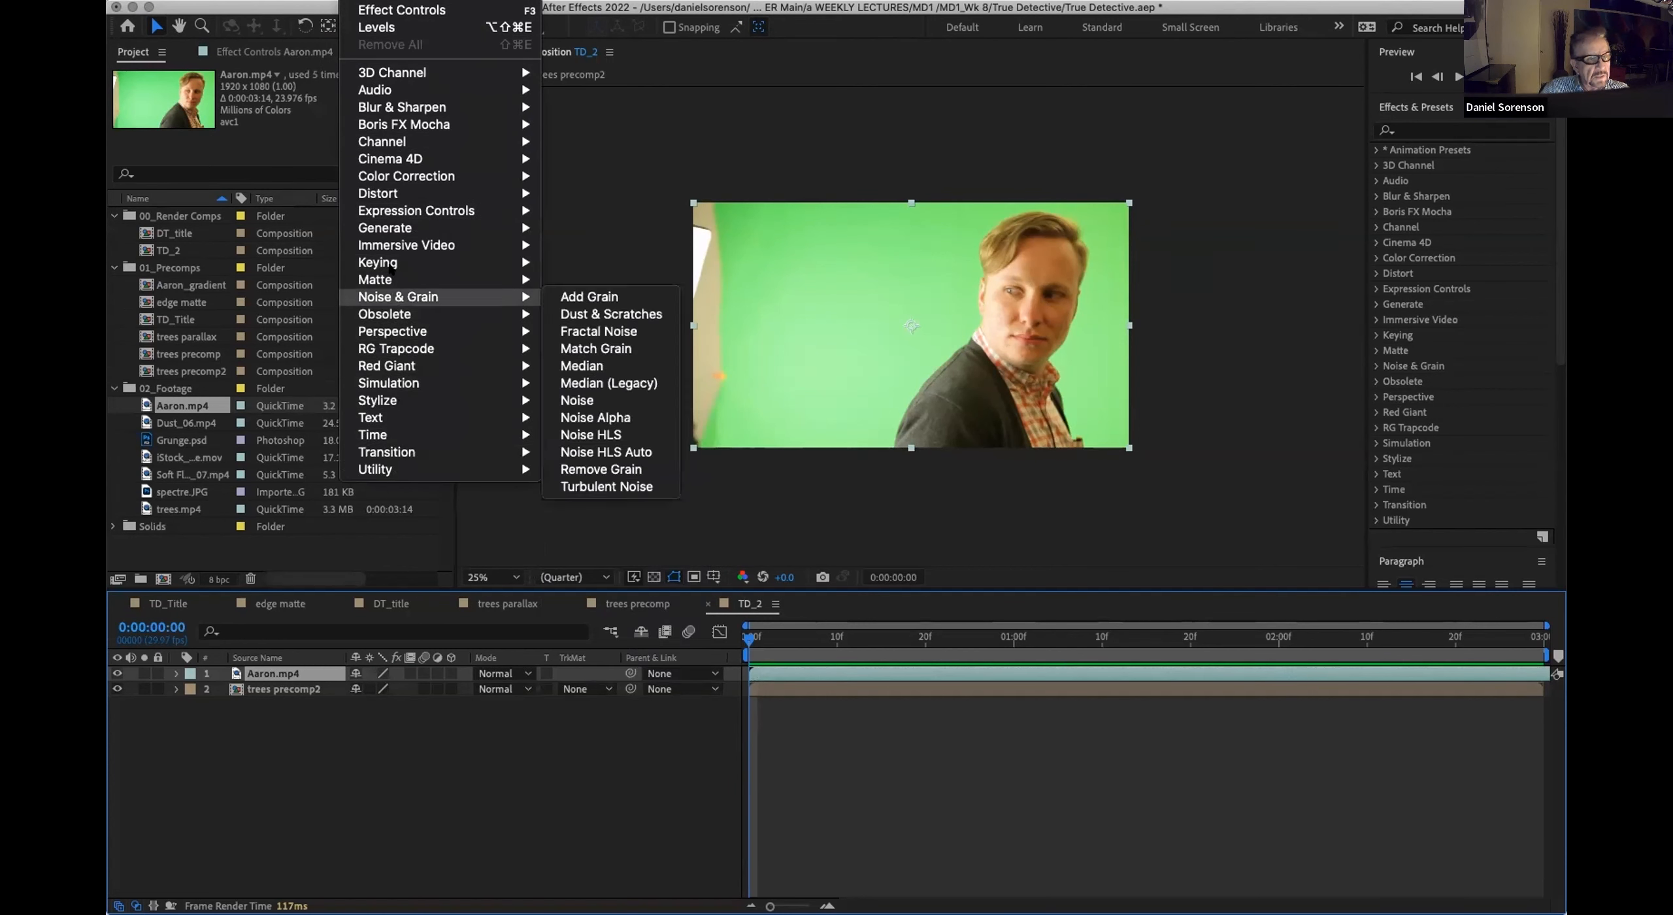
mouse_move(390, 268)
left_click(564, 399)
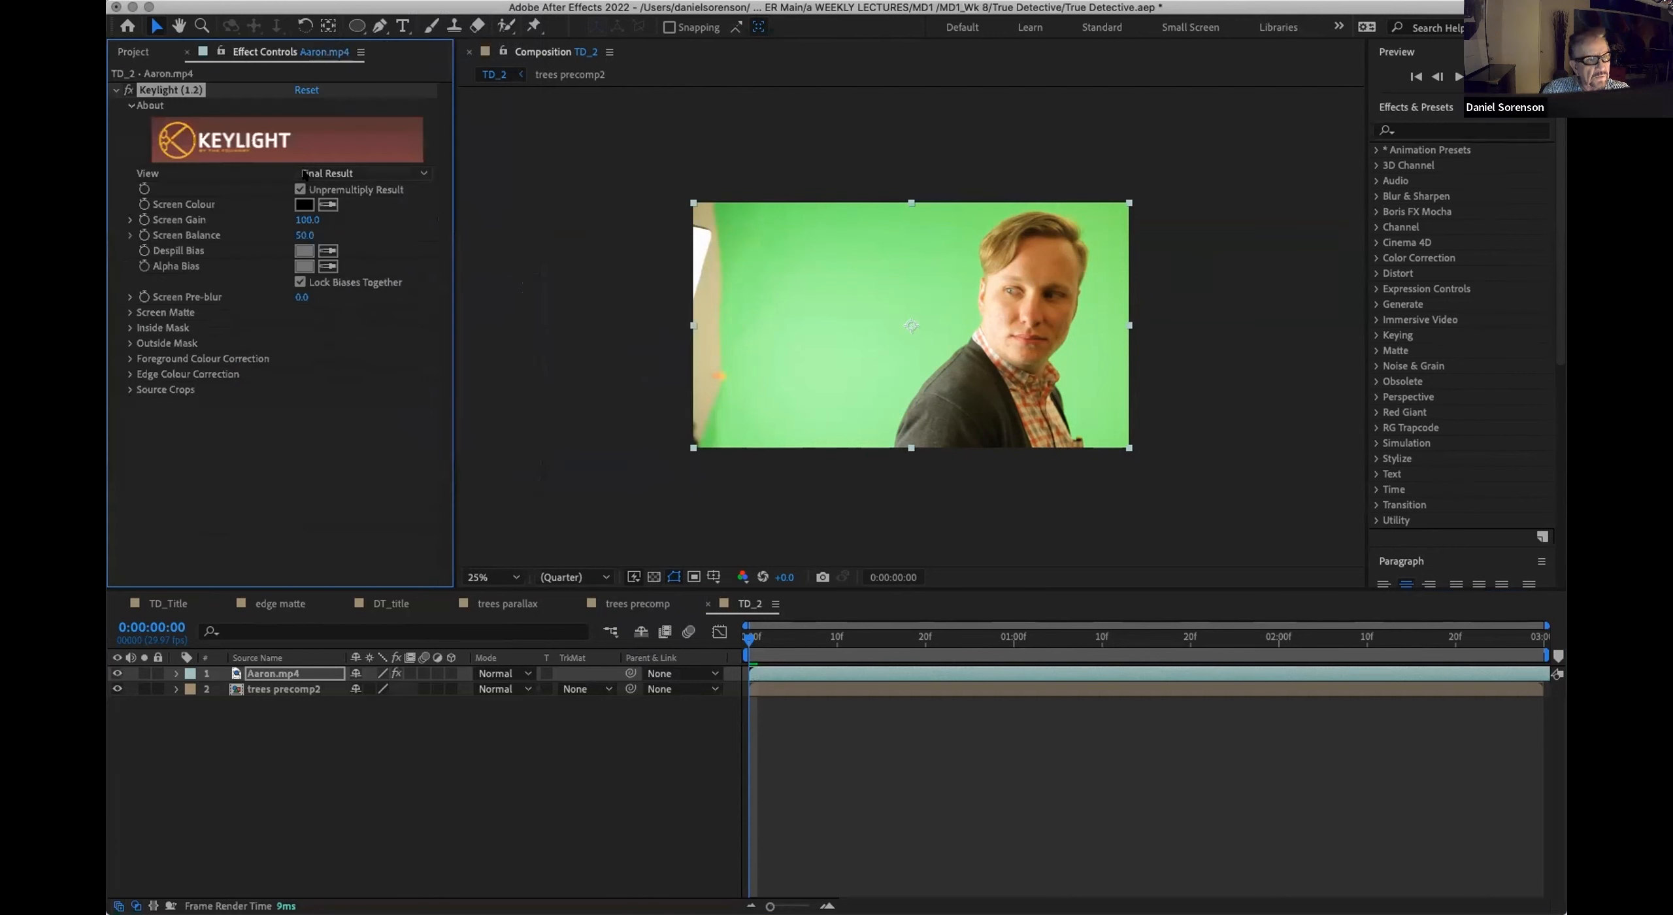
left_click(321, 203)
left_click(841, 256)
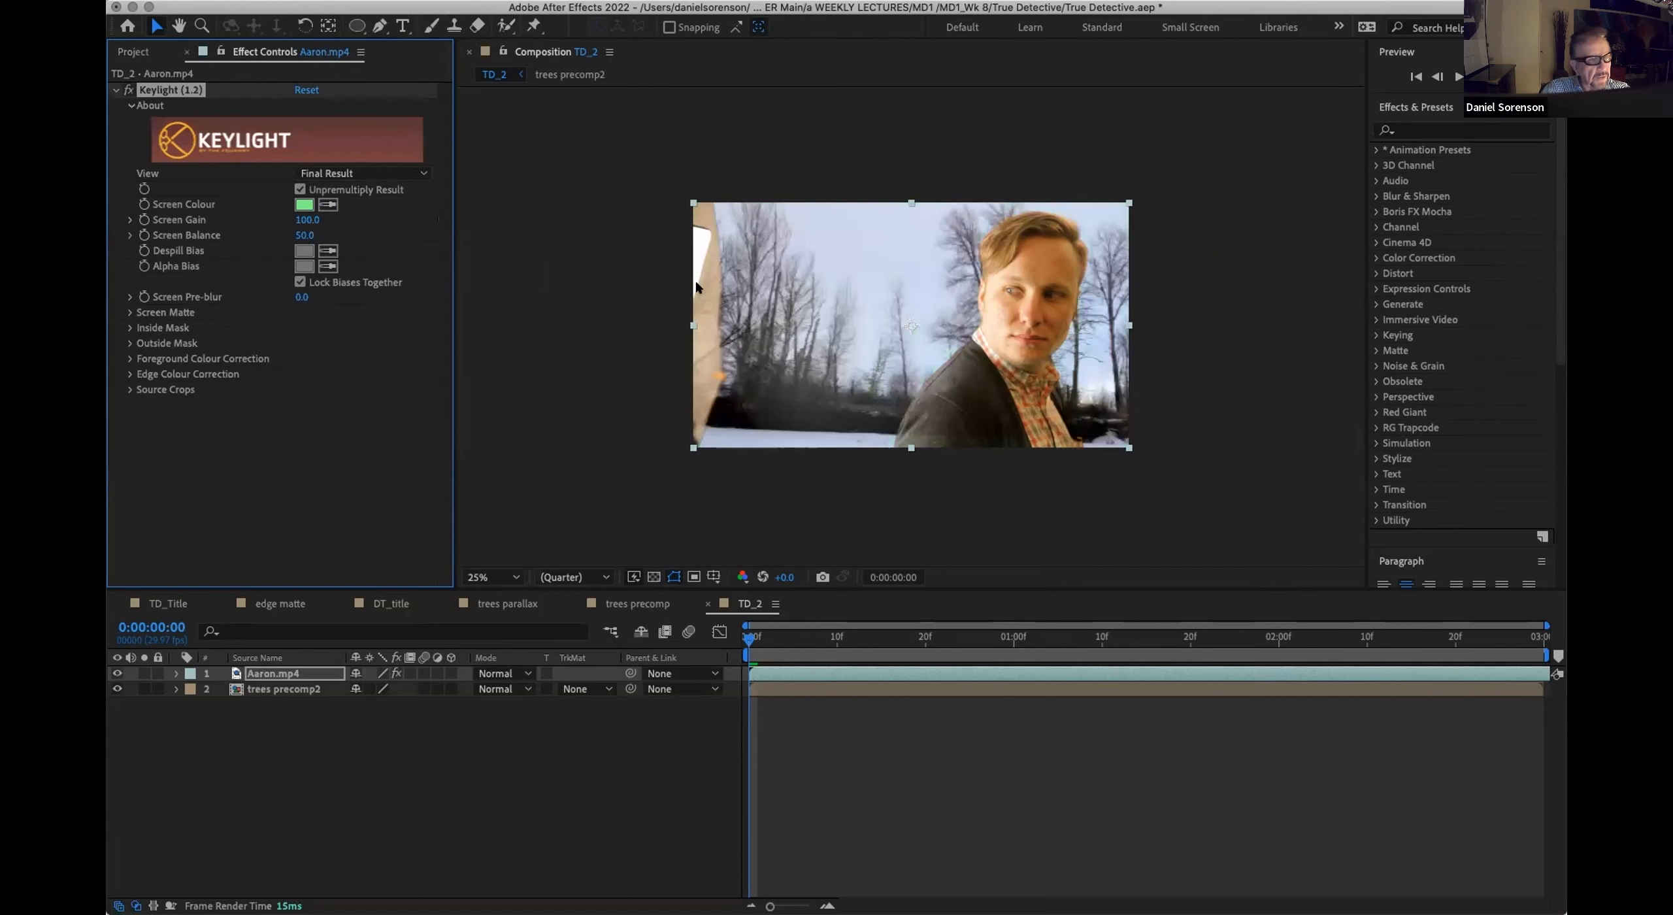
Step: Switch the Keylight view to Screen Matte and set the matte's Clip Black to 40
left_click(385, 173)
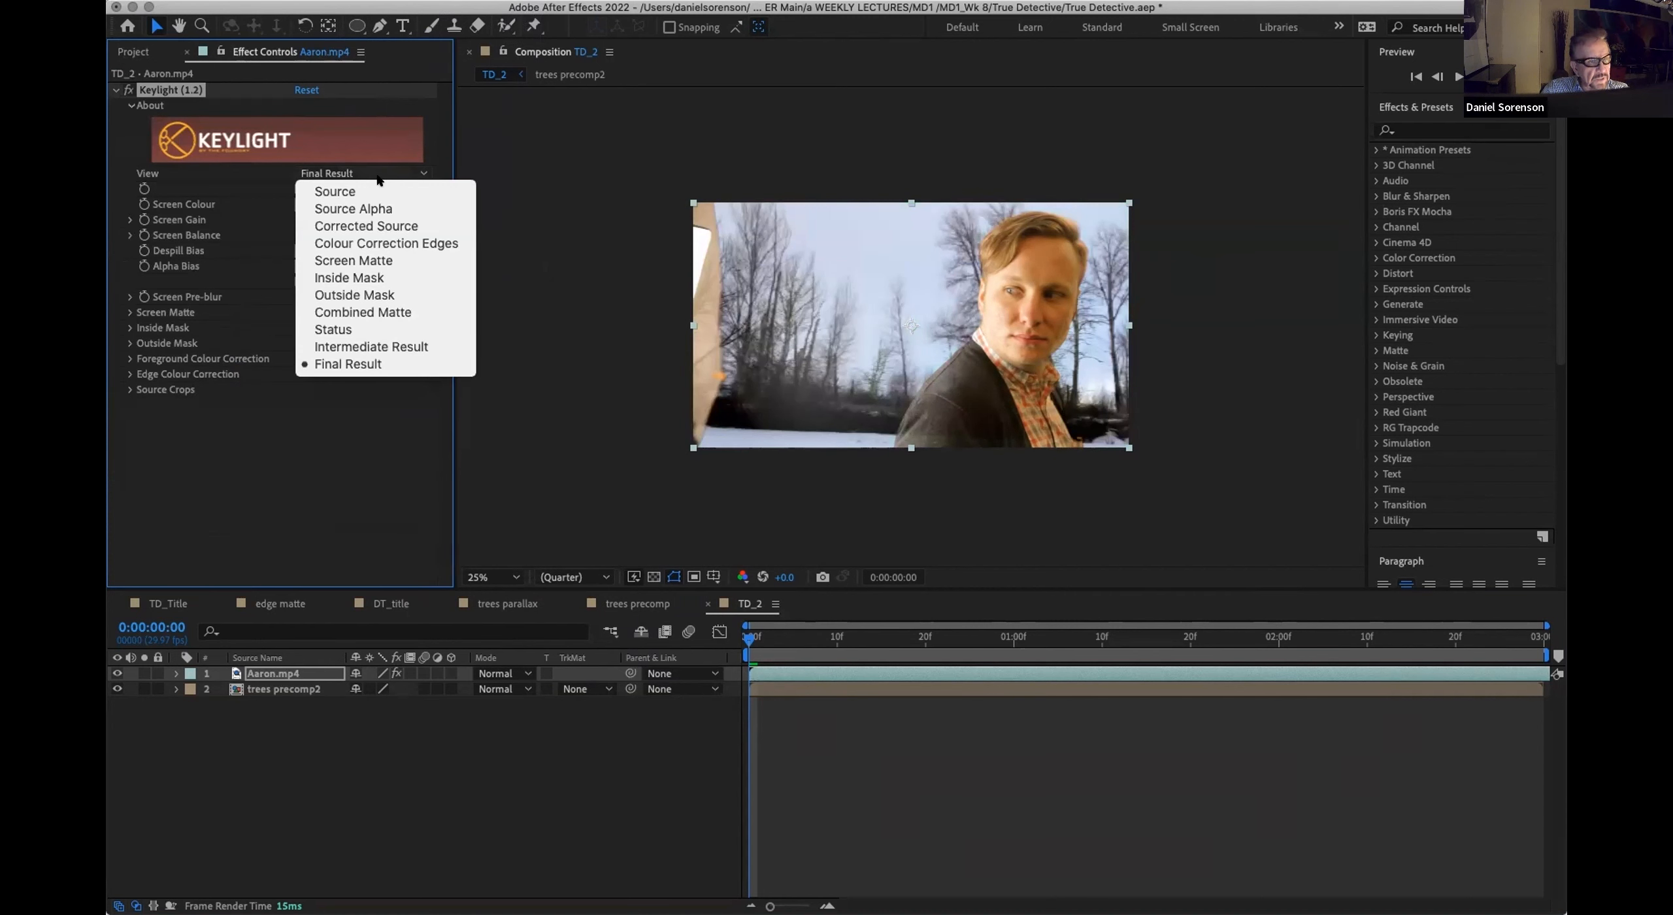
left_click(378, 260)
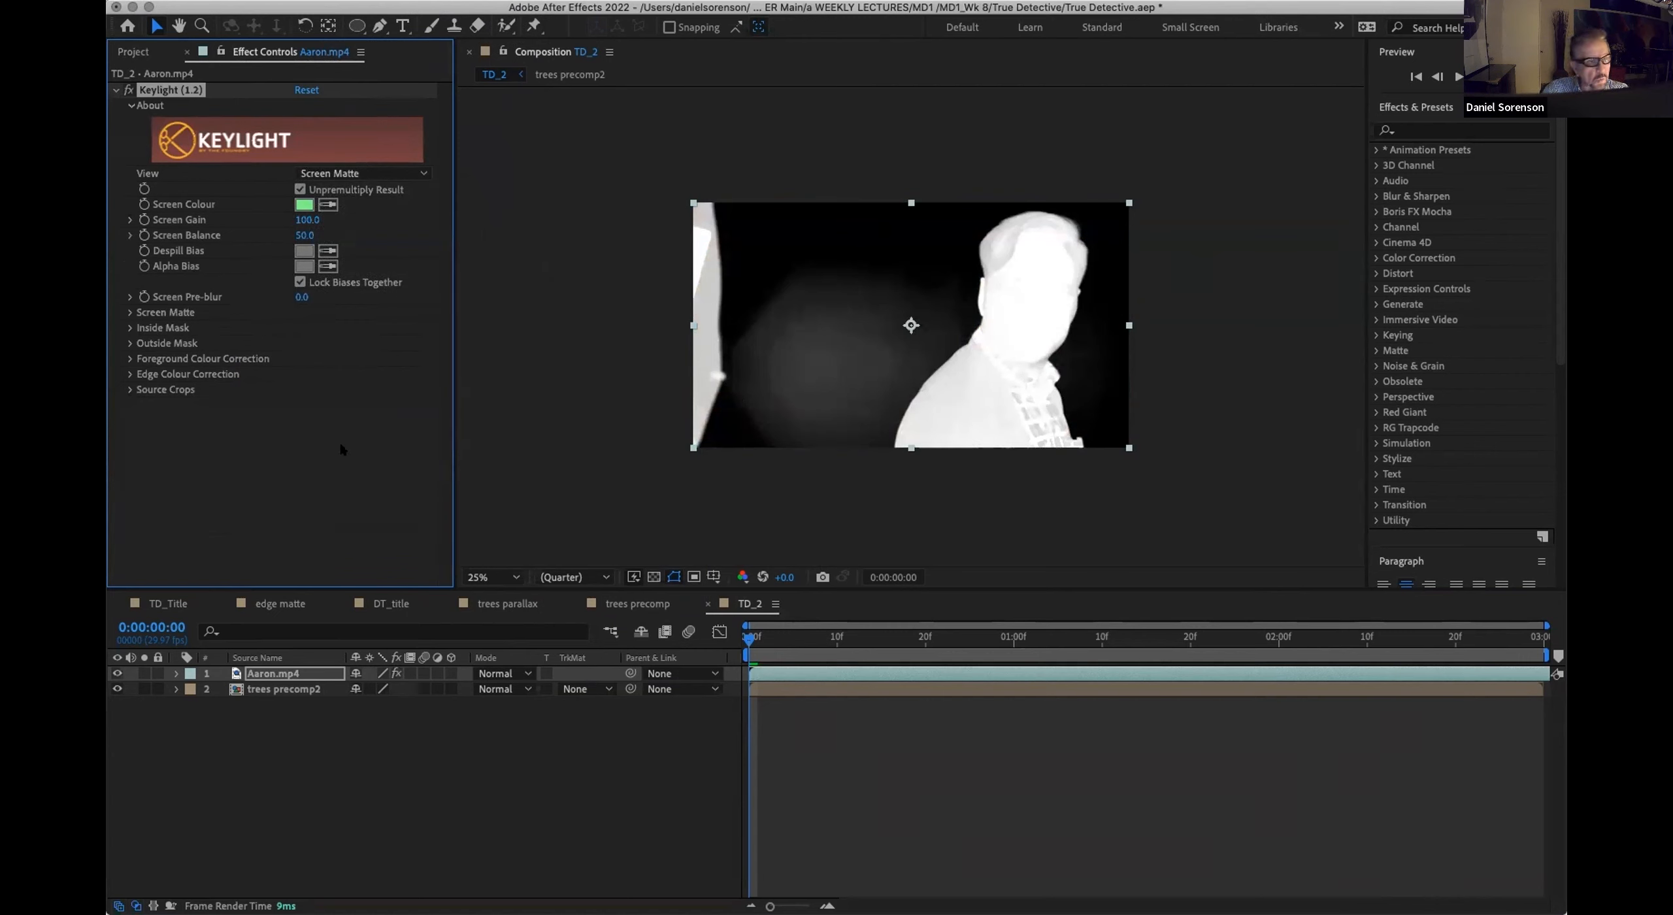
left_click(129, 312)
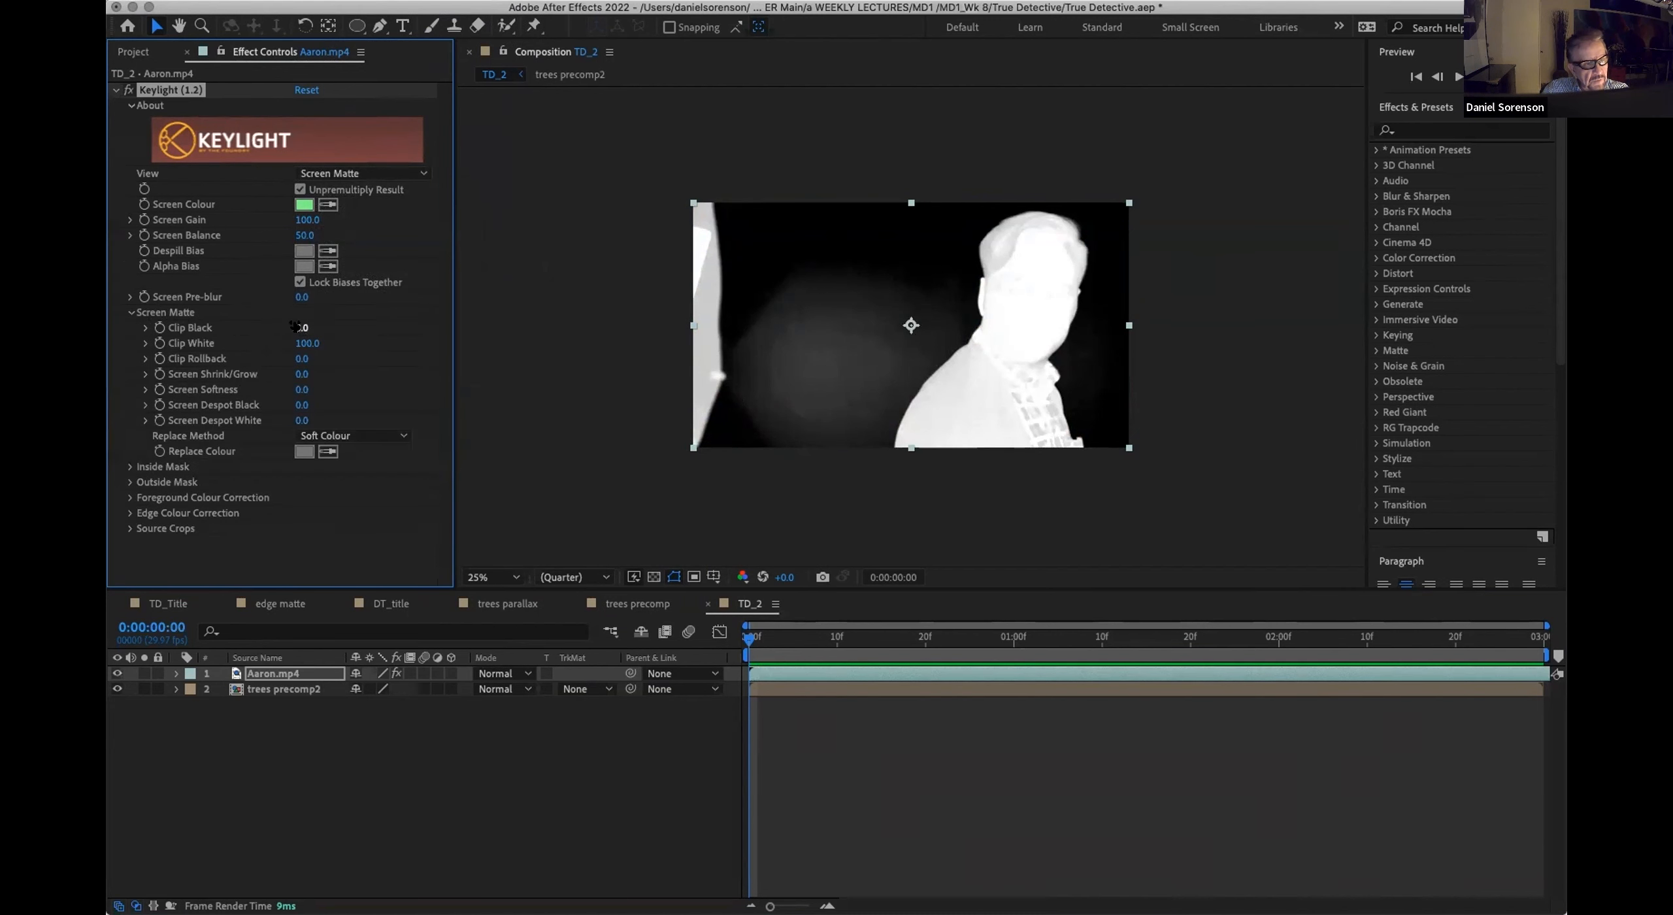
left_click_drag(295, 327, 330, 326)
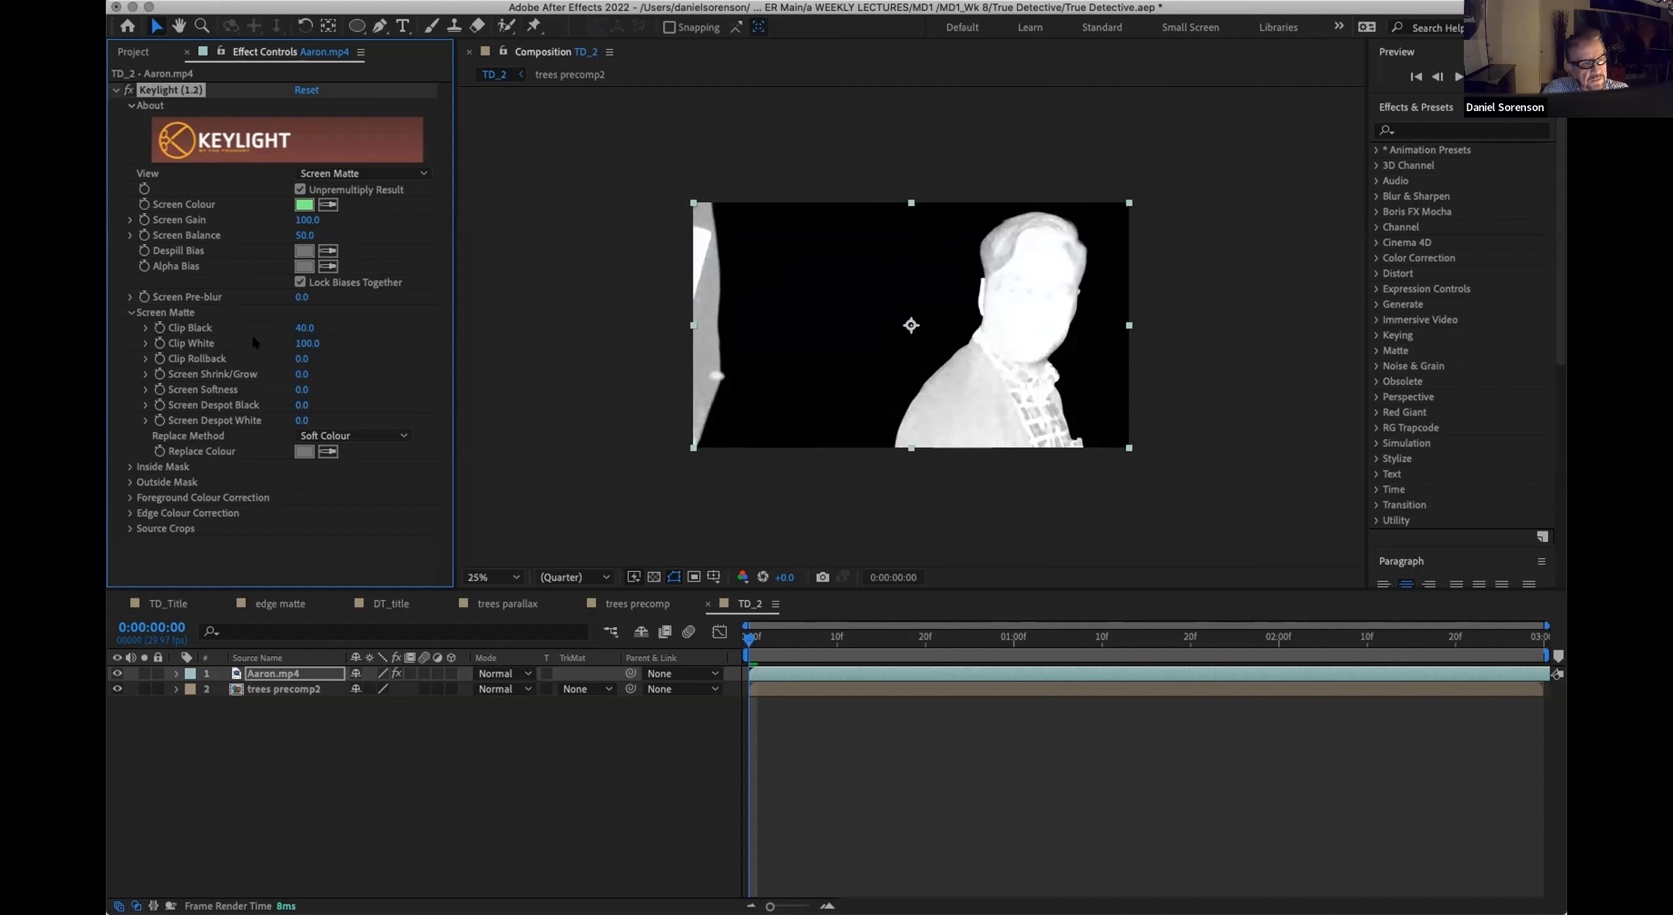
Step: Set the Keylight screen matte's Clip White to 79 and return the view to Final Result
left_click_drag(292, 344, 276, 339)
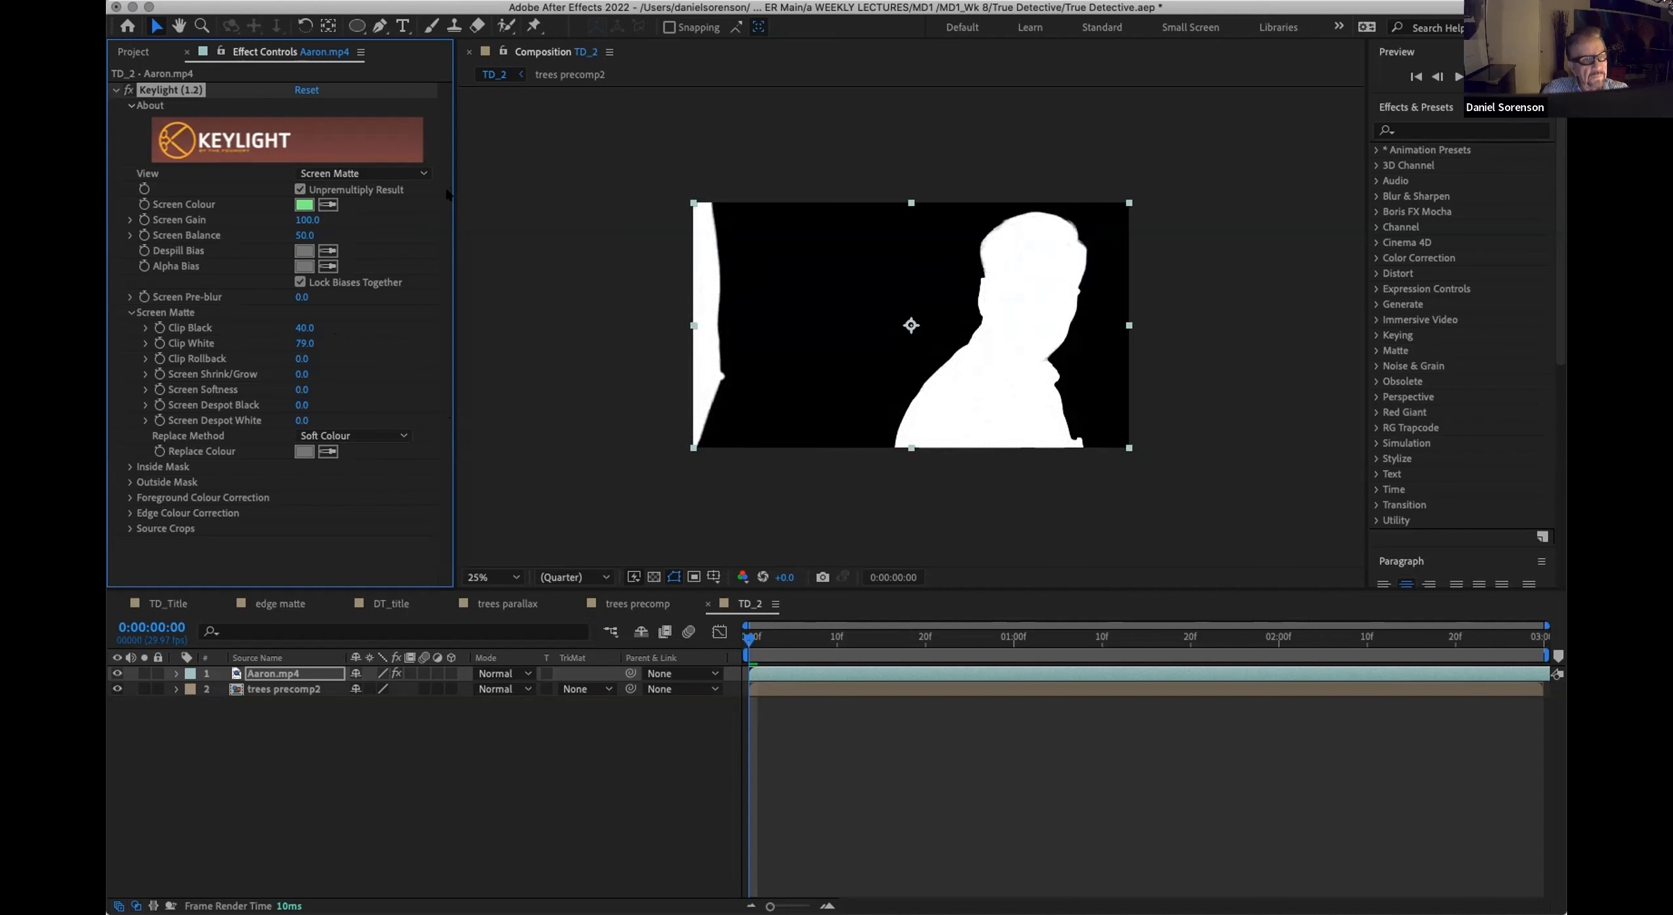
left_click(424, 173)
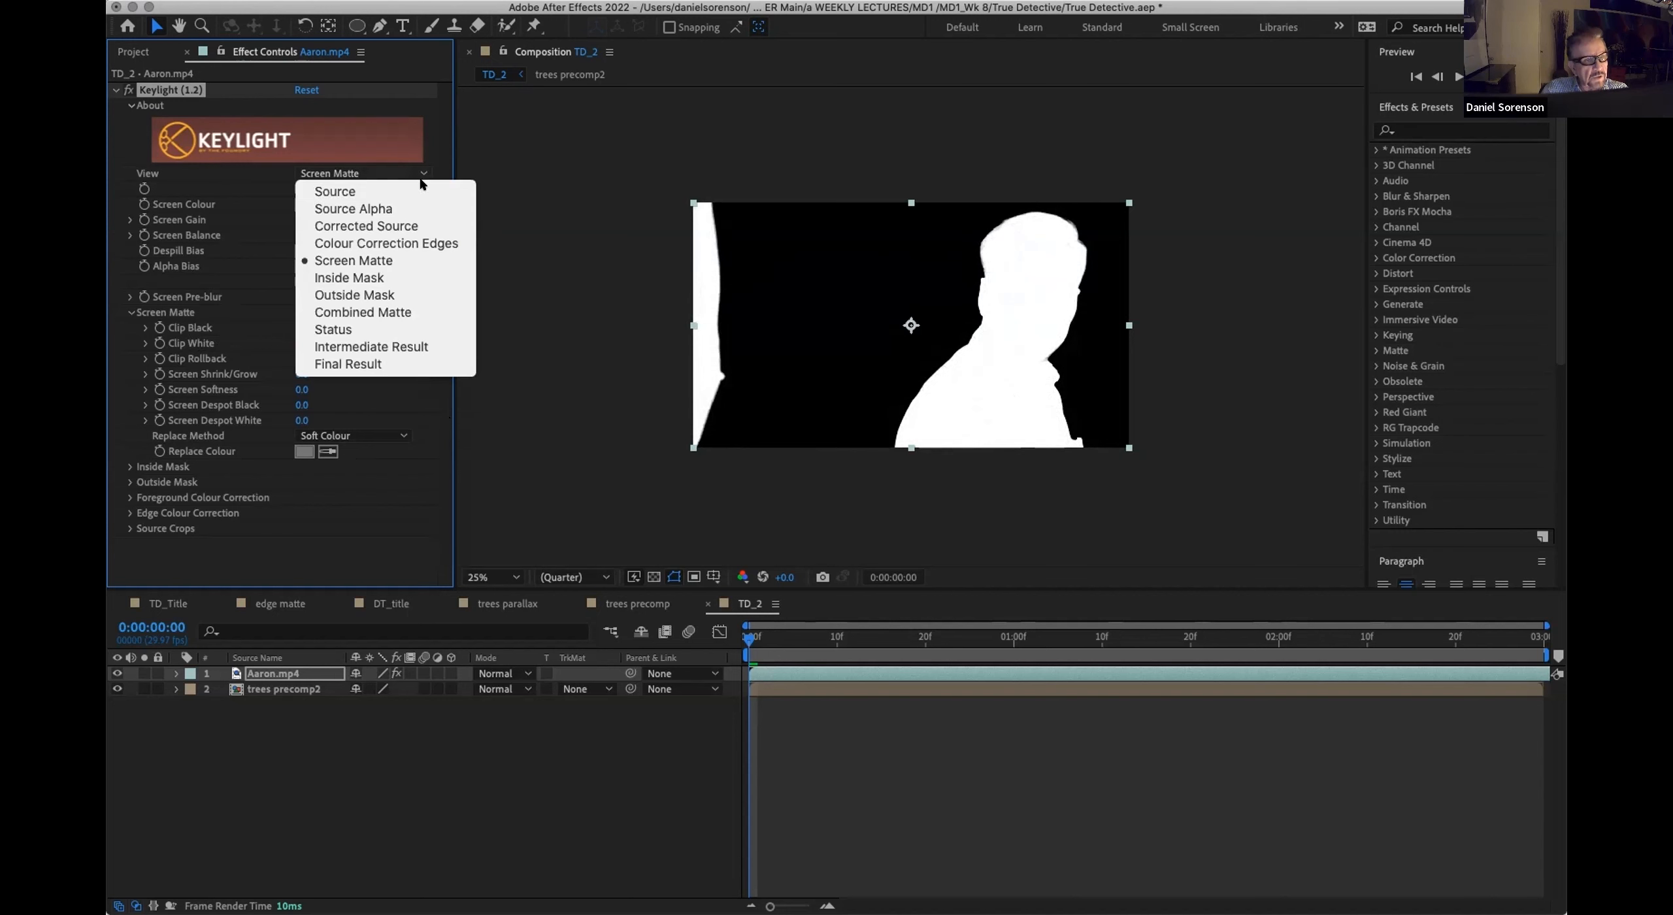
left_click(401, 363)
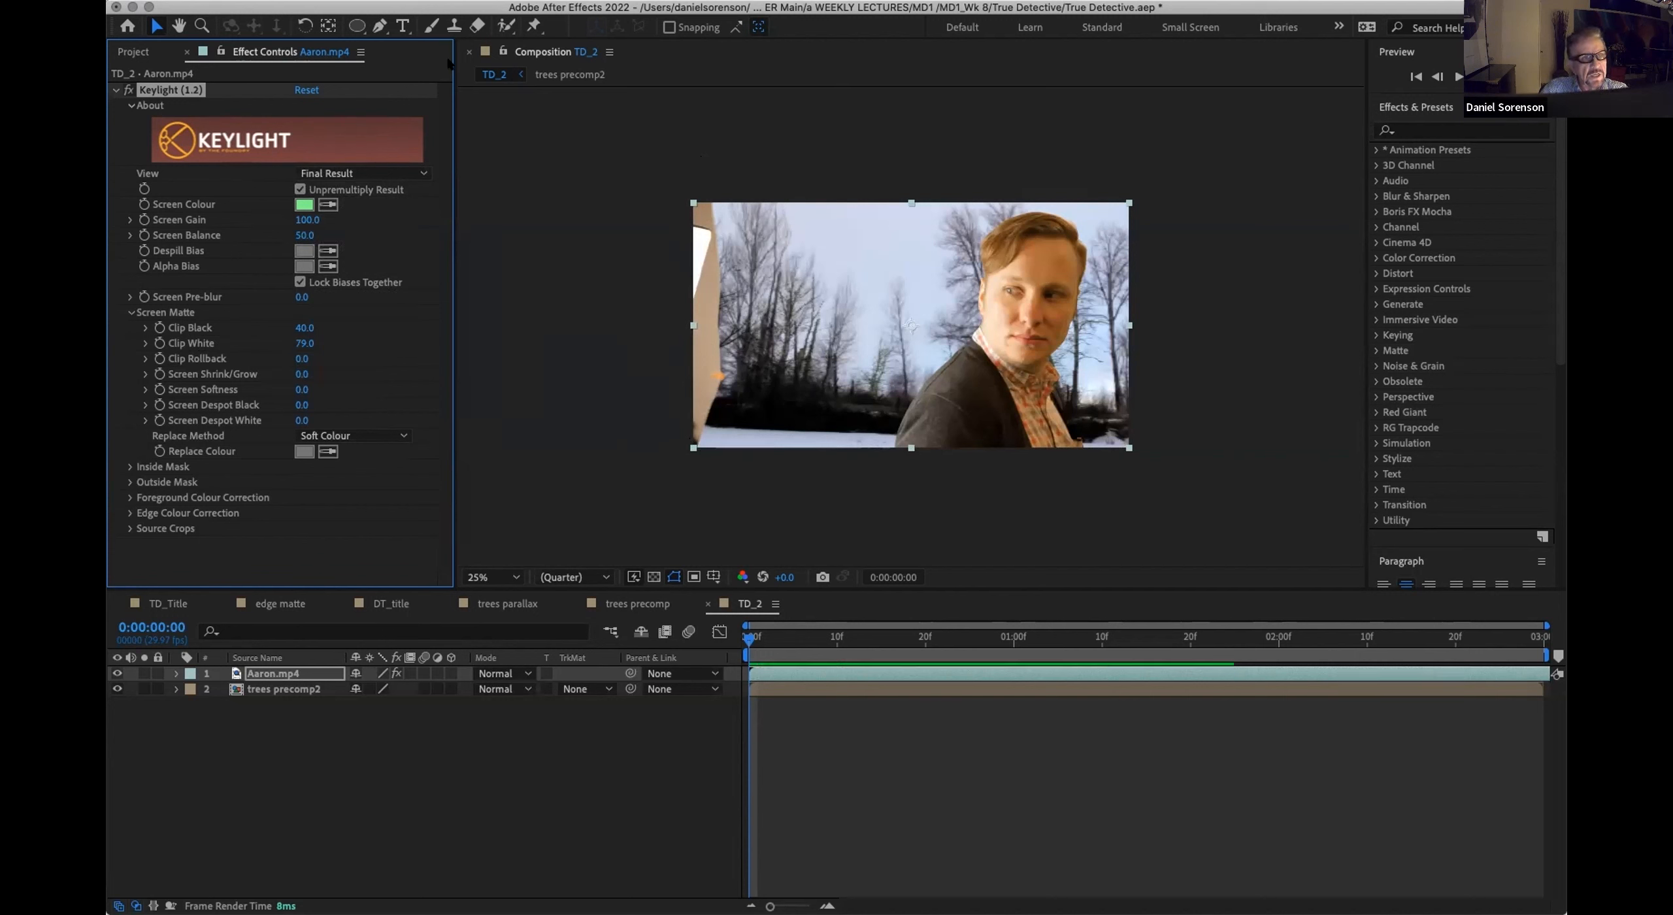
Step: Draw a four-point Pen mask around the leftover wall at the left edge of Aaron.mp4 and invert it to hide that area
left_click(379, 26)
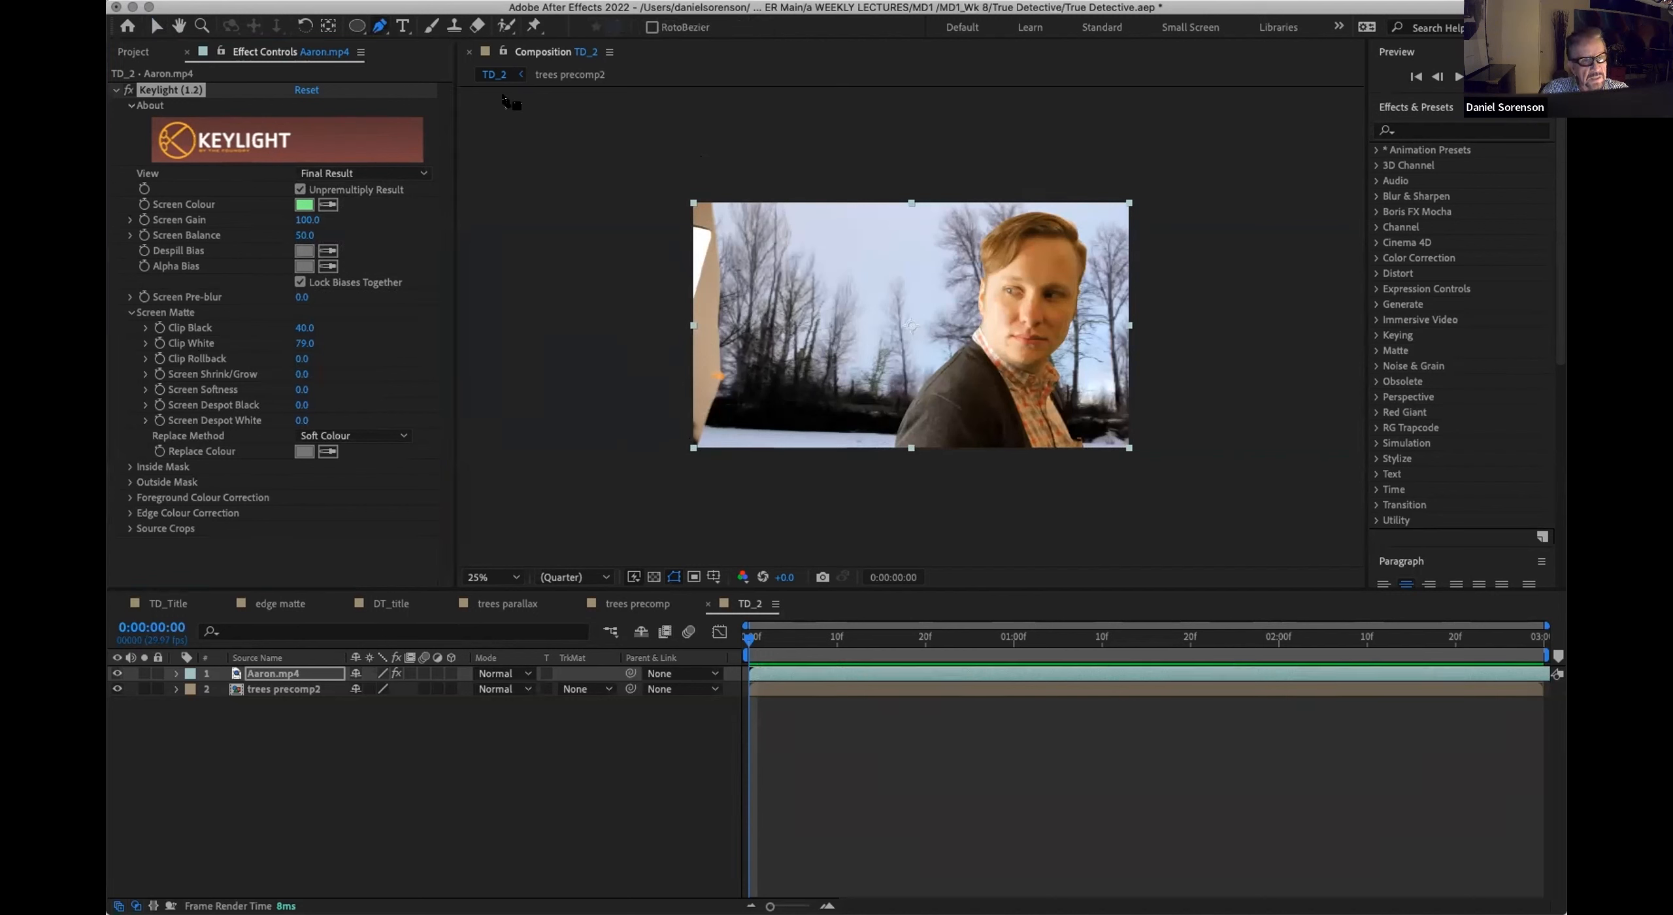
left_click(654, 182)
left_click(733, 176)
left_click(746, 458)
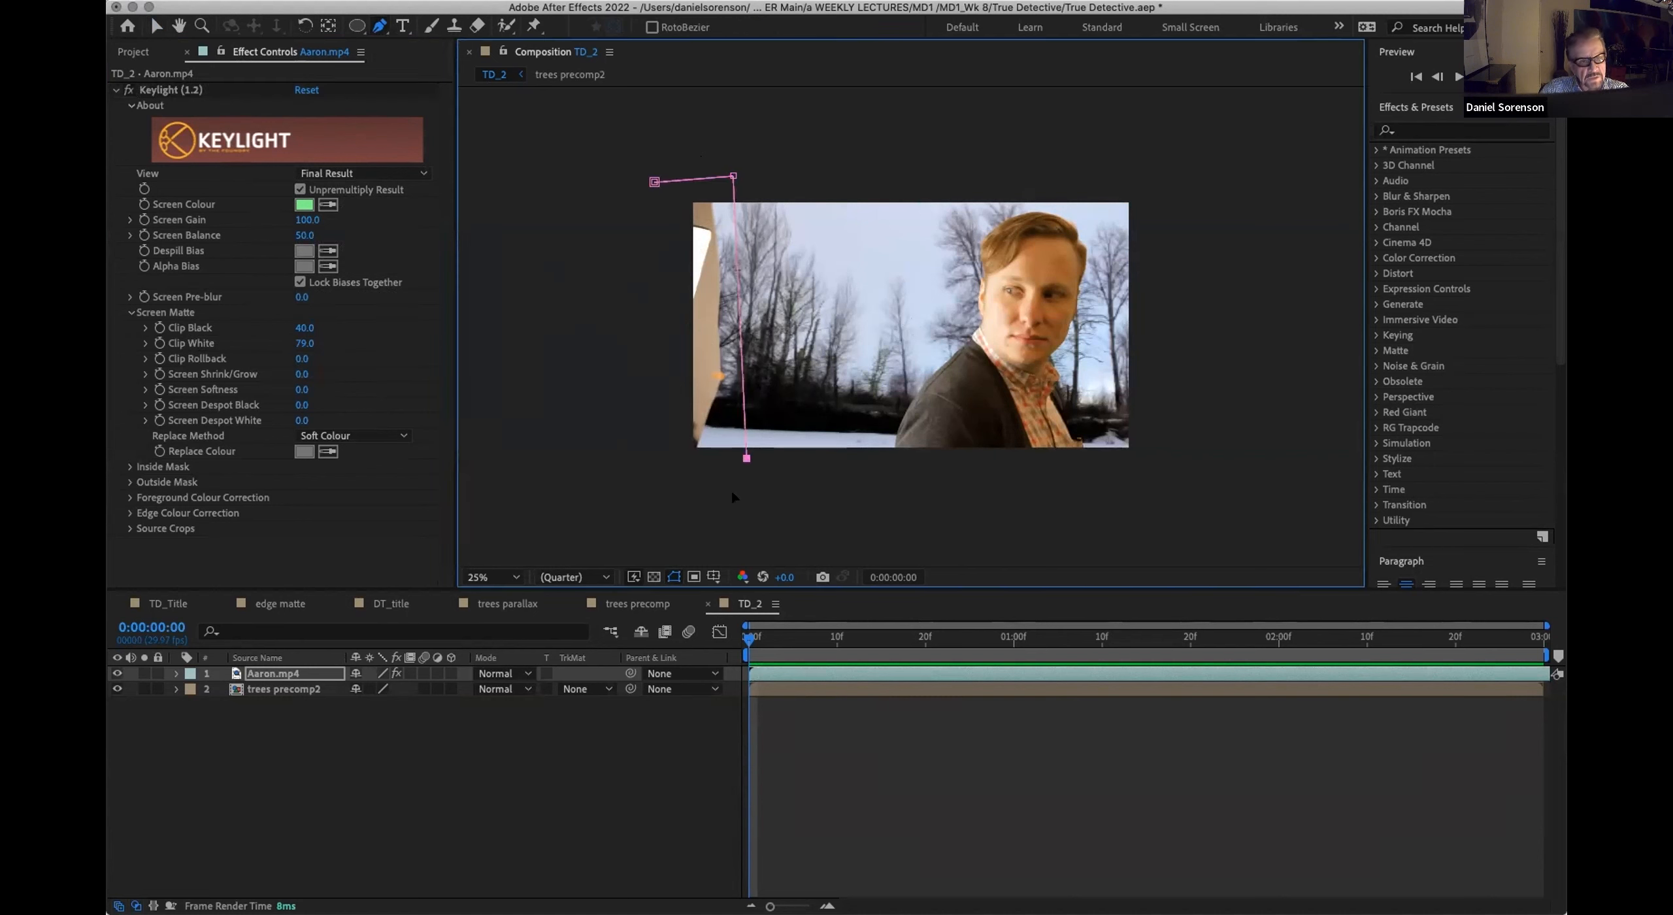
left_click(652, 477)
left_click(653, 182)
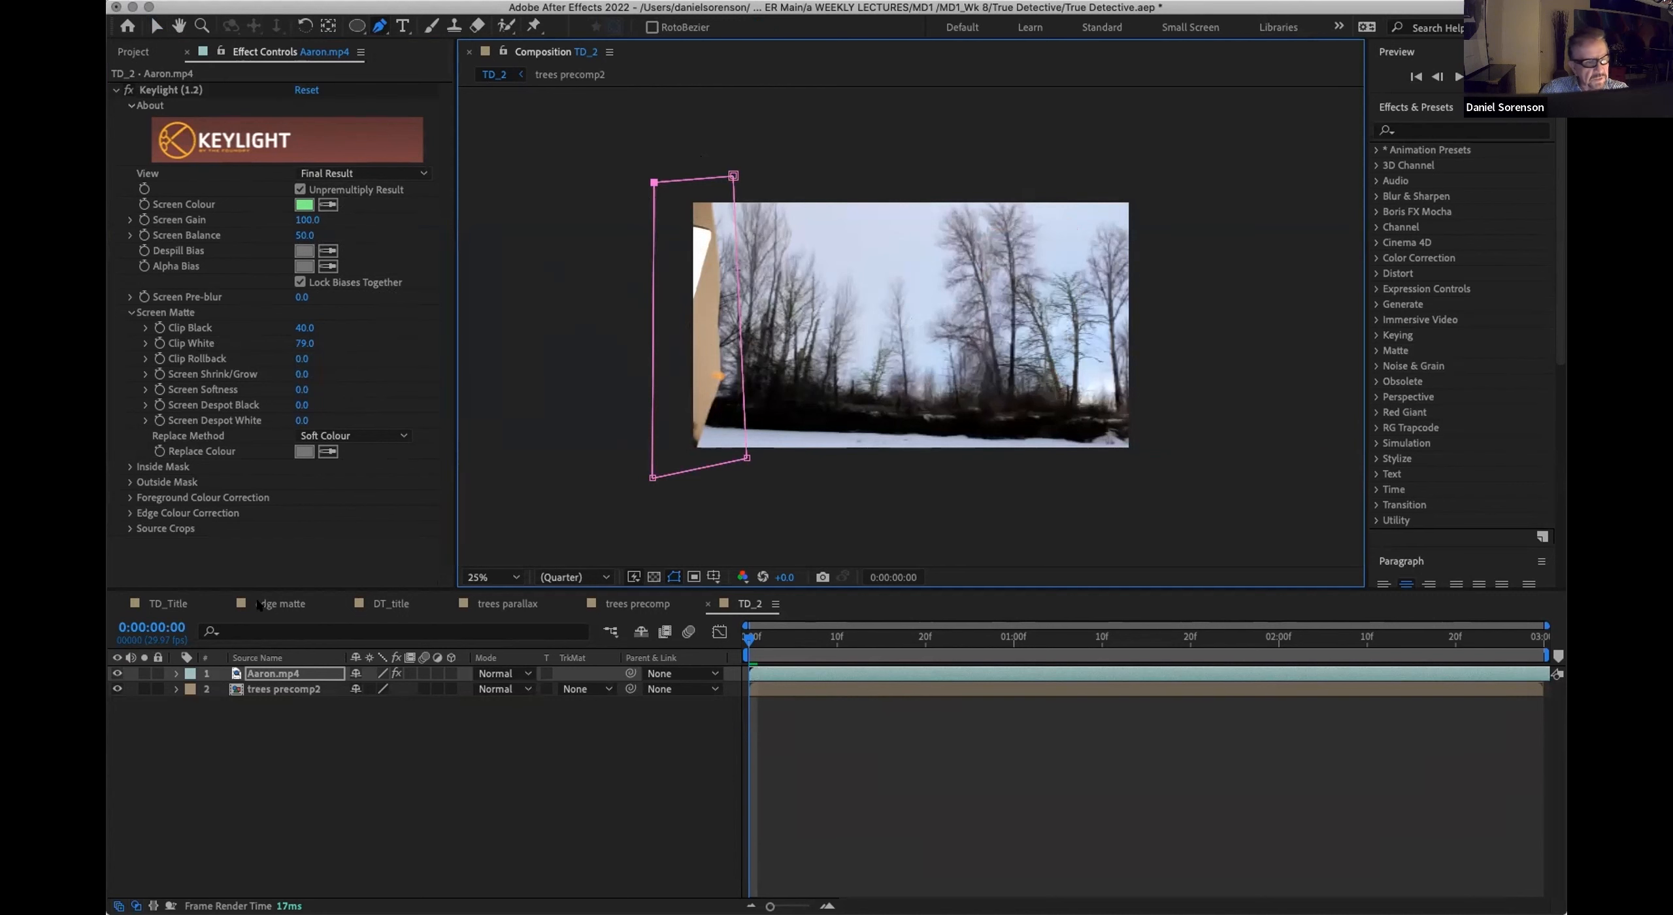
left_click(174, 674)
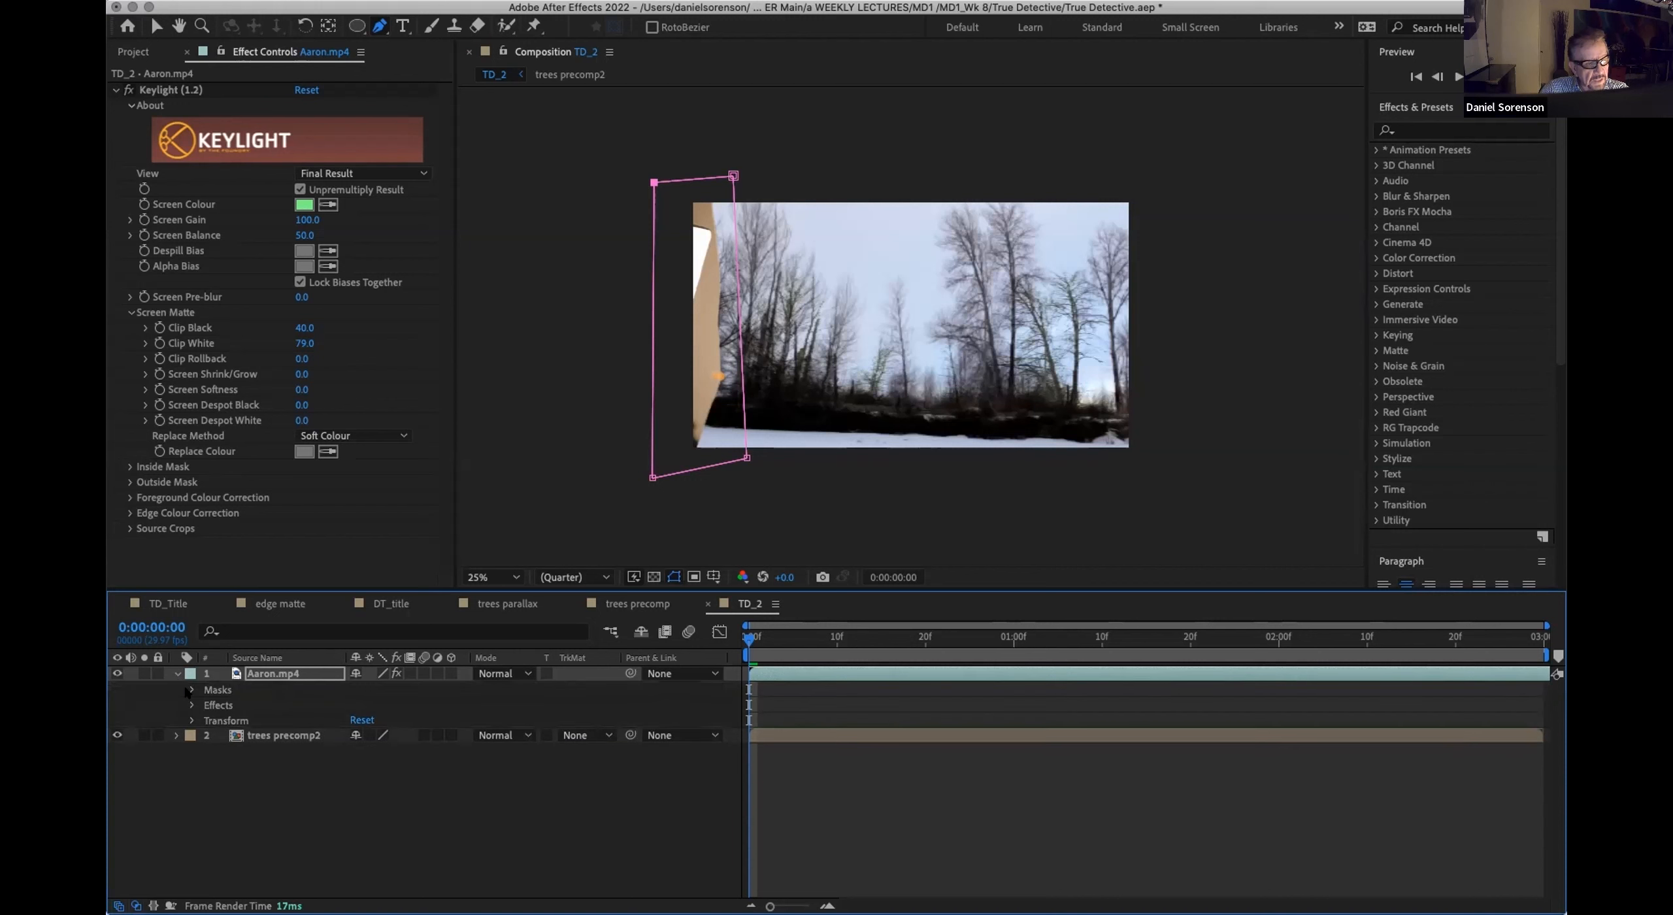
left_click(190, 690)
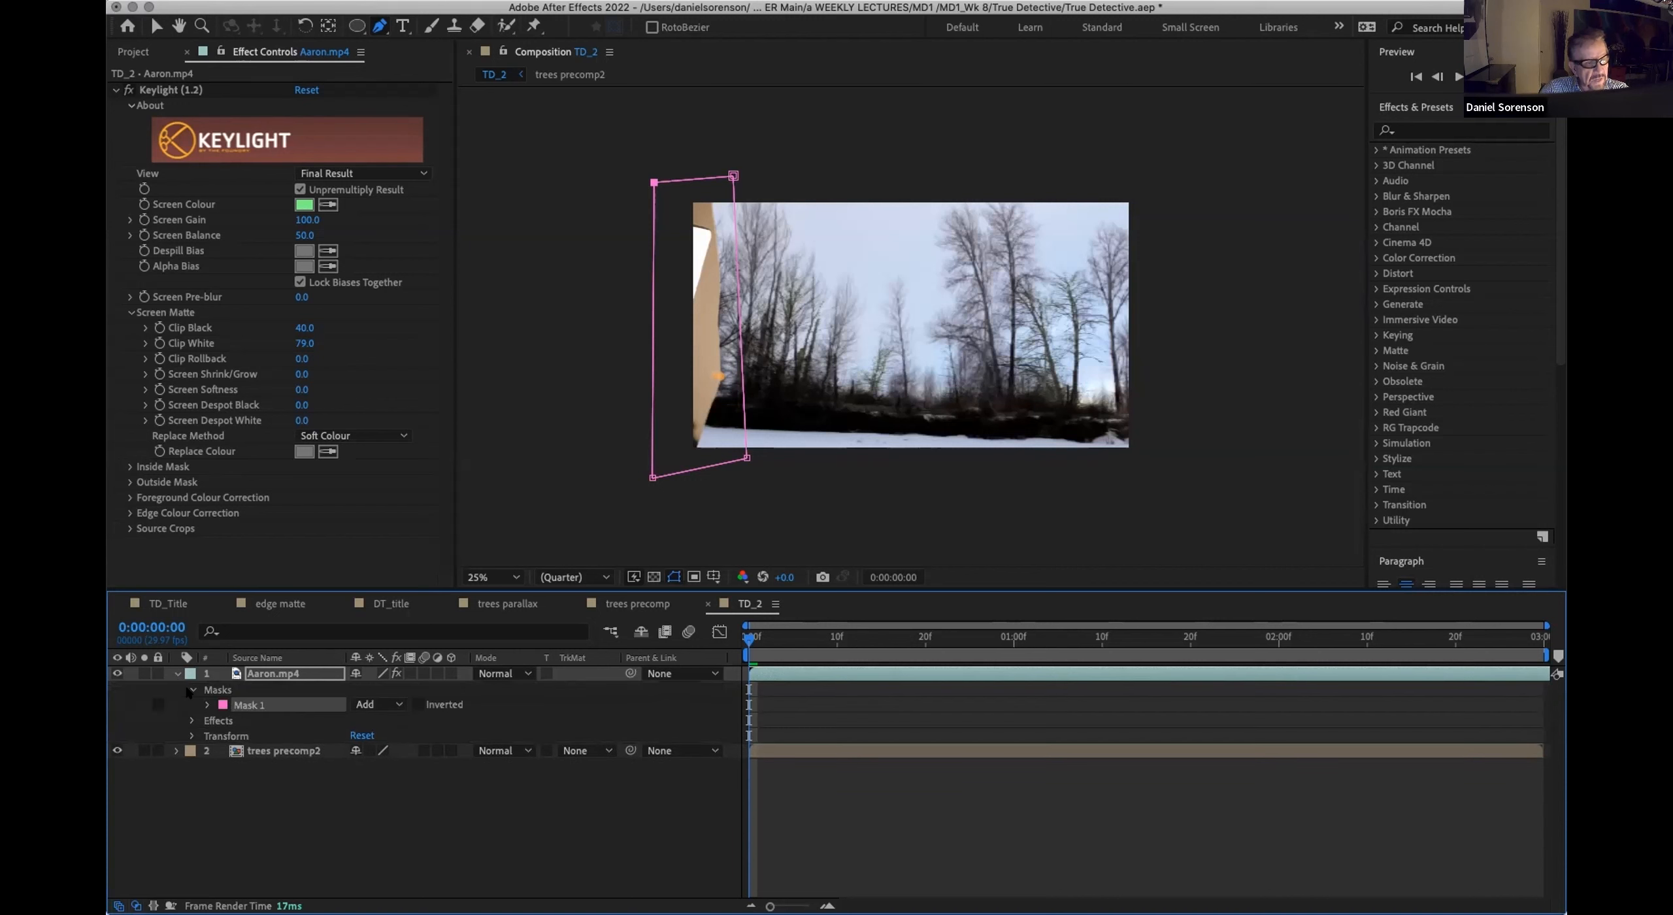
left_click(418, 704)
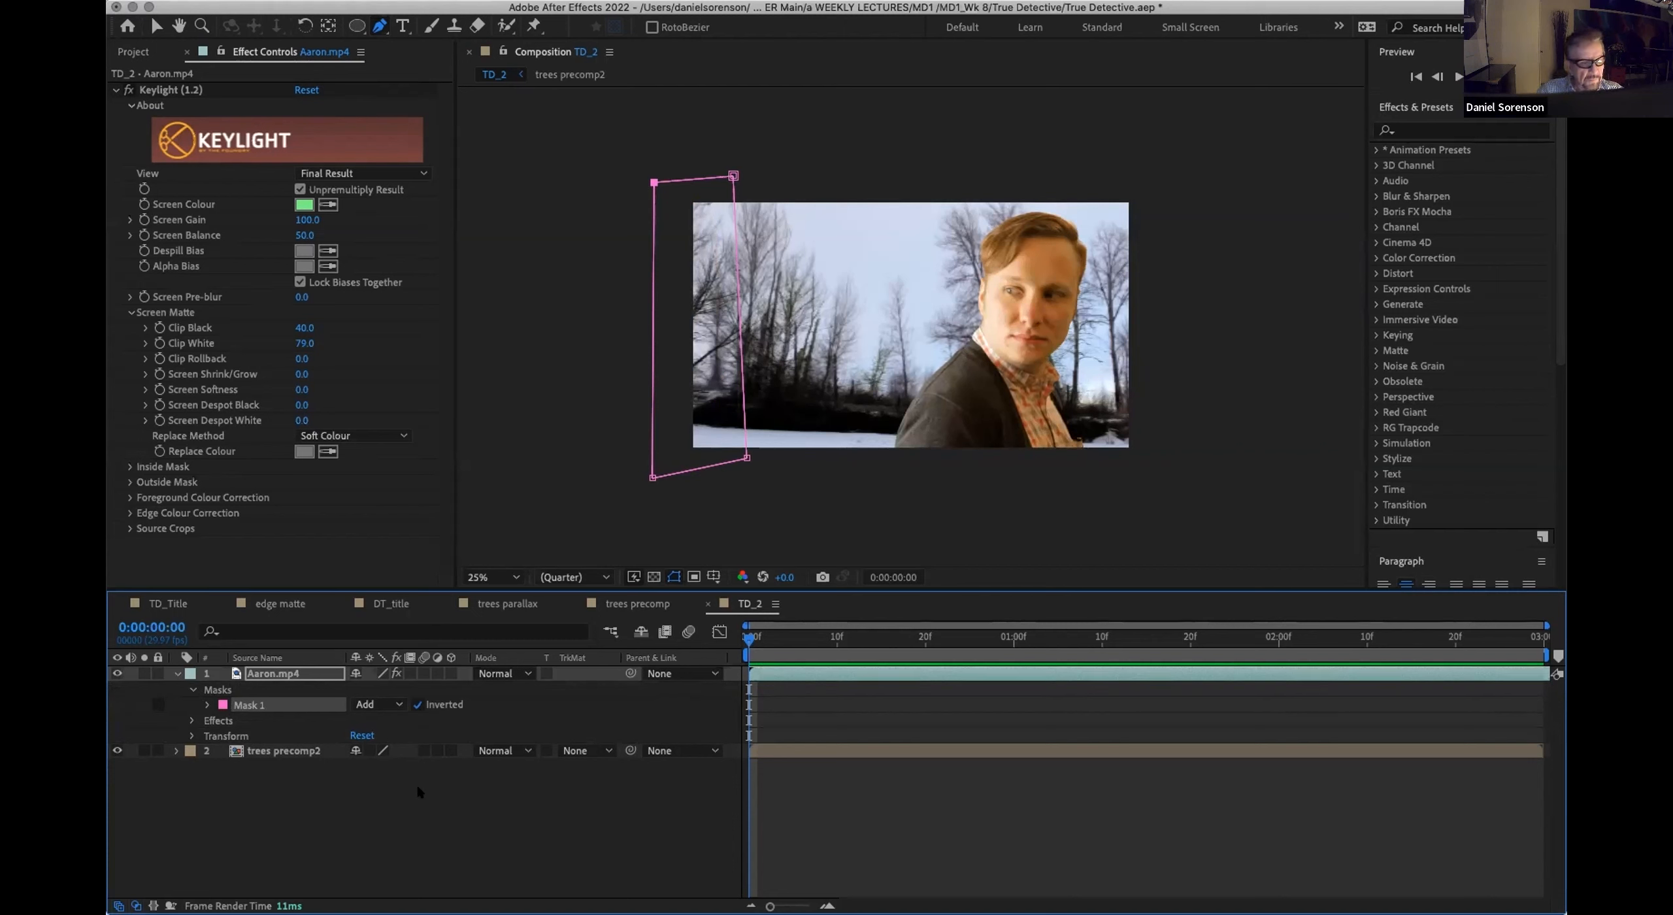
Step: Set the trees precomp2 layer's track matte to Alpha Matte "Aaron.mp4" and check the result at the start of the timeline
left_click(315, 752)
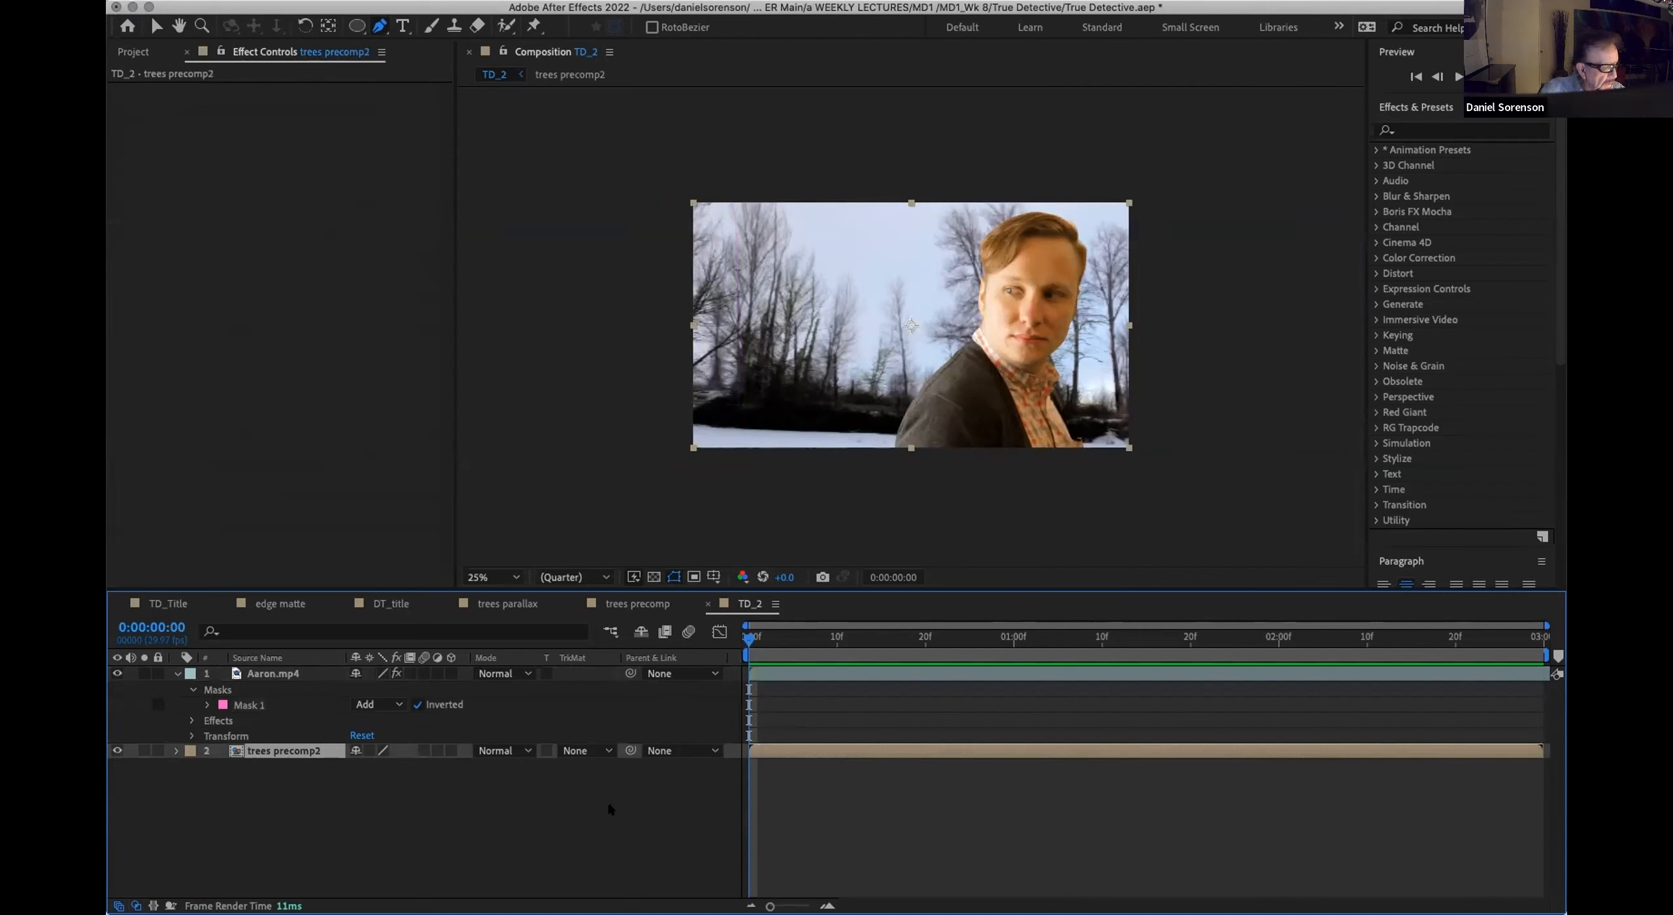
left_click(594, 751)
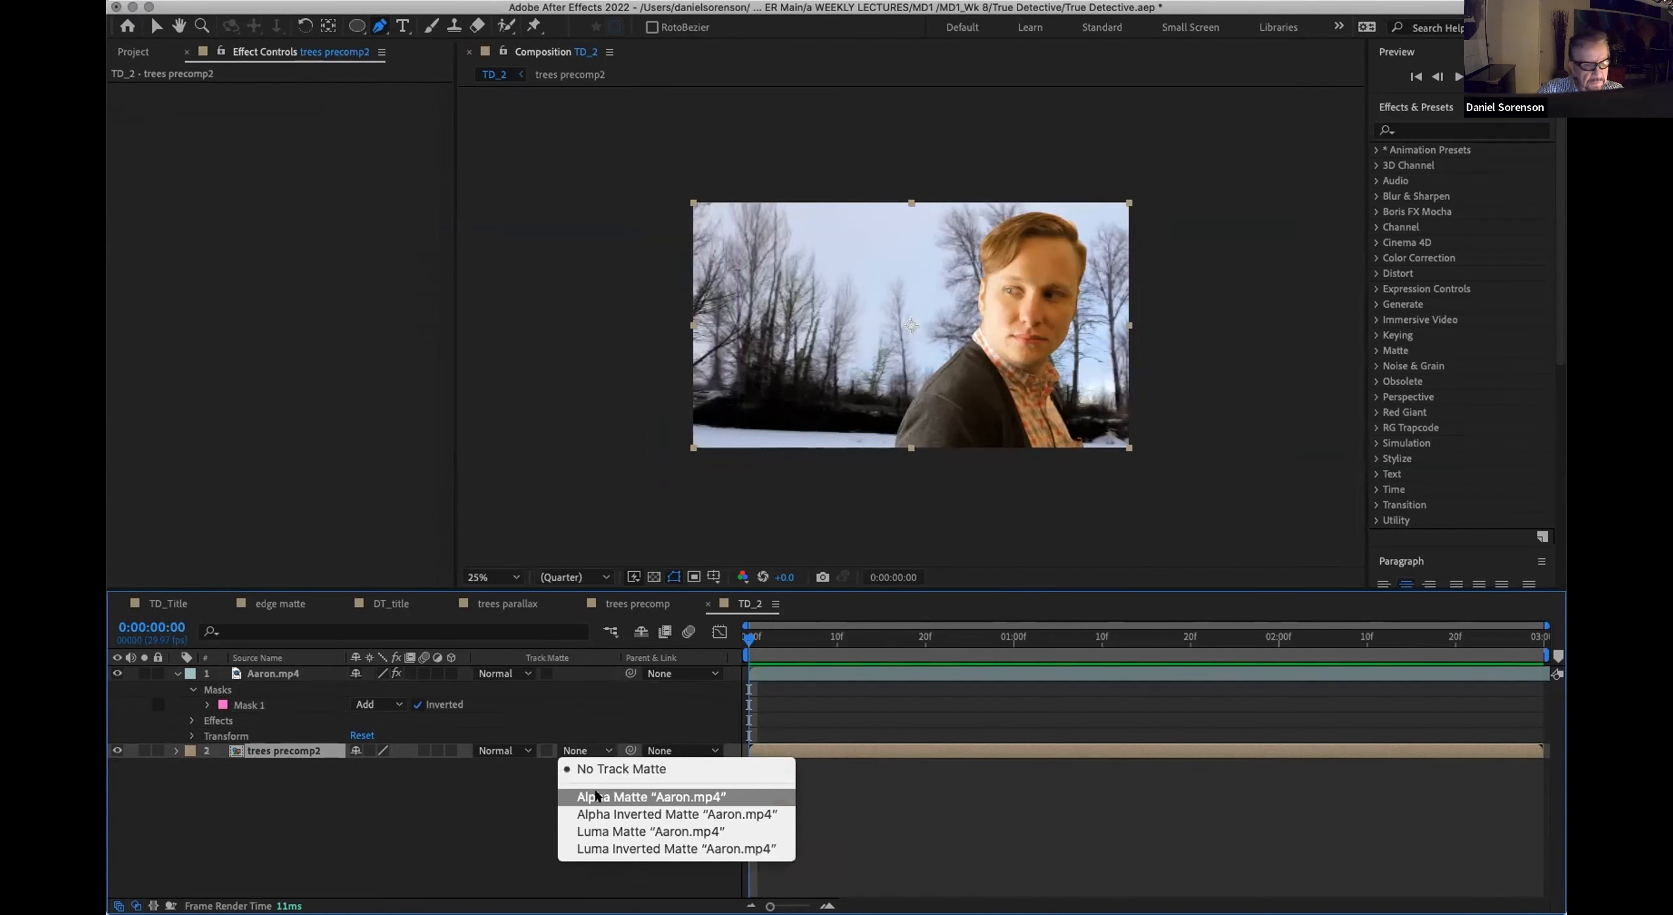
left_click(656, 795)
left_click(758, 638)
left_click_drag(780, 639, 748, 673)
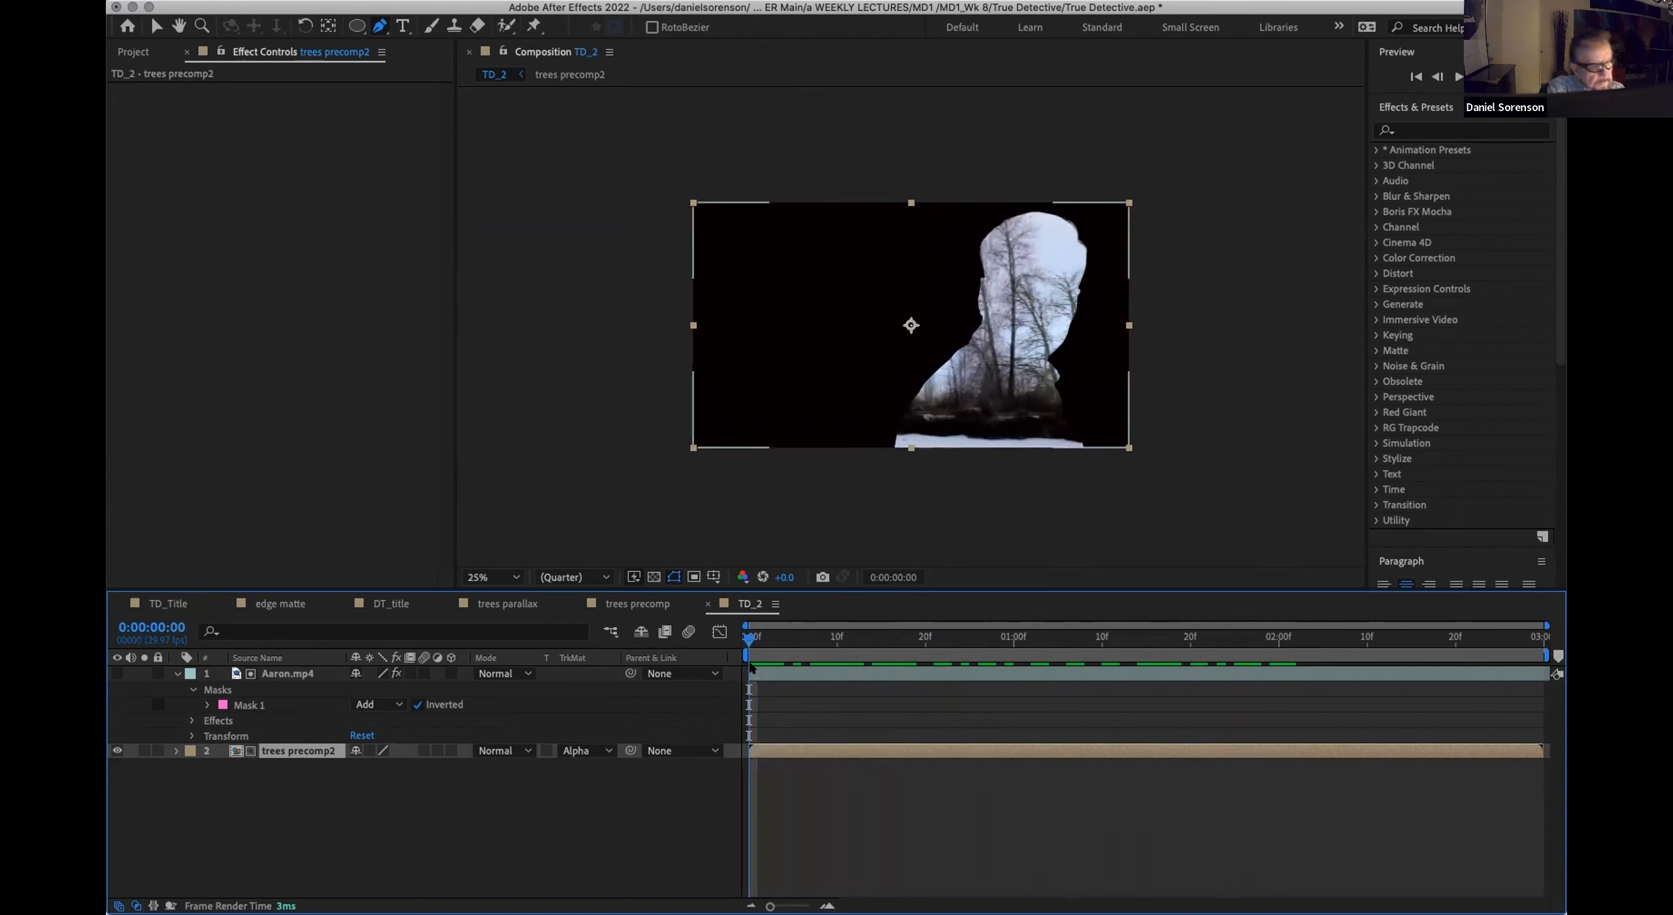
Step: Duplicate the Aaron.mp4 matte layer and apply the Tint effect to the copy to make it black and white
left_click(274, 675)
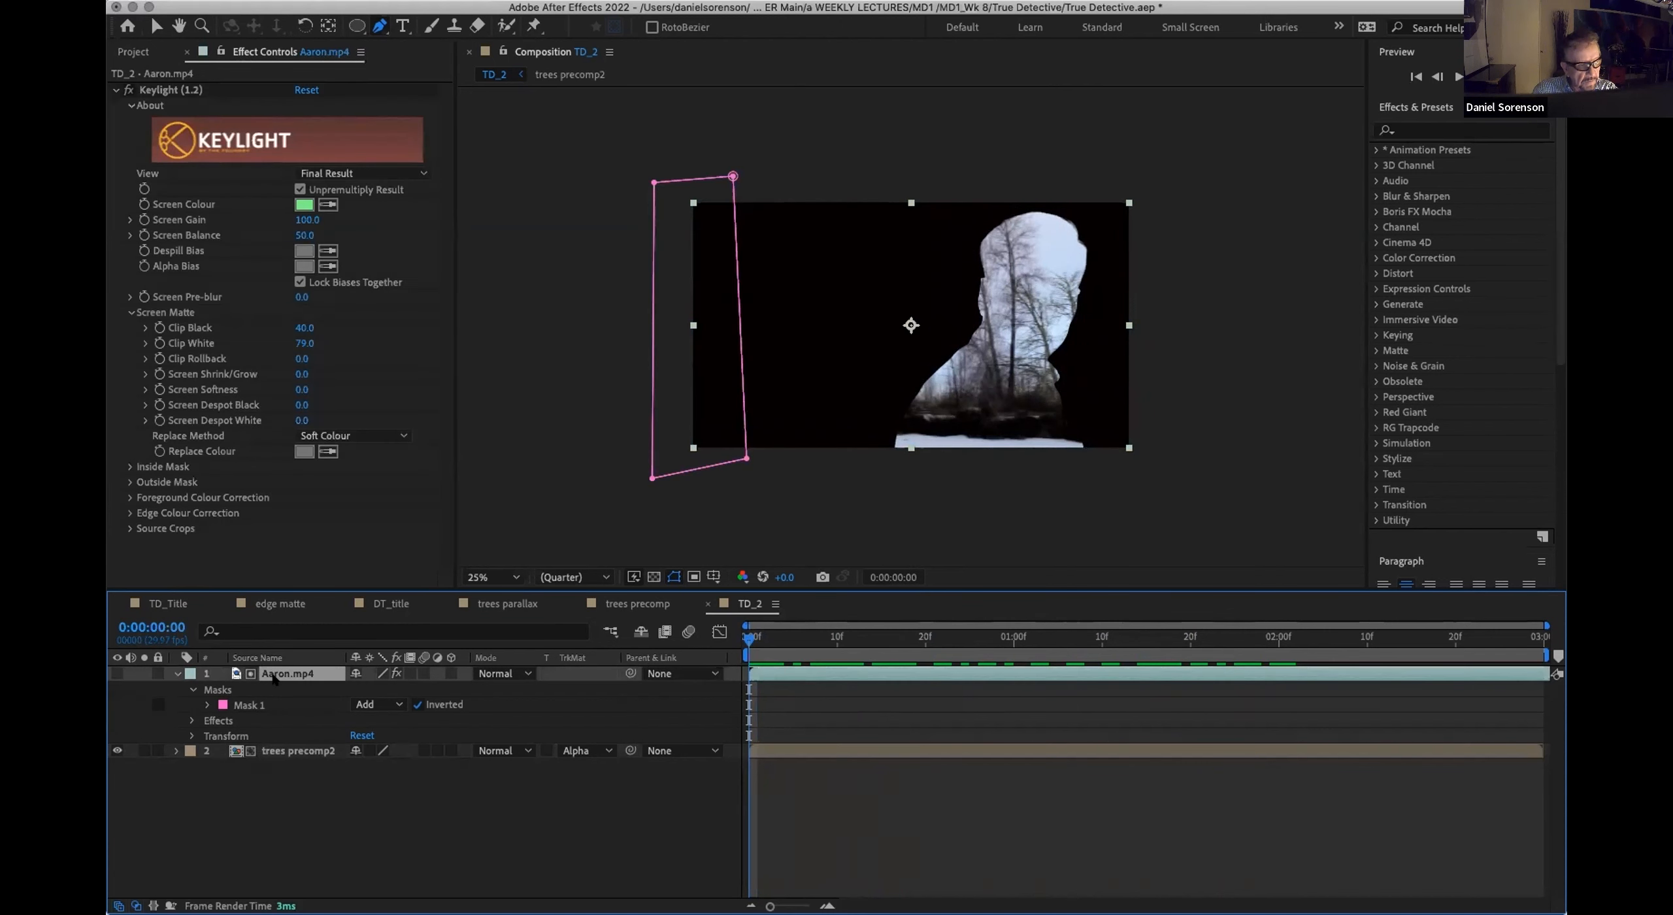
key("super+d")
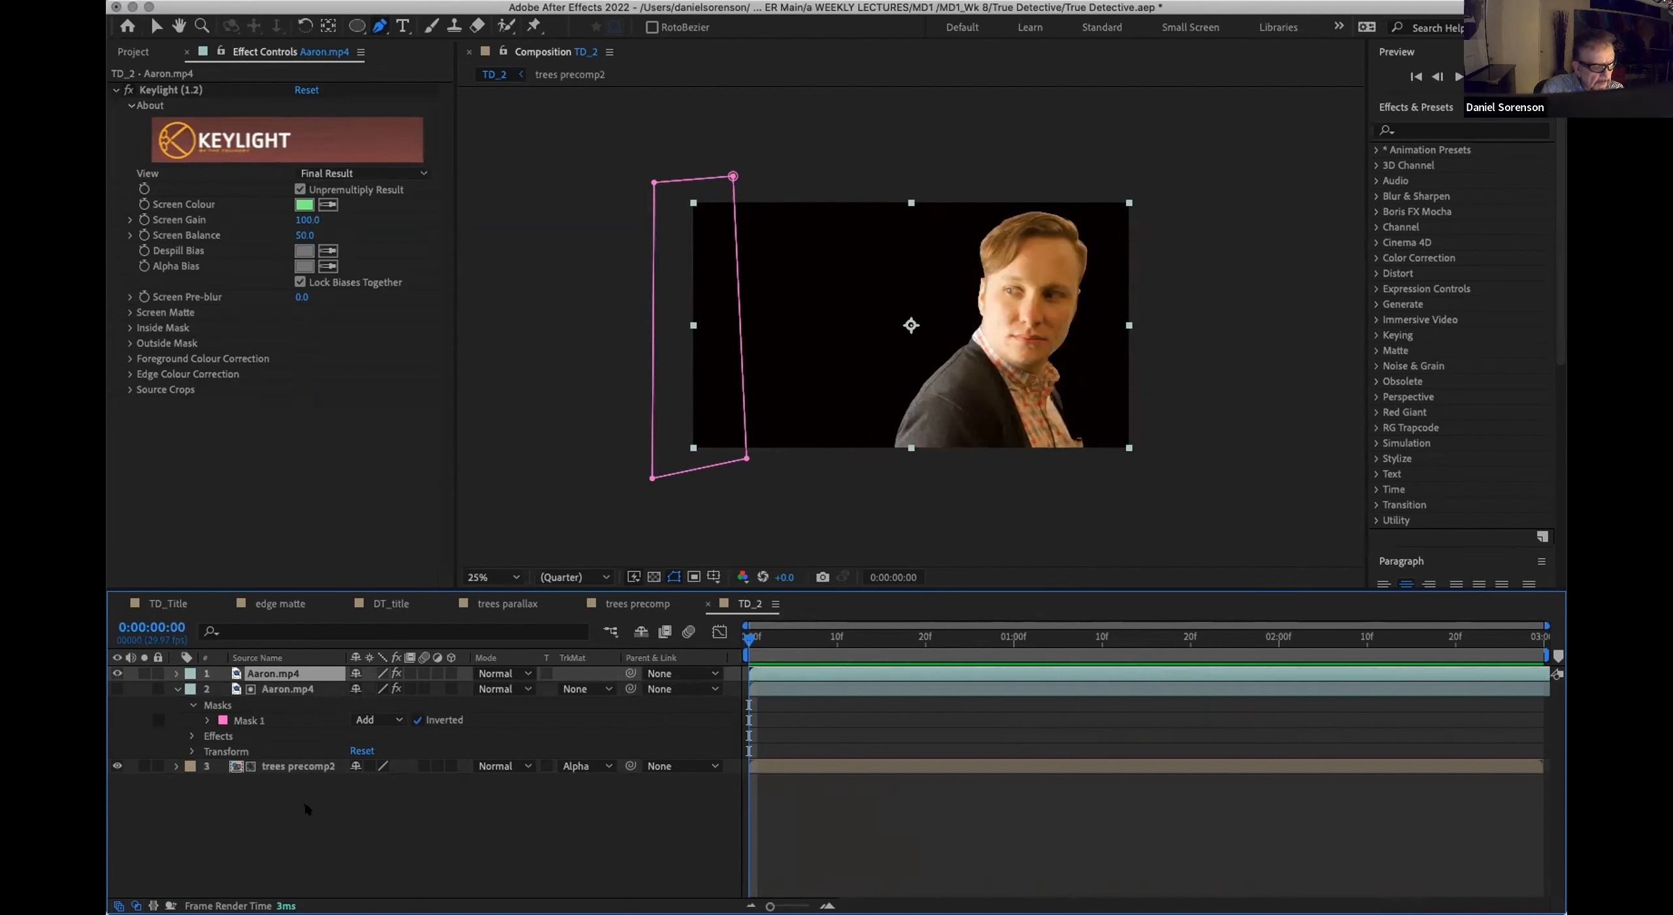
left_click(358, 1)
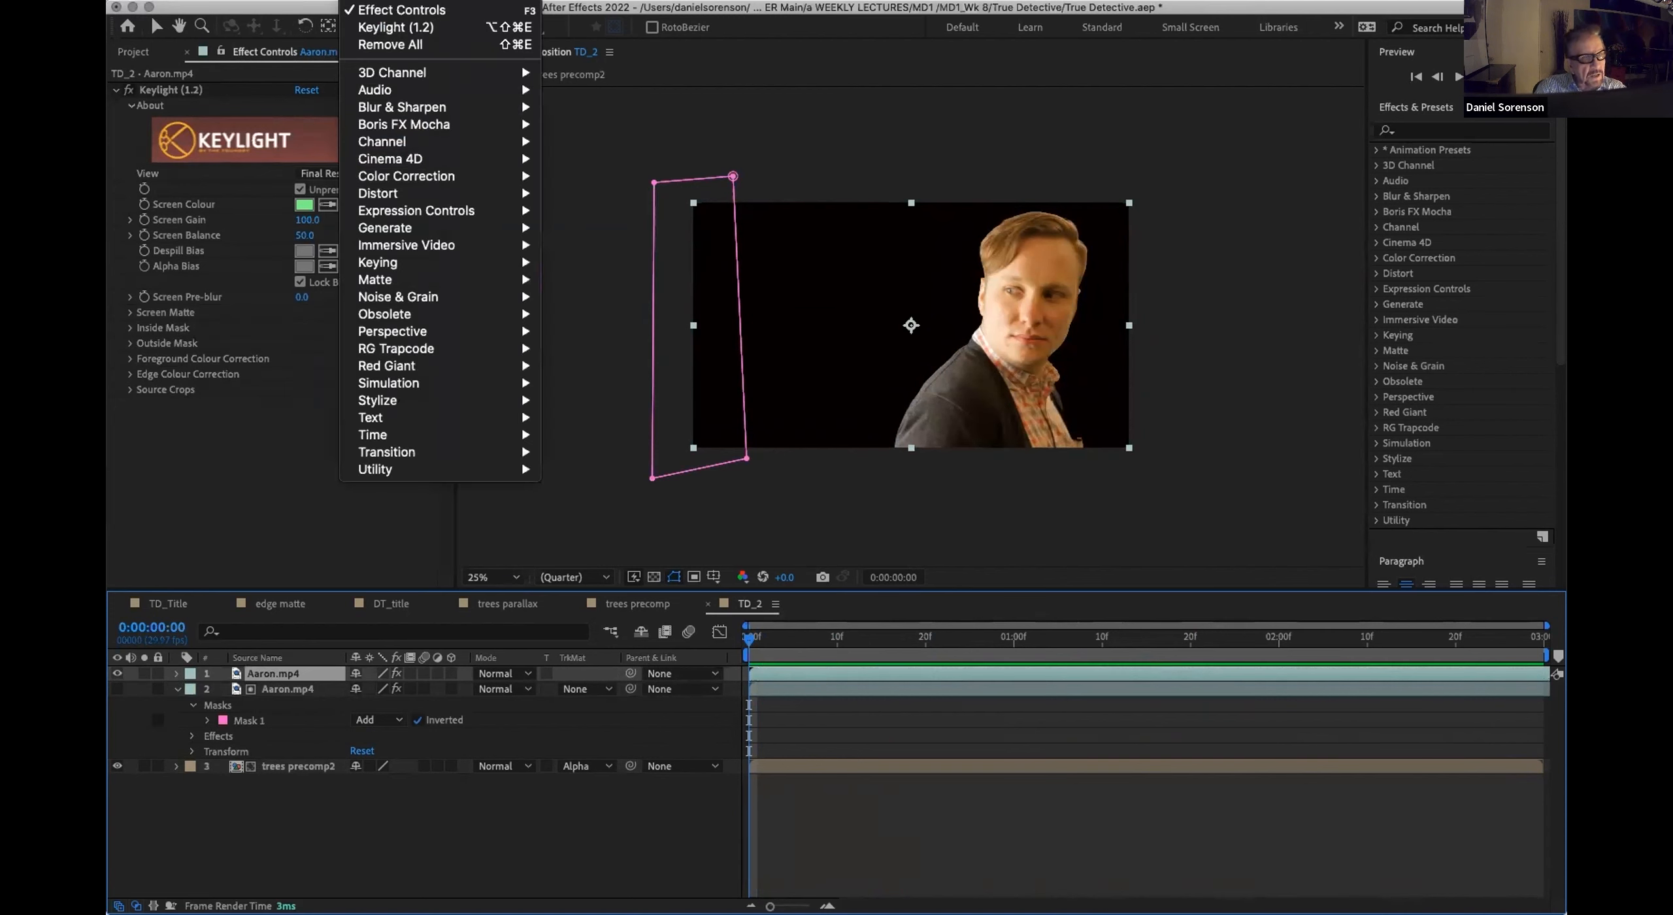
mouse_move(478, 182)
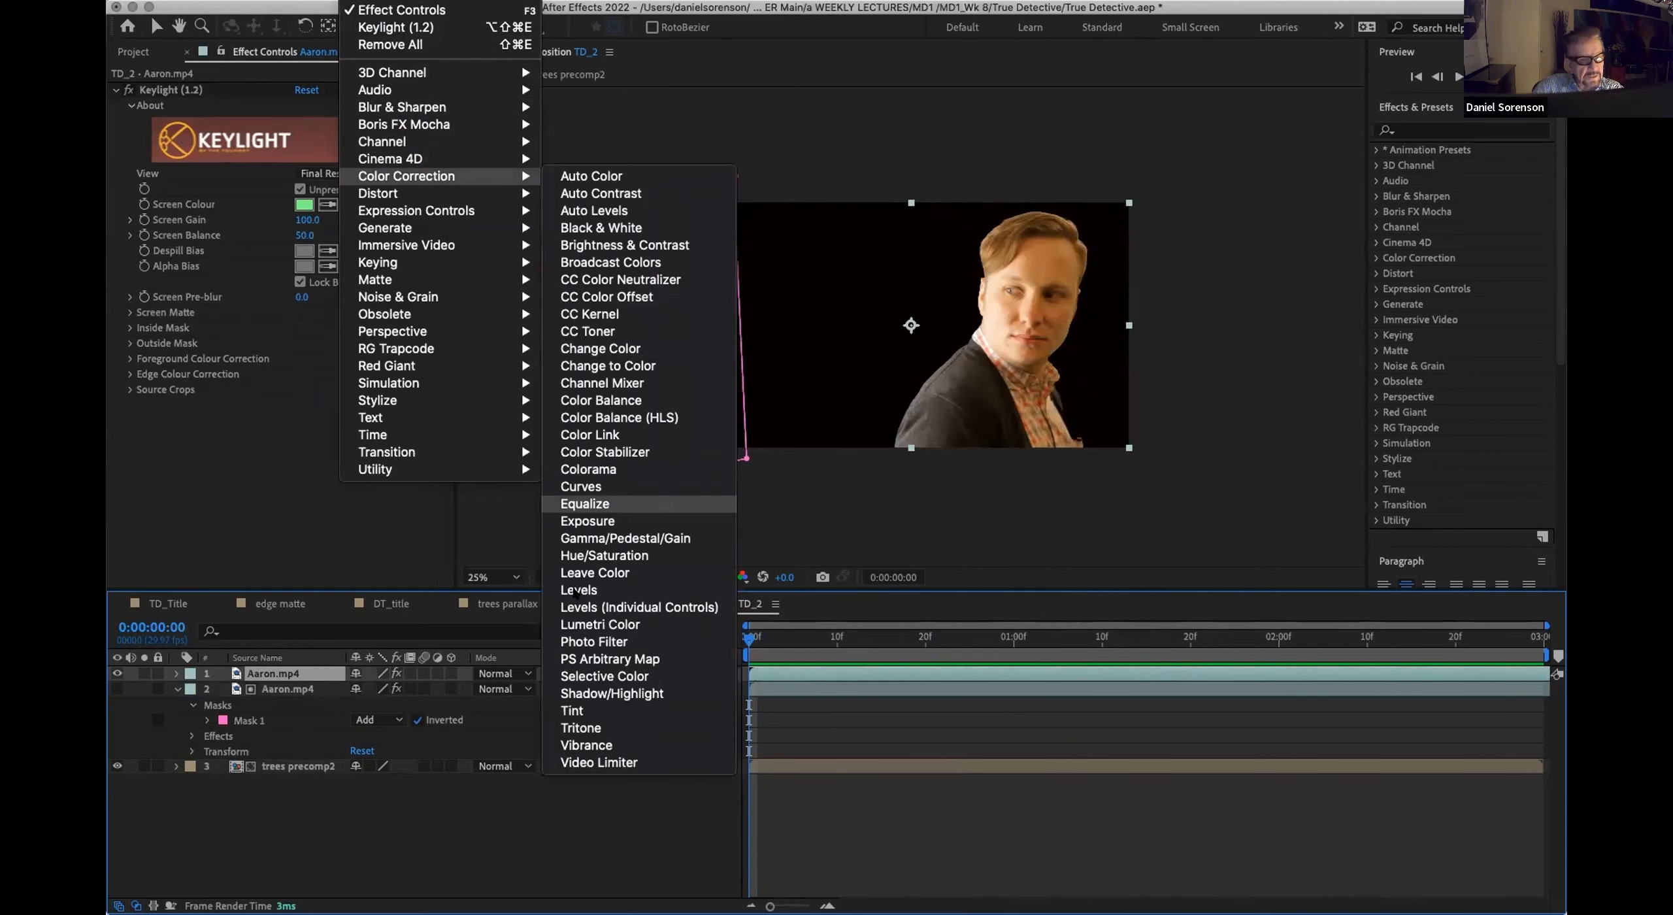
left_click(573, 711)
key("v")
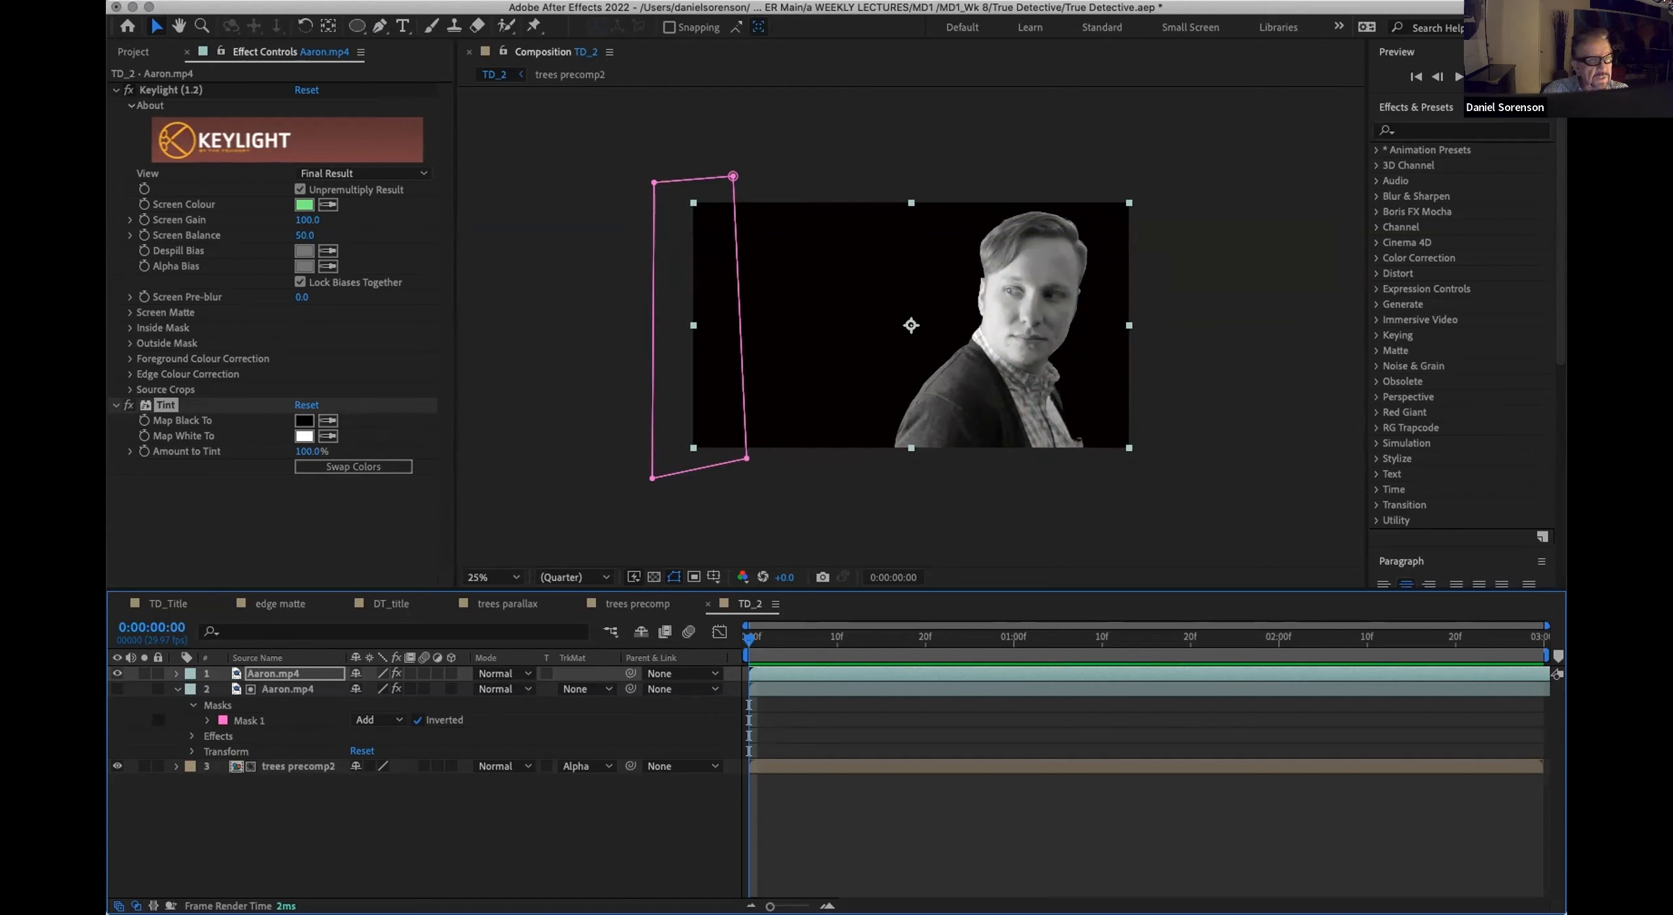
Step: Add a Curves effect to the tinted Aaron.mp4 copy and shape a gentle RGB S-curve for stronger contrast
left_click(363, 2)
mouse_move(385, 173)
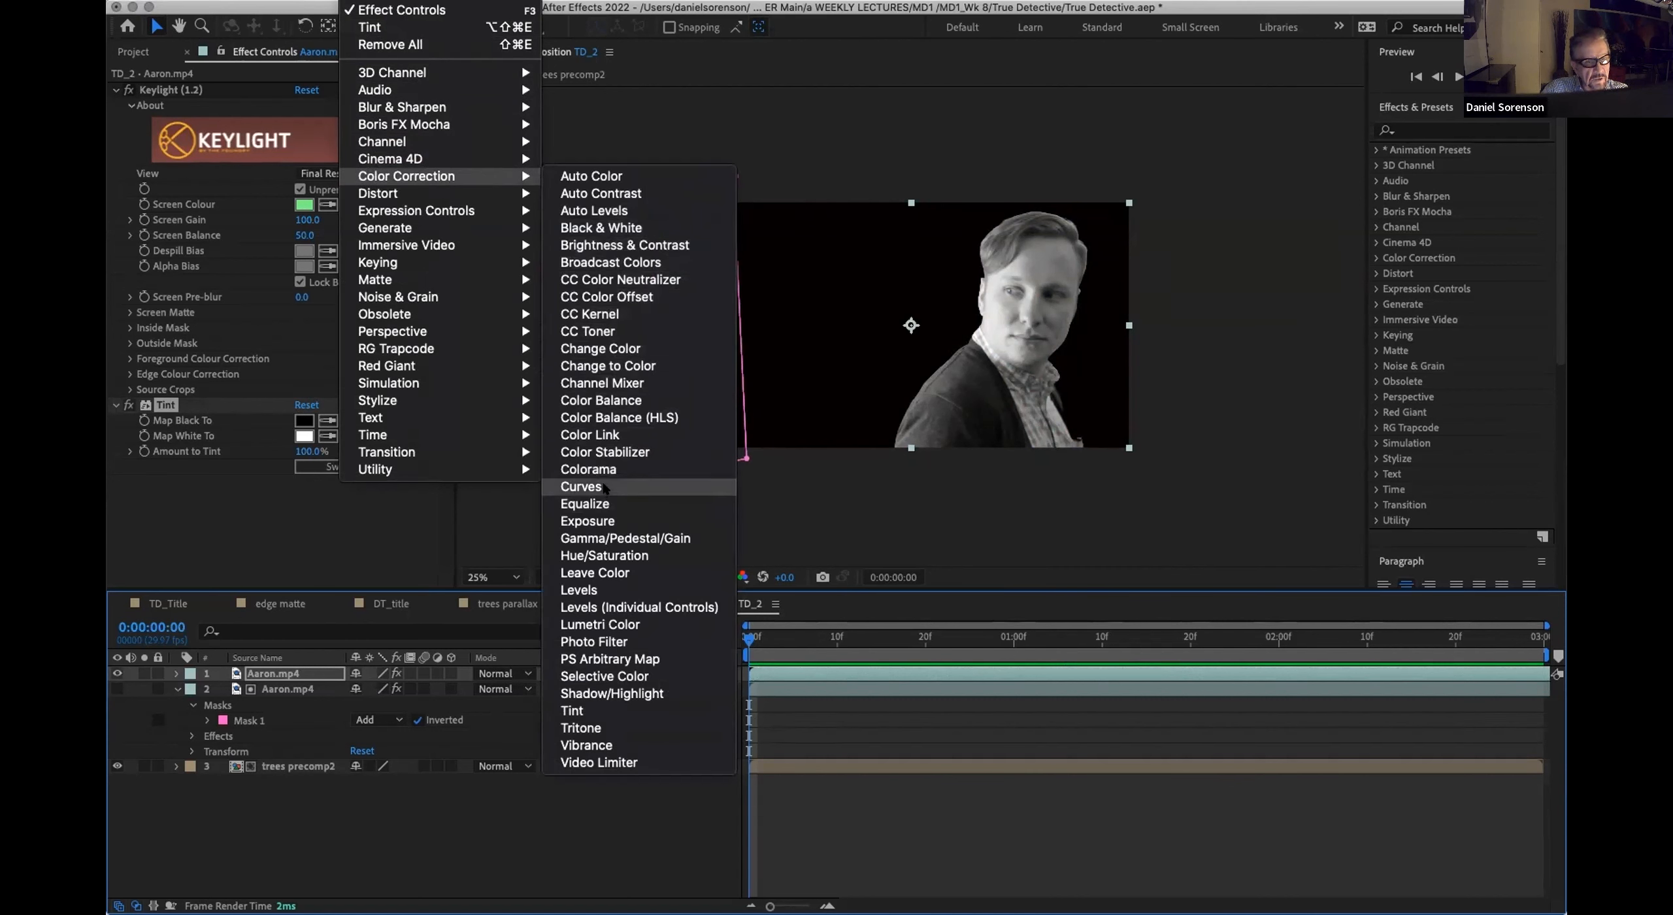
left_click(582, 486)
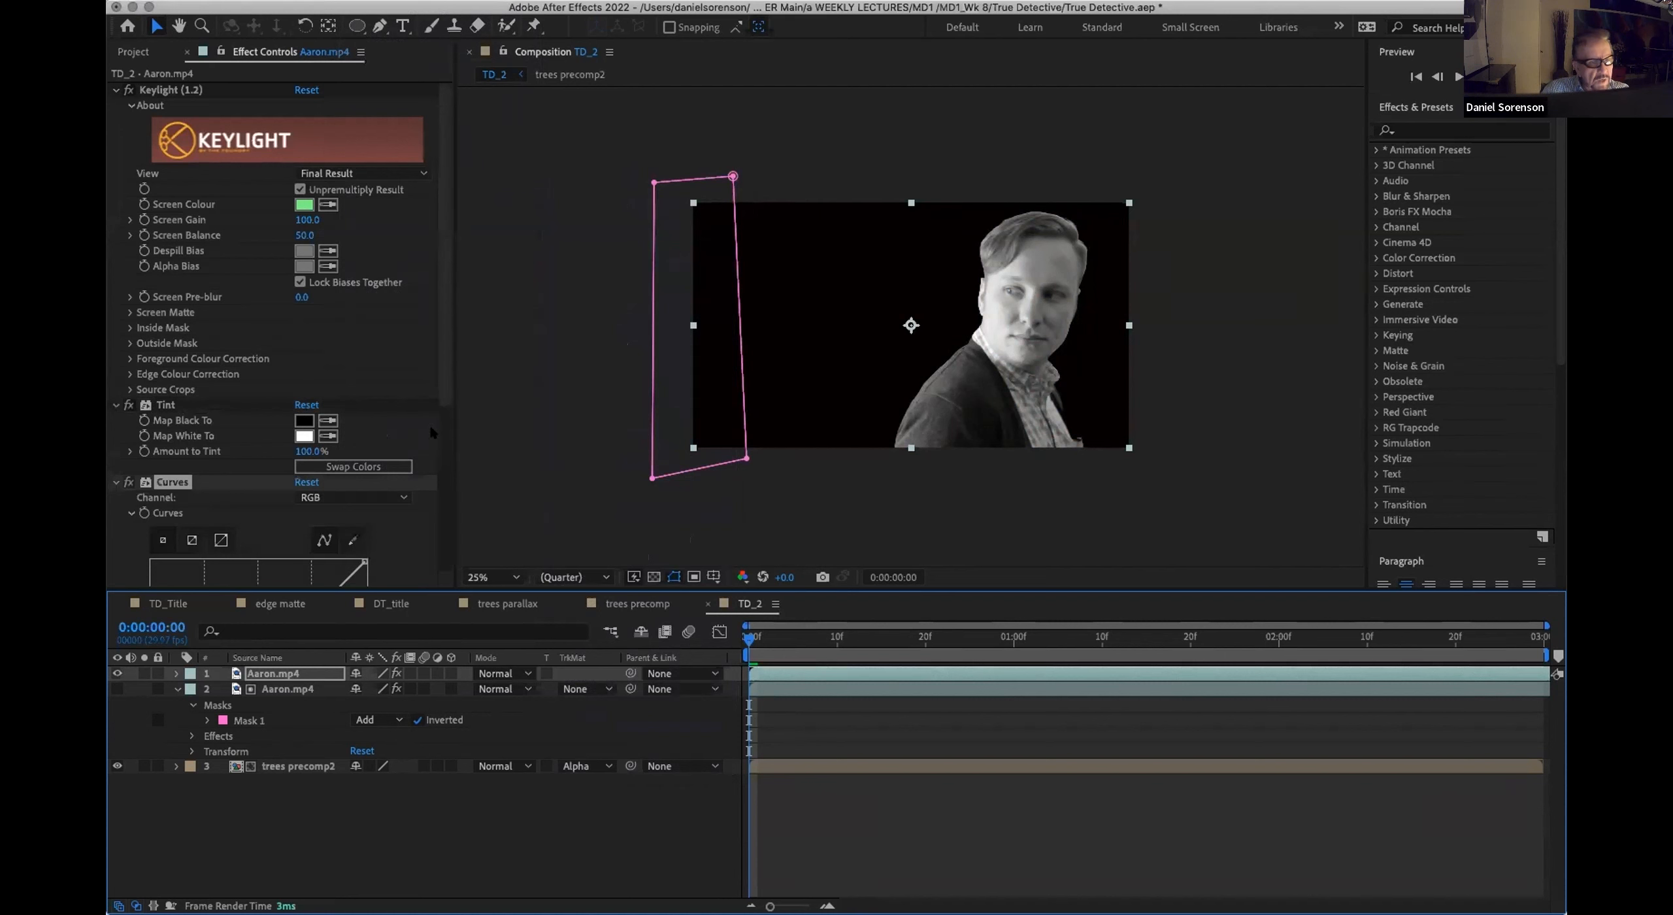
scroll(366, 438, "down", 8)
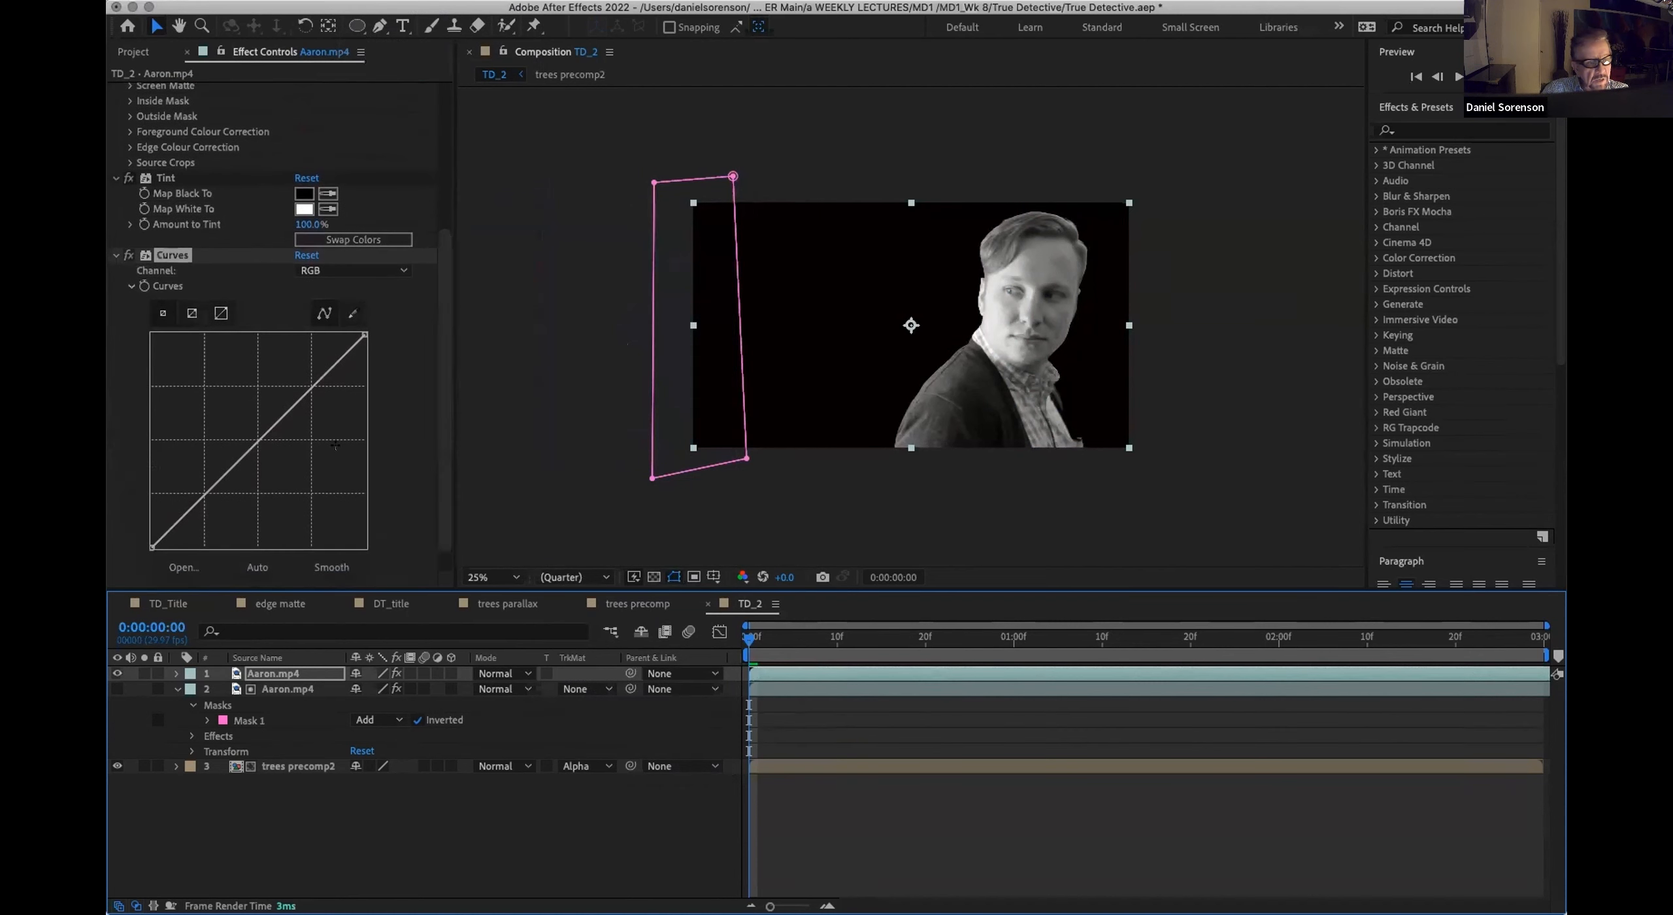
left_click_drag(292, 397, 298, 387)
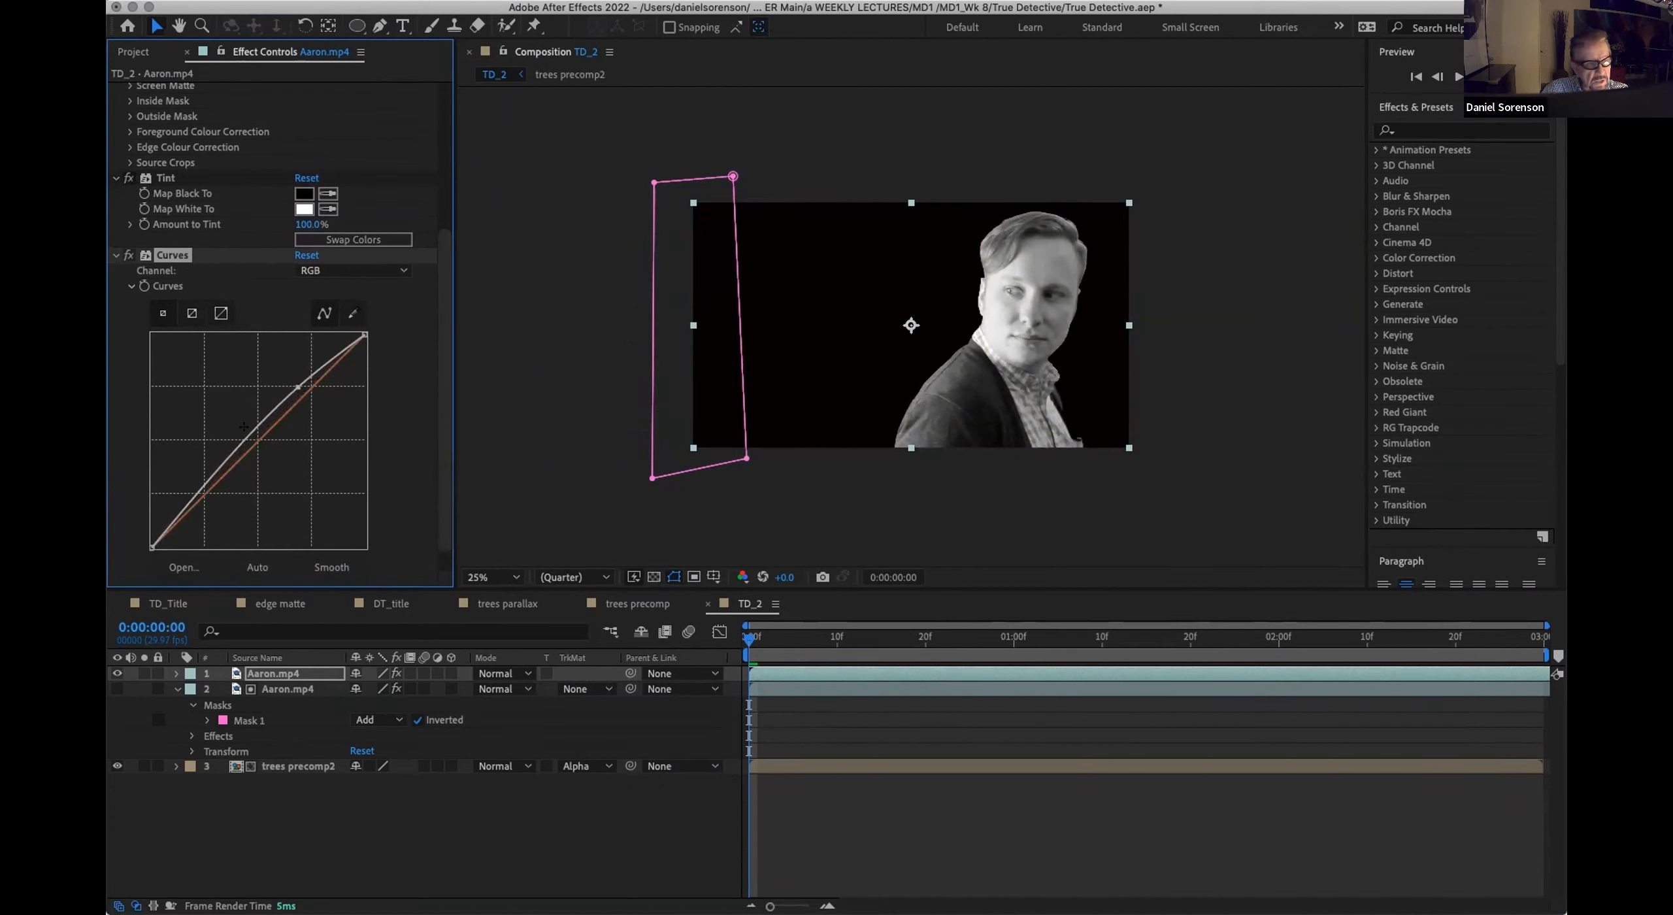
left_click_drag(216, 460, 231, 483)
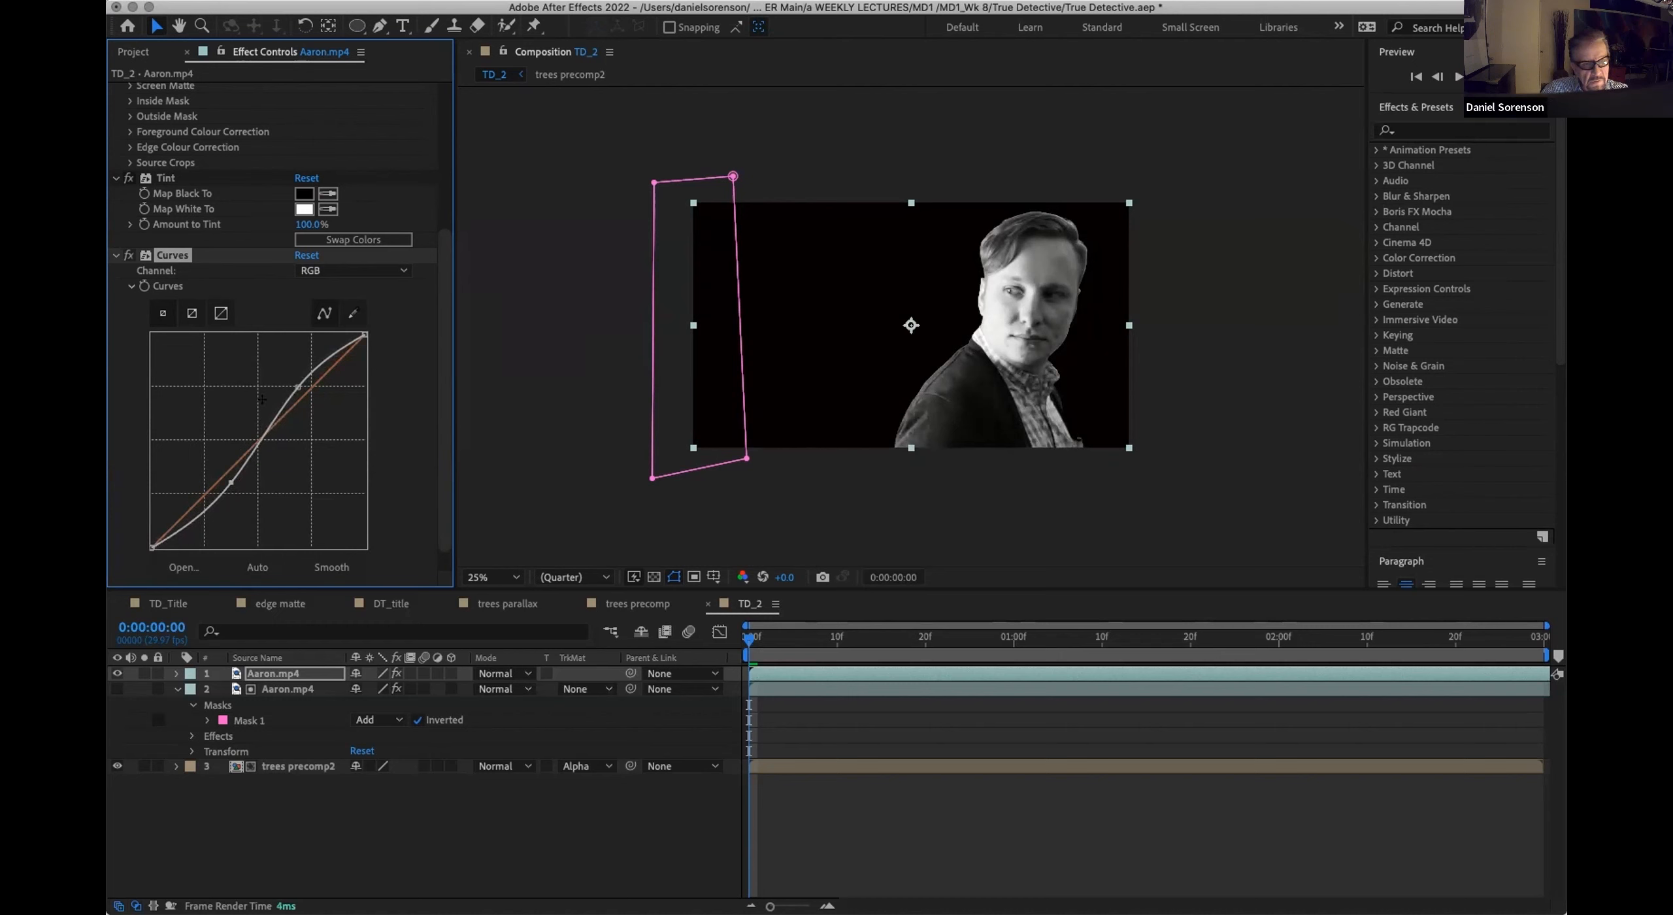
left_click_drag(298, 387, 294, 380)
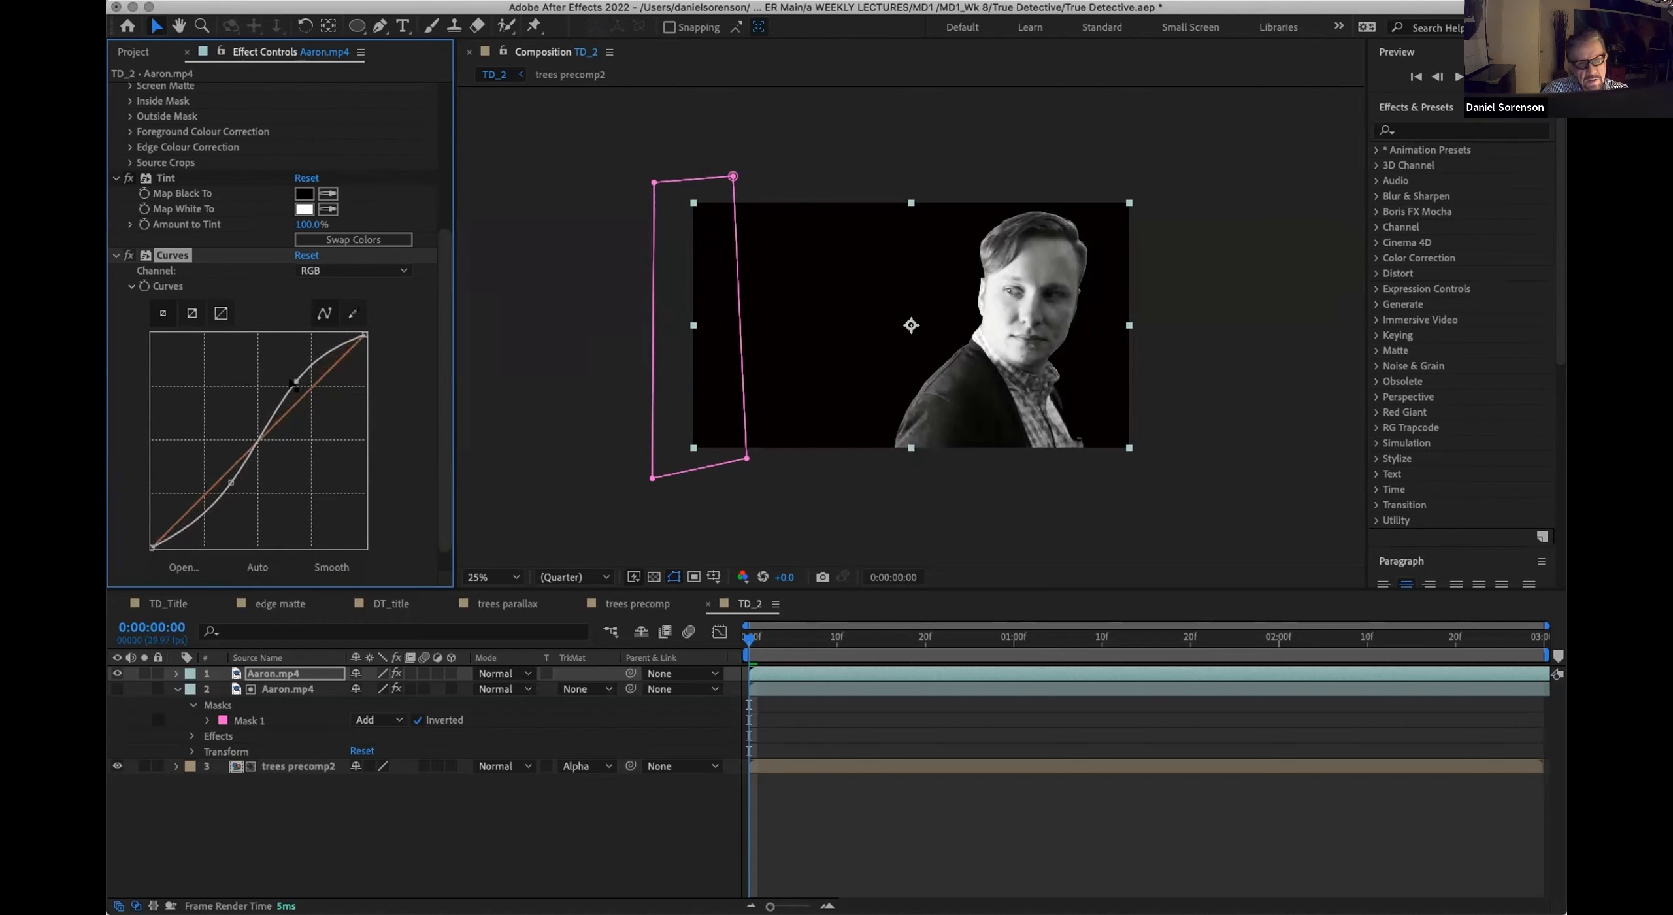
left_click_drag(230, 480, 232, 480)
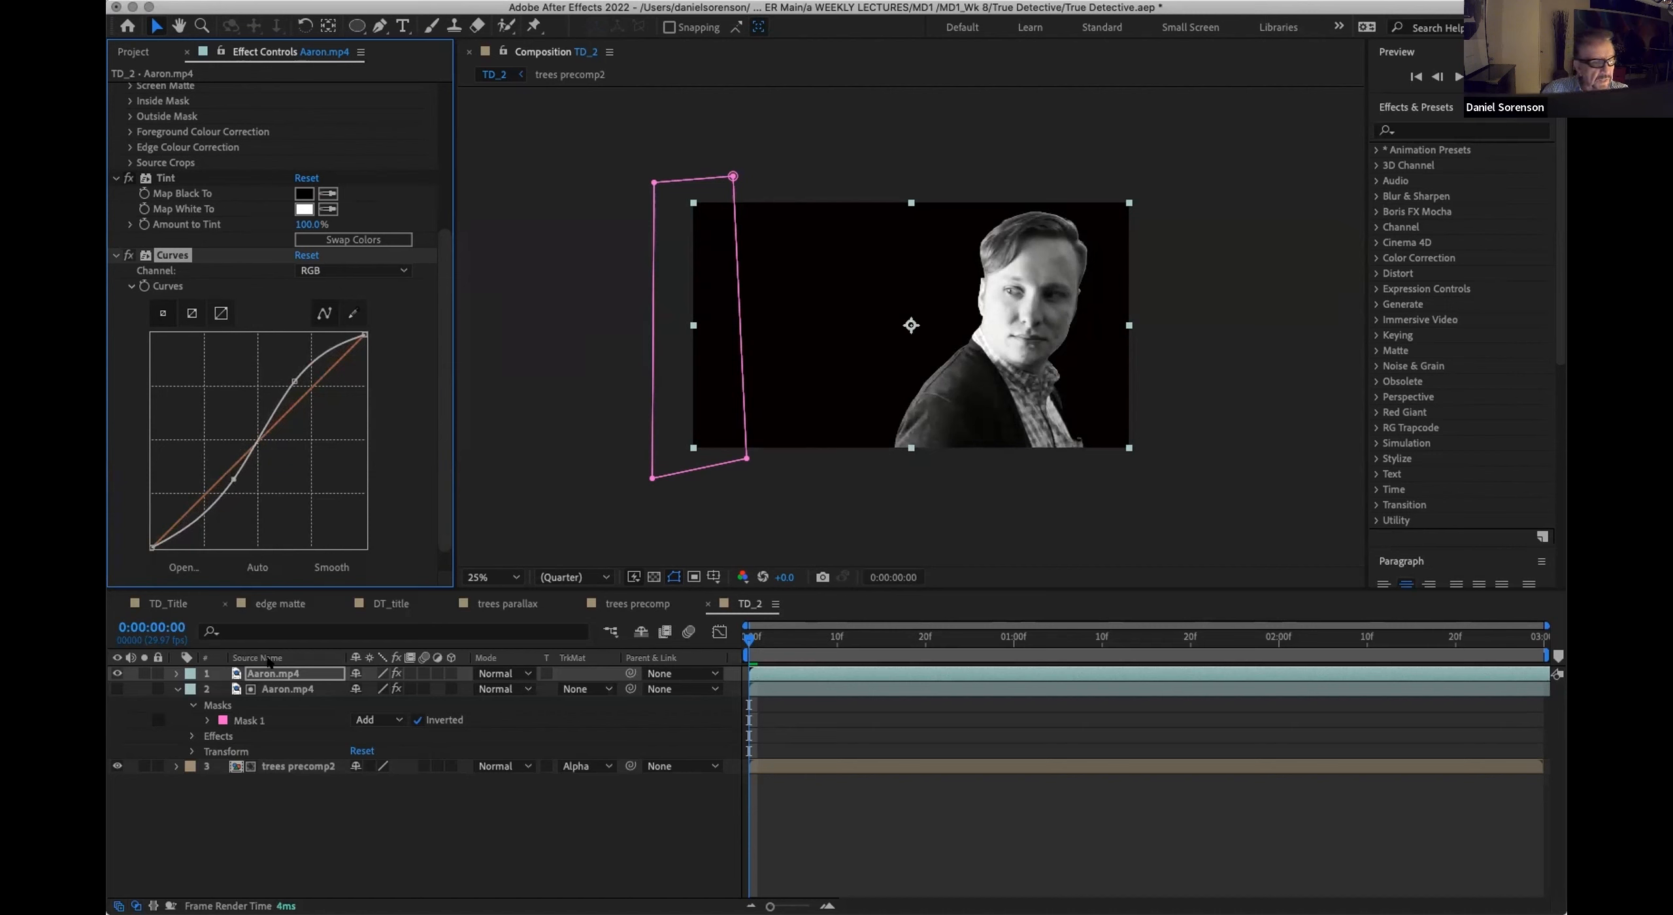
Step: Rename the tinted Aaron.mp4 copy as Aaron Gradient, hide it and move it below the trees precomp2 layer
left_click(274, 674)
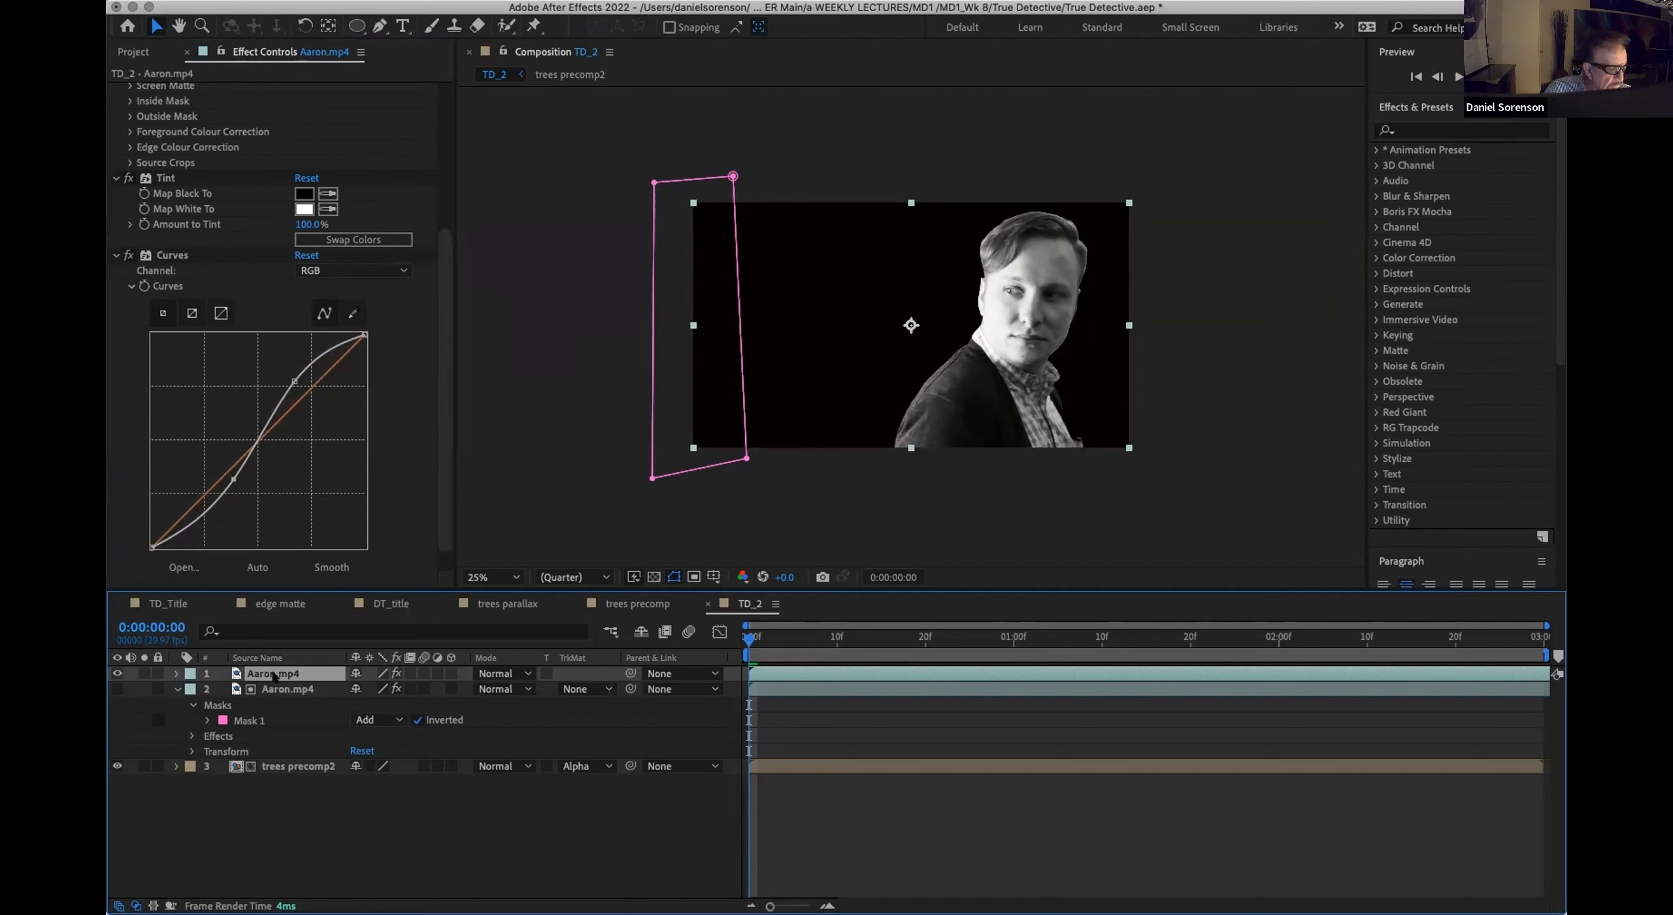
key("Return")
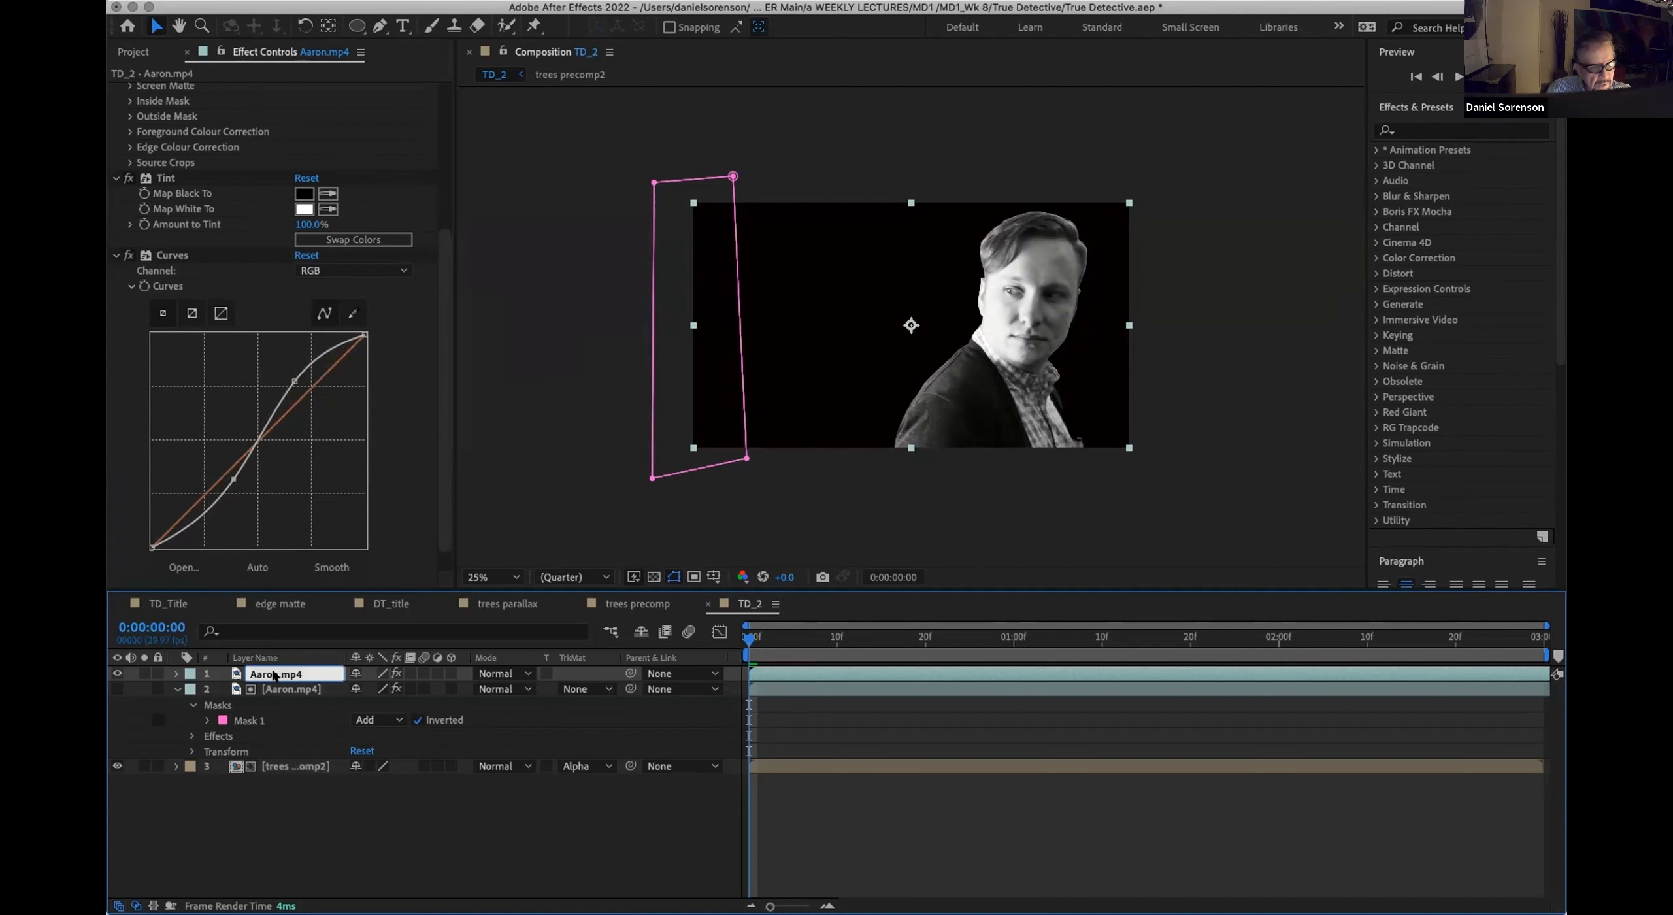
type("Aaron")
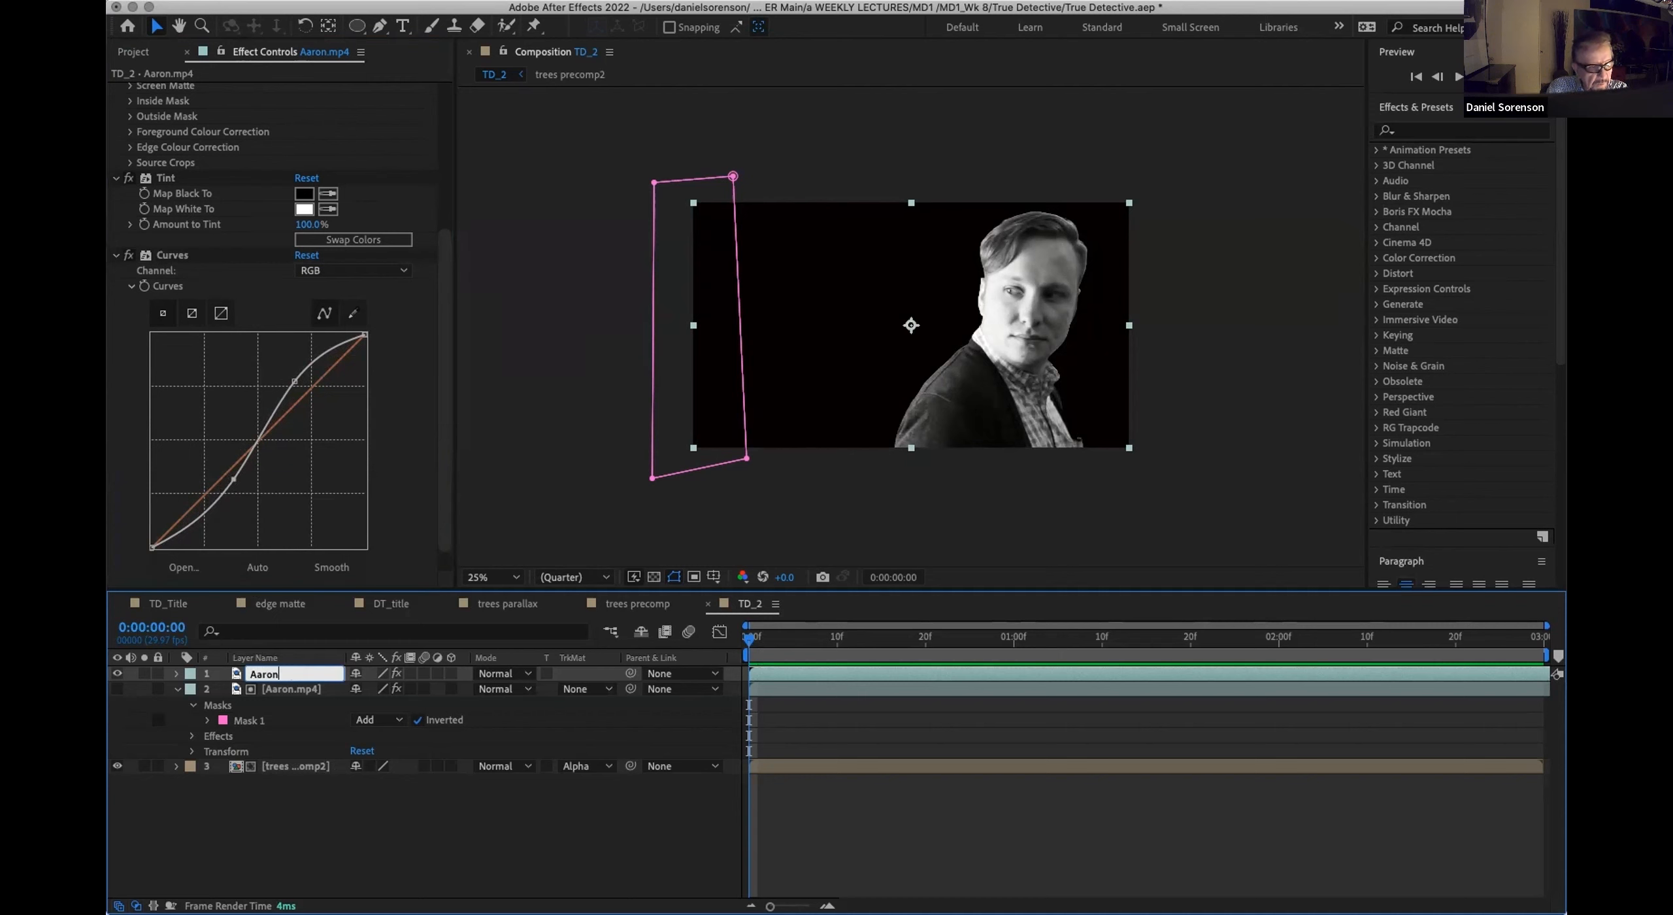
type(" Gradient")
left_click(117, 673)
key("Return")
left_click_drag(243, 675, 235, 784)
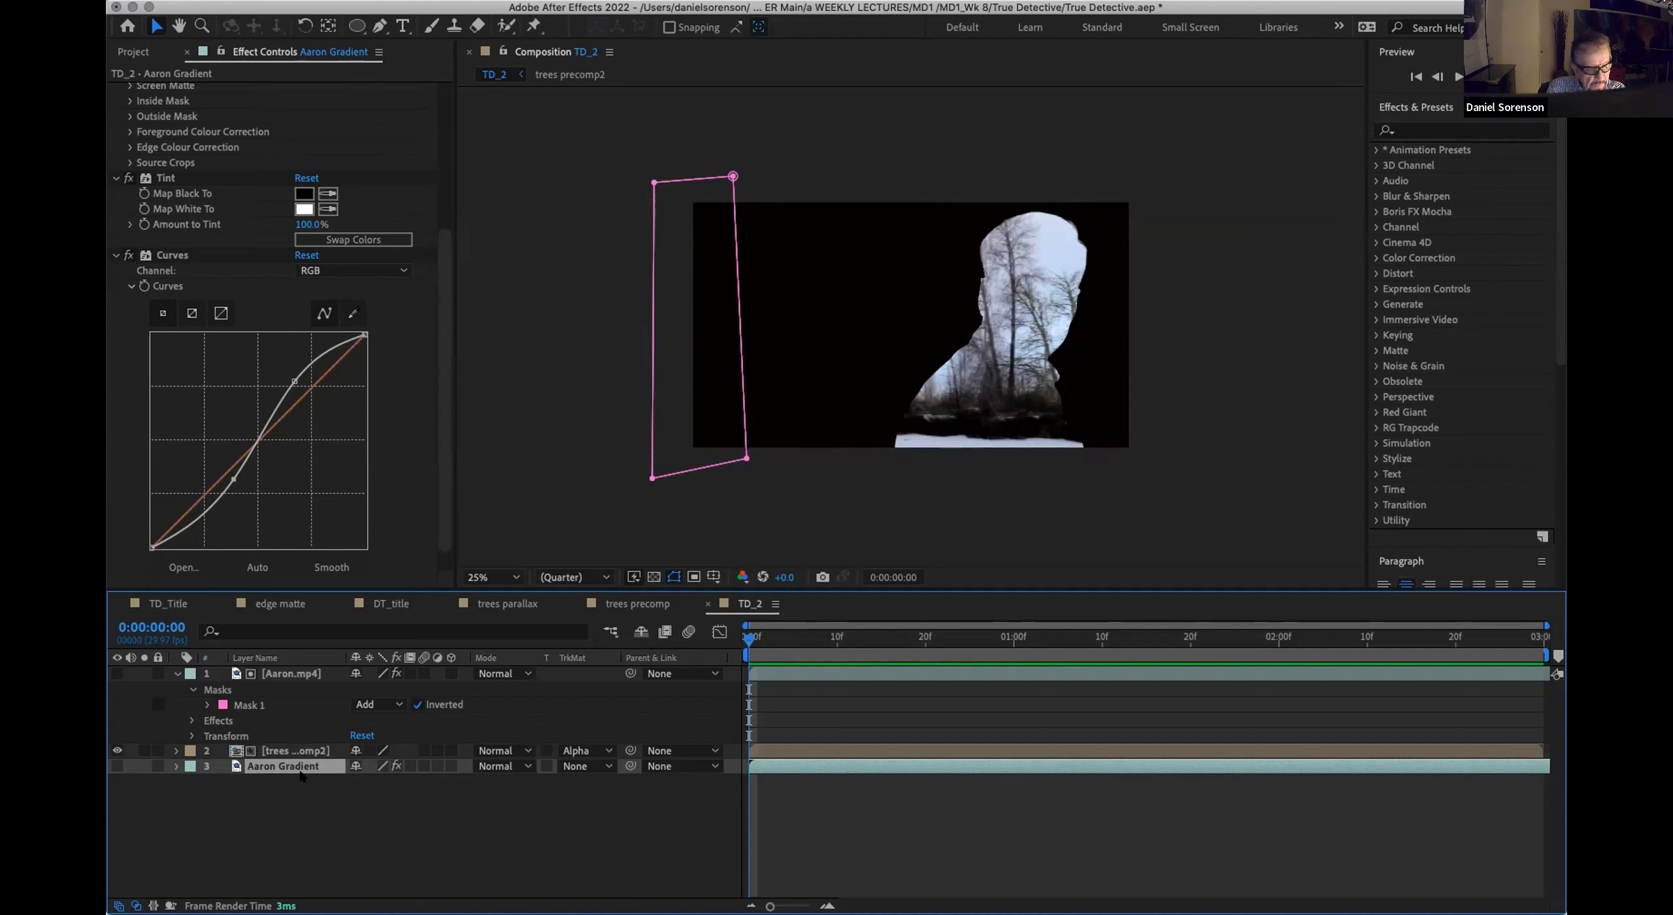
Step: Pre-compose the Aaron Gradient layer as Aaron Gradient precomp, leaving all attributes in TD_2, and move the new composition into the 01_Precomps folder
key("super+shift+c")
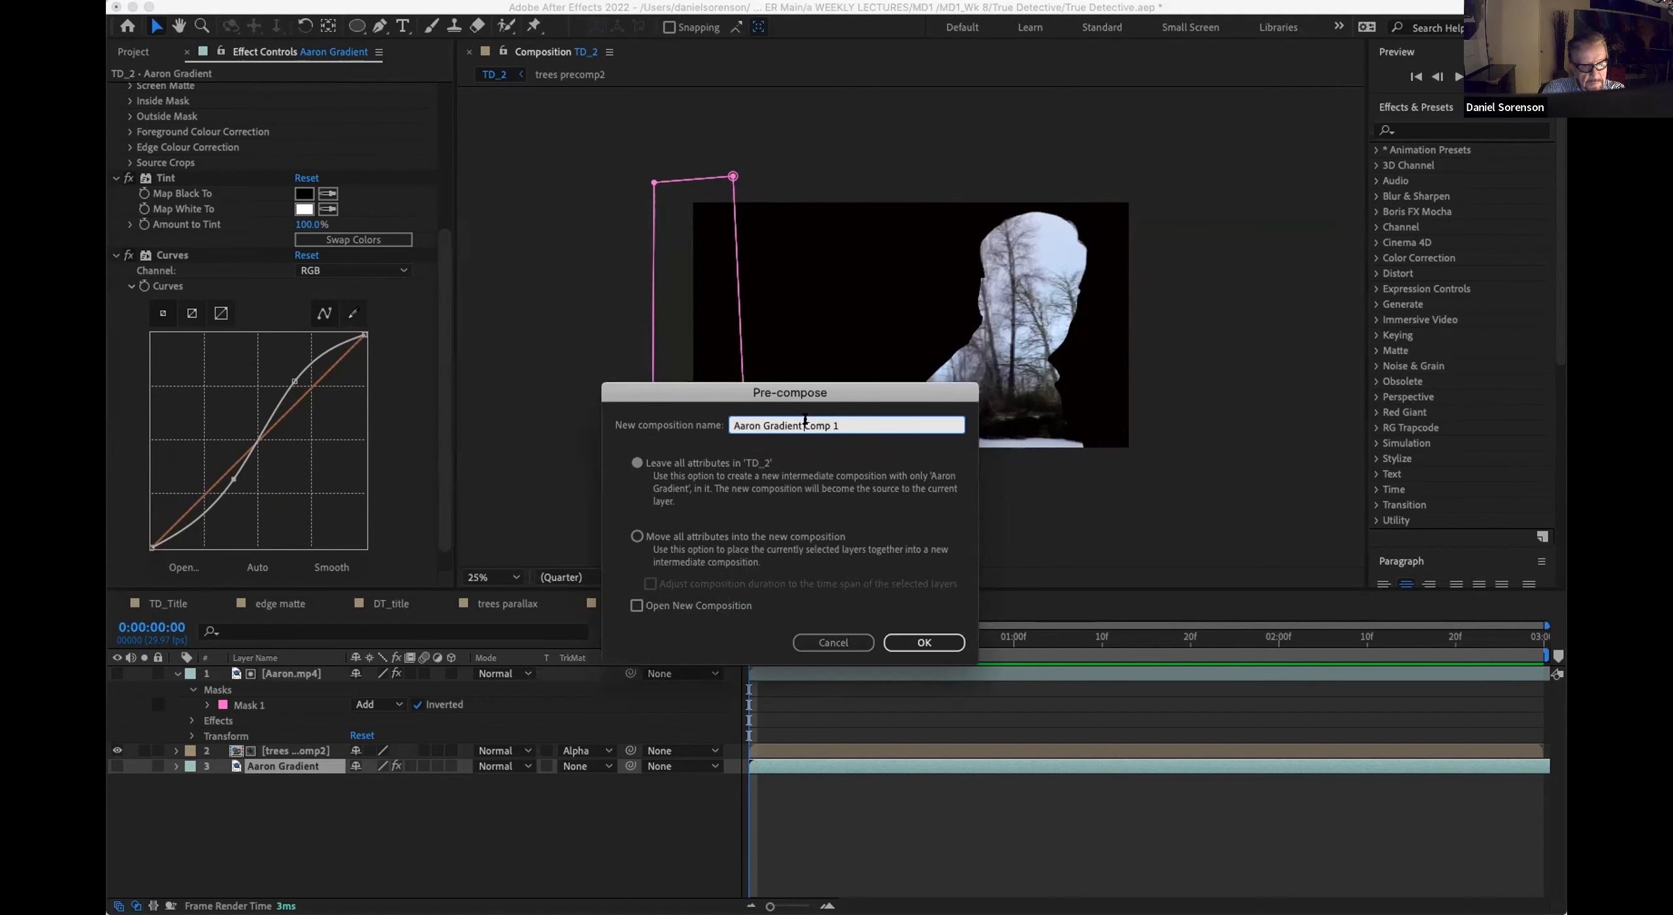
left_click_drag(836, 425, 802, 424)
type("precomp")
left_click(924, 643)
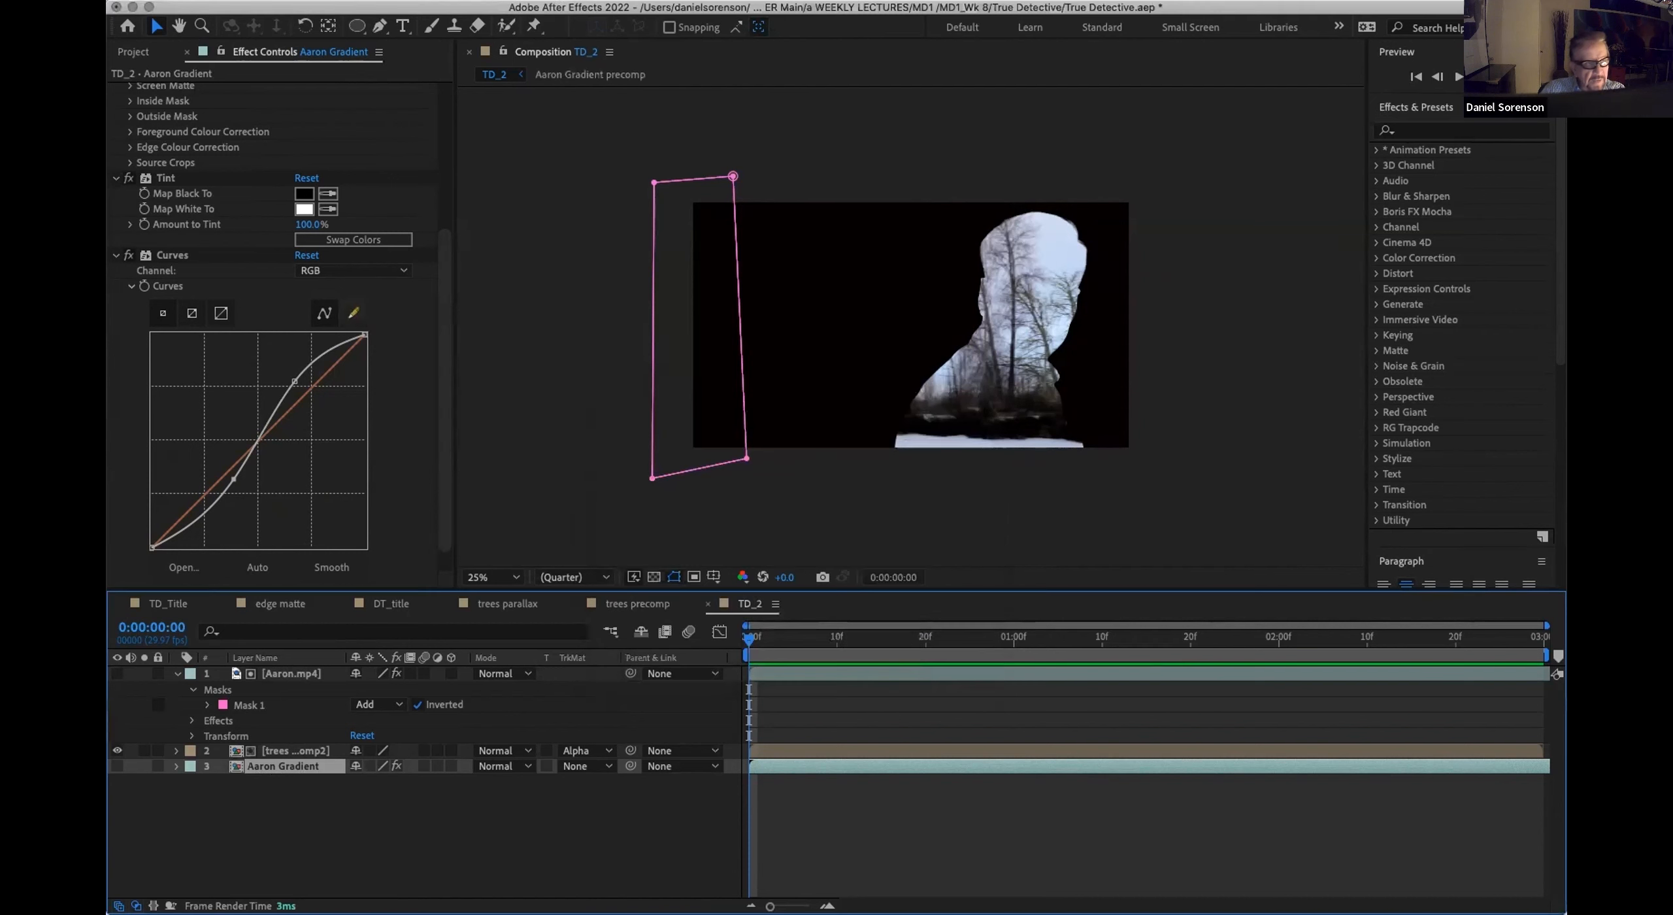
left_click(133, 52)
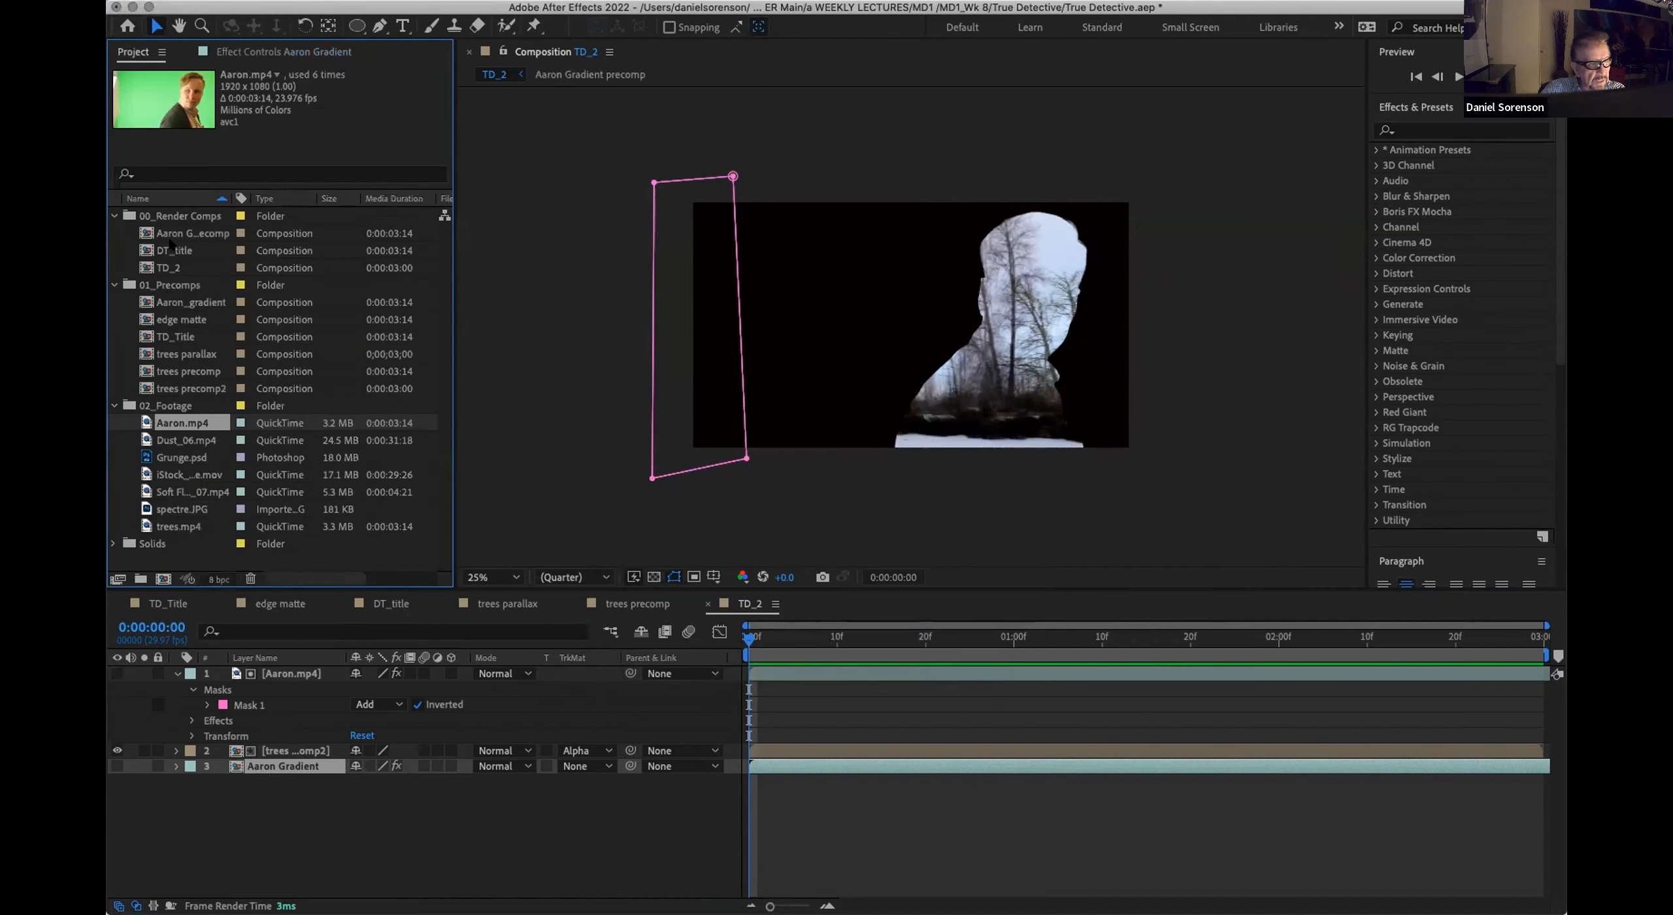
left_click_drag(168, 234, 171, 285)
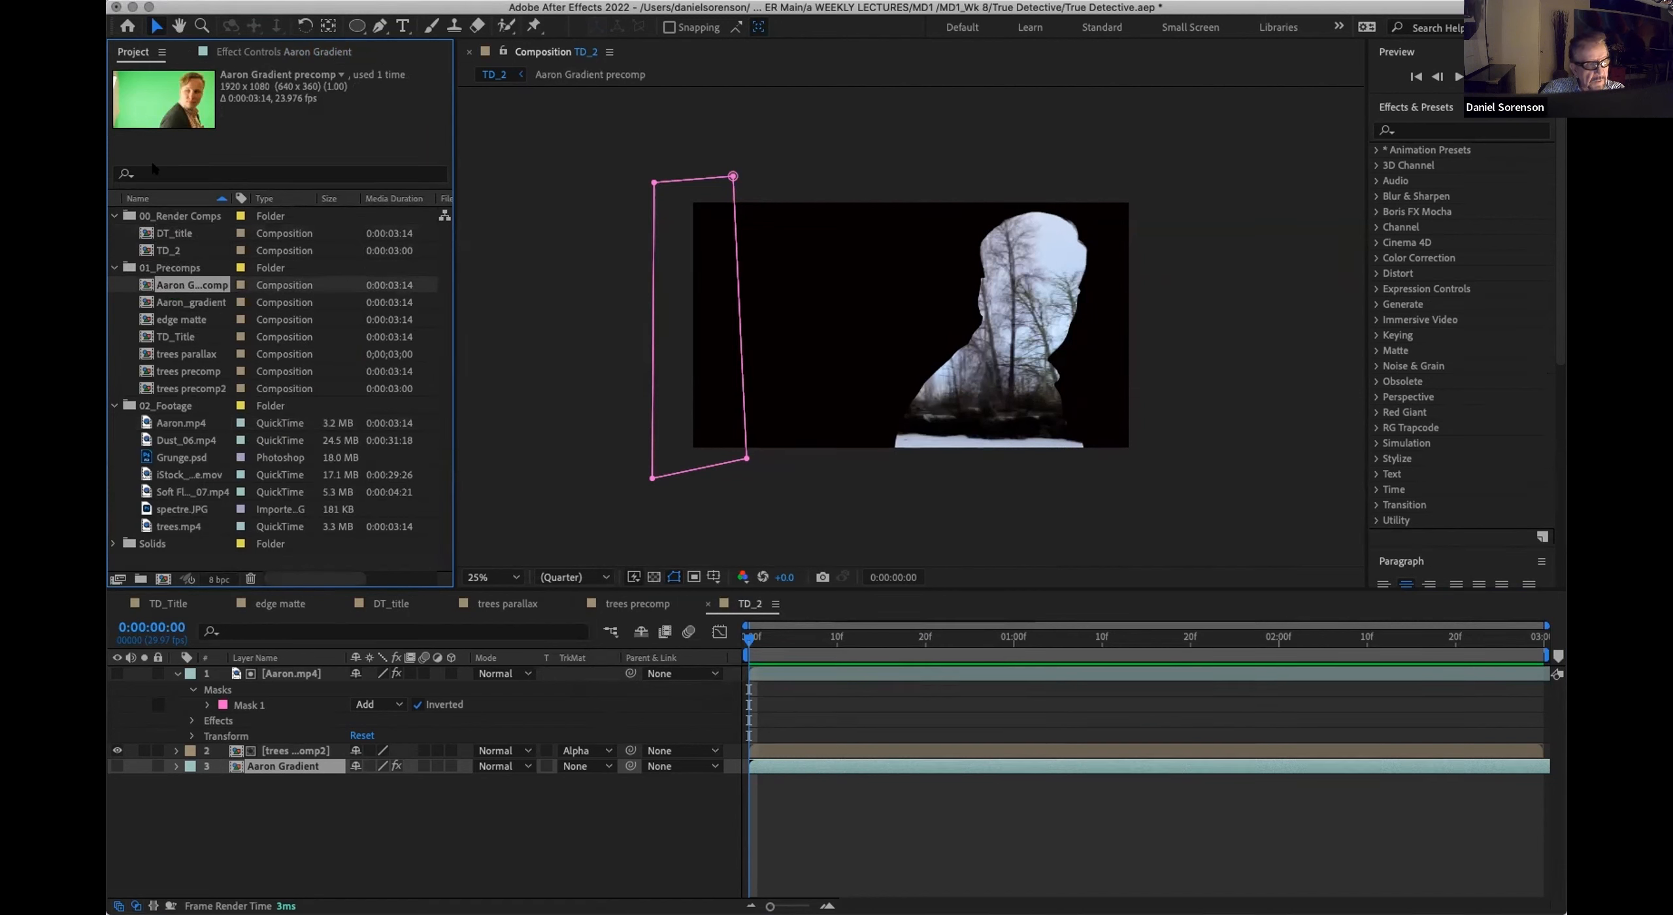
left_click(282, 52)
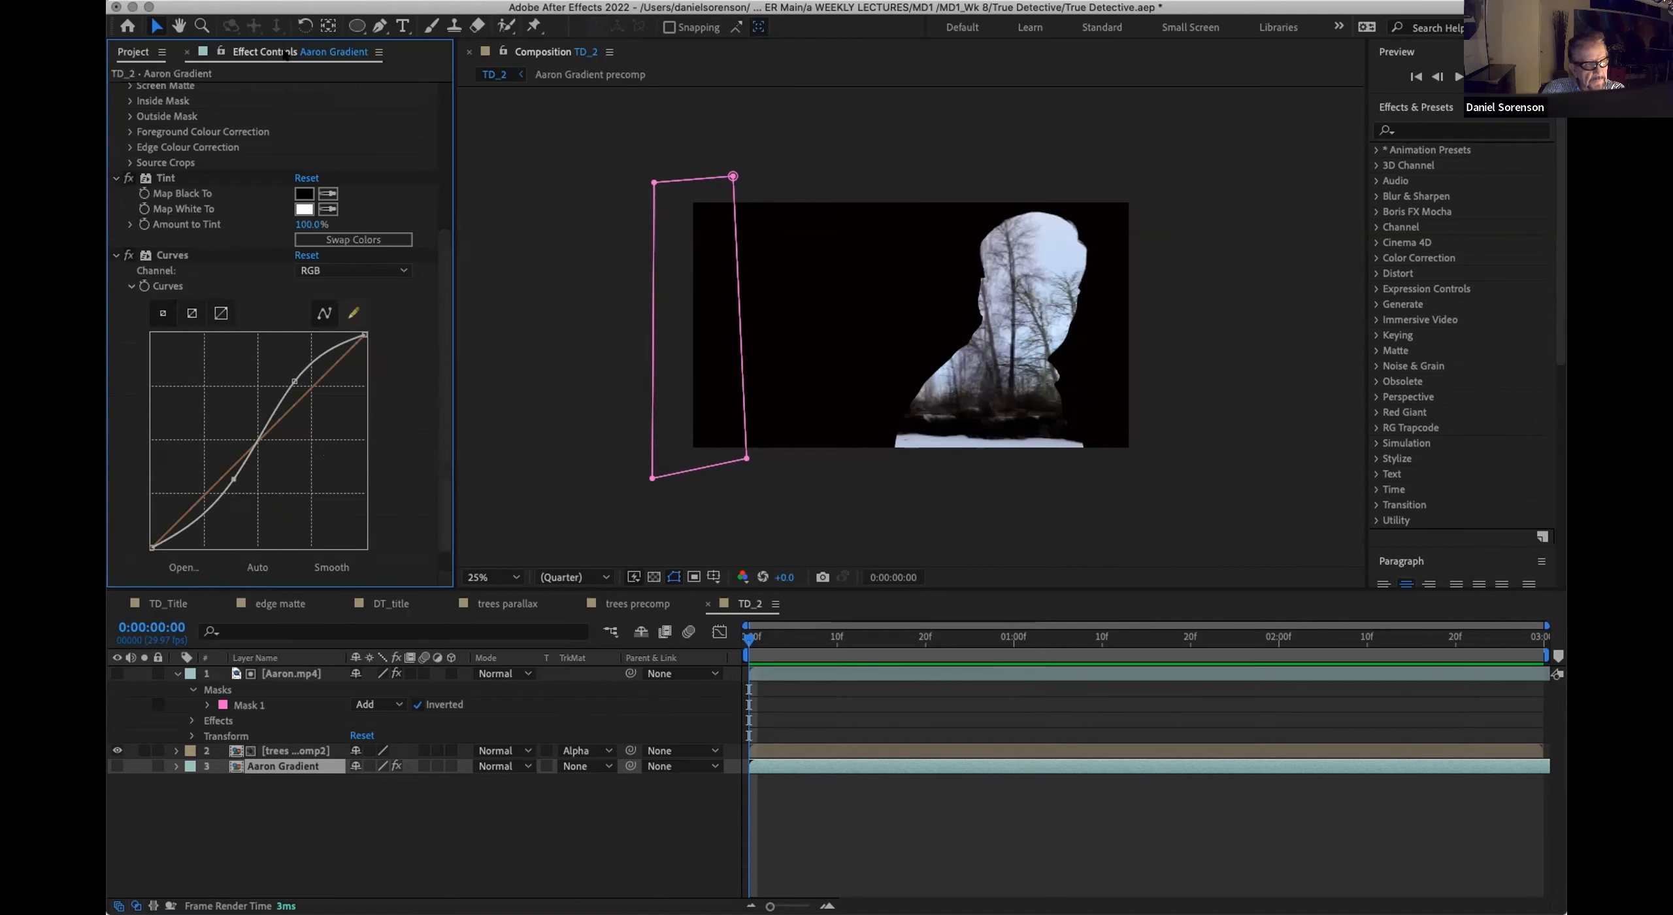
Step: Apply the Displacement Map effect to the trees precomp2 layer with Aaron Gradient as the displacement map layer
left_click(273, 803)
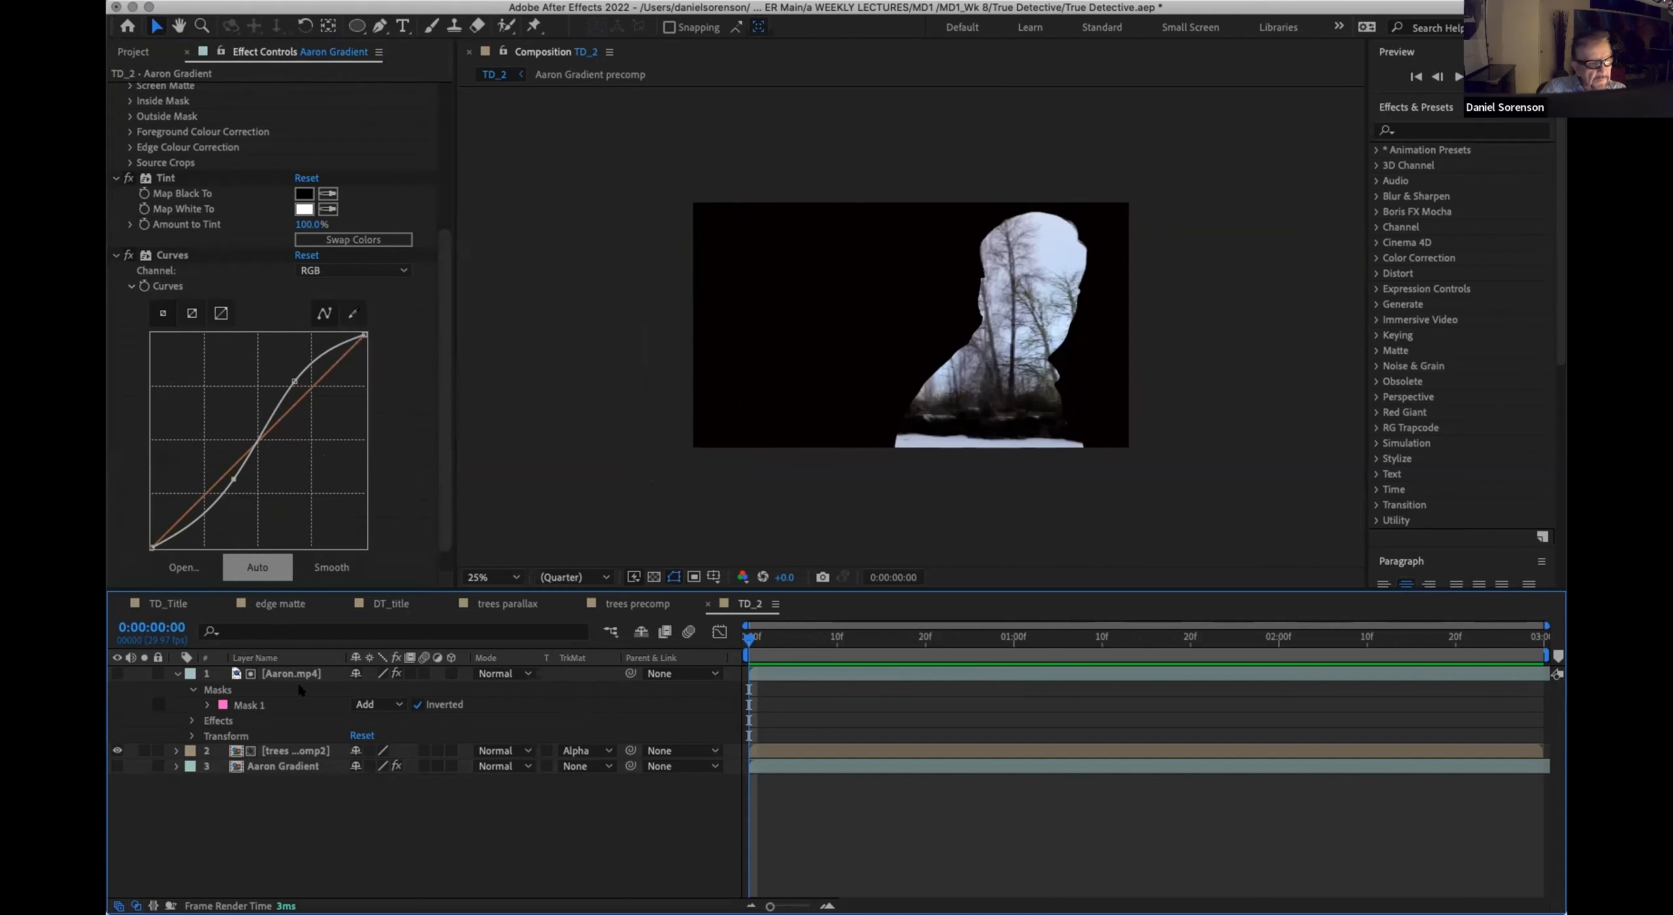
left_click(278, 752)
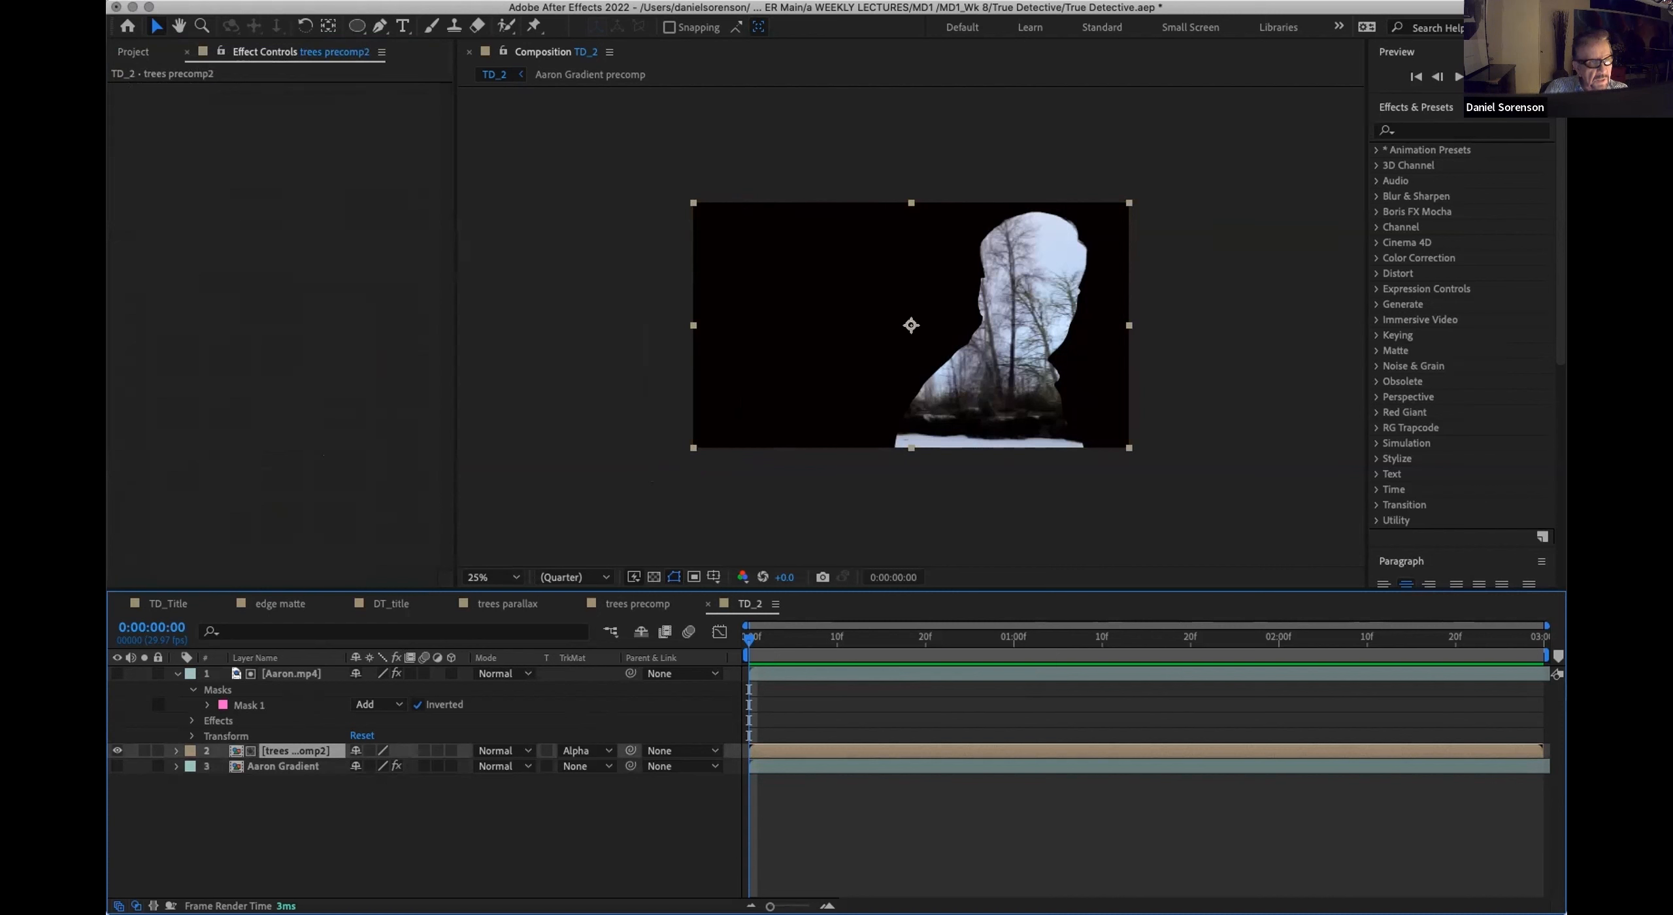
left_click(357, 1)
mouse_move(370, 189)
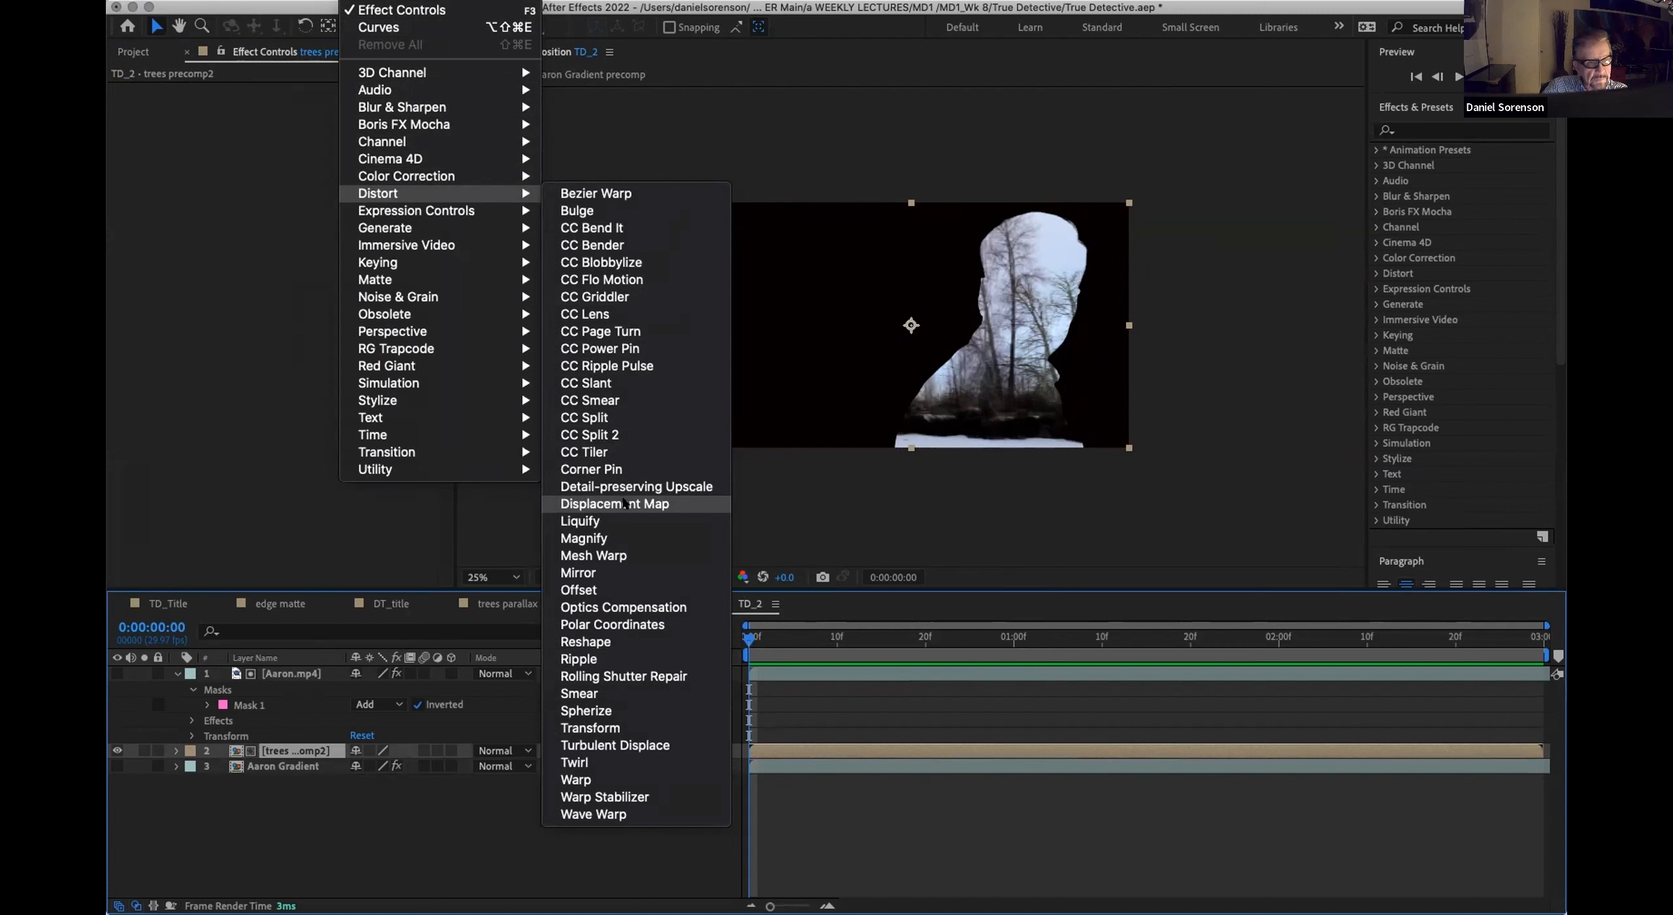
left_click(624, 503)
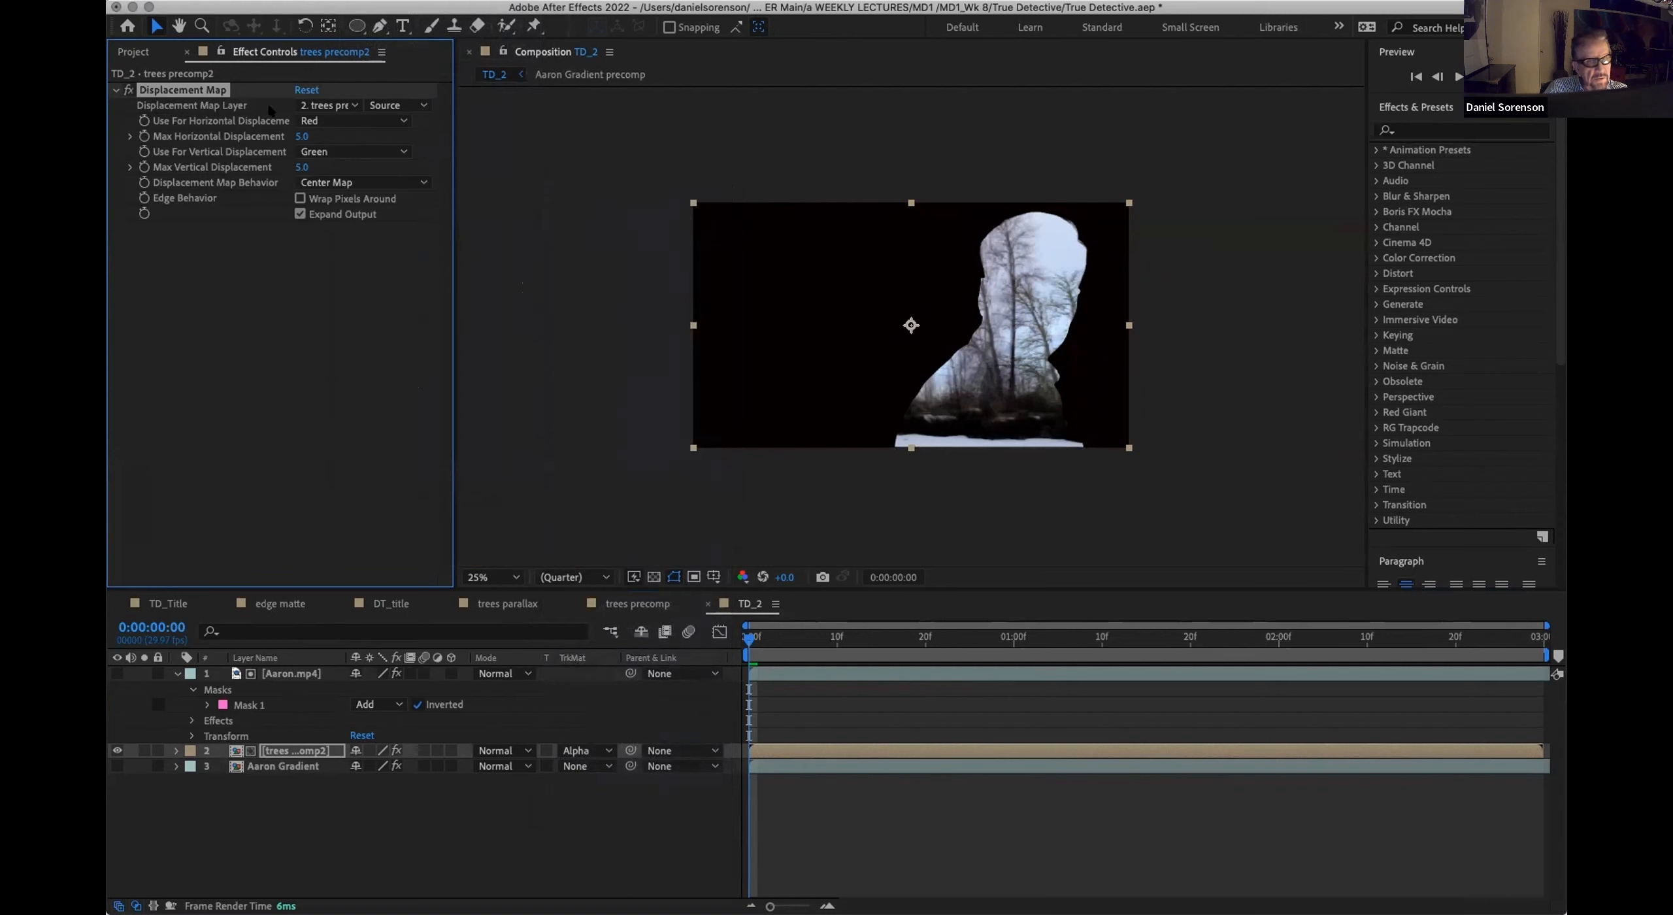
left_click(304, 107)
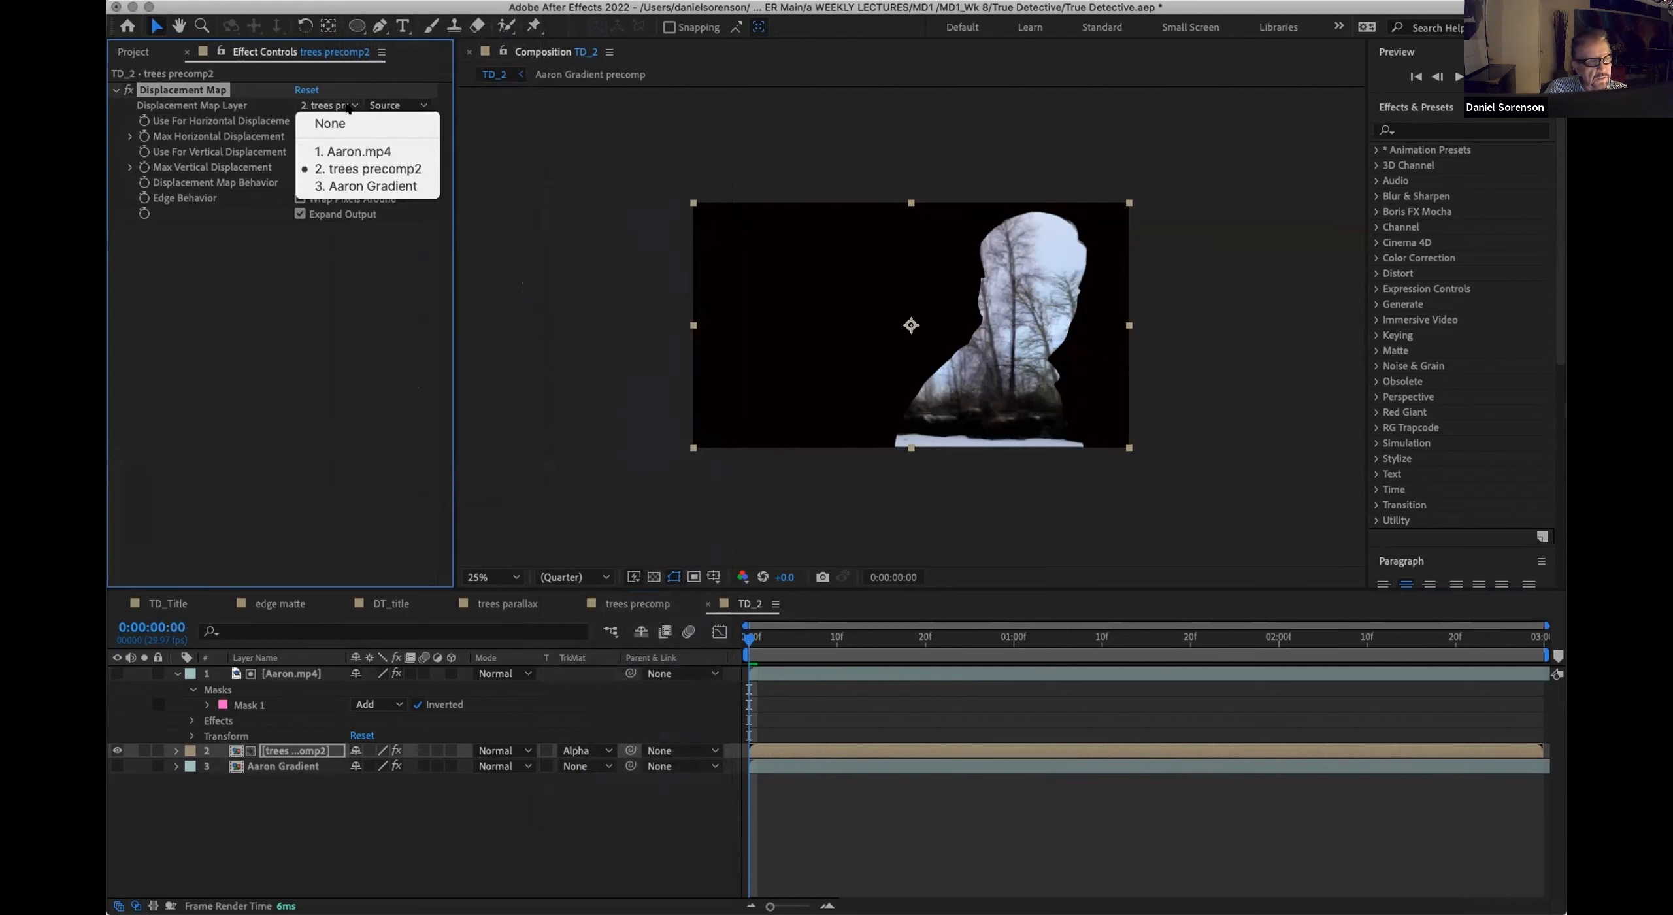
left_click(354, 185)
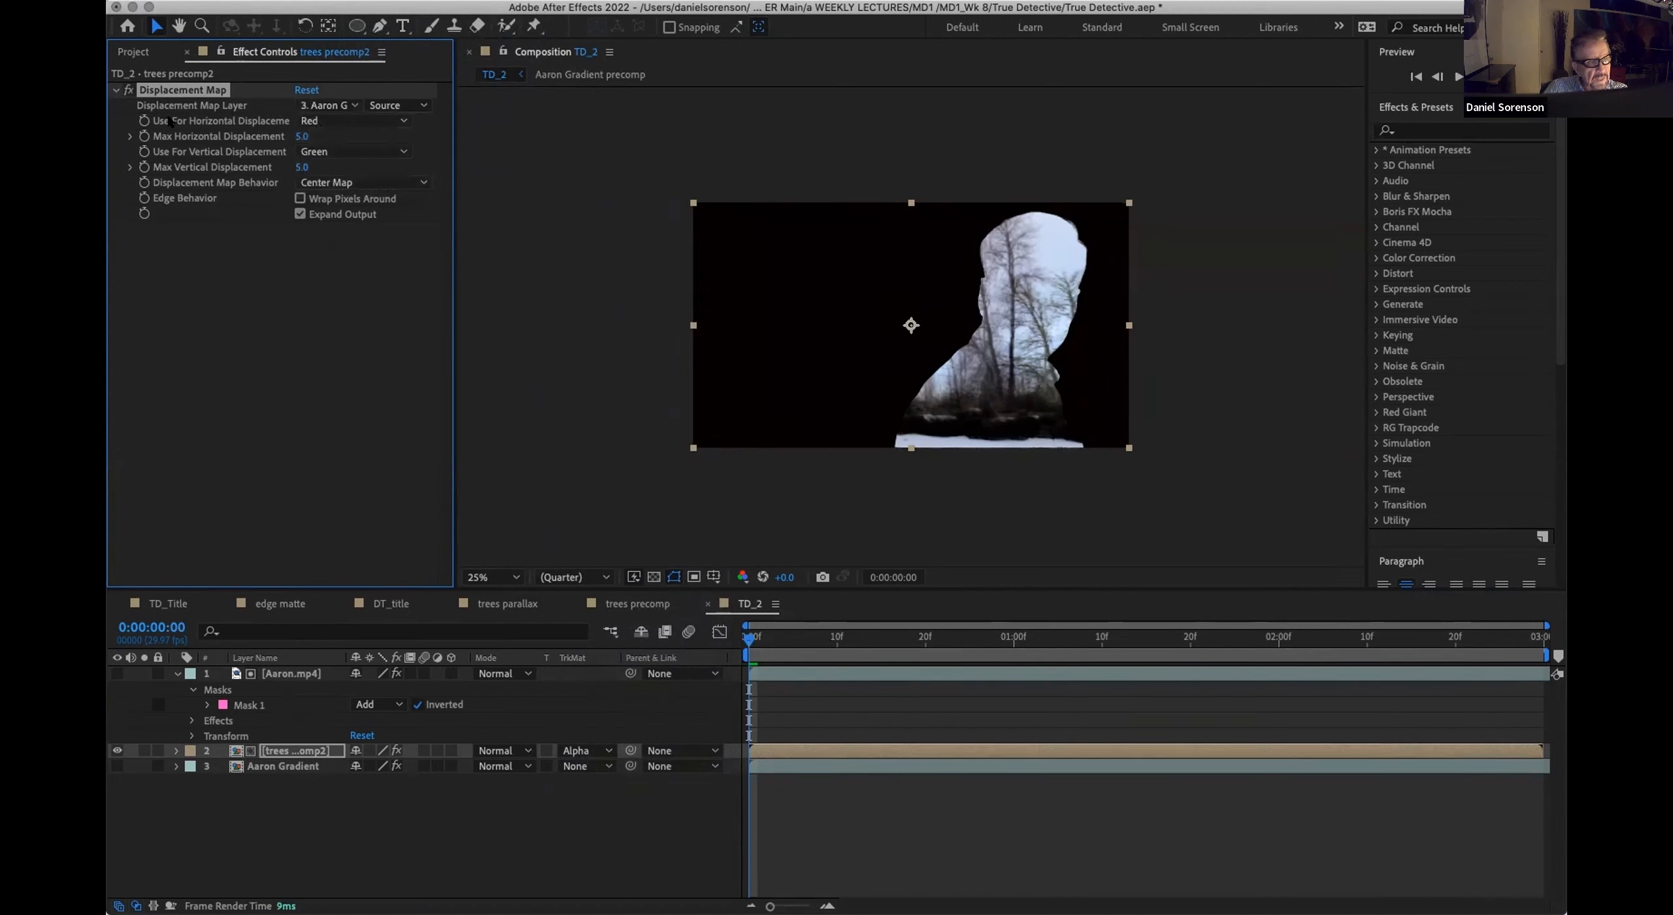
Step: Set both the horizontal and vertical displacement of the trees precomp2 Displacement Map to use Luminance
left_click(308, 121)
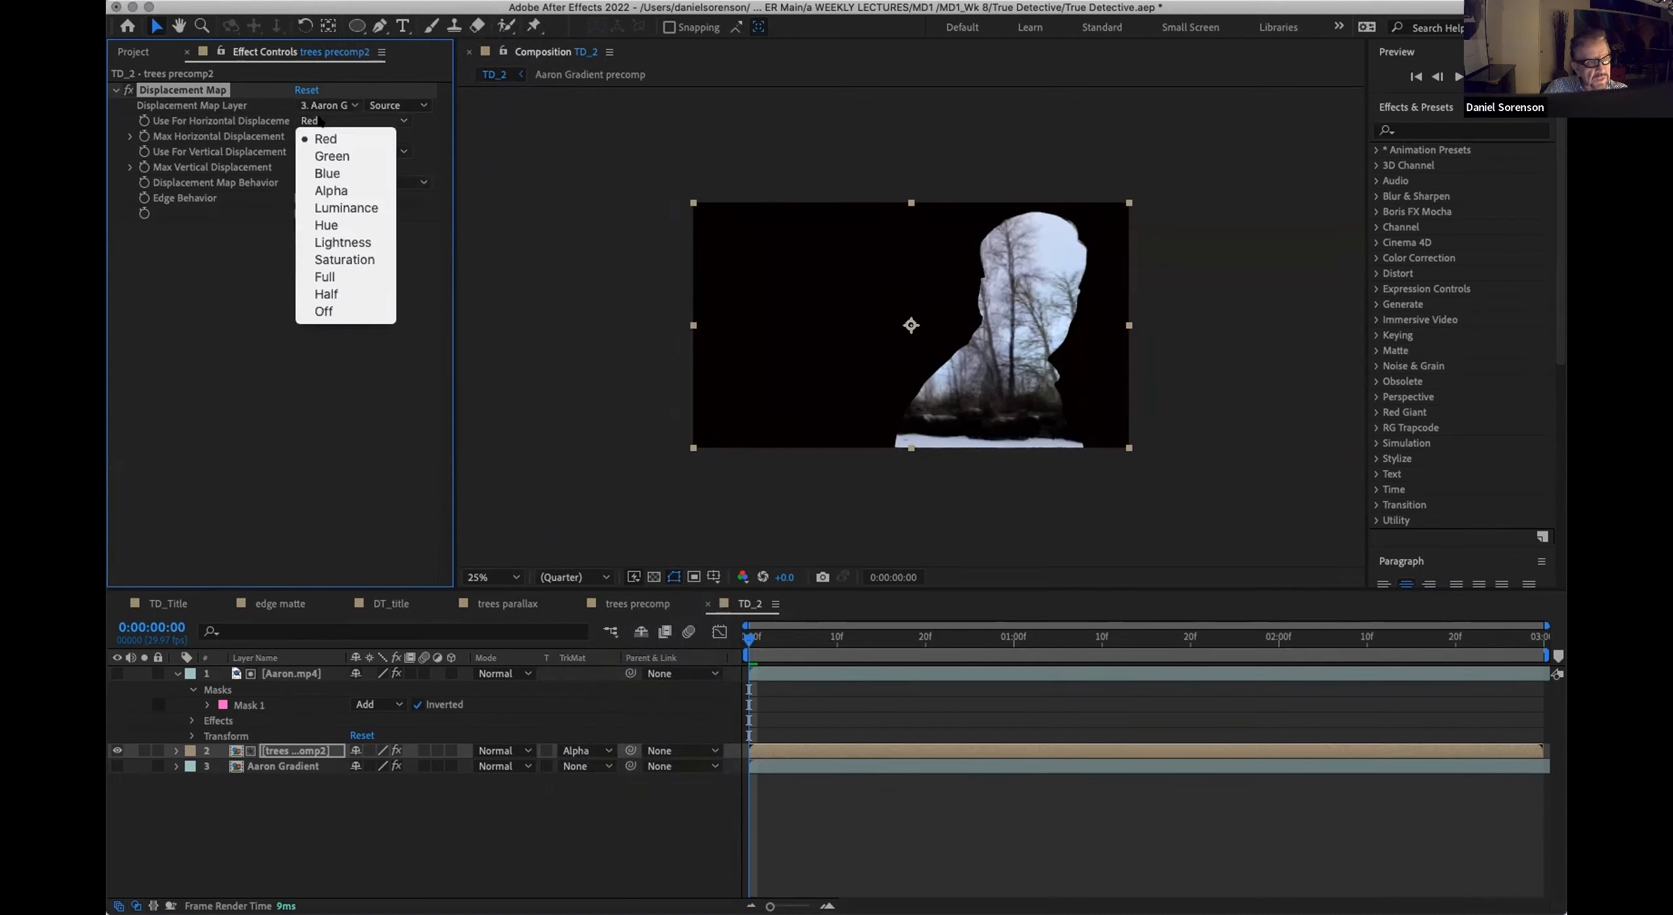
left_click(332, 208)
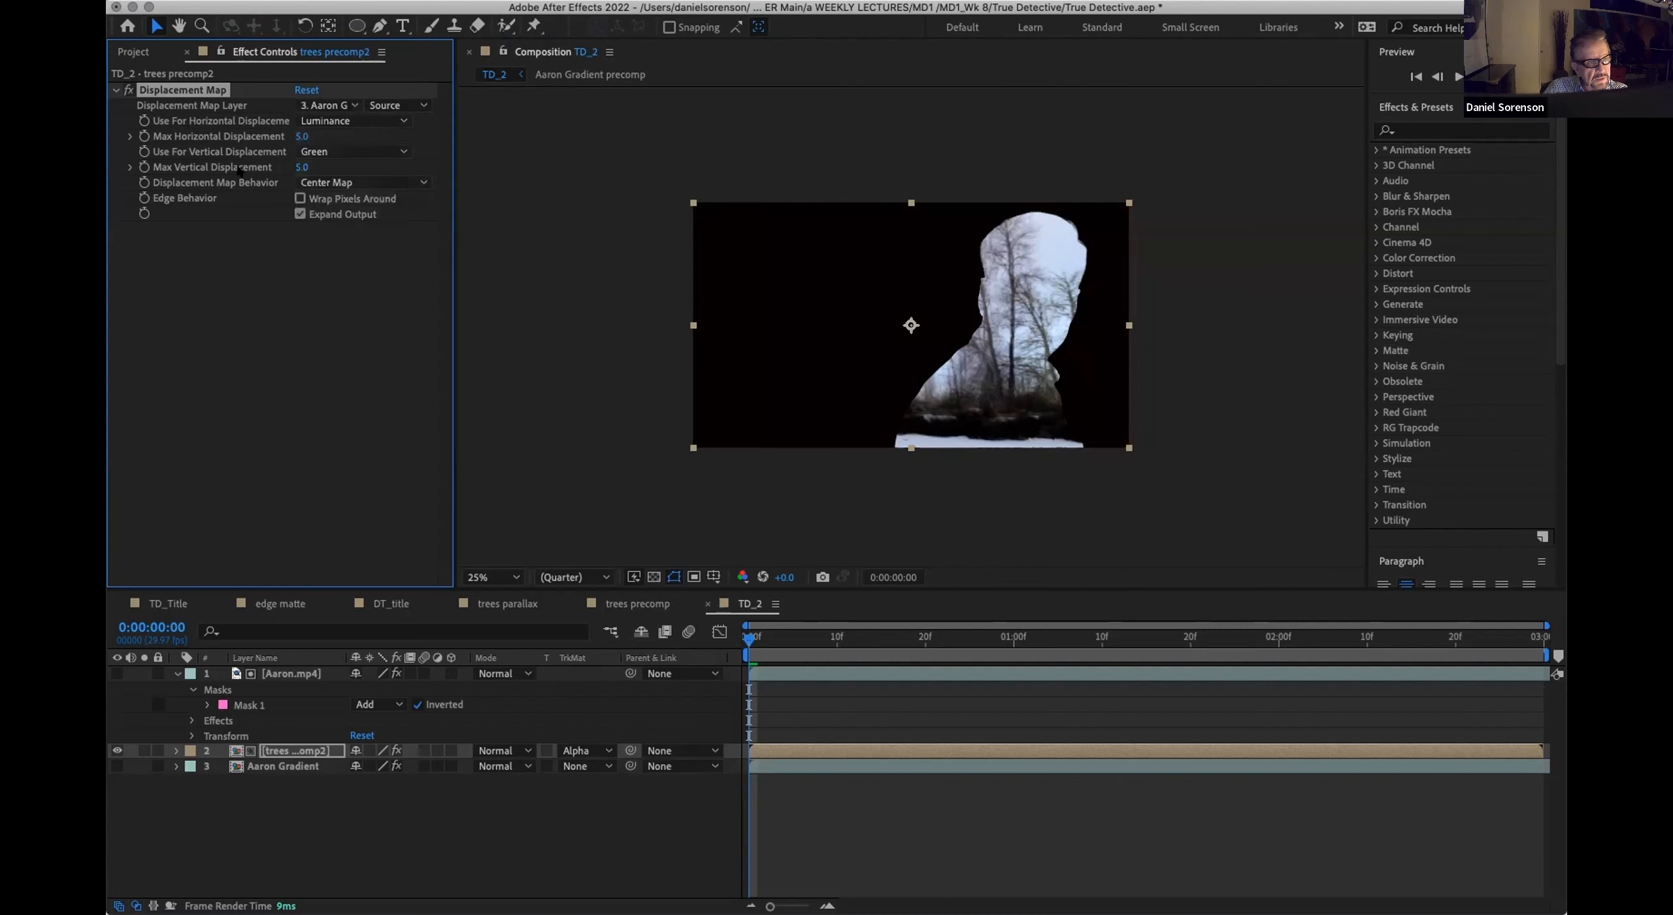
left_click(331, 151)
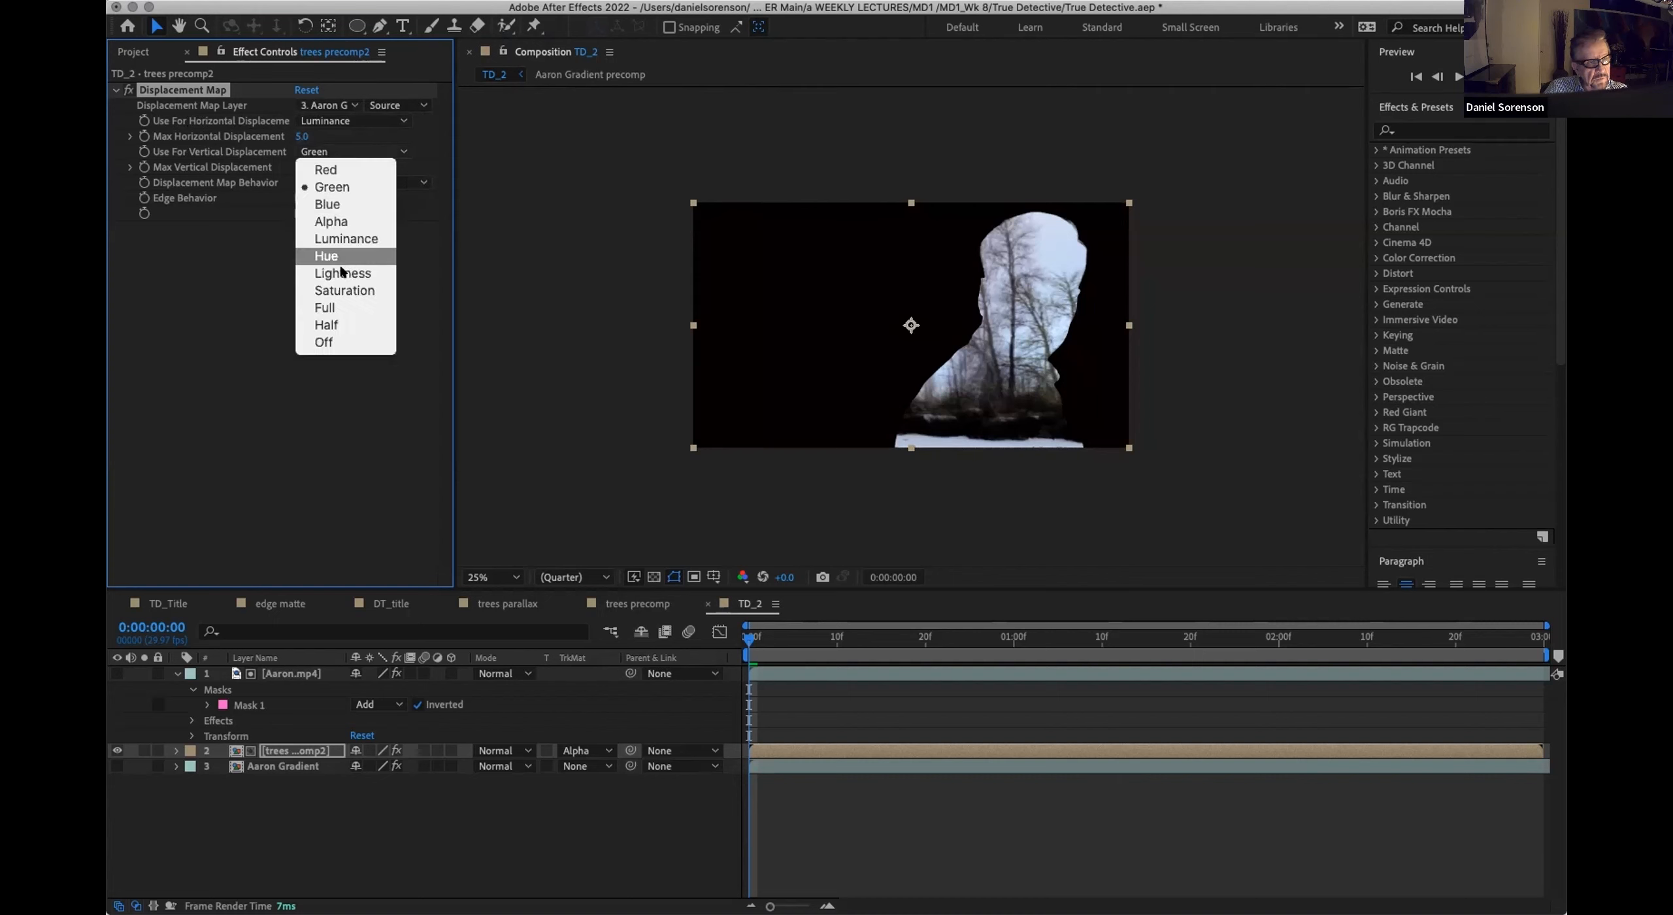
left_click(346, 238)
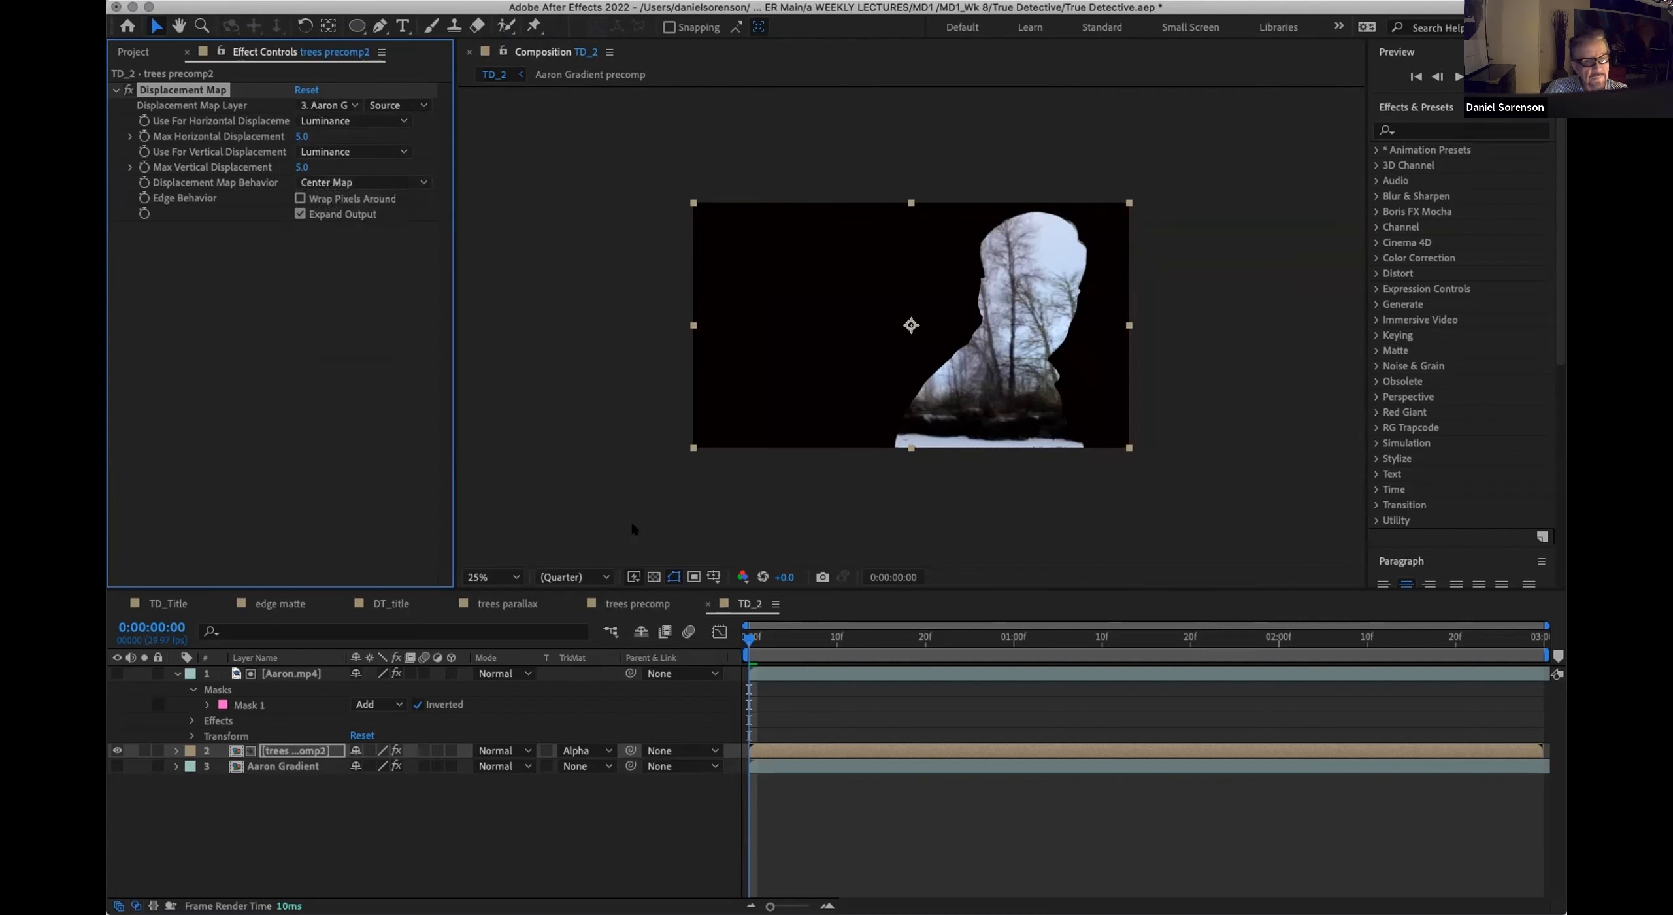
Step: Play back TD_2 from the start to check the displaced trees, then return to the first frame
mouse_move(751, 643)
left_mouse_down()
mouse_move(1039, 650)
mouse_move(755, 656)
left_mouse_up()
key("space")
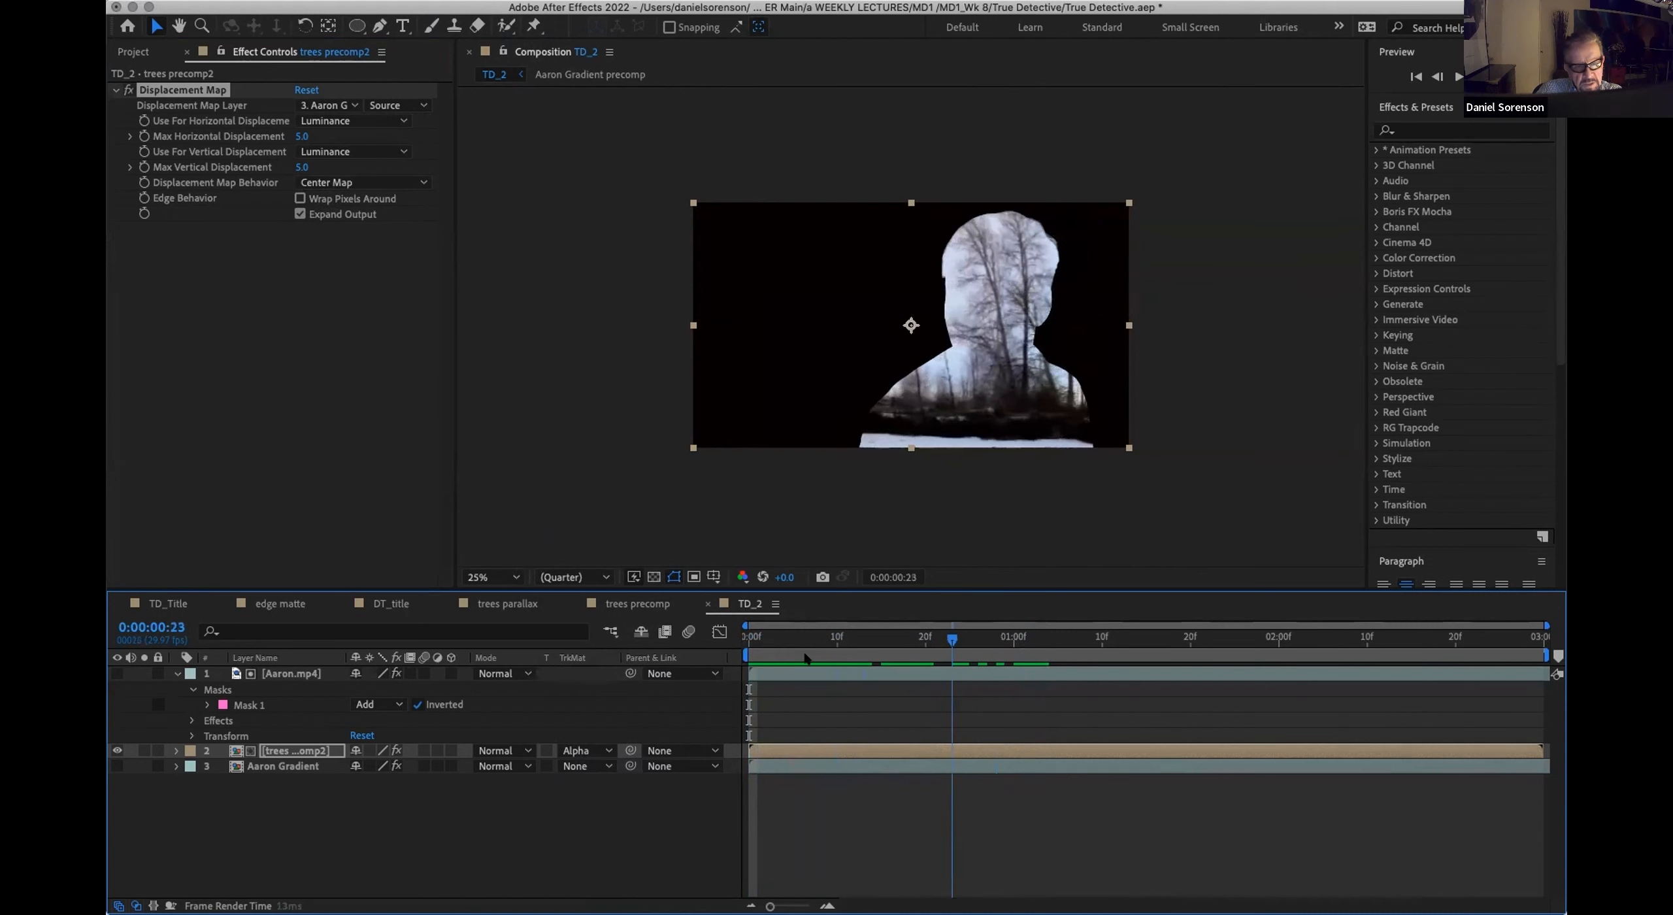
left_click(747, 656)
key("space")
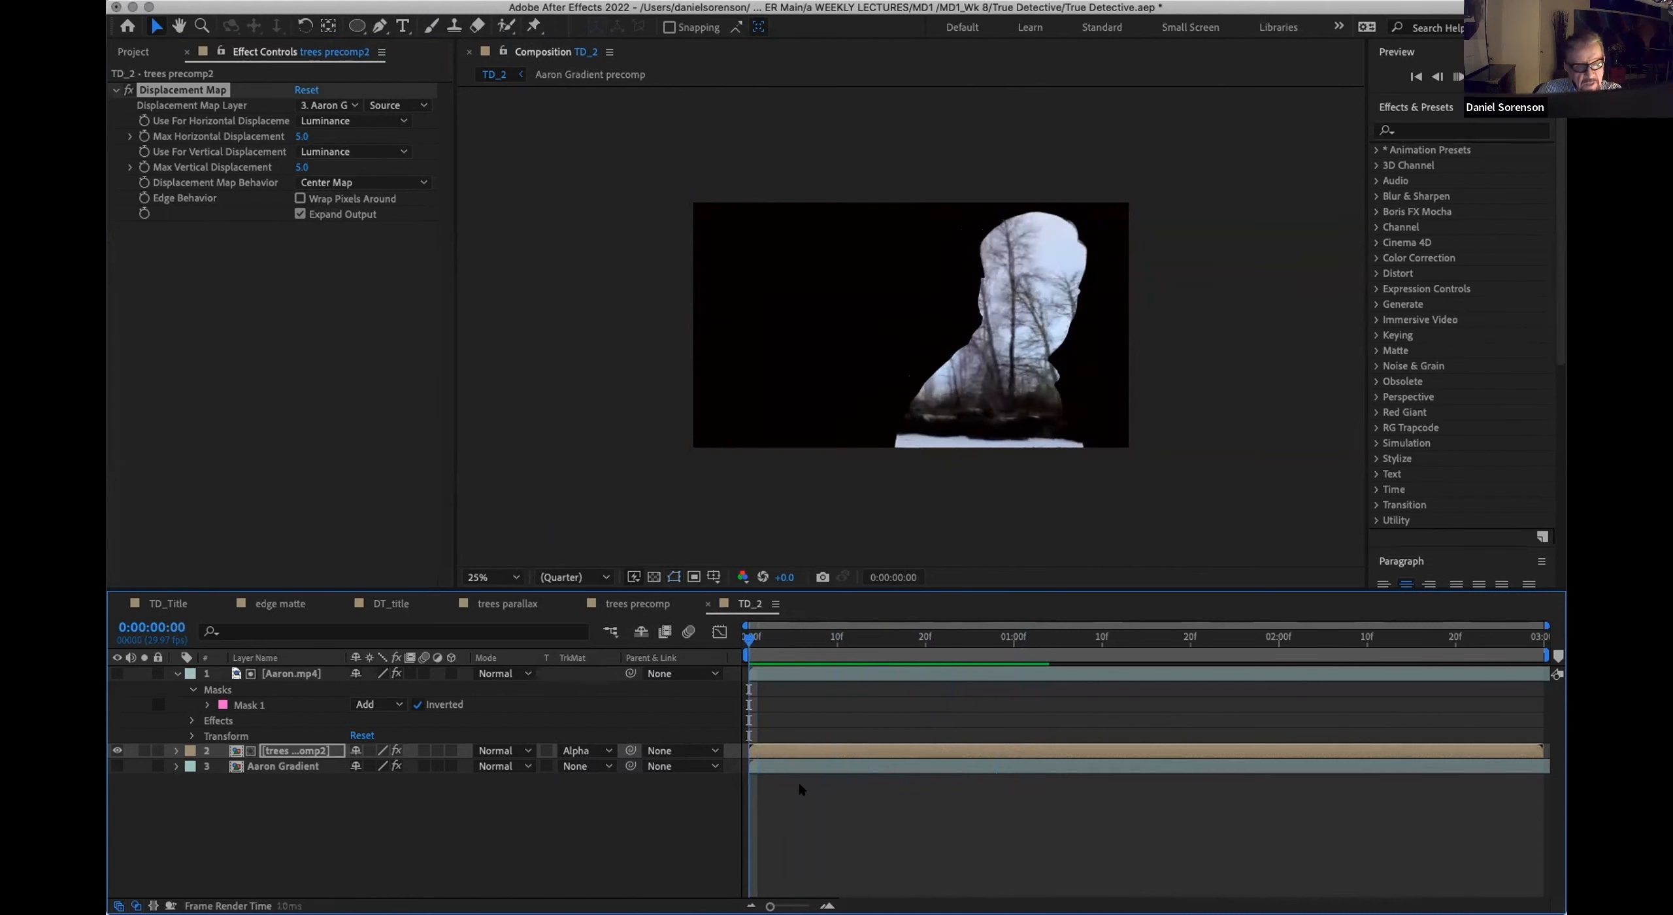
key("space")
left_click_drag(791, 639, 736, 647)
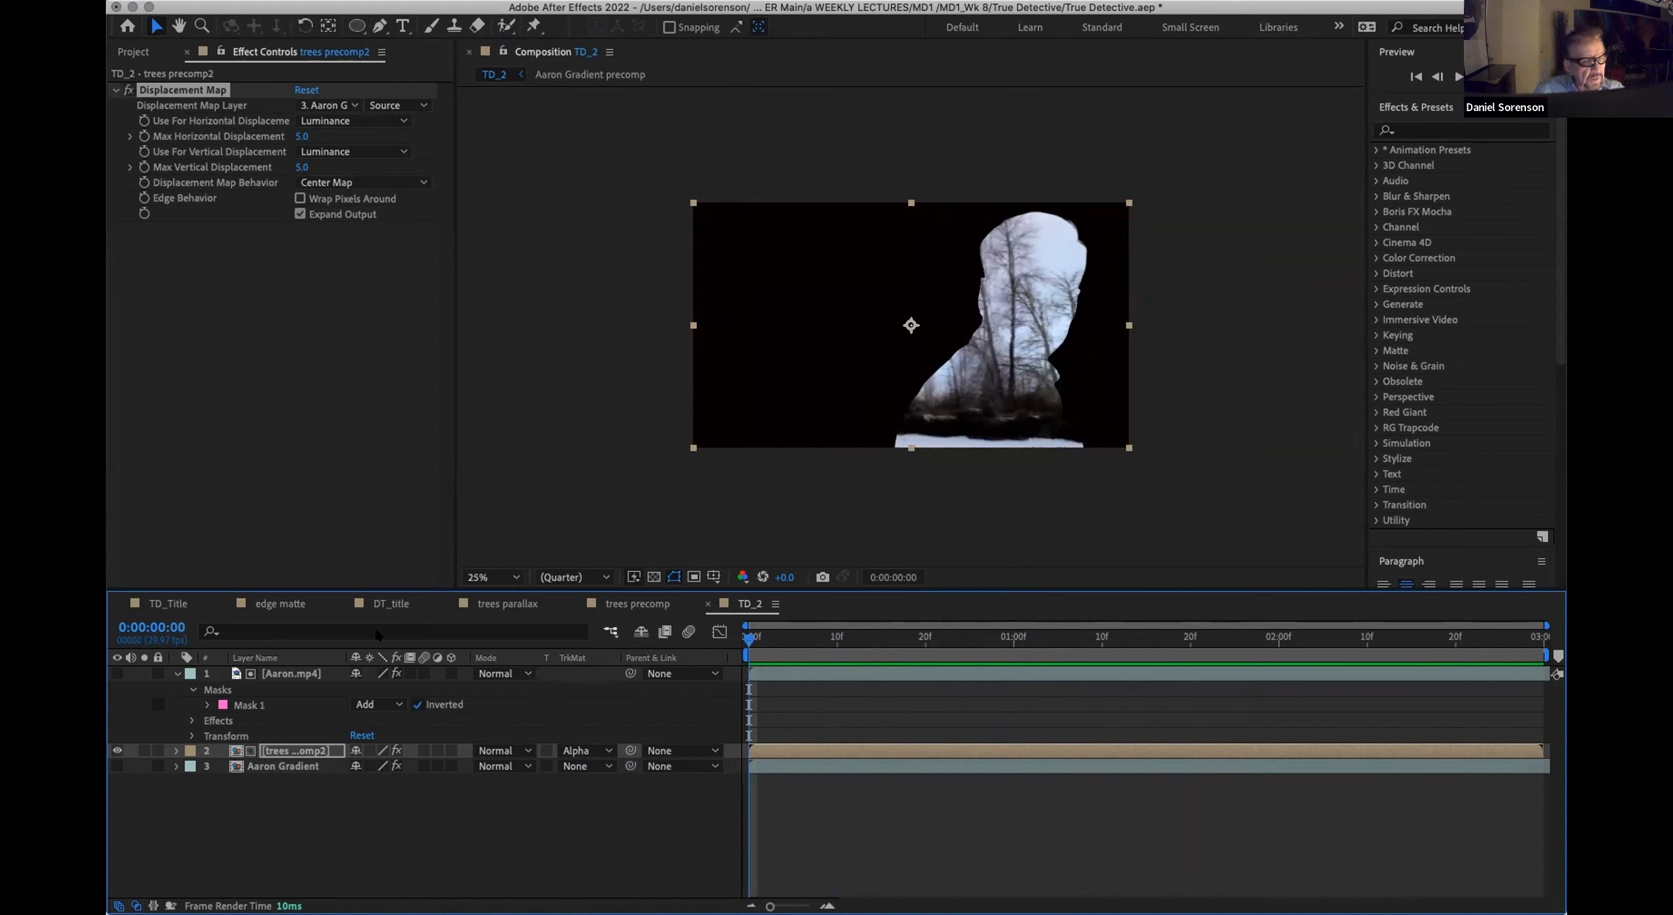
Step: Open the Aaron Gradient precomp and inspect the source and effects of its Aaron.mp4 layer
double_click(260, 766)
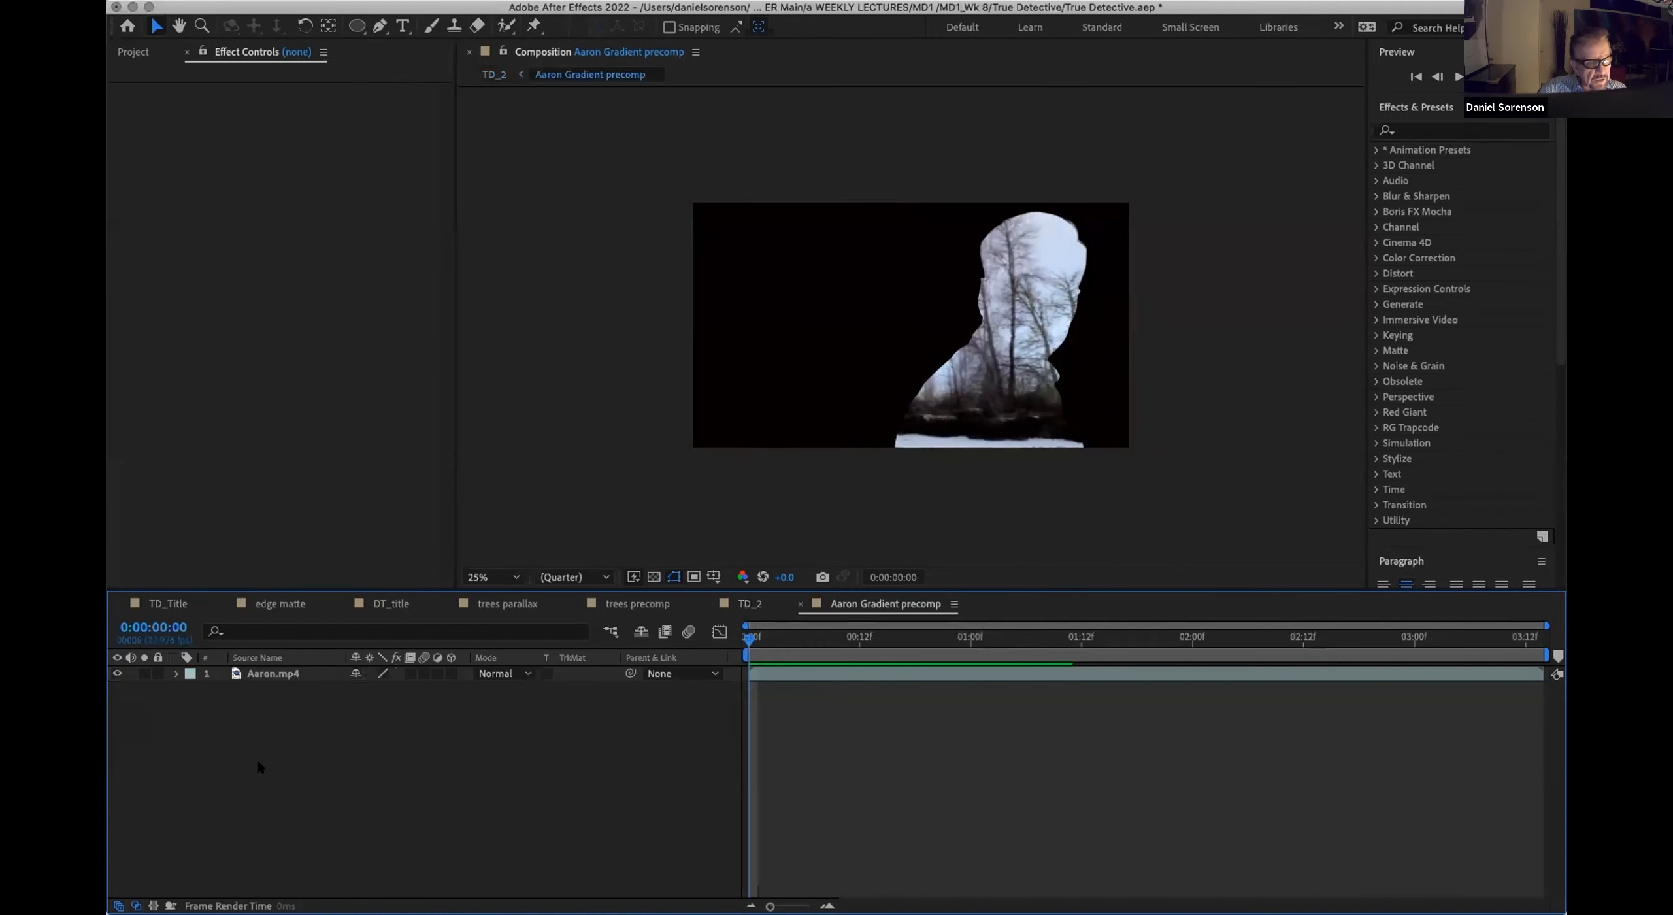
left_click(274, 673)
left_click(257, 81)
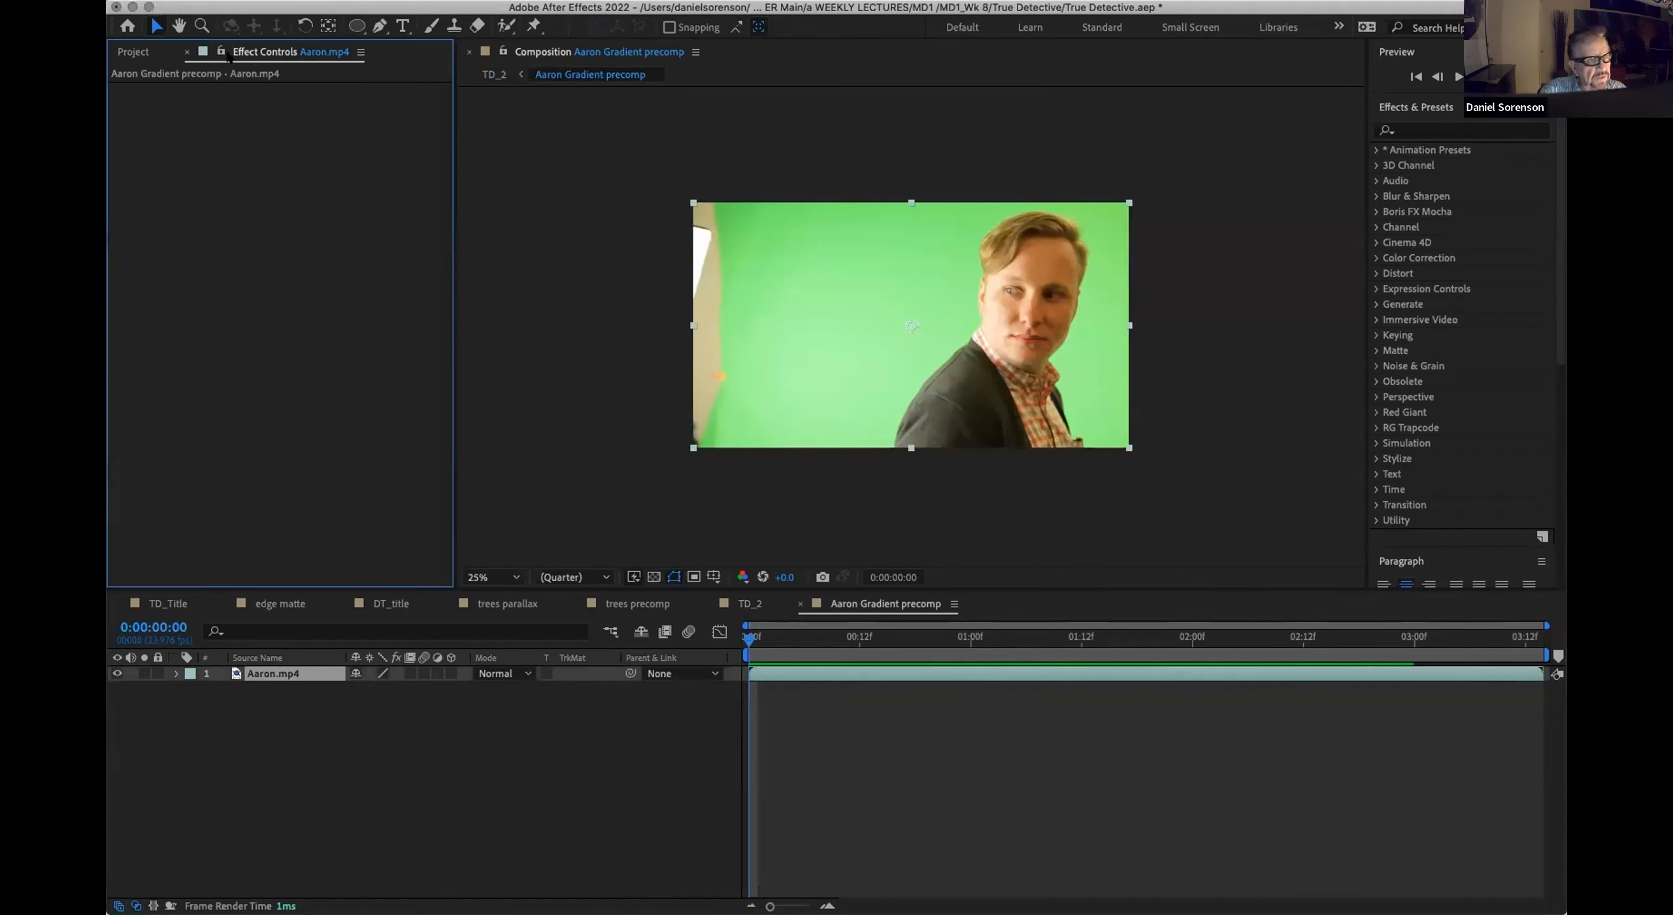
left_click(132, 52)
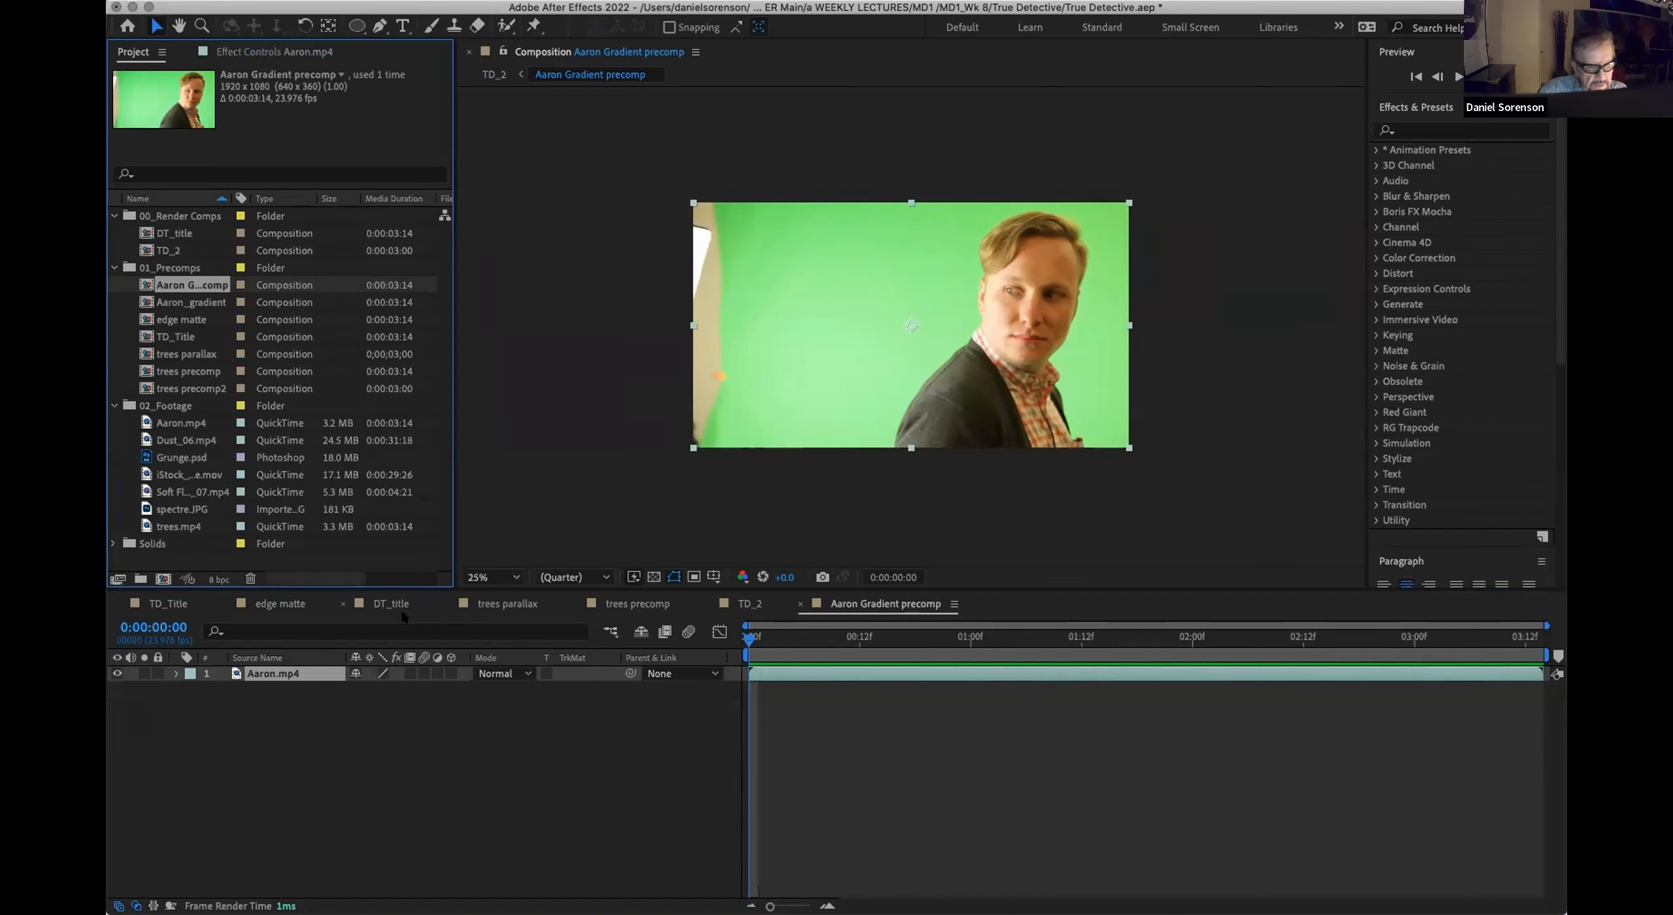
left_click(750, 603)
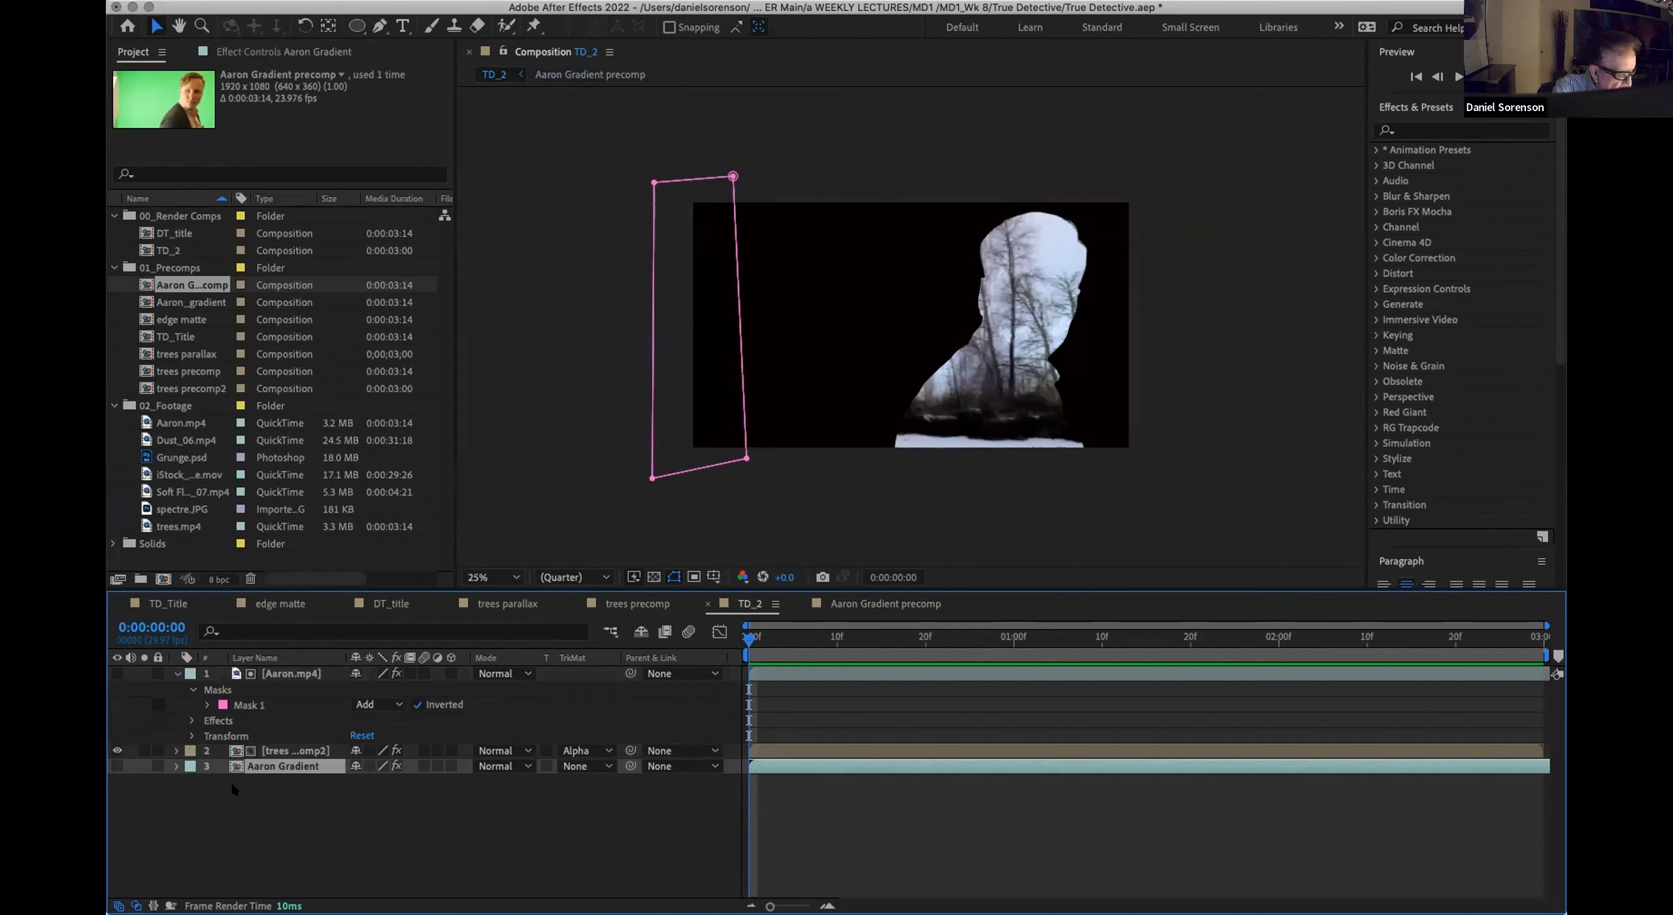
double_click(233, 768)
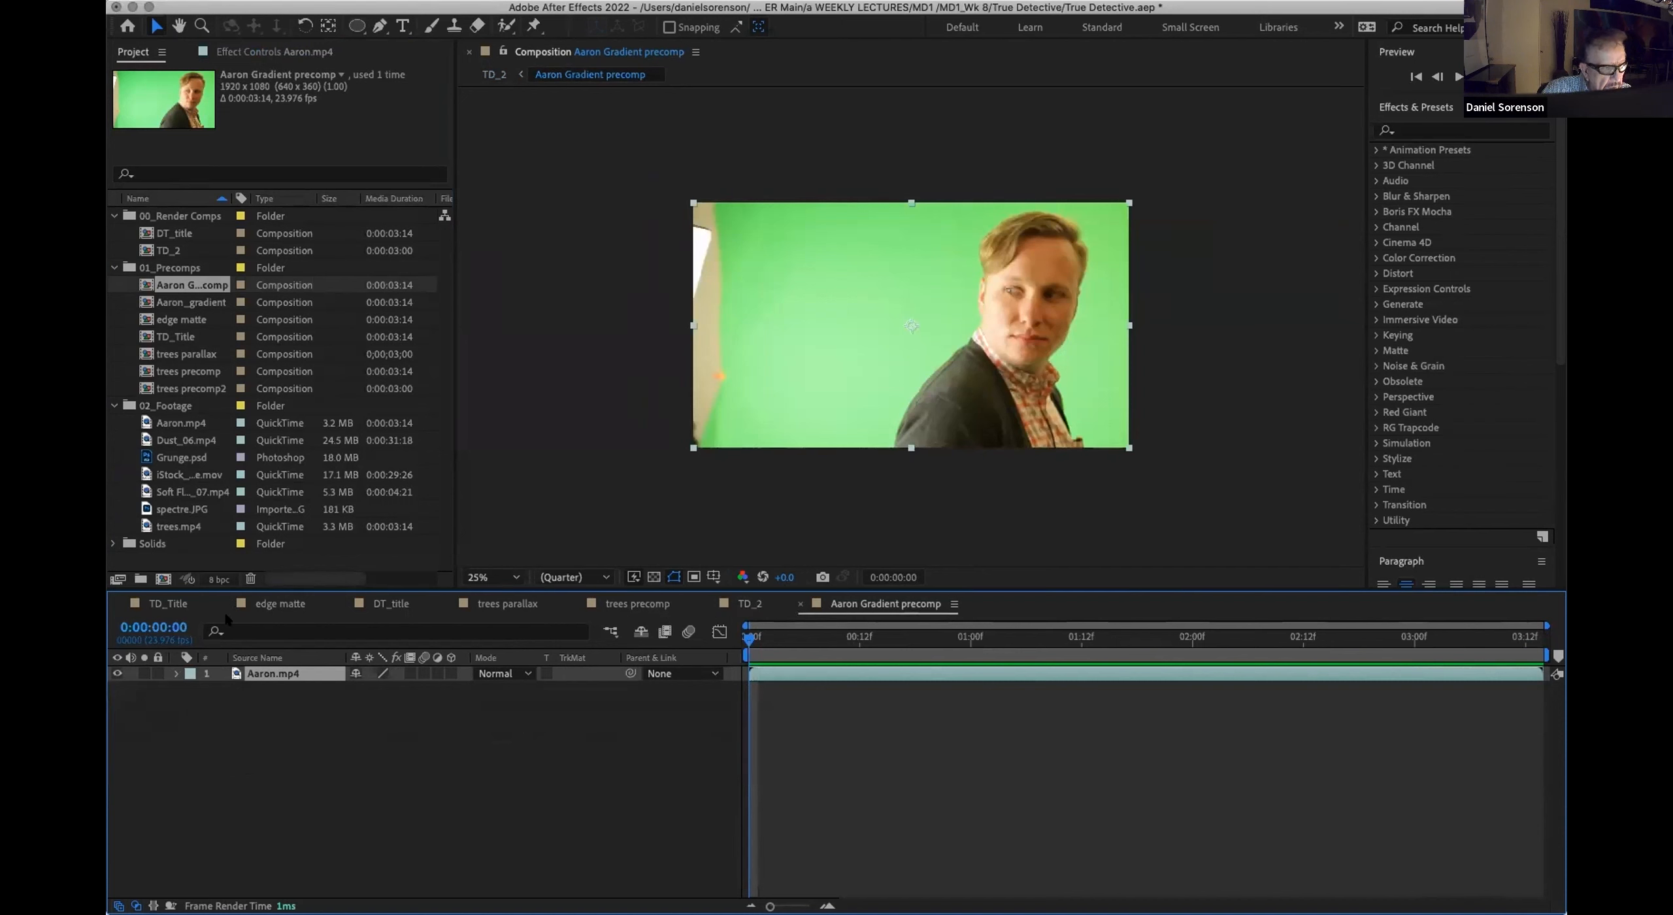
left_click(255, 51)
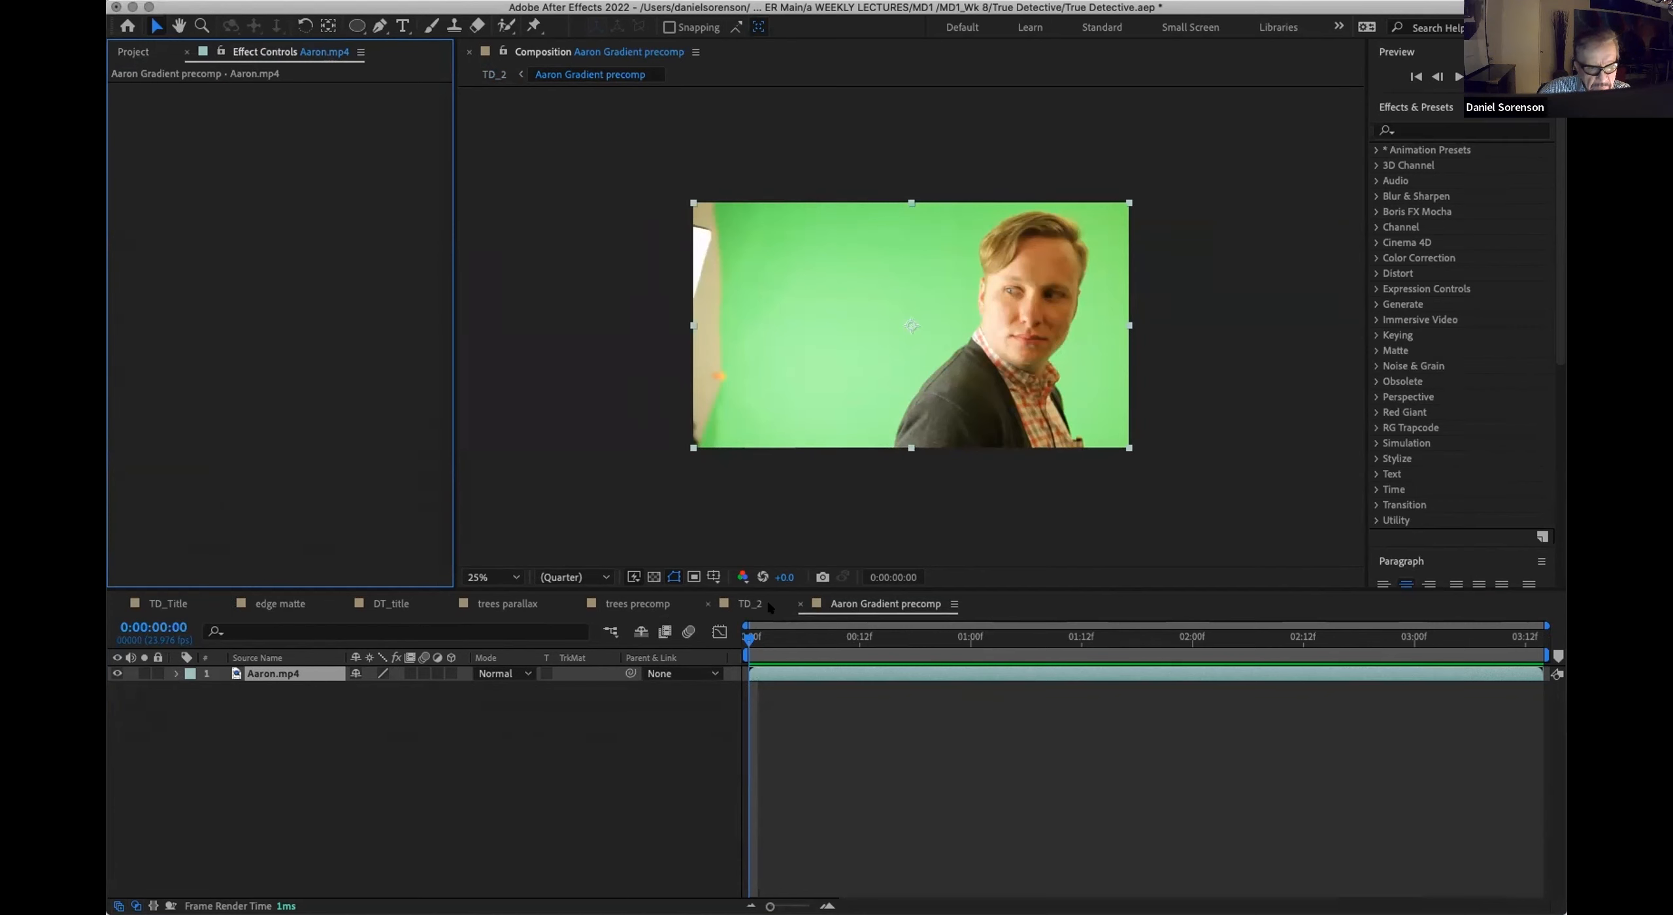
Step: Apply a Curves effect to the Aaron.mp4 layer inside Aaron Gradient precomp
left_click(176, 673)
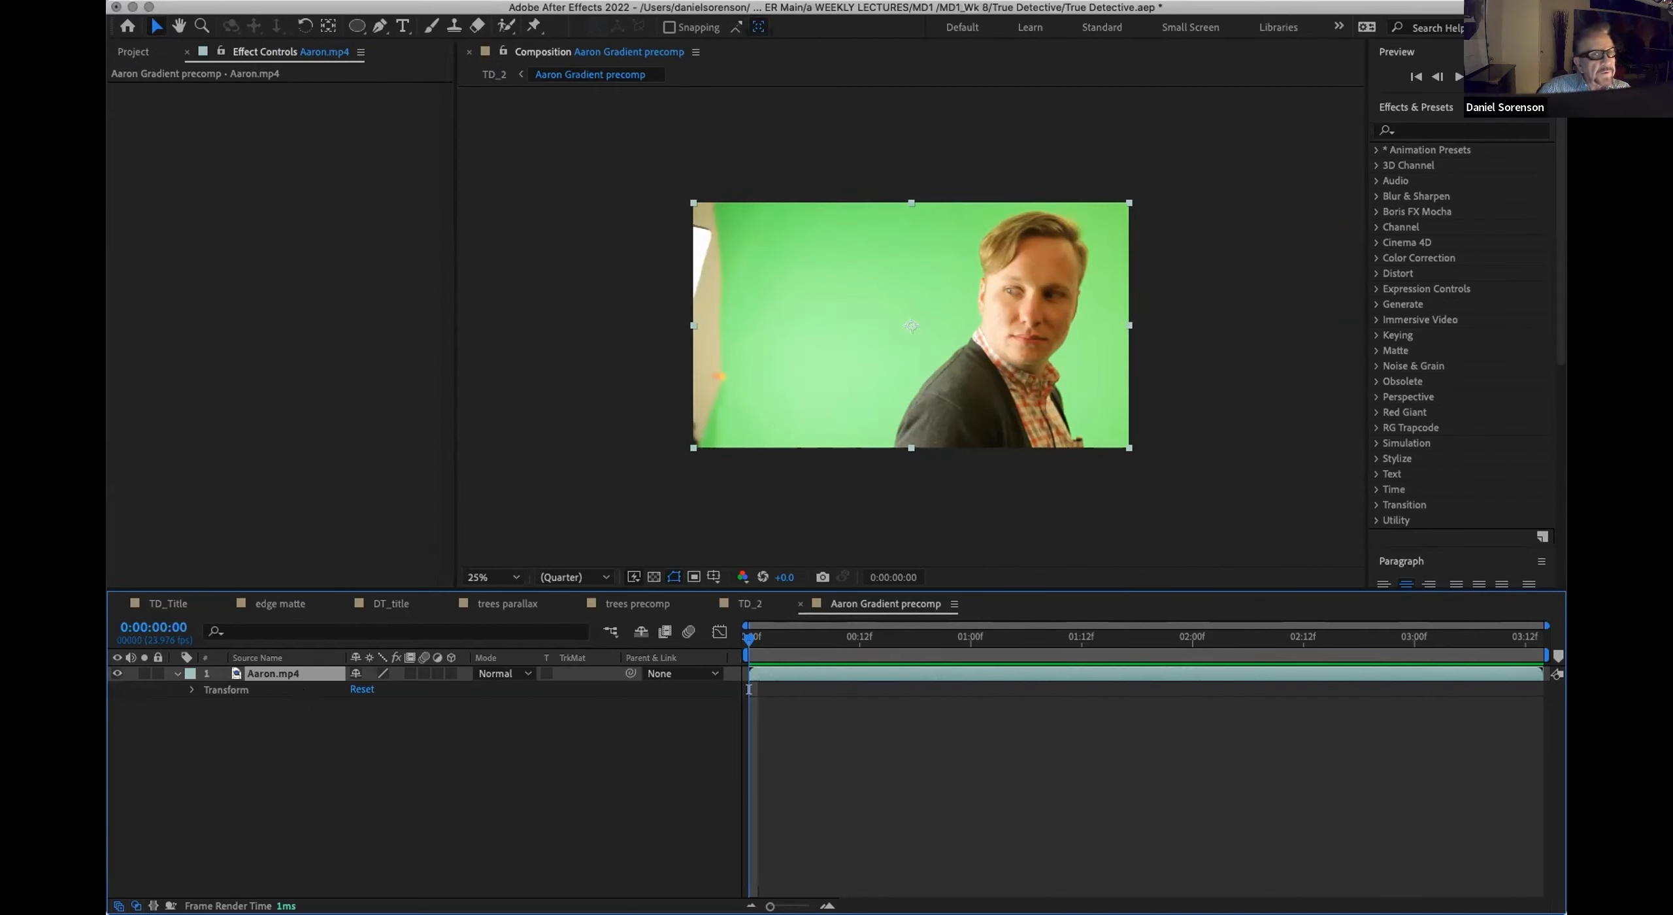
left_click(358, 2)
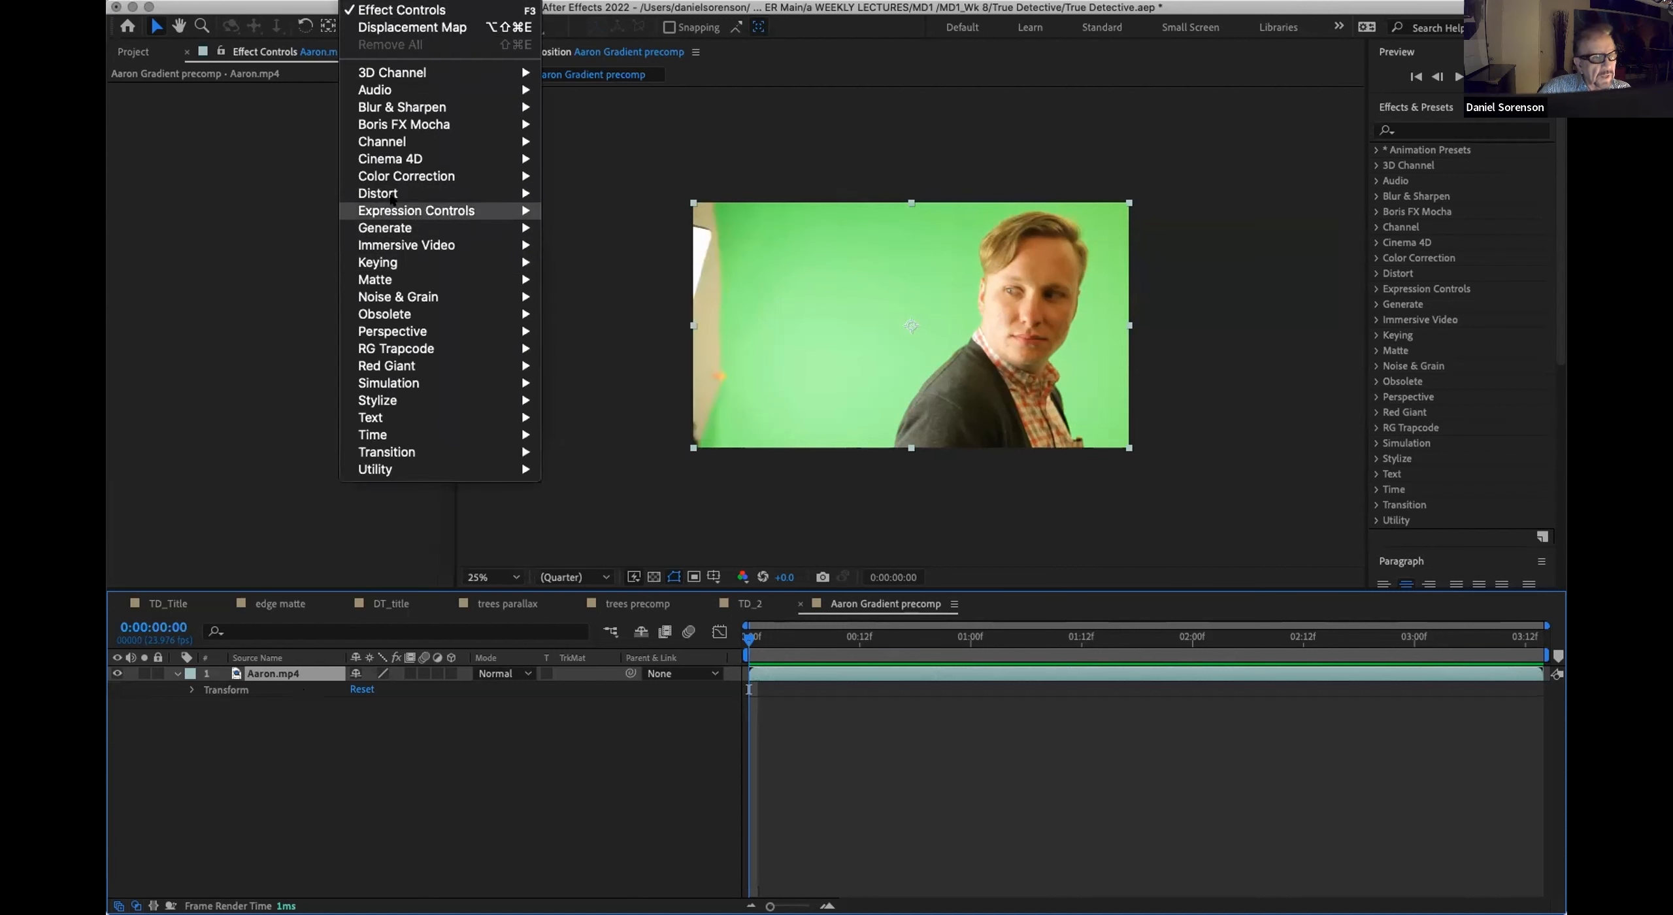
mouse_move(387, 225)
mouse_move(395, 177)
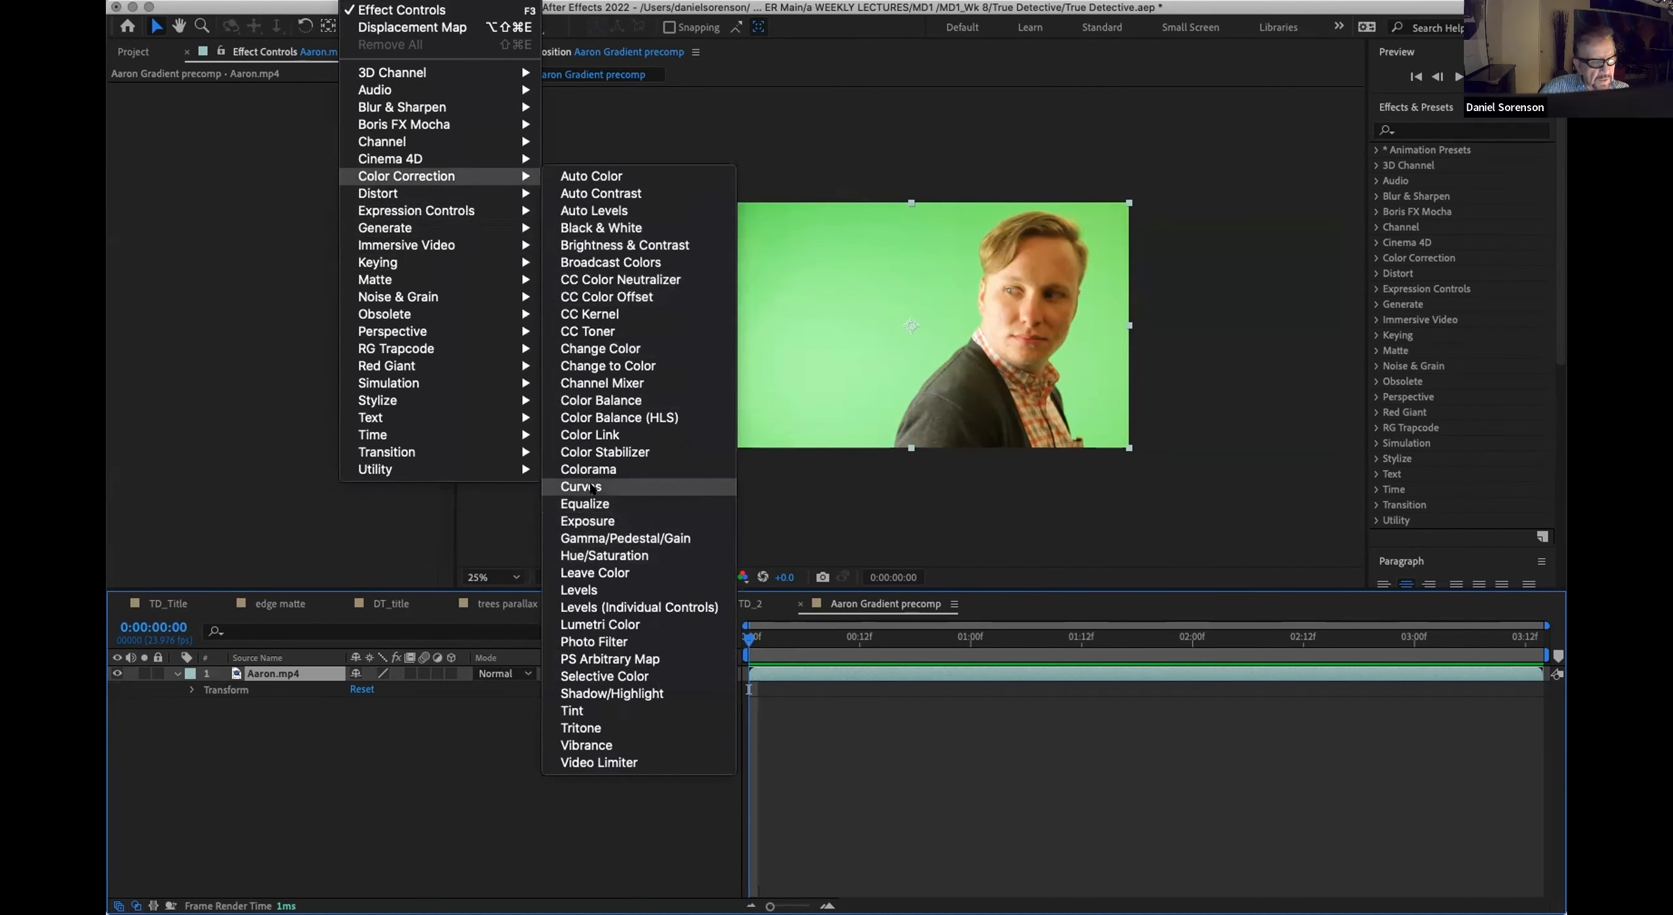
left_click(590, 486)
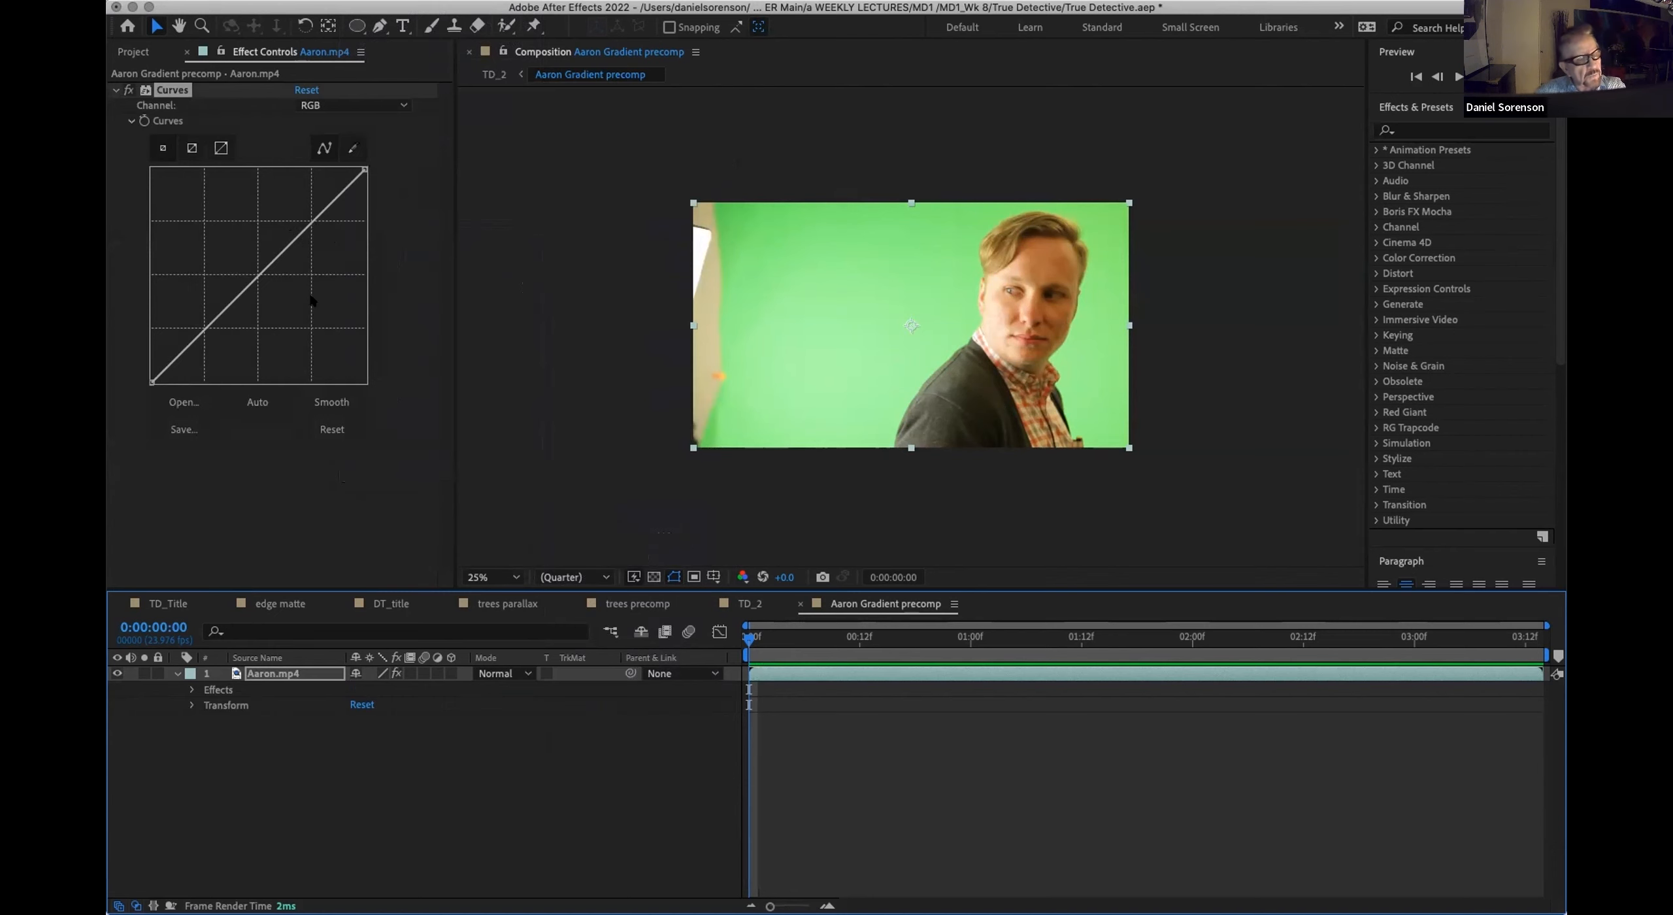
left_click(400, 785)
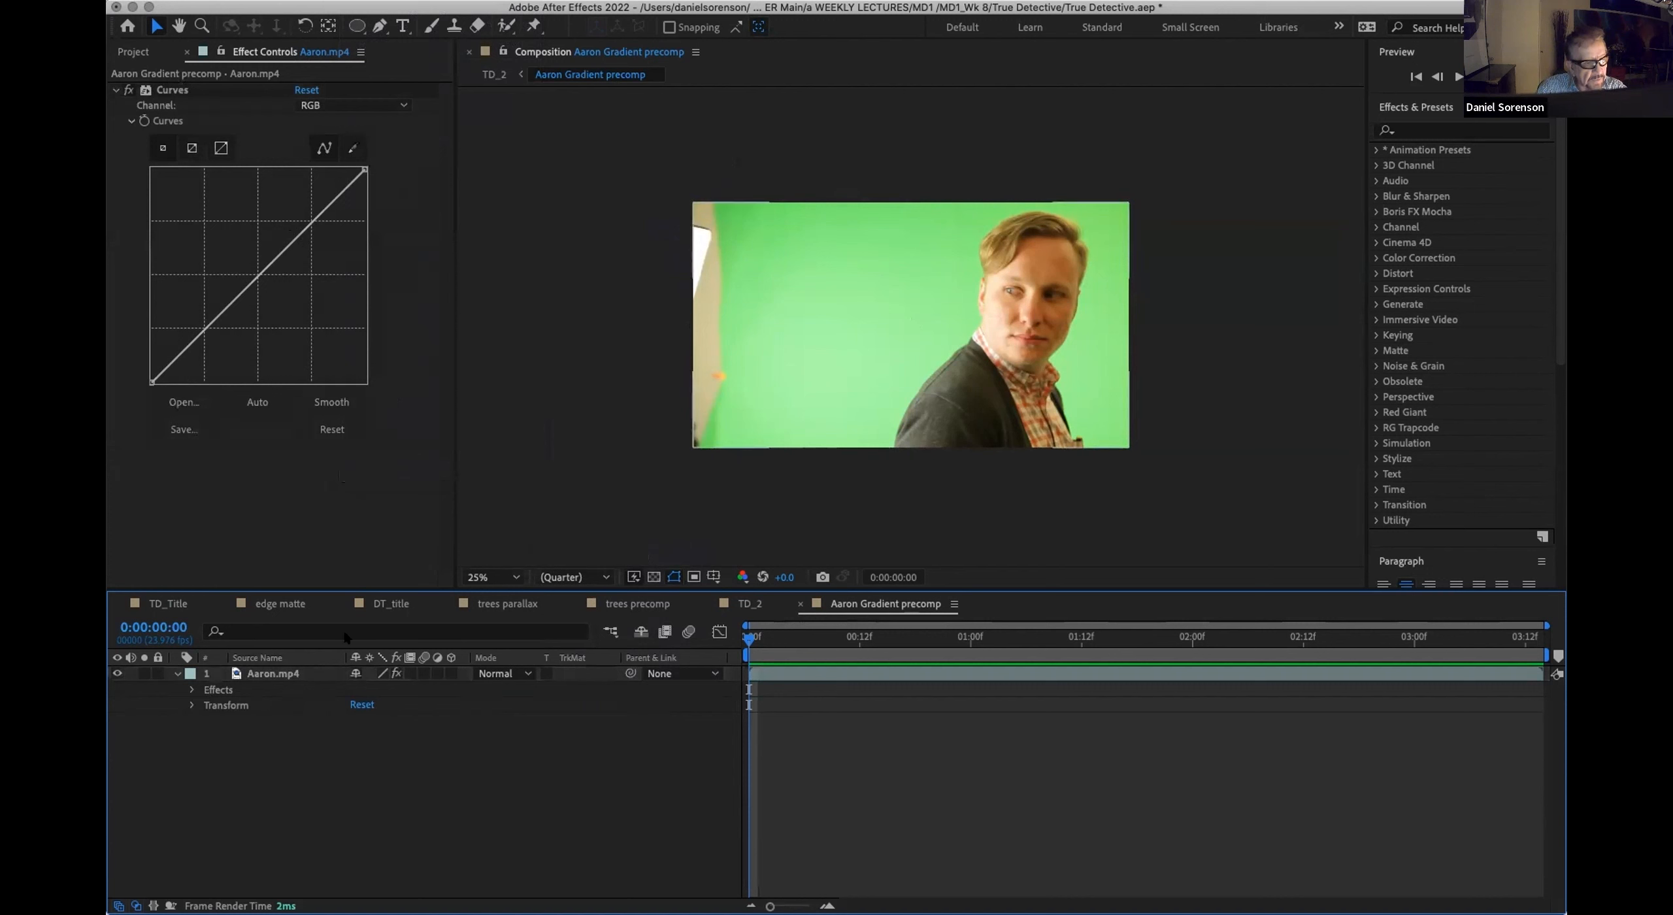
Step: Return to TD_2 and undo the recent changes back to before the Aaron Gradient layer was pre-composed
left_click(749, 603)
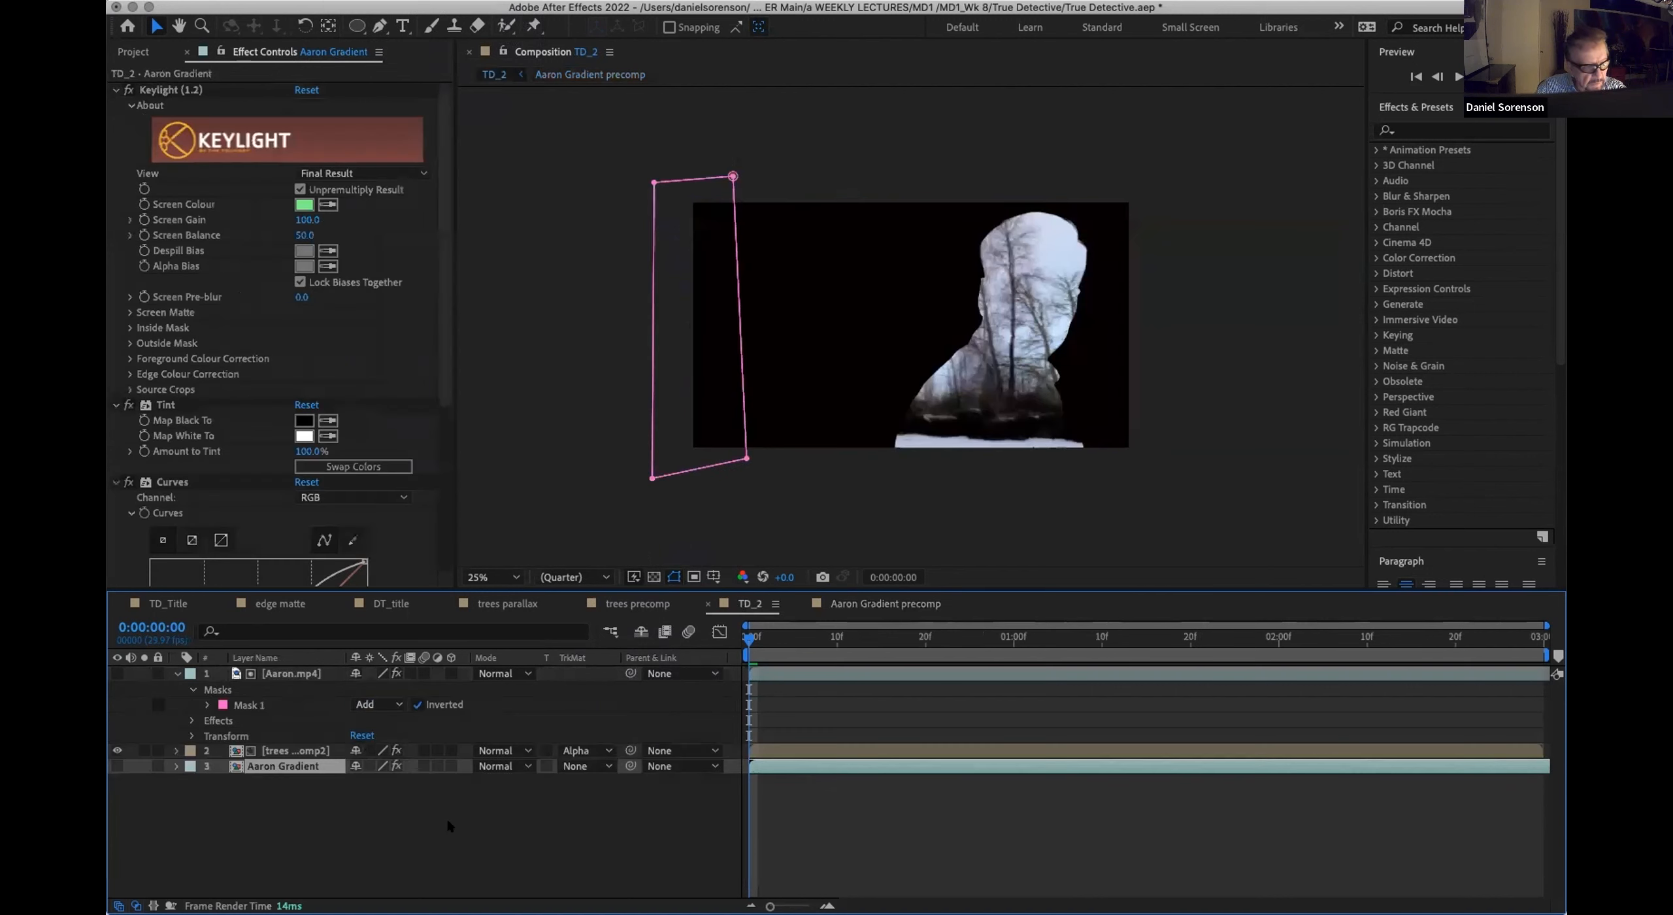
key("super+z")
key("super+z")
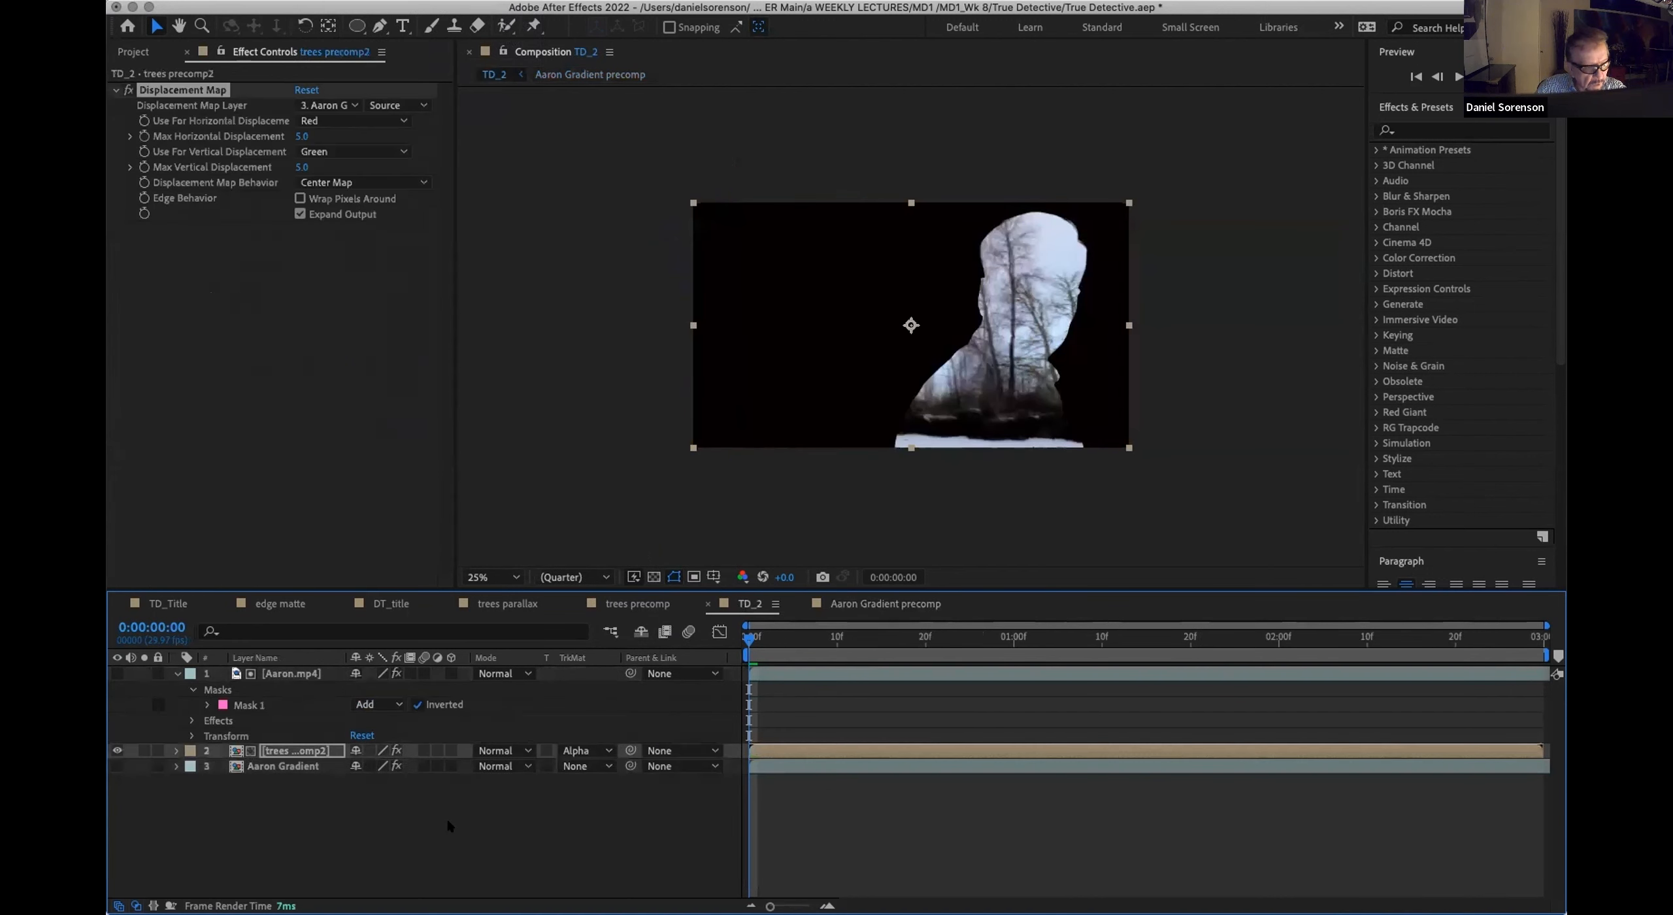
key("super+shift+z")
key("super+shift+z")
key("super+z")
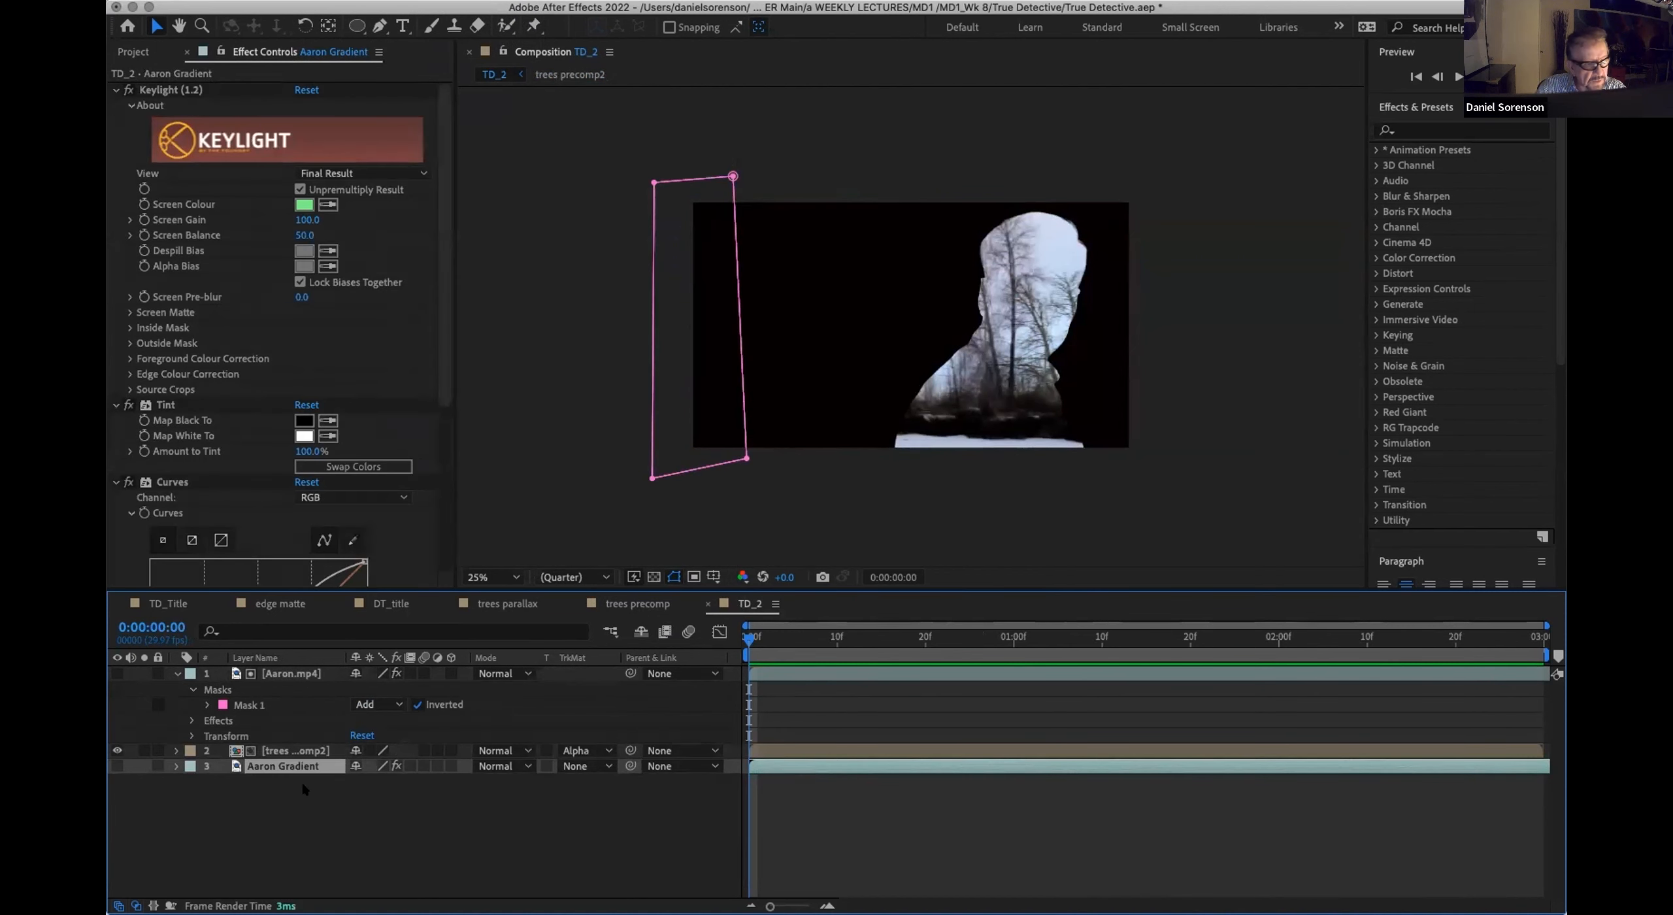
Step: Pre-compose the Aaron Gradient layer as Aaron Gradient preceomp, moving all attributes into the new composition
key("super+shift+c")
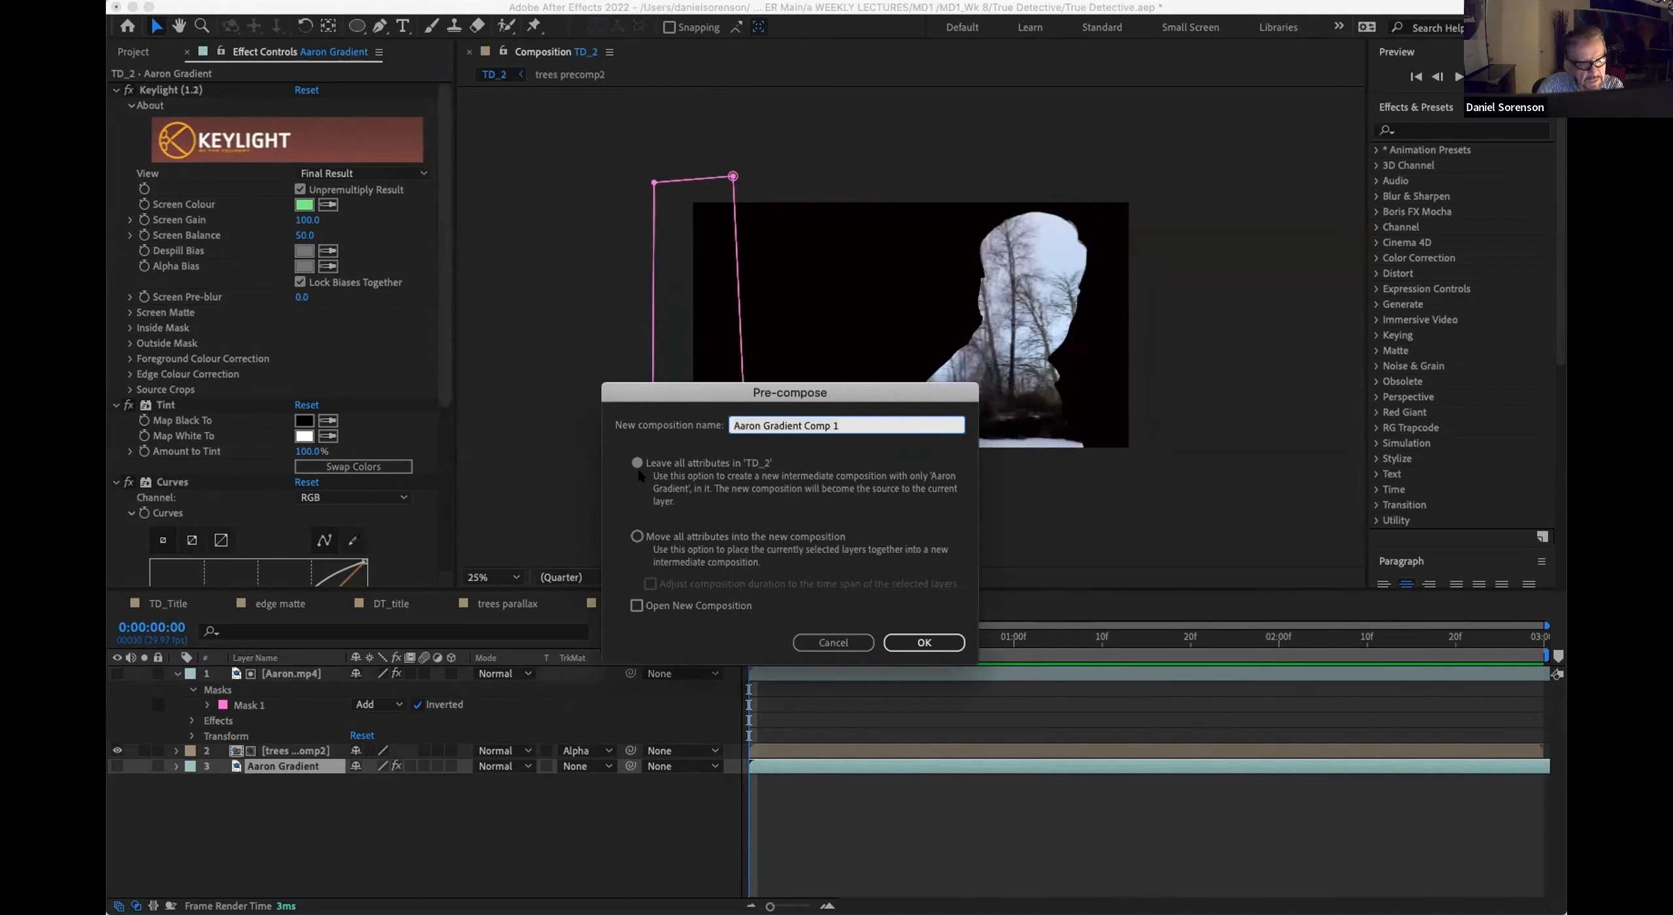
left_click(636, 535)
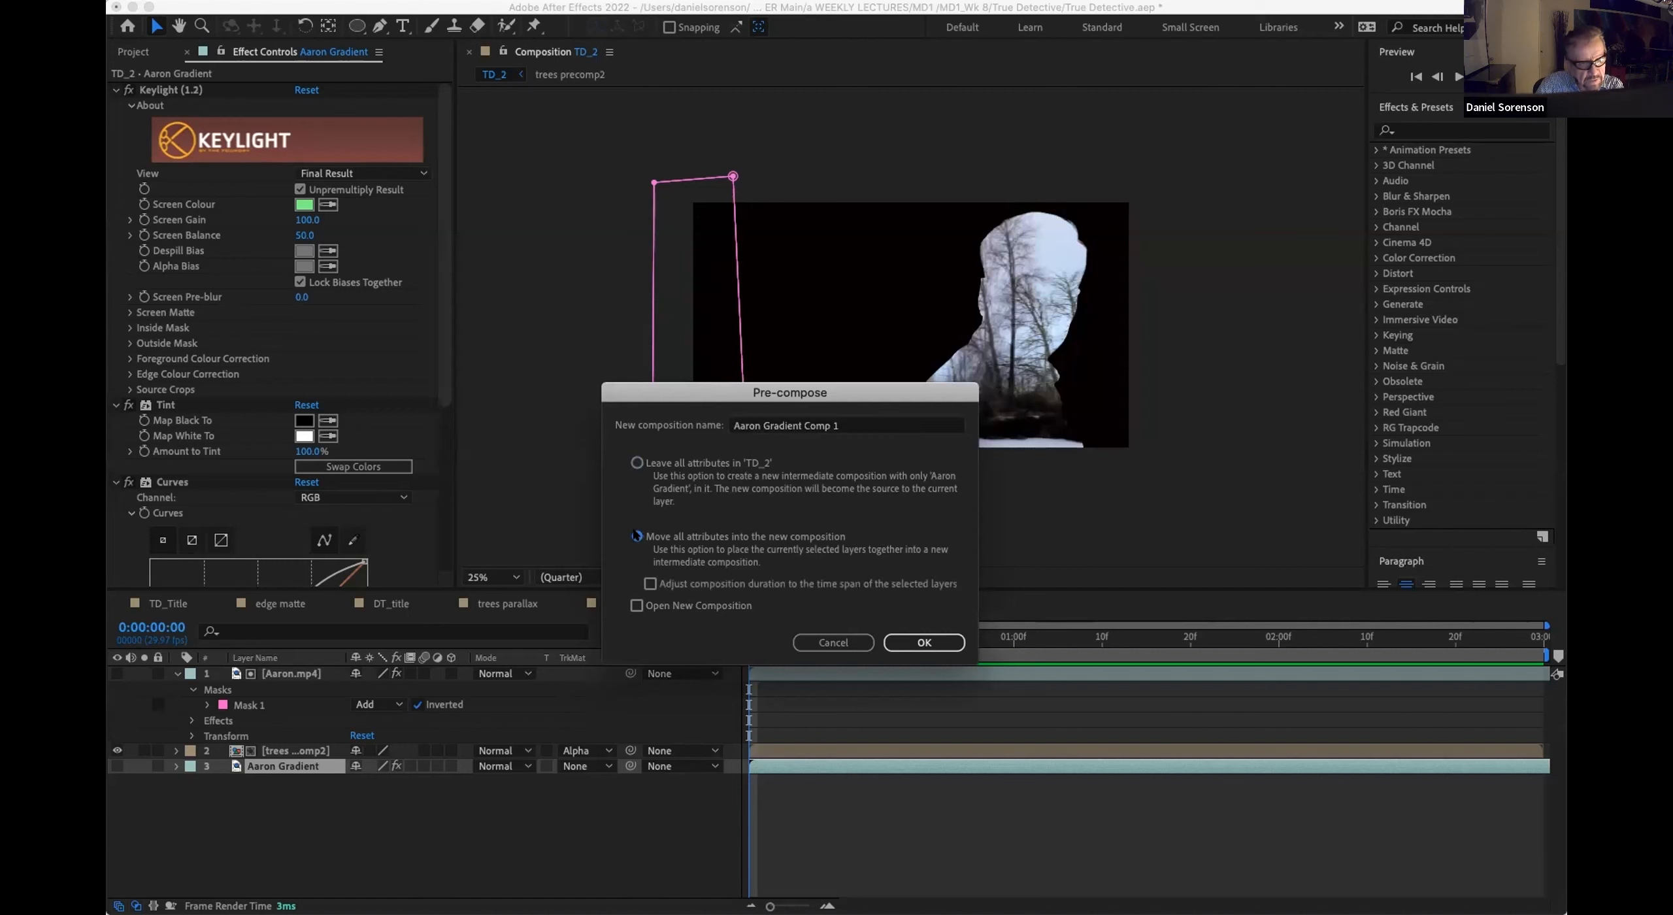
left_click(842, 426)
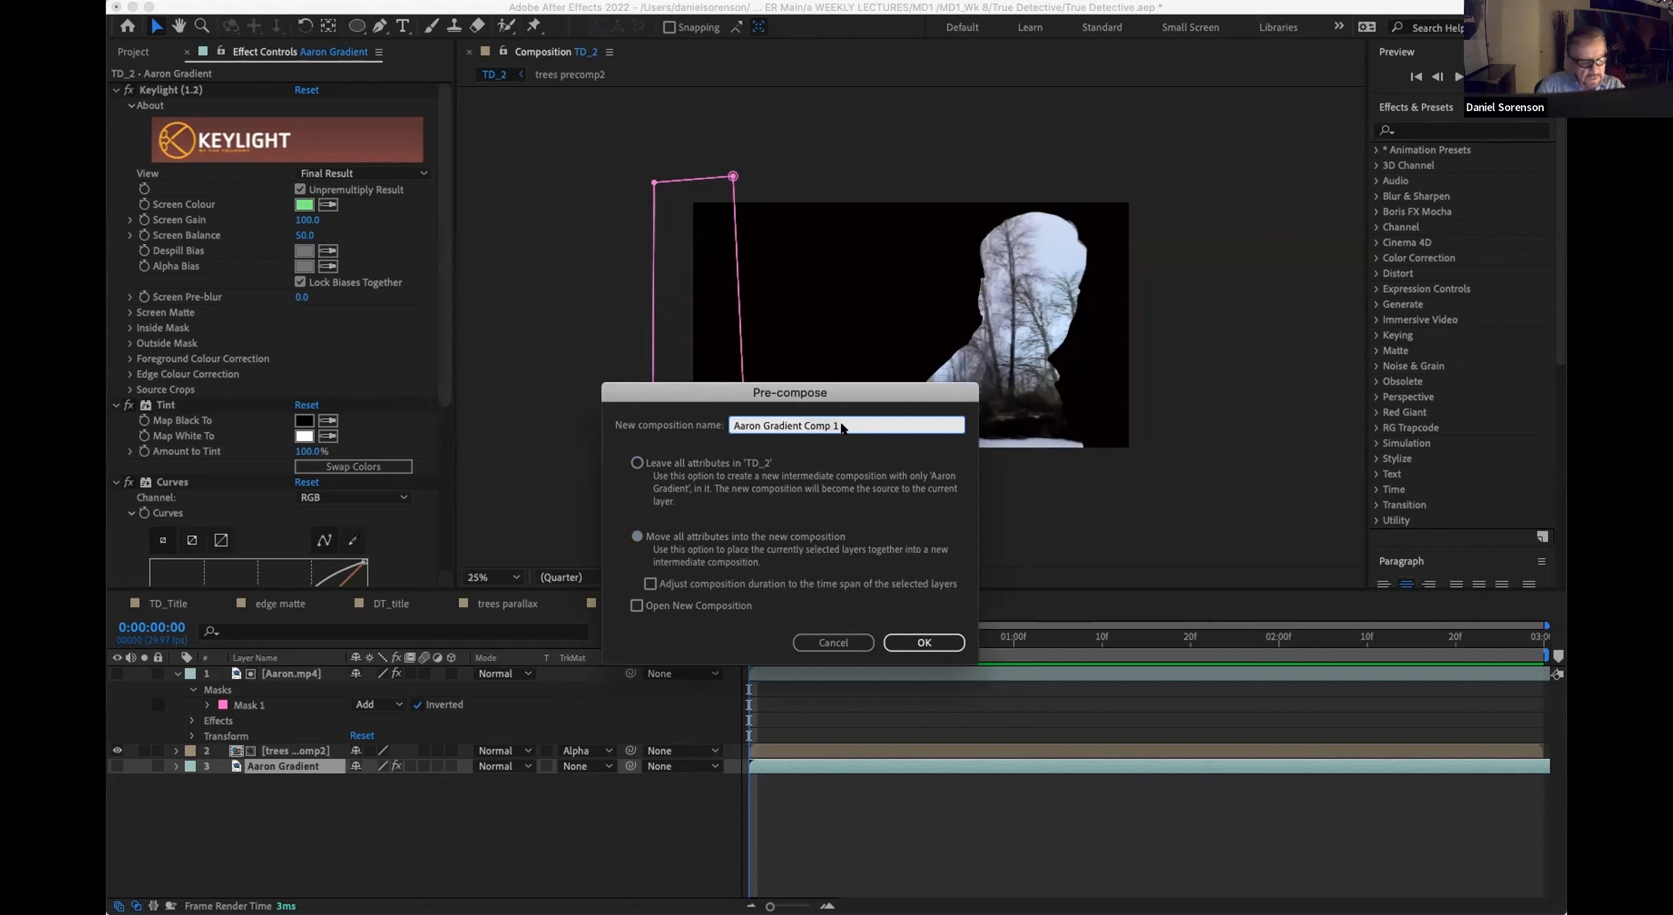
key("BackSpace")
key("BackSpace")
key("BackSpace")
key("BackSpace")
key("BackSpace")
key("BackSpace")
type("pre")
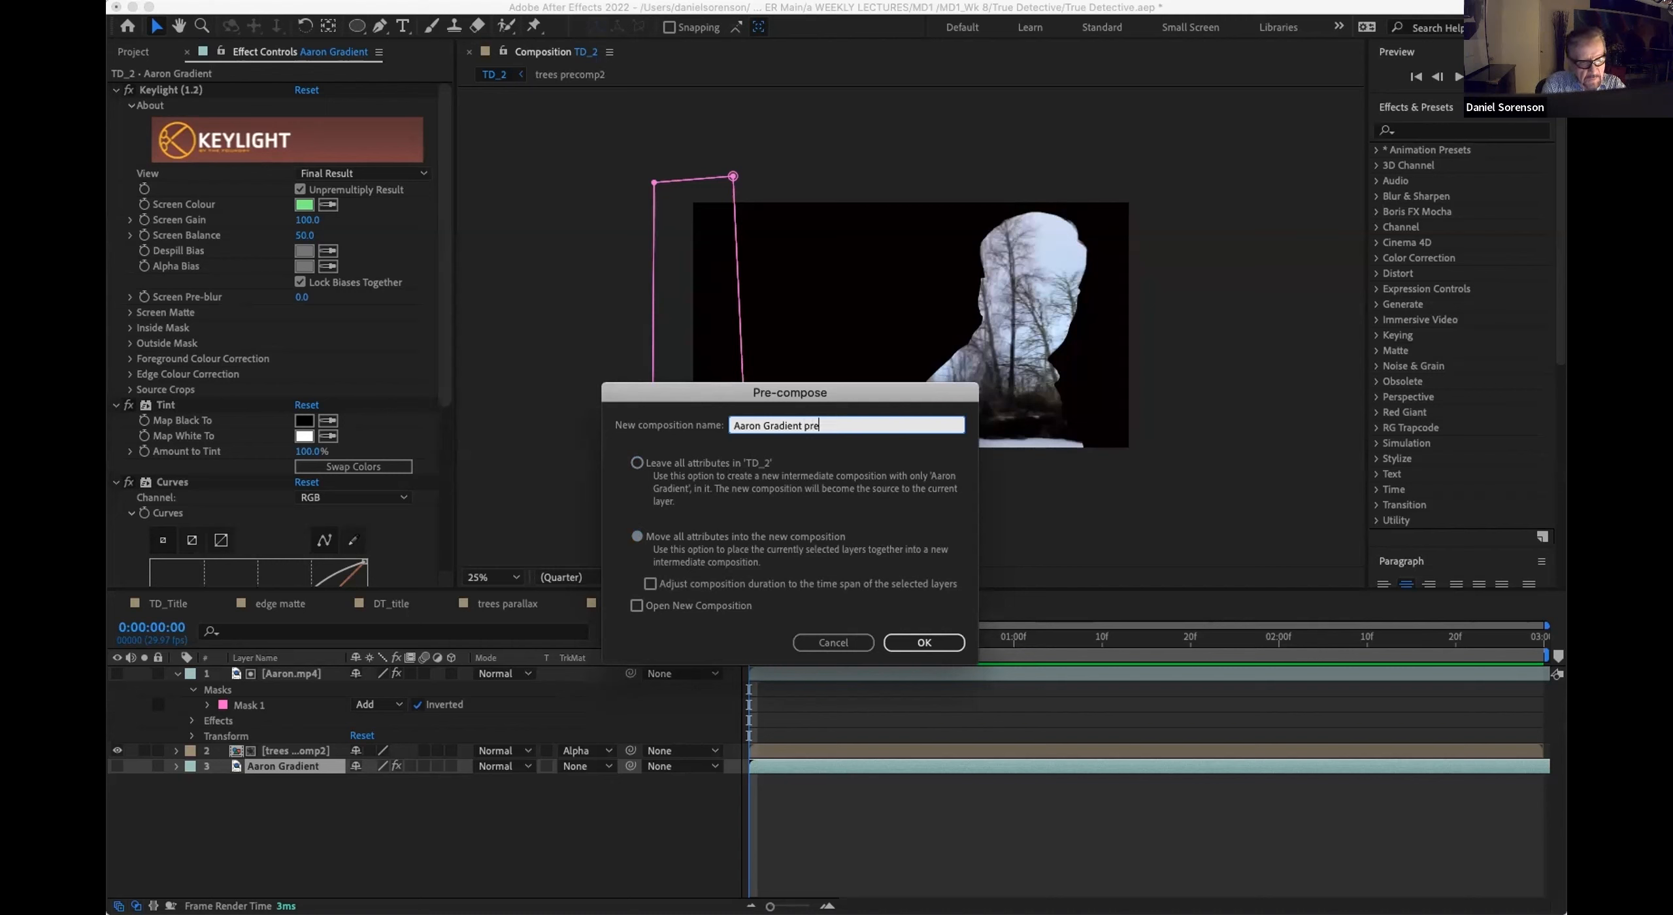
type("ceomp")
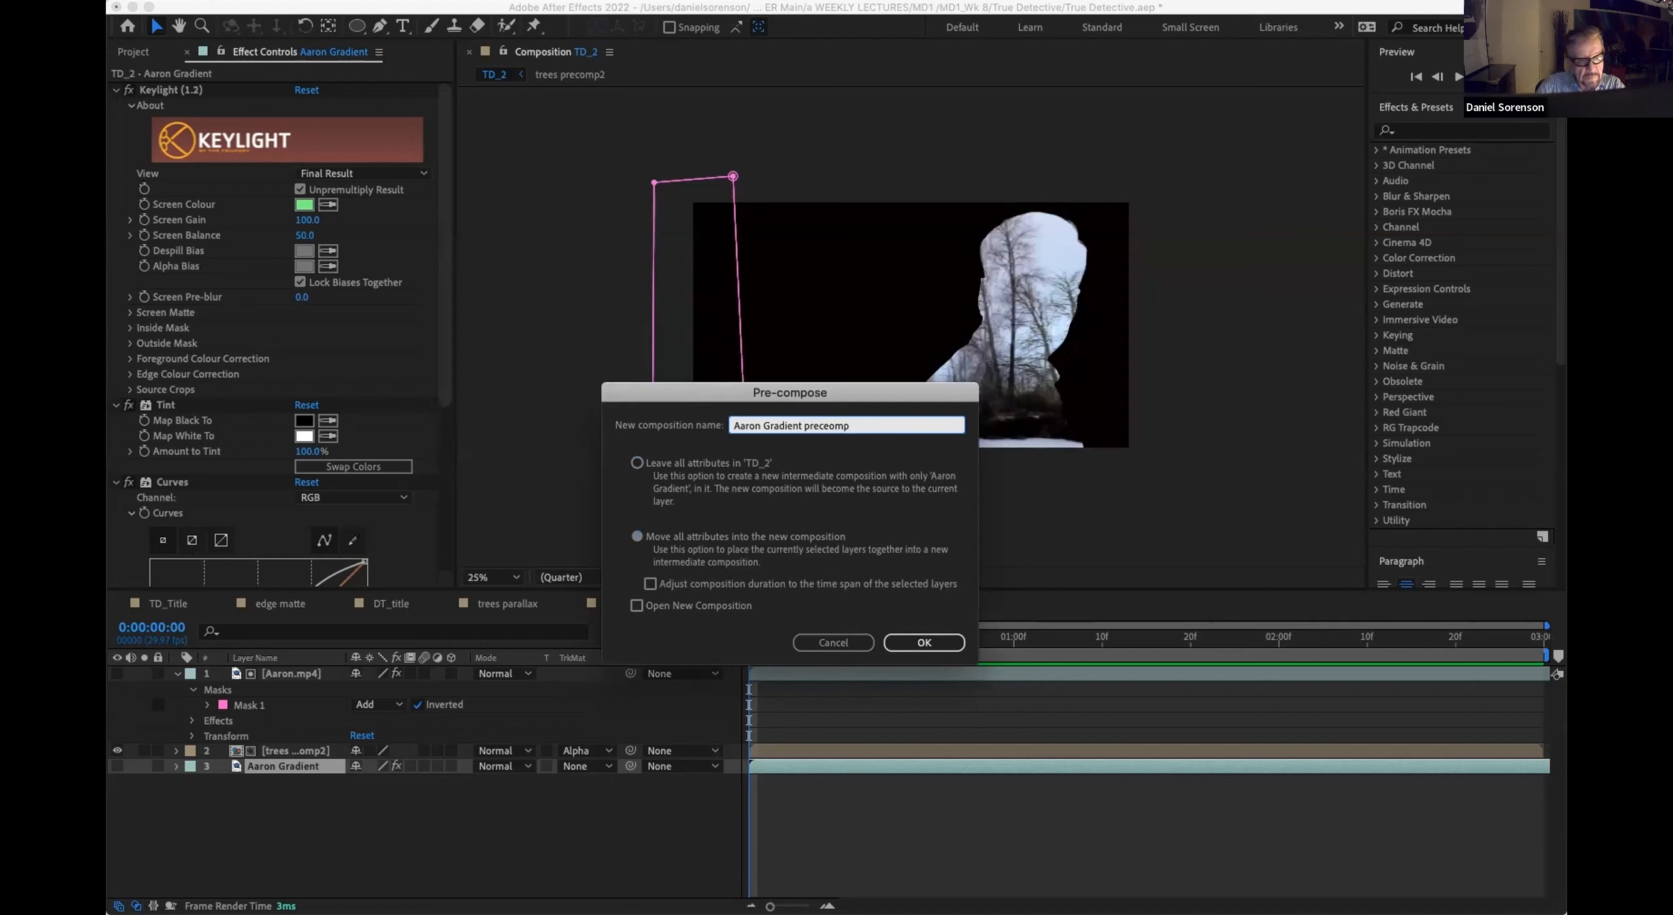
left_click(910, 642)
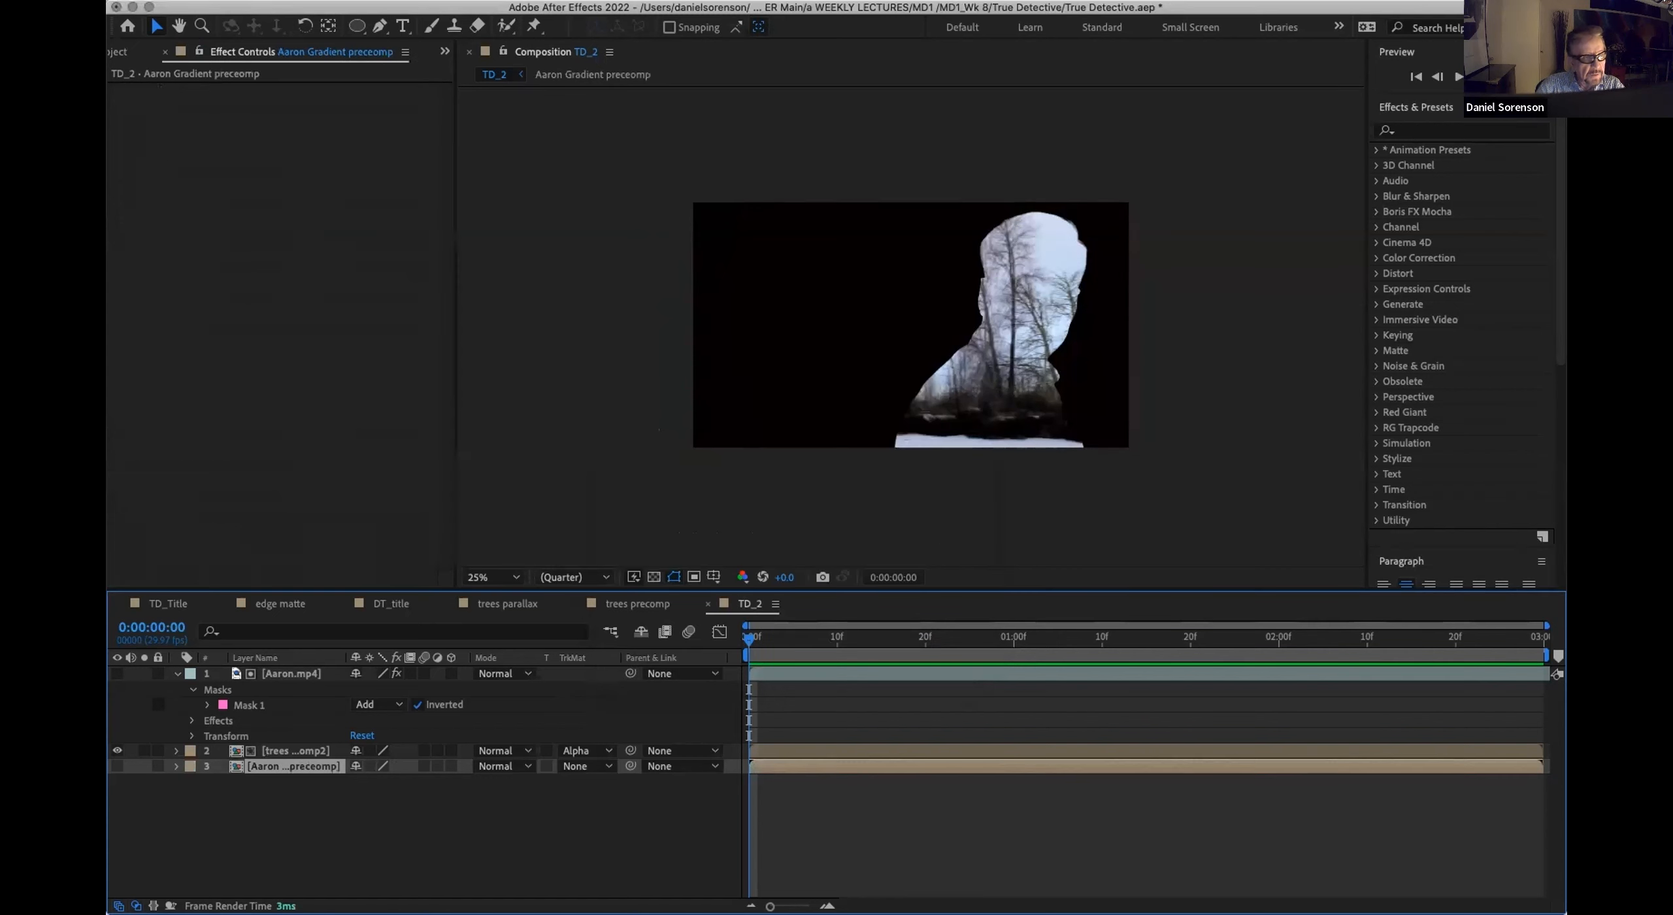
Step: Move the Aaron Gradient preceomp composition into the 01_Precomps folder and deselect its layer in TD_2
left_click(117, 52)
left_click_drag(168, 230, 219, 319)
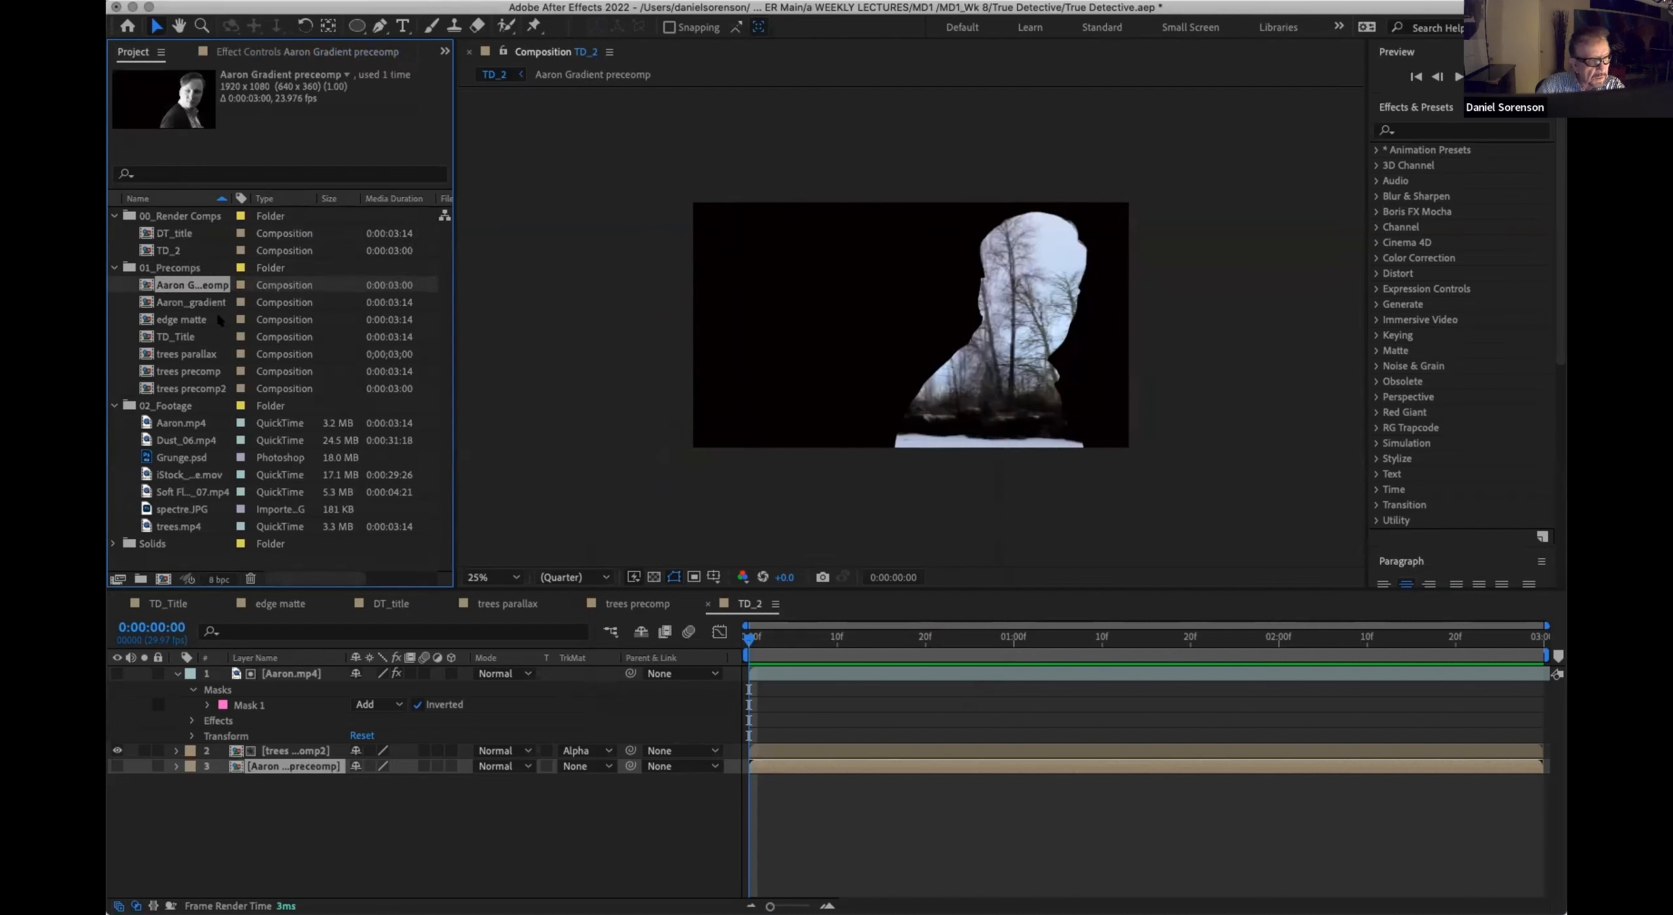
left_click(299, 801)
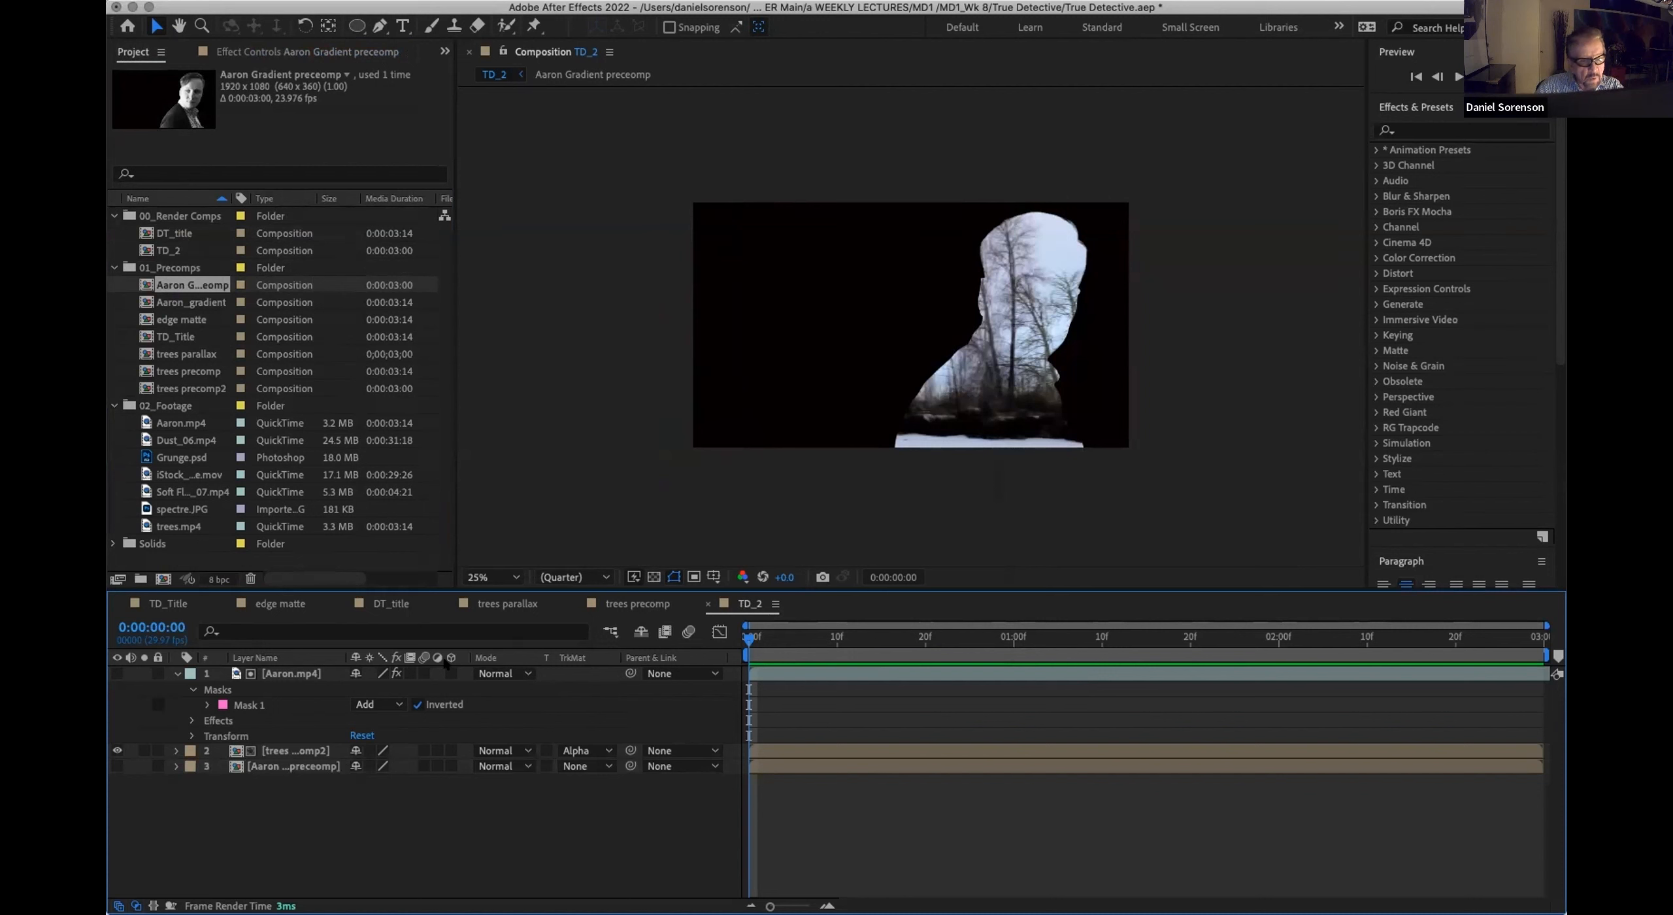
Step: Keep the effects of the Aaron Gradient layer inside its precomp displayed while viewing TD_2 at 0:00:00:14
double_click(248, 766)
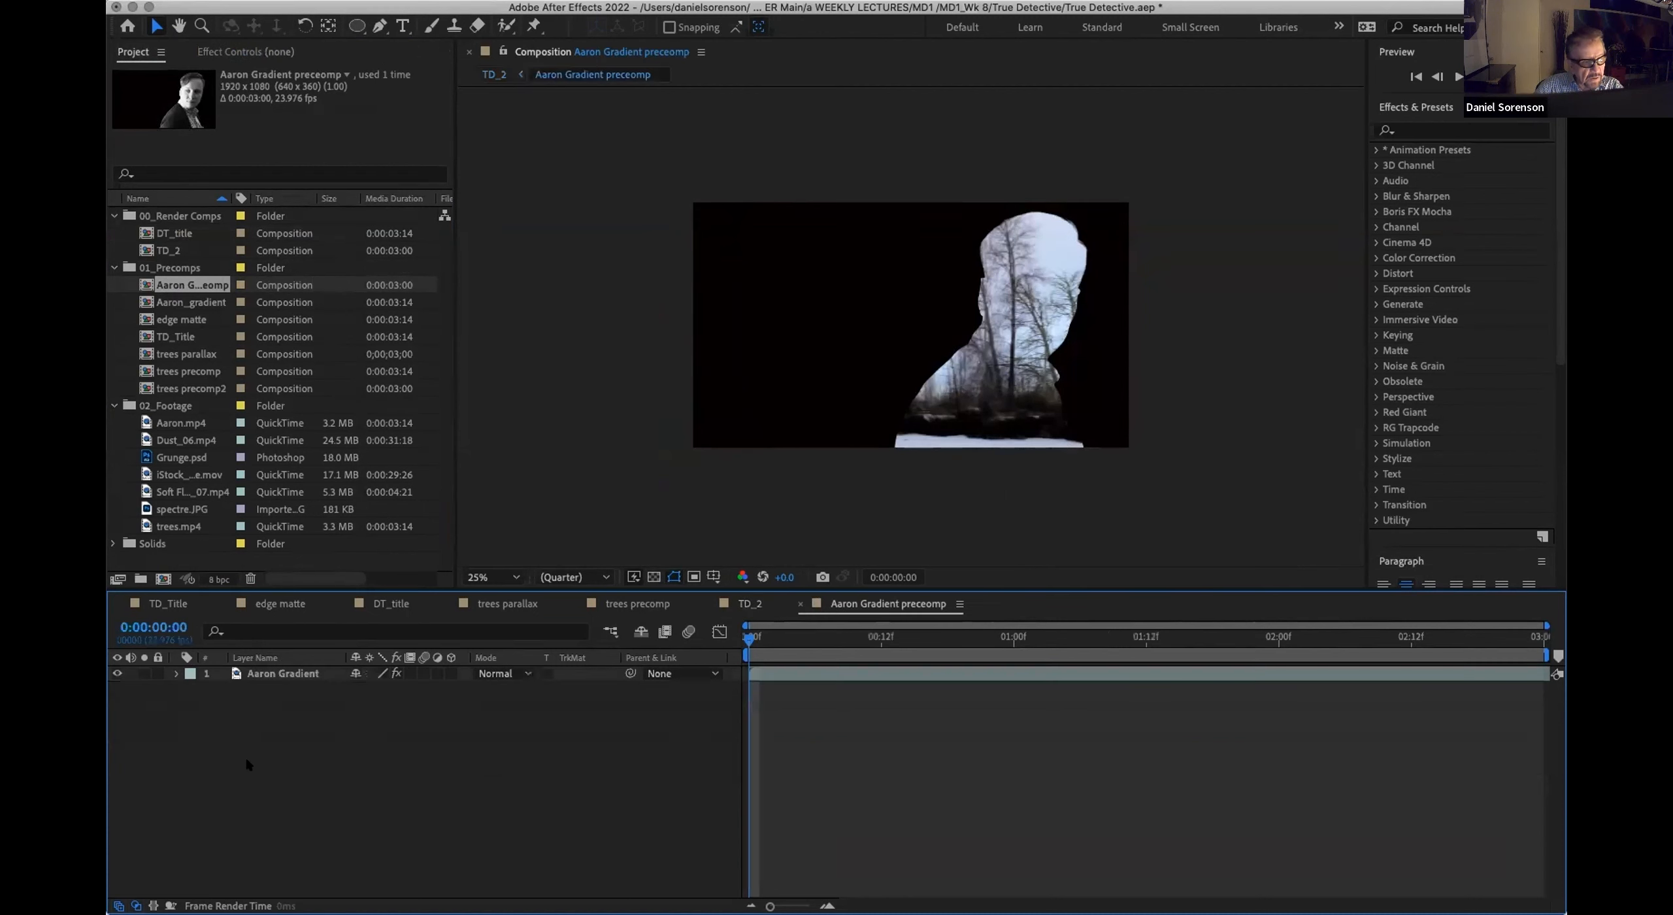
left_click(261, 673)
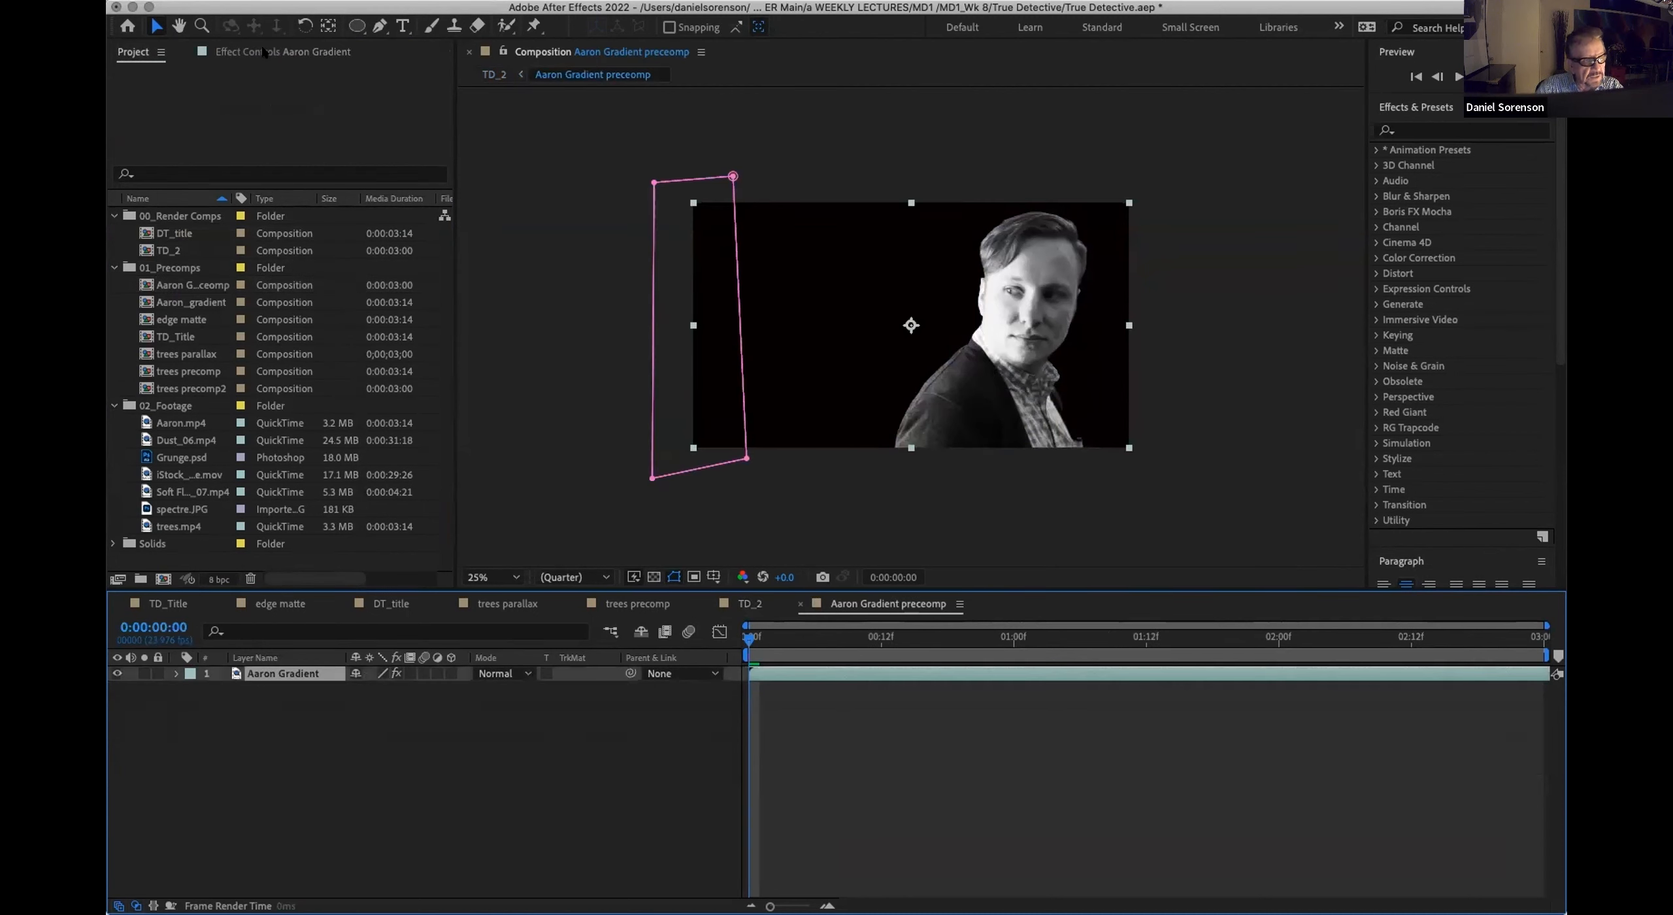
left_click(264, 52)
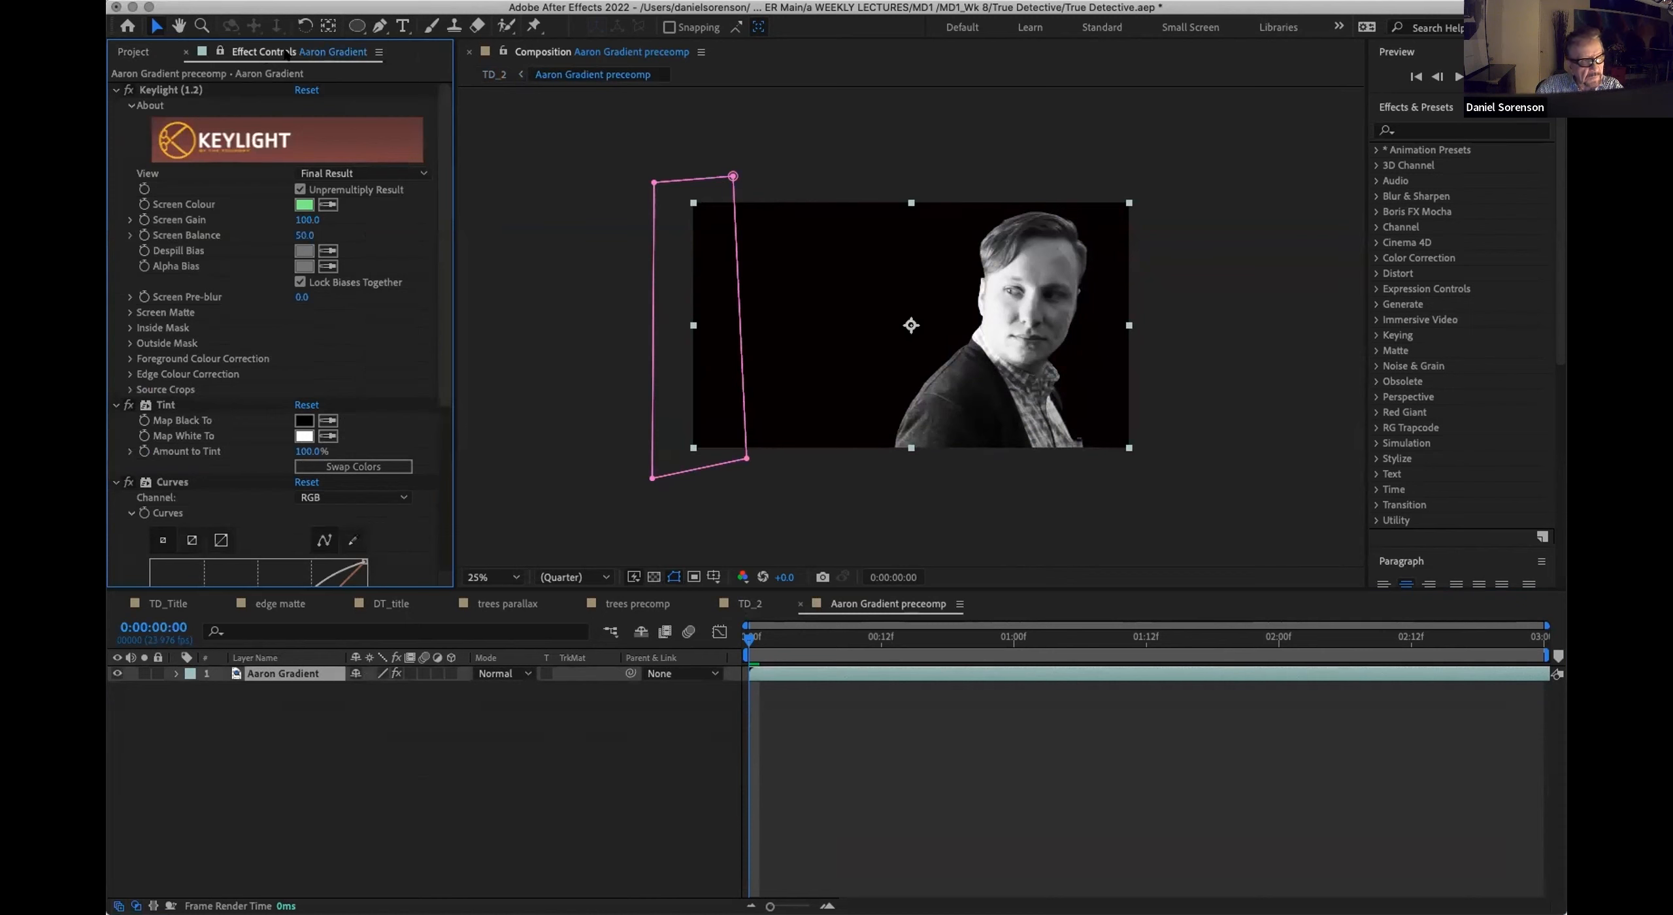
left_click(741, 603)
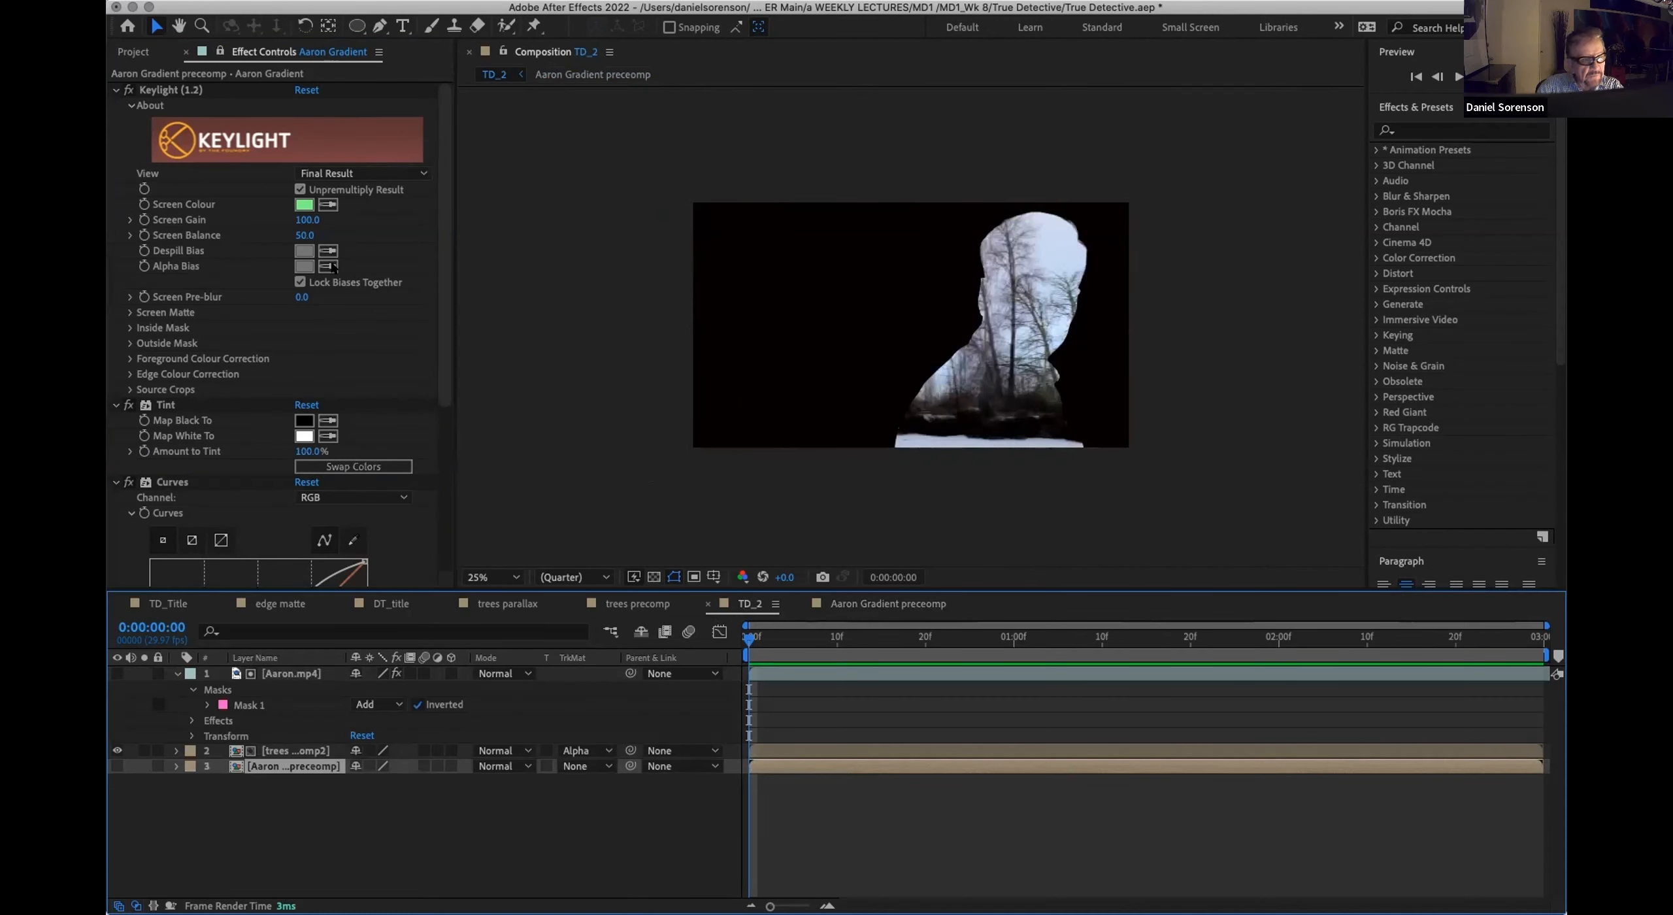
scroll(420, 497, "down", 5)
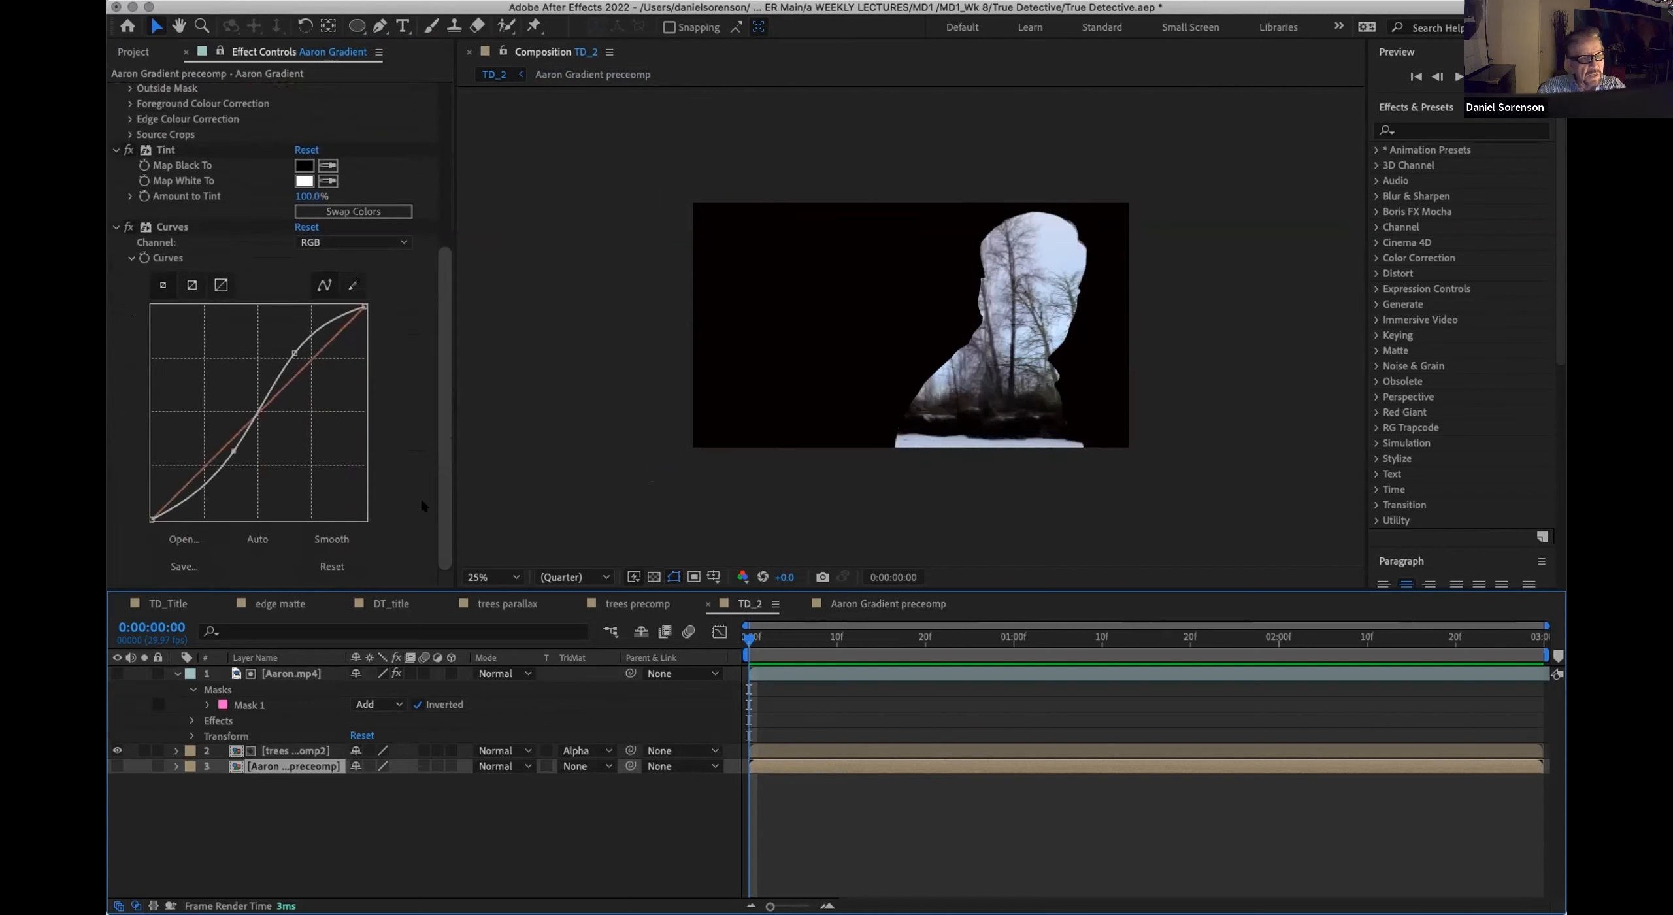
left_click_drag(748, 638, 873, 644)
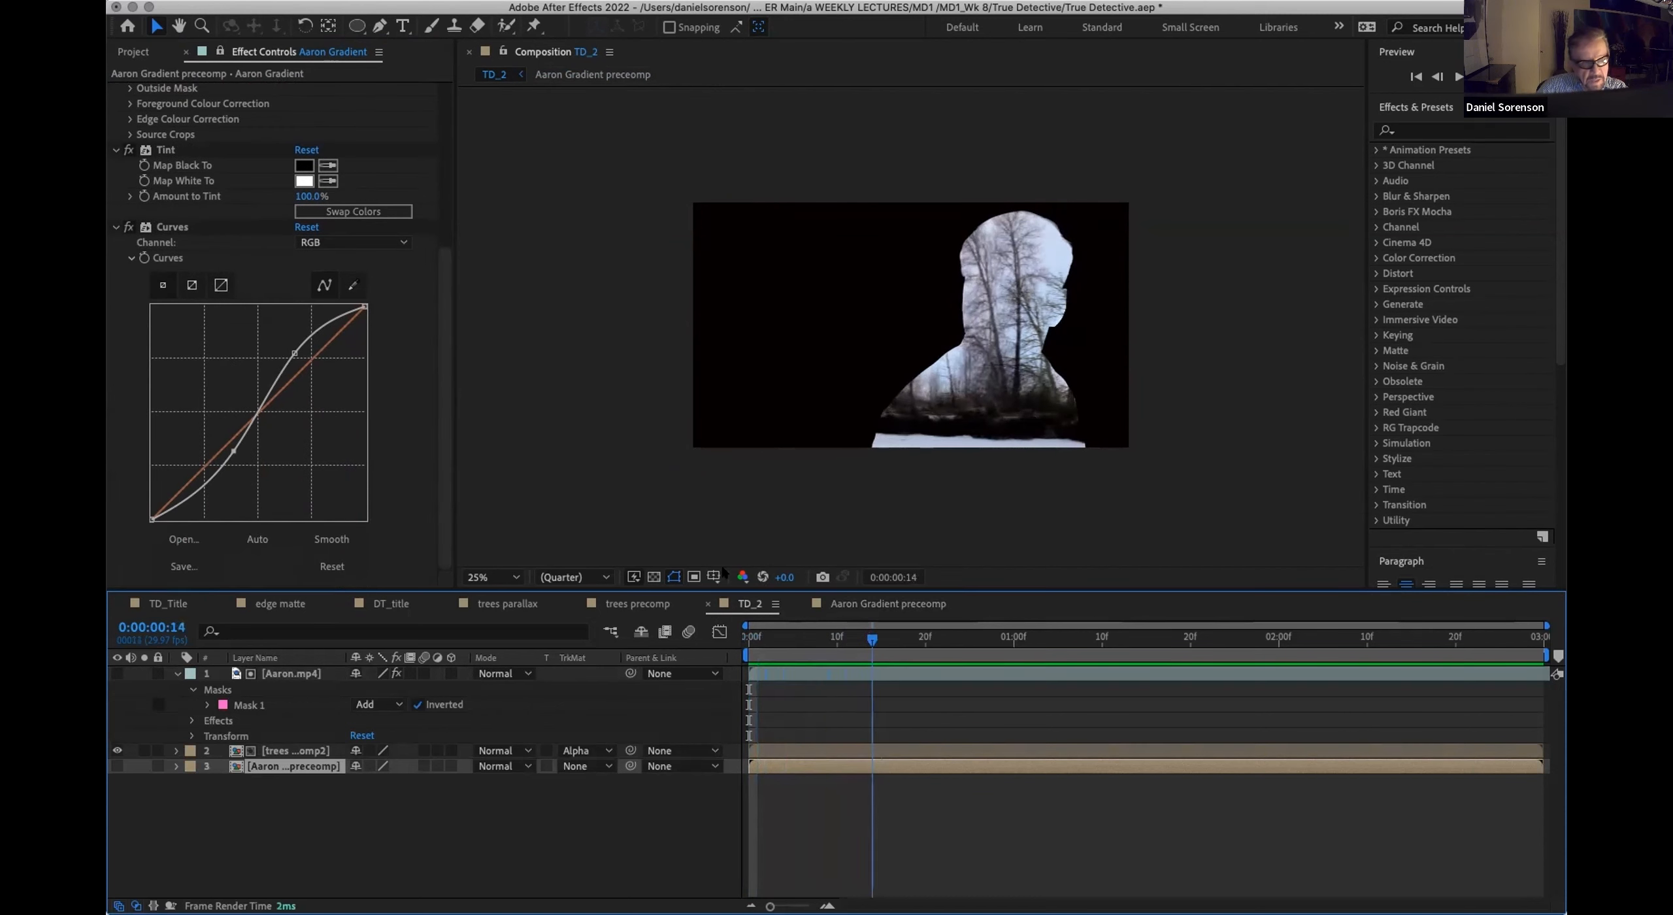
Step: Soften the S-shape of Aaron Gradient's RGB curve by moving its upper and lower points toward the center, scrubbing TD_2 to check
left_click(290, 347)
left_click_drag(289, 347, 288, 355)
mouse_move(232, 441)
left_mouse_down()
mouse_move(247, 487)
mouse_move(239, 445)
left_mouse_up()
left_click_drag(288, 355, 279, 372)
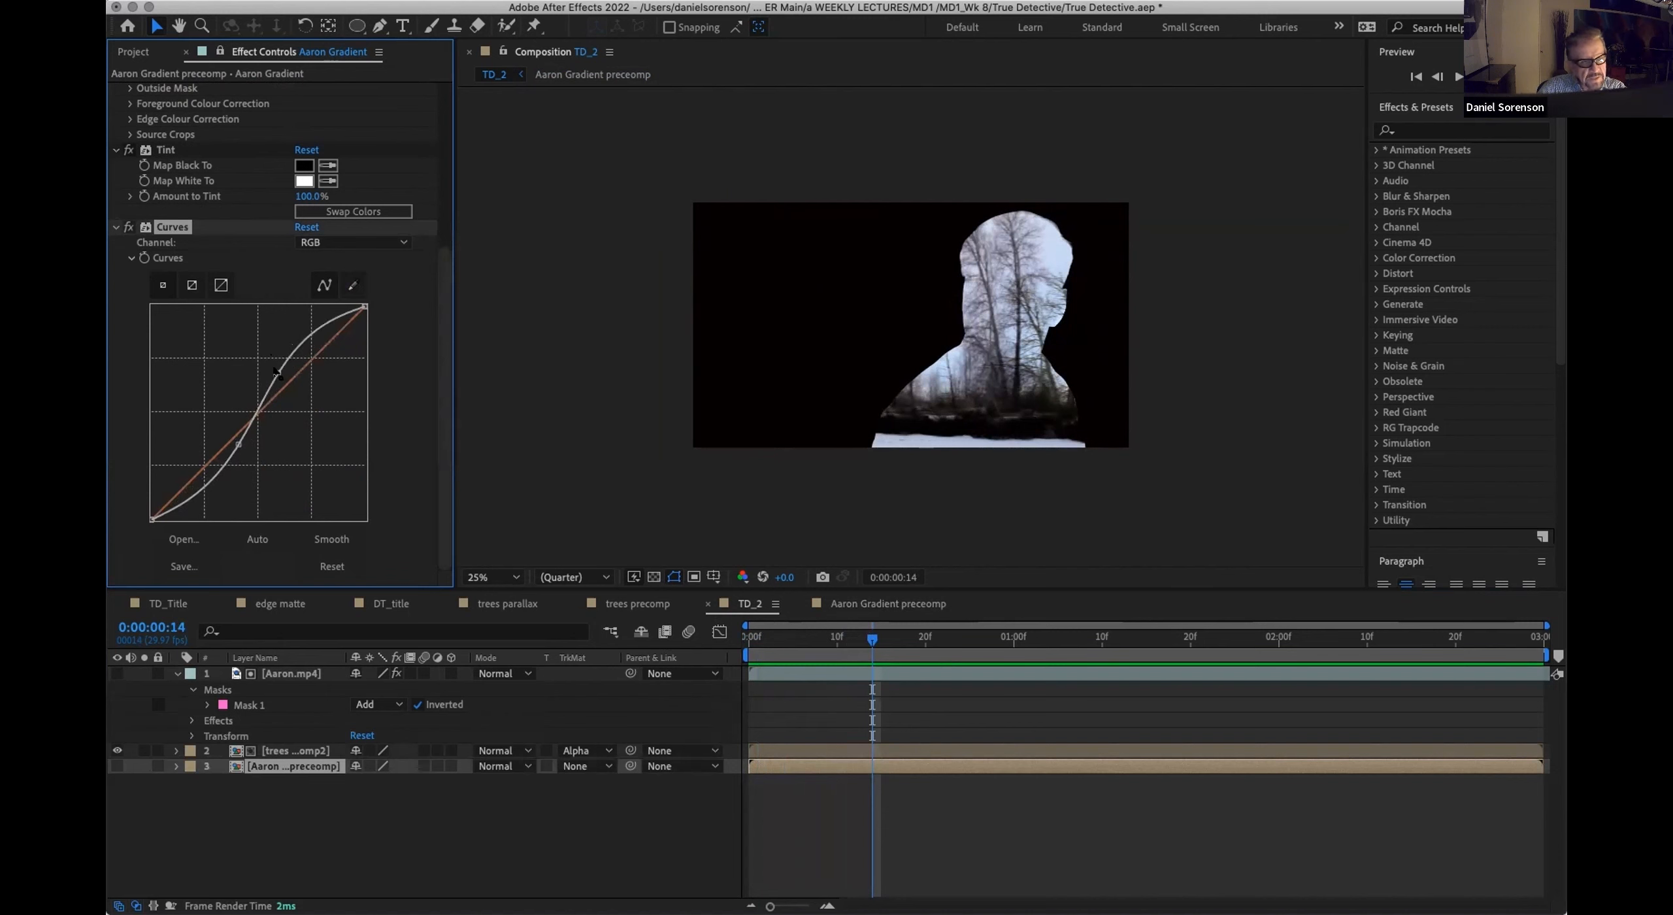
left_click_drag(784, 642, 880, 638)
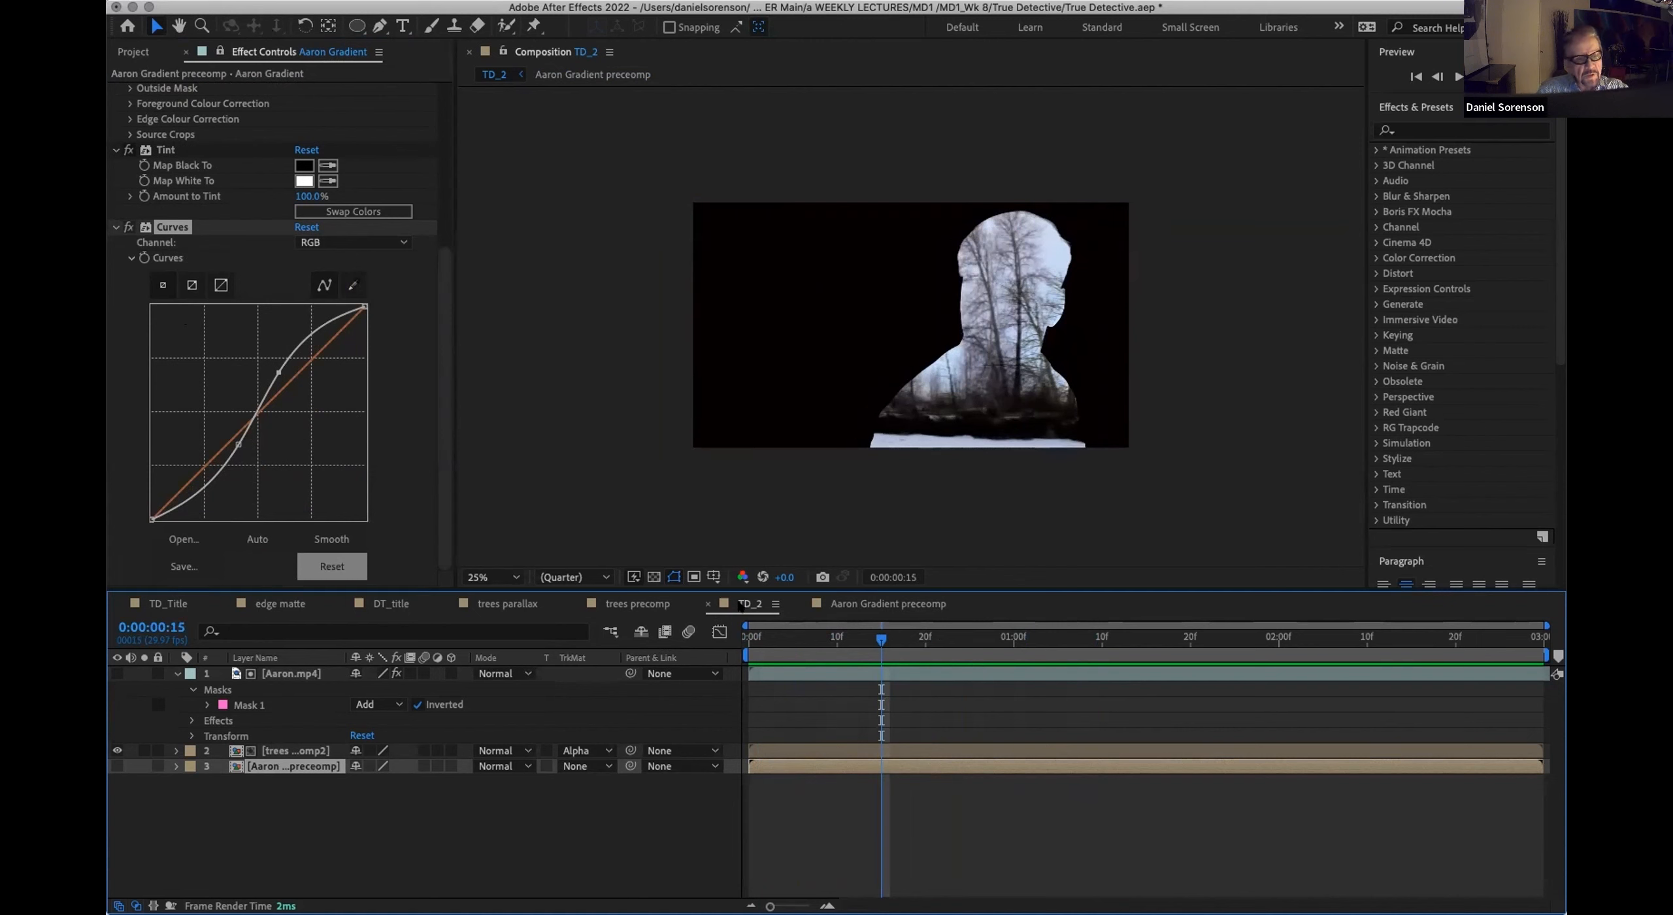
mouse_move(881, 638)
left_mouse_down()
mouse_move(980, 638)
mouse_move(854, 638)
left_mouse_up()
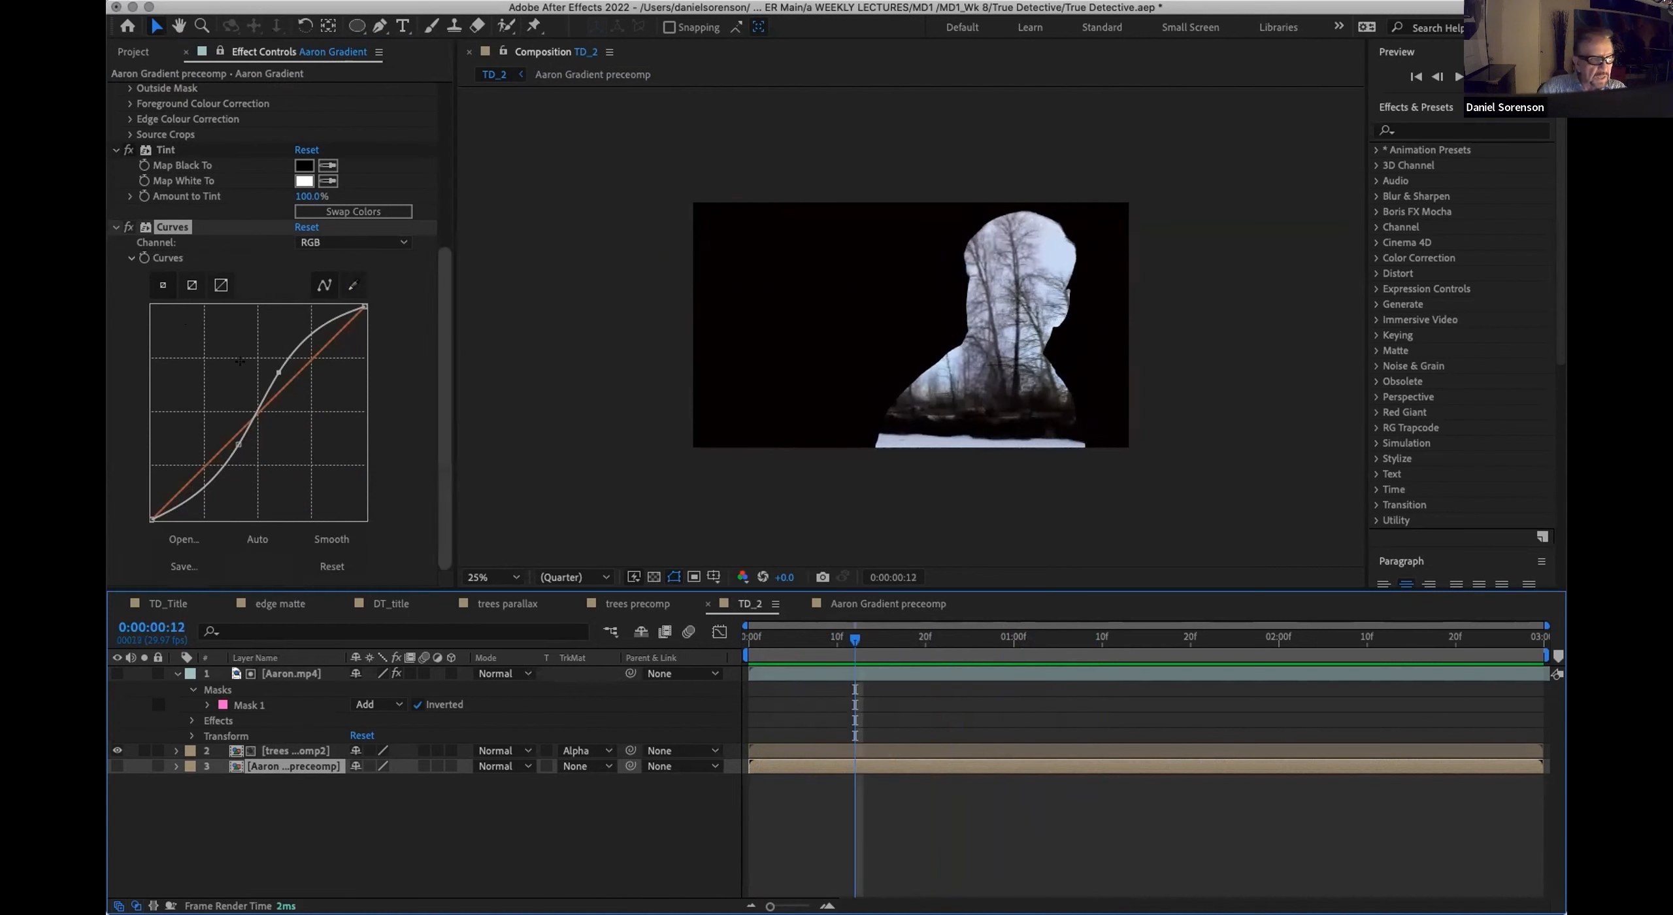
left_click_drag(279, 371, 275, 376)
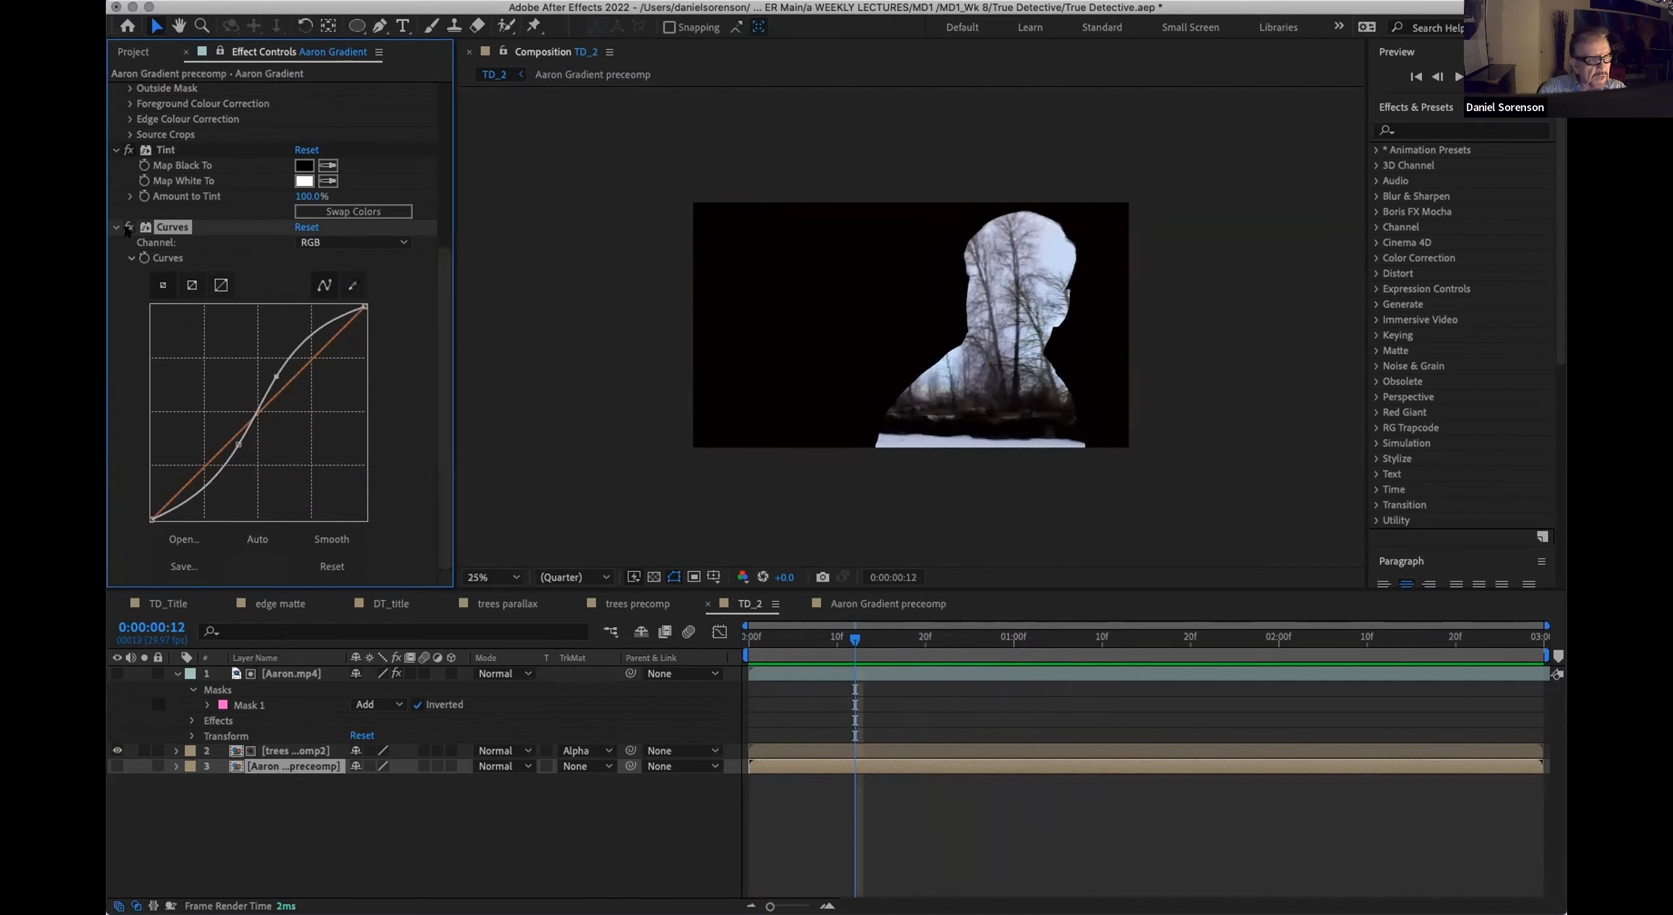
Step: Turn off the Curves effect on the Aaron Gradient layer and add a Levels effect
left_click(357, 1)
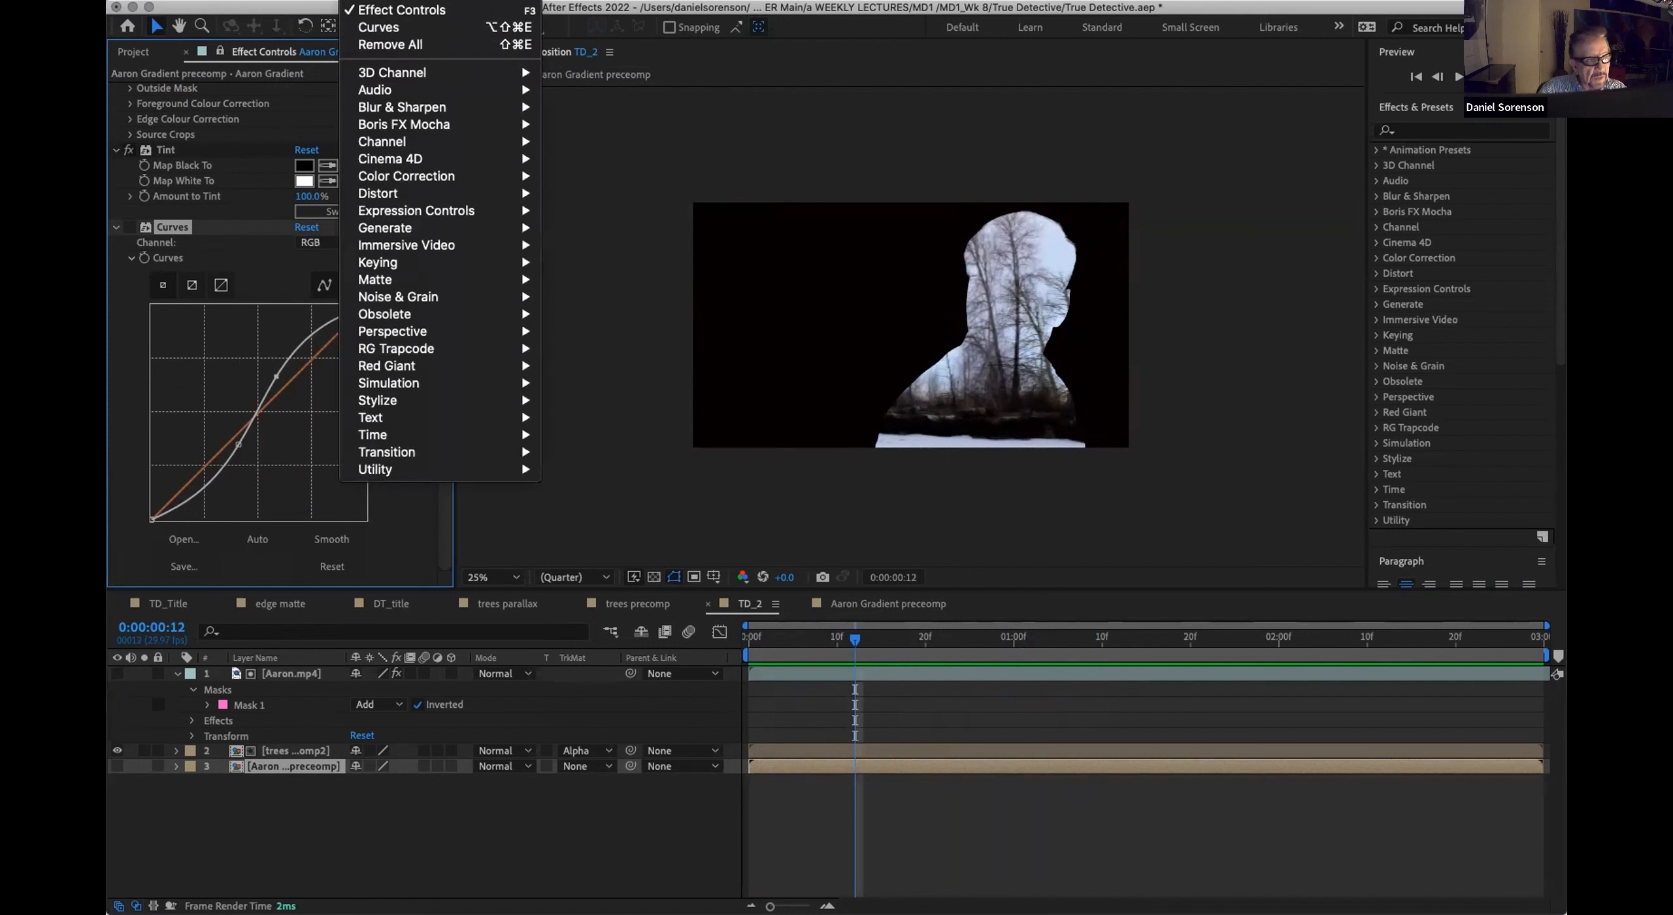
mouse_move(376, 175)
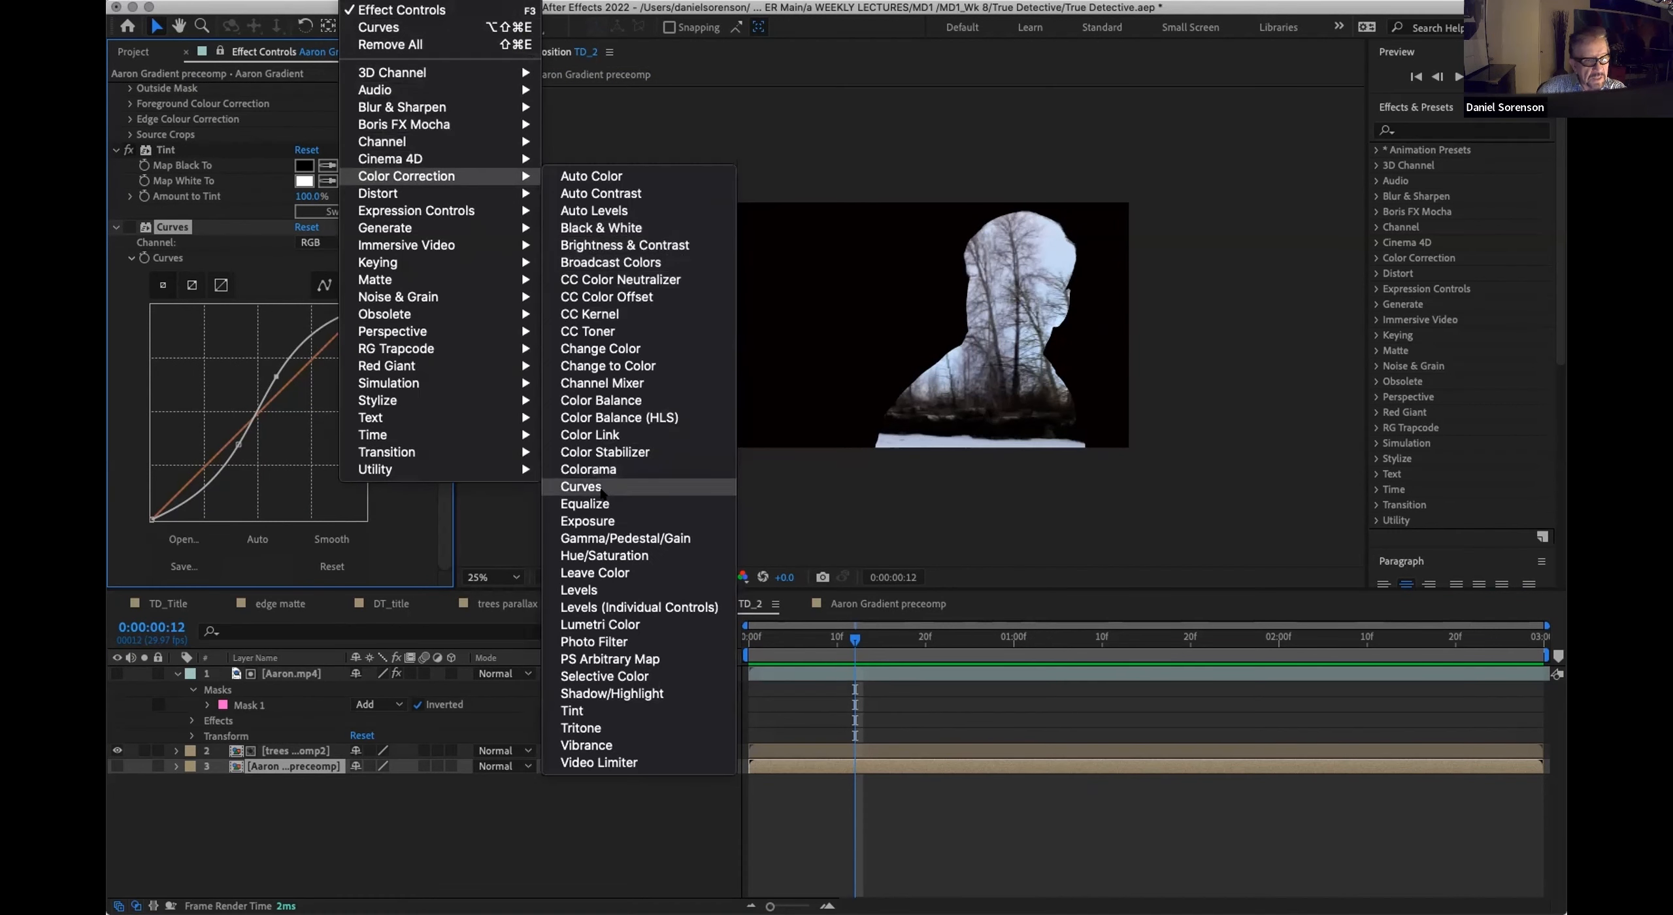
left_click(578, 590)
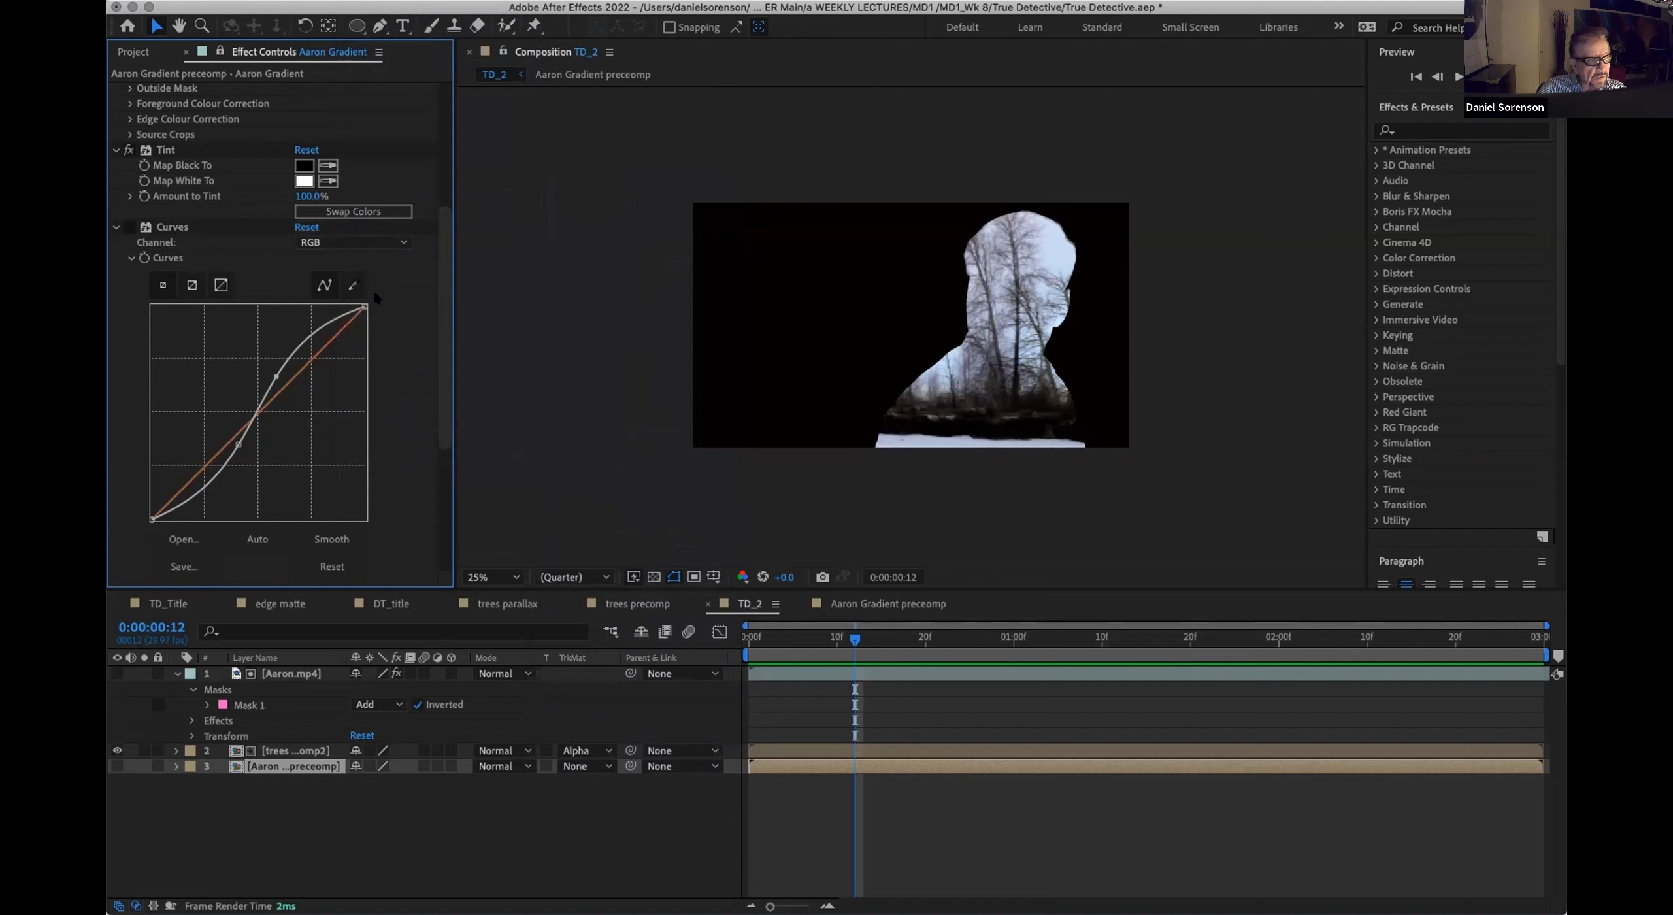
scroll(392, 405, "down", 5)
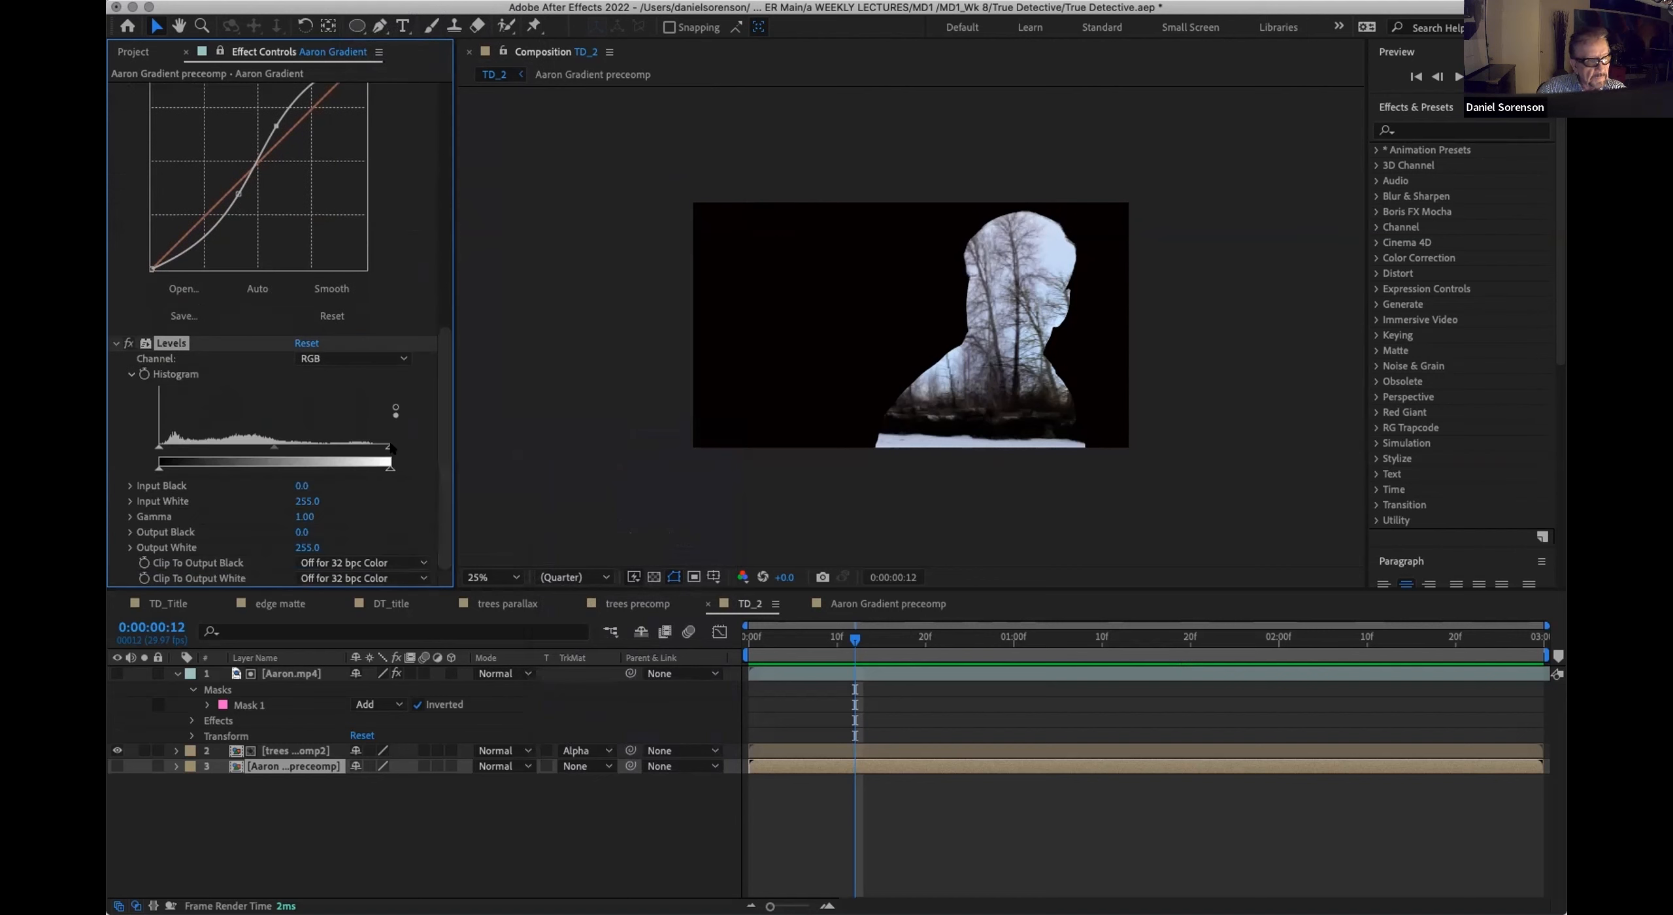
Step: Adjust Levels to about 44 input black, 203 input white and 1.25 gamma, scrubbing TD_2 and returning to its start
left_click_drag(376, 445, 339, 443)
left_click_drag(159, 447, 260, 447)
left_click_drag(763, 642, 1075, 637)
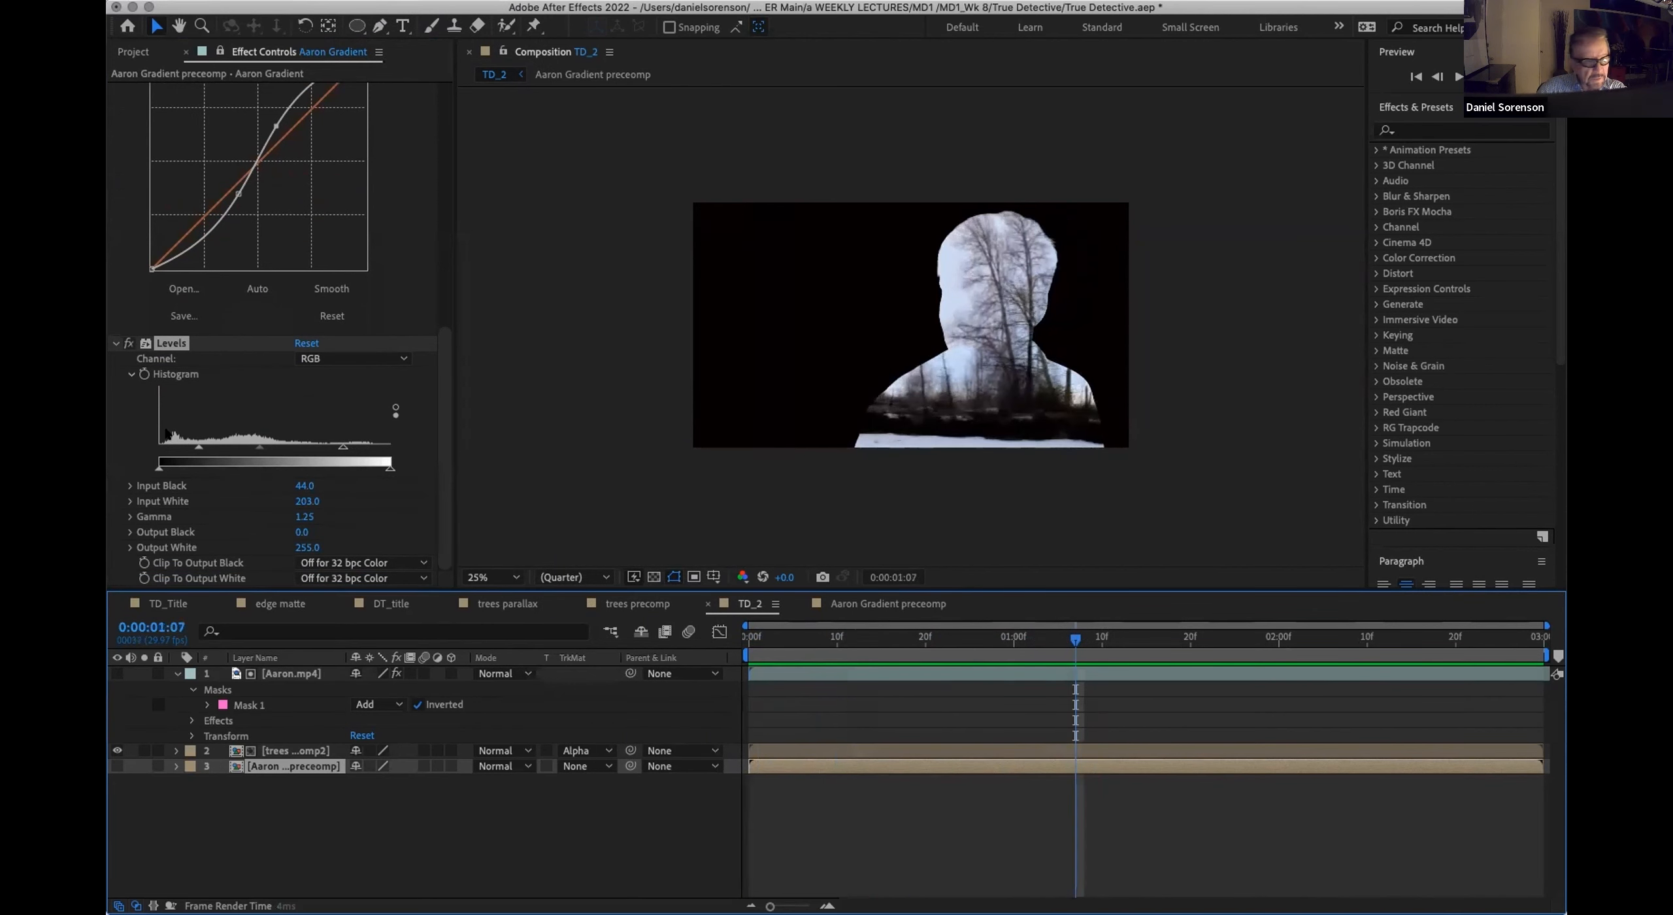
left_click(264, 446)
left_click_drag(196, 445, 204, 446)
left_click_drag(854, 636, 747, 643)
Step: Unlock the effects display so it follows the selection, and deselect the Aaron Gradient preceomp layer
left_click(216, 50)
left_click(218, 51)
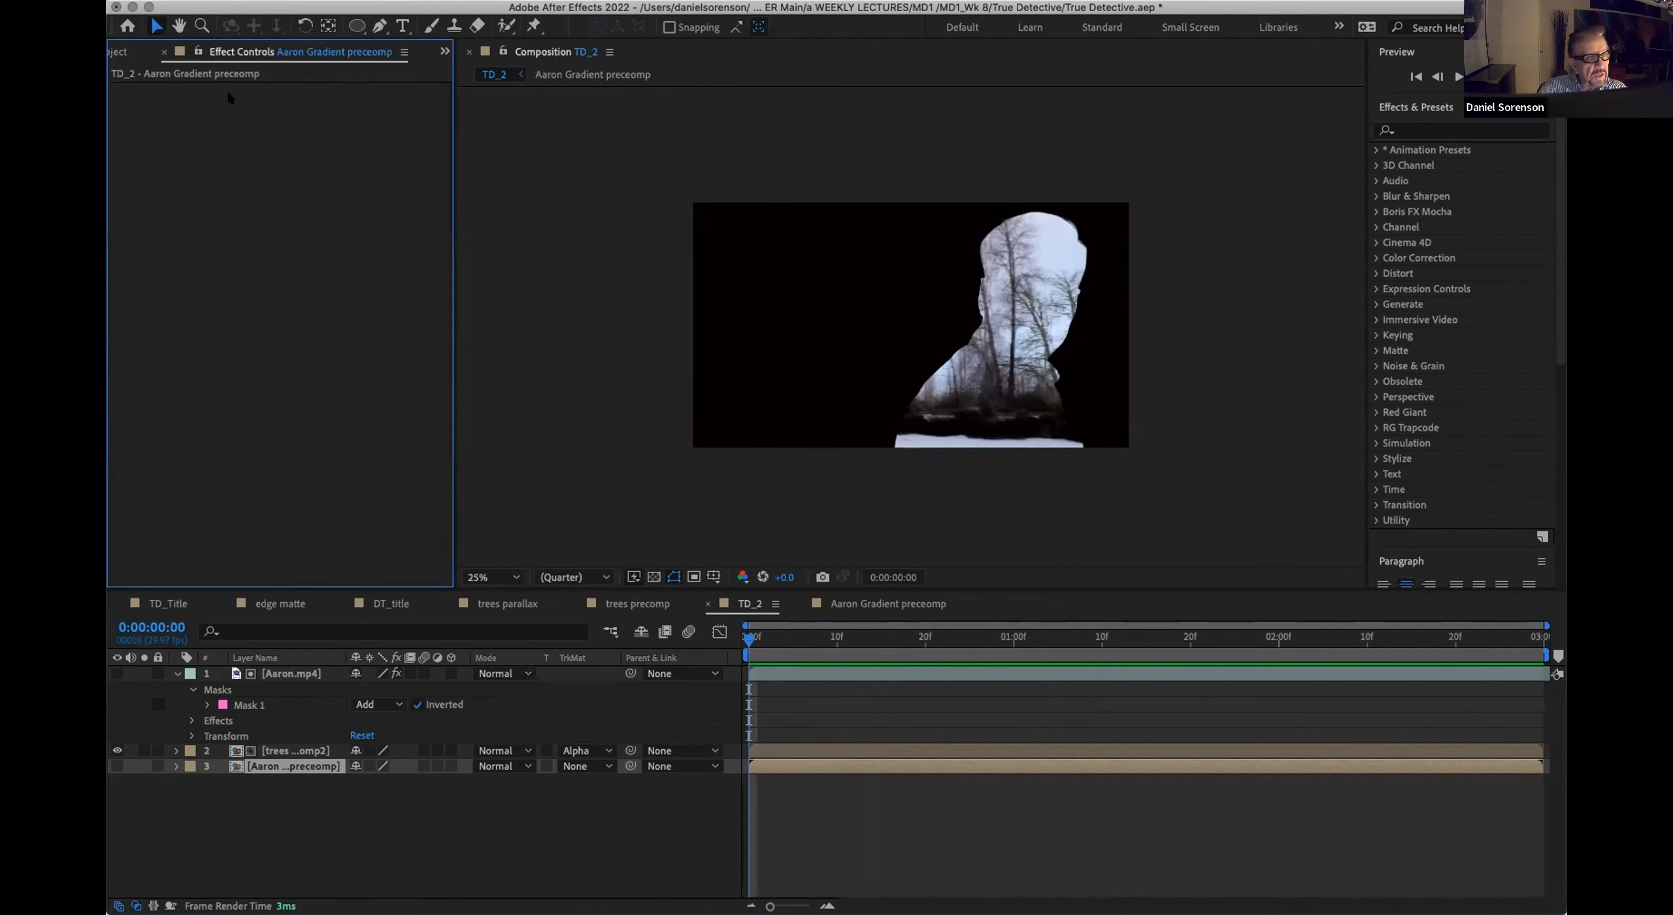
left_click(298, 802)
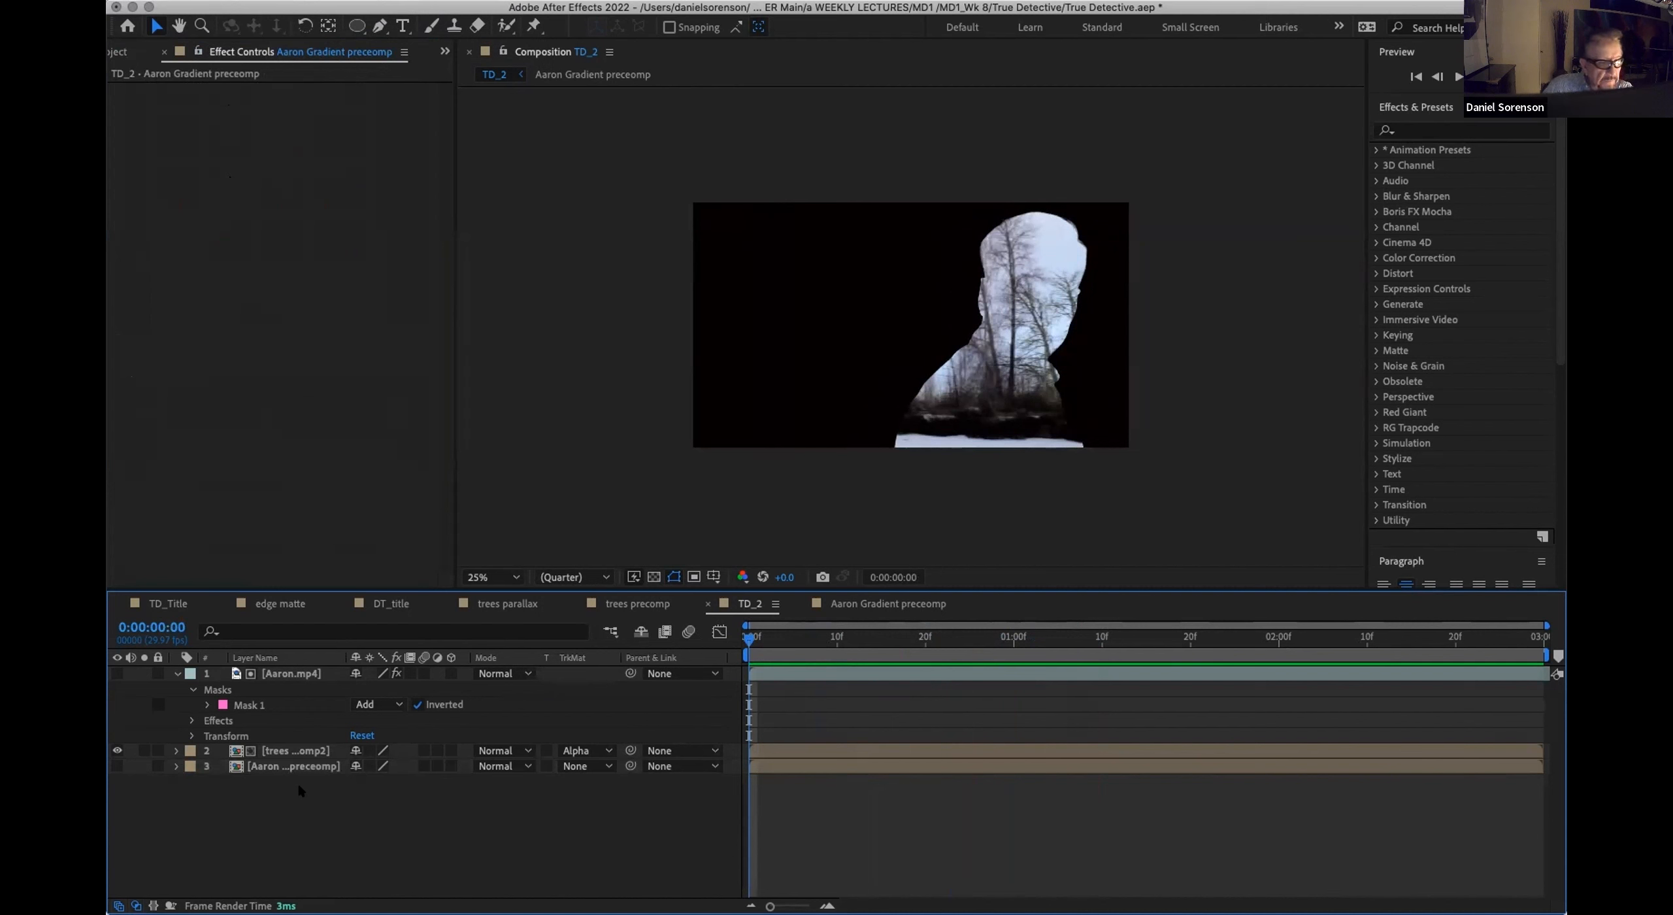
Step: Duplicate the Aaron.mp4 layer in TD_2 and set the copy's Keylight view to Screen Matte
left_click(249, 673)
left_click(250, 673)
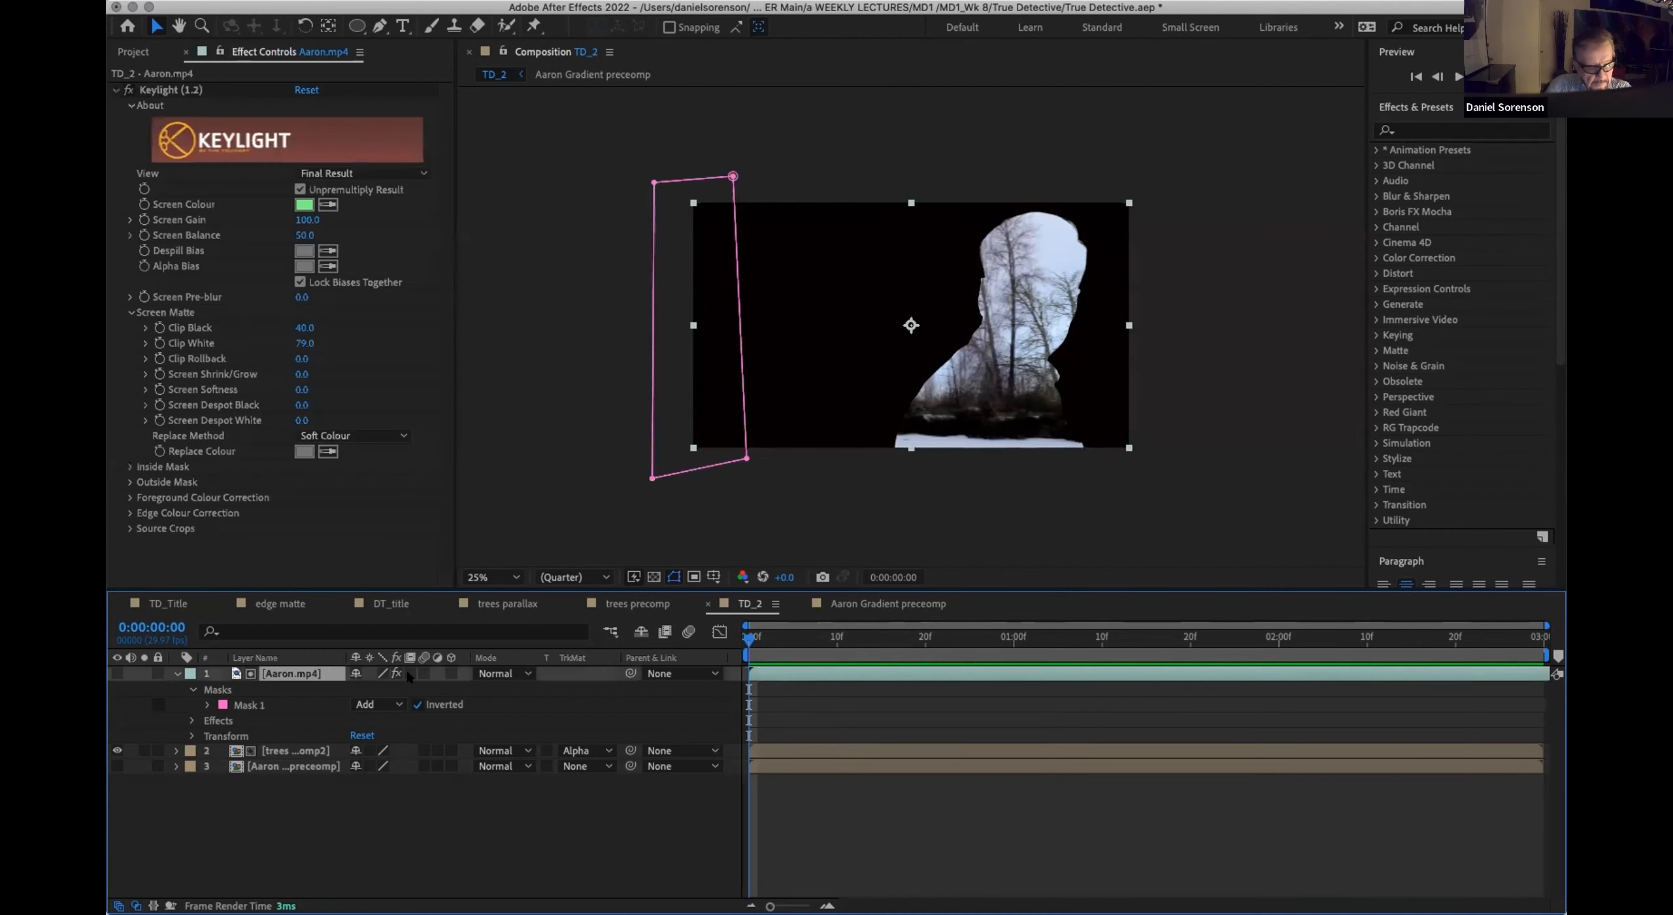
key("super+d")
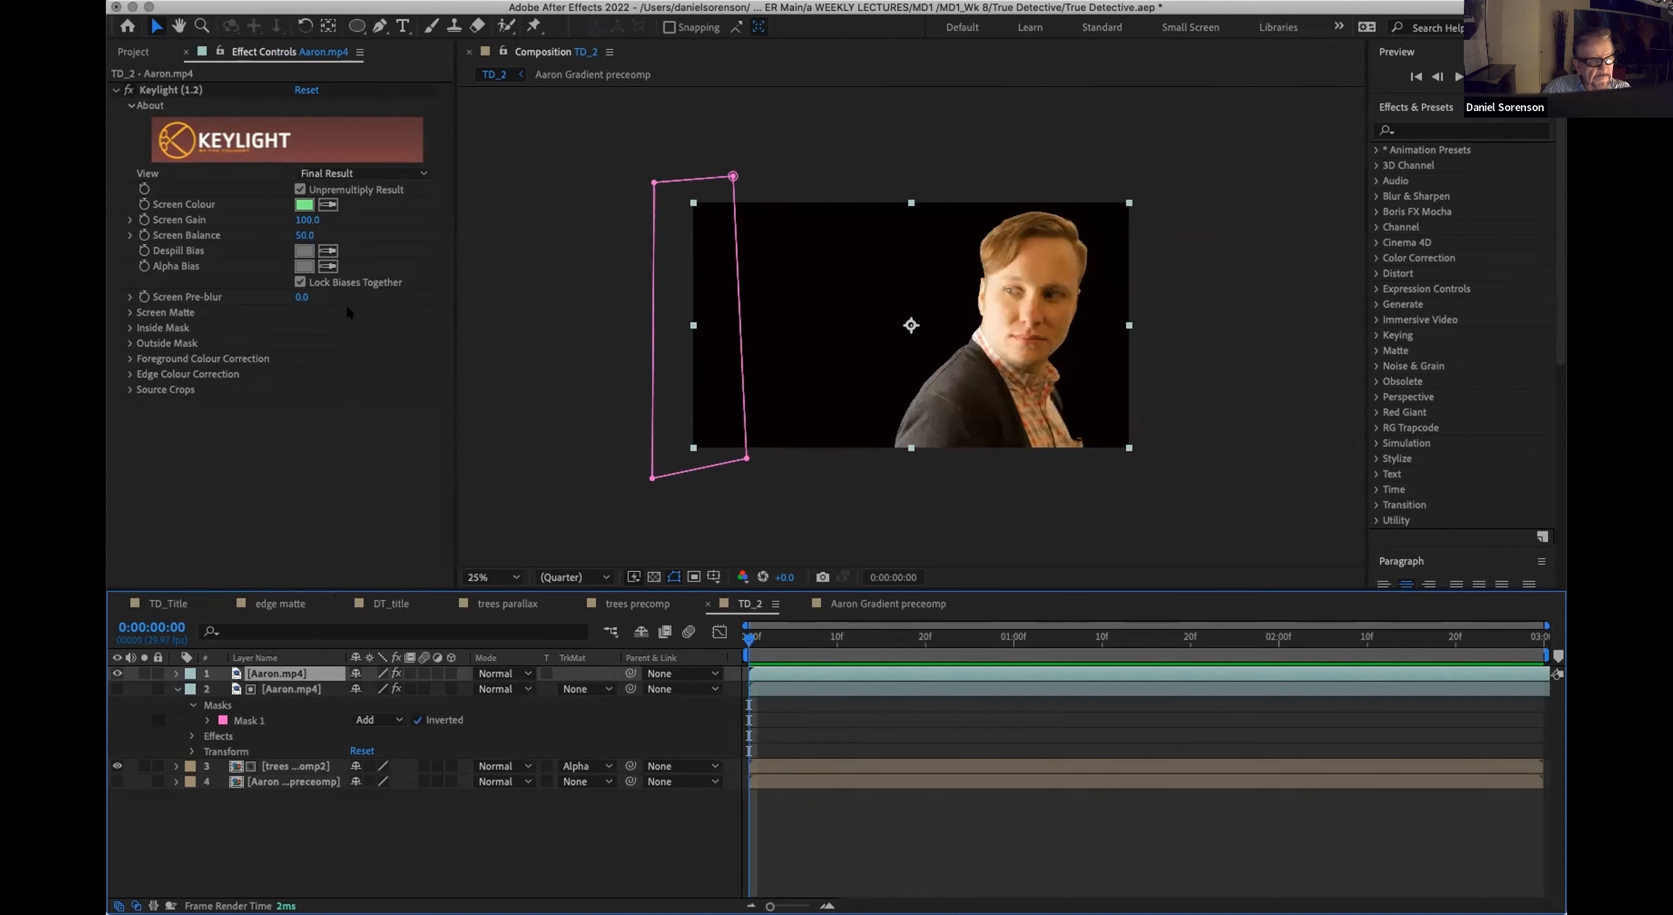
left_click(386, 172)
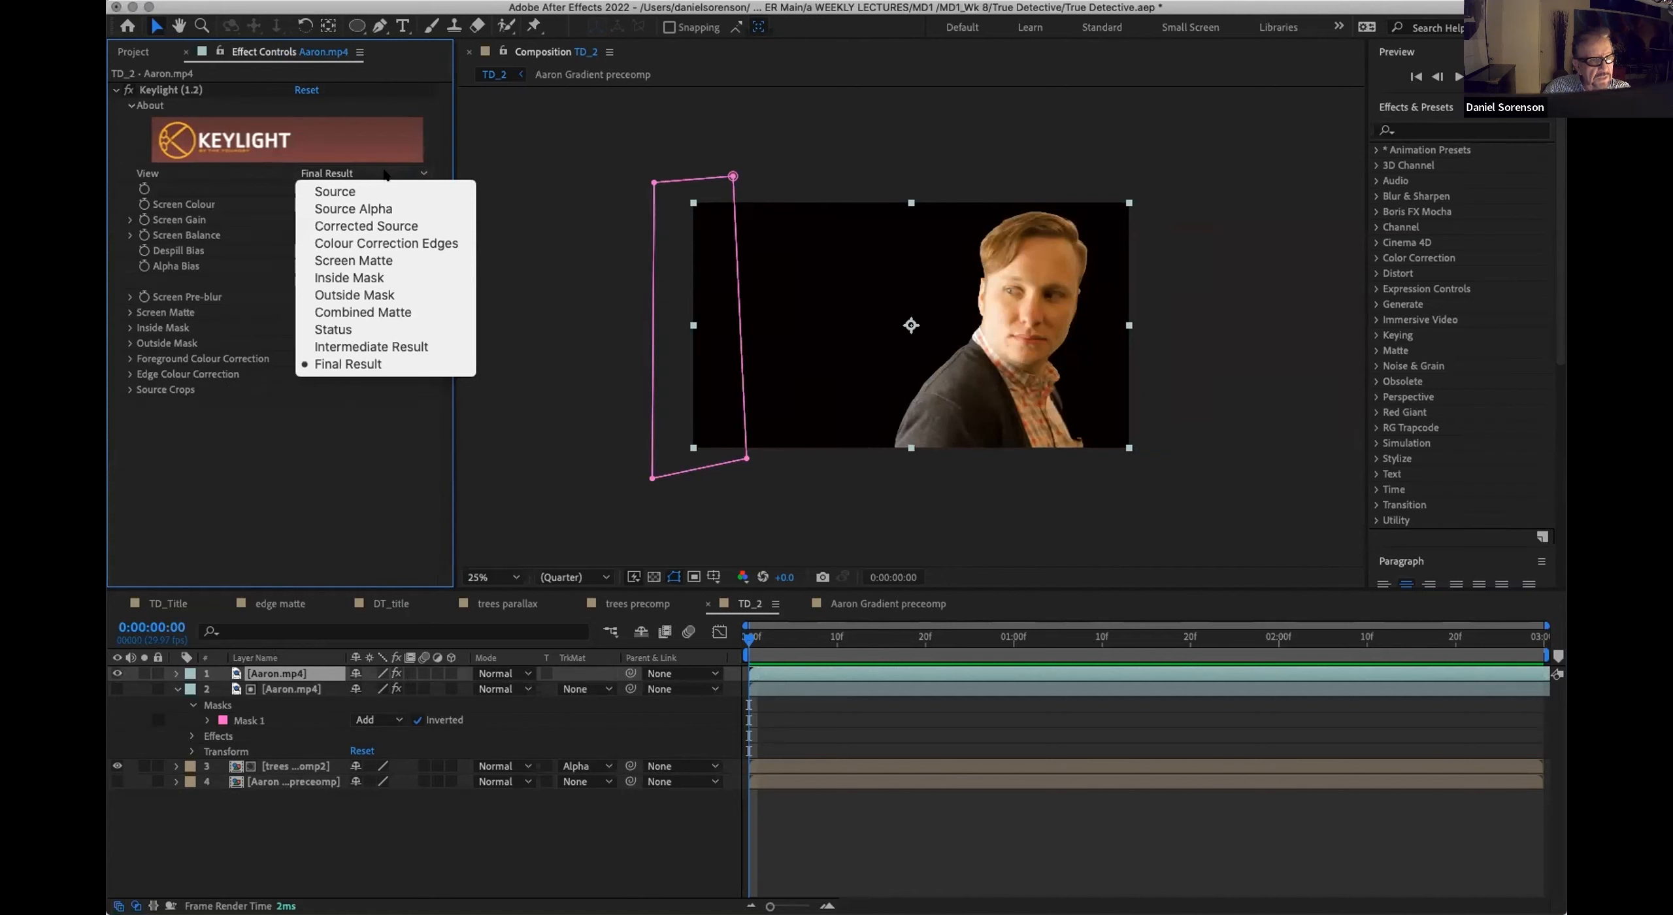
left_click(373, 257)
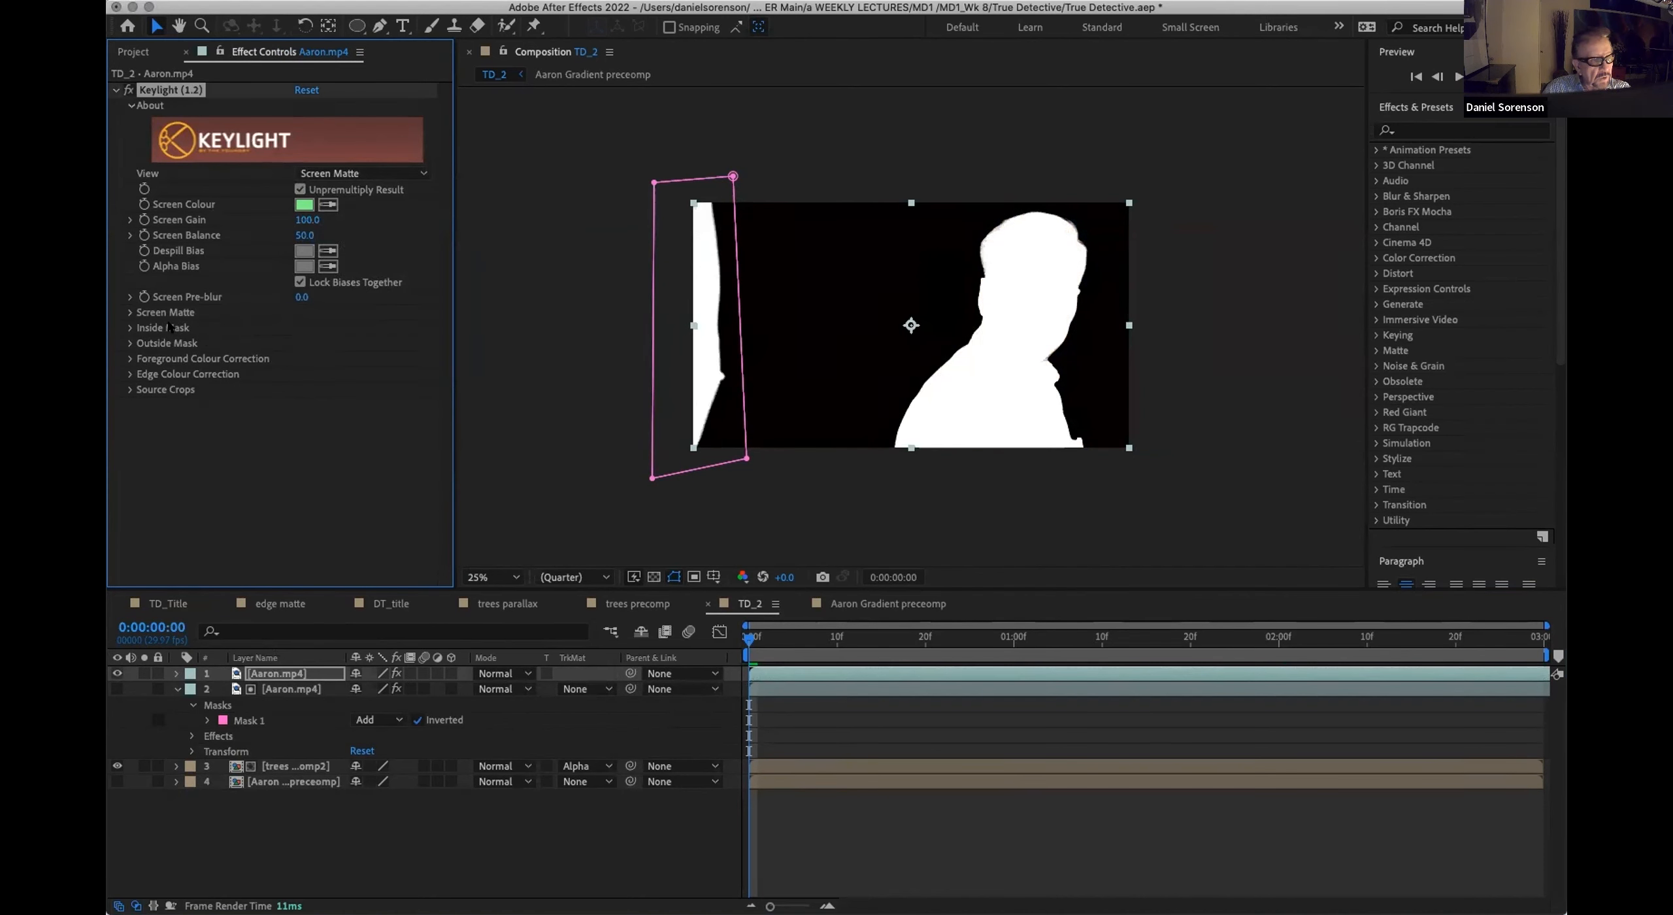
Step: Set Keylight's Screen Softness to 209 in the Screen Matte settings of the topmost Aaron.mp4 layer
left_click(129, 312)
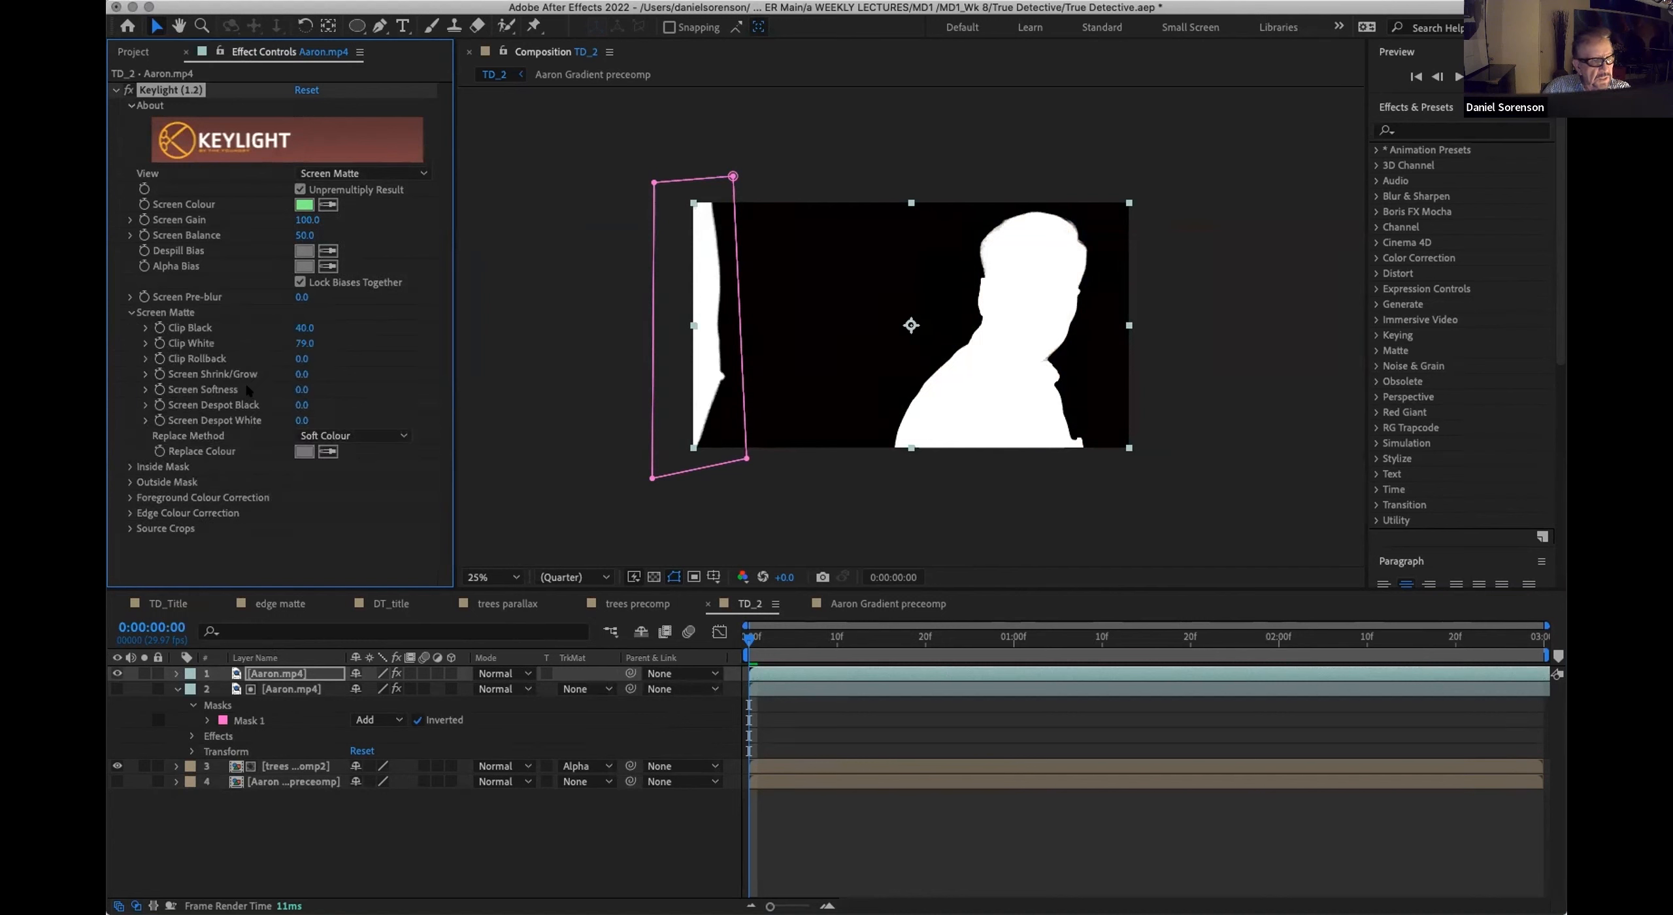
left_click(301, 389)
type("209")
key("Return")
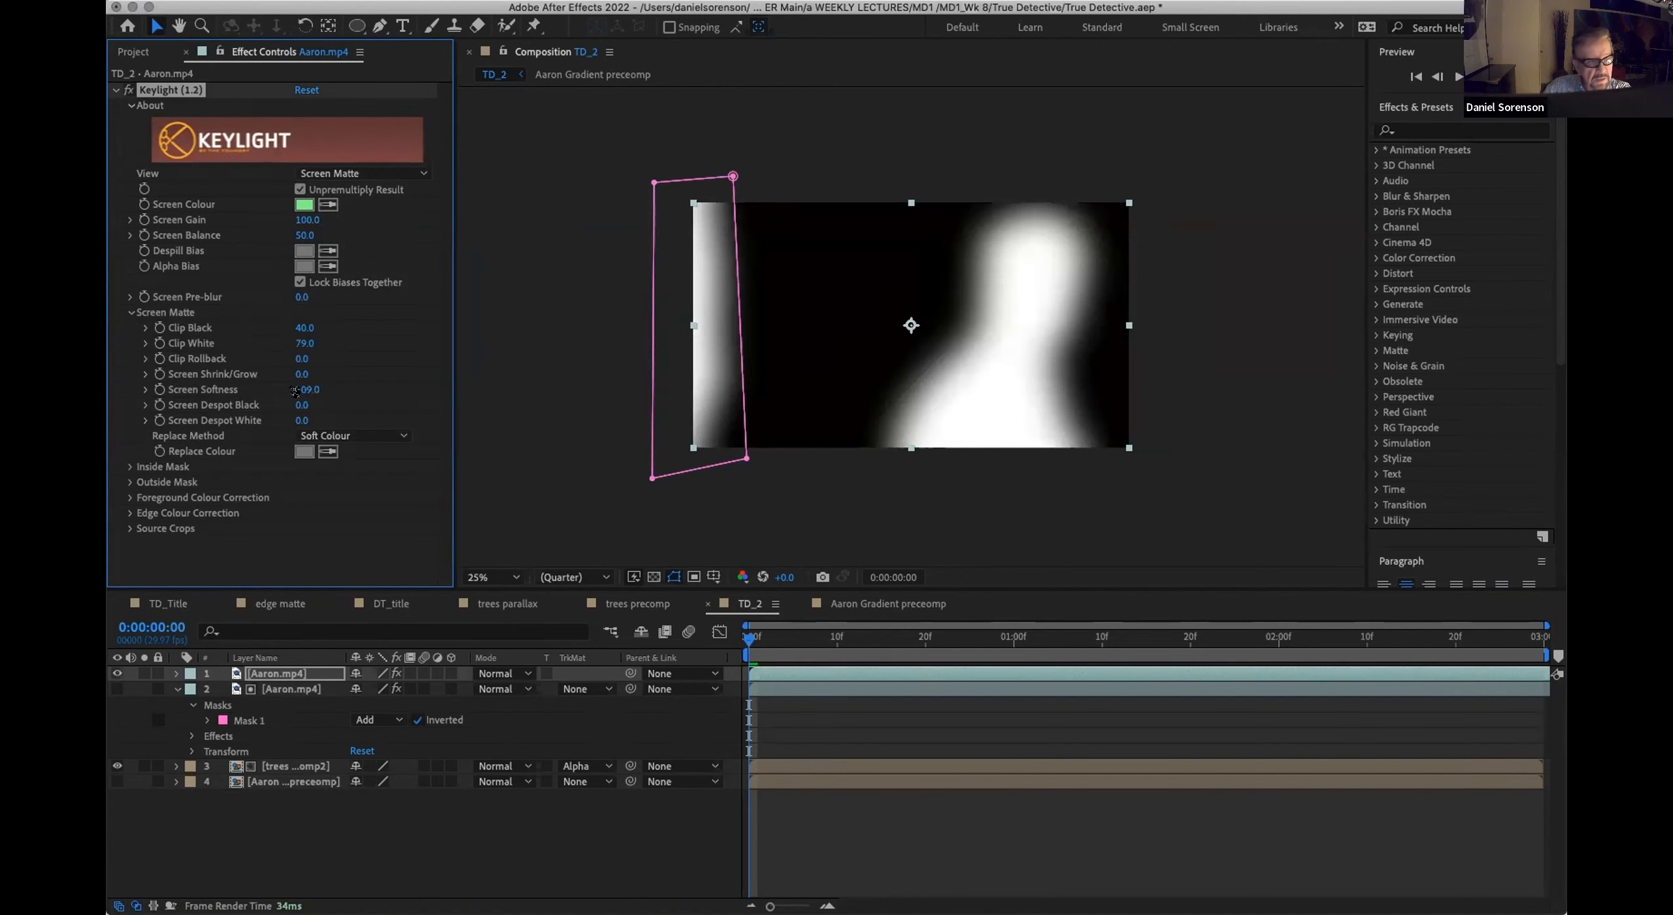
left_click(500, 835)
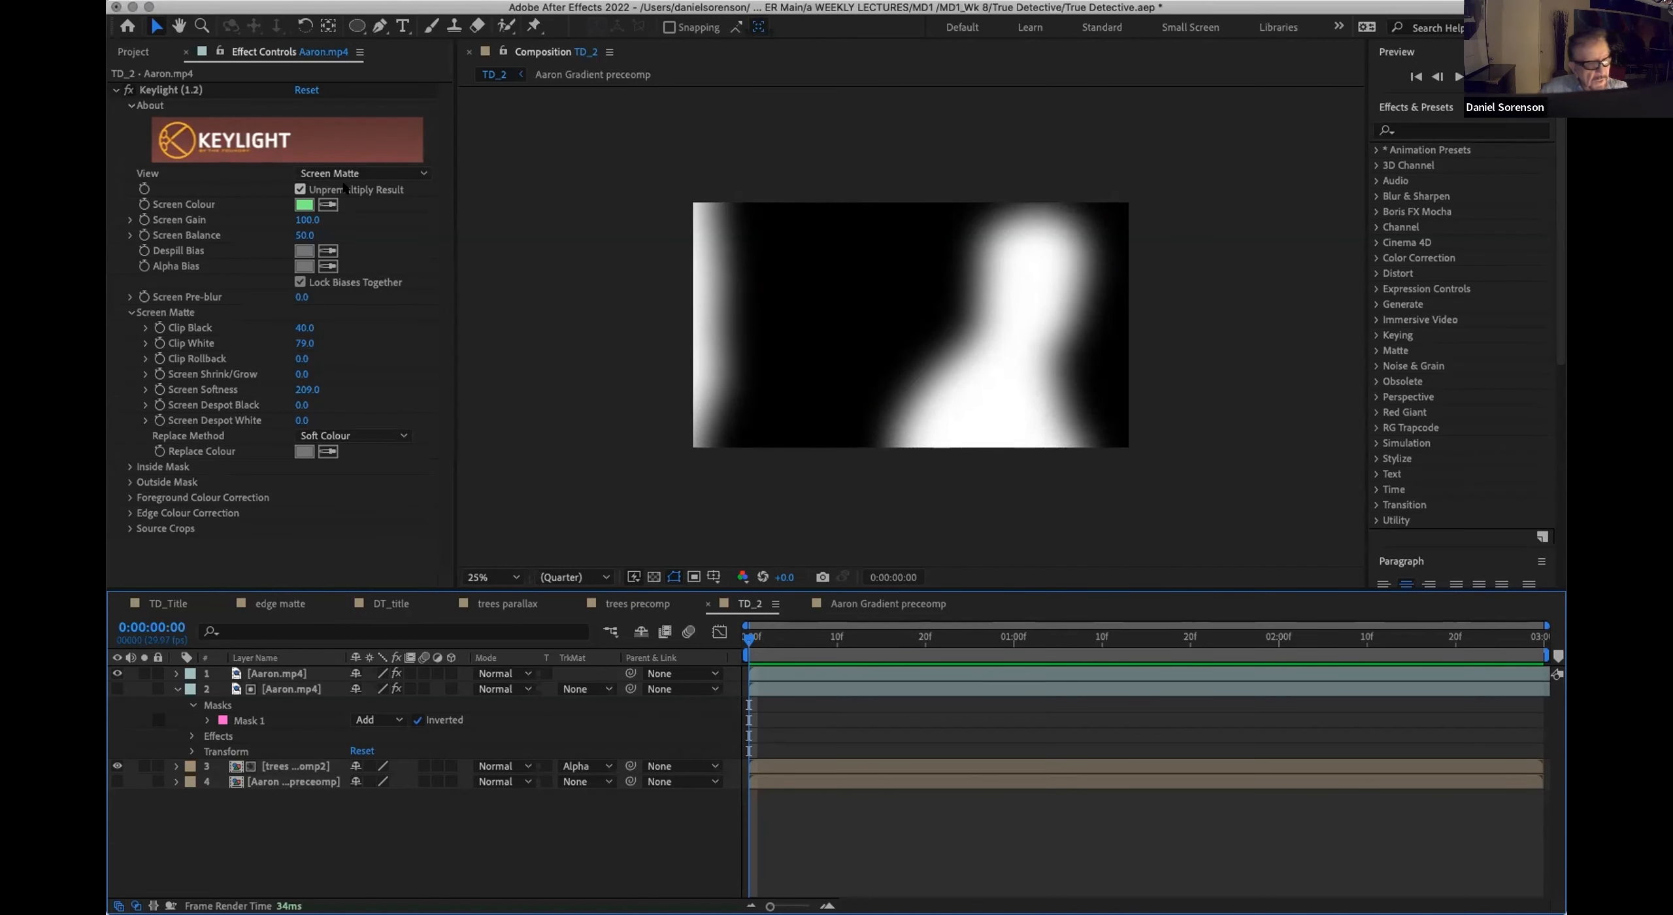
Step: Pre-compose the softened Aaron.mp4 layer as Edge matte 2, moving all attributes into the new composition
left_click(285, 674)
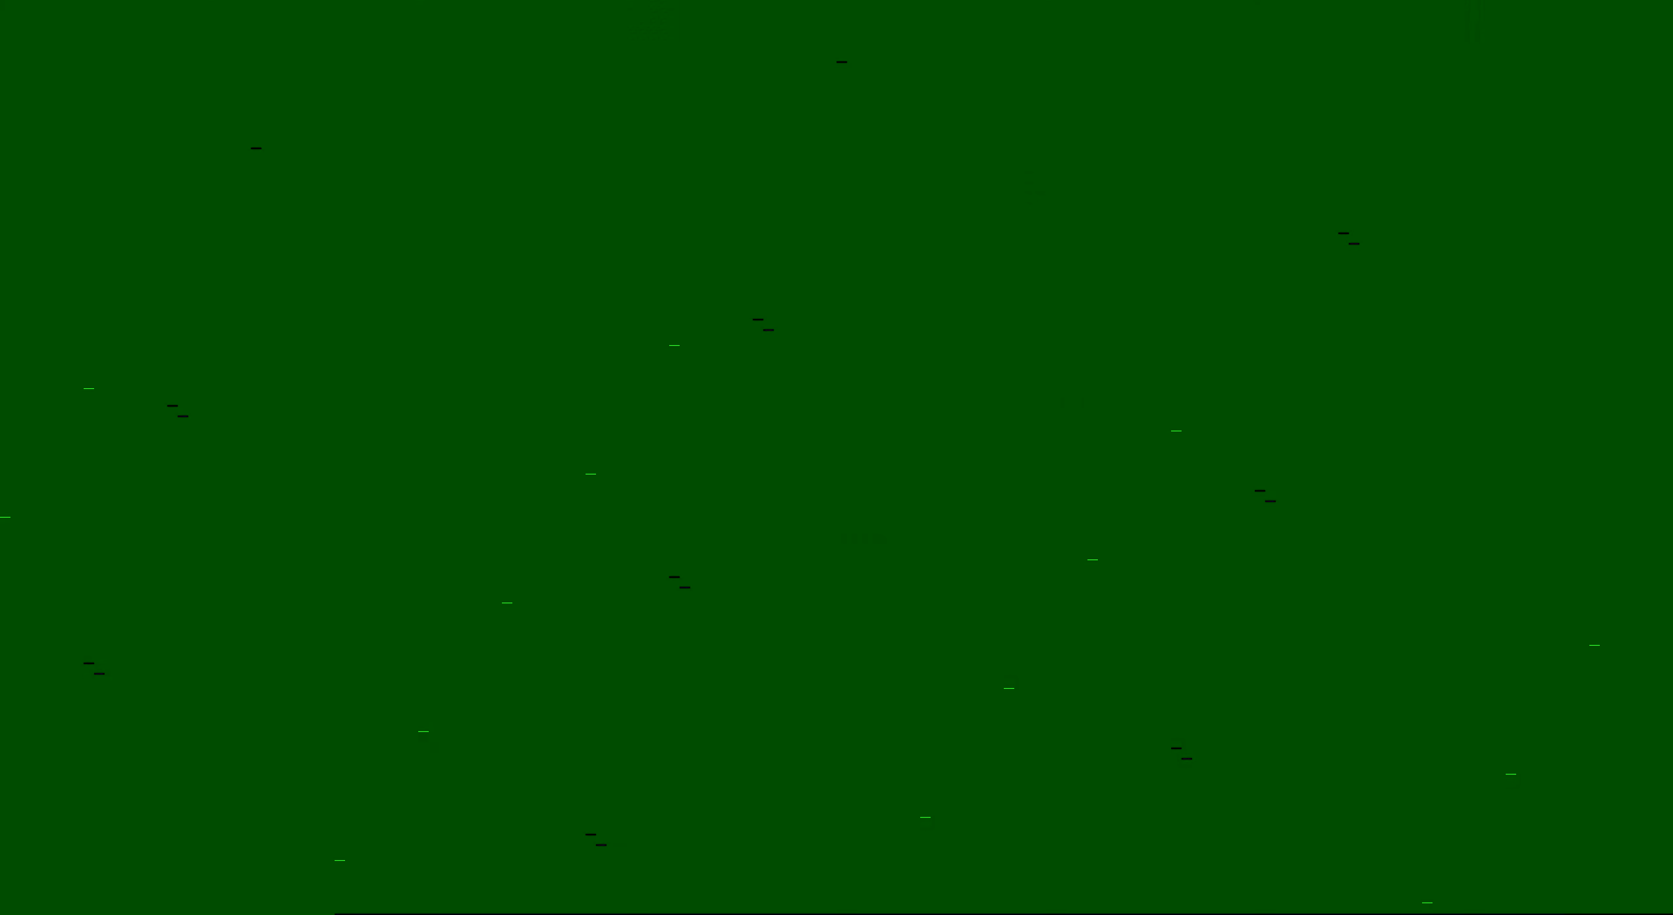
key("super+shift+c")
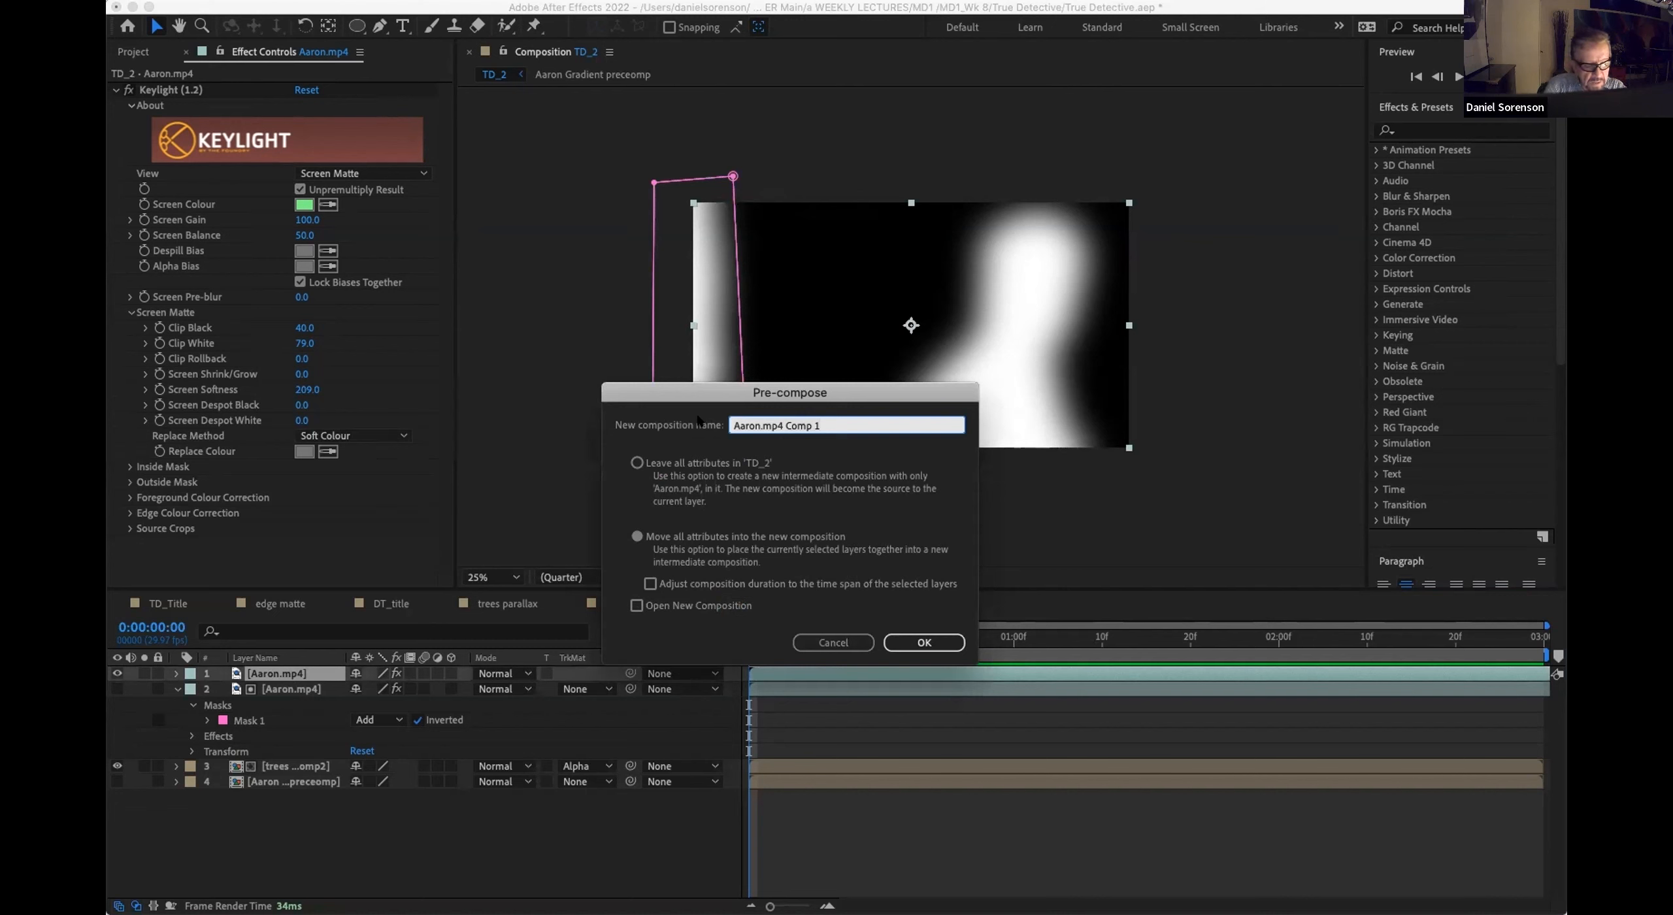
type("Edge")
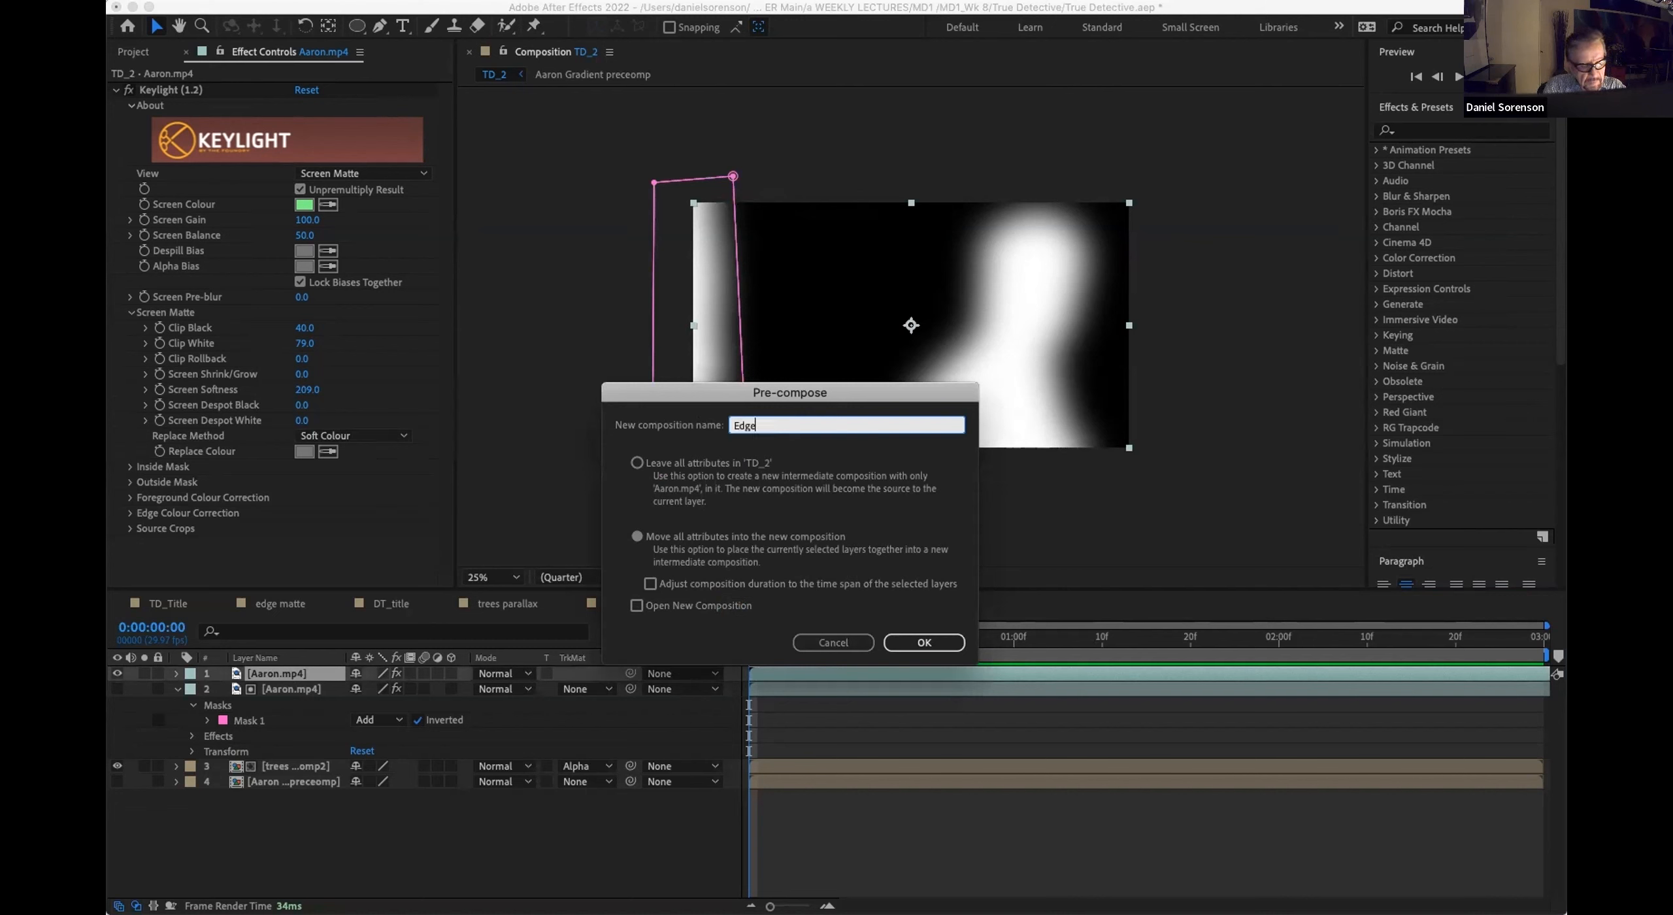
type(" matte 2")
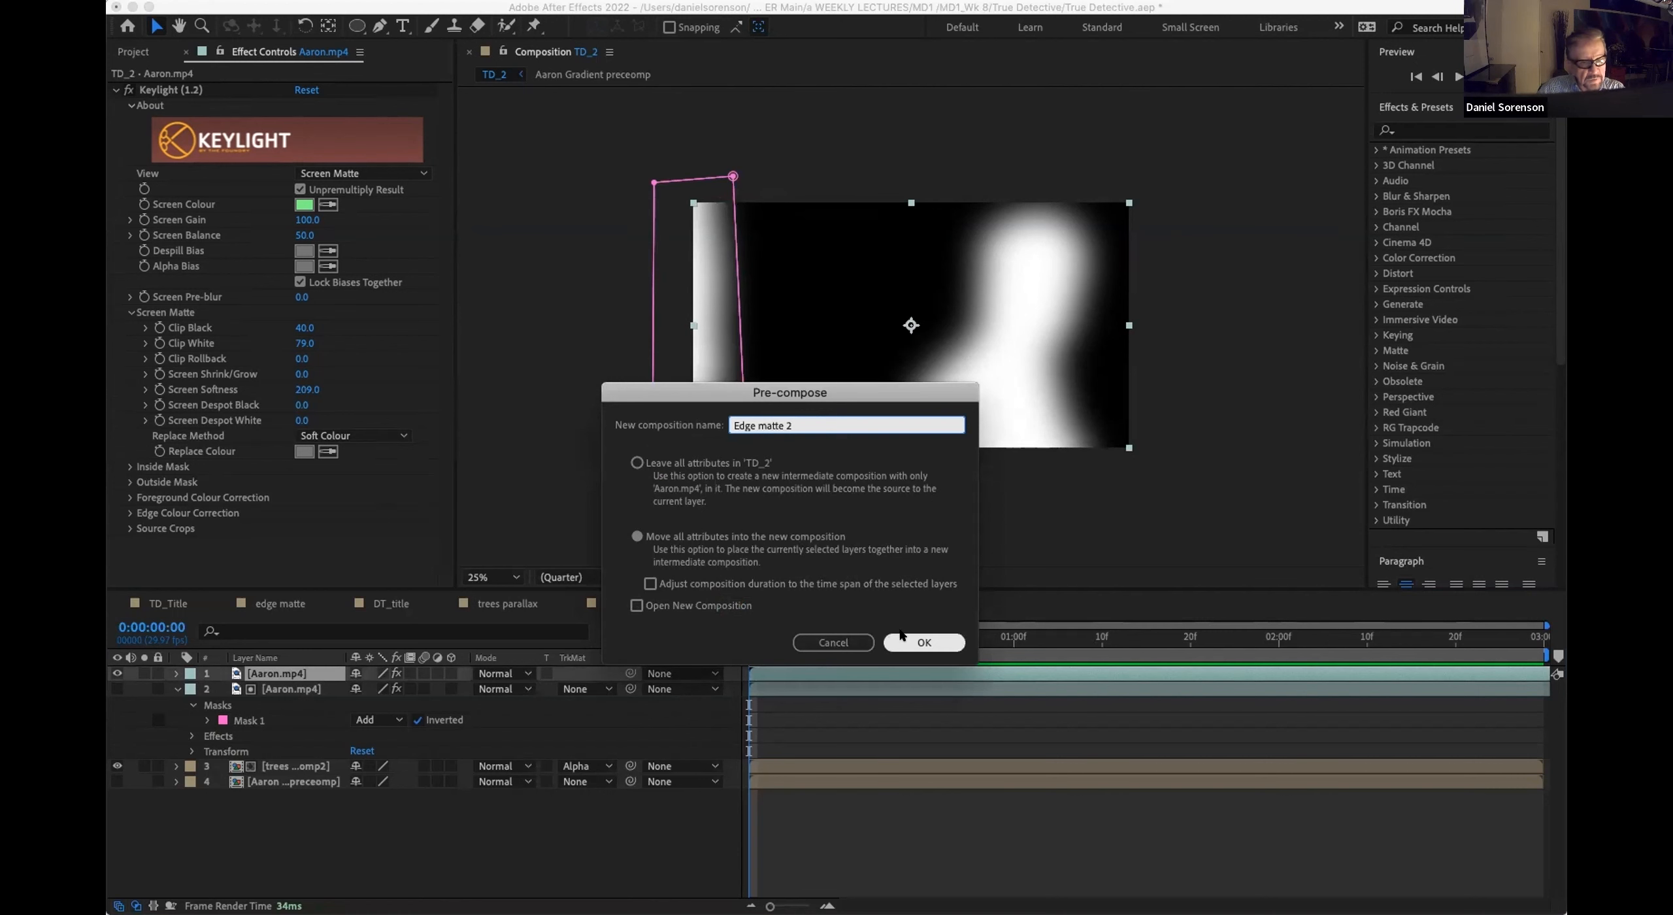
left_click(924, 642)
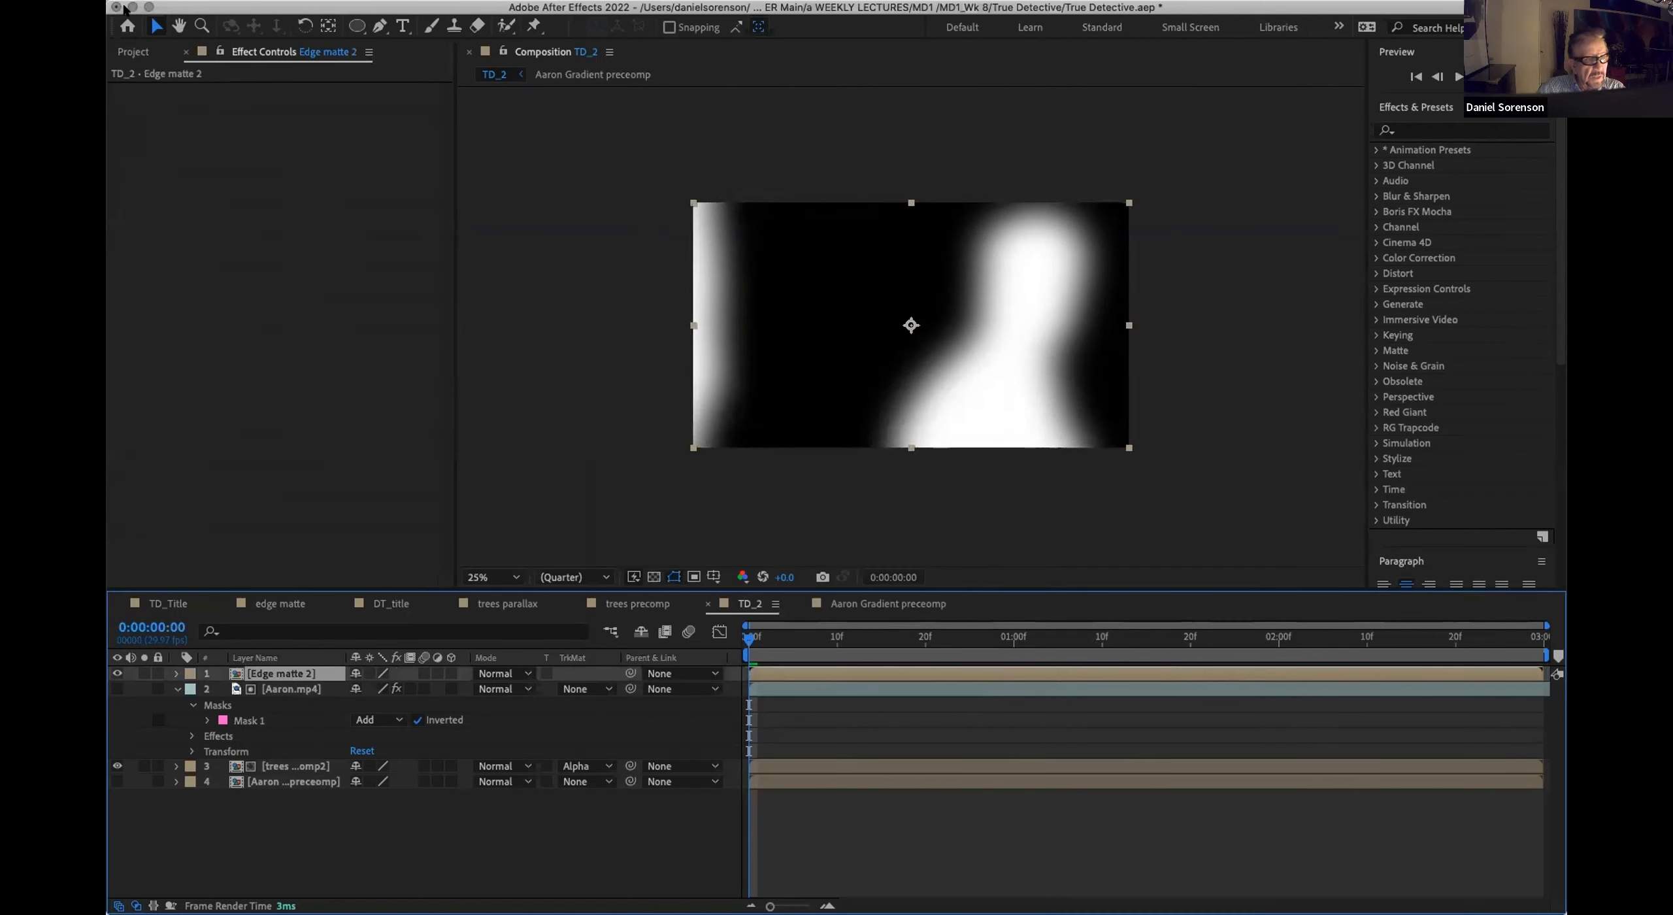
Step: Move the Edge matte 2 composition into the 01_Precomps folder and deselect its layer in TD_2
left_click(132, 52)
left_click_drag(155, 254, 168, 285)
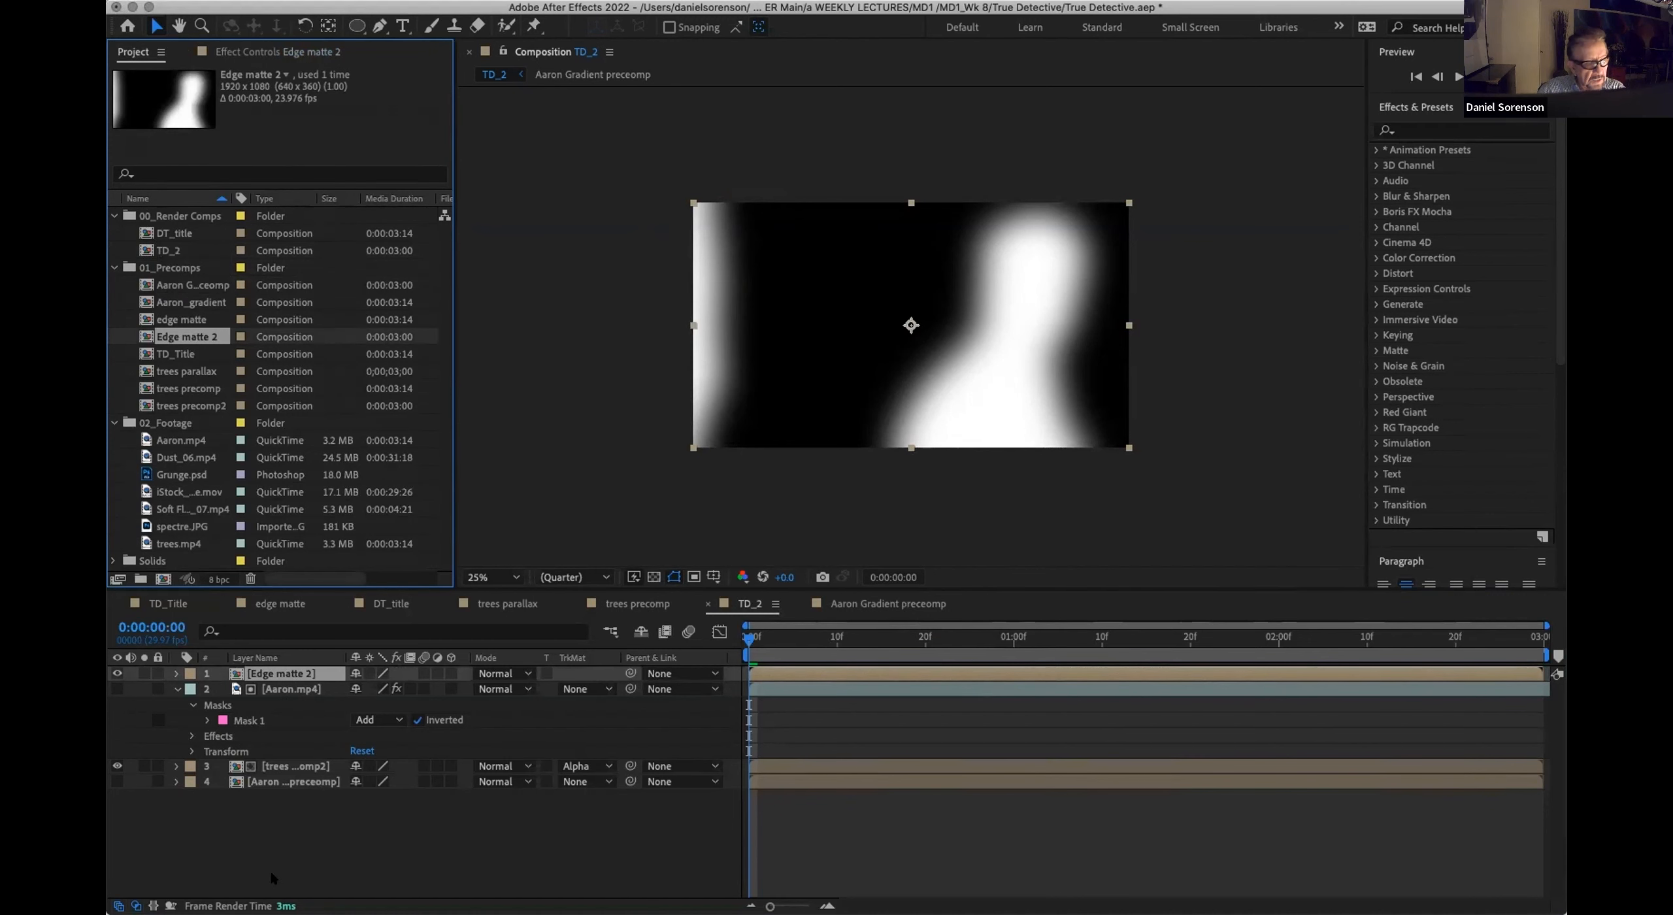
left_click(272, 840)
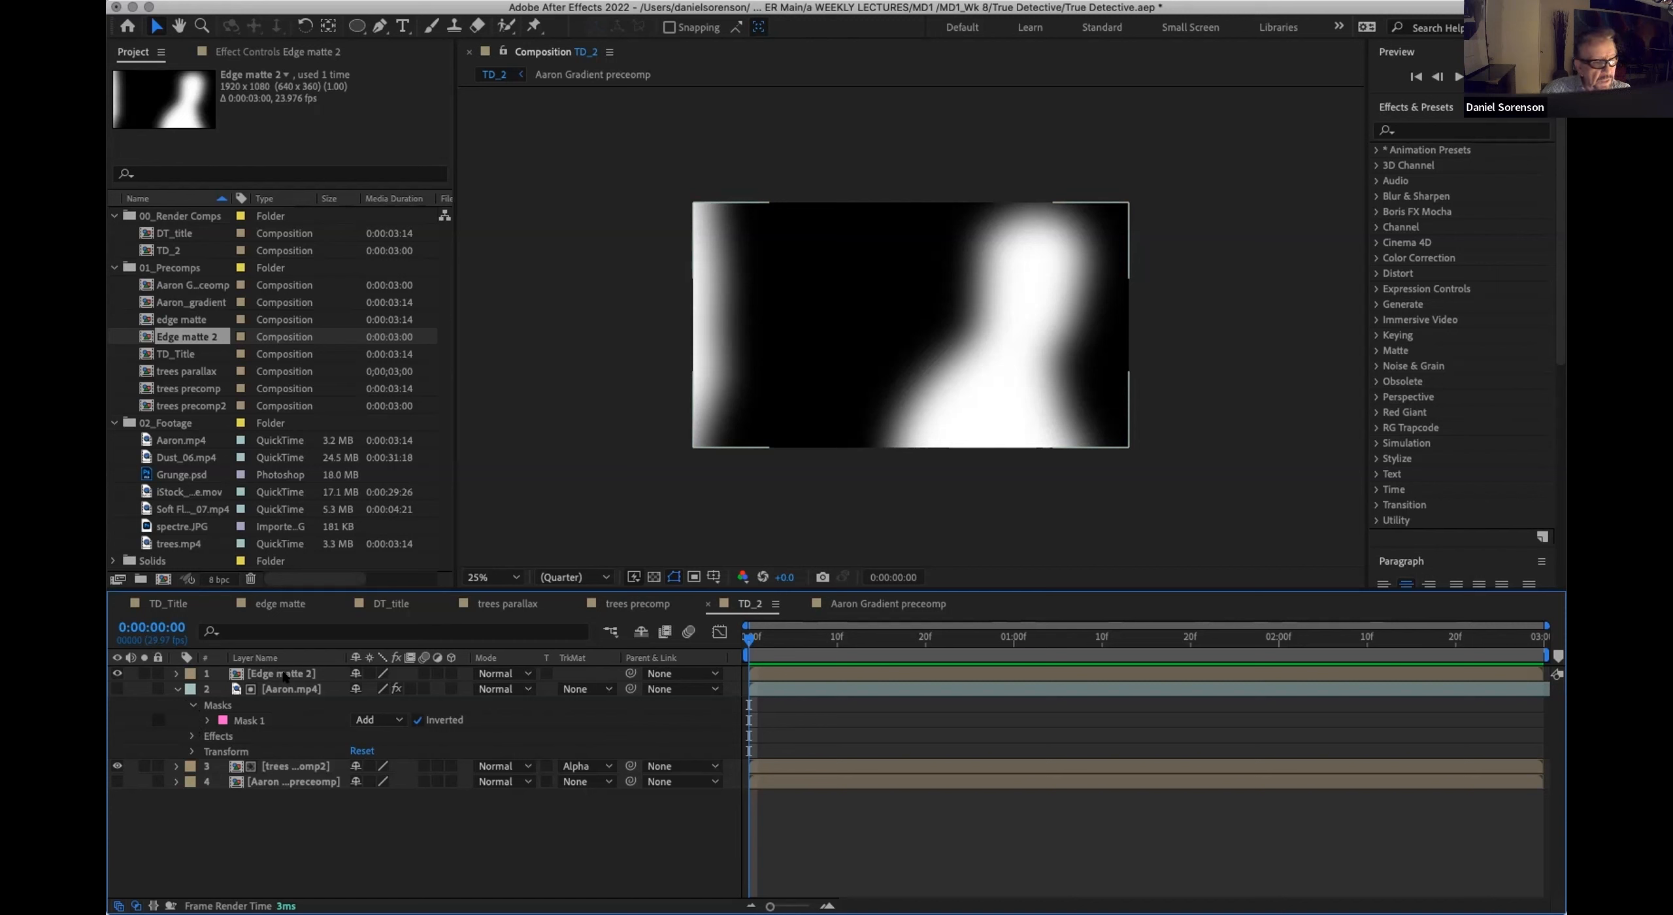
Step: Duplicate the hidden Aaron.mp4 layer, make the copy visible, and set its track matte to Luma Matte "Edge matte 2"
left_click(284, 689)
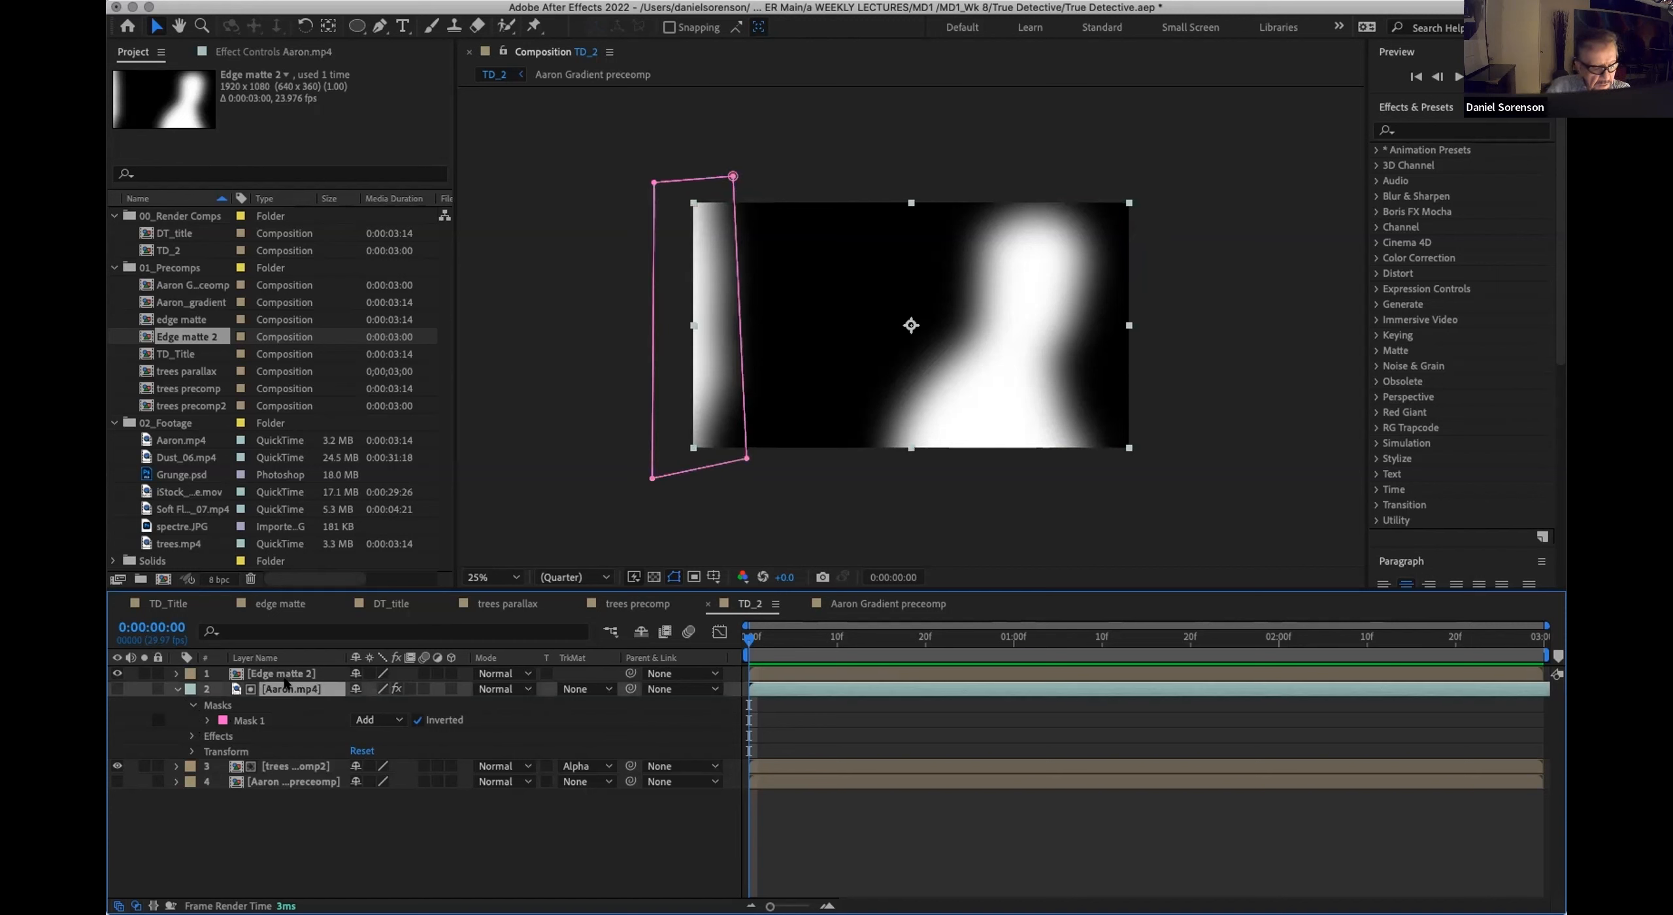
key("ctrl+d")
left_click(117, 688)
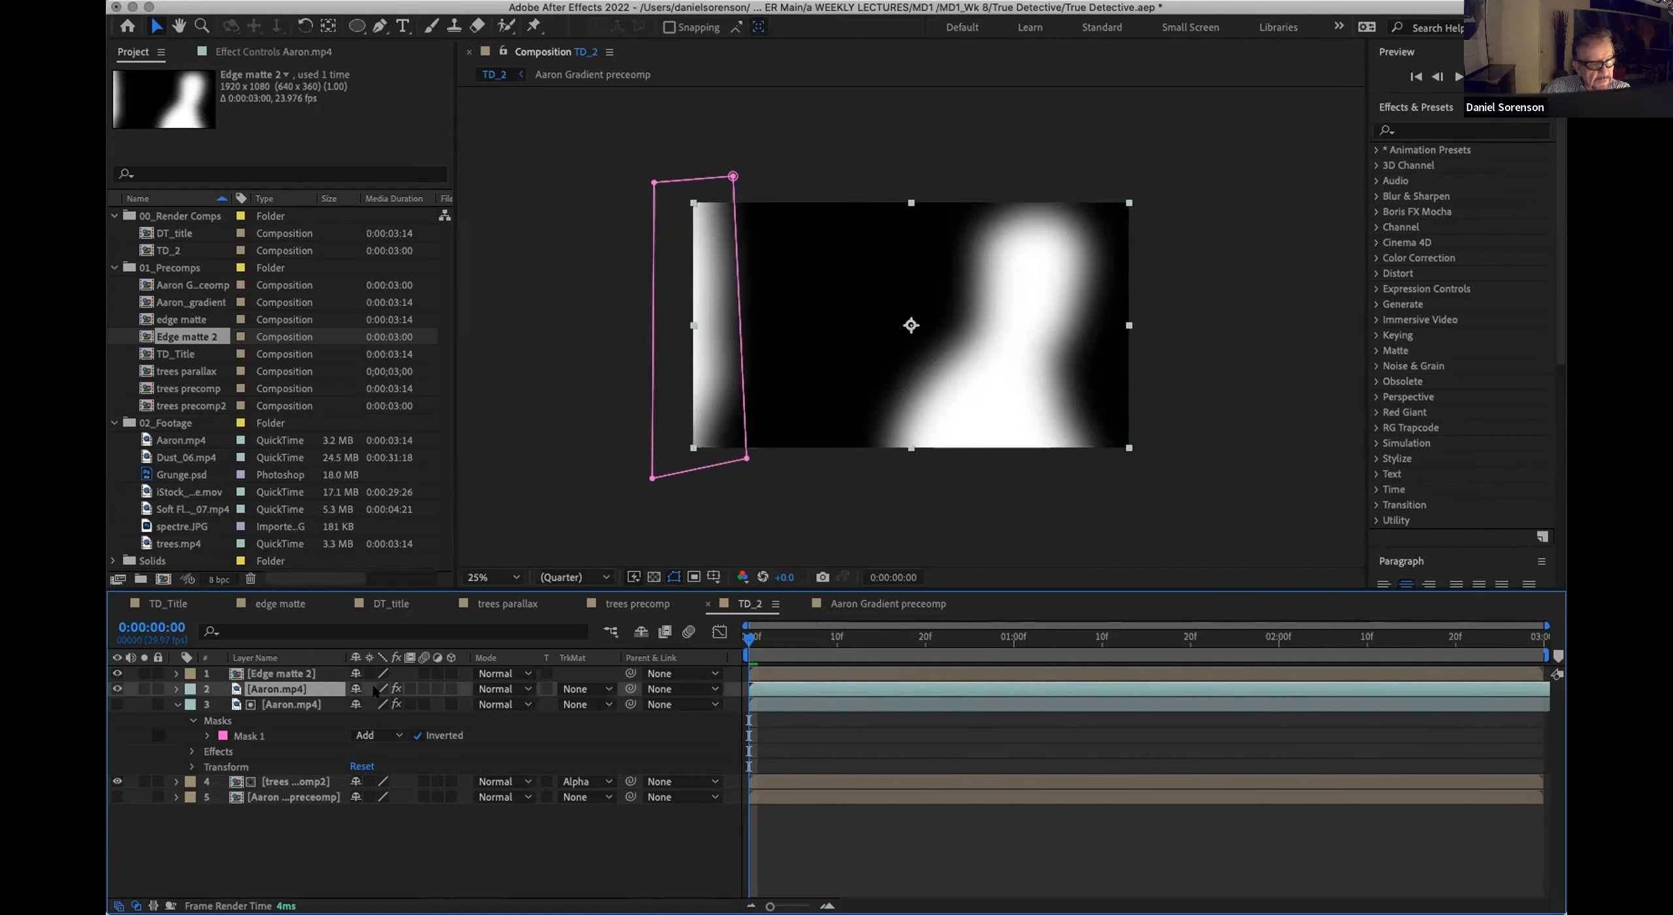
left_click(590, 704)
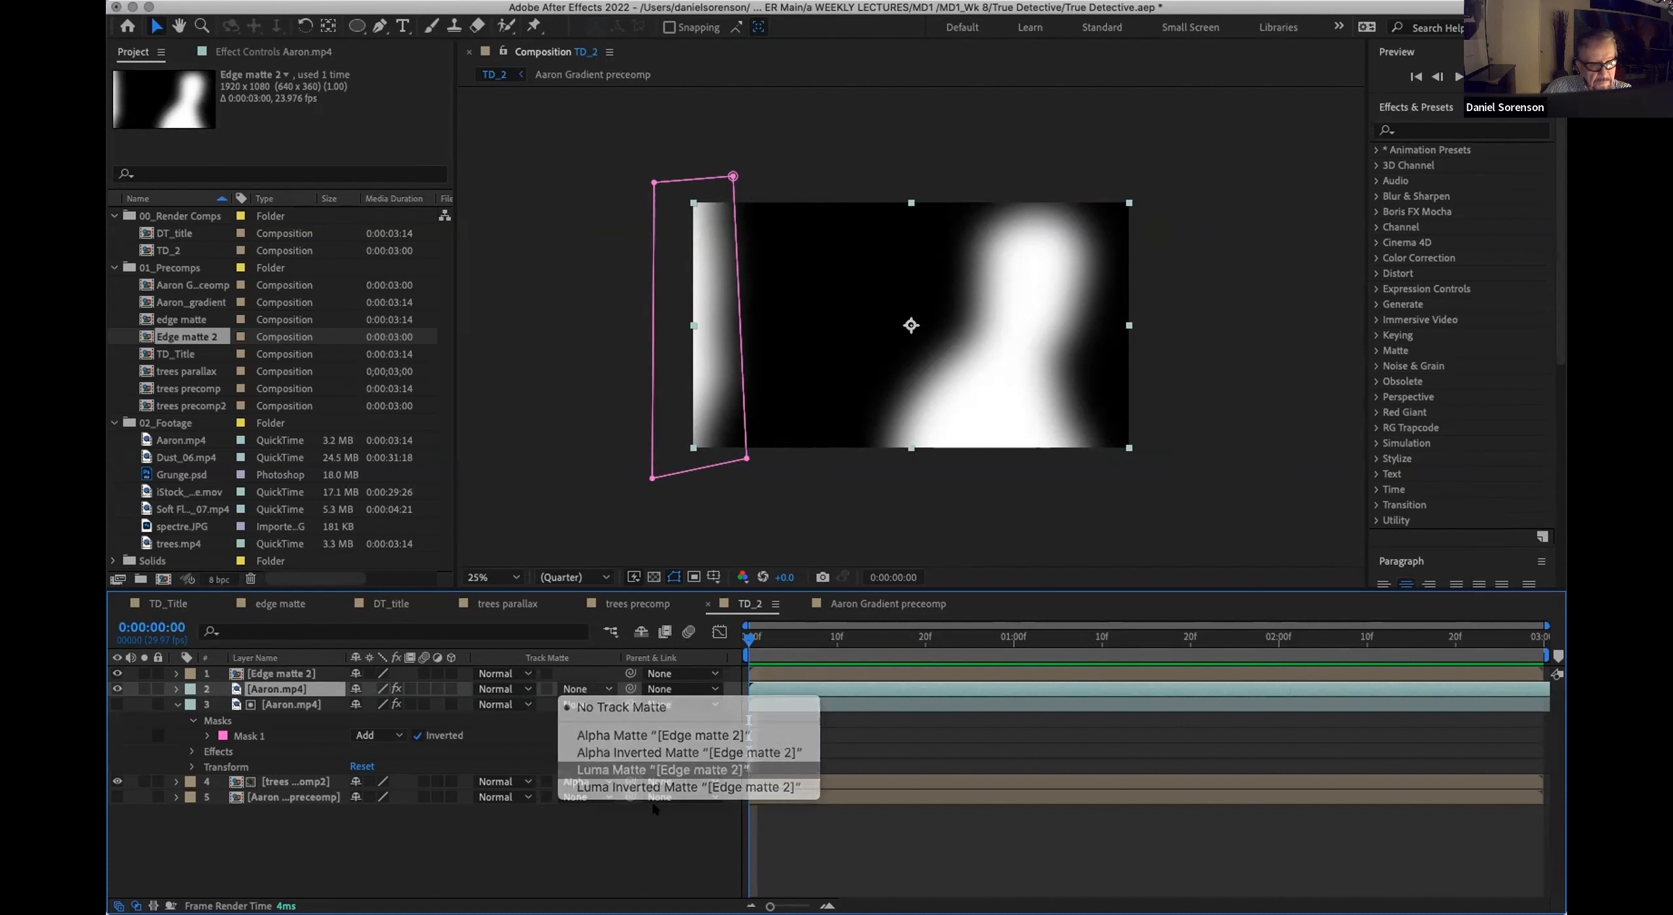
left_click(660, 769)
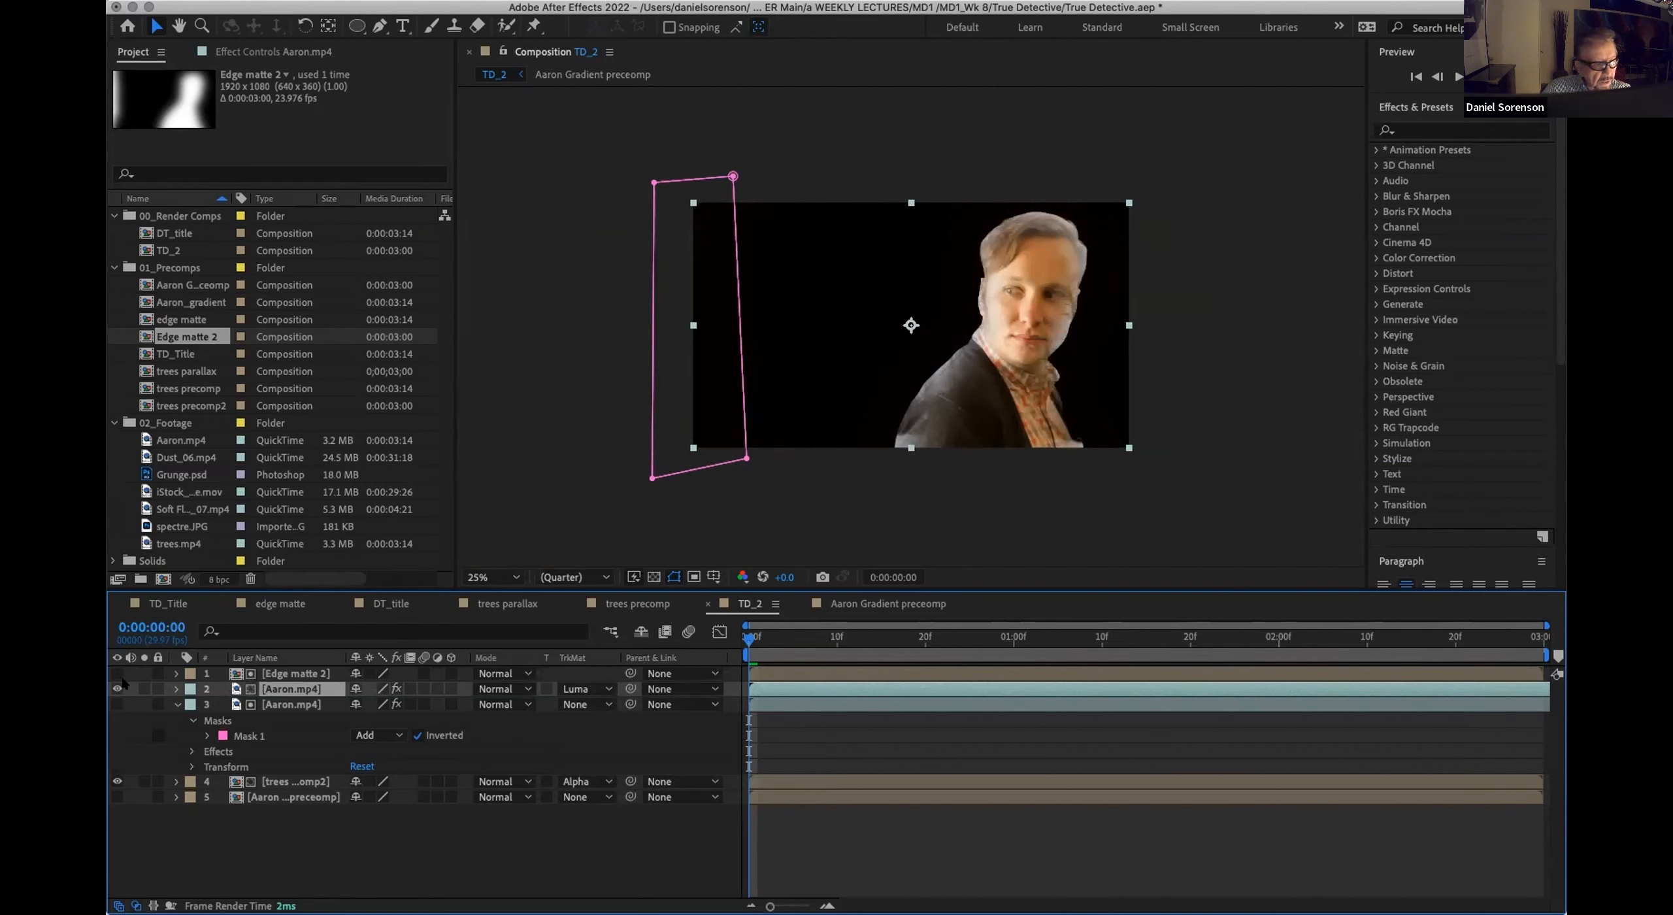
Step: Move the Aaron.mp4 copy above Edge matte 2, make Edge matte 2 visible, and set its track matte to Luma Matte "Aaron.mp4"
left_click_drag(298, 692, 287, 668)
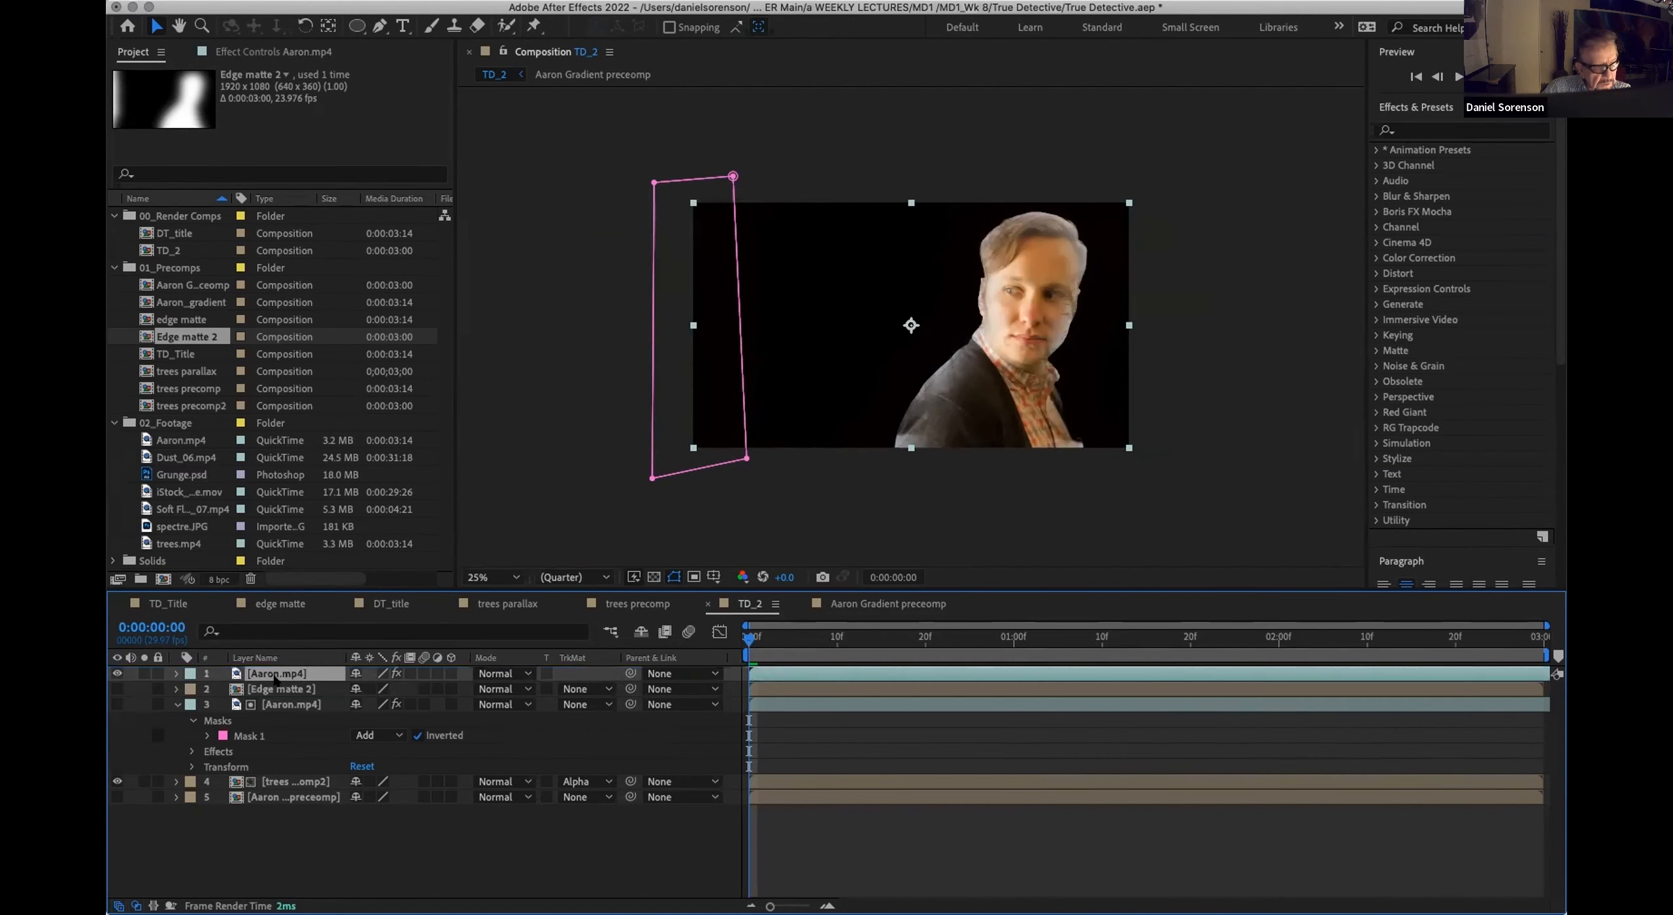
left_click(117, 688)
left_click(287, 689)
left_click(585, 703)
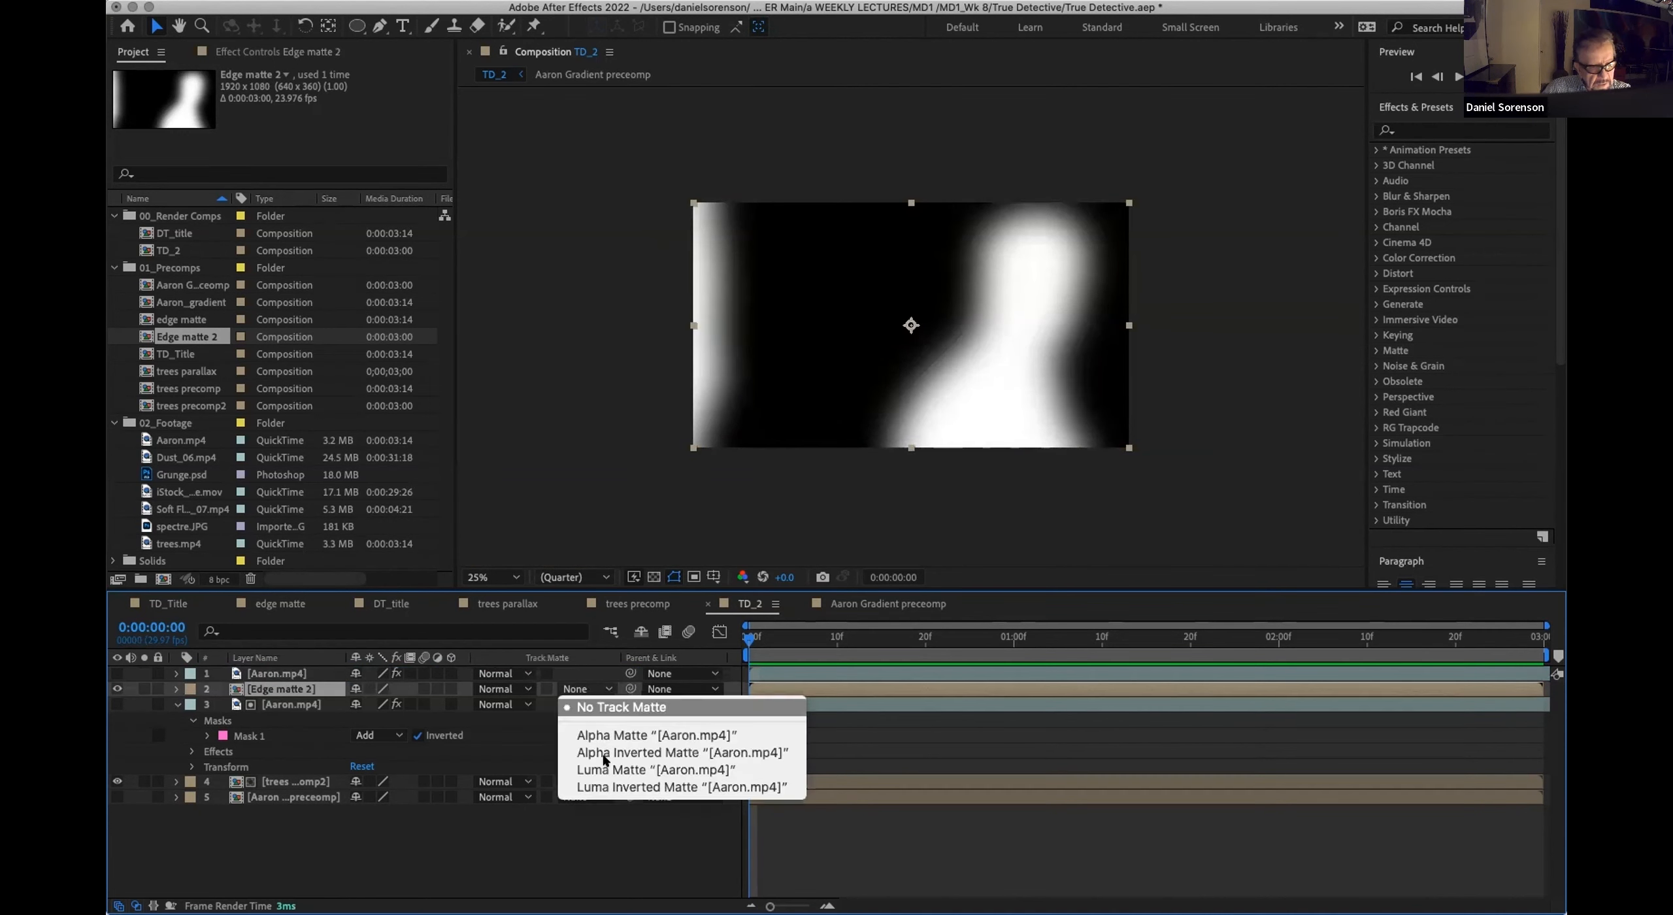
left_click(607, 769)
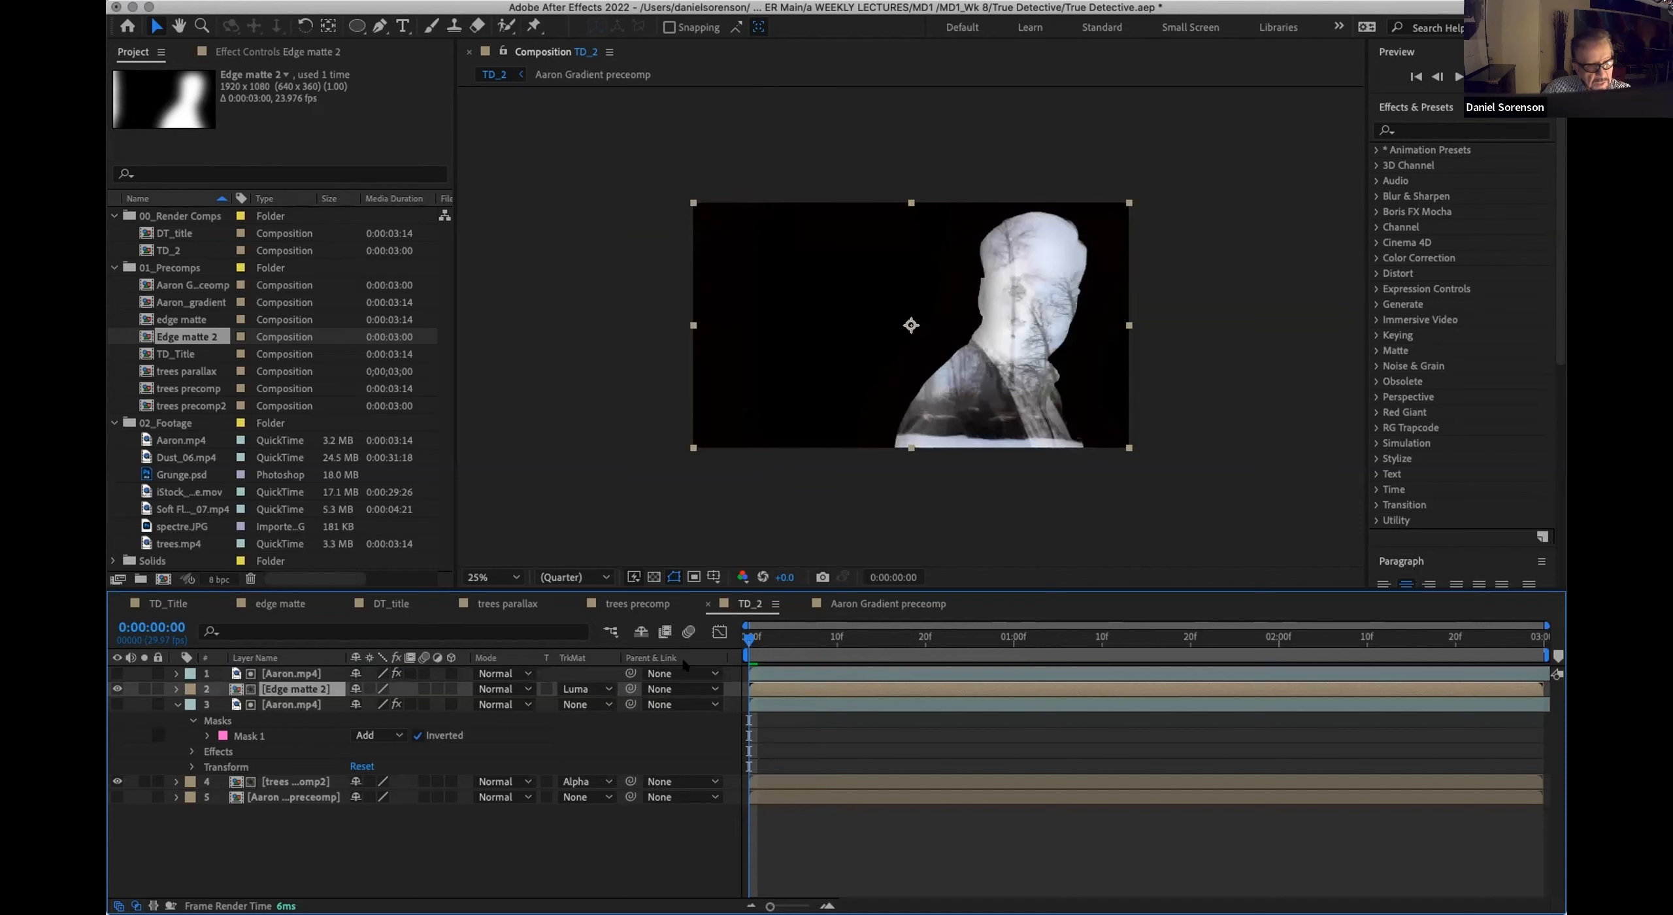
key("space")
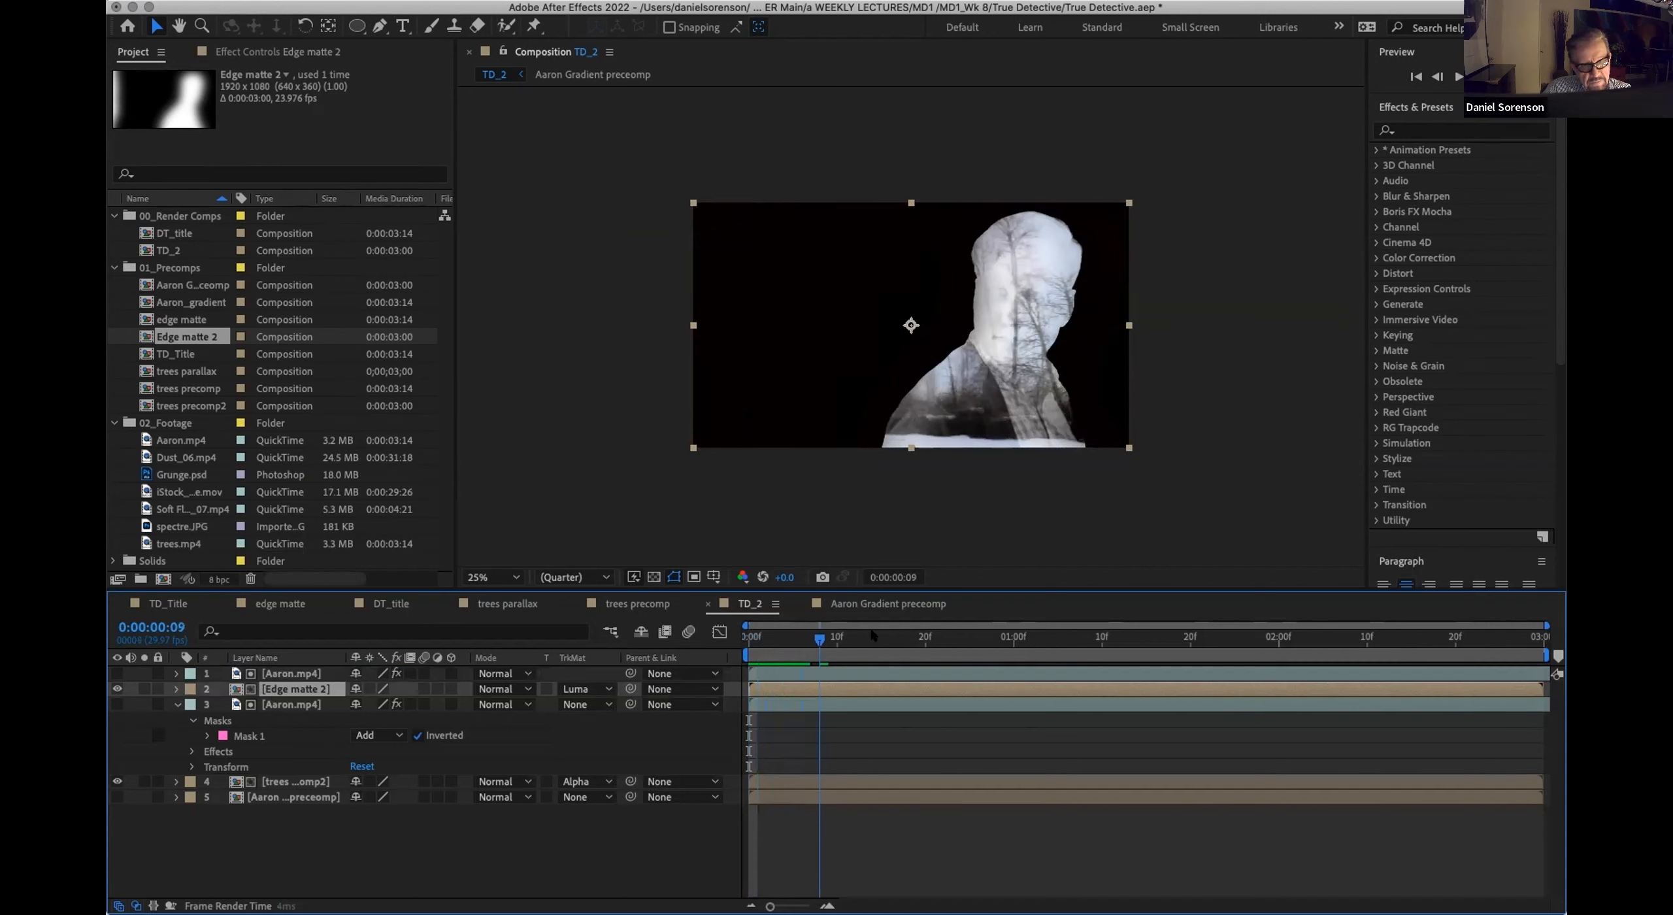
left_click_drag(1027, 621, 821, 637)
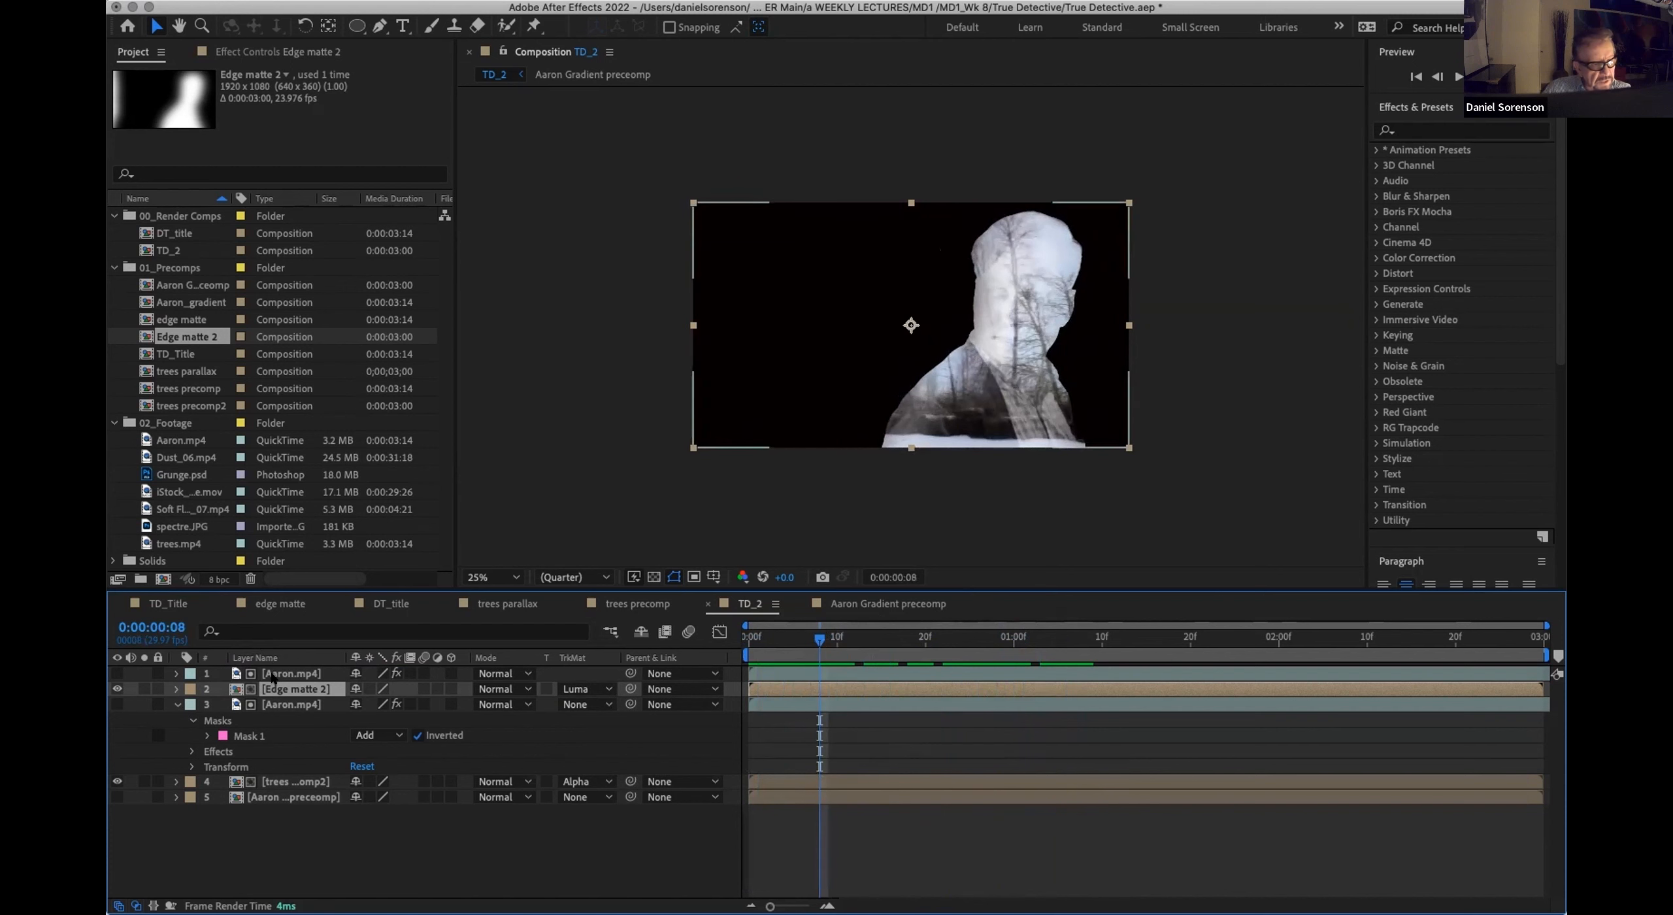
Step: Temporarily show the topmost Aaron.mp4 layer to inspect its keyed image and Keylight settings
left_click(275, 675)
left_click(116, 673)
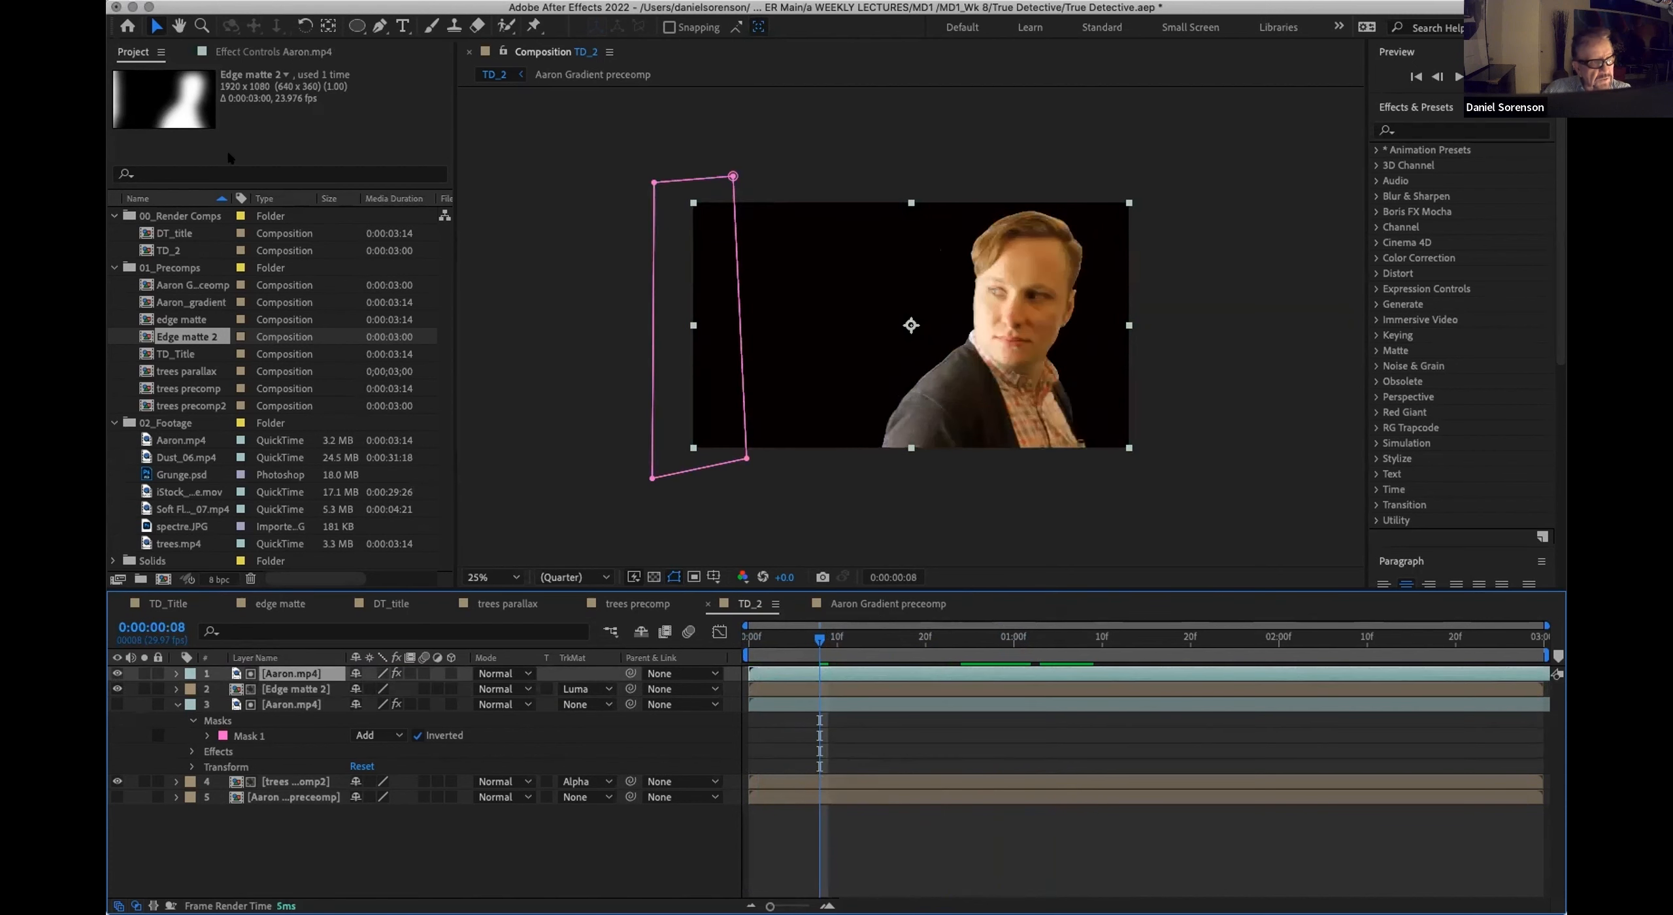
left_click(240, 53)
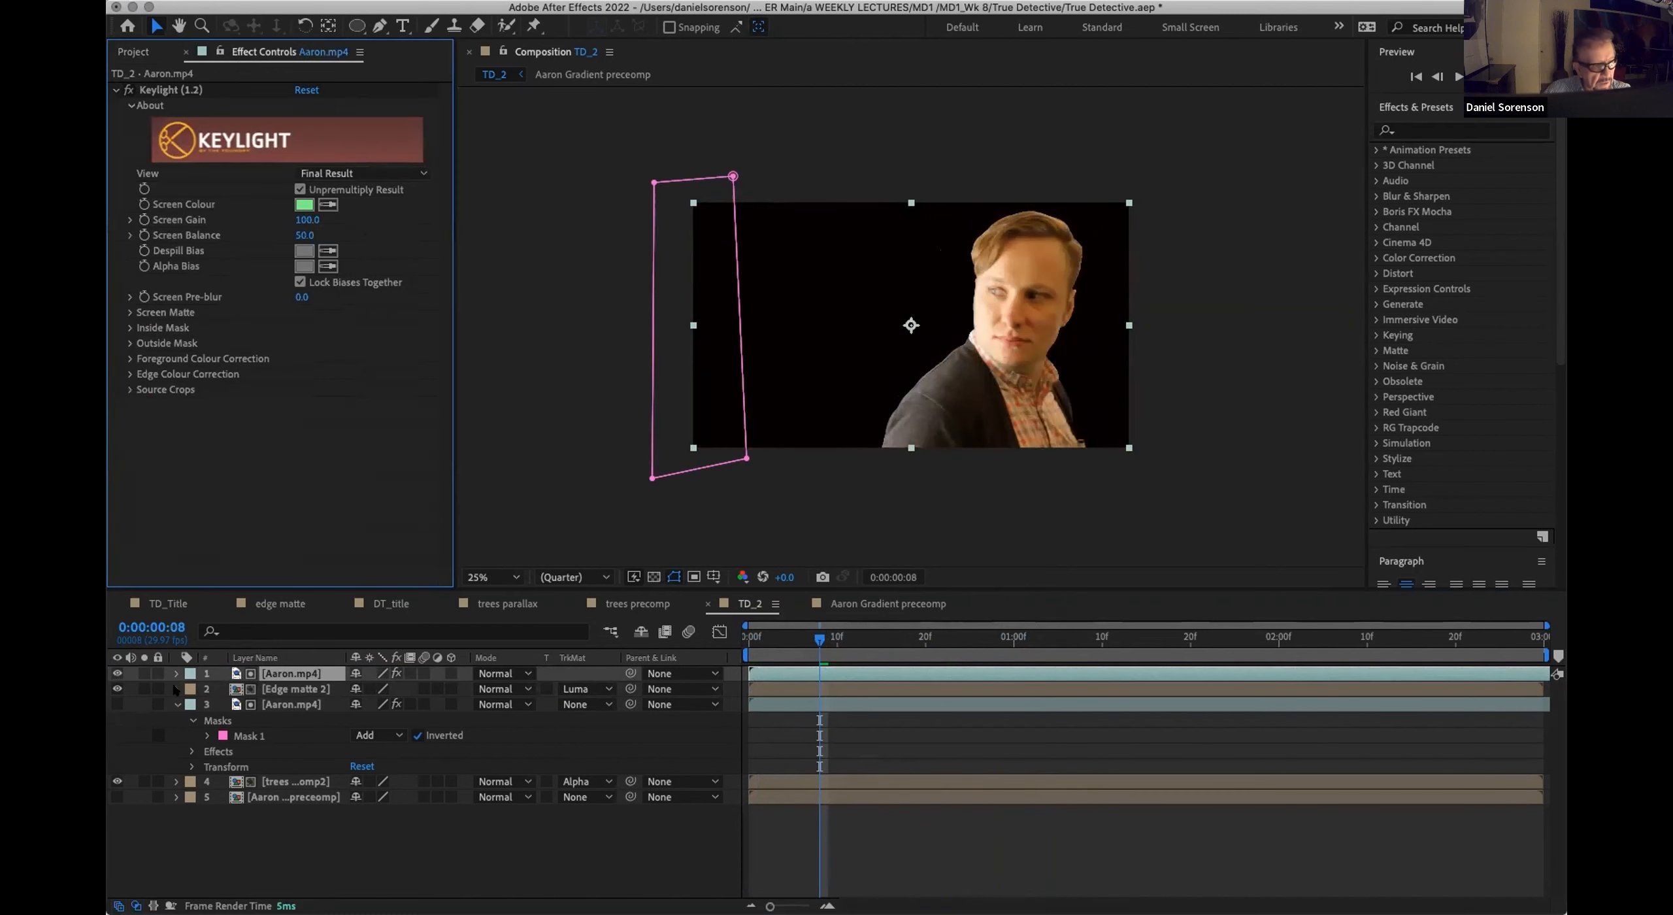
left_click(278, 679)
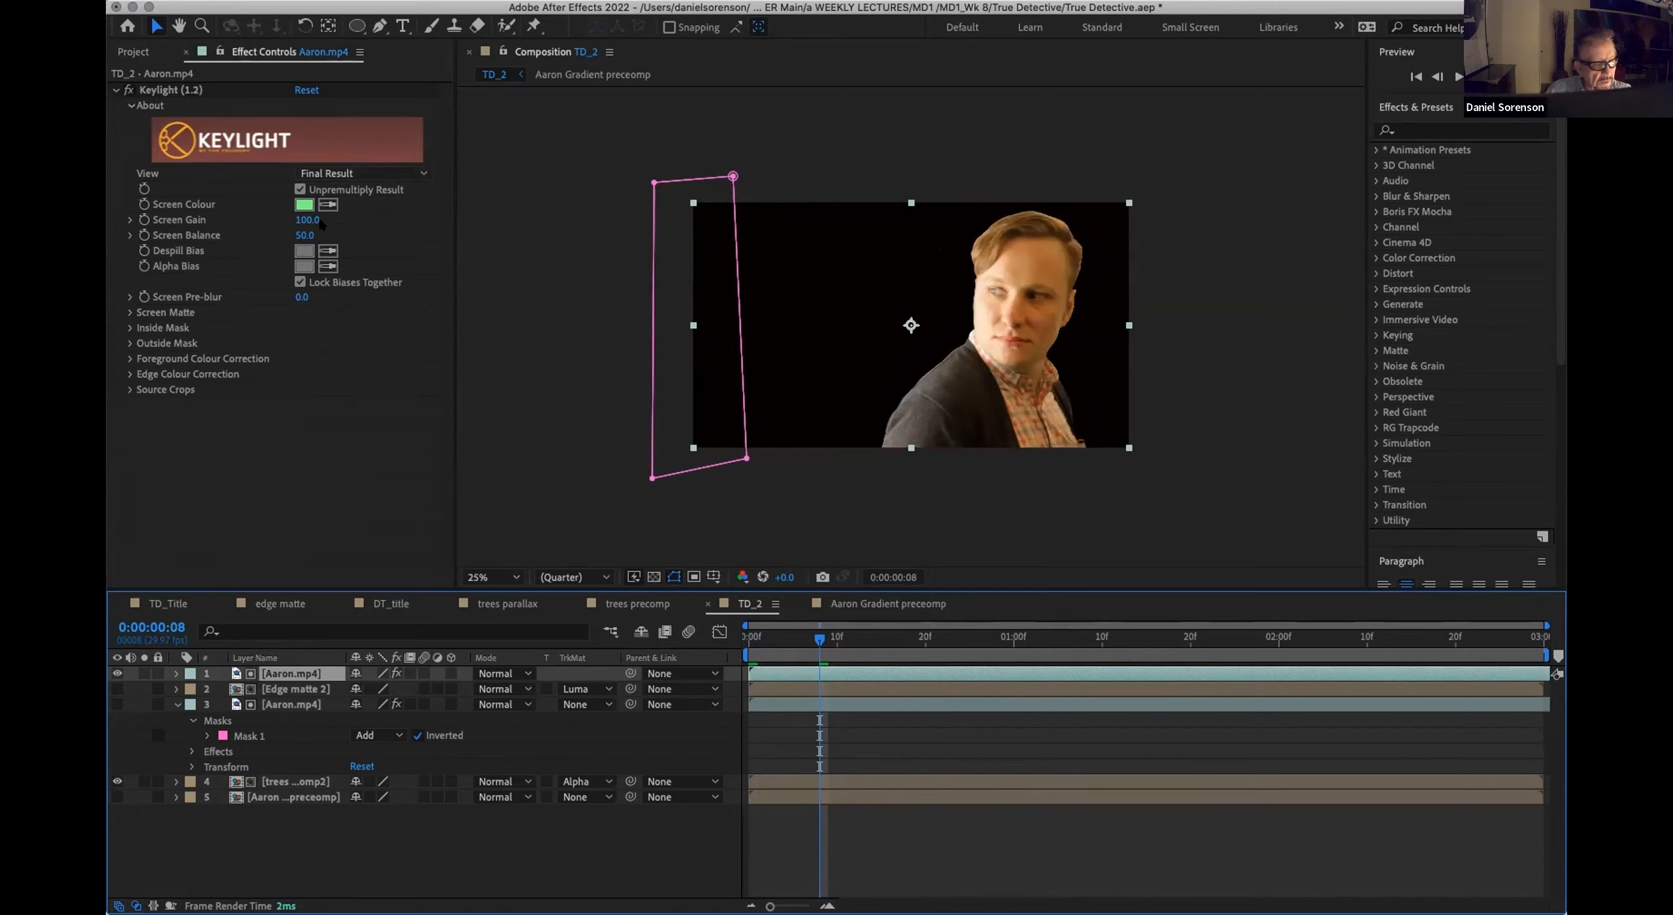
left_click(117, 673)
Step: In the Edge matte 2 composition, reduce Keylight's Screen Softness on Aaron.mp4 to 188.5
double_click(287, 689)
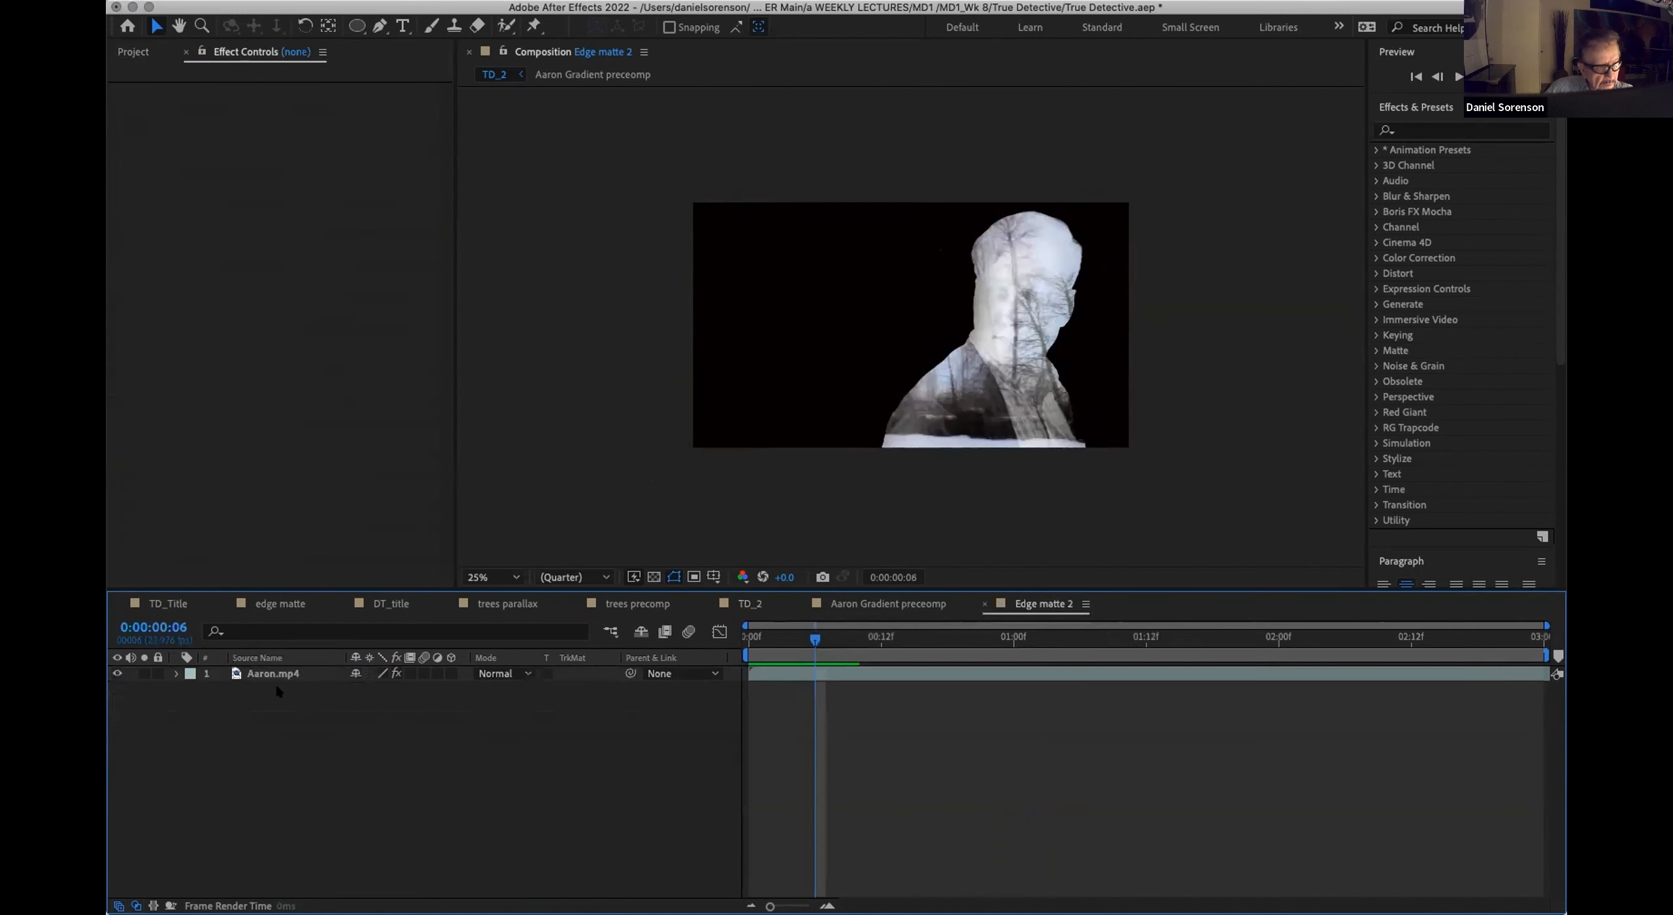
left_click(227, 52)
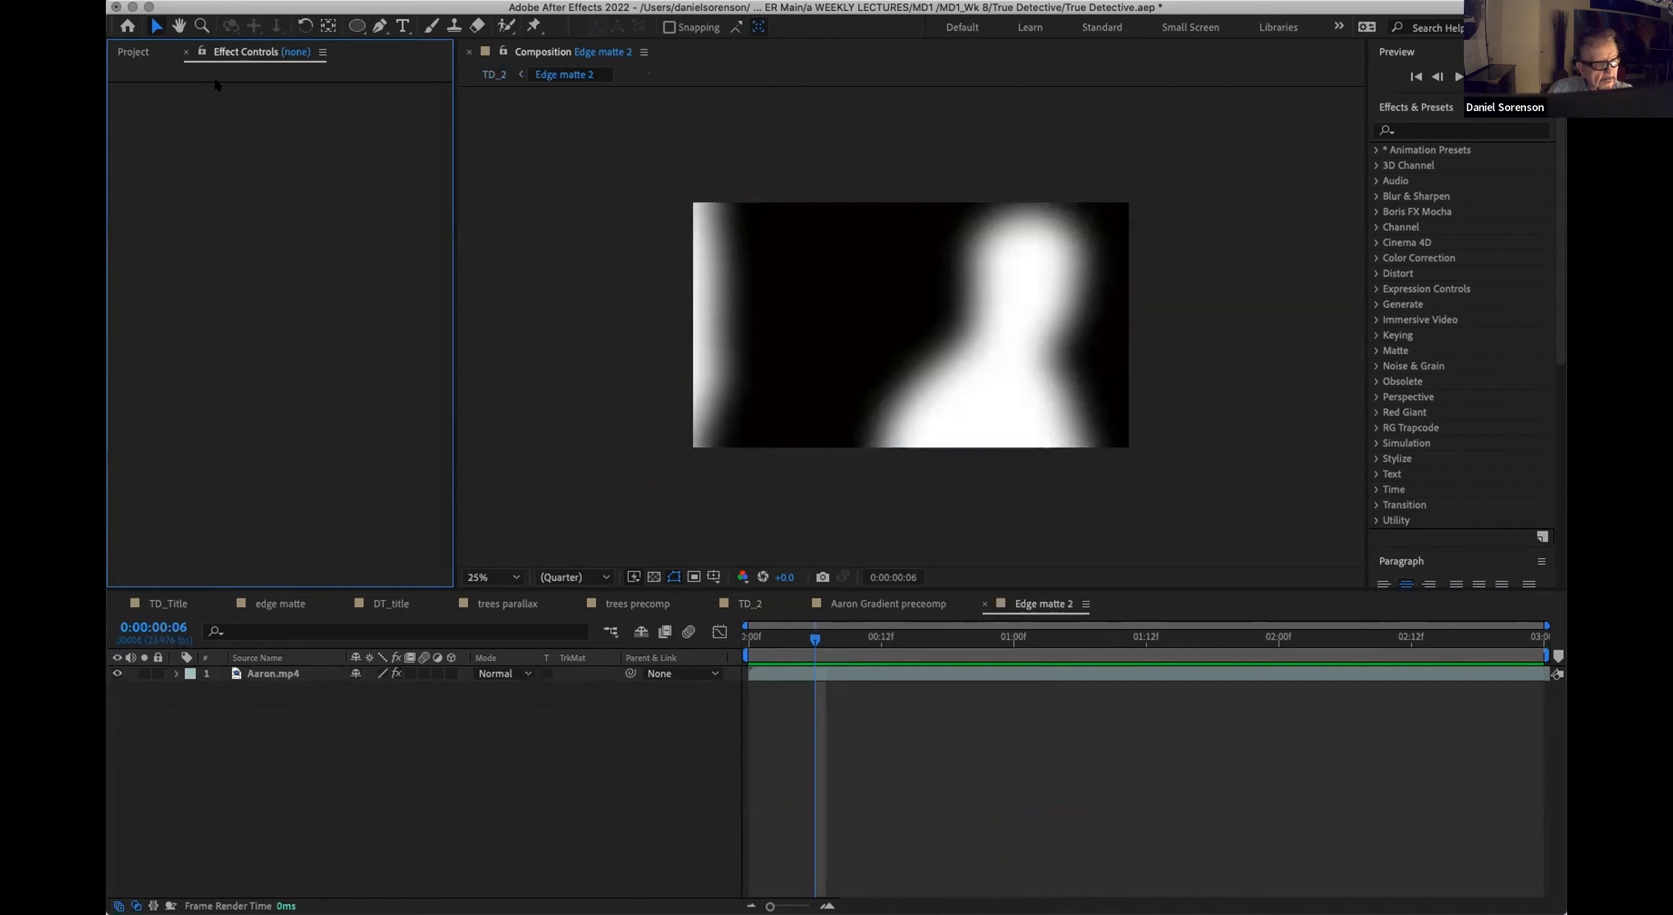
left_click(260, 674)
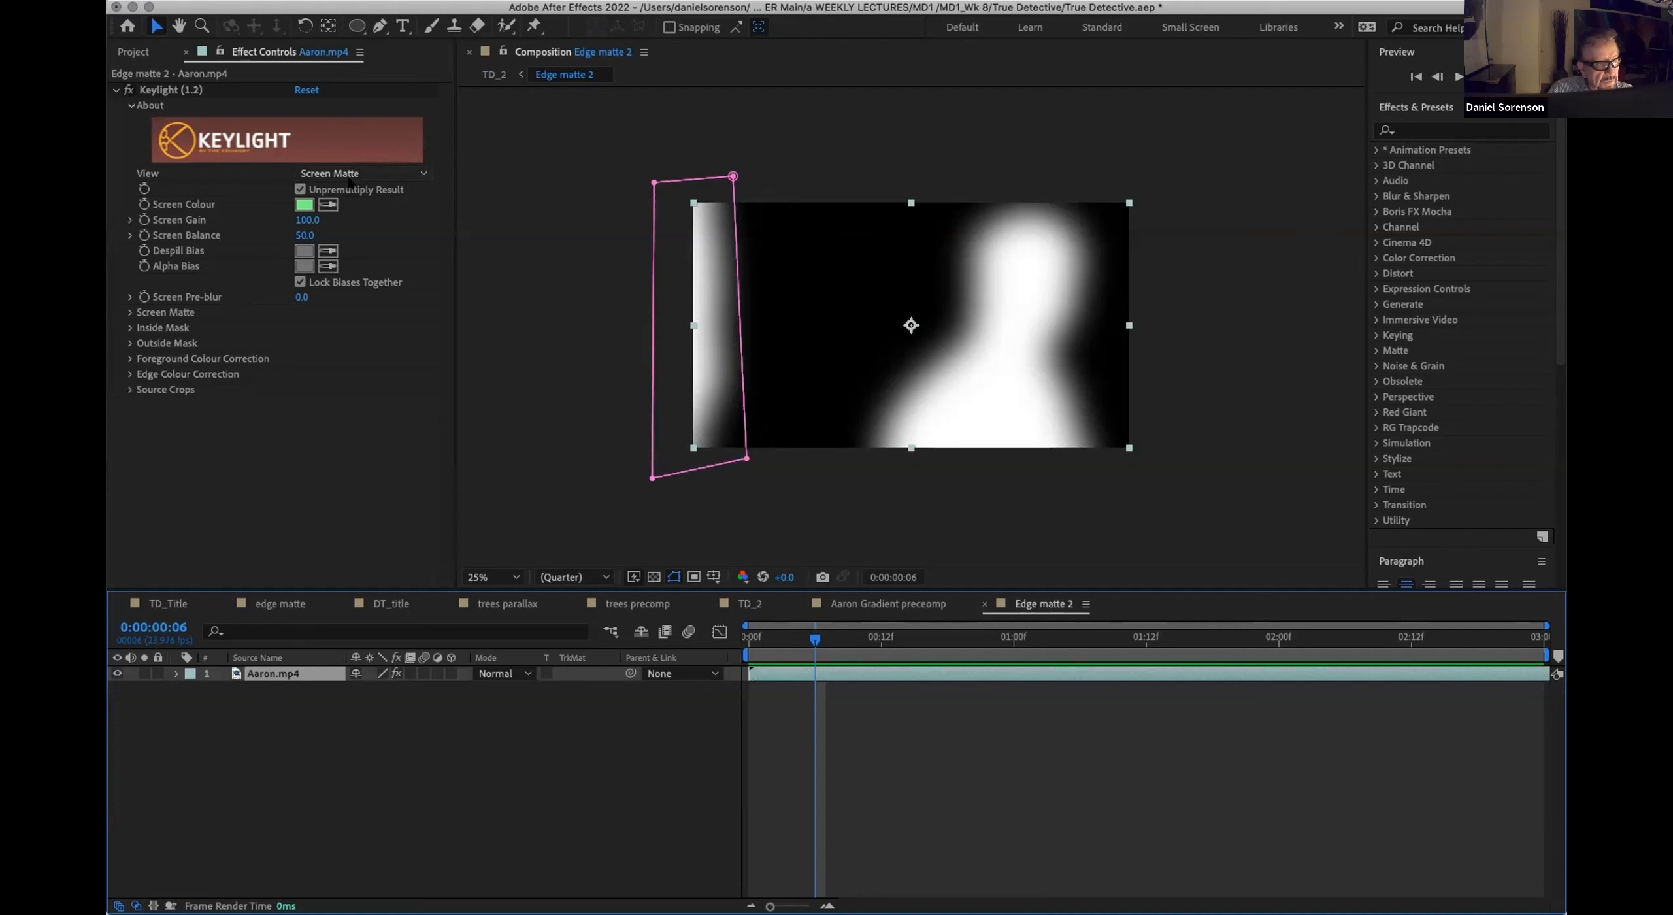
left_click(130, 313)
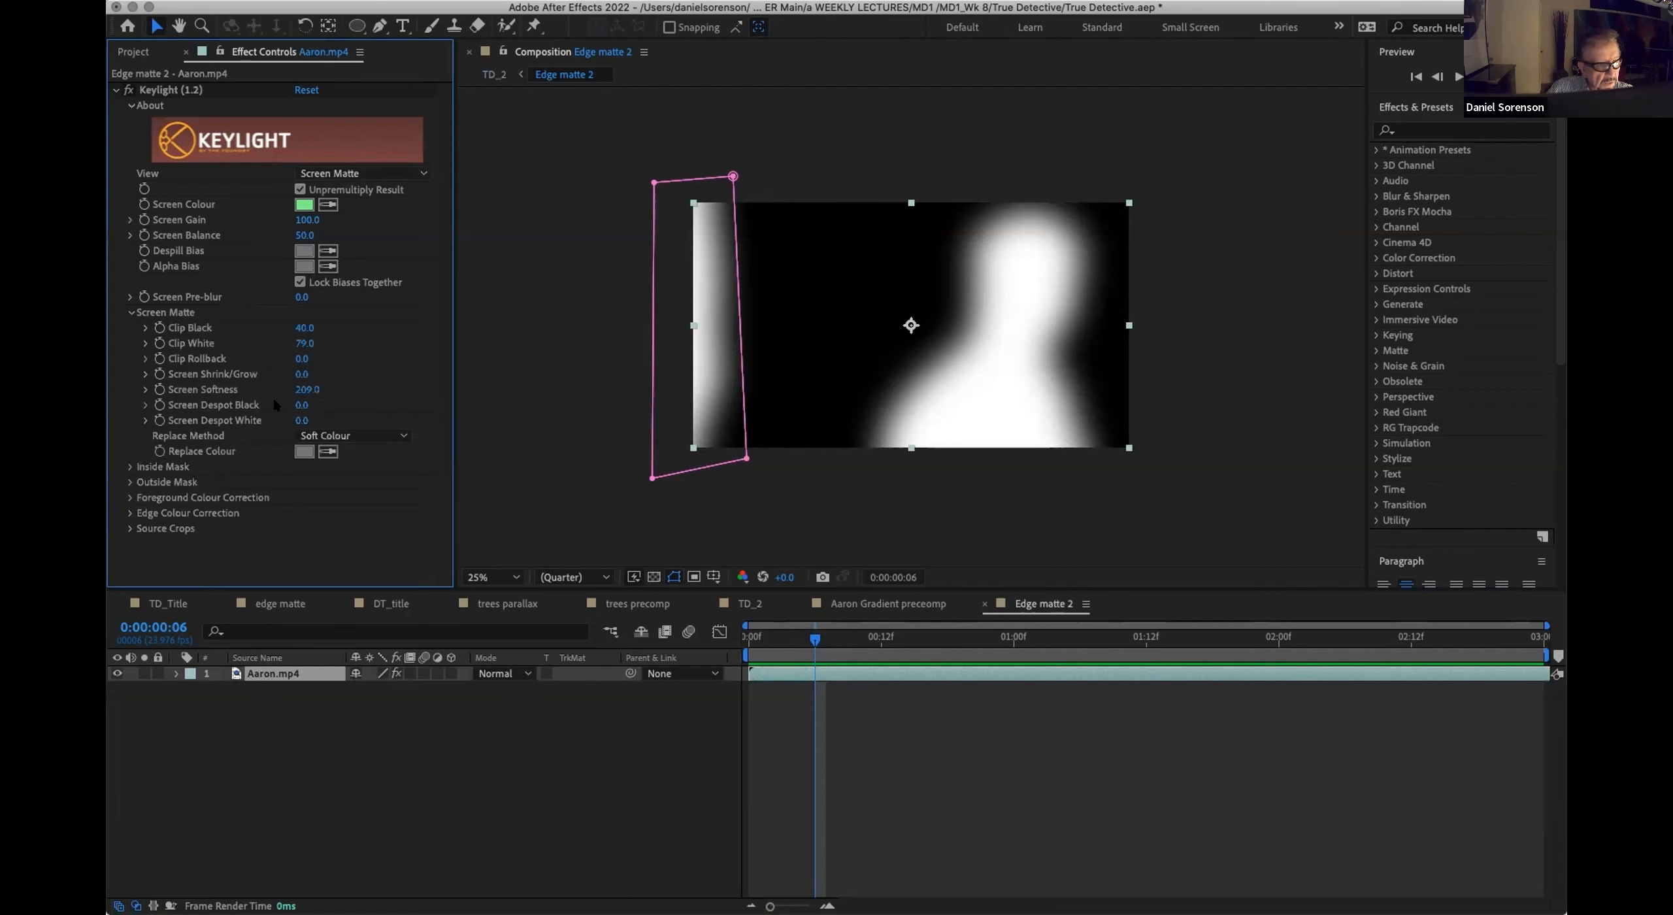
mouse_move(291, 384)
left_mouse_down()
mouse_move(184, 399)
mouse_move(287, 400)
mouse_move(282, 385)
left_mouse_up()
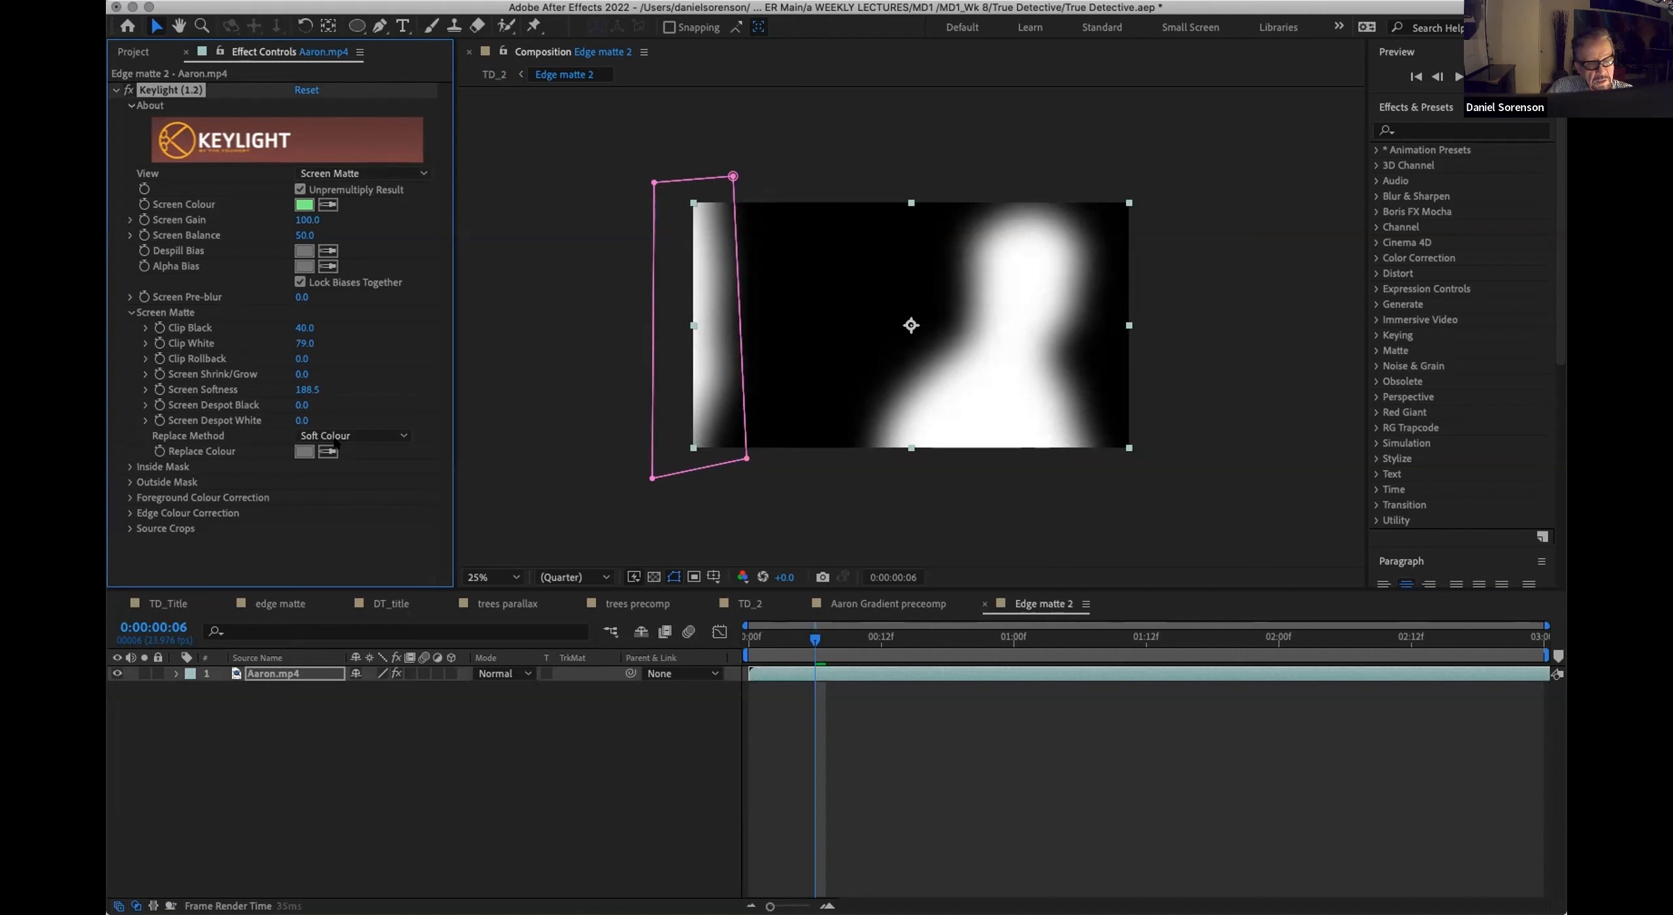
Step: Return to the TD_2 composition and review the softened matte at several points in its first second
left_click(738, 604)
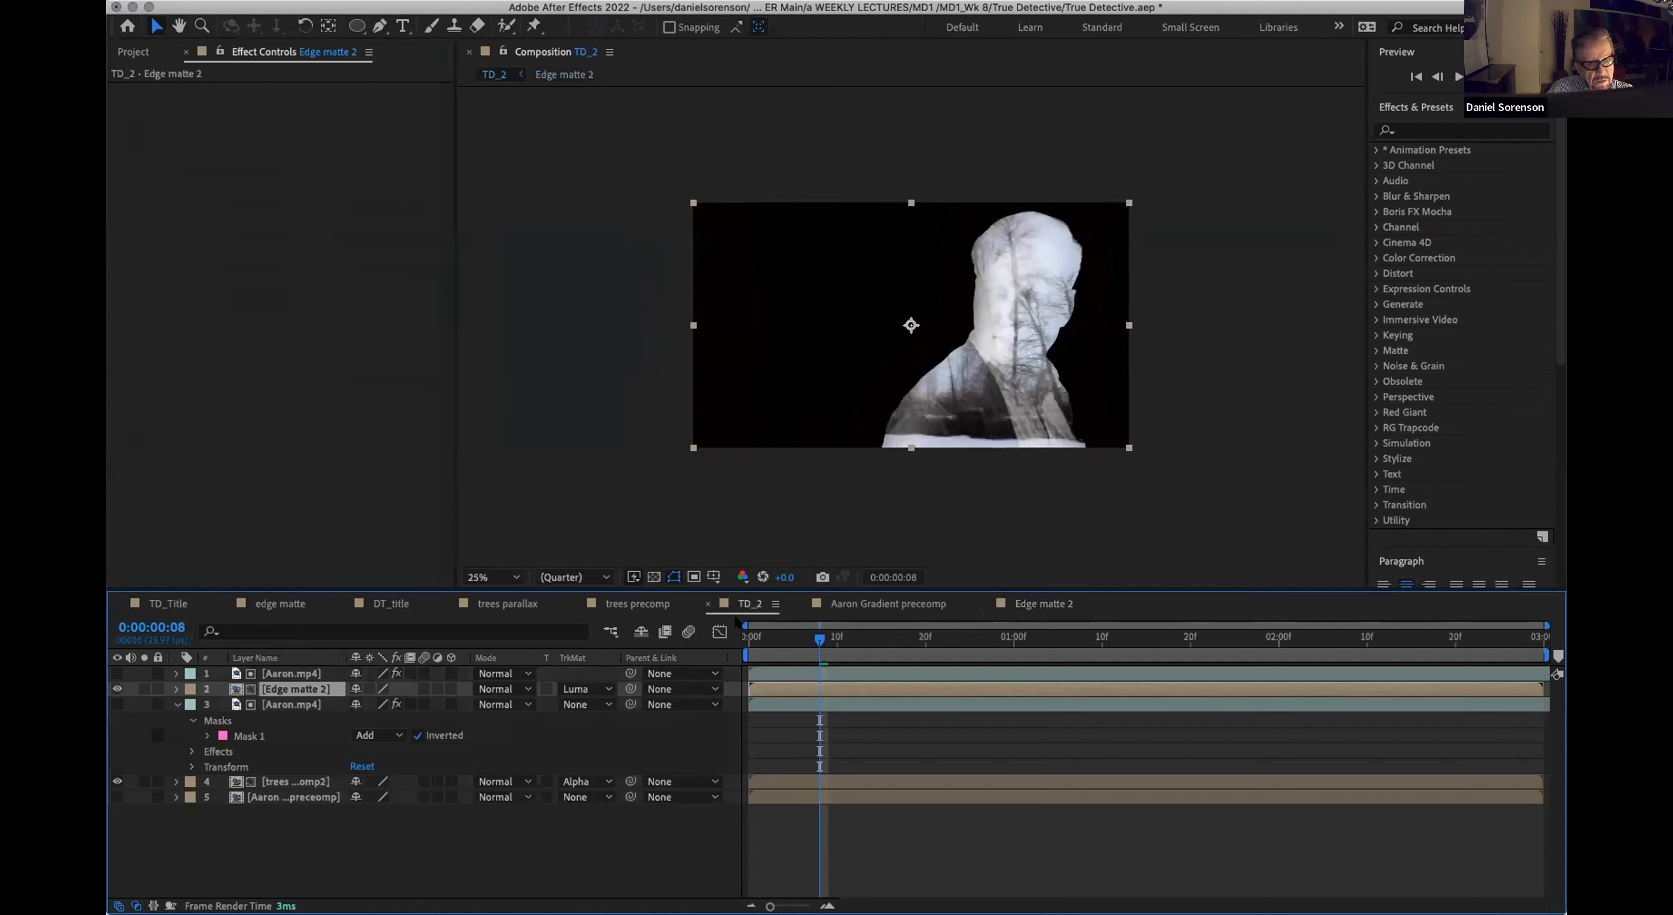
key("space")
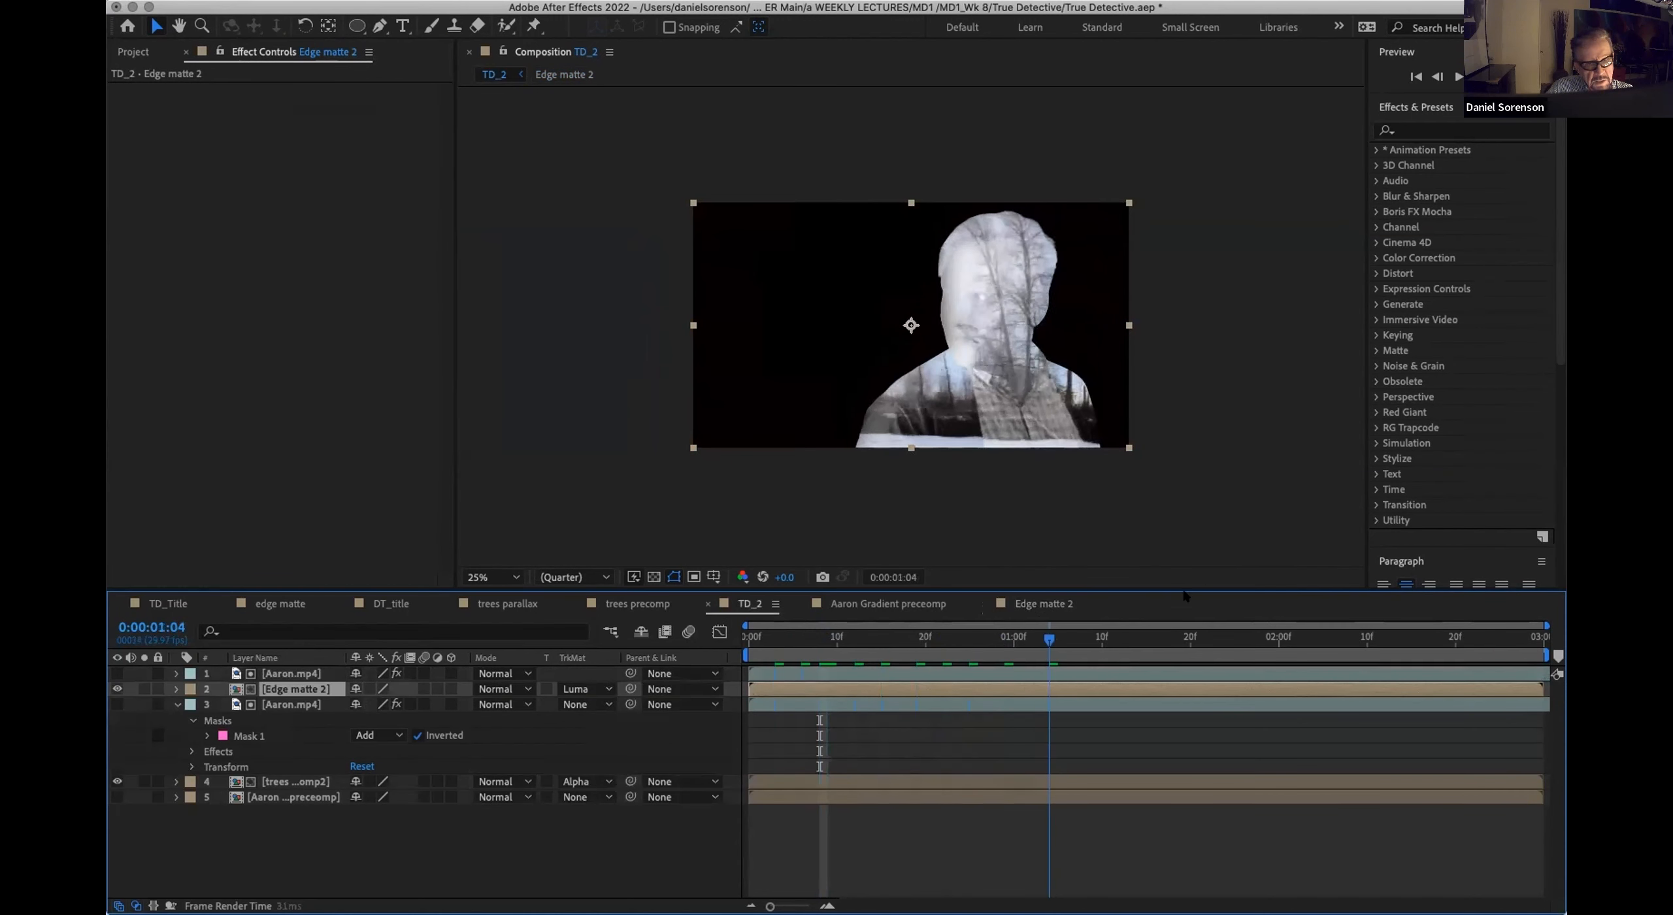
left_click_drag(1014, 637, 827, 650)
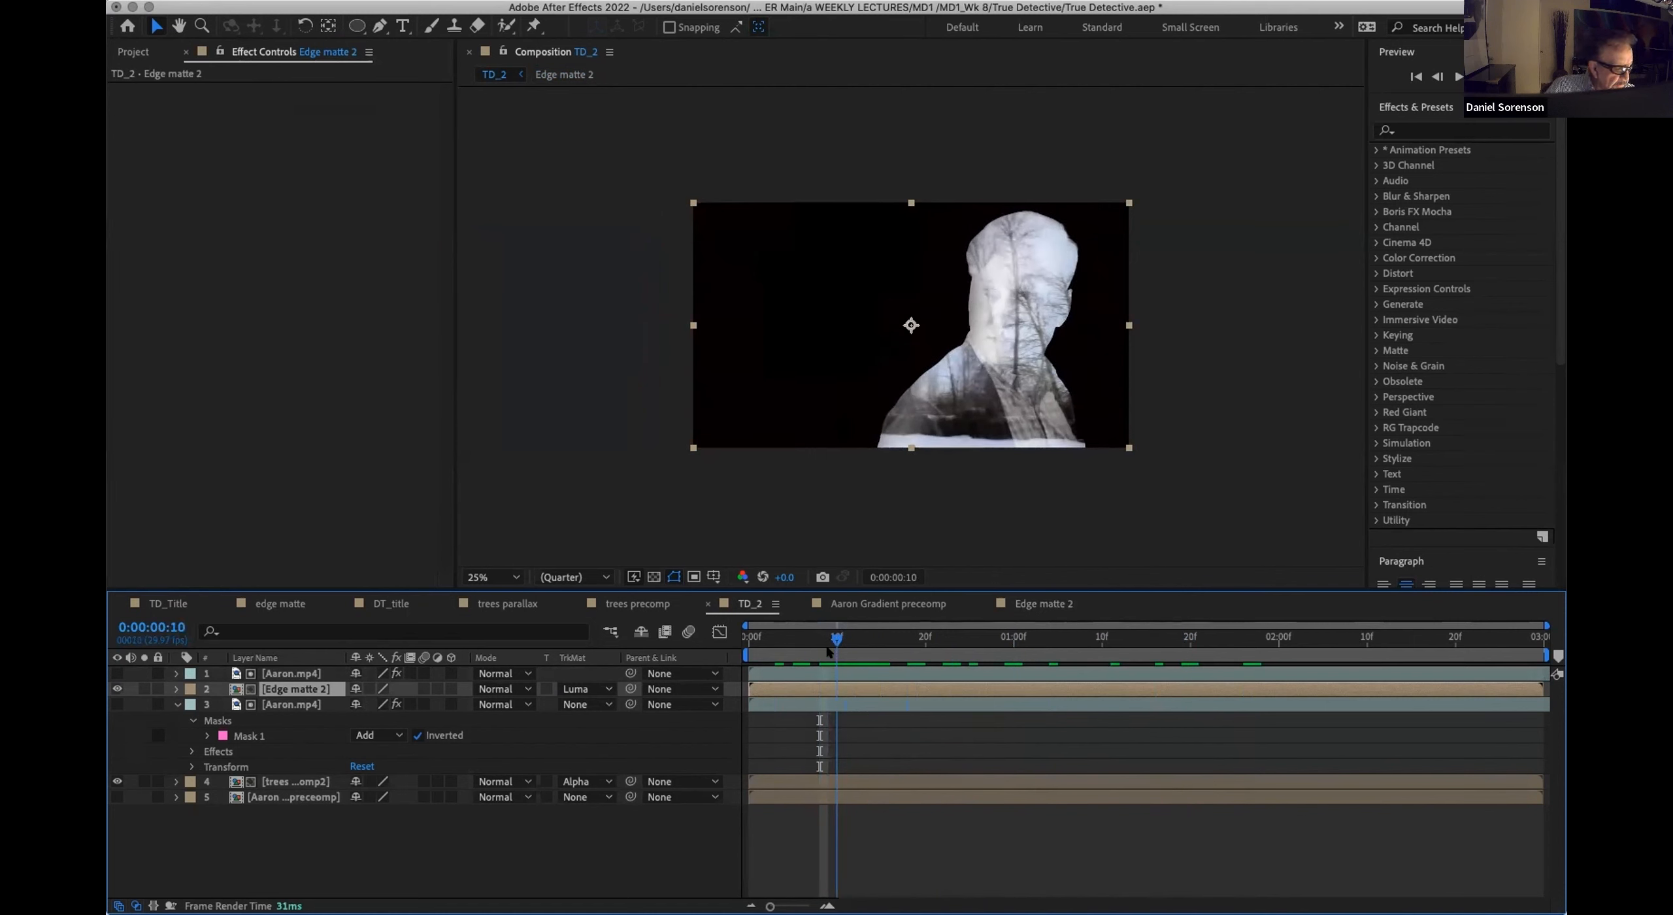
left_click_drag(828, 650, 826, 652)
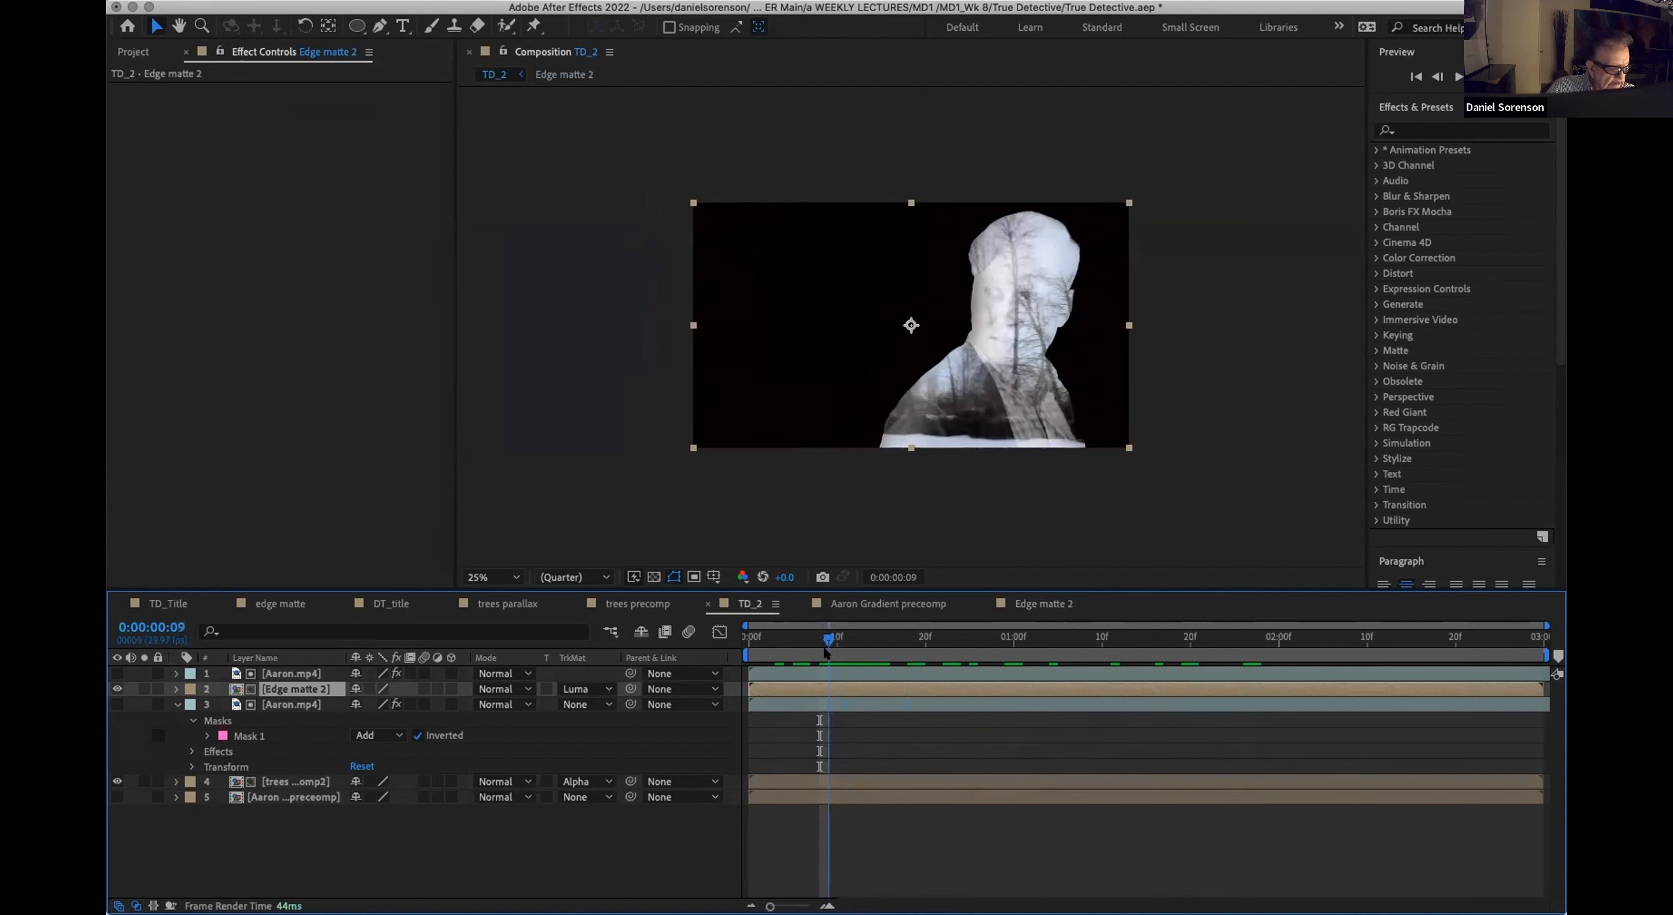
left_click_drag(825, 651, 793, 651)
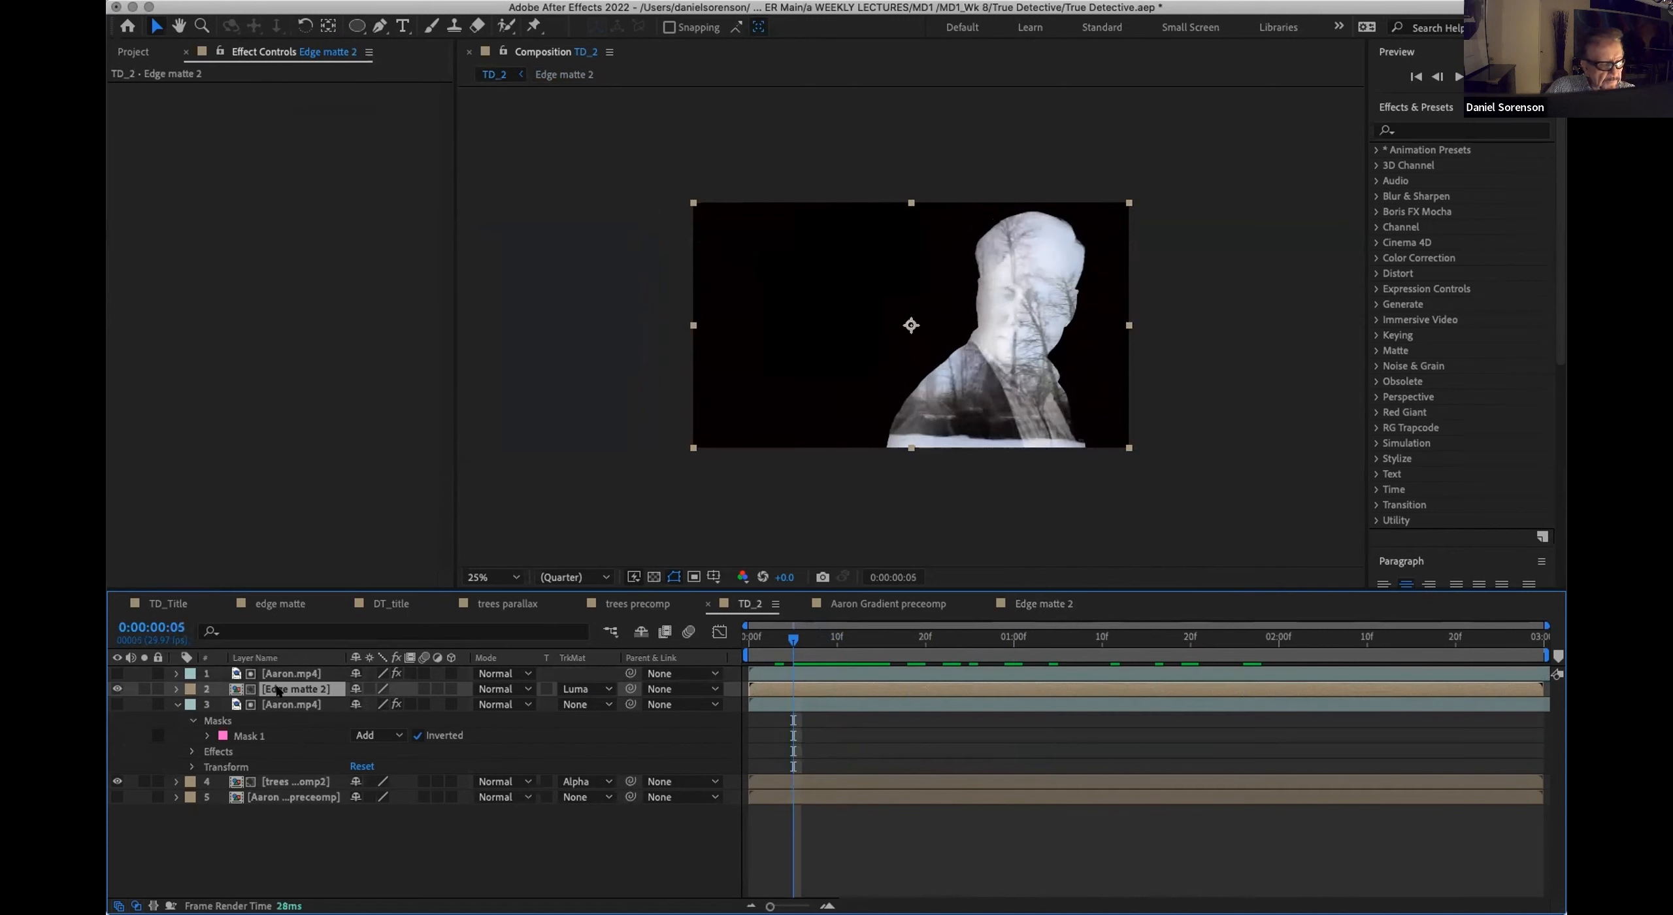
Step: Add a Hue/Saturation effect to the topmost Aaron.mp4 layer and set its Master Saturation to -24
left_click(276, 674)
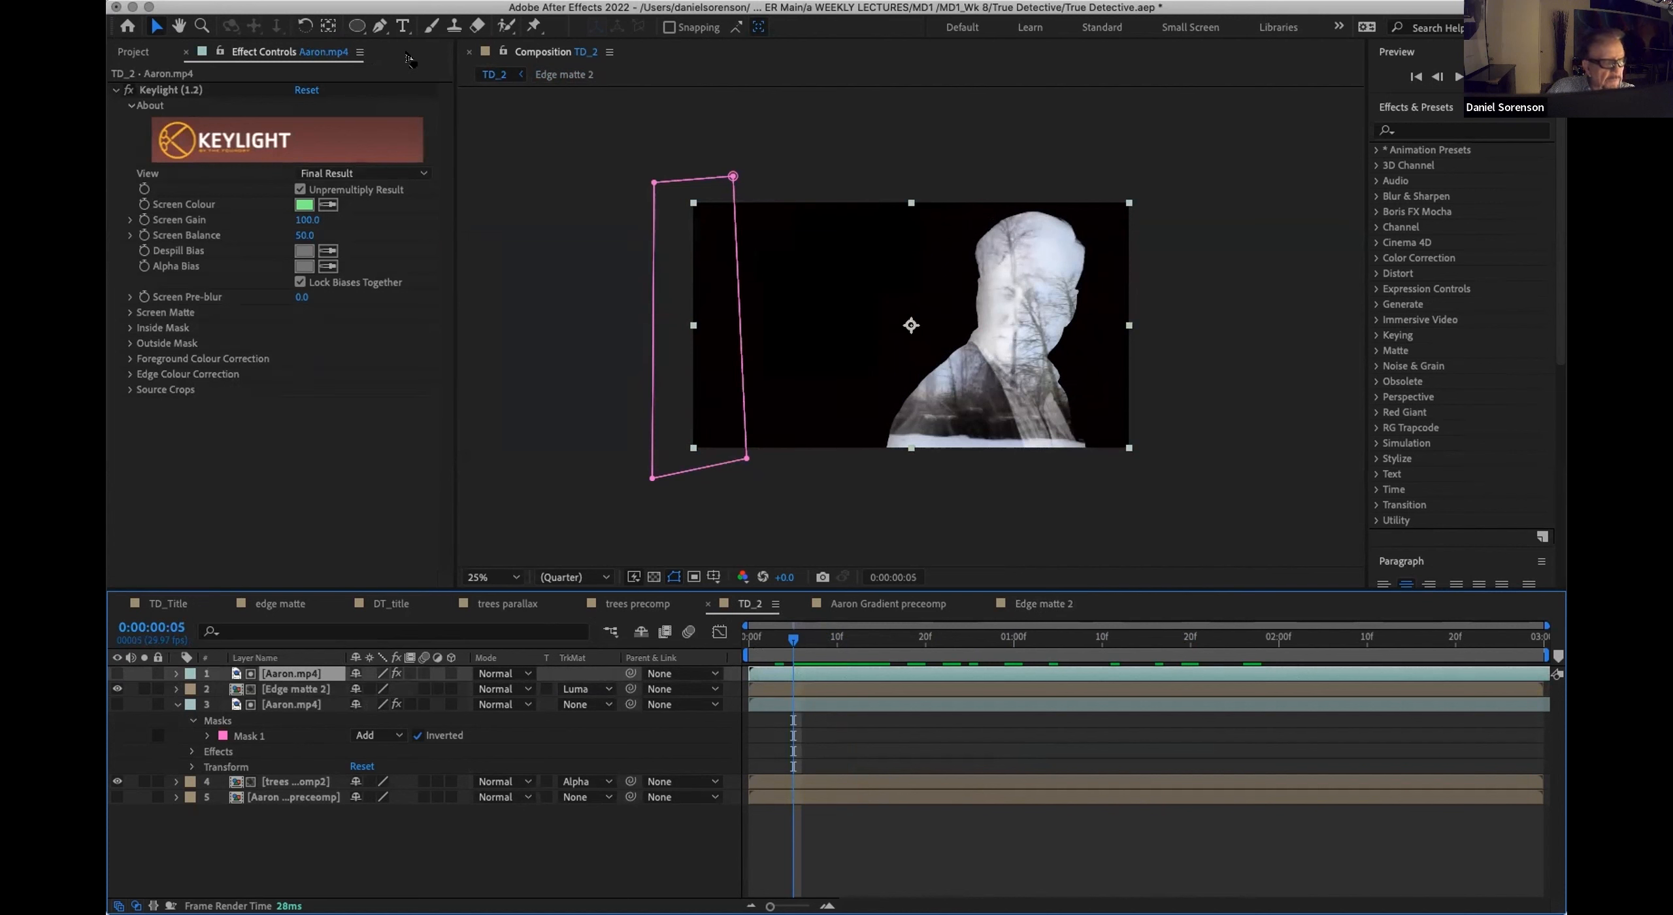
left_click(353, 0)
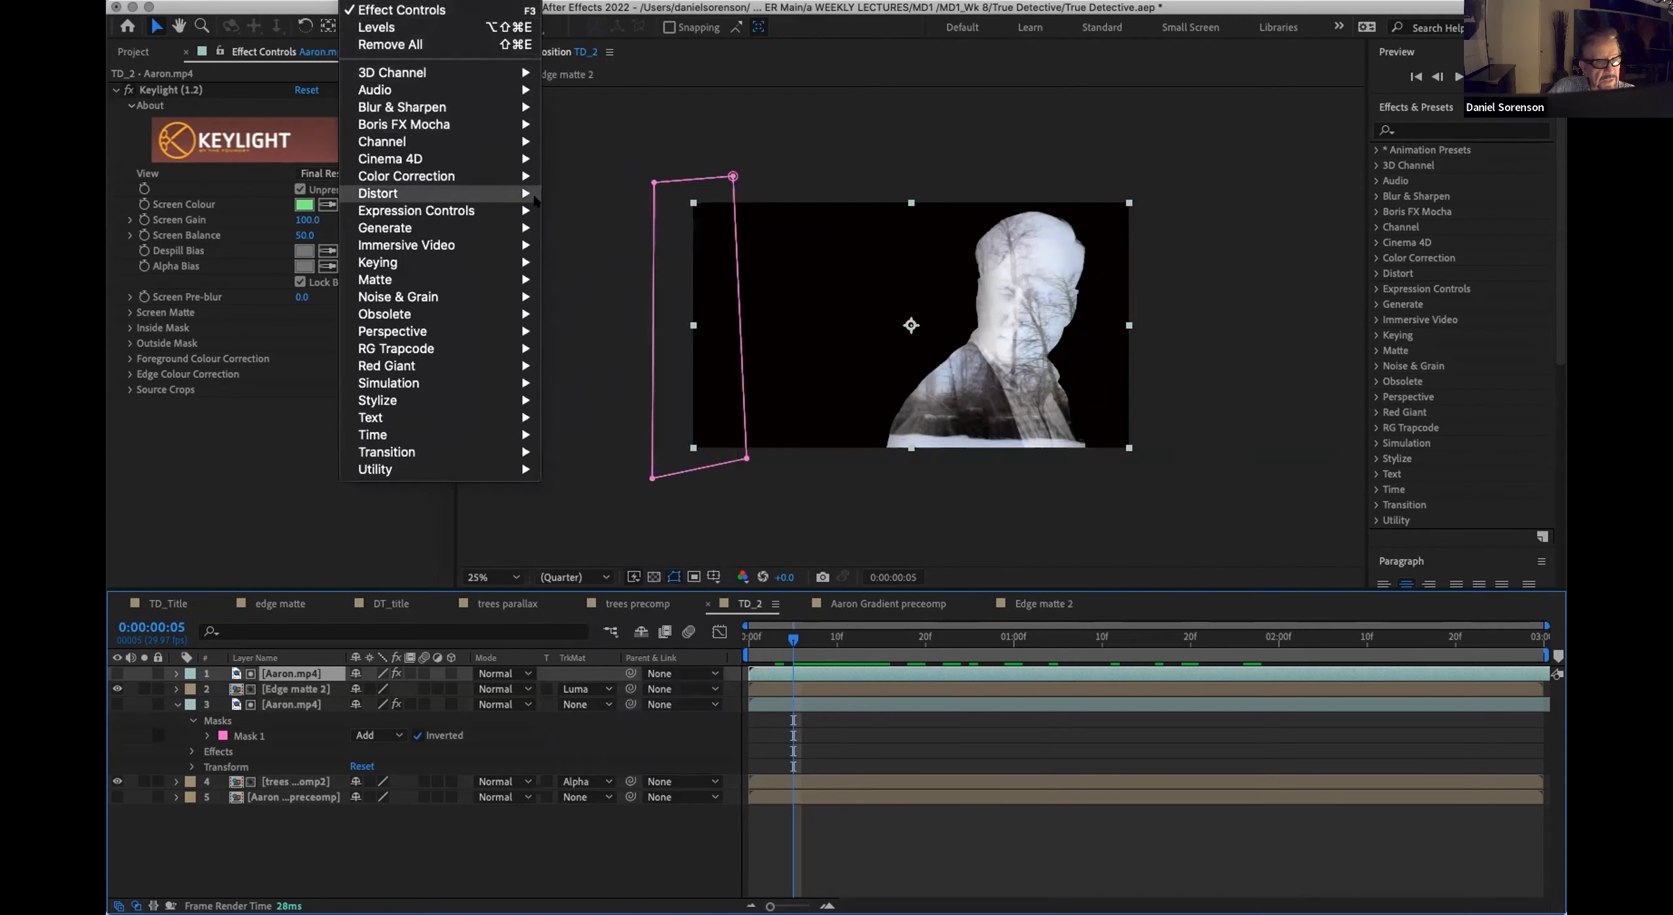
mouse_move(399, 177)
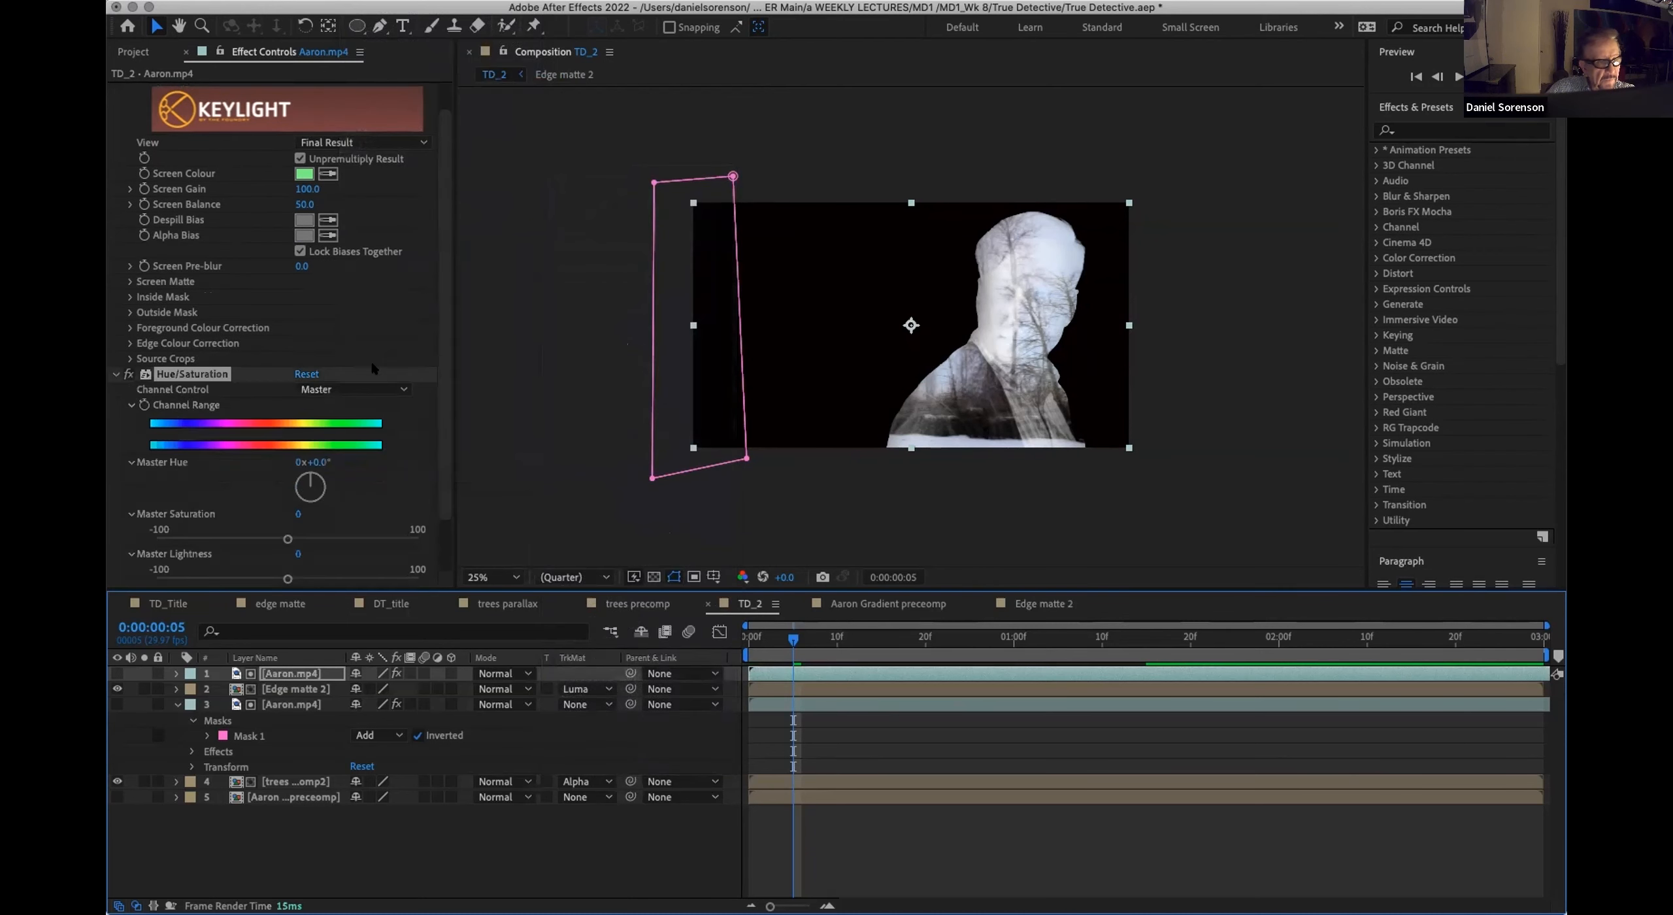
scroll(430, 507, "down", 2)
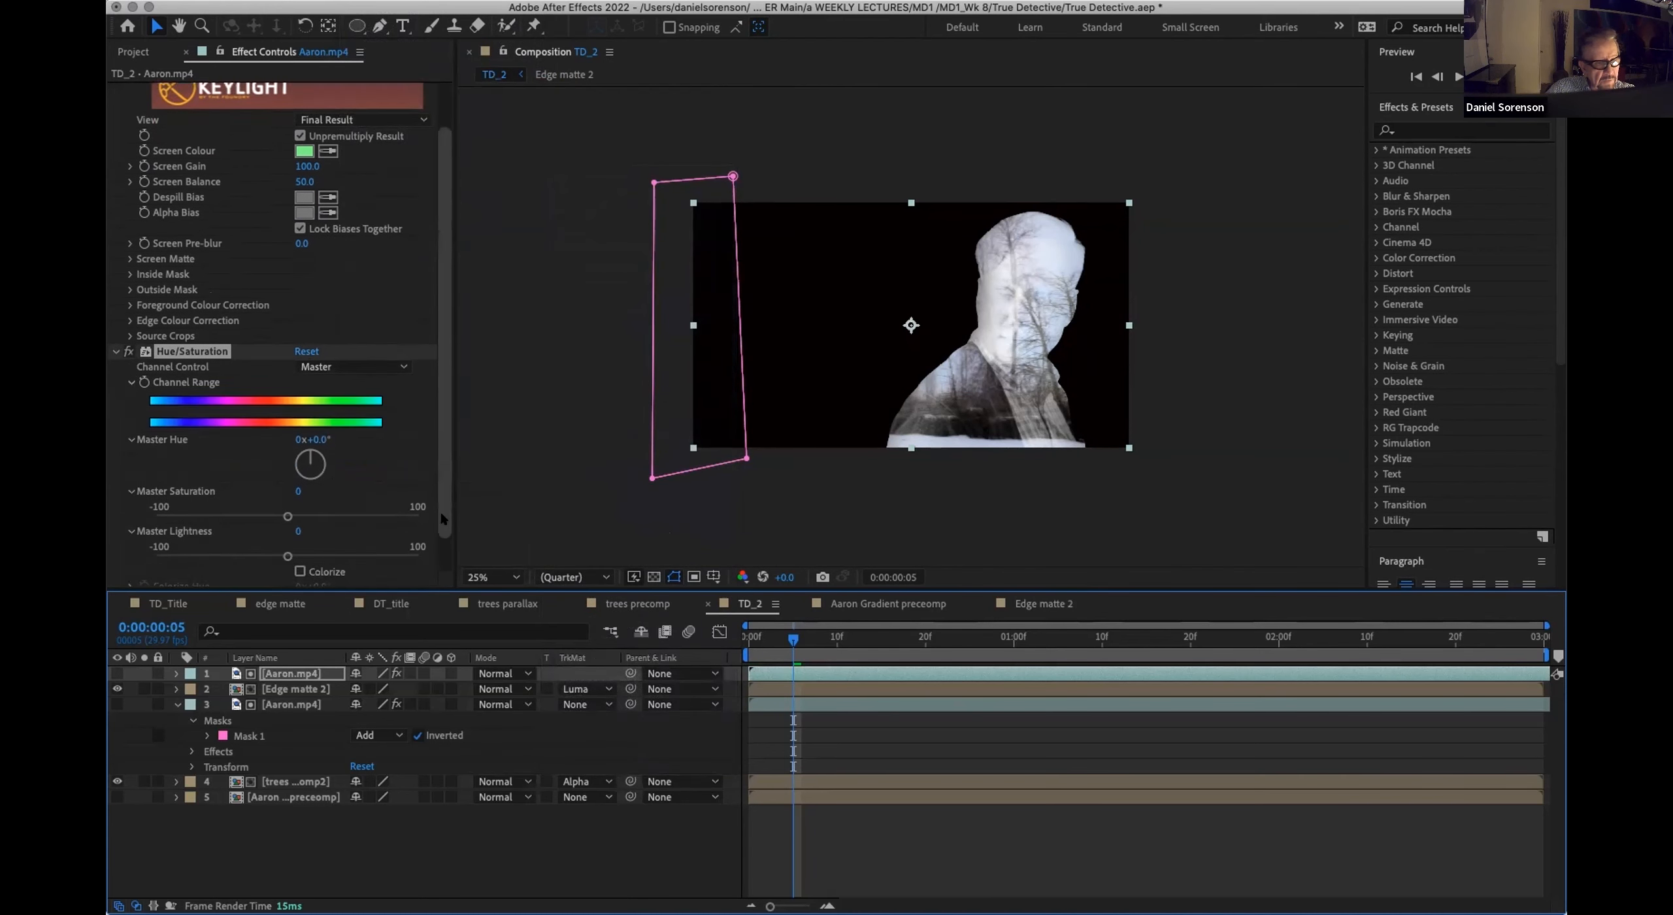
mouse_move(286, 476)
left_mouse_down()
mouse_move(243, 471)
mouse_move(256, 476)
left_mouse_up()
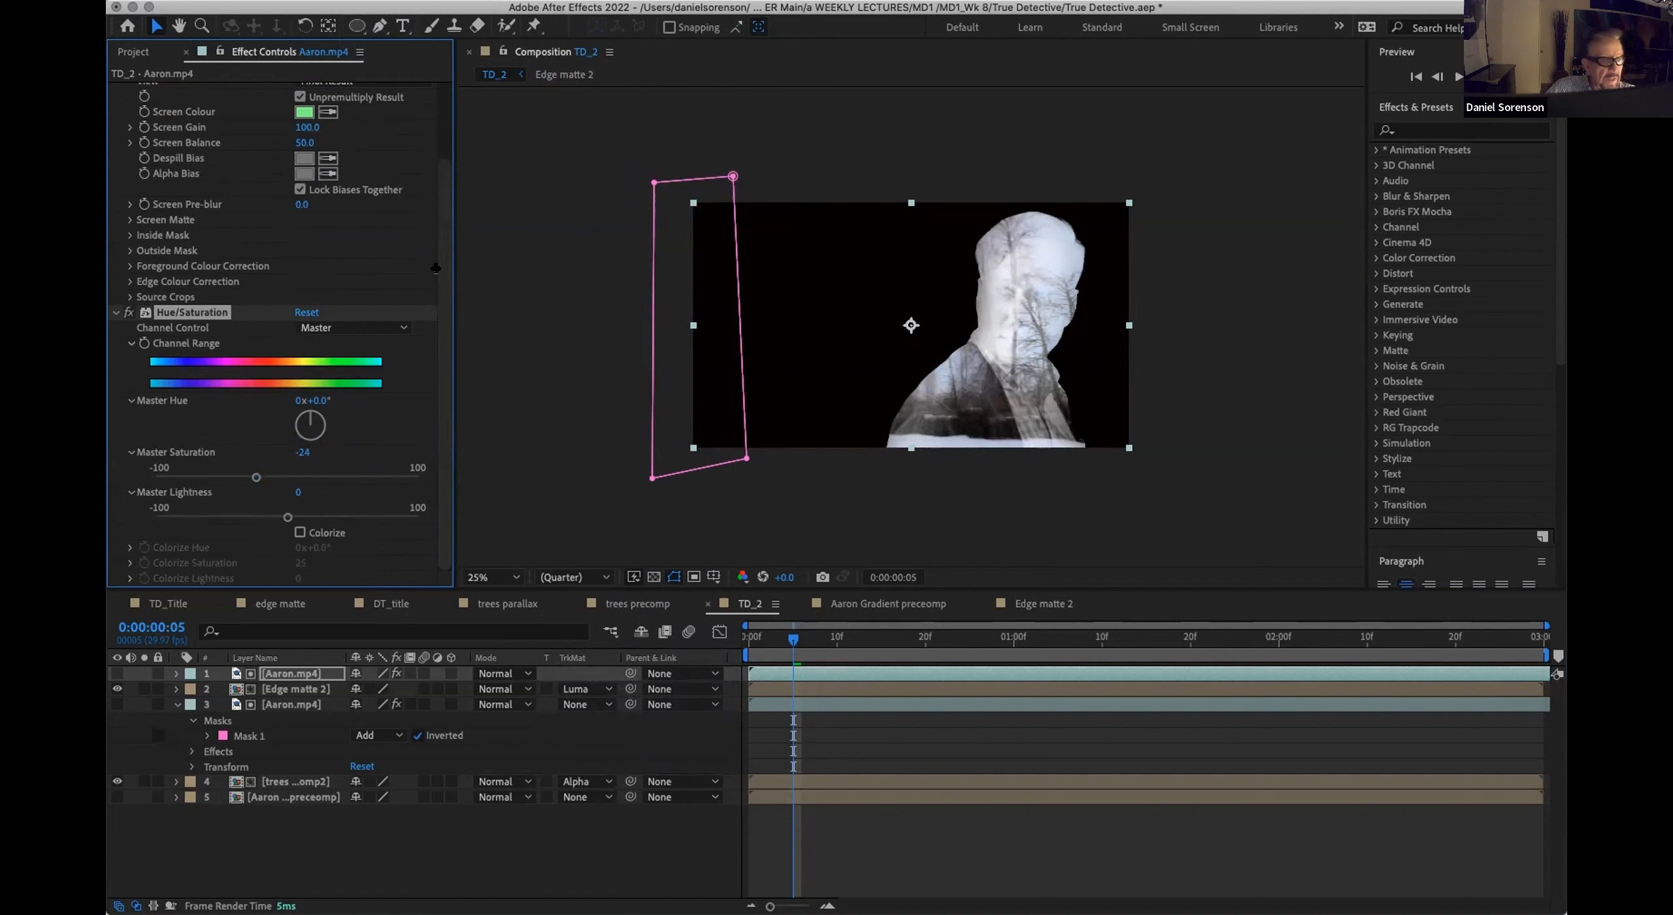
Step: Add a Curves effect to the topmost Aaron.mp4 layer, raising the RGB curve's upper midtones while anchoring its shadows near the diagonal
left_click(357, 1)
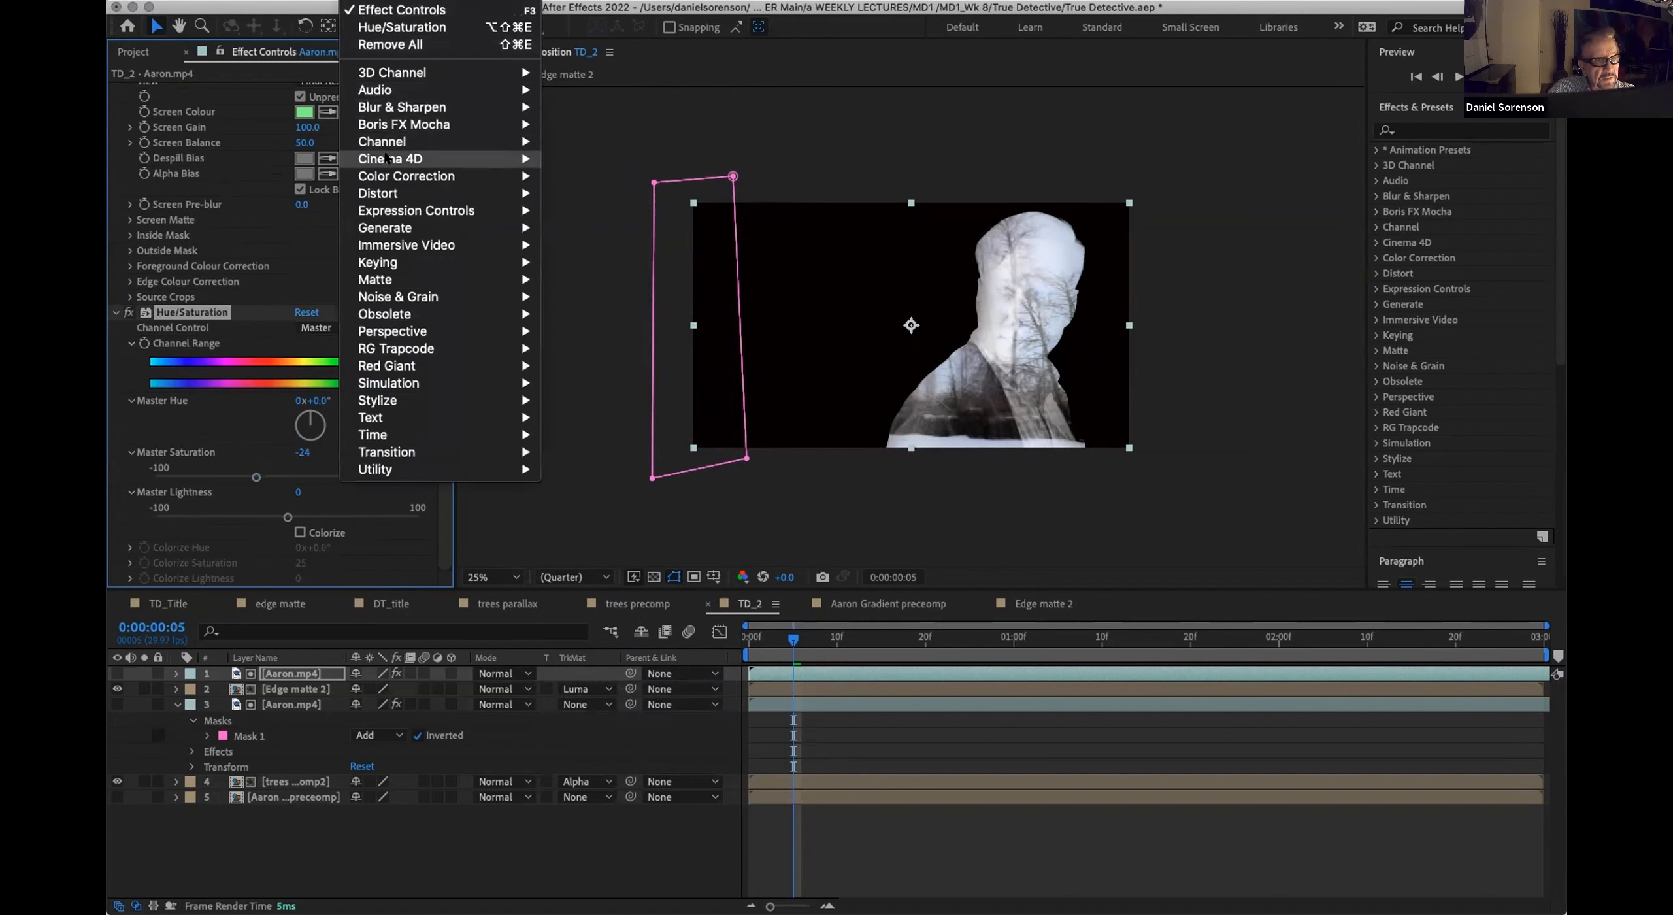
mouse_move(402, 175)
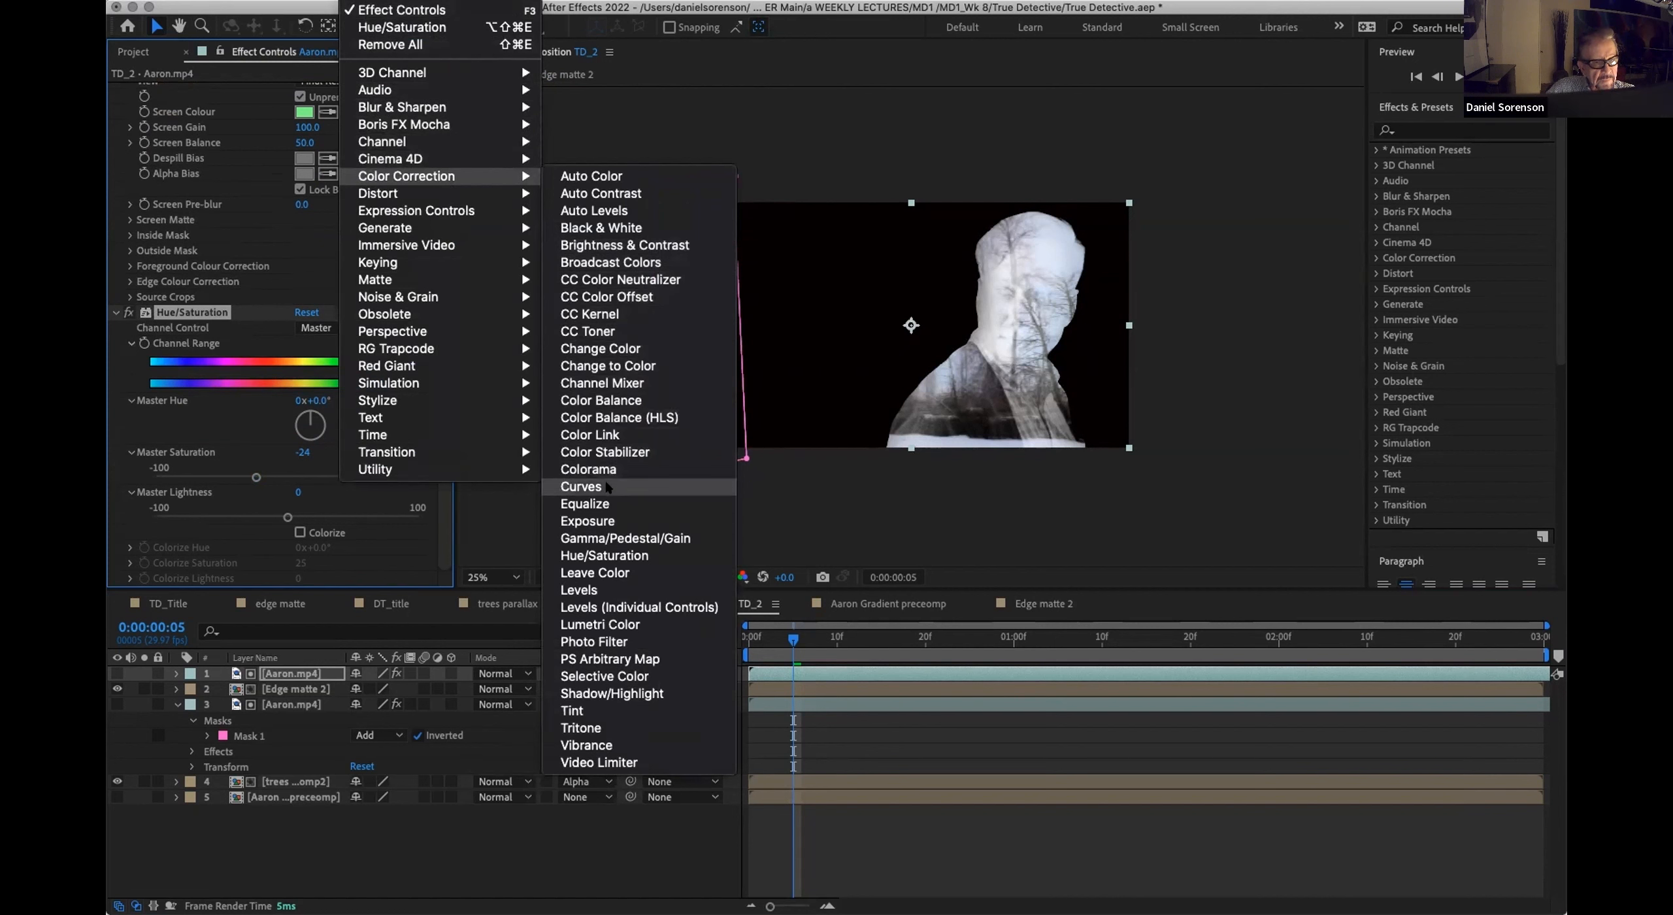
left_click(582, 486)
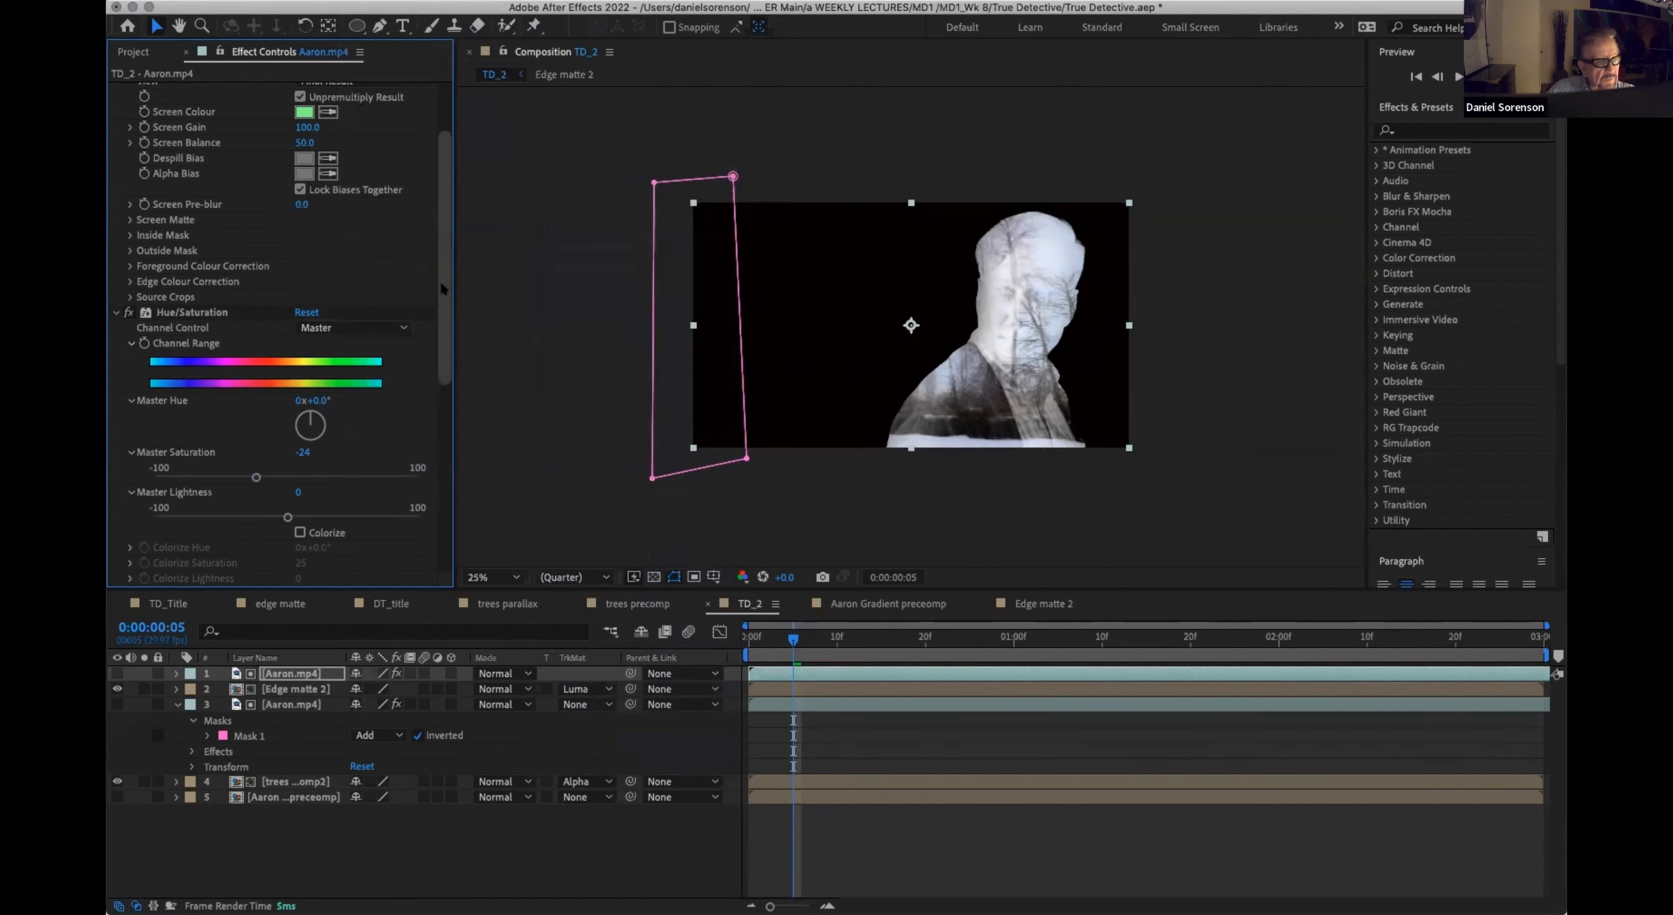
left_click_drag(441, 284, 442, 473)
left_click_drag(294, 376, 287, 361)
left_click_drag(211, 445, 217, 449)
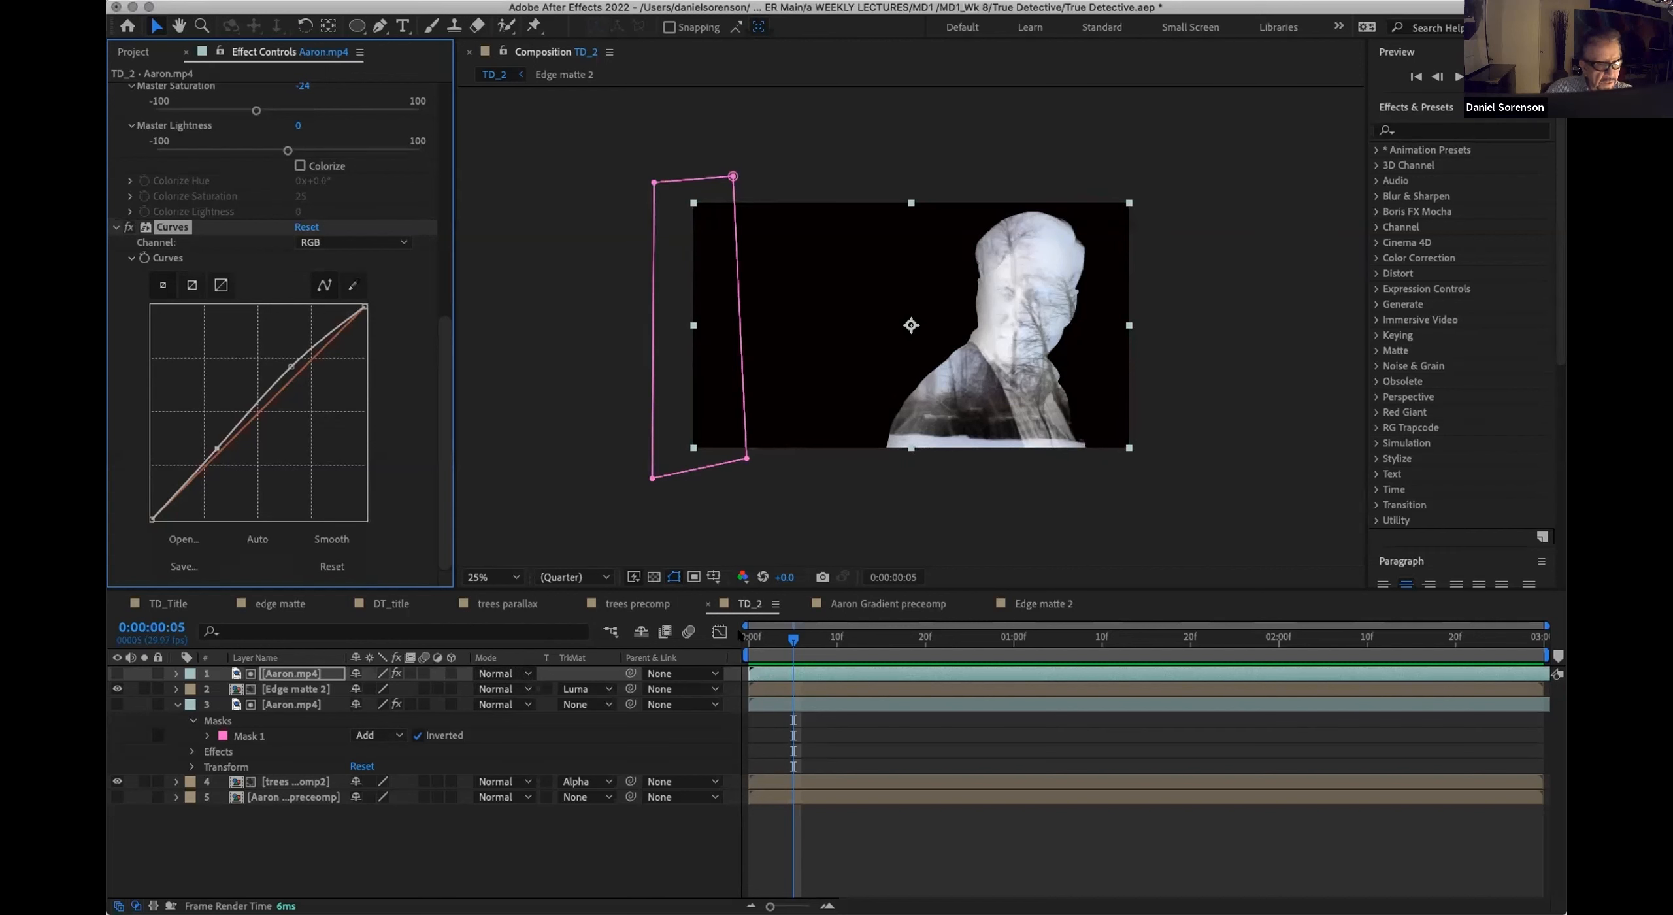
left_click_drag(777, 639, 883, 649)
left_click(907, 639)
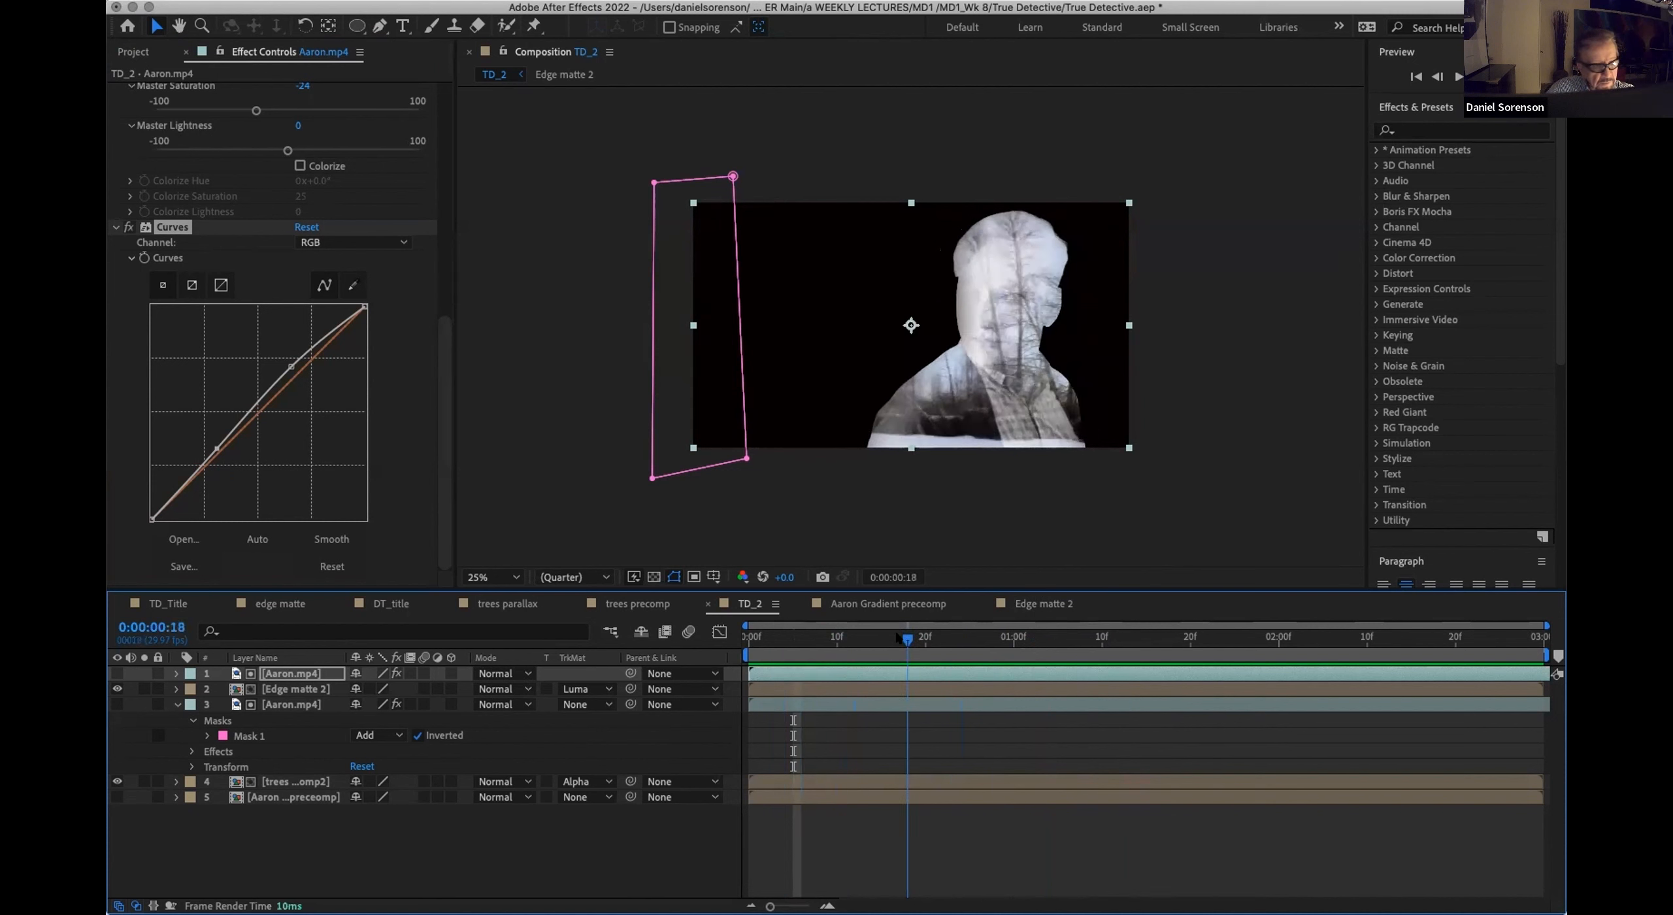
Step: Lower the opacity of the topmost Aaron.mp4 layer to 51% and preview the blend
left_click(292, 688)
left_click(278, 674)
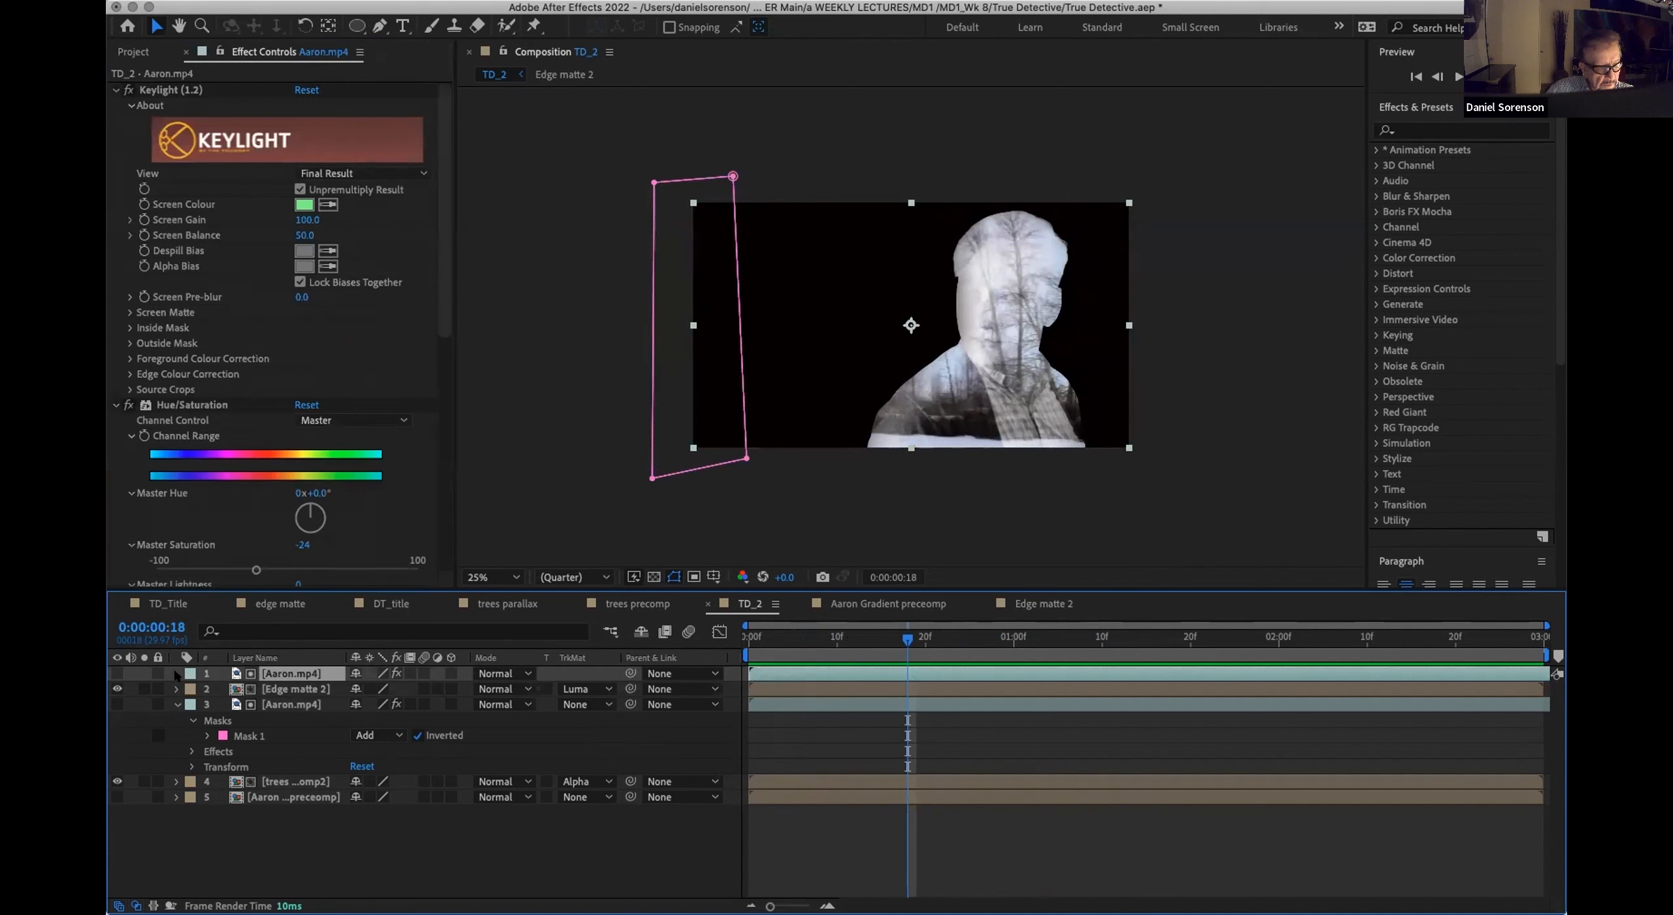
key("t")
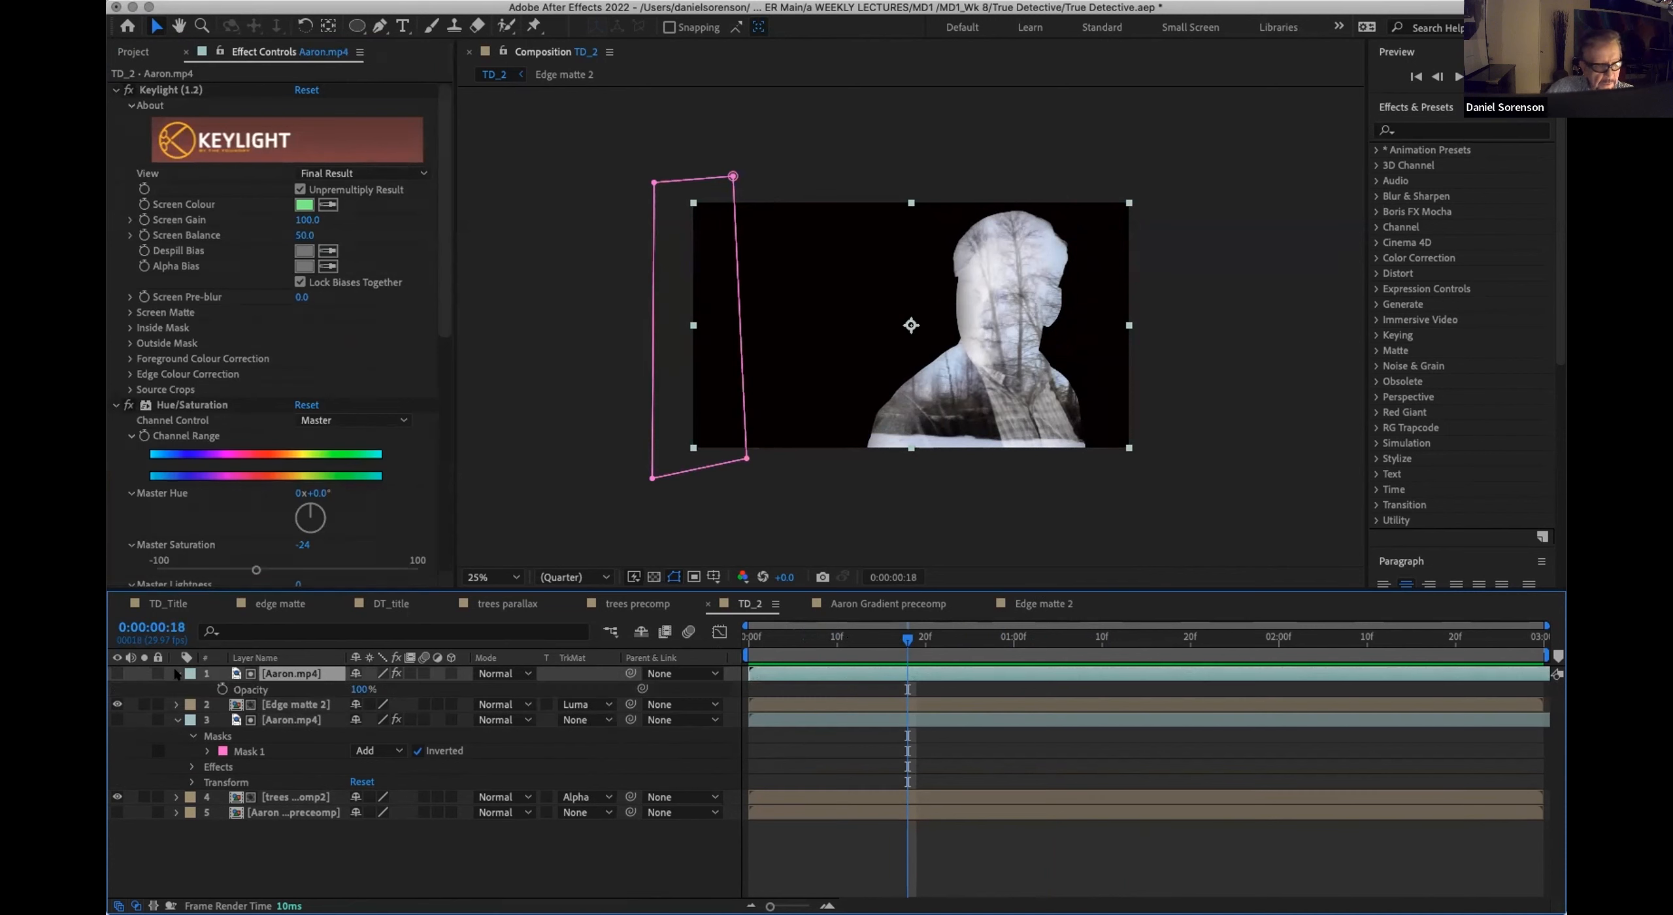
mouse_move(360, 689)
left_mouse_down()
mouse_move(306, 690)
mouse_move(407, 689)
mouse_move(379, 690)
left_mouse_up()
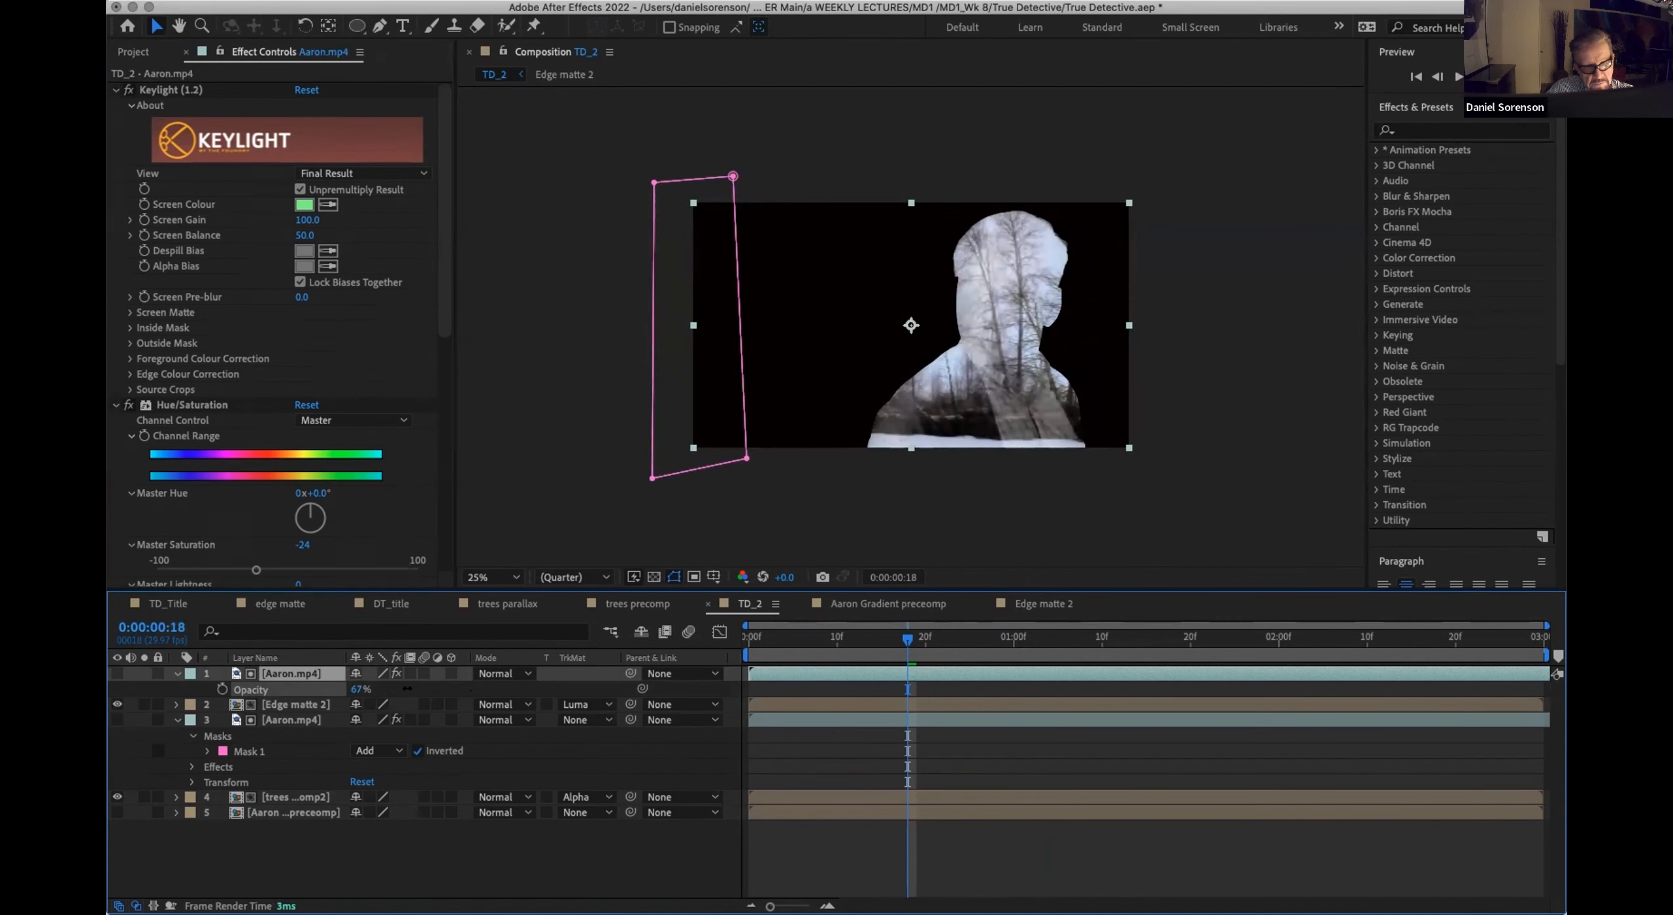
left_click_drag(428, 678, 444, 677)
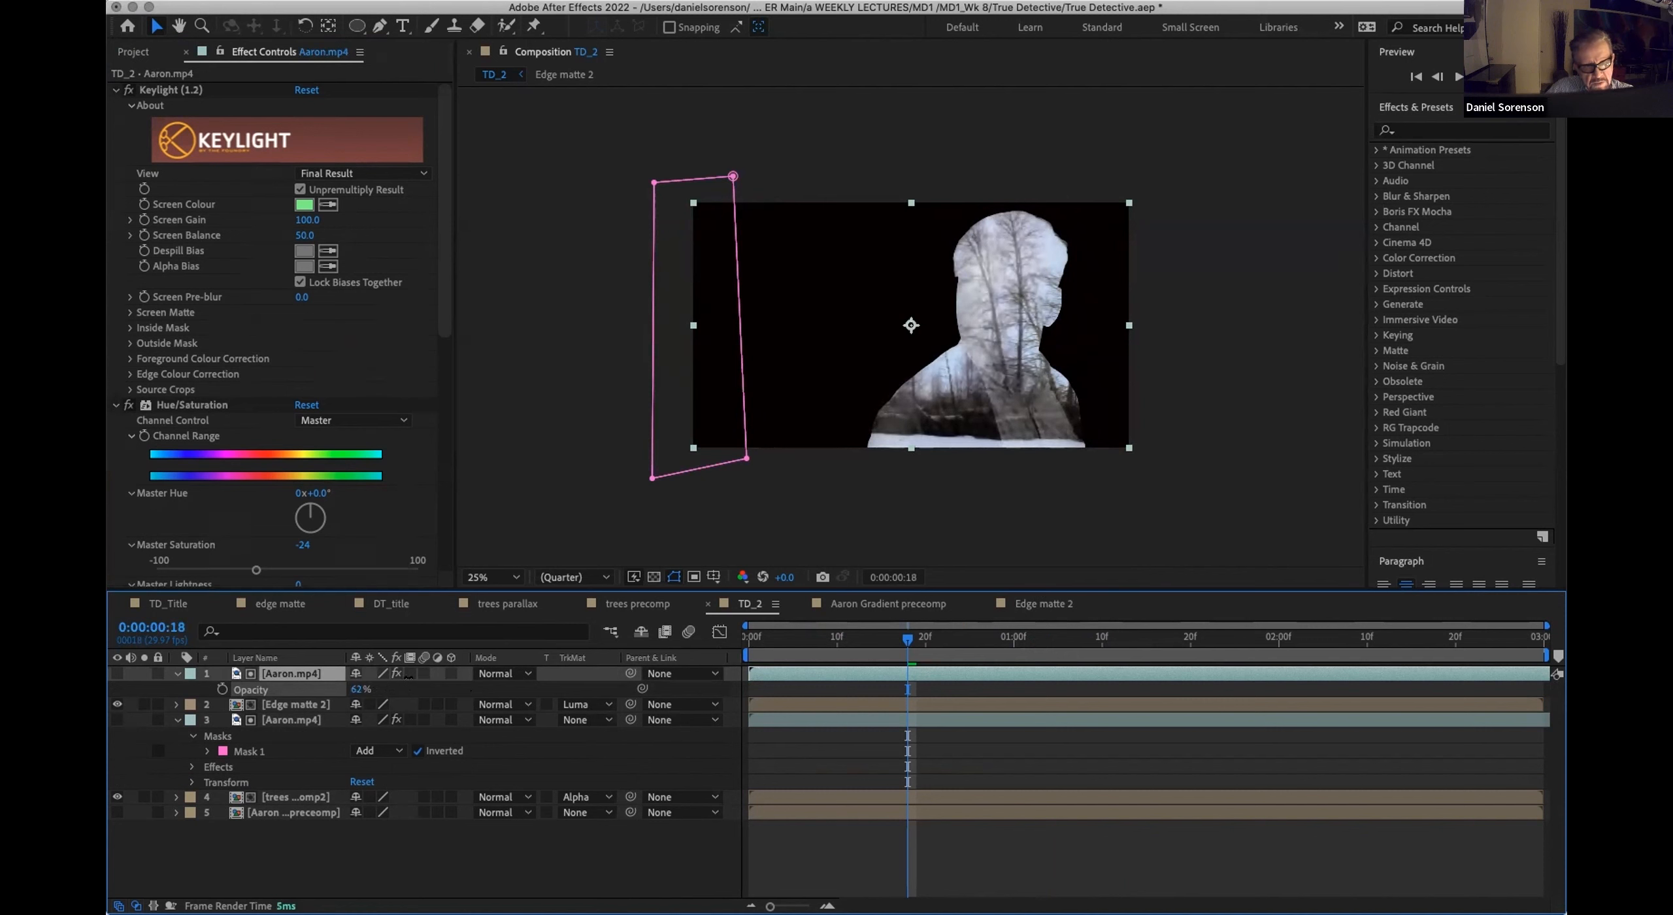
left_click_drag(408, 679, 404, 679)
key("space")
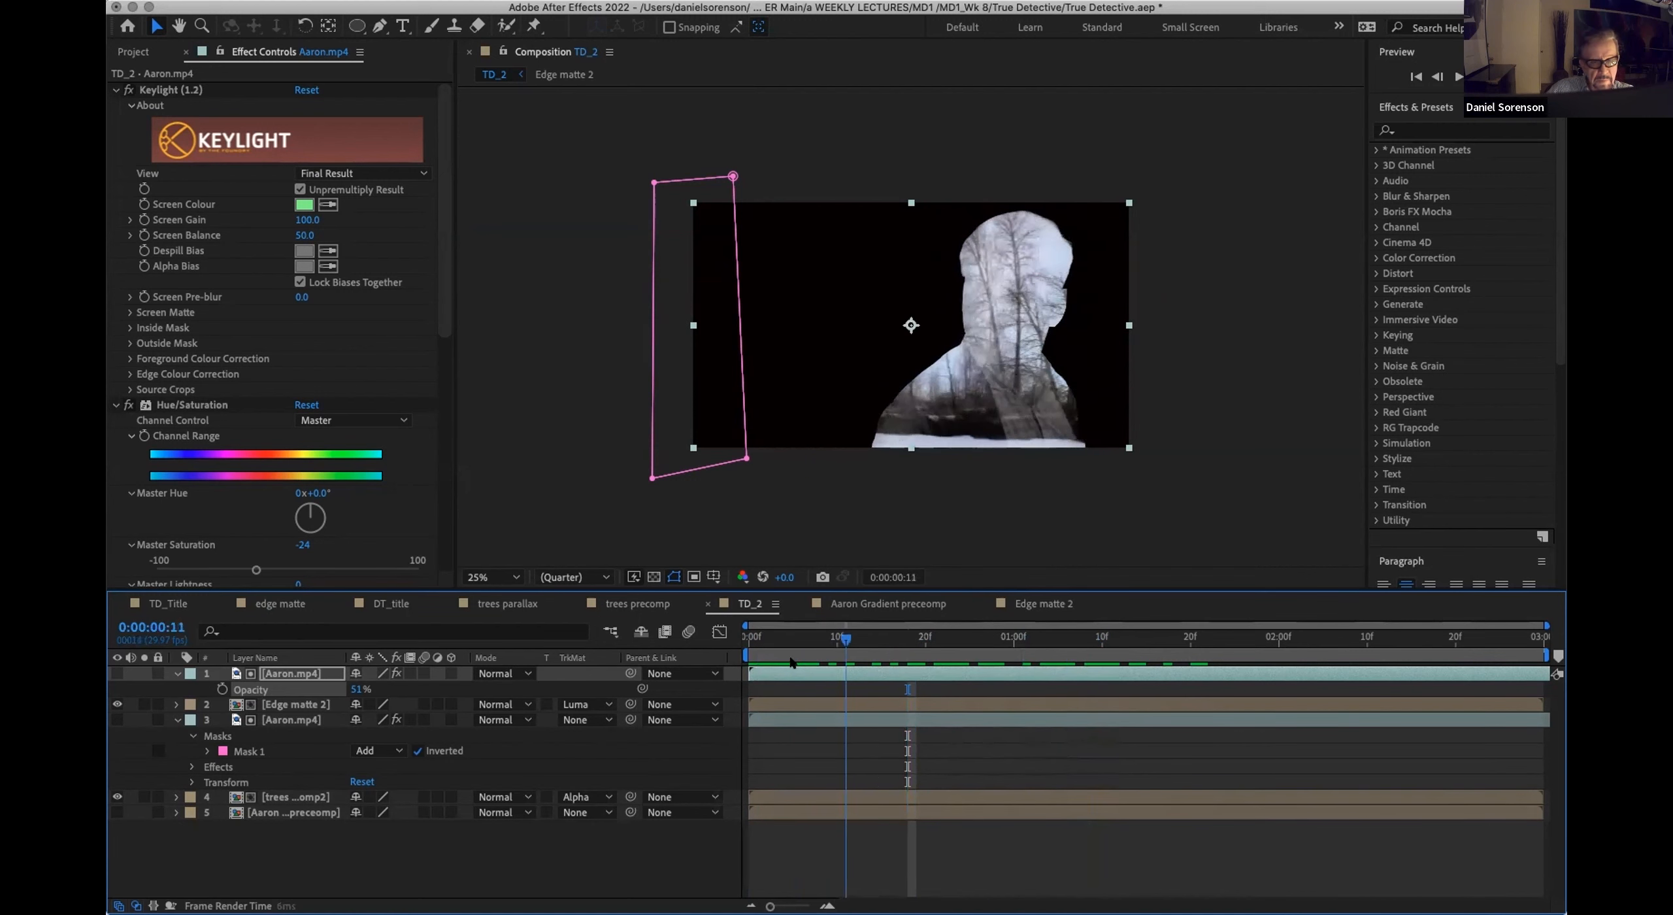
left_click_drag(1014, 661, 897, 659)
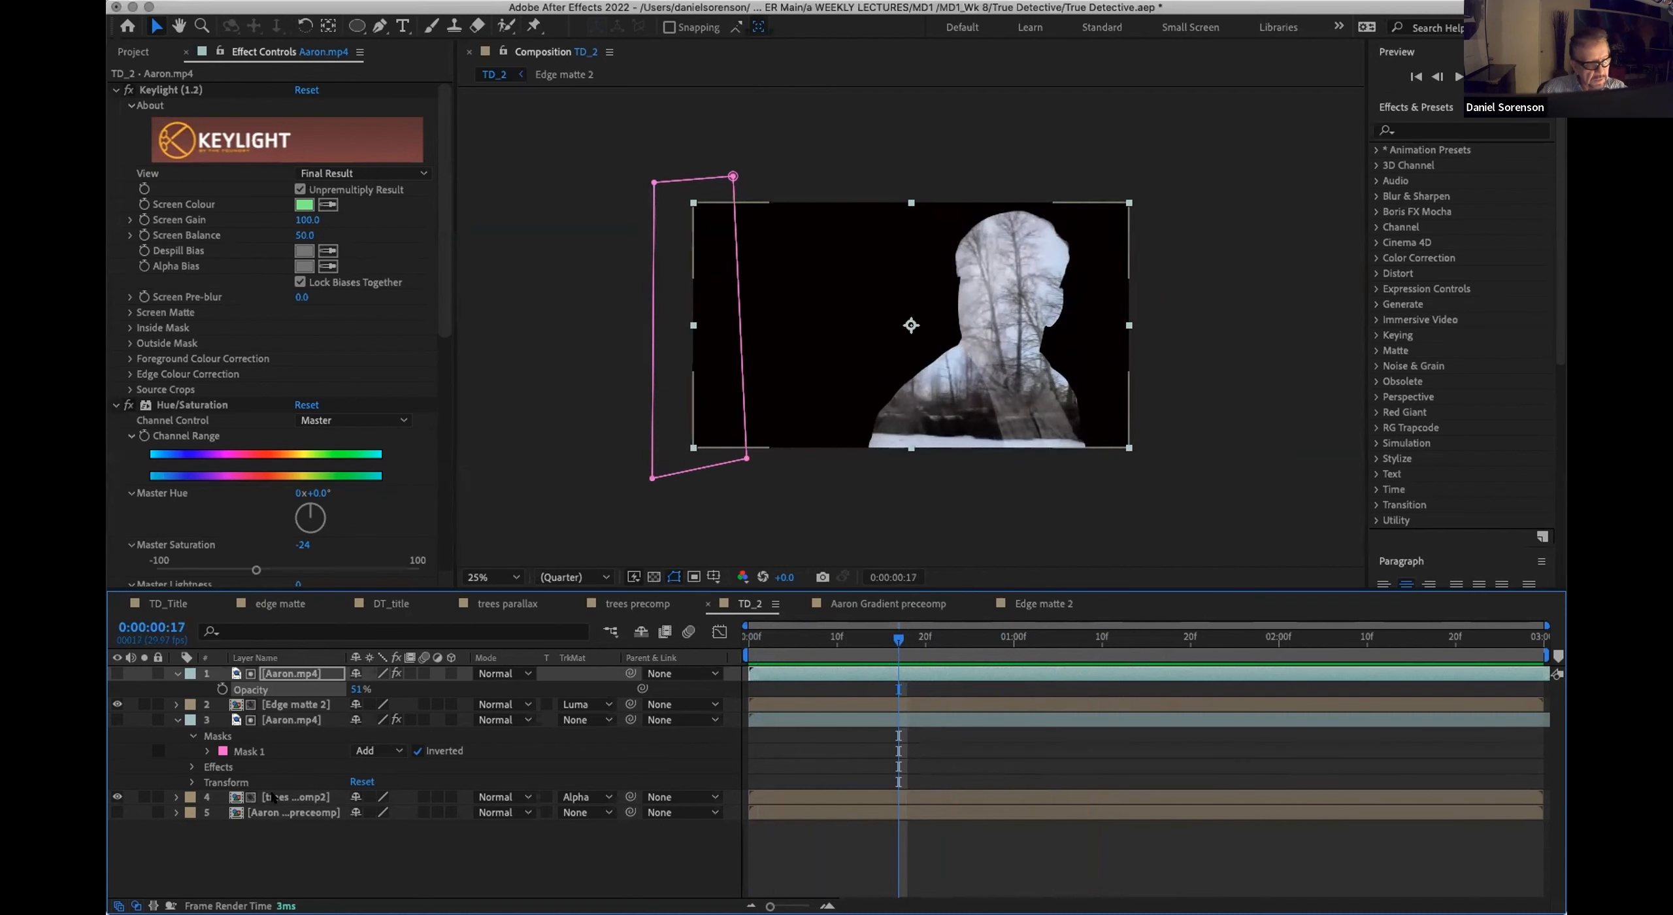
Step: In trees precomp2, shift both trees.mp4 layers downward, placing the lower layer at Position 960, 613, and preview the result in TD_2
double_click(272, 797)
left_click_drag(273, 708, 274, 675)
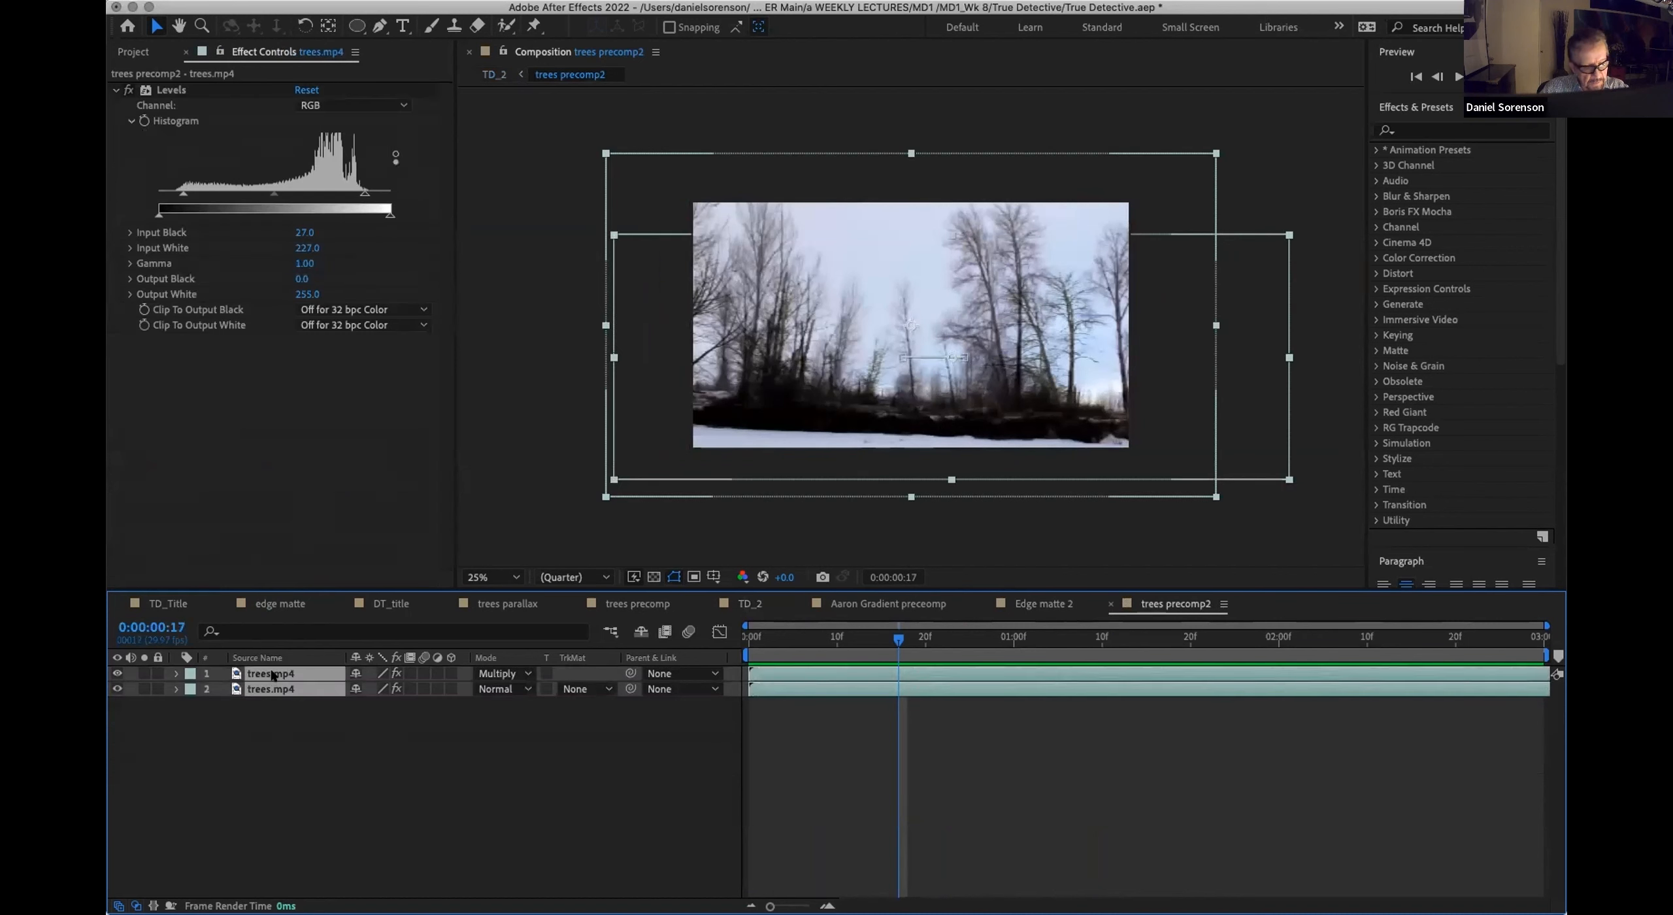
key("p")
left_click_drag(390, 688, 444, 701)
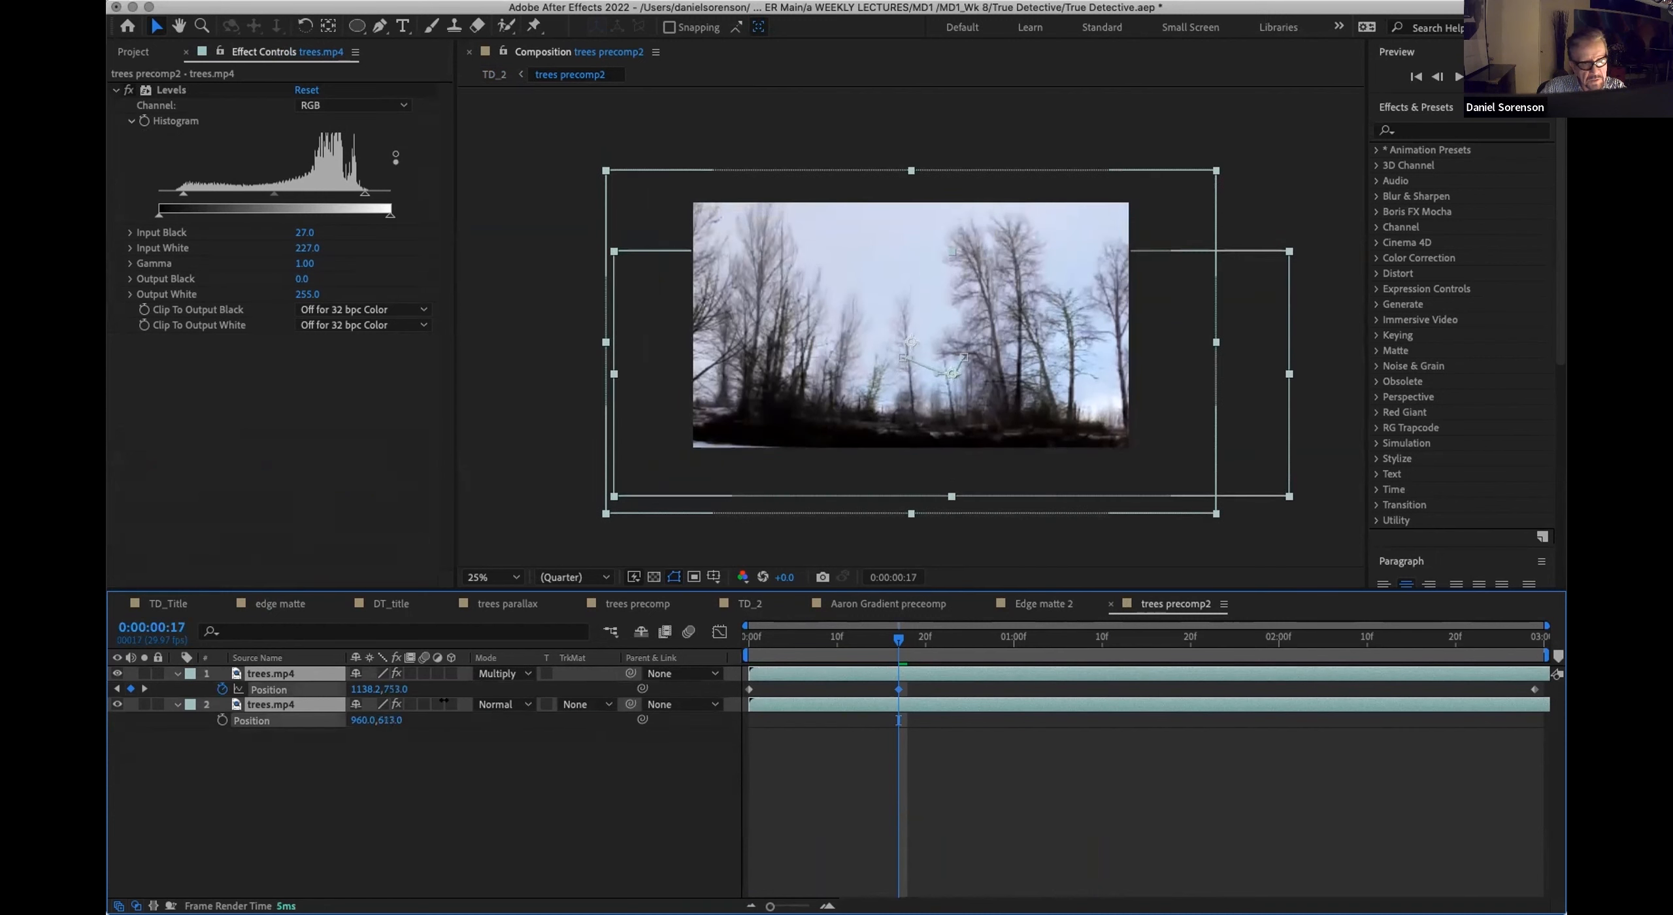
left_click(750, 603)
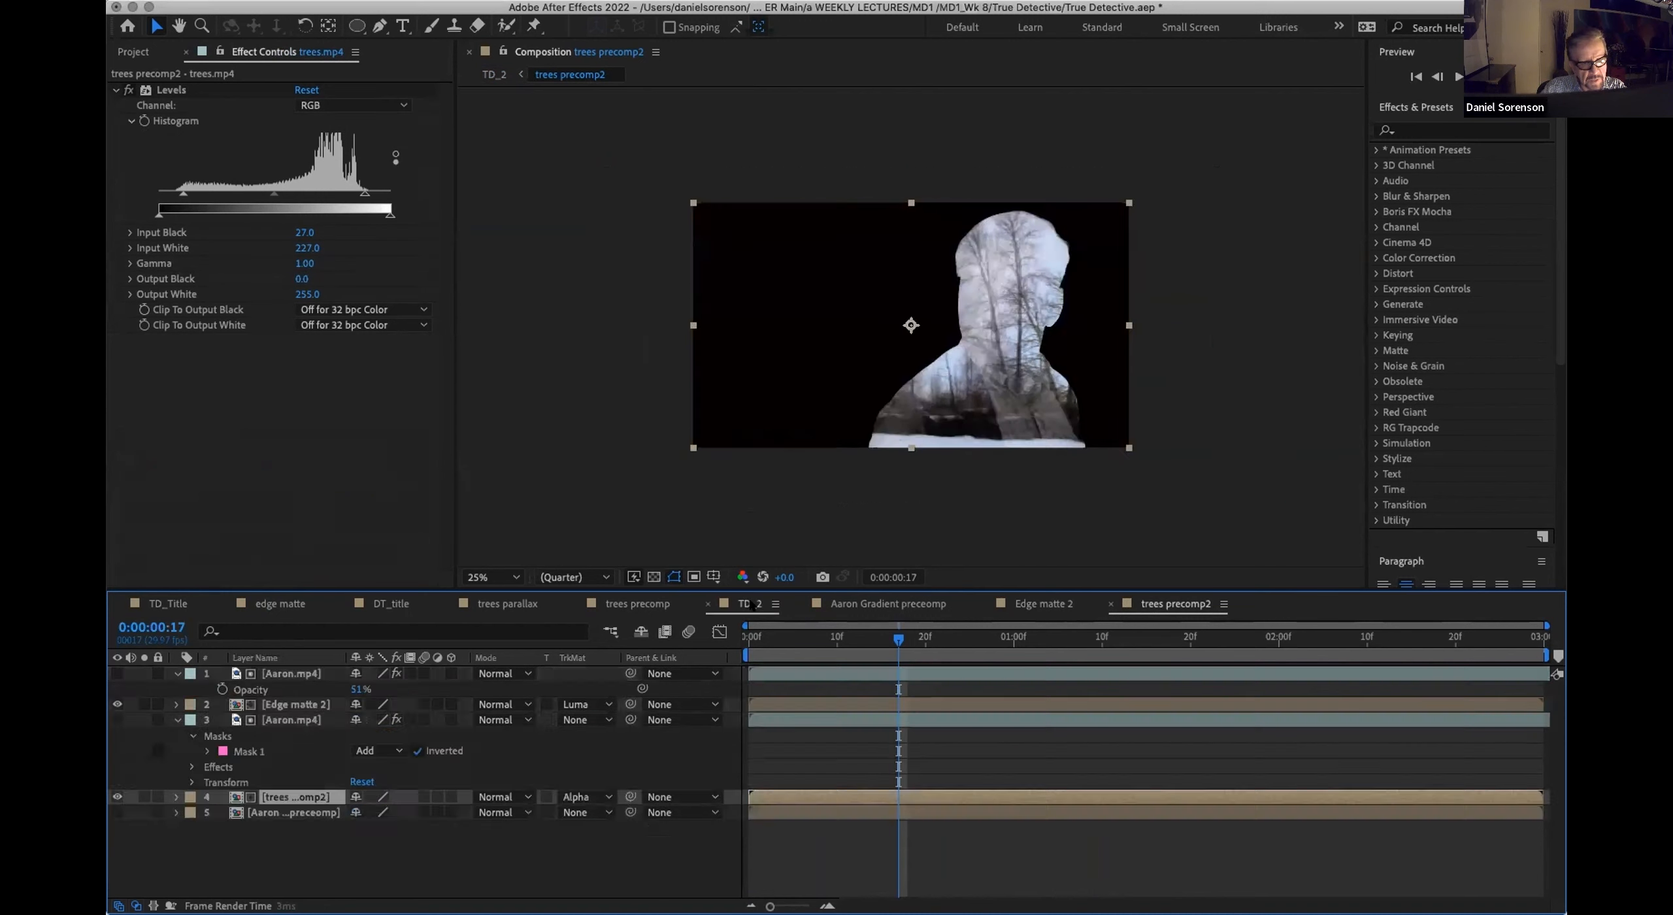
key("space")
left_click_drag(1139, 644, 749, 675)
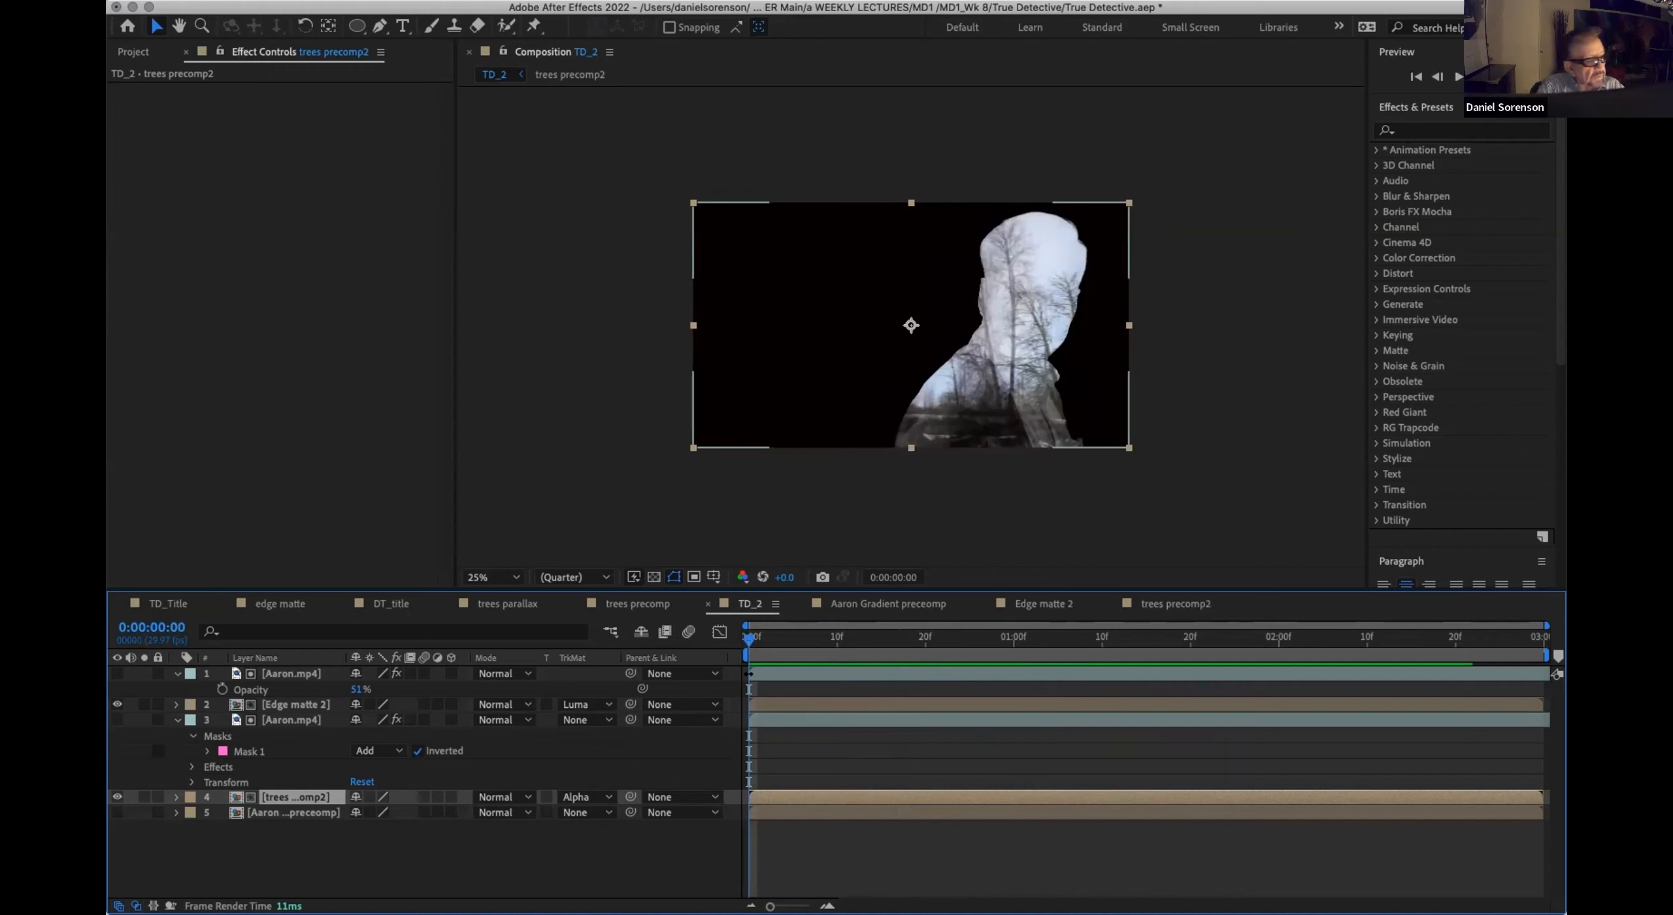
Step: Create a 1920 x 1080 solid in TD_2 with a muted gray-orange color of about 7F6E41
left_click(330, 852)
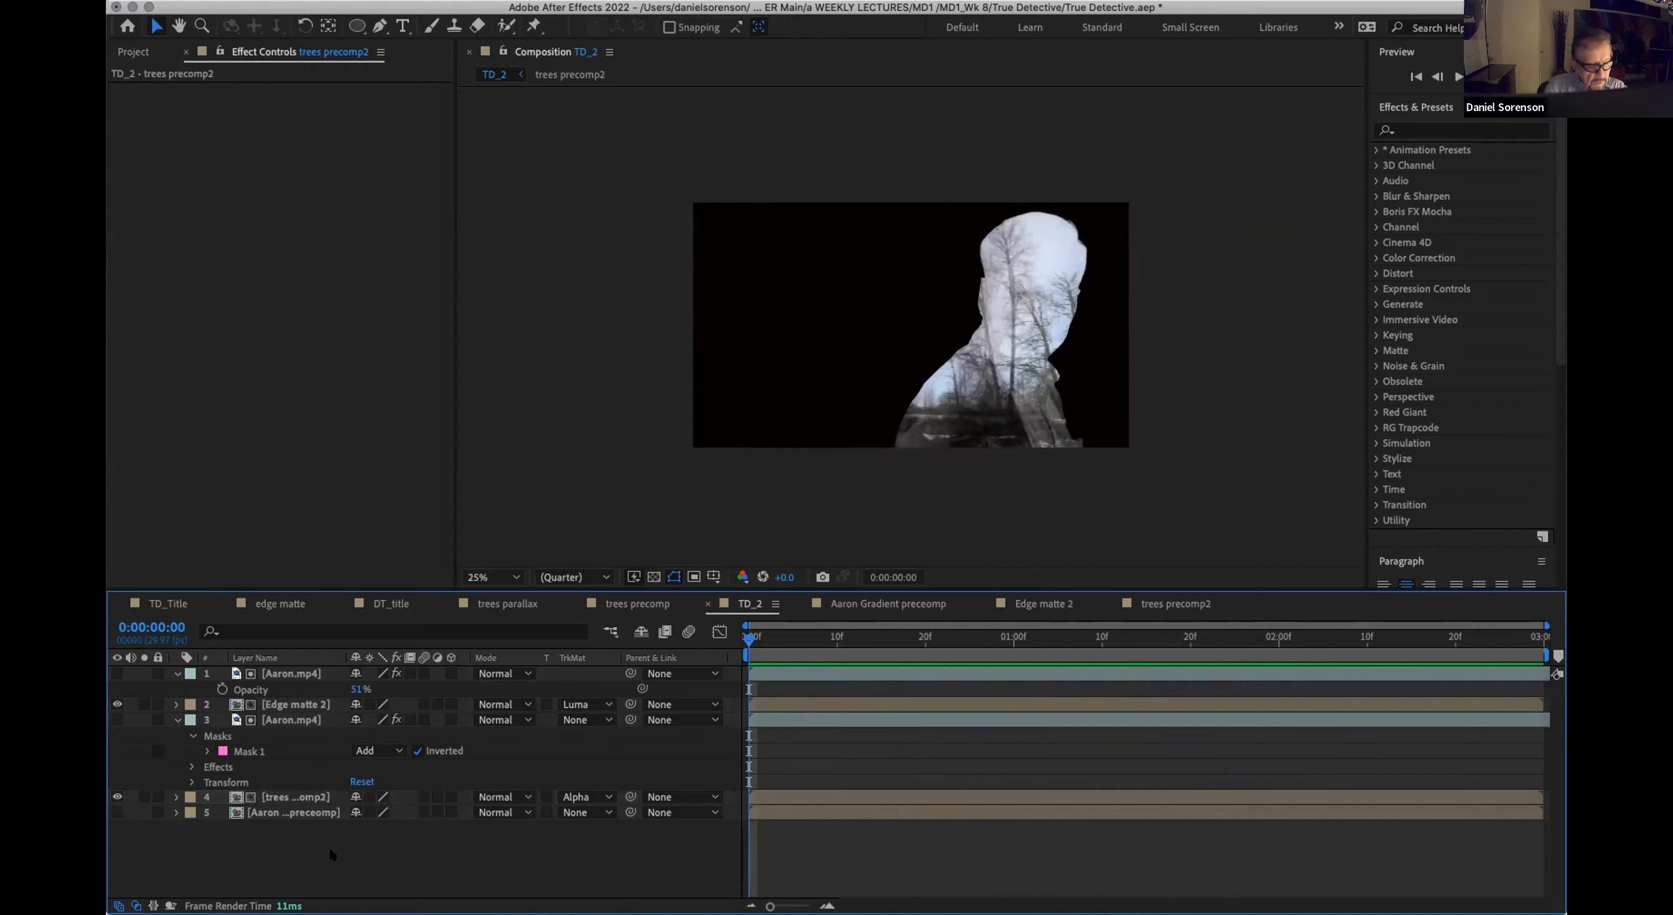
key("super+y")
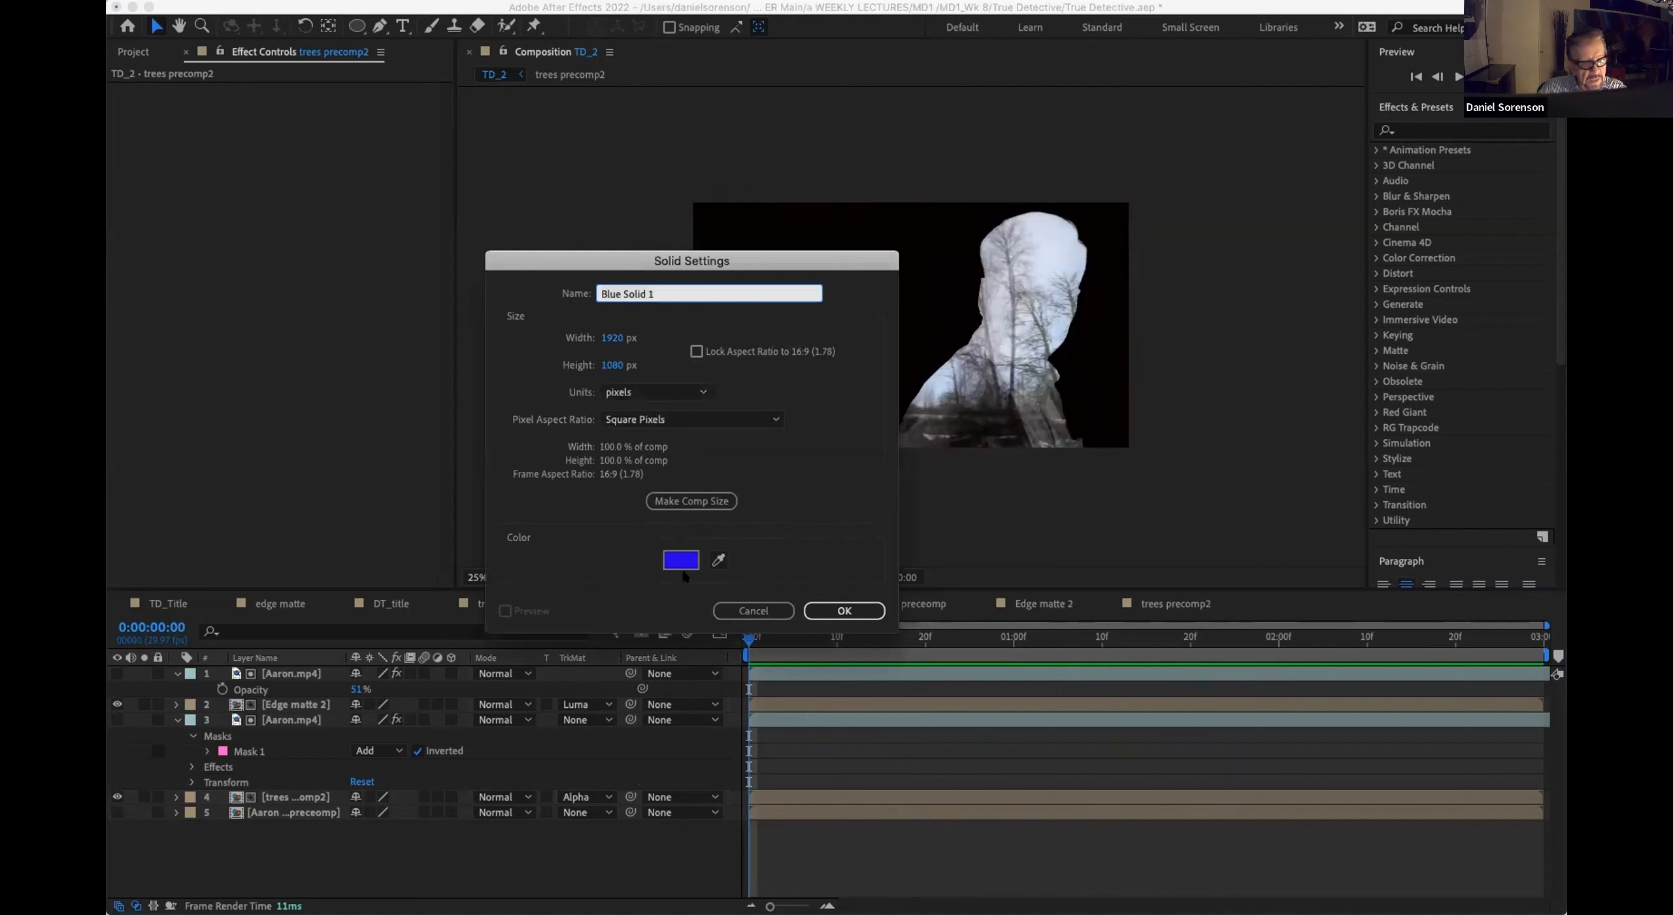
left_click(682, 566)
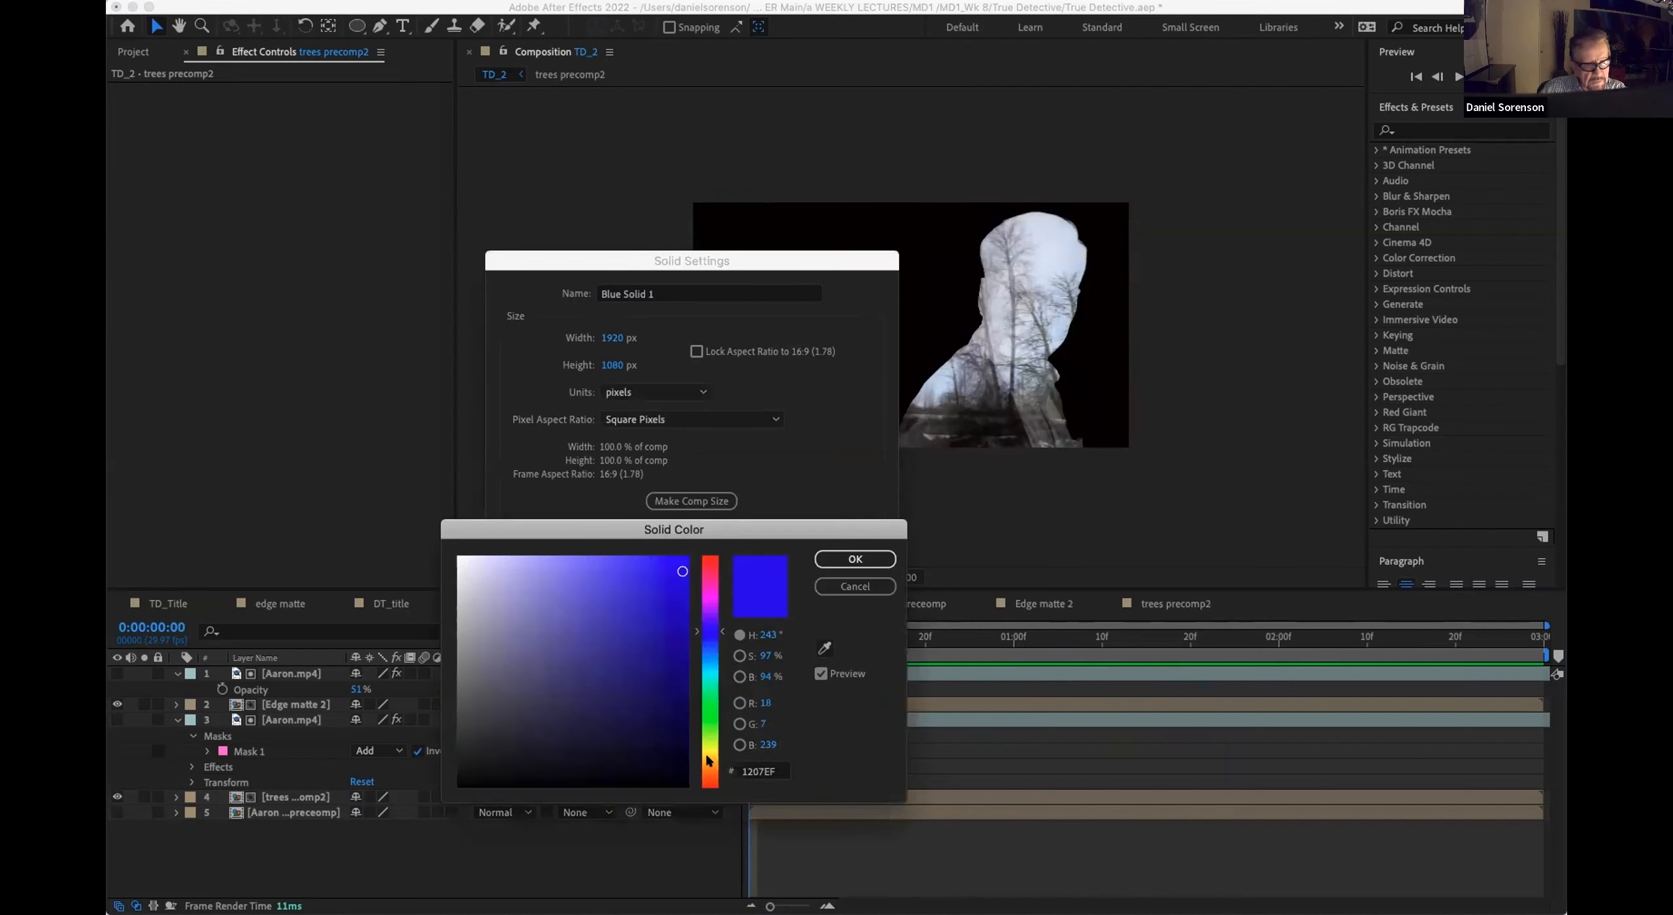
left_click(706, 760)
left_click(580, 682)
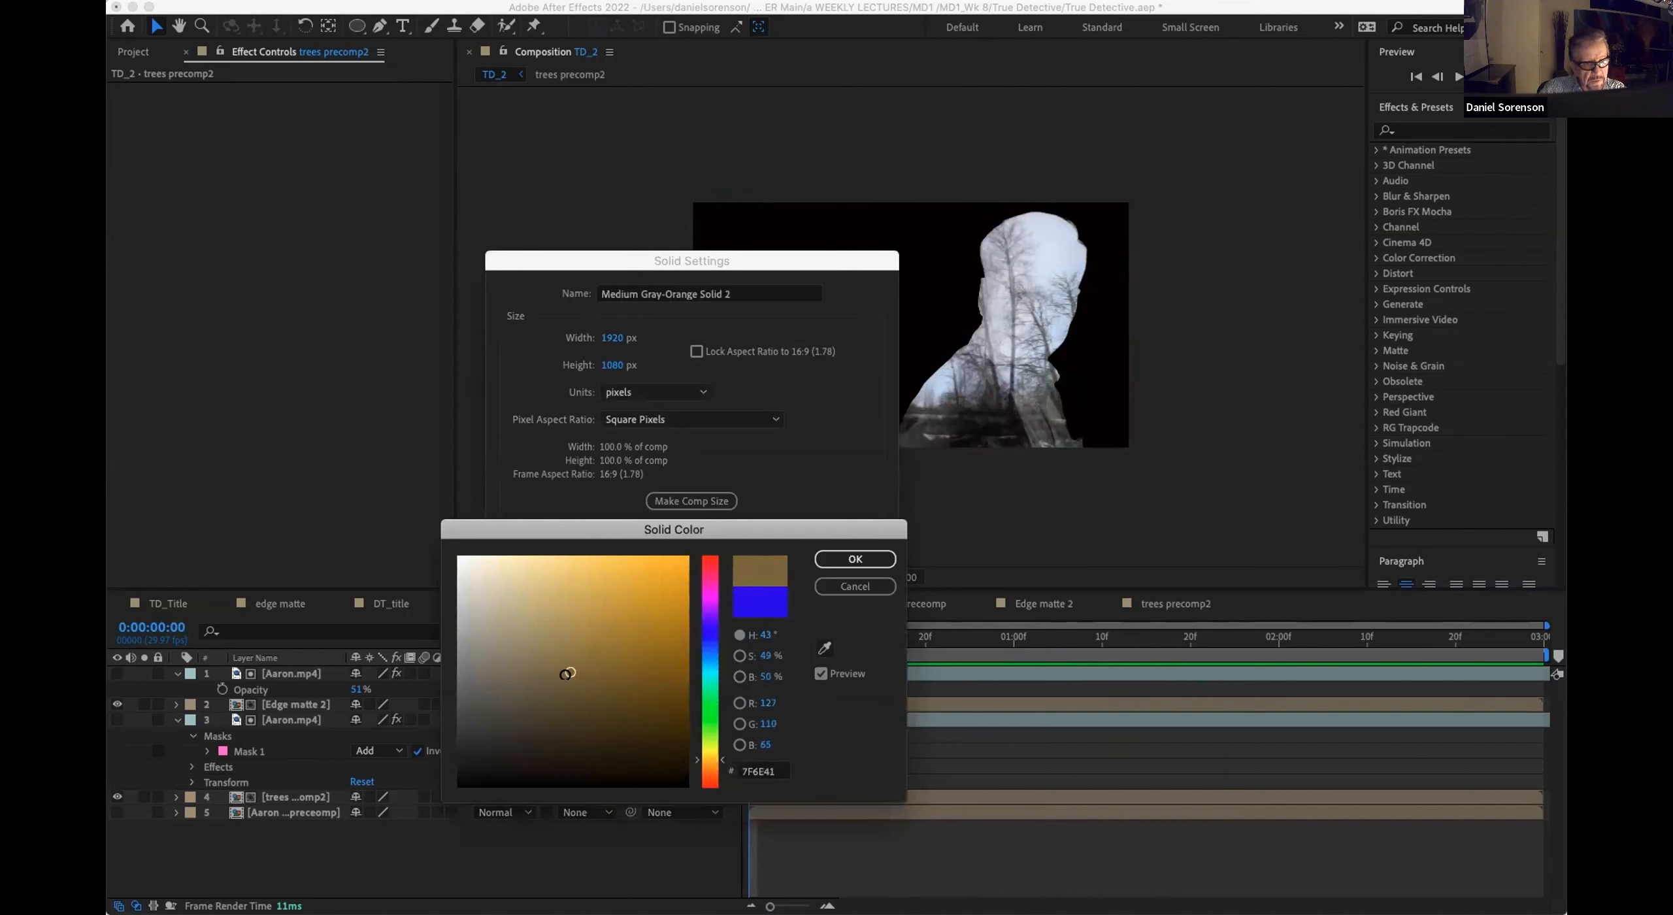
left_click(853, 560)
left_click(843, 610)
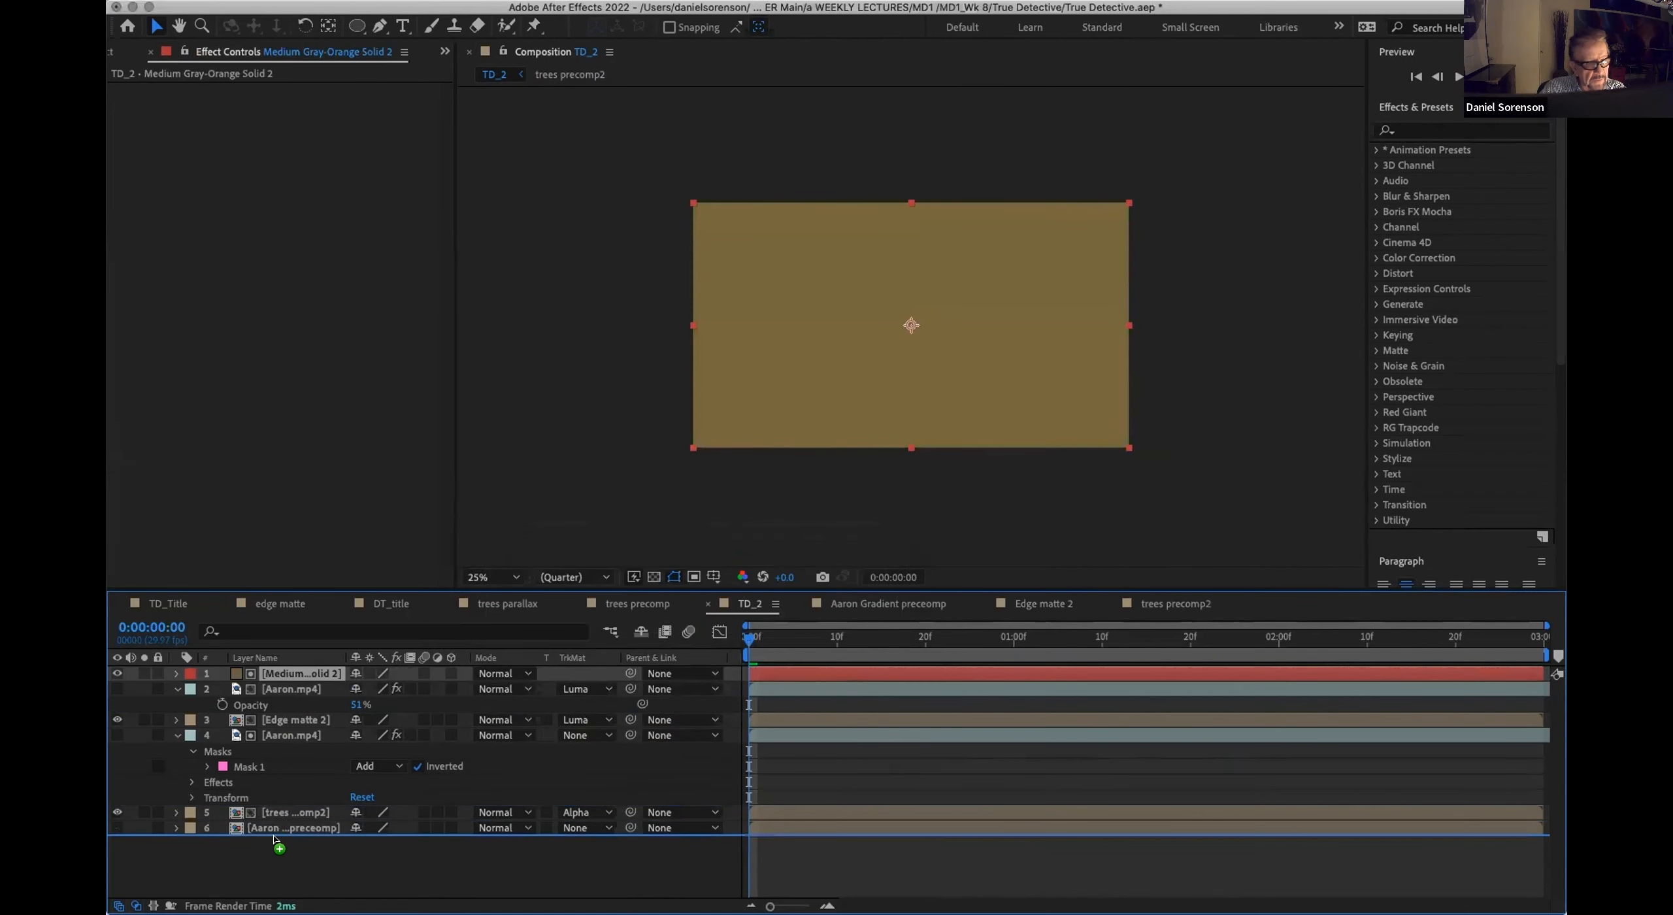
Step: Send the gray-orange solid beneath all other TD_2 layers and preview the figure against it
key("super+shift+bracketleft")
key("space")
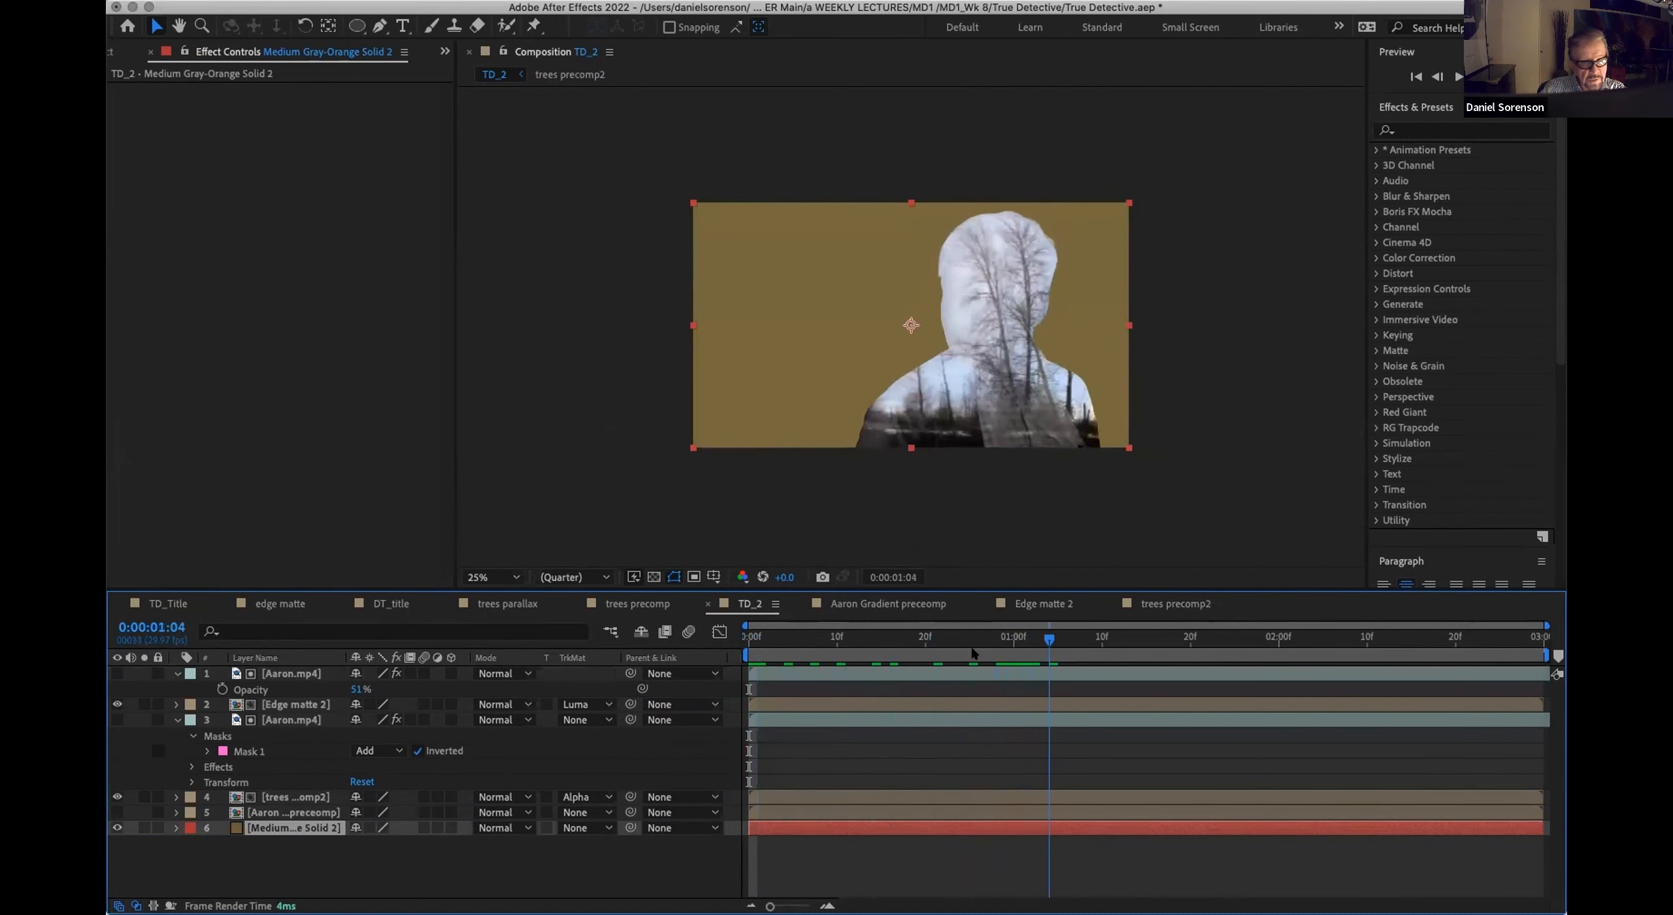
key("space")
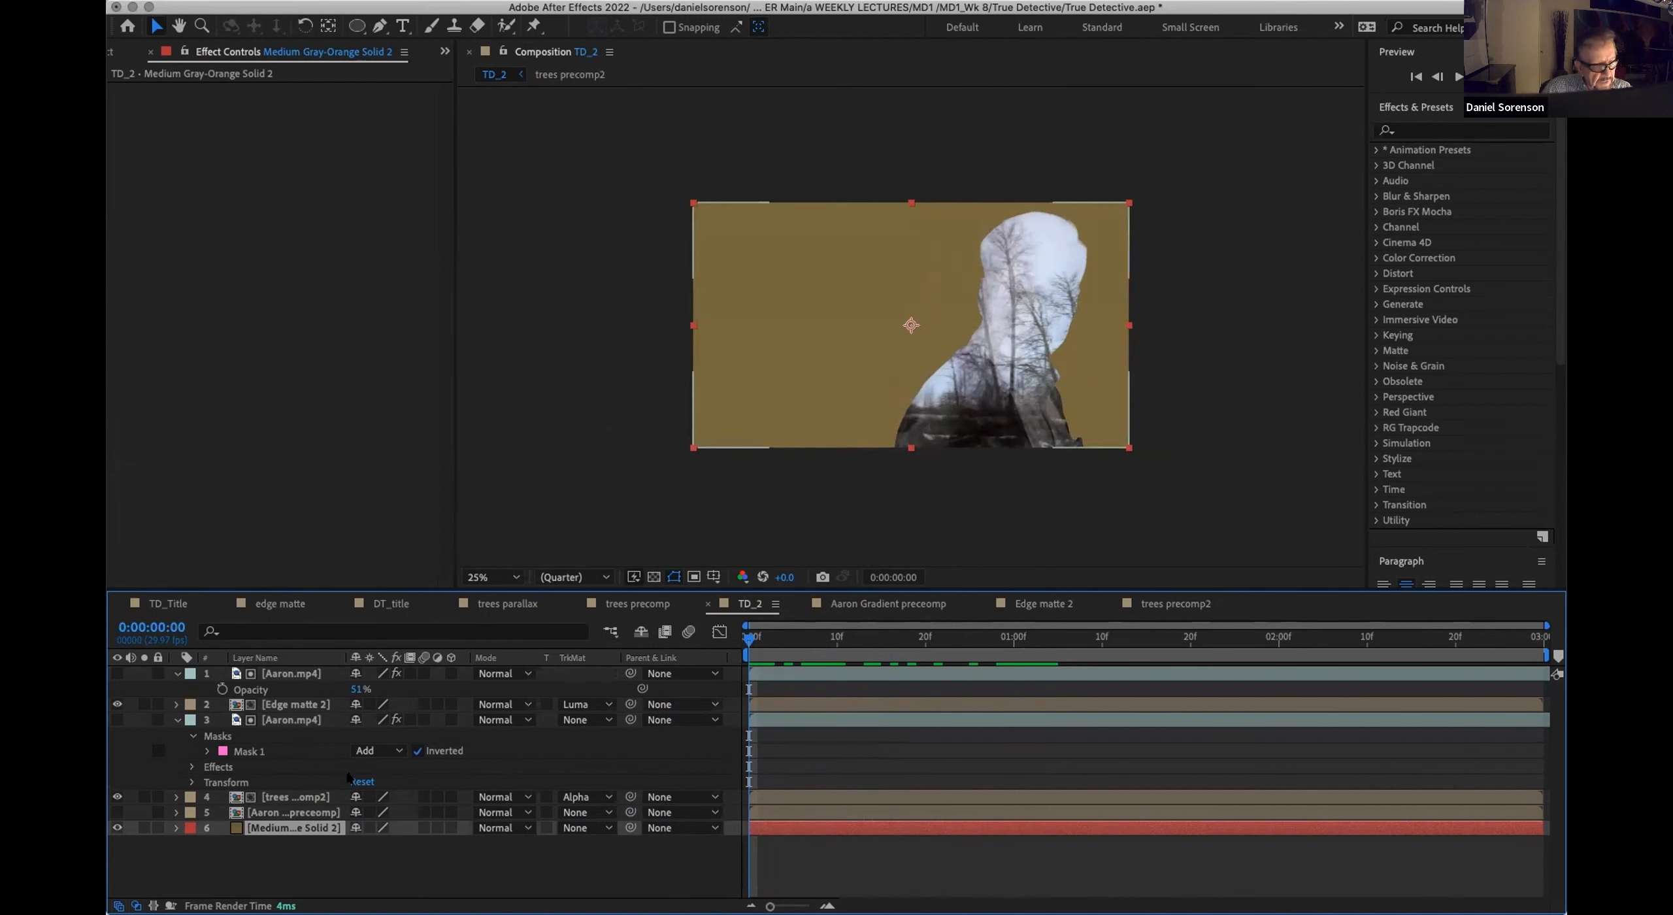
Step: Apply a Tint effect to the trees precomp2 layer in TD_2
left_click(175, 804)
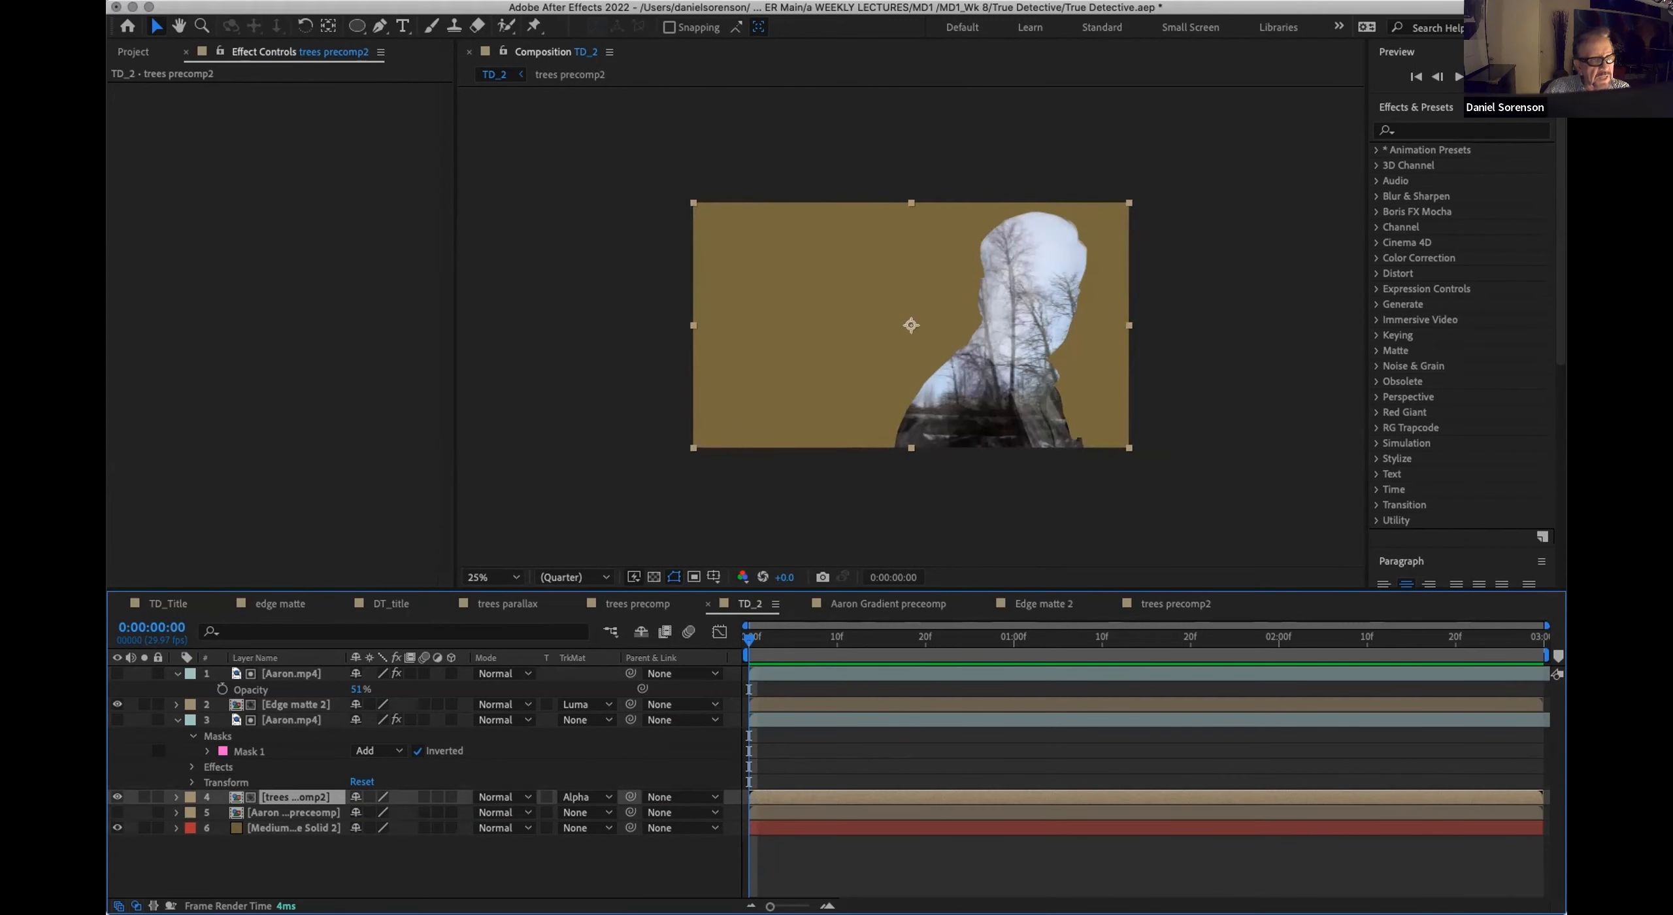
left_click(363, 1)
mouse_move(374, 178)
left_click(579, 709)
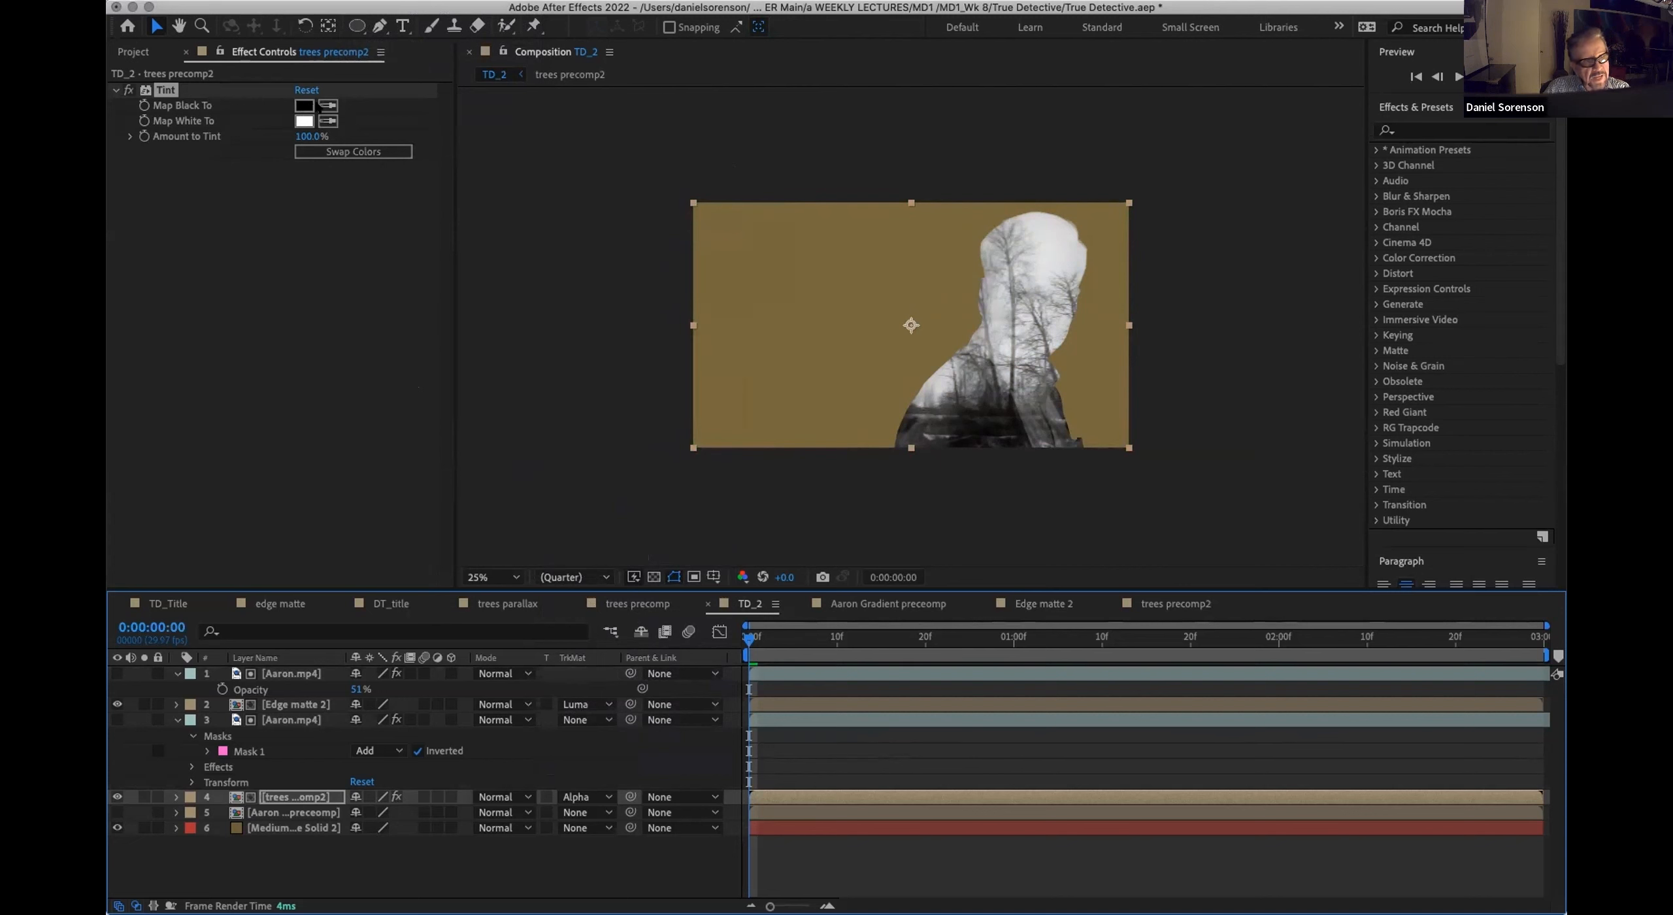
Step: Set the Tint effect's Map Black To color to a very dark brown, 0C0900
left_click(328, 105)
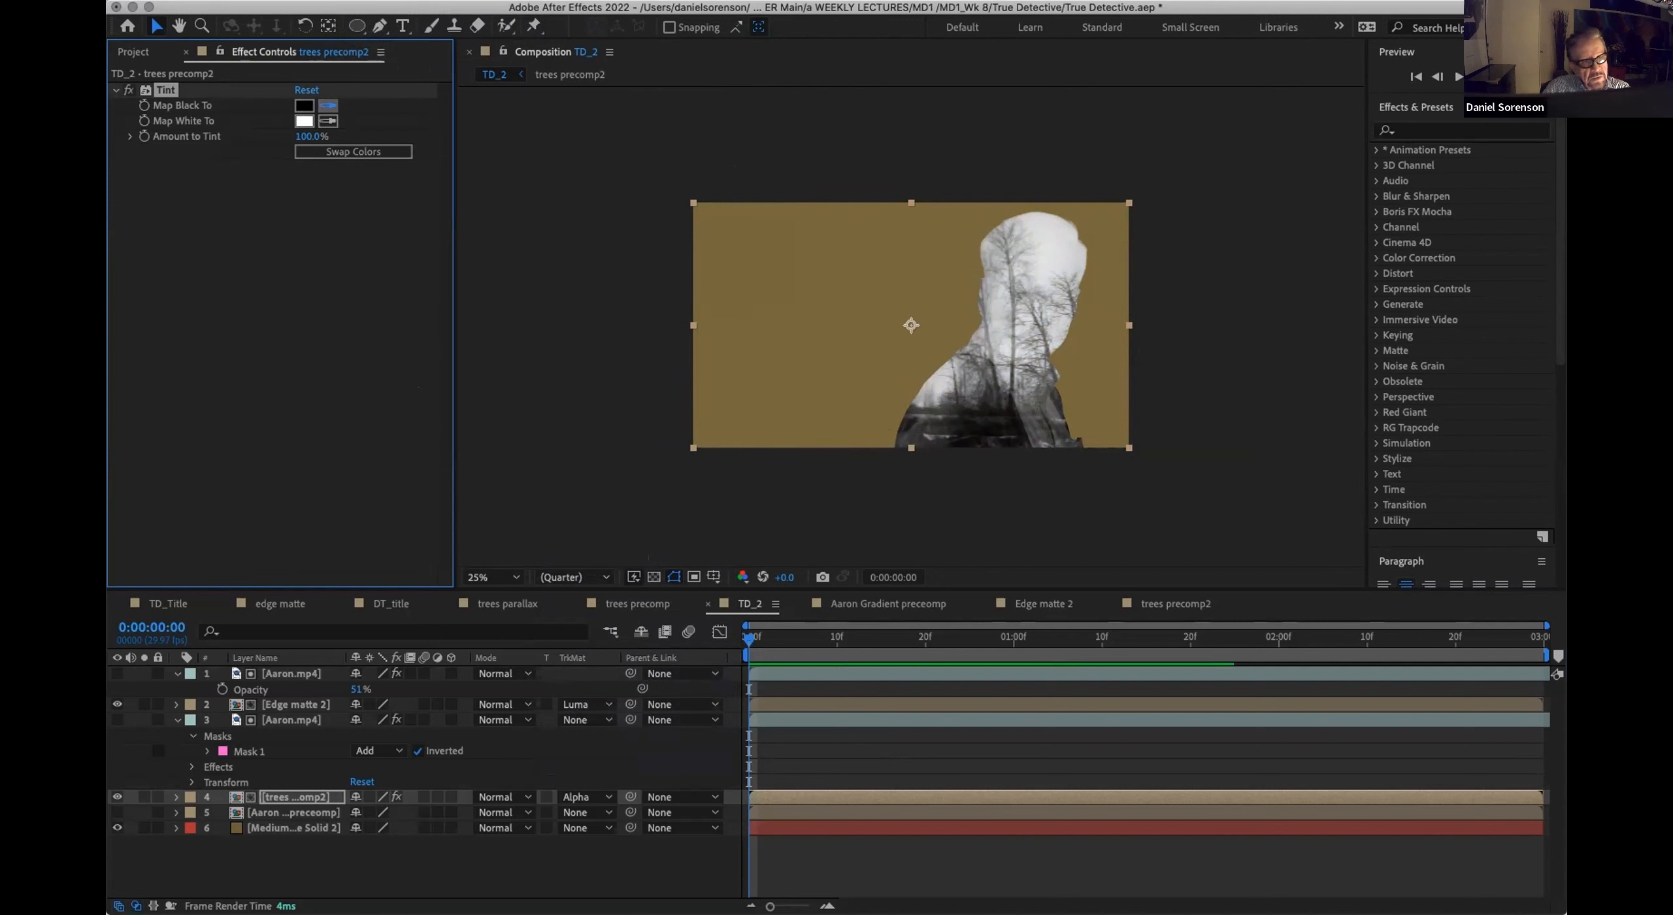
left_click(304, 105)
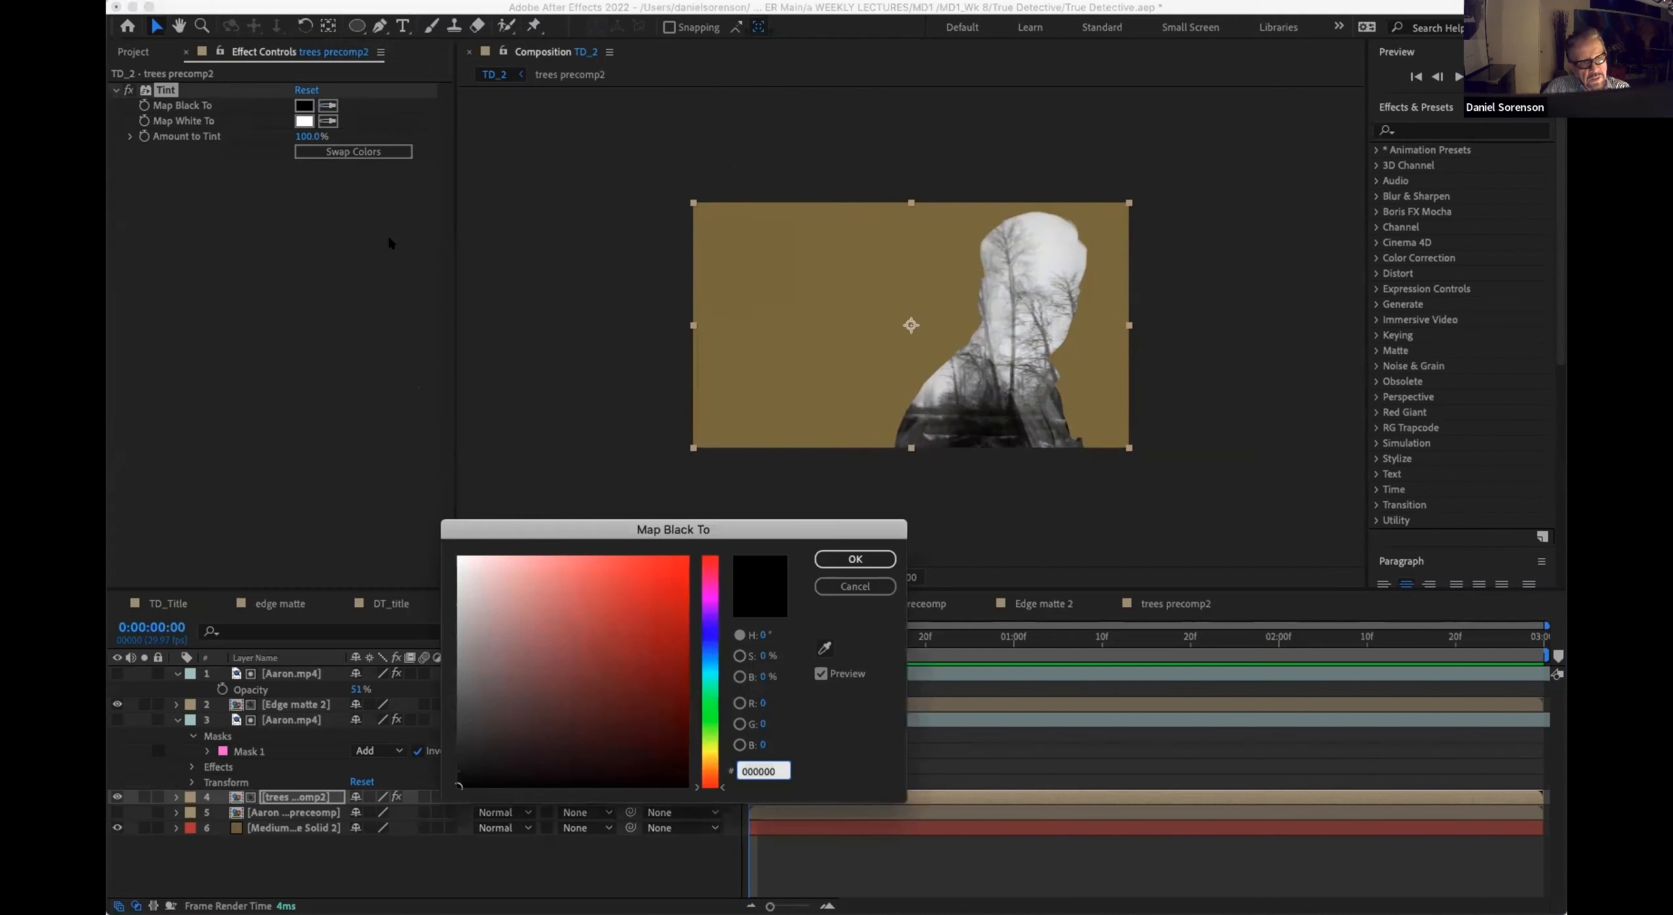
left_click_drag(707, 763, 709, 759)
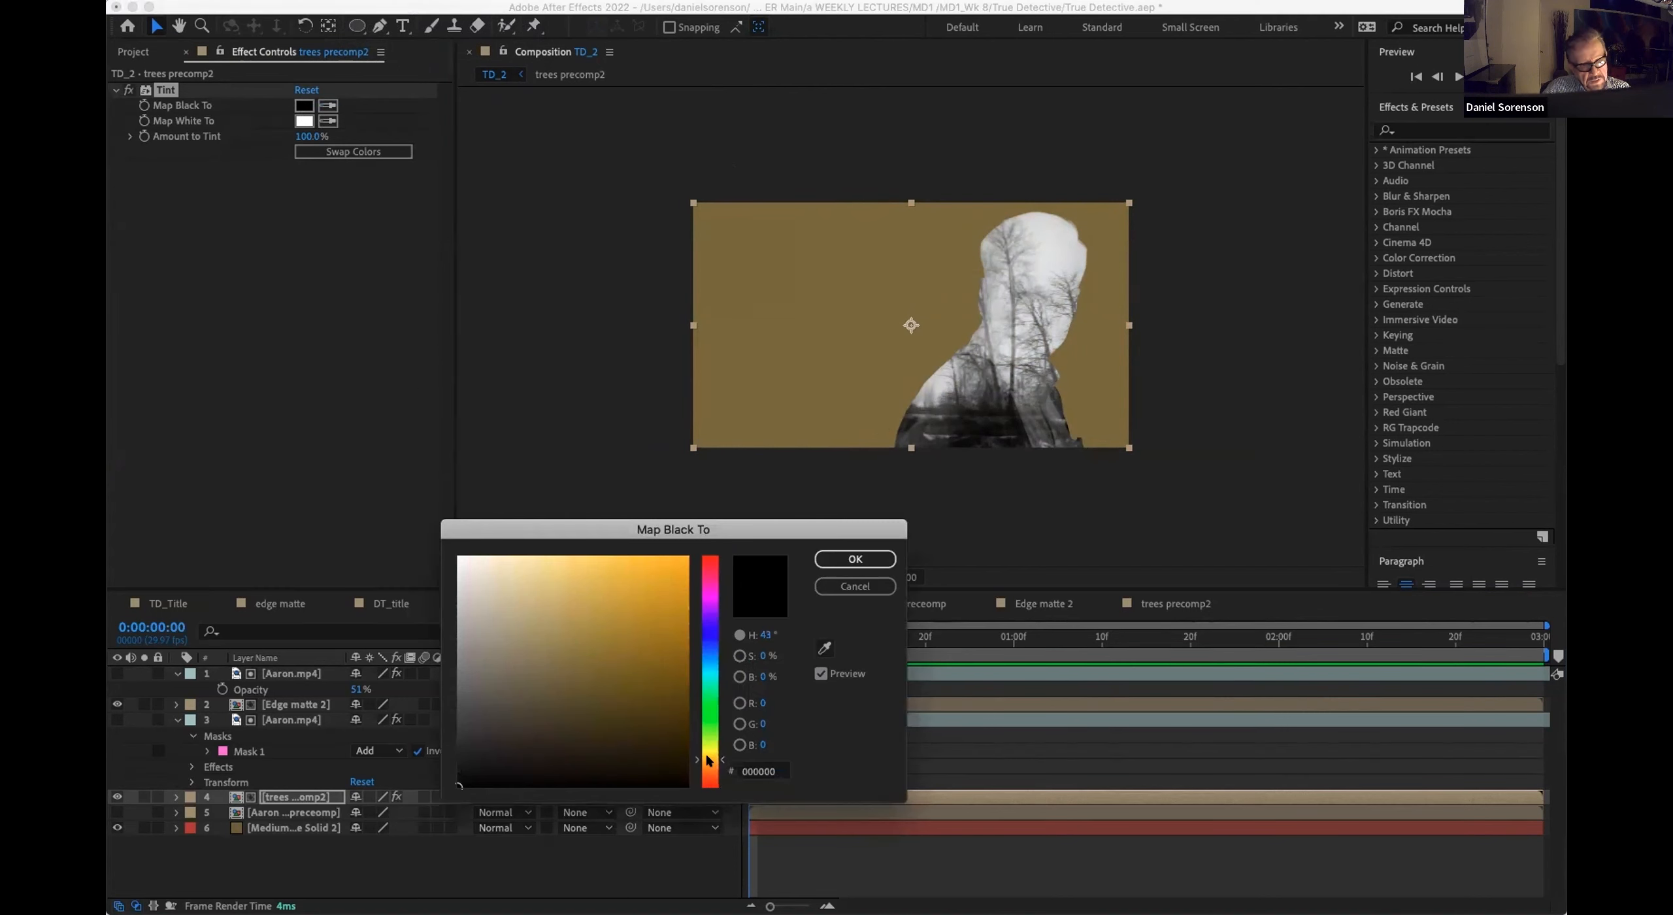
left_click(670, 730)
left_click(675, 754)
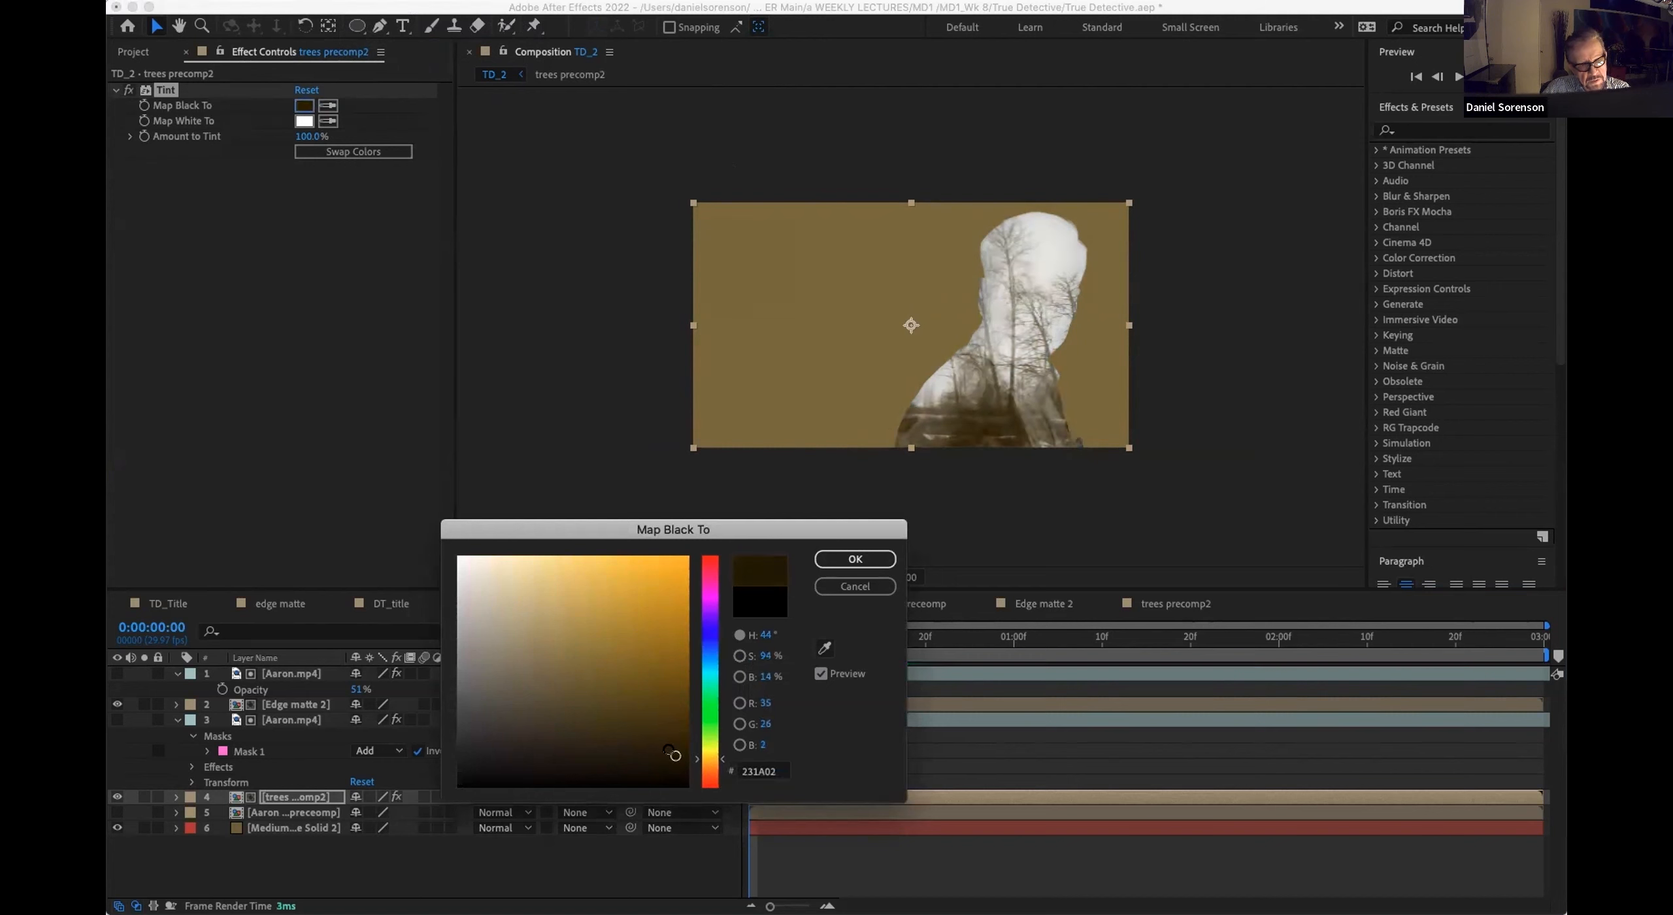
mouse_move(672, 754)
left_mouse_down()
mouse_move(640, 758)
mouse_move(694, 769)
left_mouse_up()
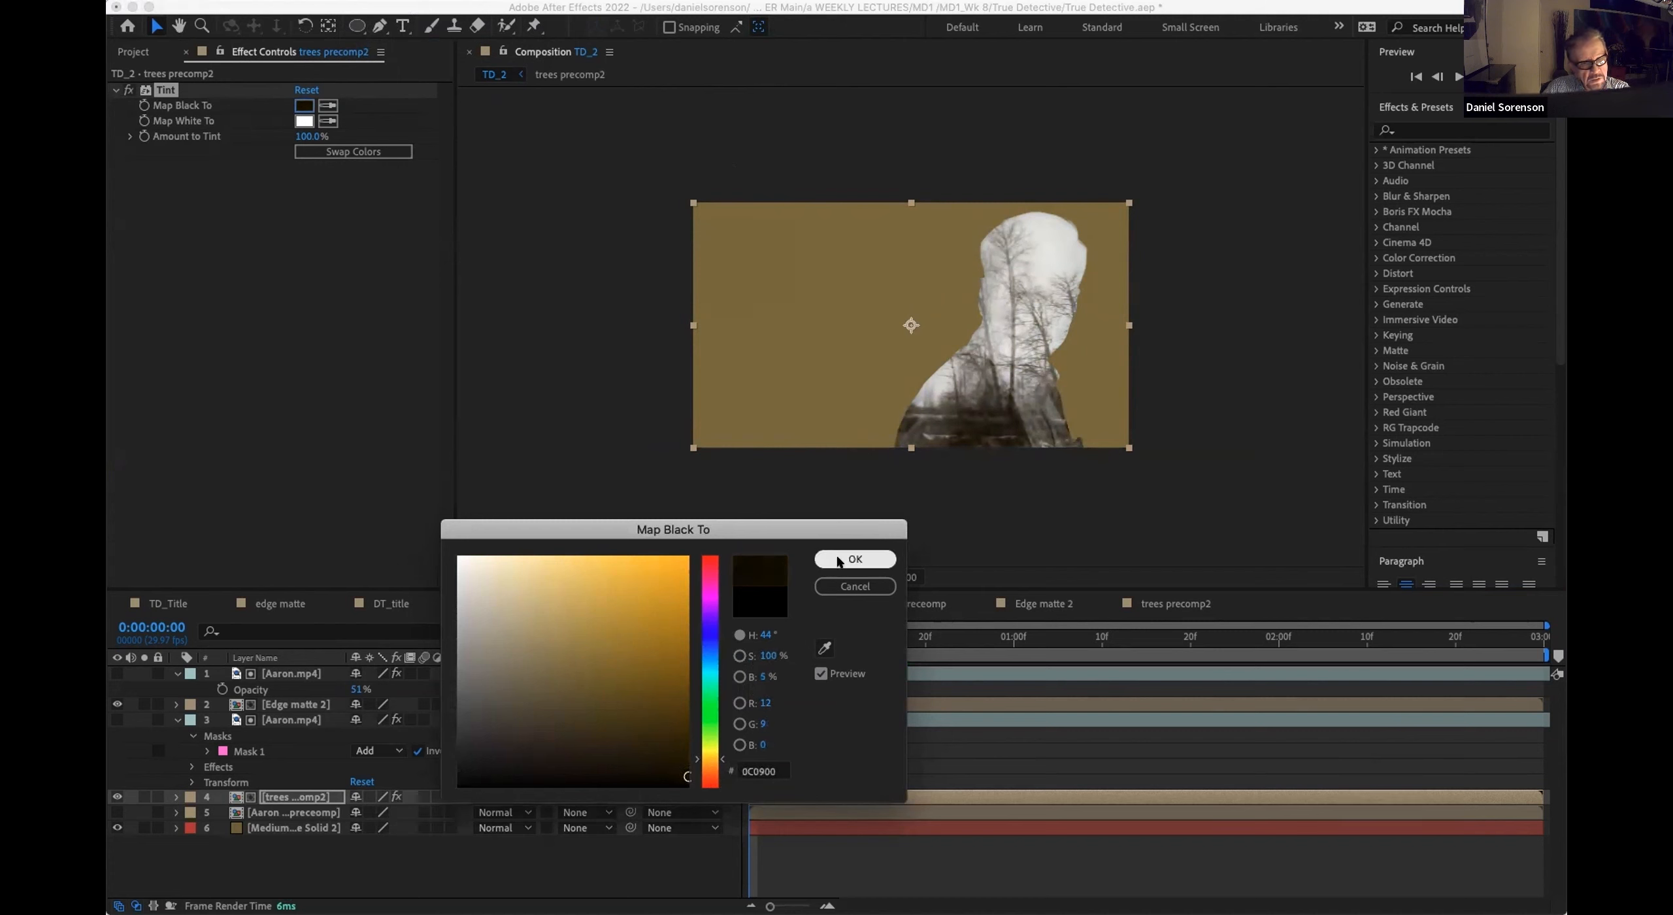
left_click(847, 559)
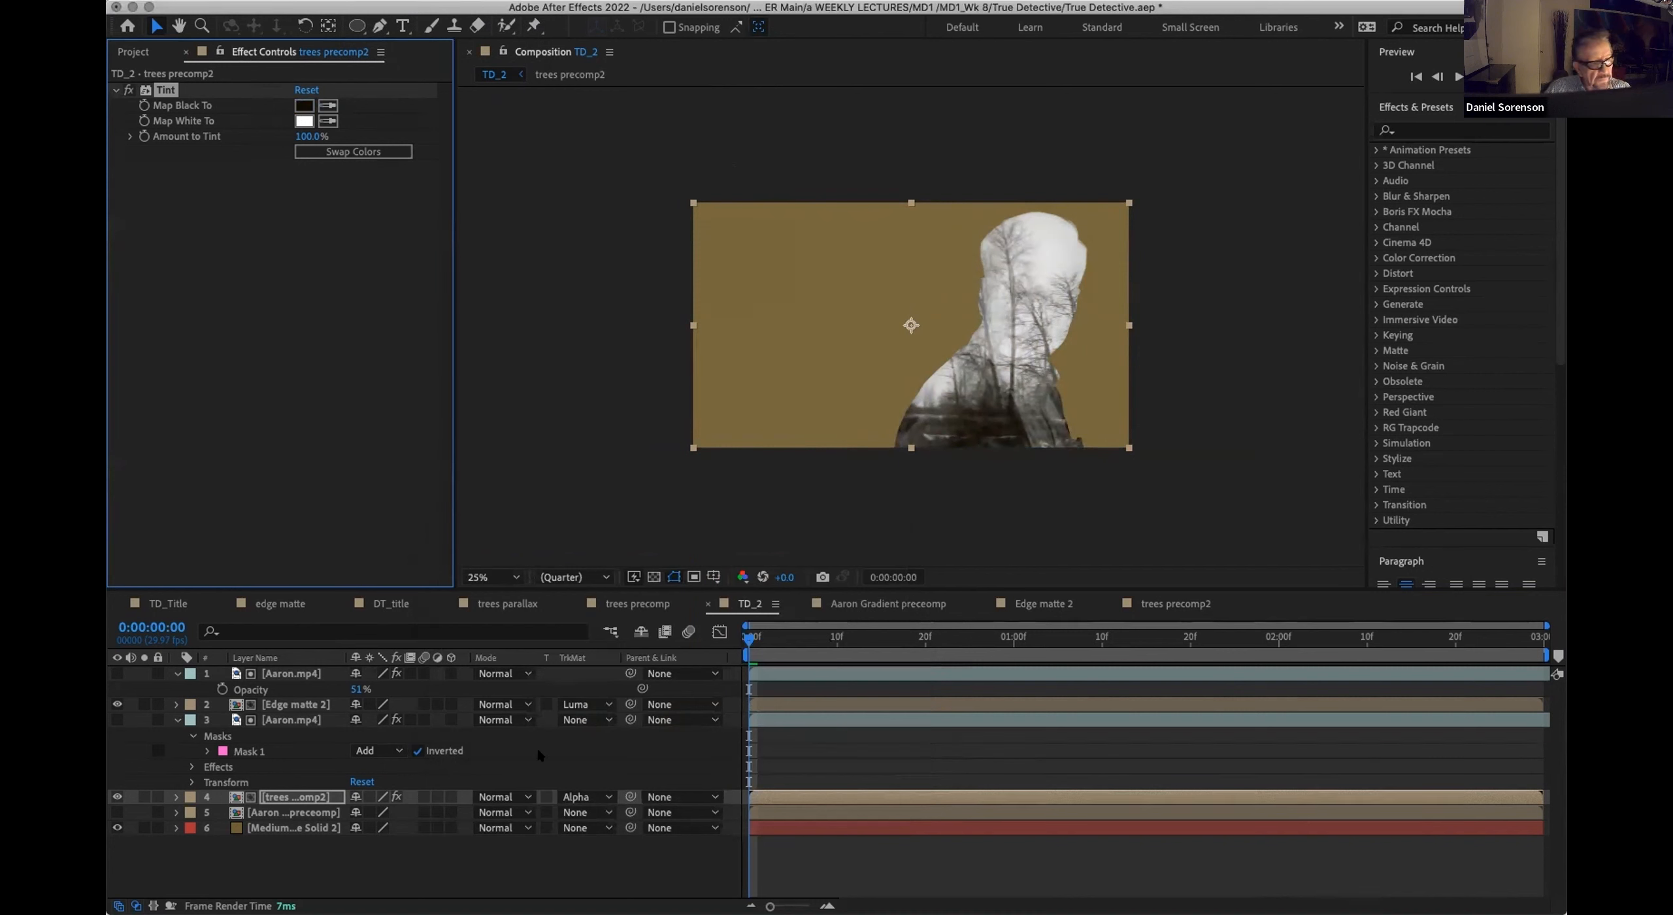
Step: Place Grunge.psd directly above the gray-orange solid, blended with Multiply at 57% opacity
left_click(134, 51)
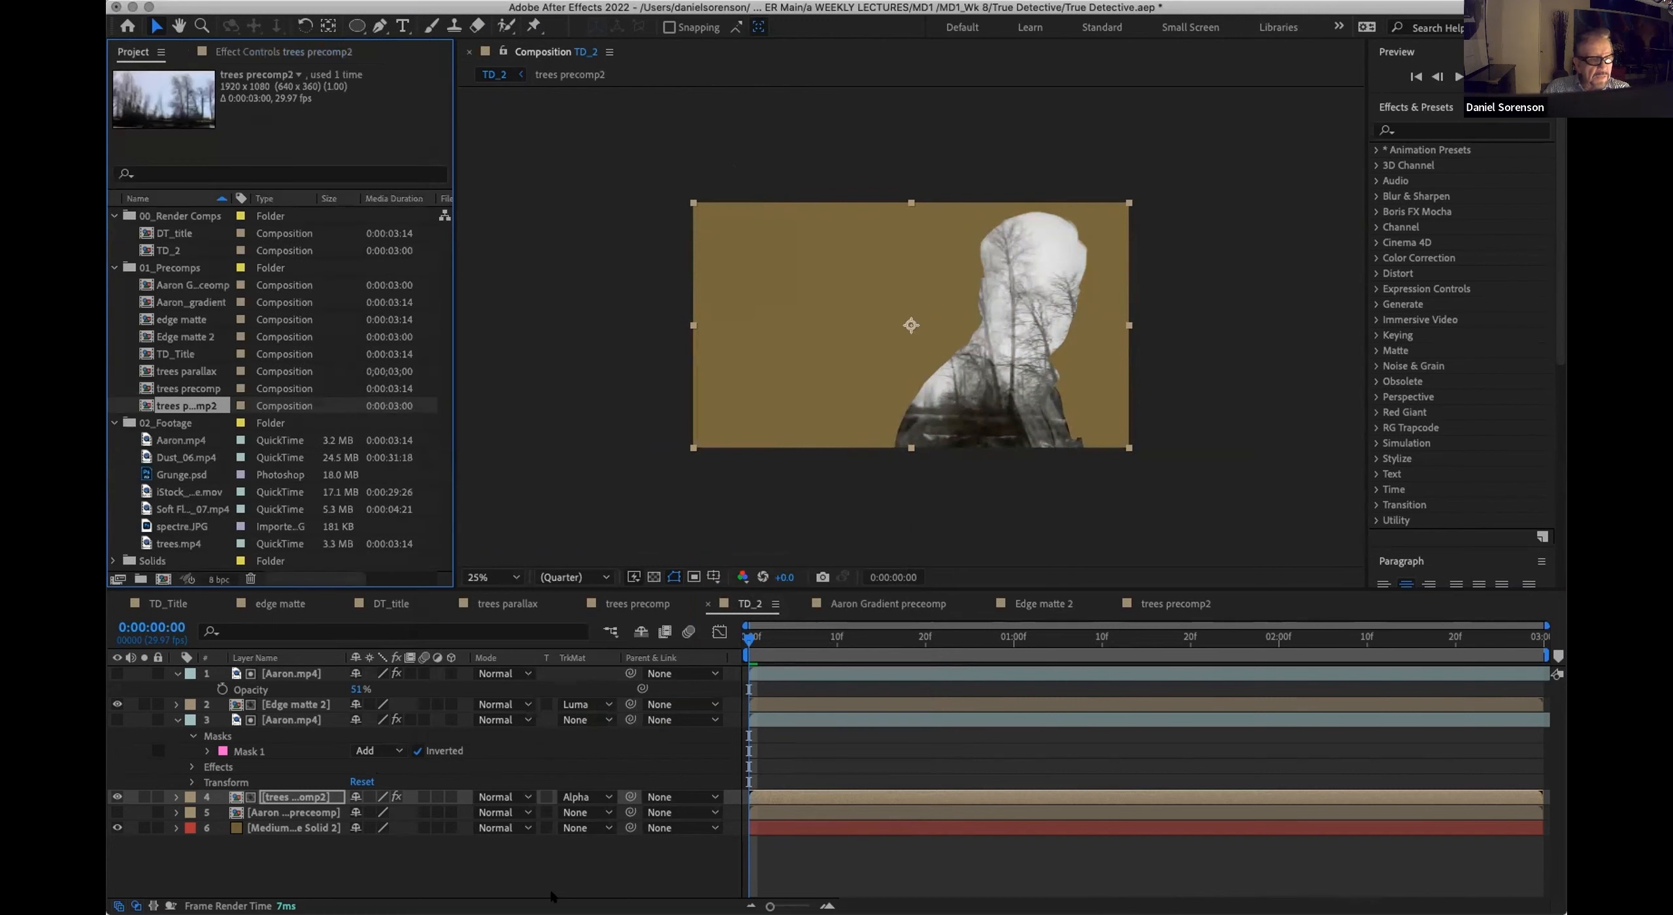
left_click(155, 475)
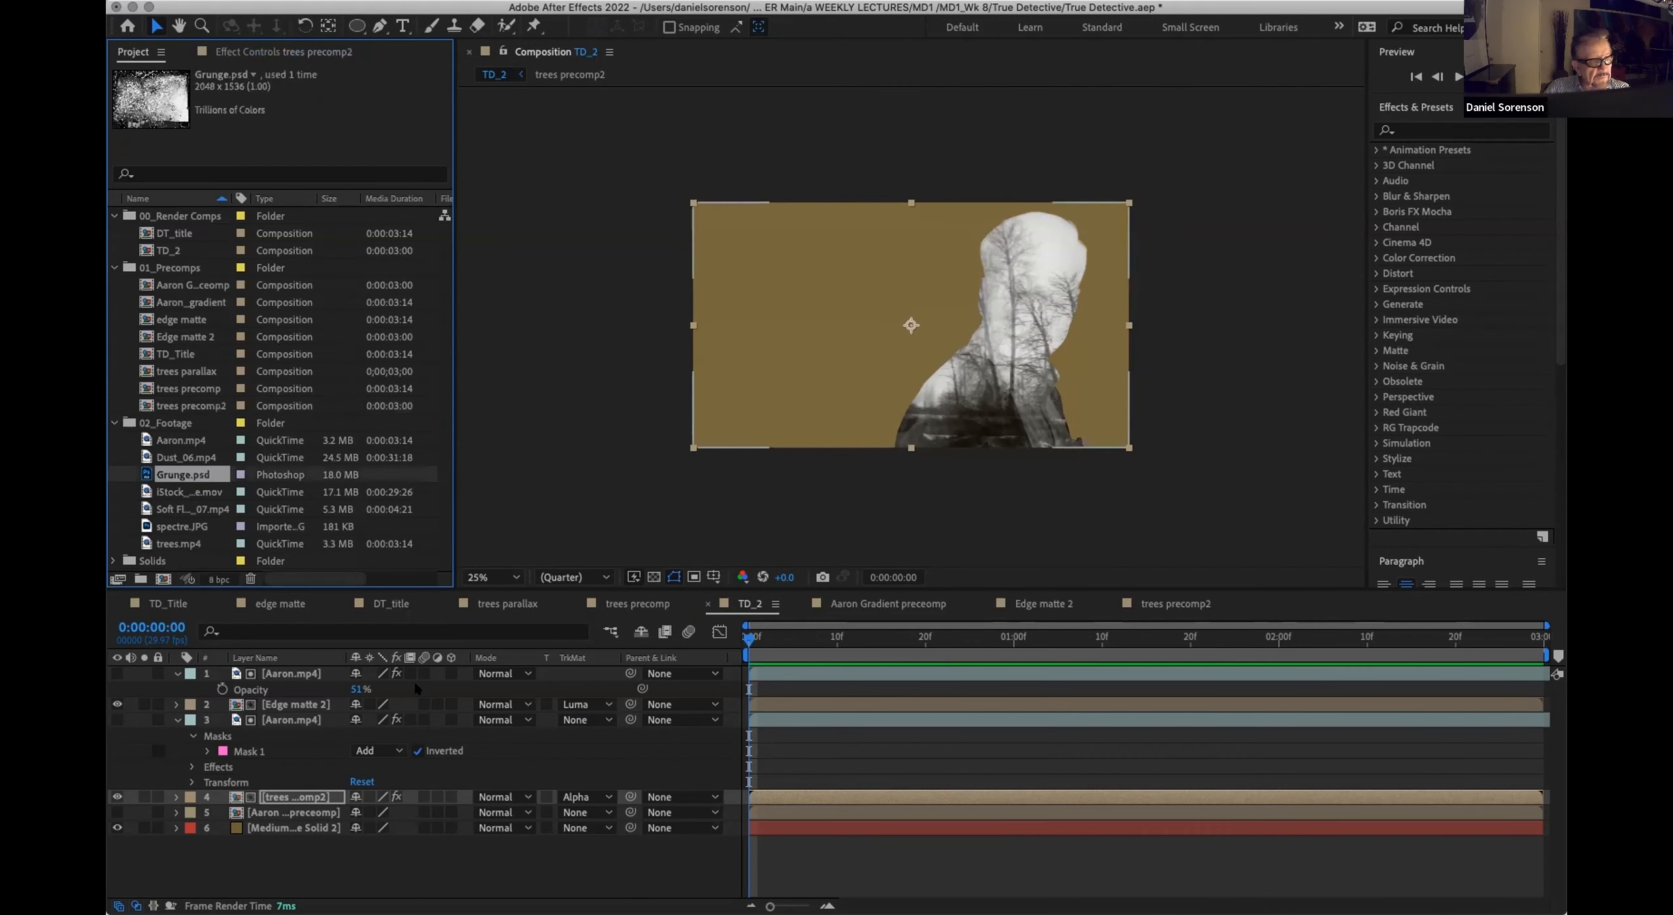
left_click_drag(176, 476, 214, 819)
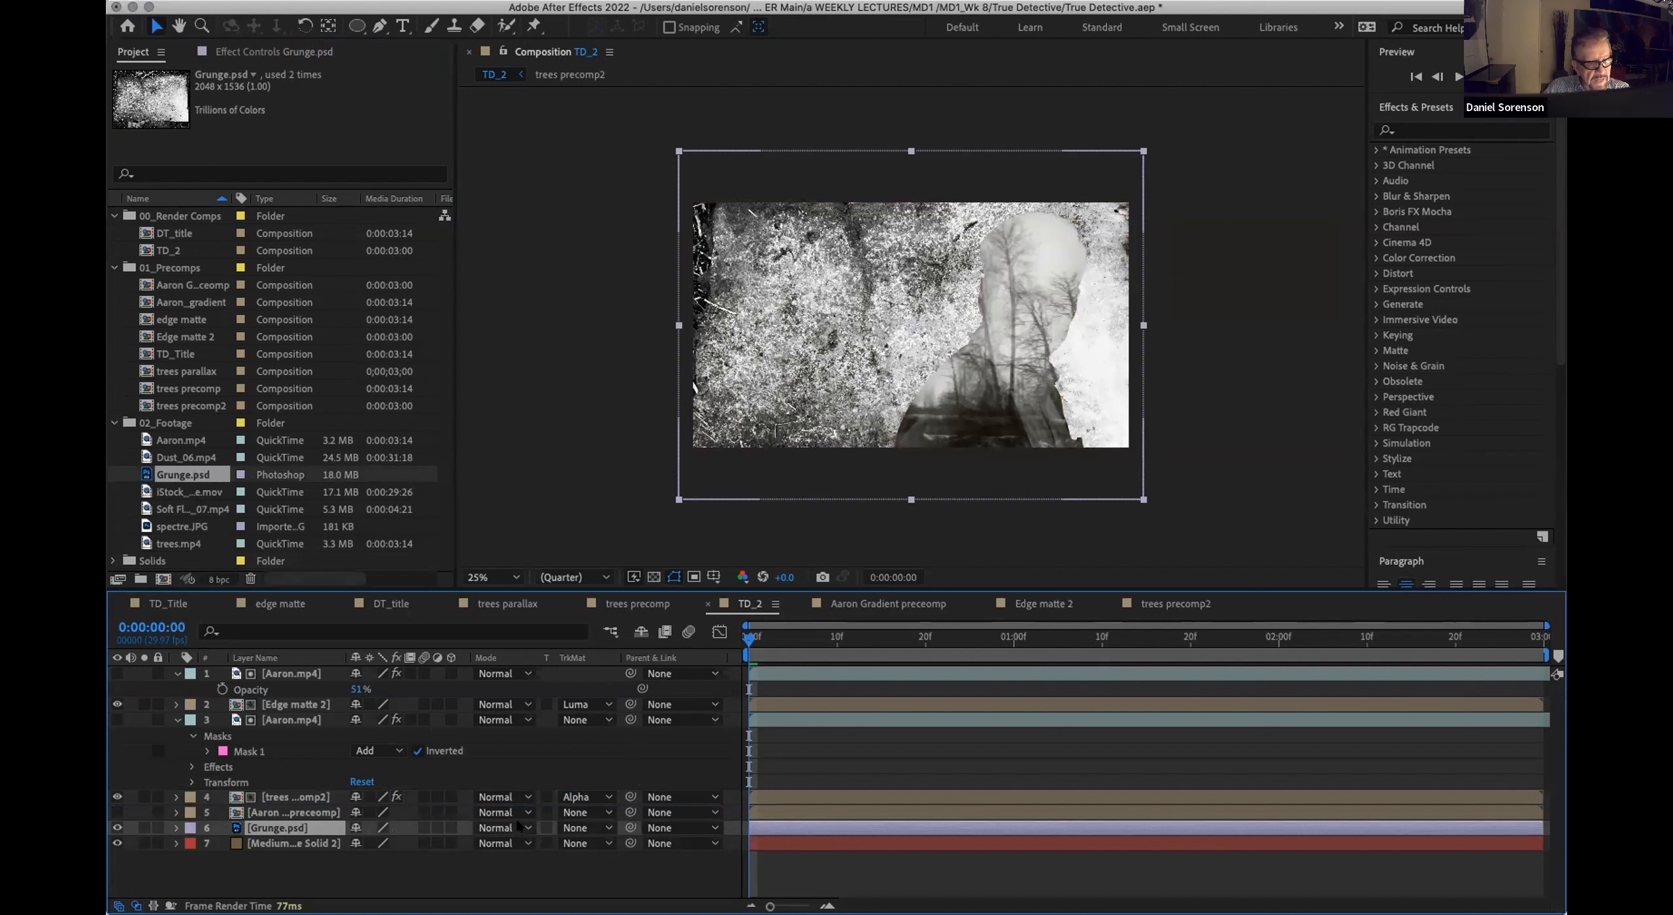
left_click(520, 827)
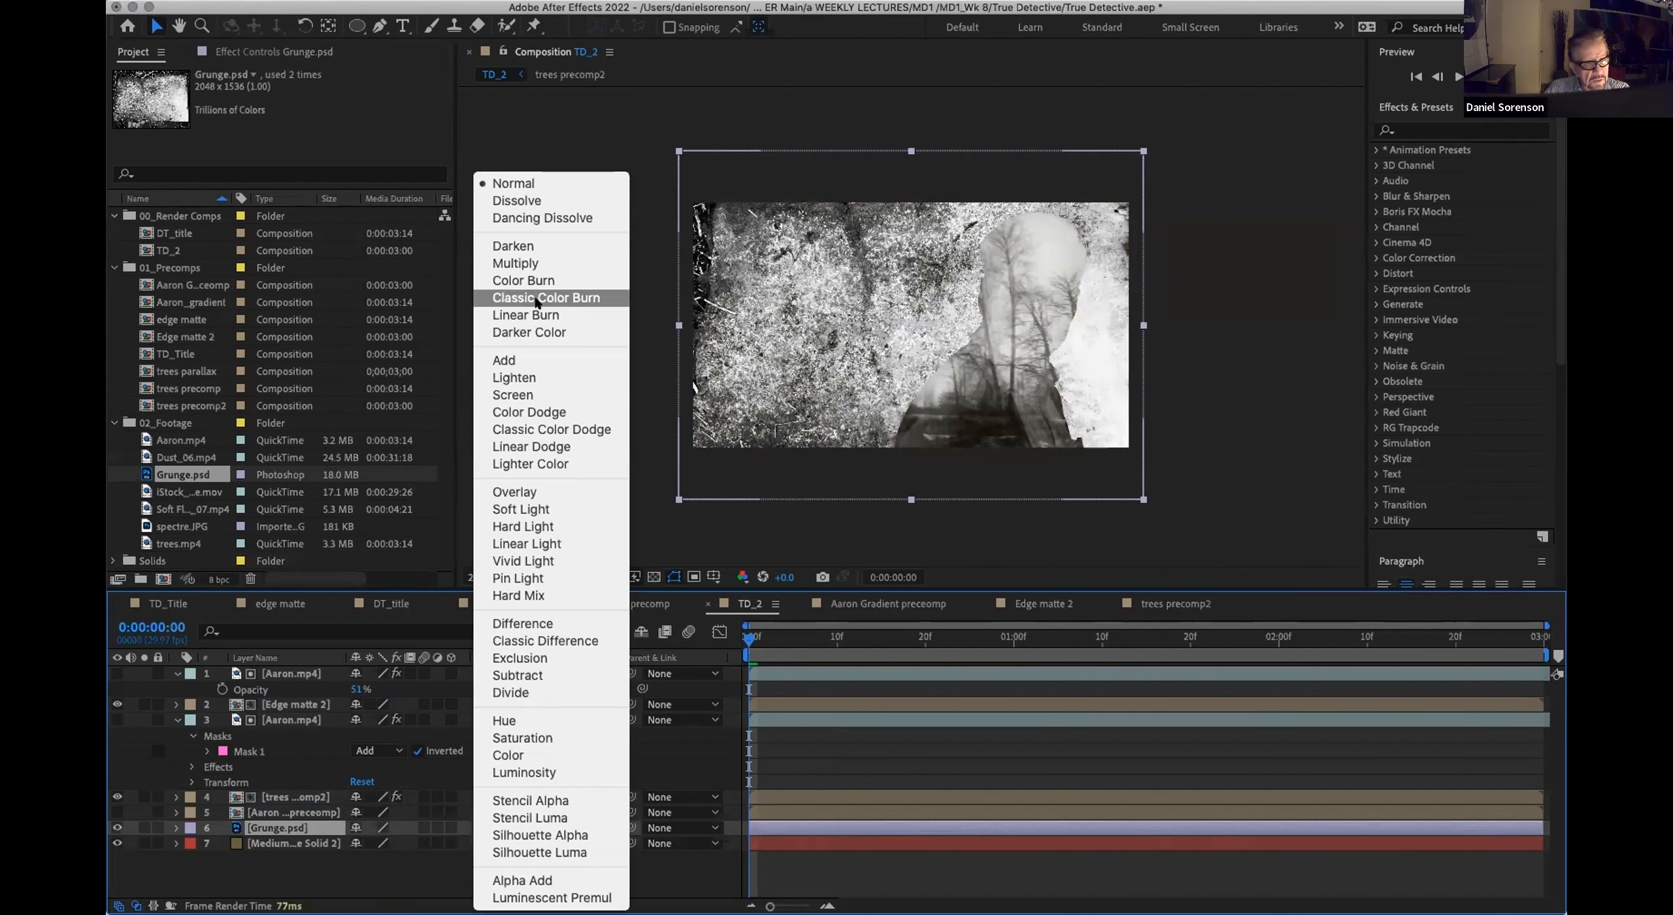
left_click(536, 263)
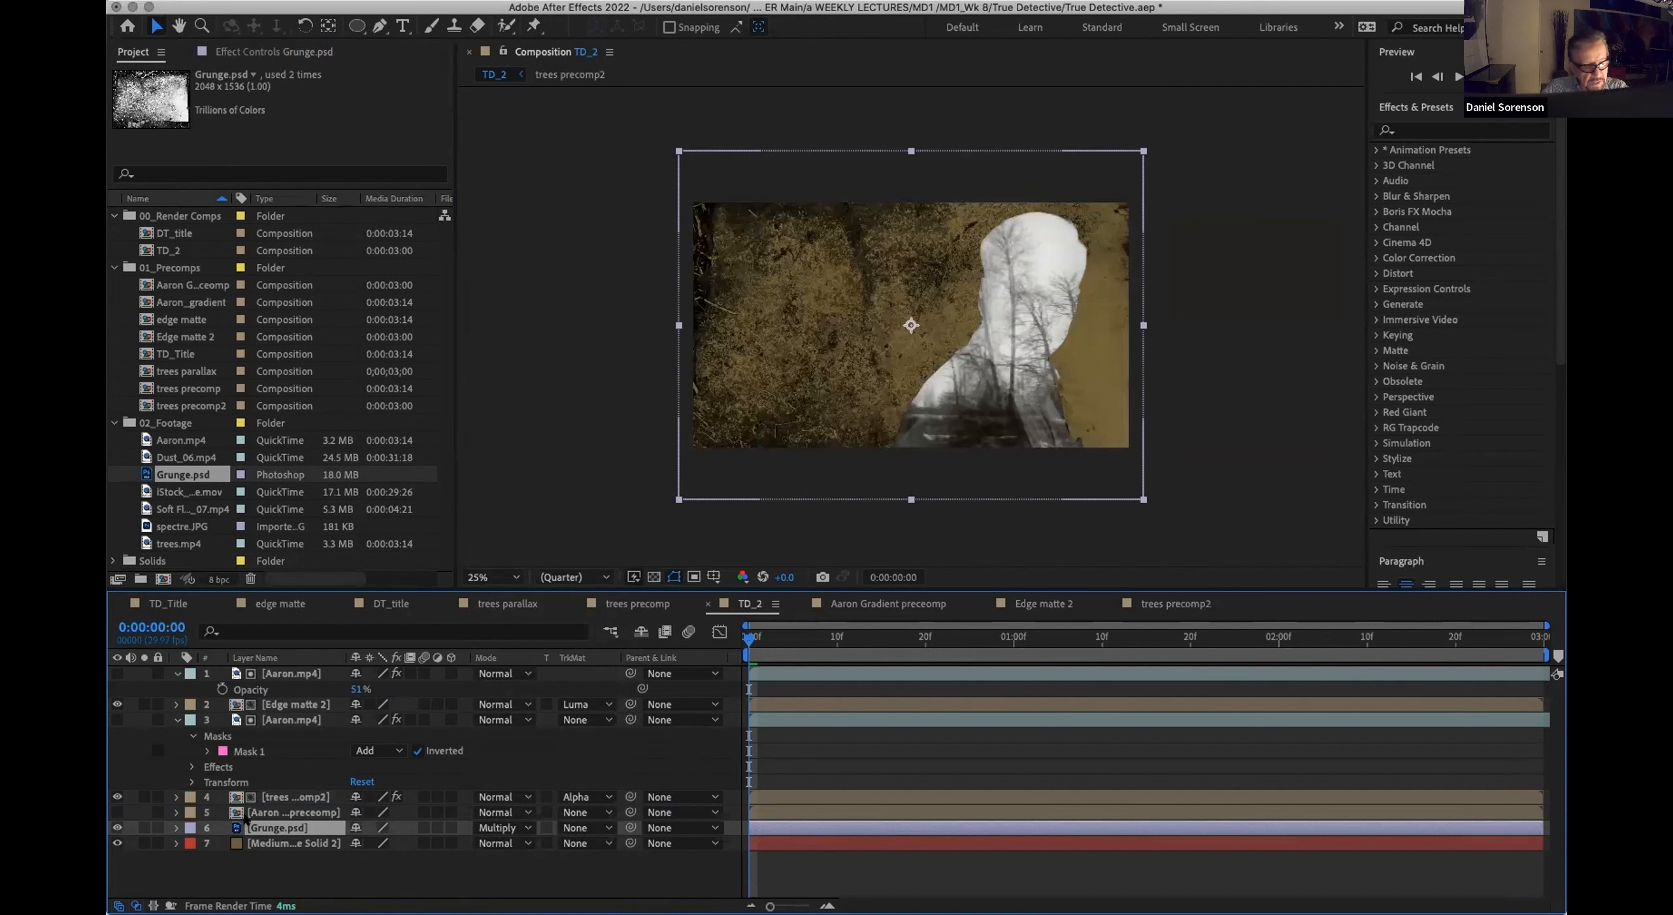
key("t")
left_click_drag(354, 843, 324, 842)
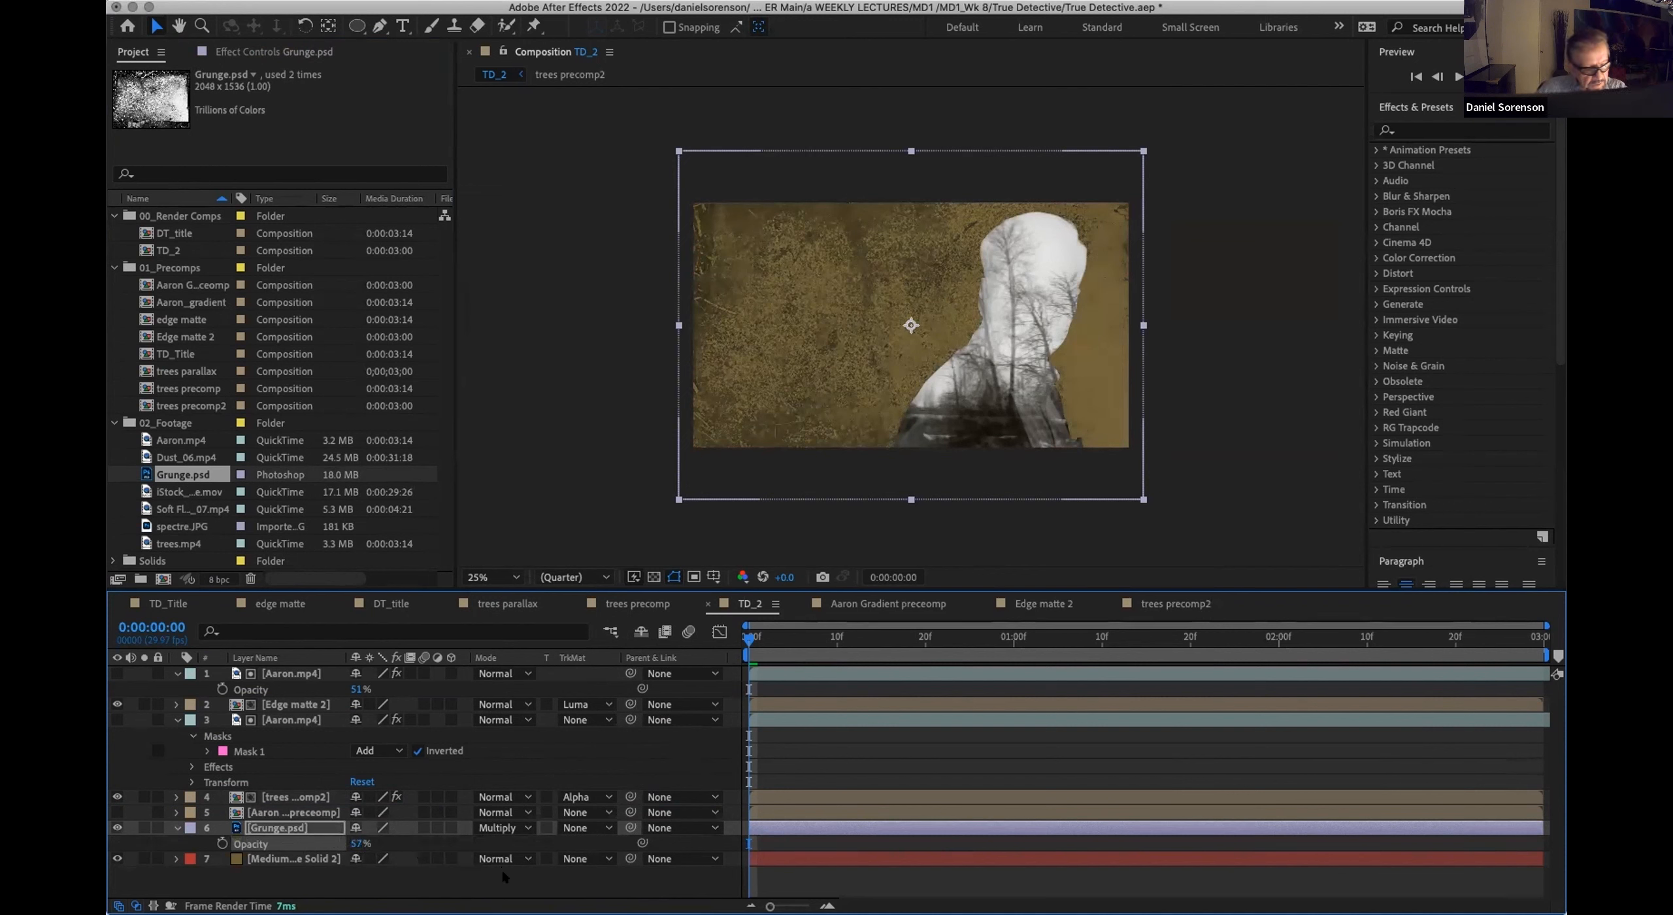
Step: Animate the Grunge.psd layer's Scale from 100% at the first frame to 120% at 0:00:02:29 and scrub through the growth
key("s")
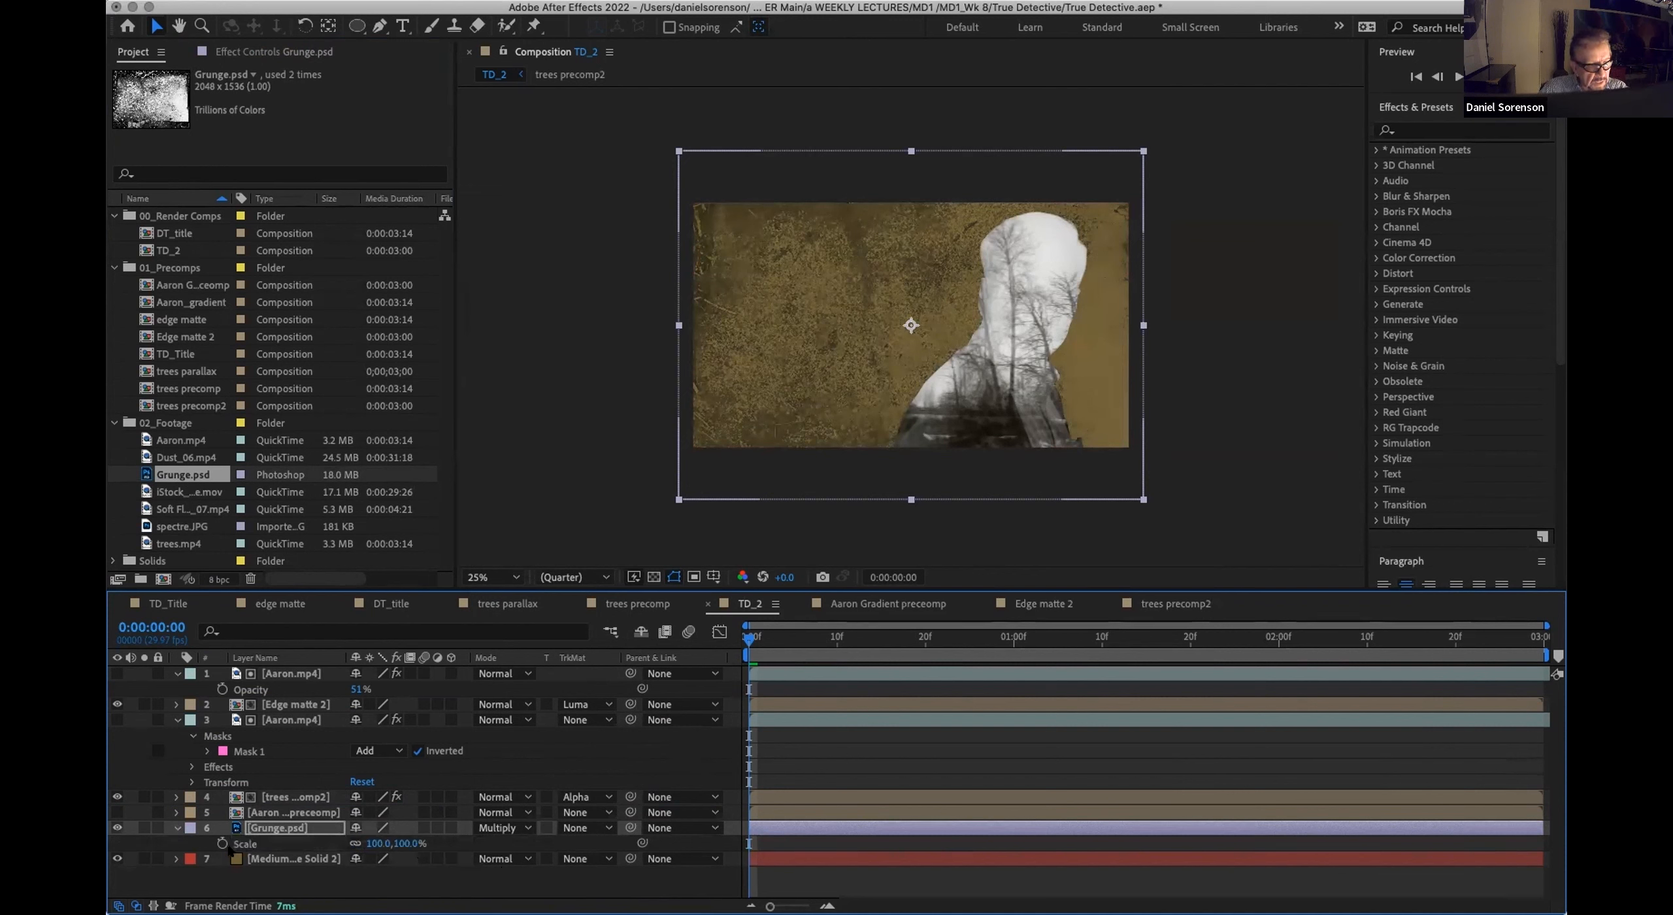
left_click(222, 843)
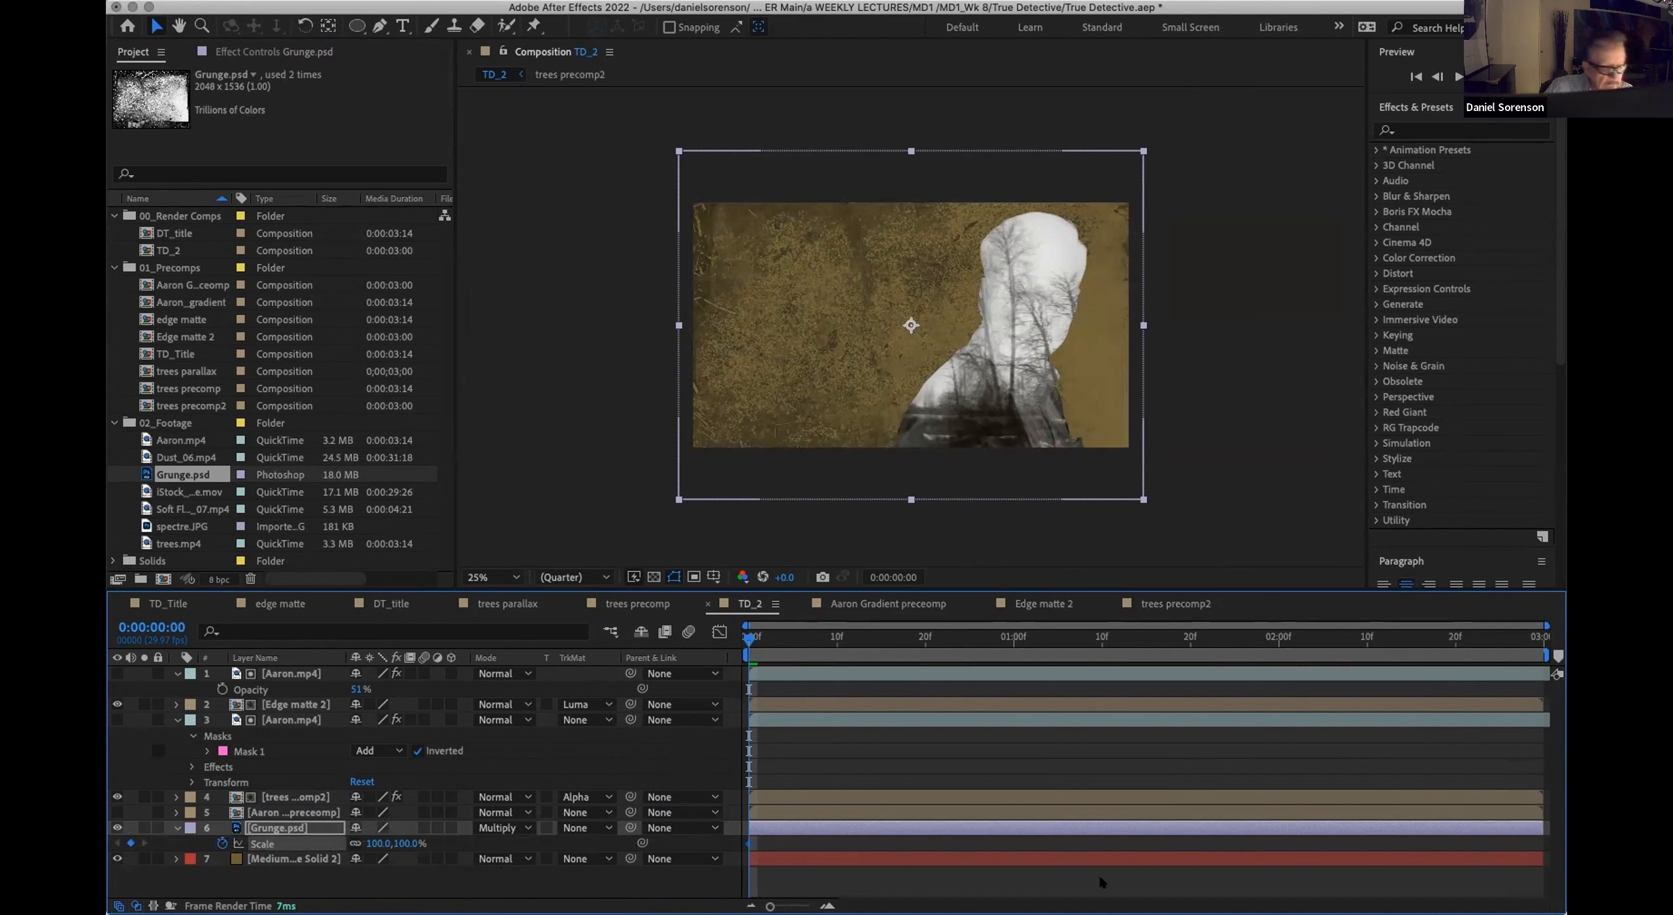
left_click(1536, 644)
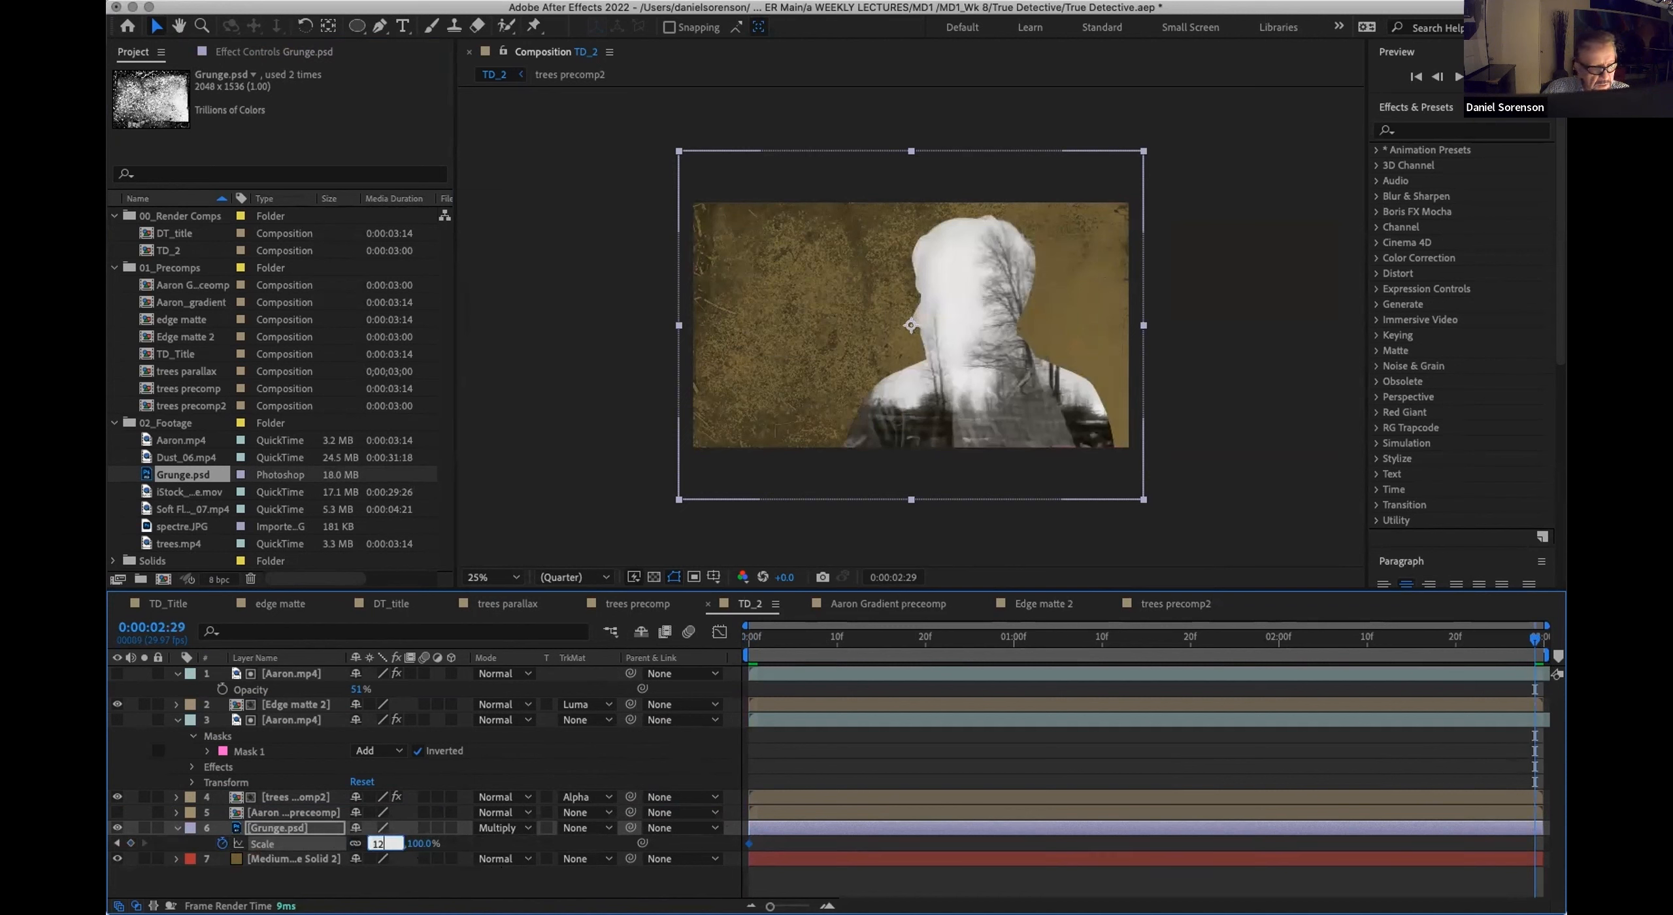
key("Return")
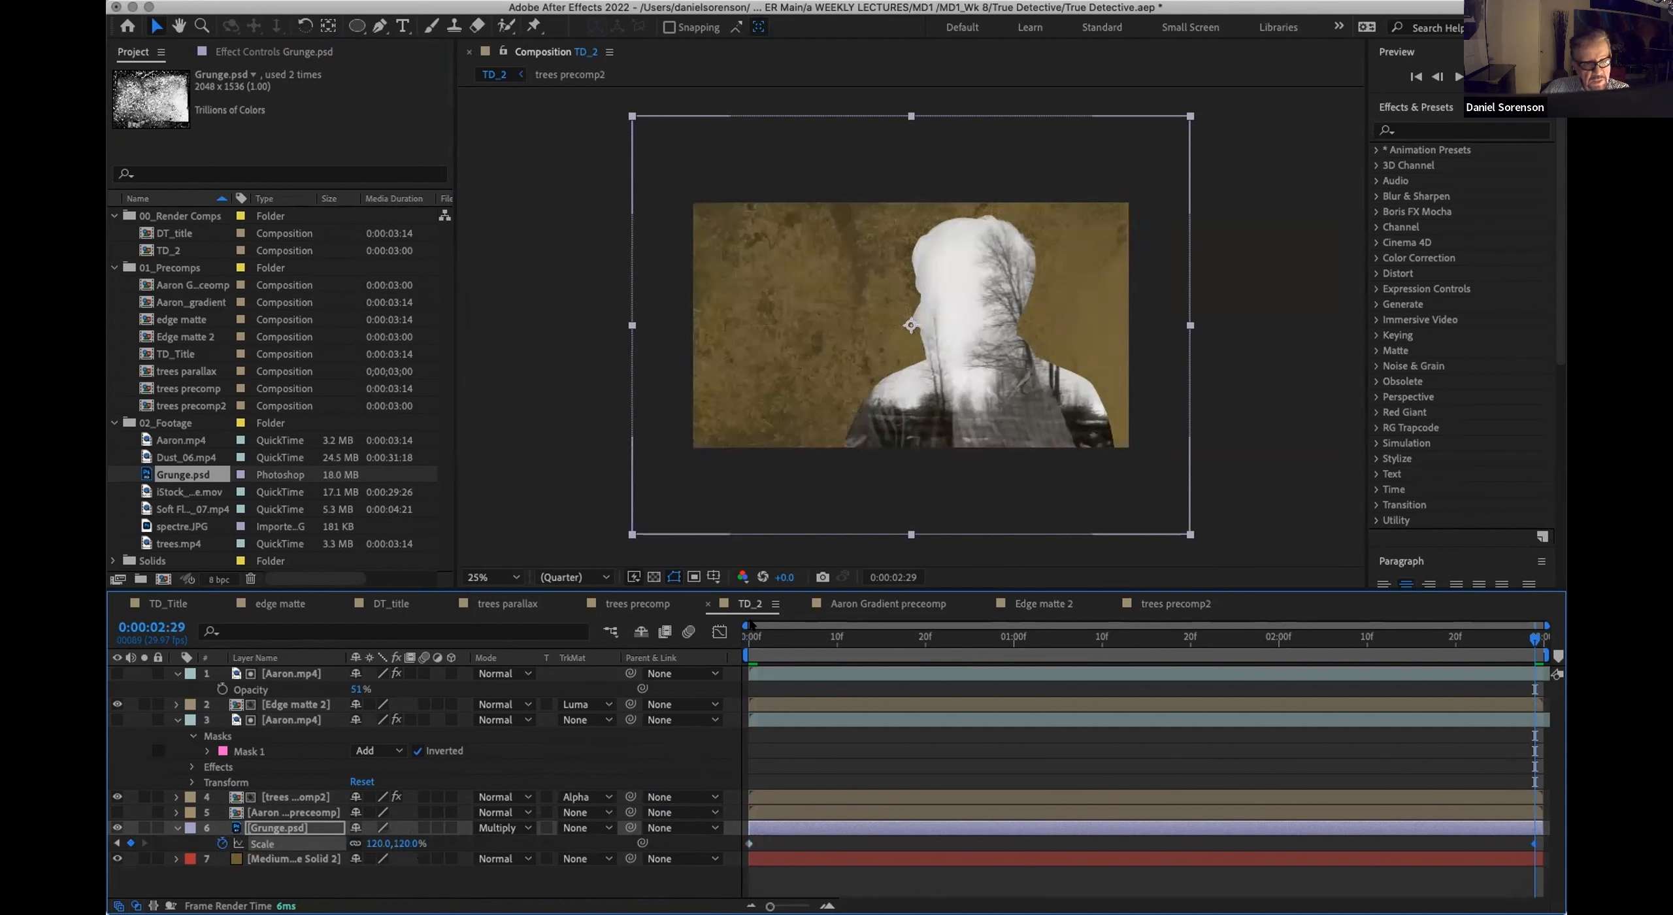
left_click_drag(758, 637, 898, 624)
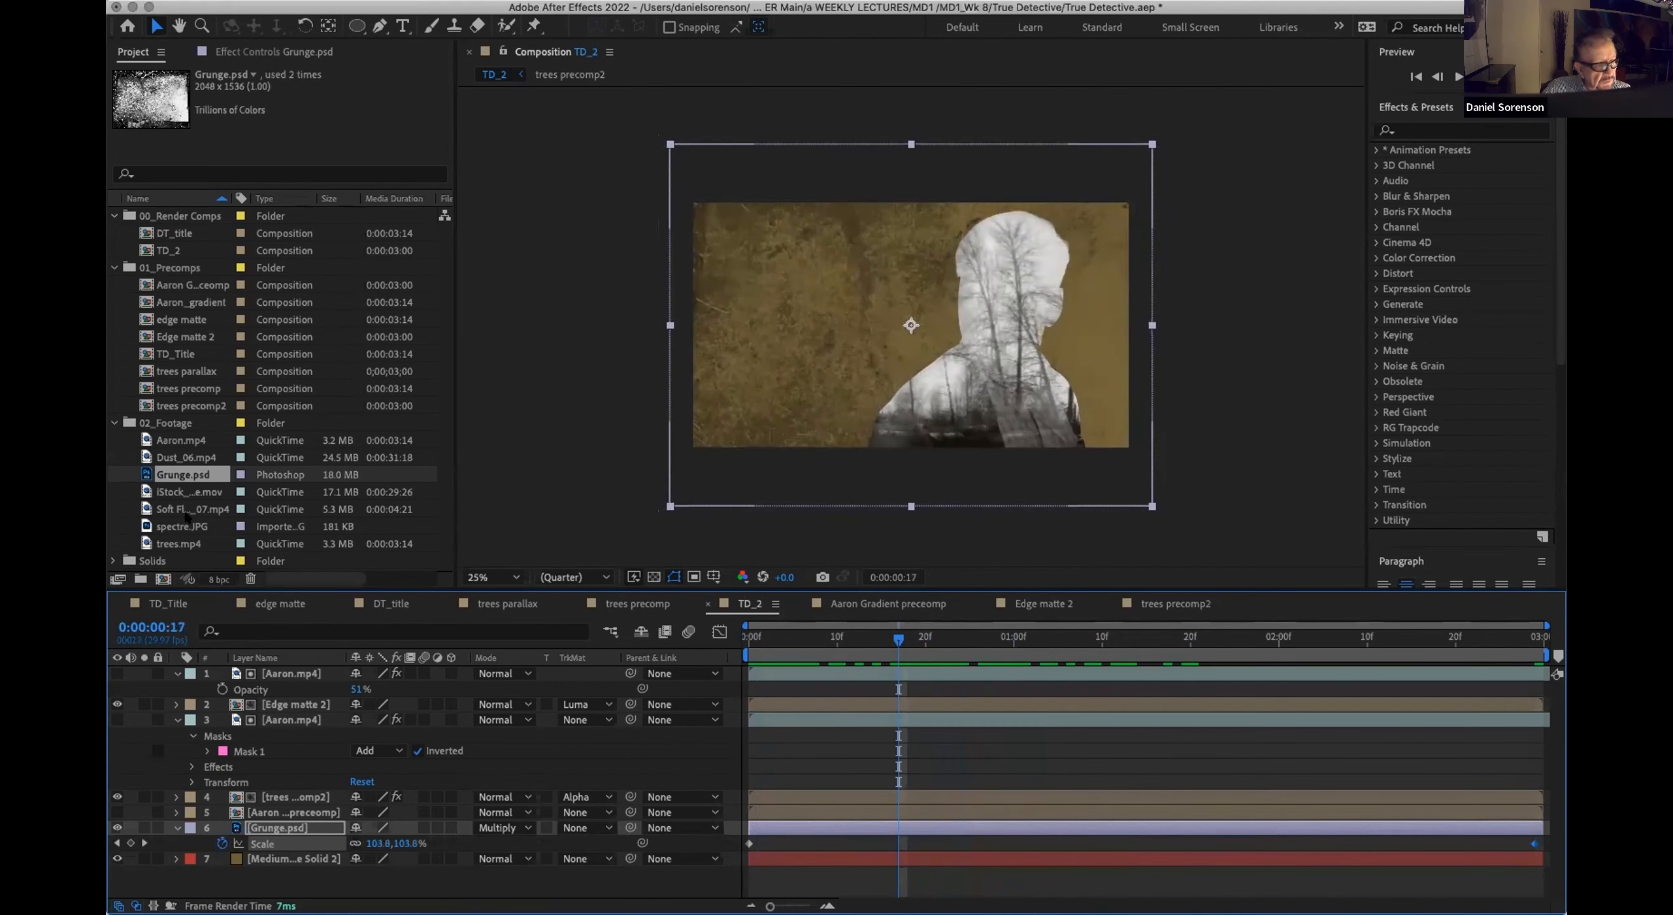
Step: Add Dust_06.mp4 above the Grunge.psd layer and Soft Flares_07.mp4 directly above the dust
left_click(158, 490)
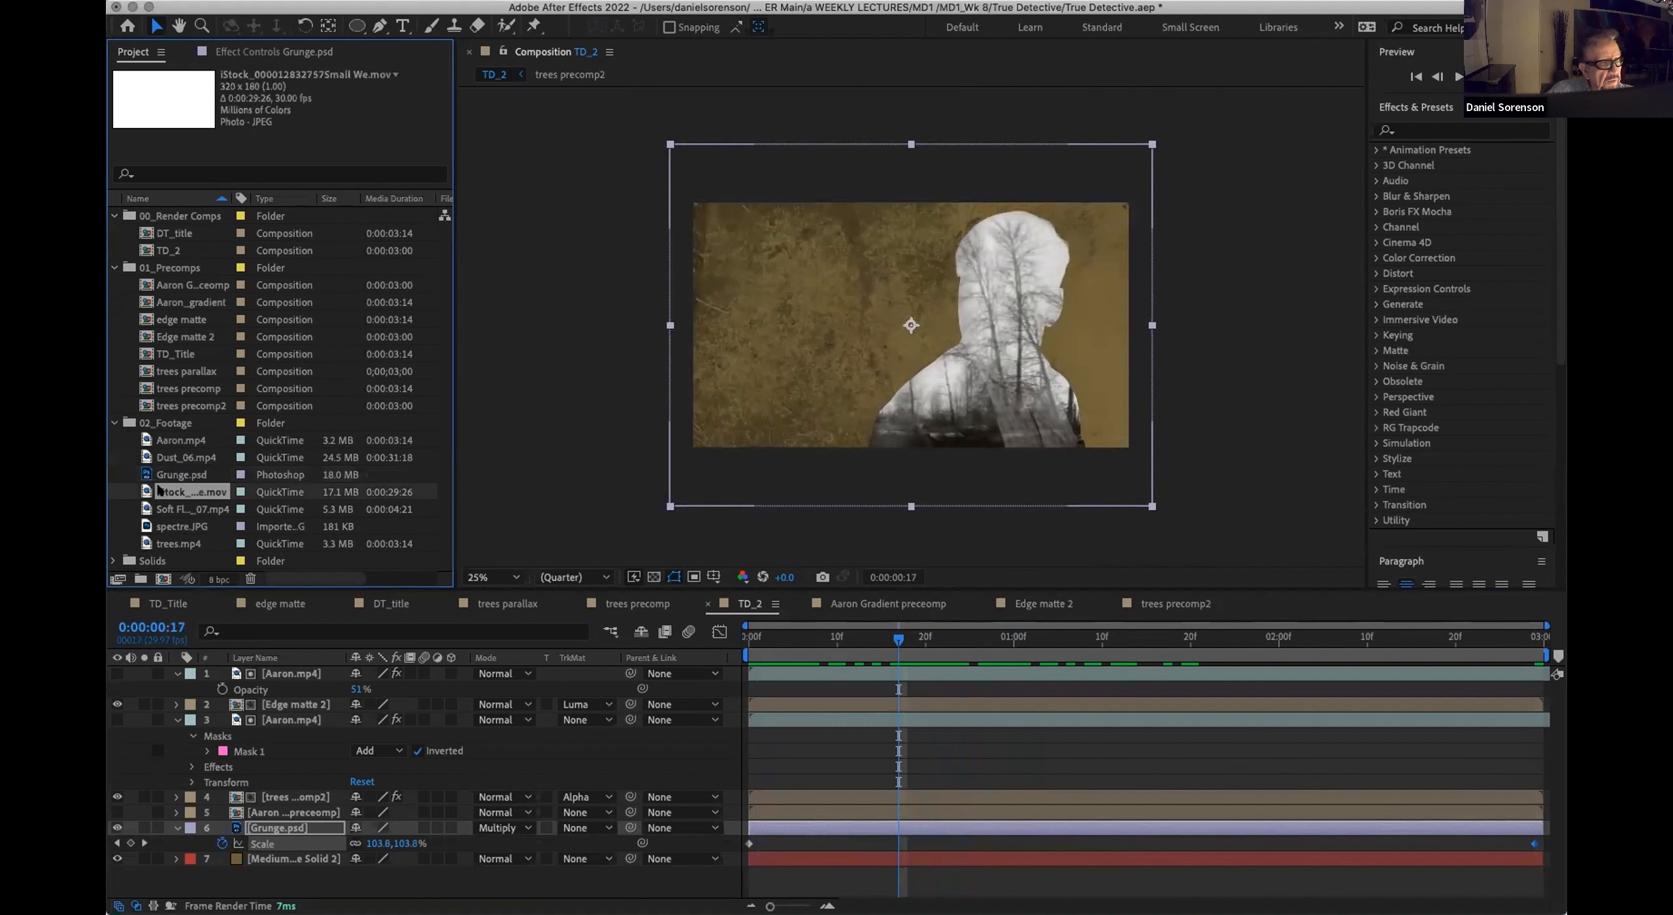
left_click(163, 511)
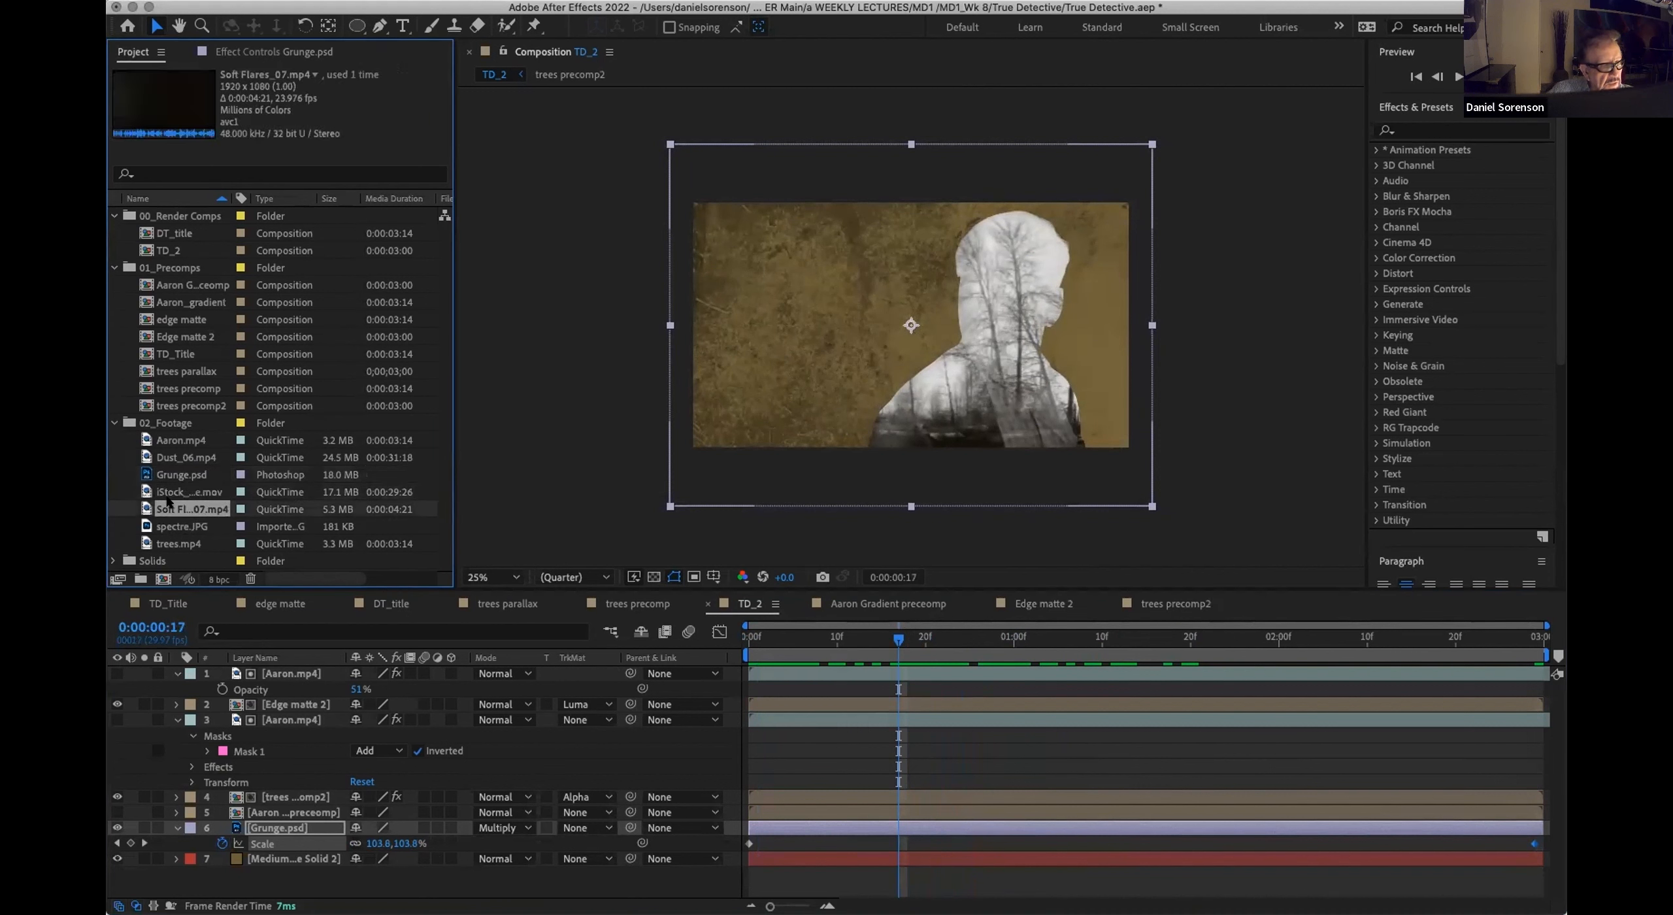
left_click_drag(160, 458, 264, 825)
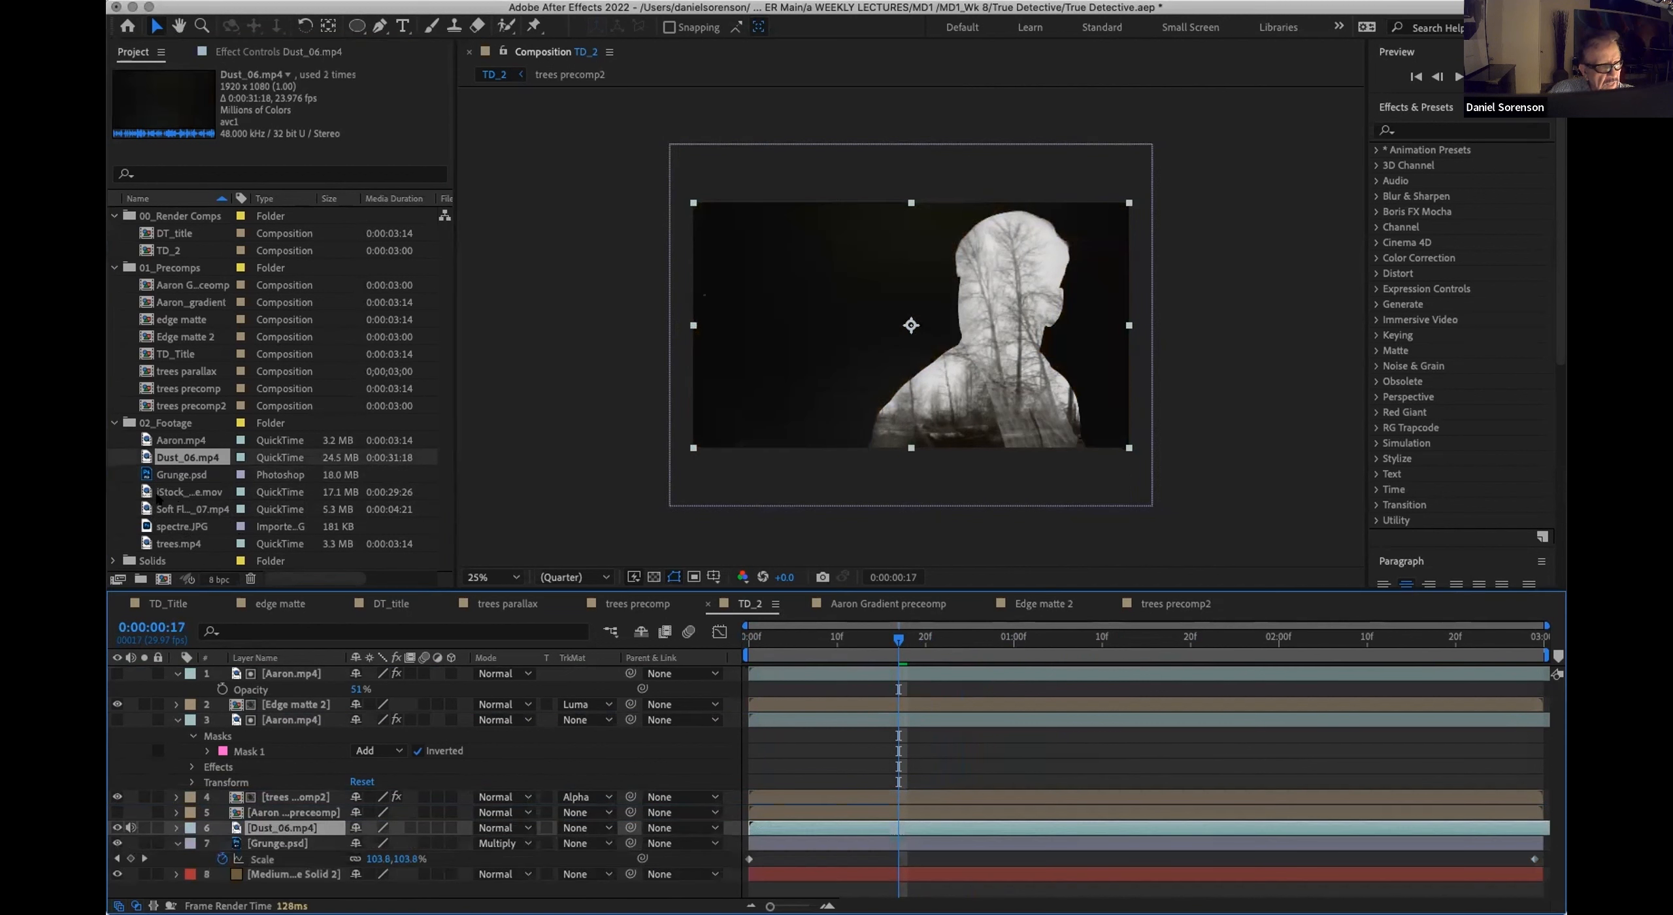
left_click(161, 511)
left_click_drag(161, 508, 249, 829)
Step: Set the blending mode of both the Dust_06.mp4 and Soft Flares_07.mp4 layers to Add and scrub through the result
left_click(529, 842)
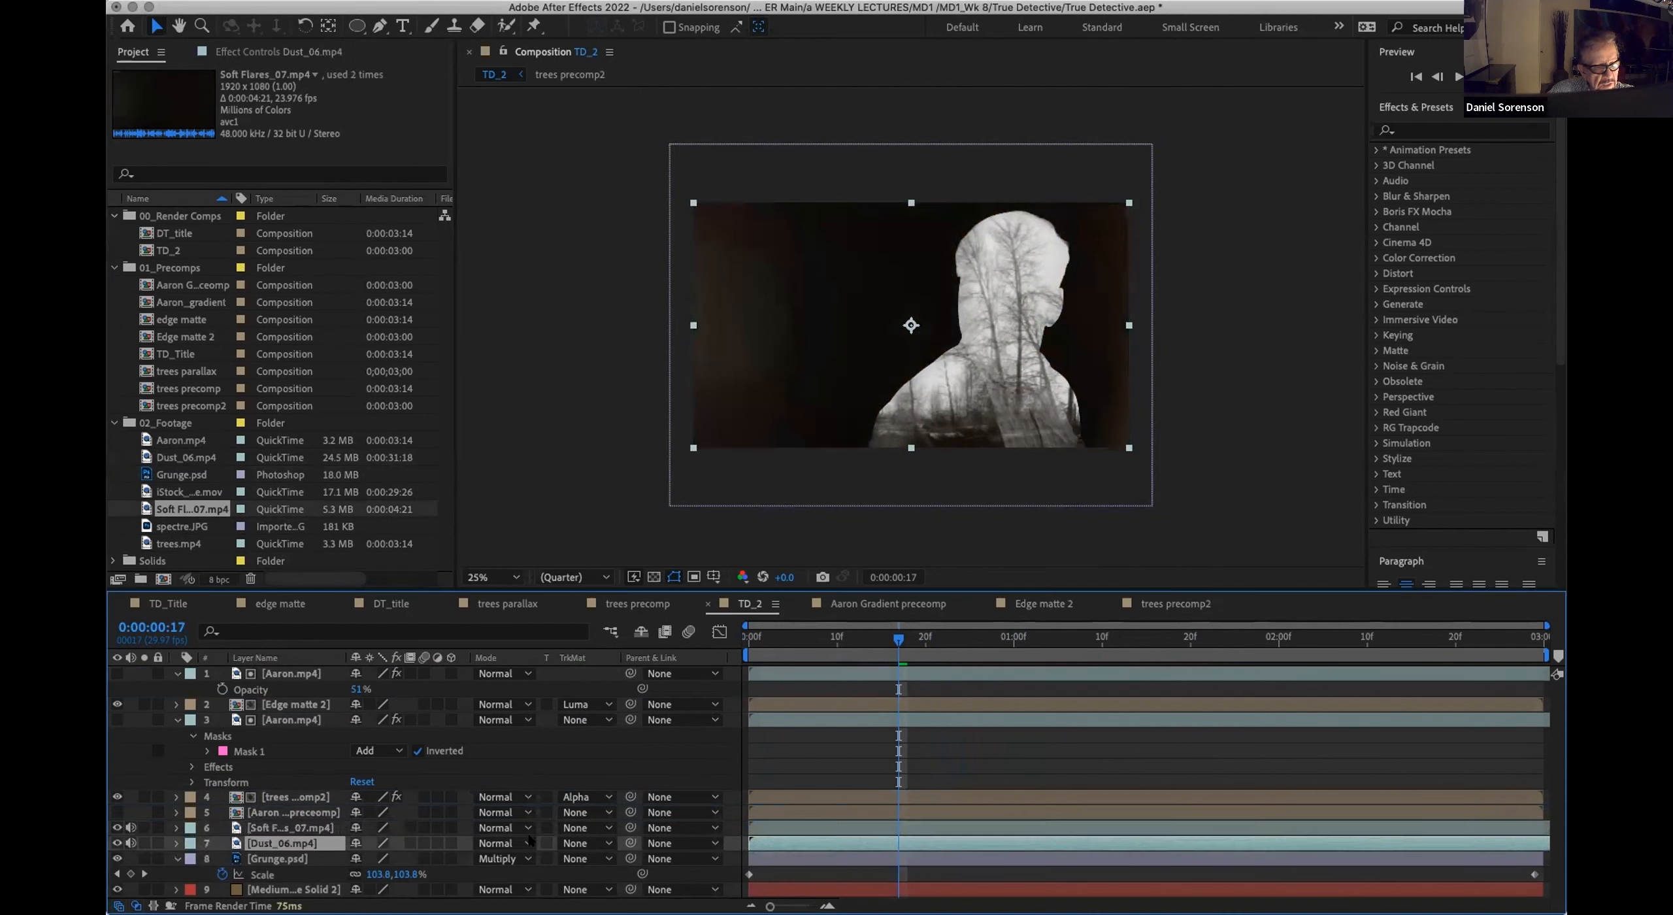
left_click(526, 843)
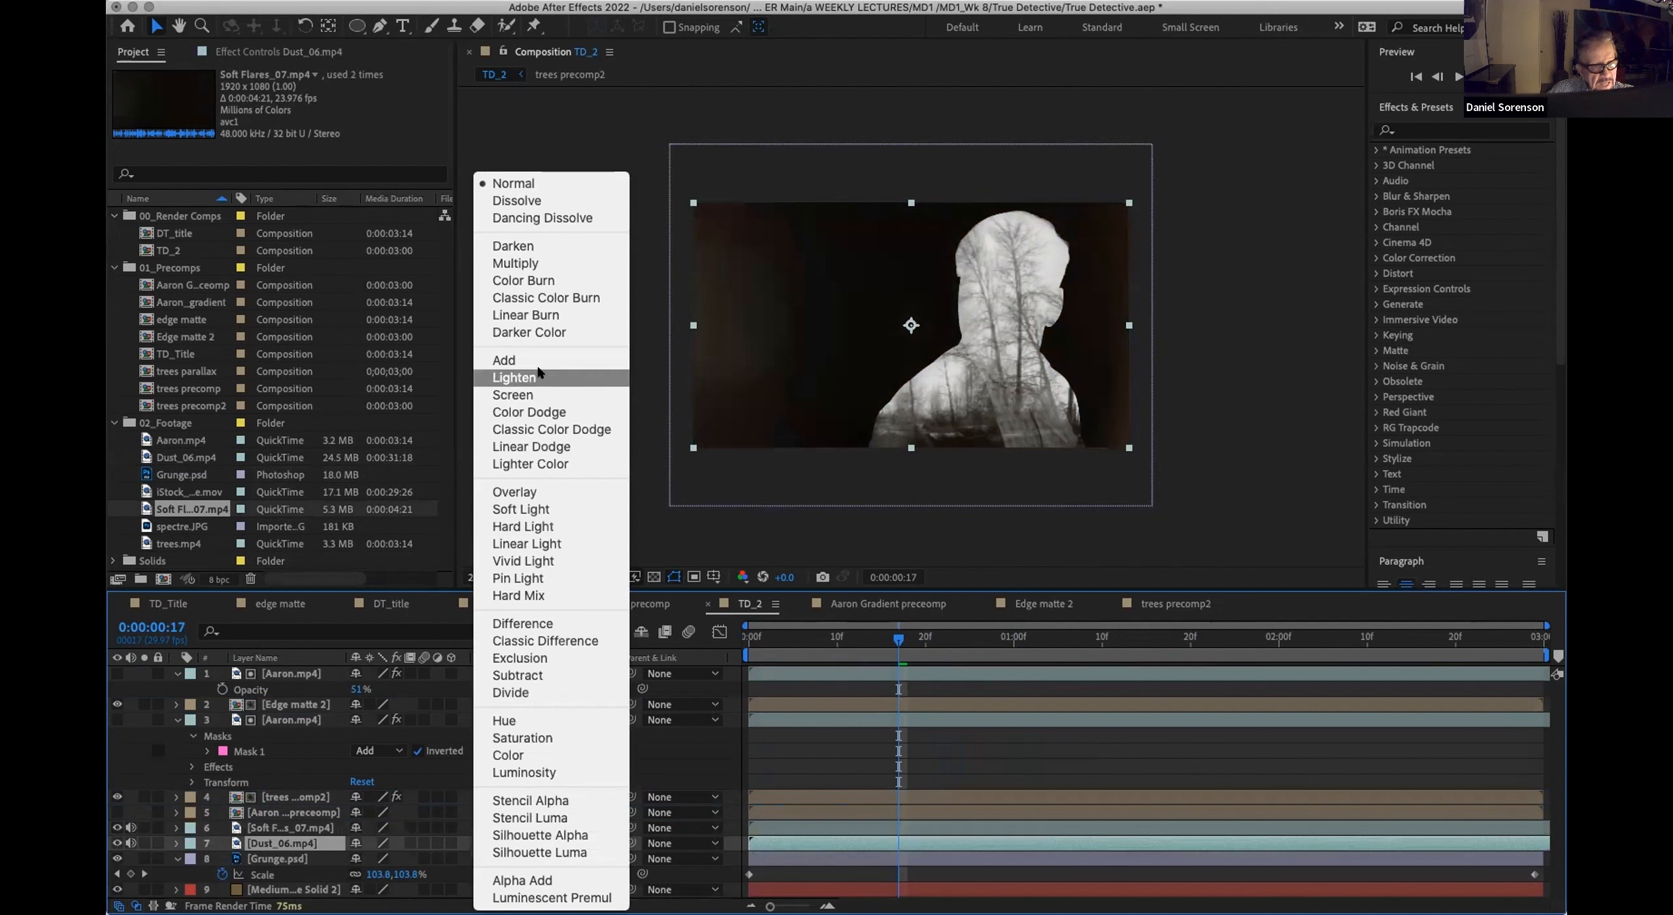
left_click(537, 359)
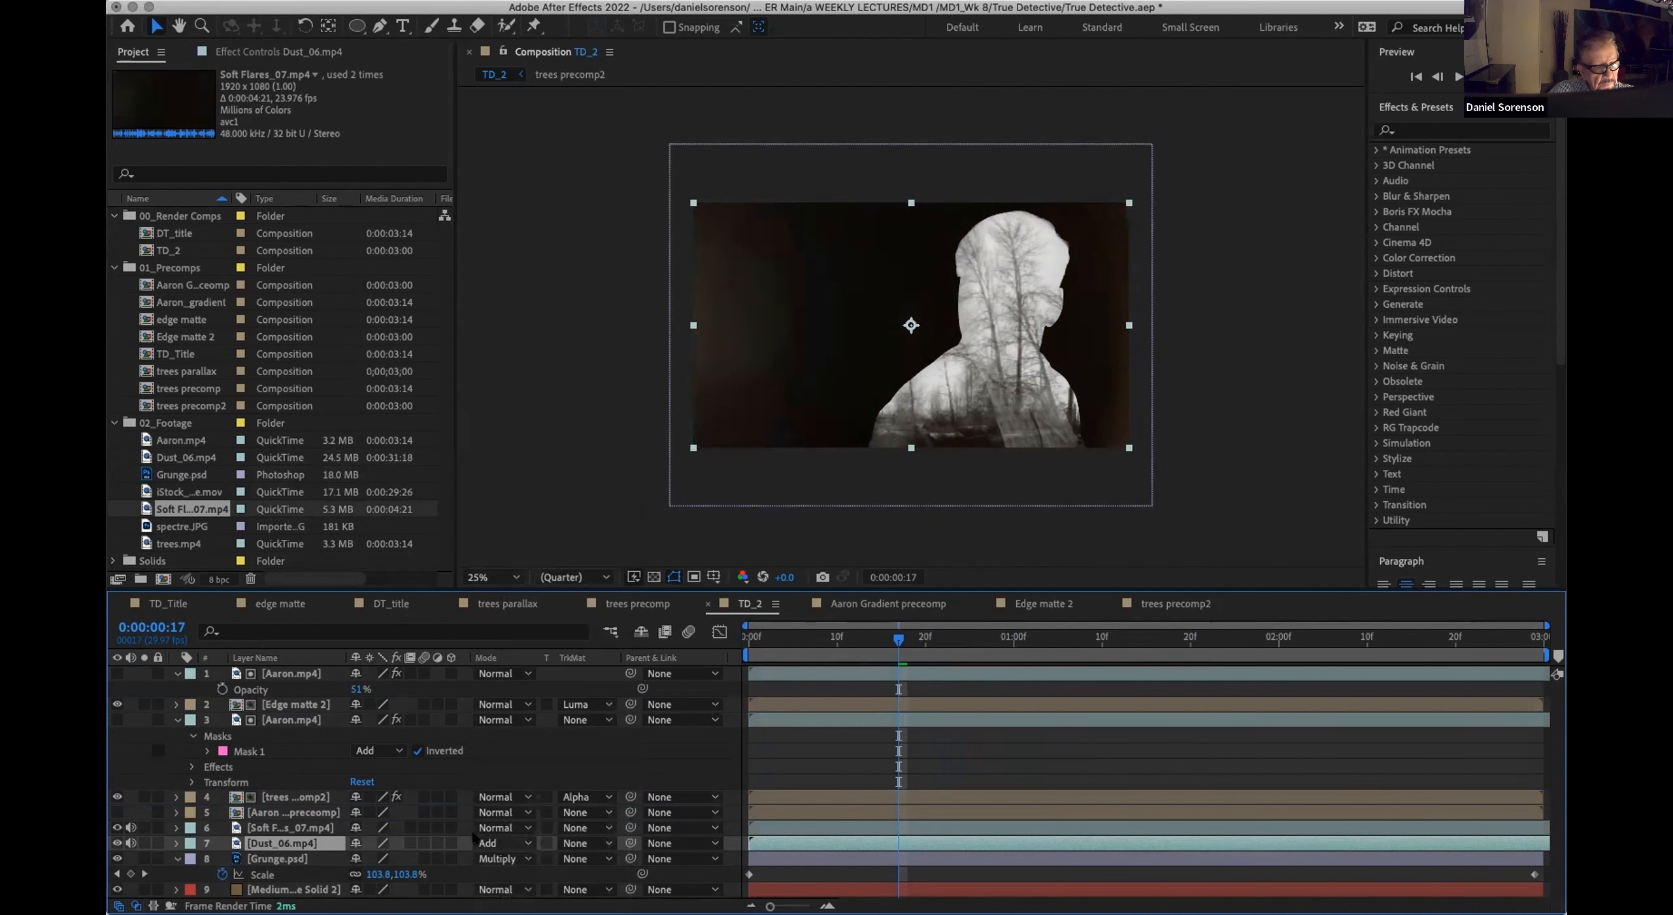
left_click(516, 827)
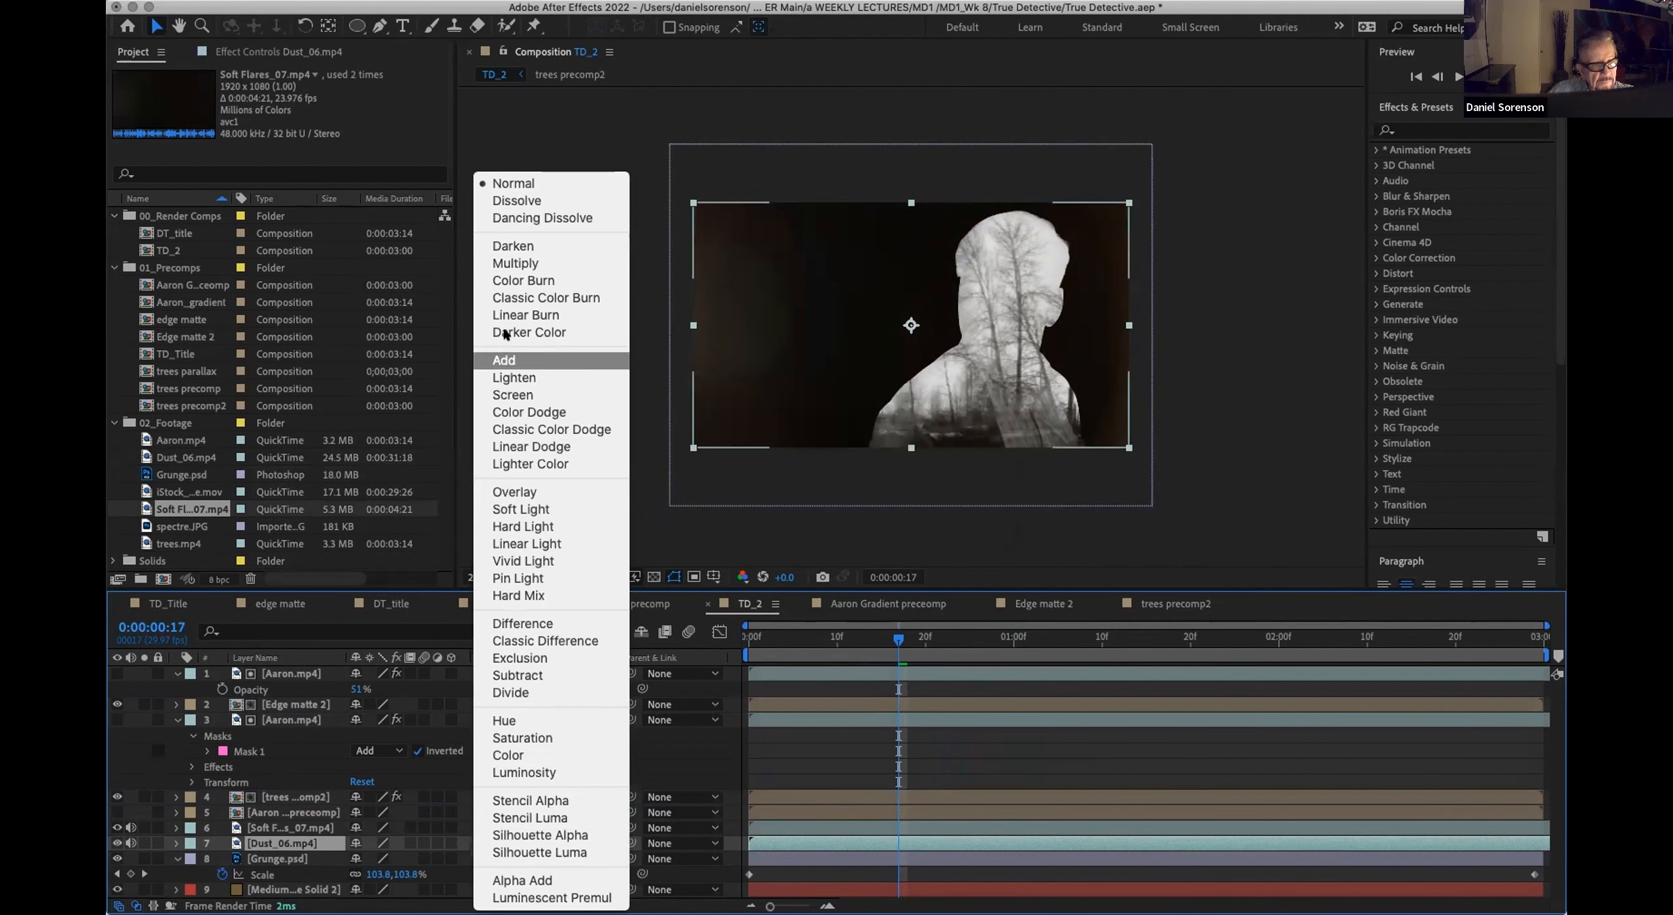
left_click(506, 360)
left_click_drag(765, 641, 828, 645)
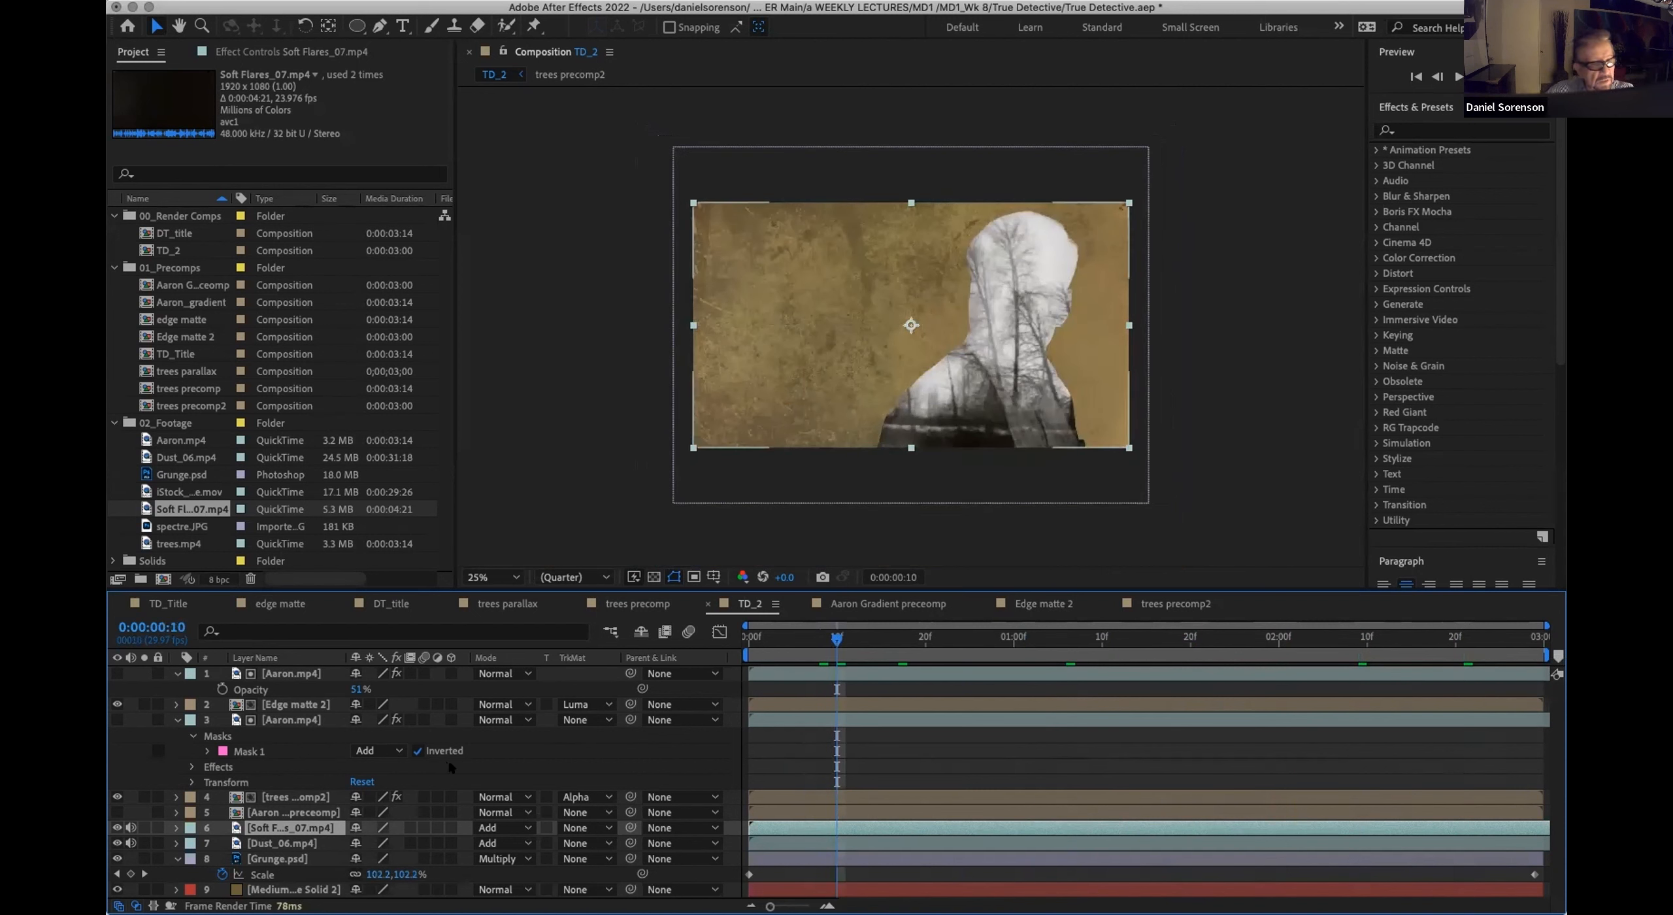
Step: Create an adjustment layer above all other layers in TD_2 and apply the Levels effect to it
left_click(275, 677)
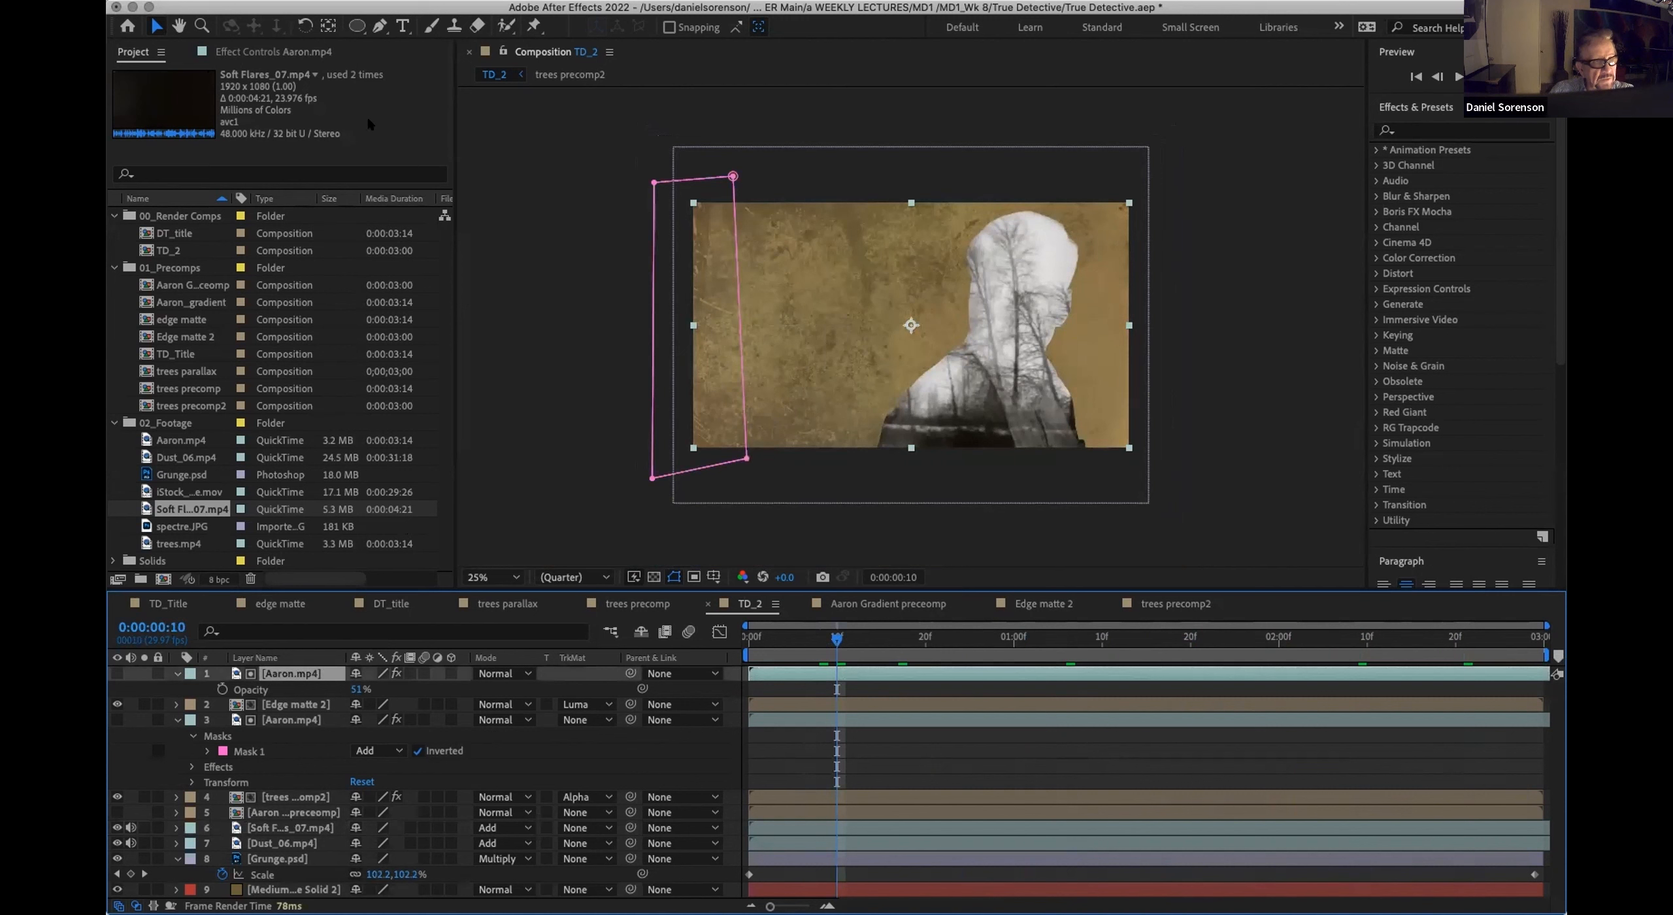
left_click(313, 3)
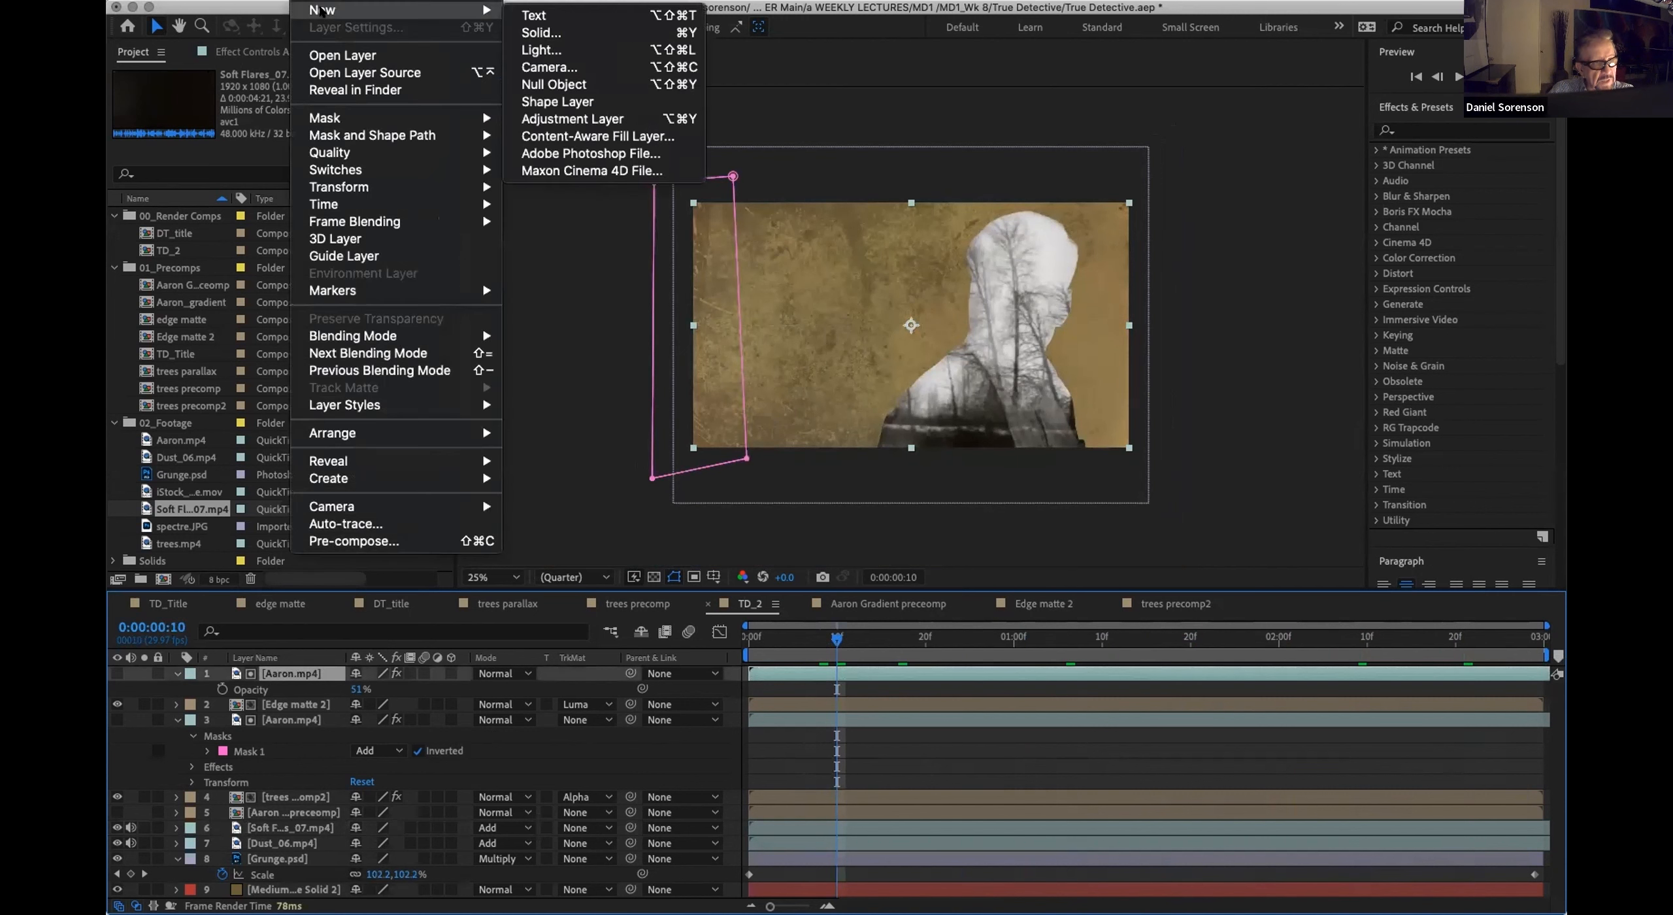
mouse_move(478, 11)
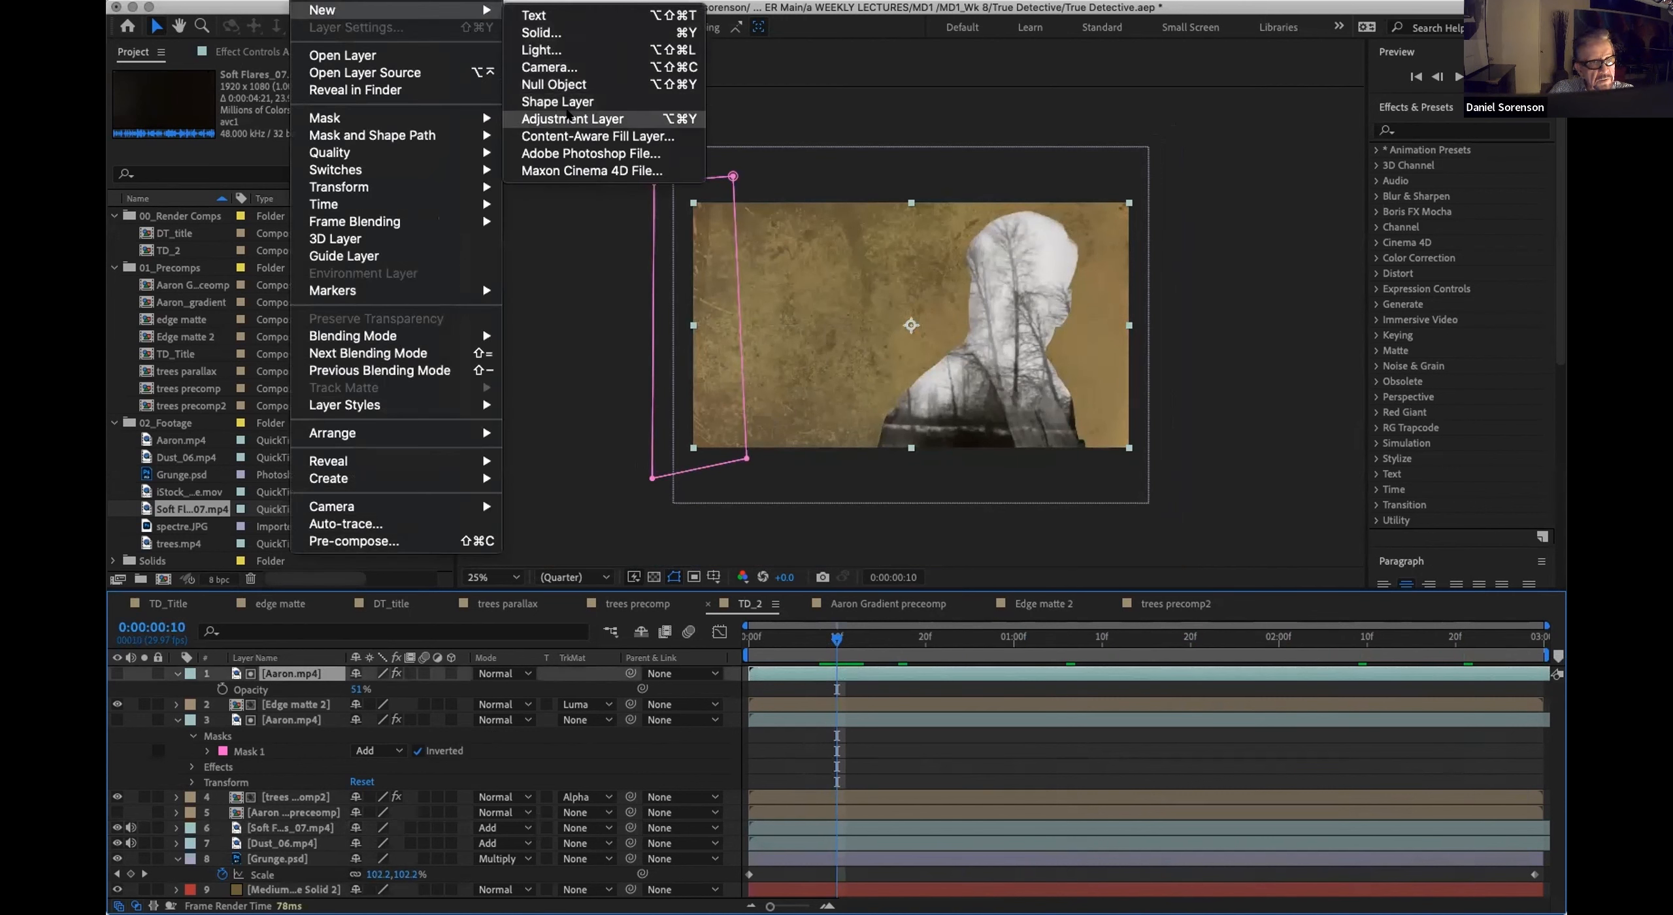
left_click(572, 118)
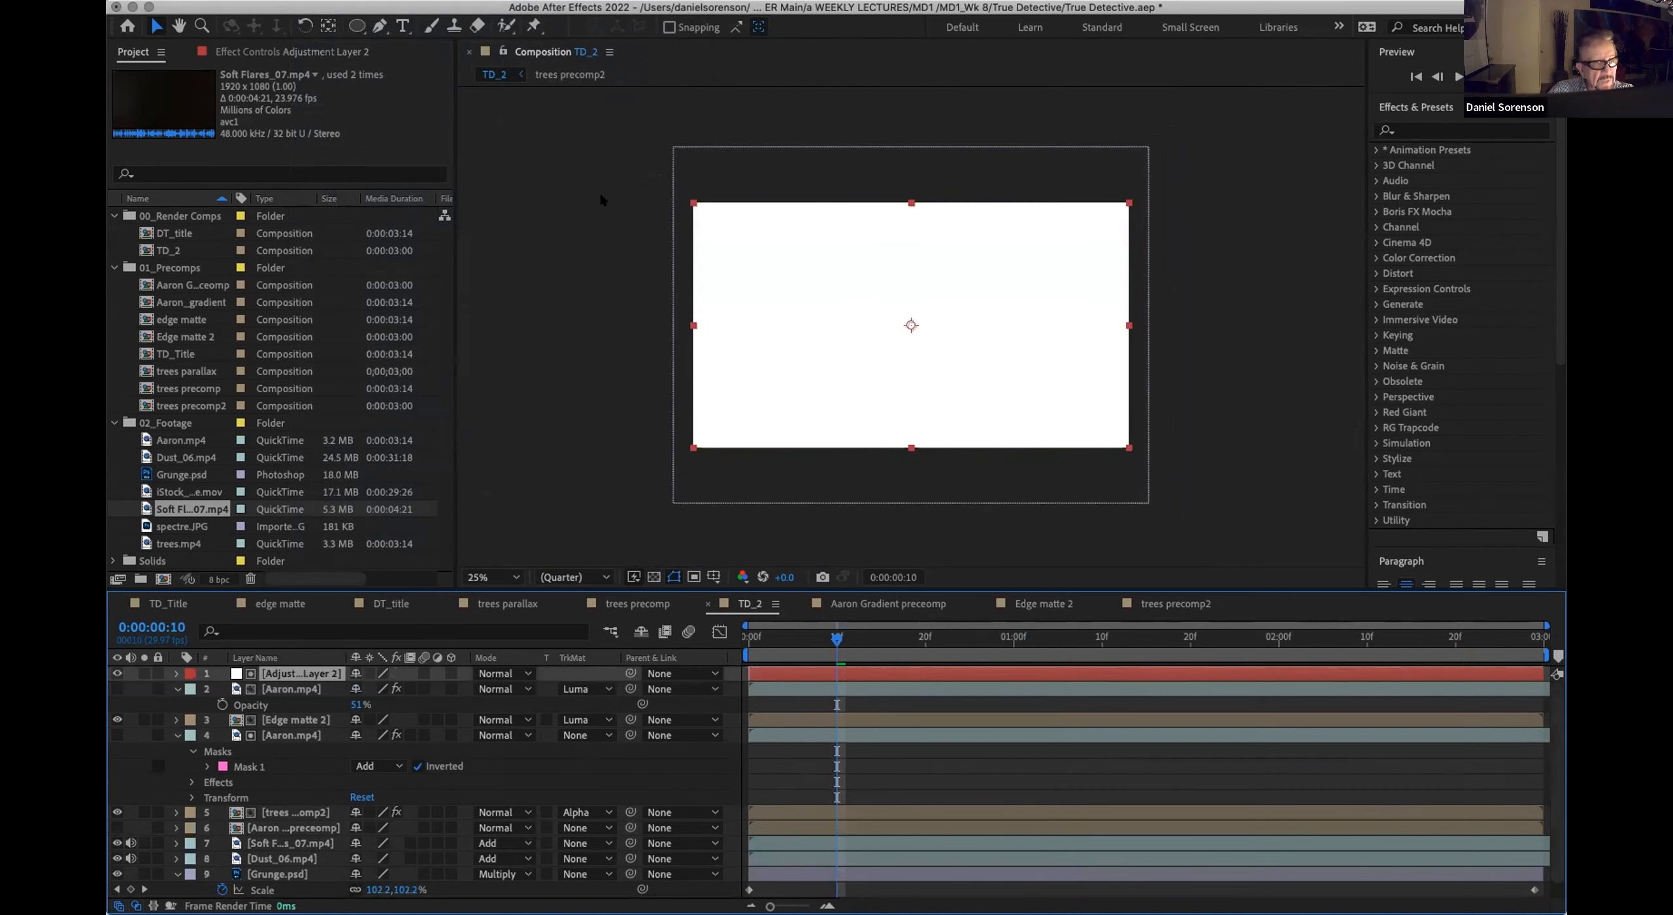
left_click(353, 3)
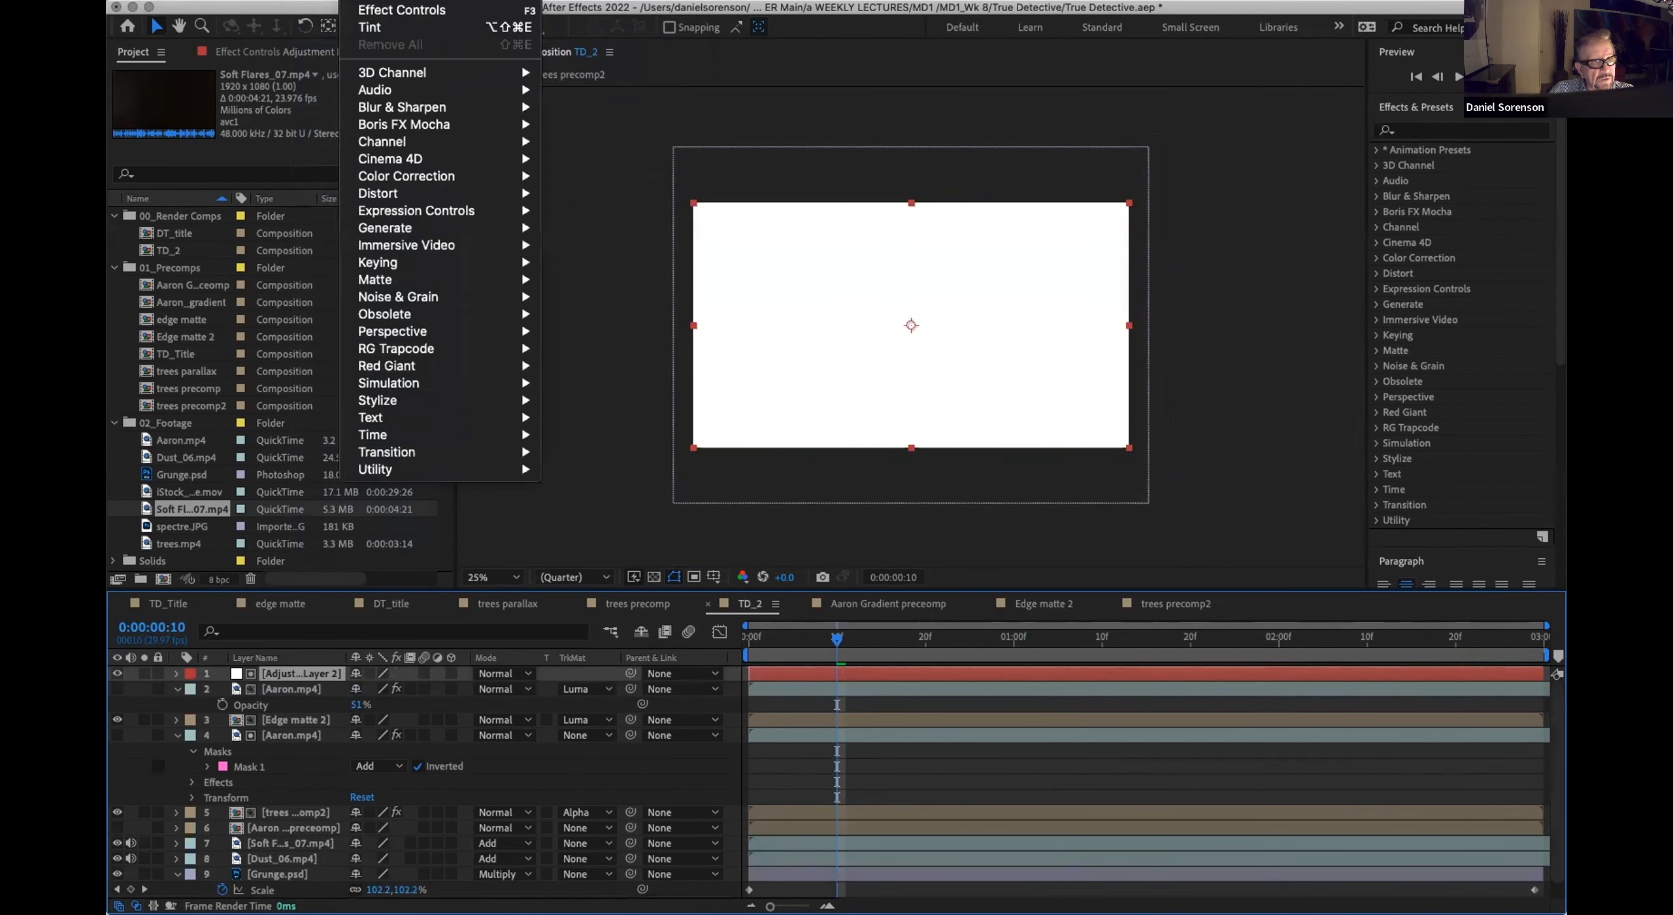
mouse_move(391, 174)
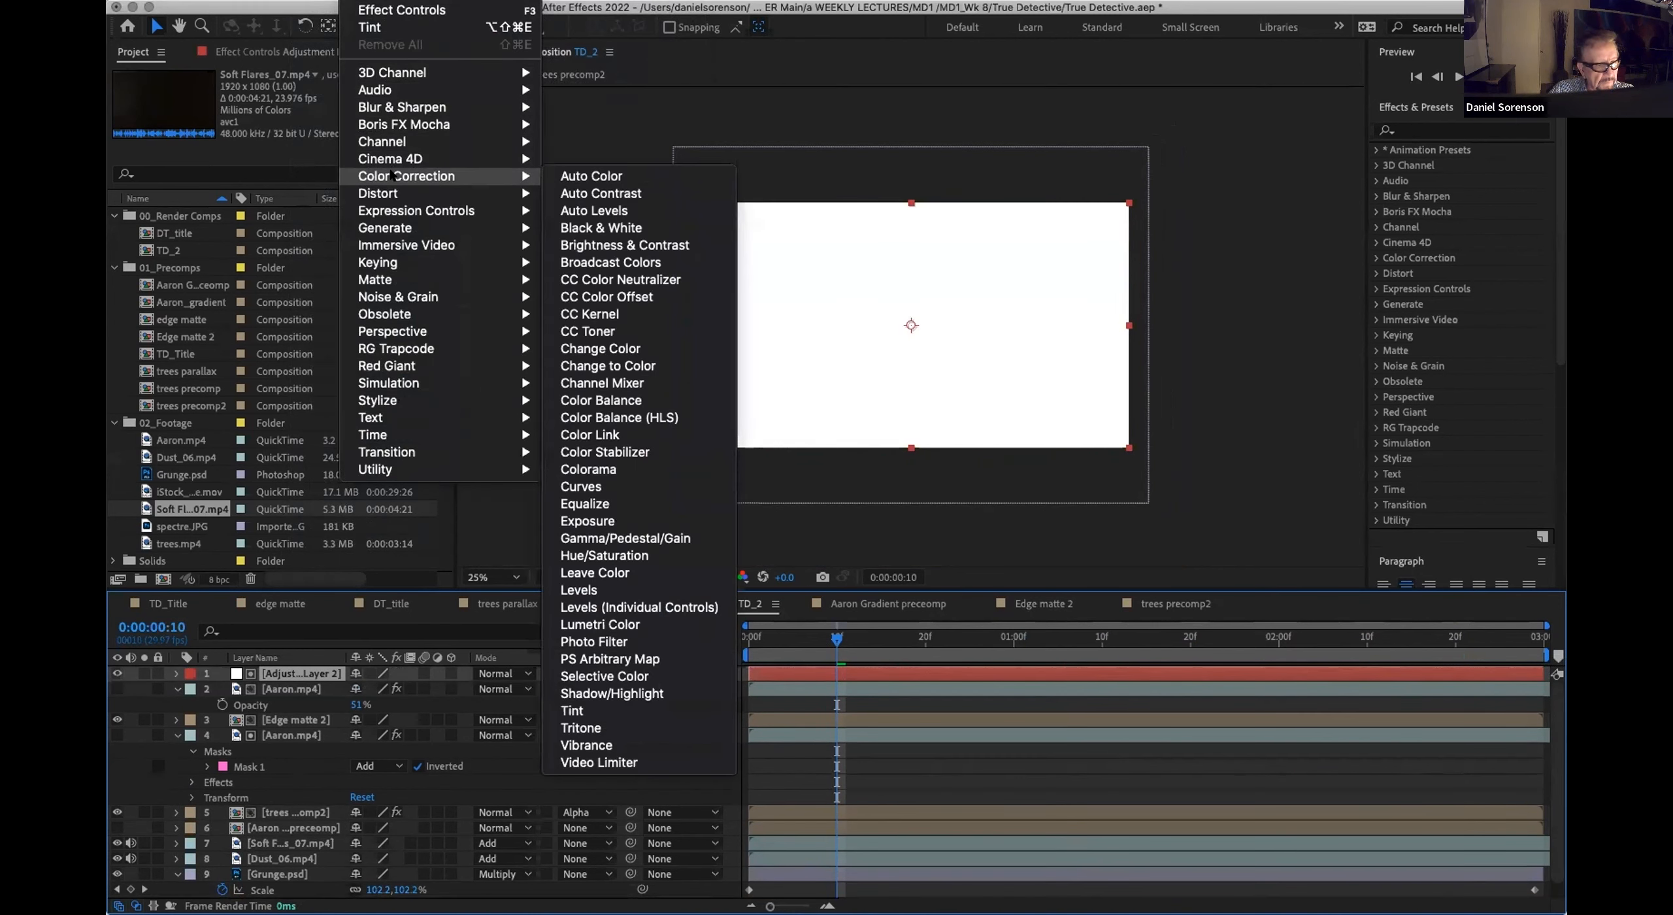
left_click(579, 590)
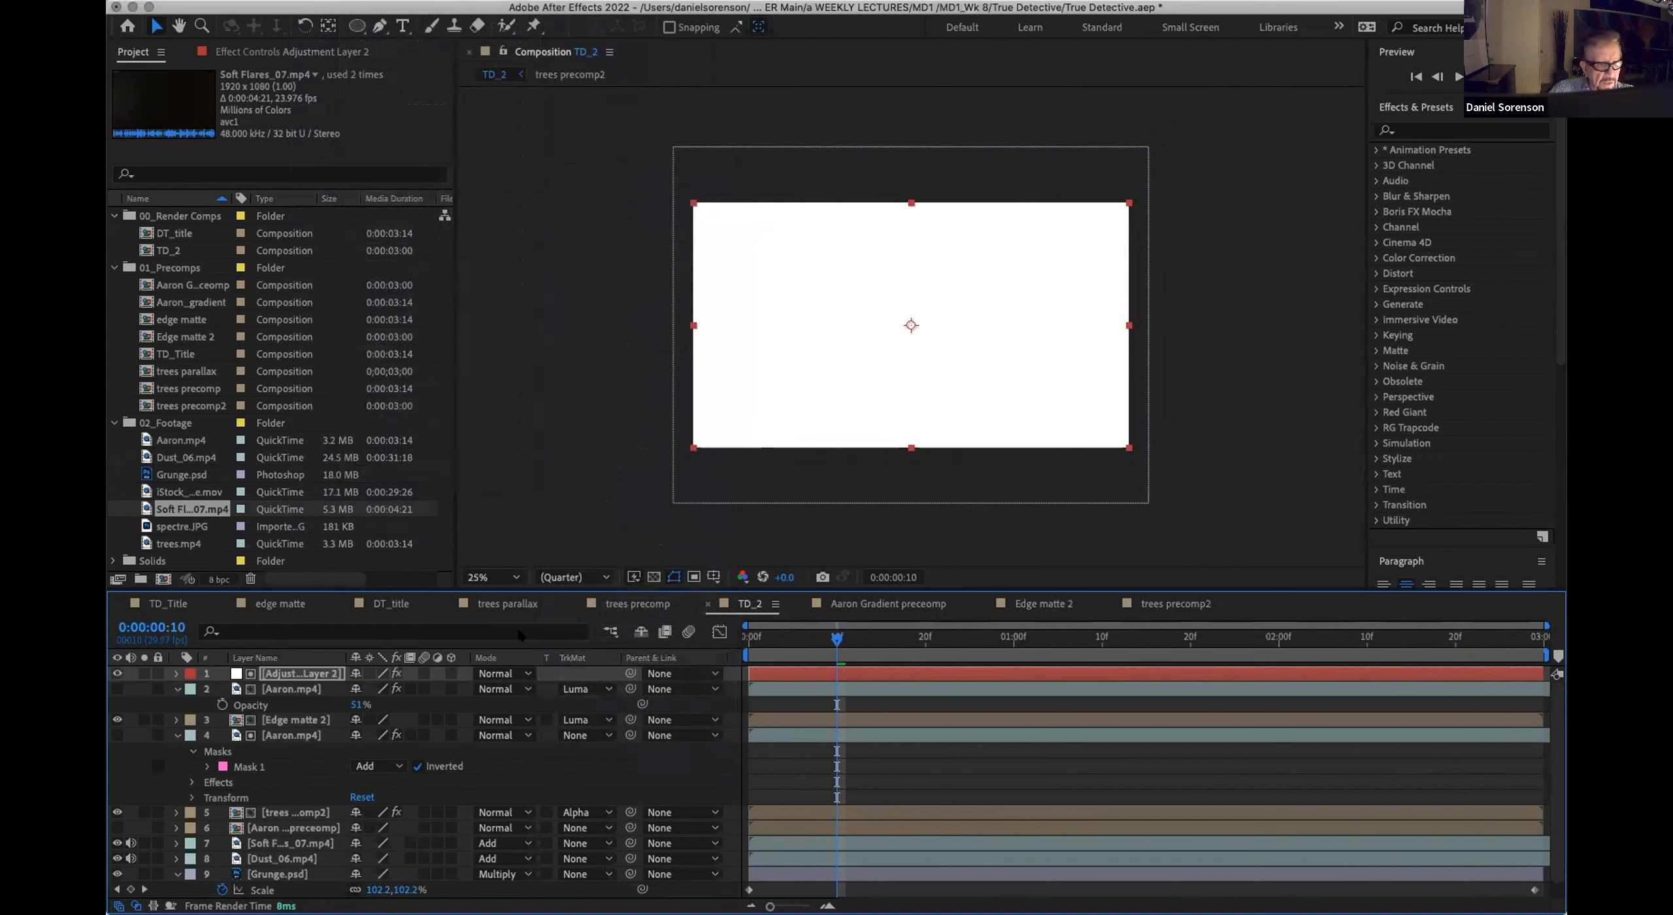
Step: Lower the Levels Output White to 72 and blend the adjustment layer with Multiply
left_click(522, 675)
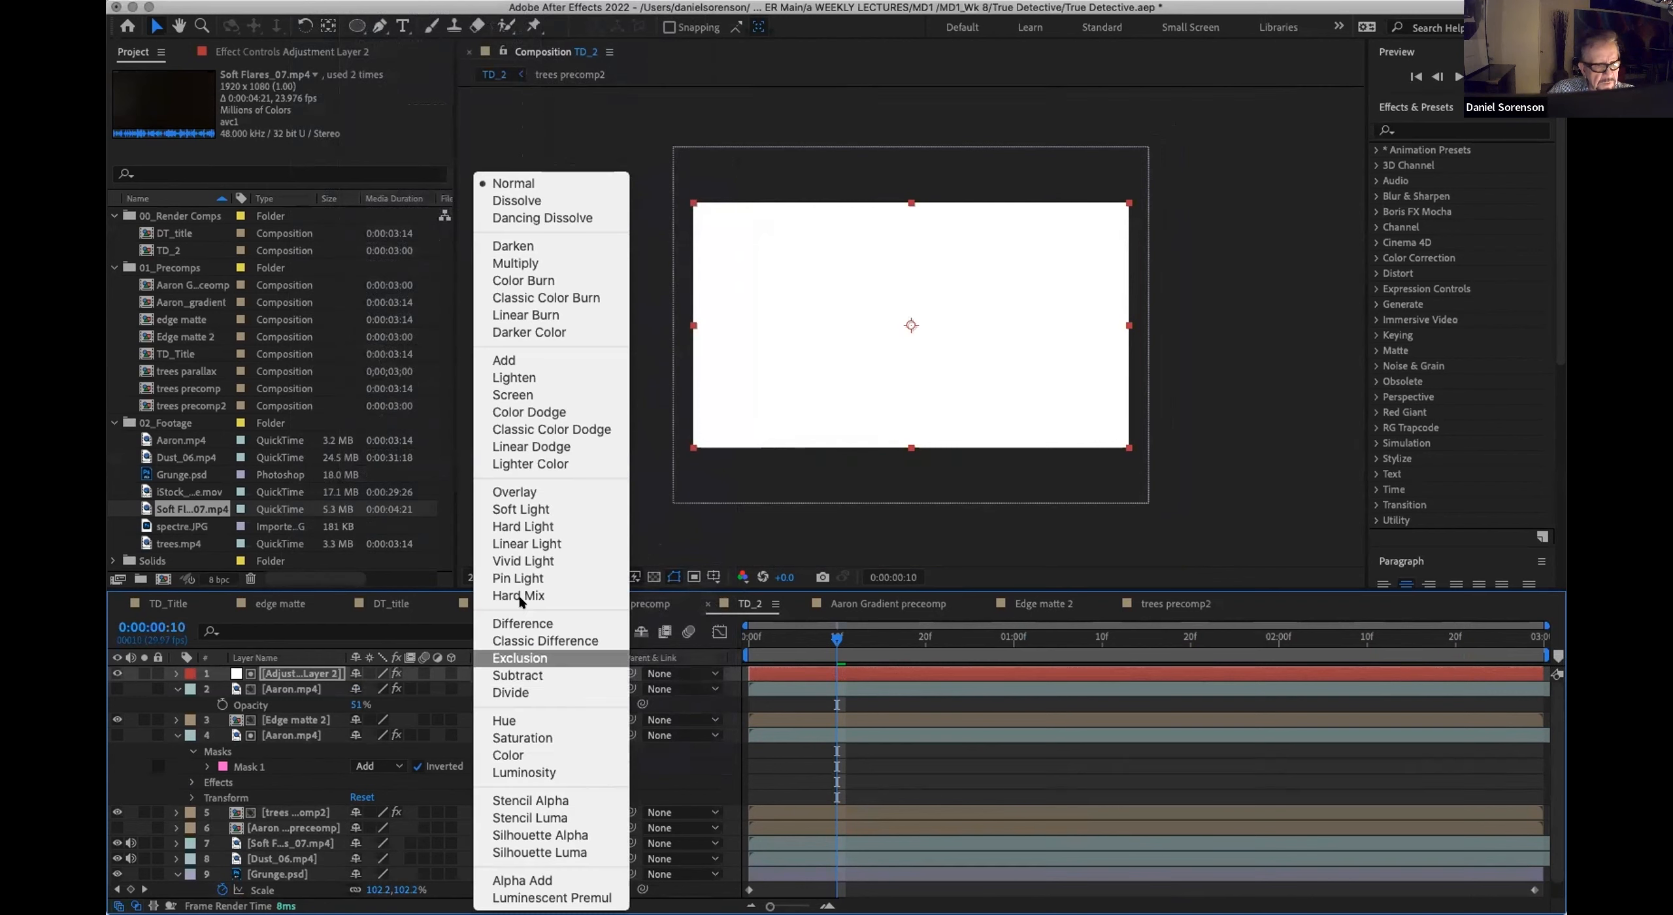
left_click(299, 659)
left_click(292, 52)
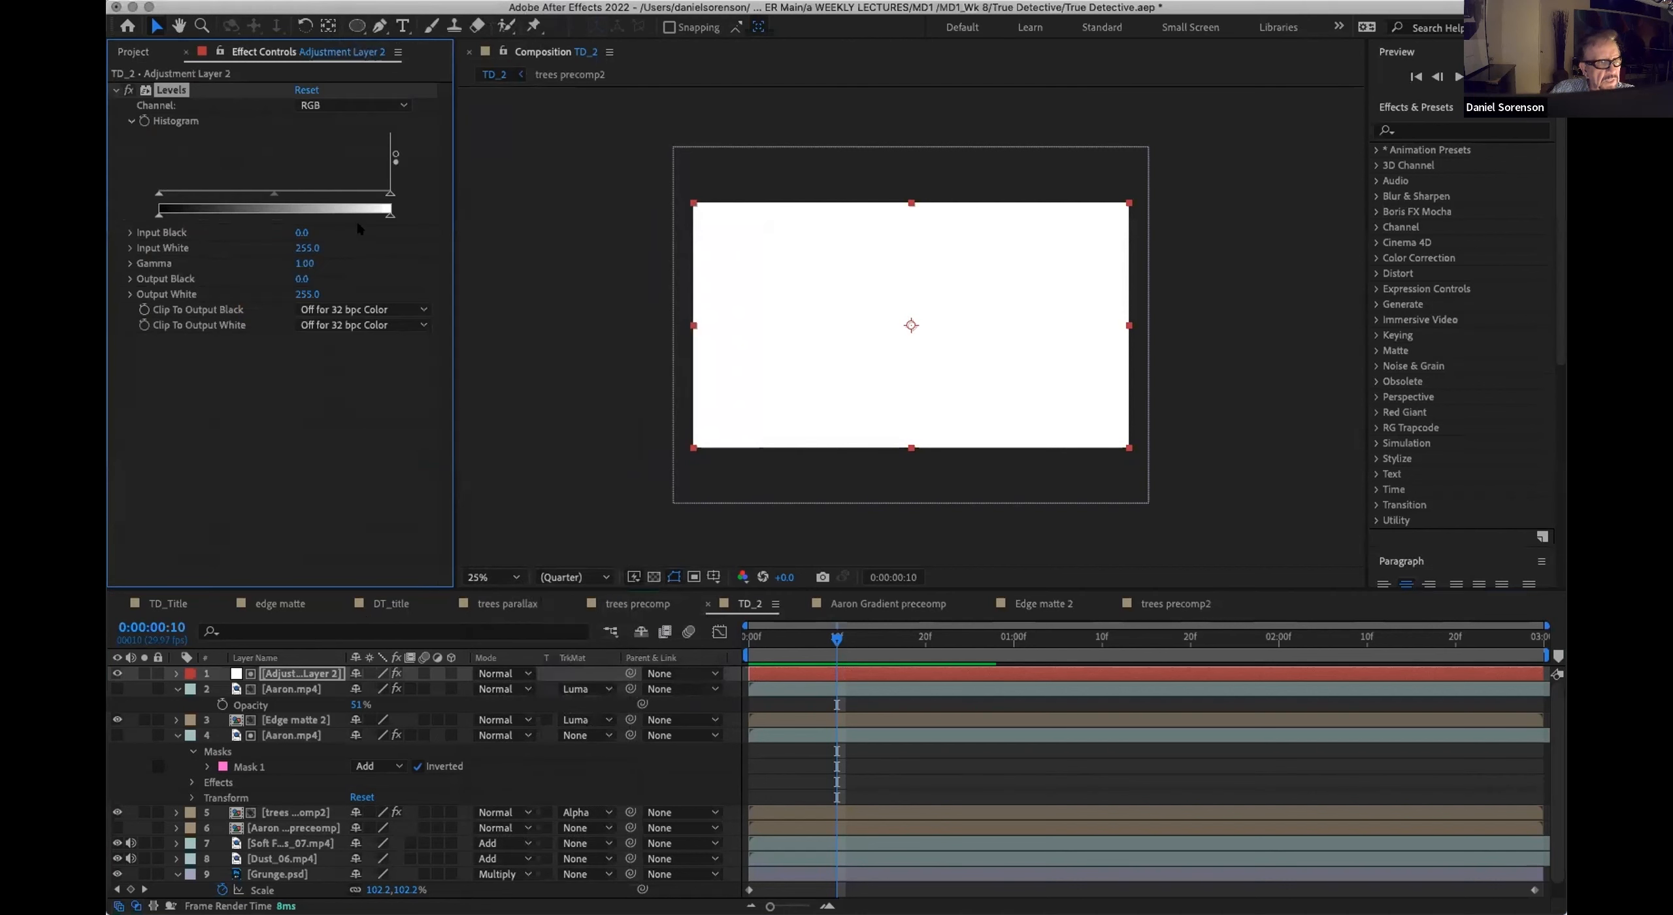
left_click_drag(389, 214, 224, 215)
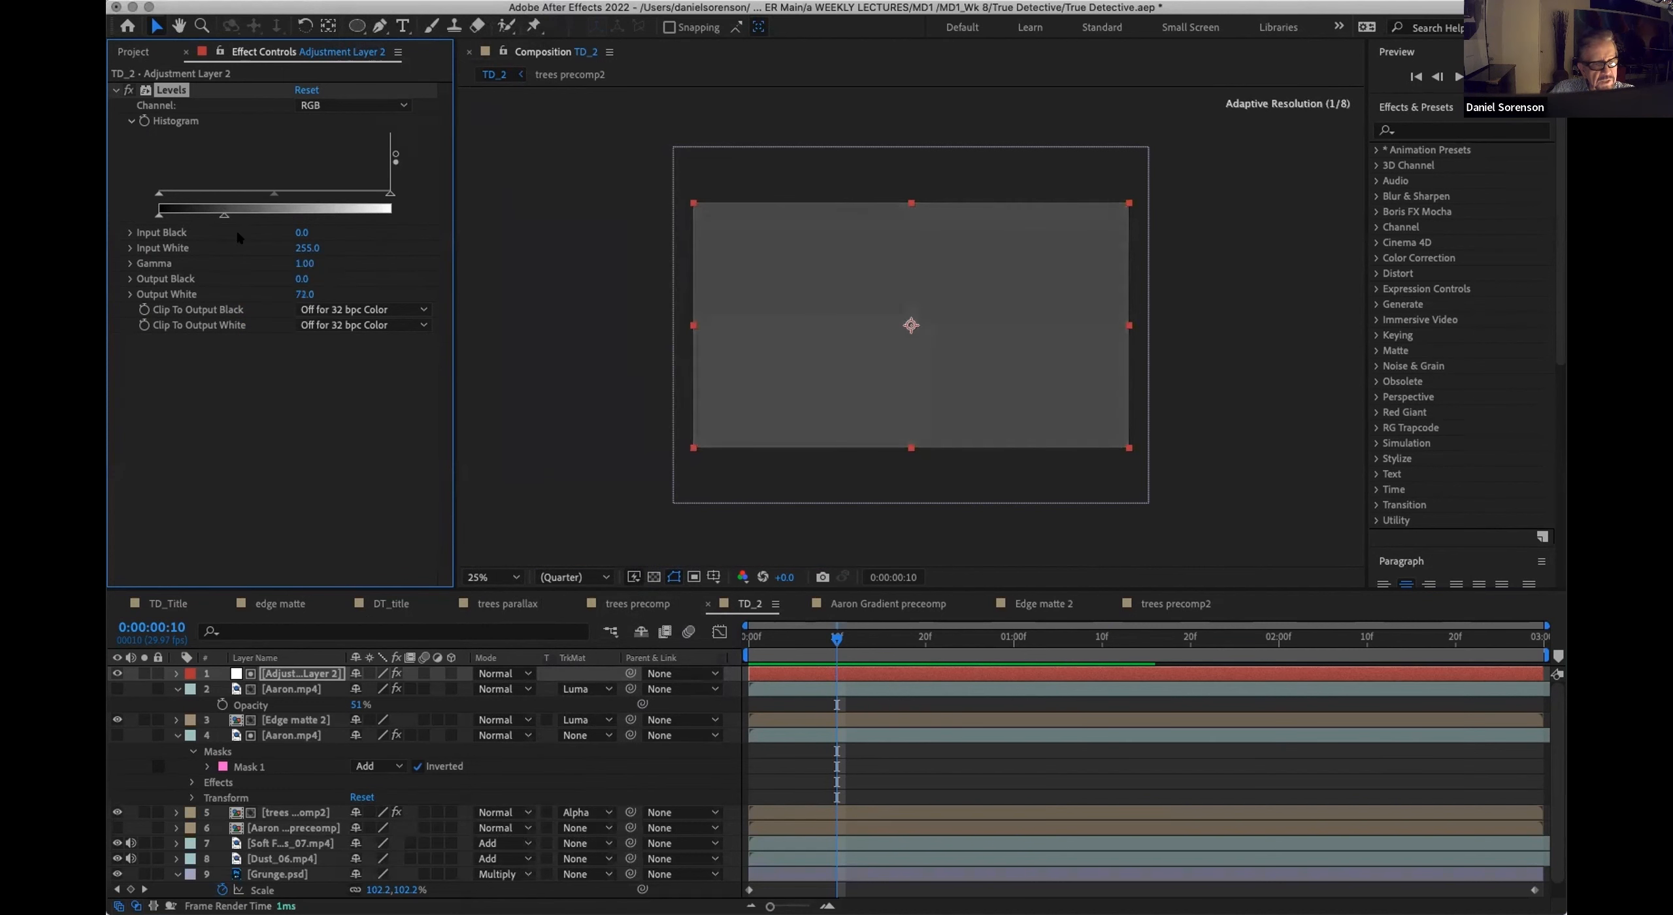
left_click(504, 673)
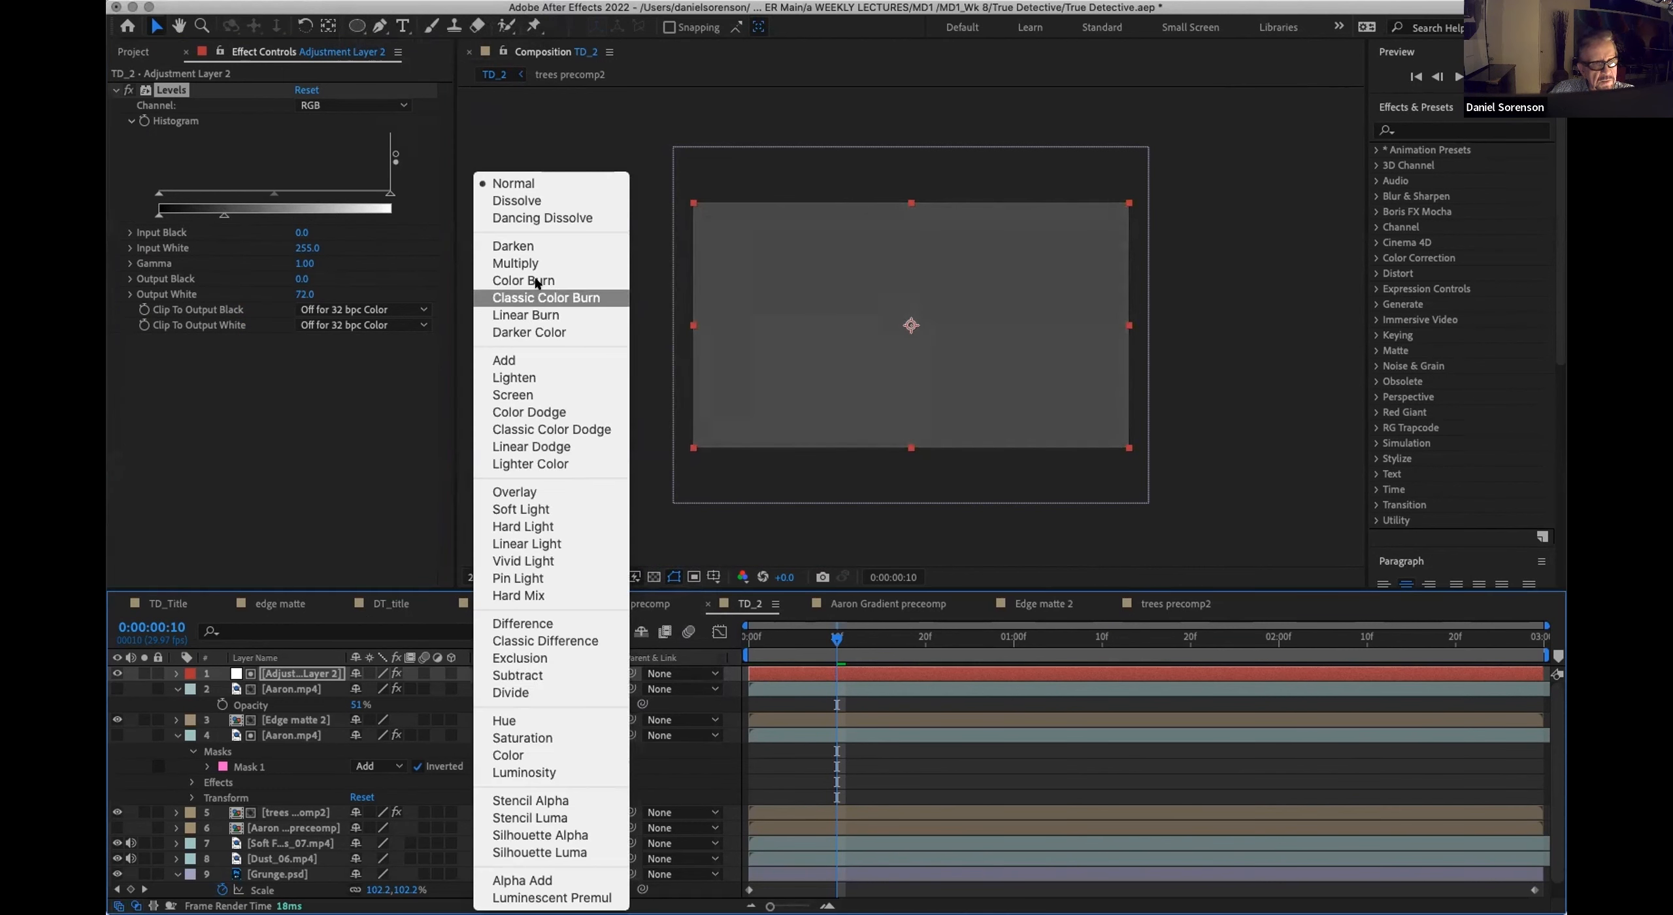
left_click(519, 262)
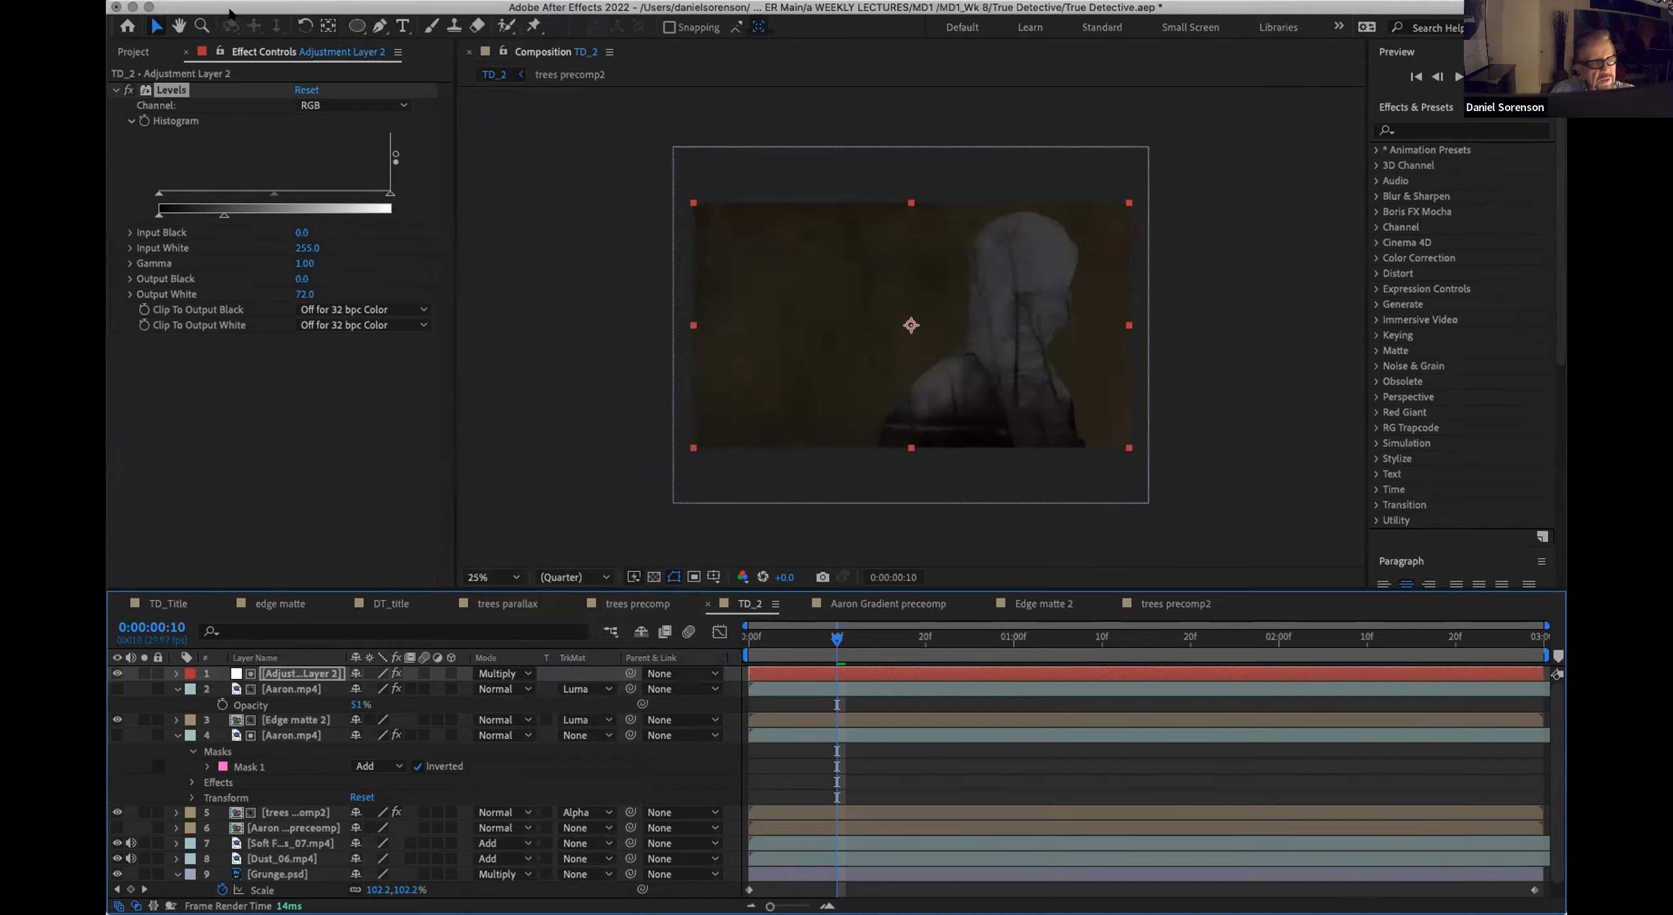
Step: Draw a frame-wide elliptical mask centered on the adjustment layer, invert it and set its feather to 153 pixels
left_click(359, 28)
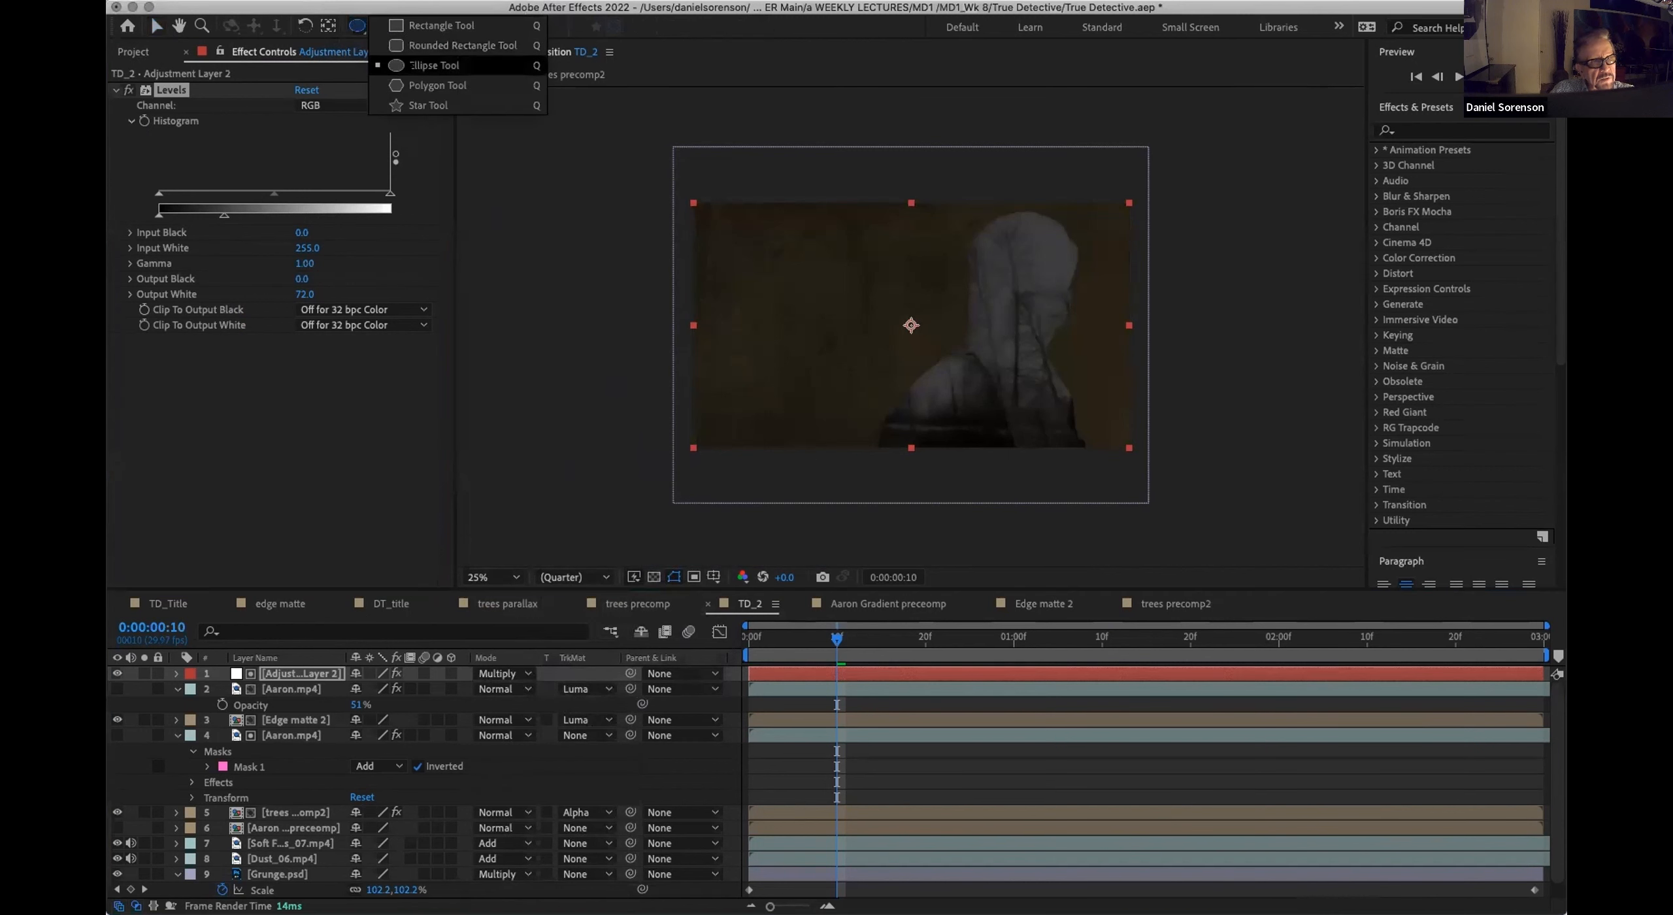
left_click(412, 65)
left_click_drag(909, 324, 1118, 439)
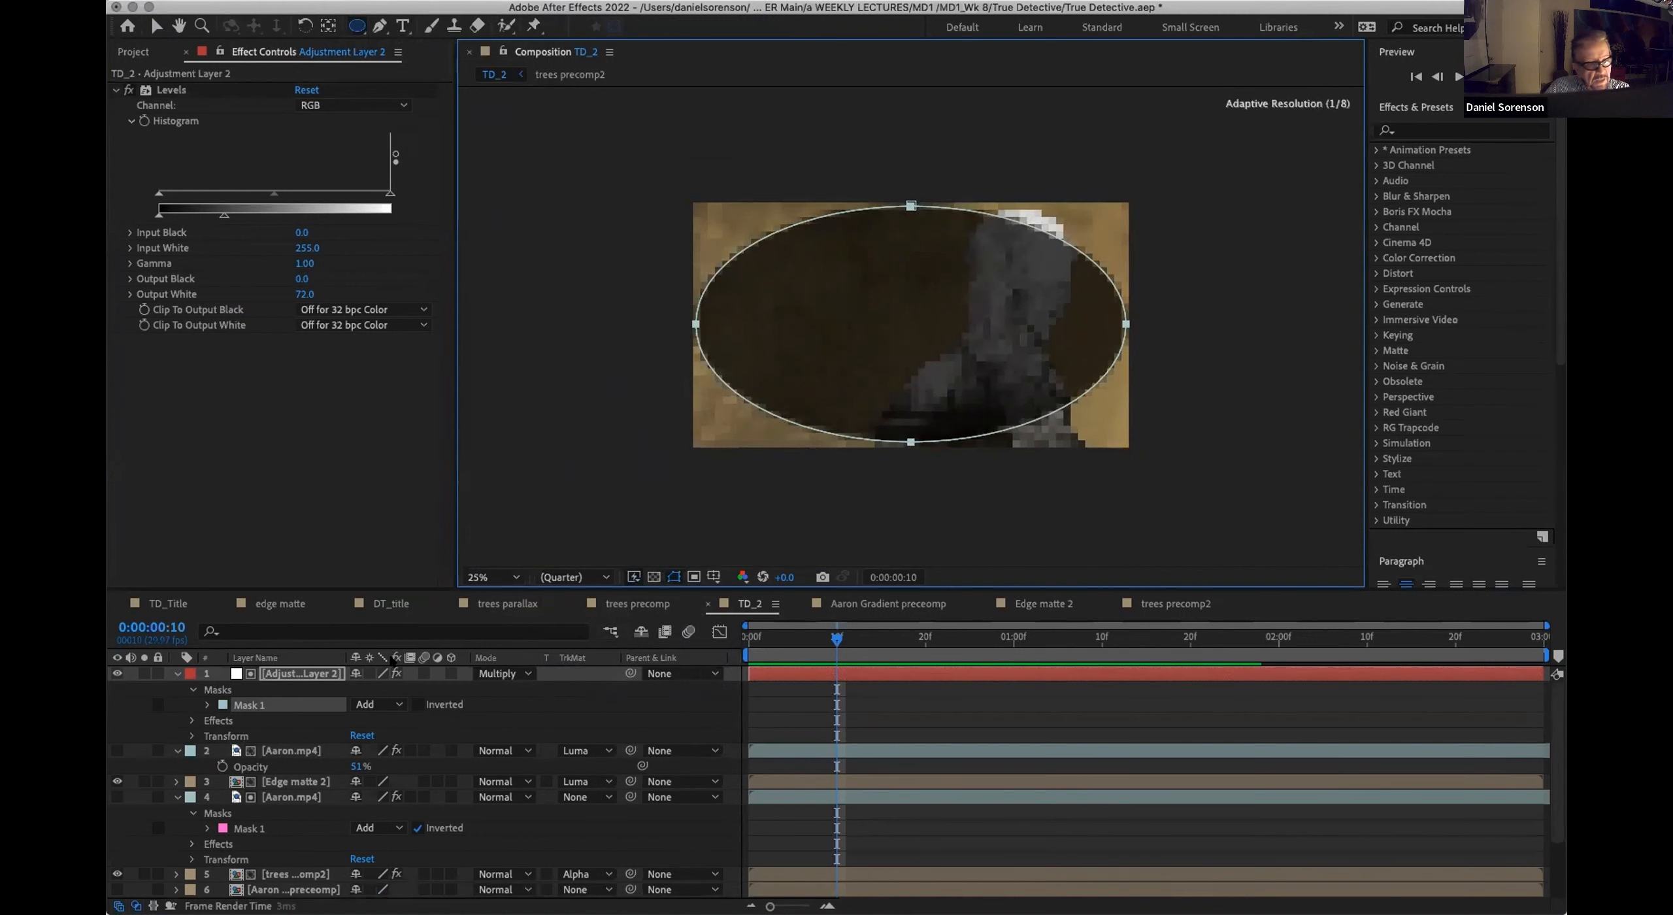
left_click(417, 704)
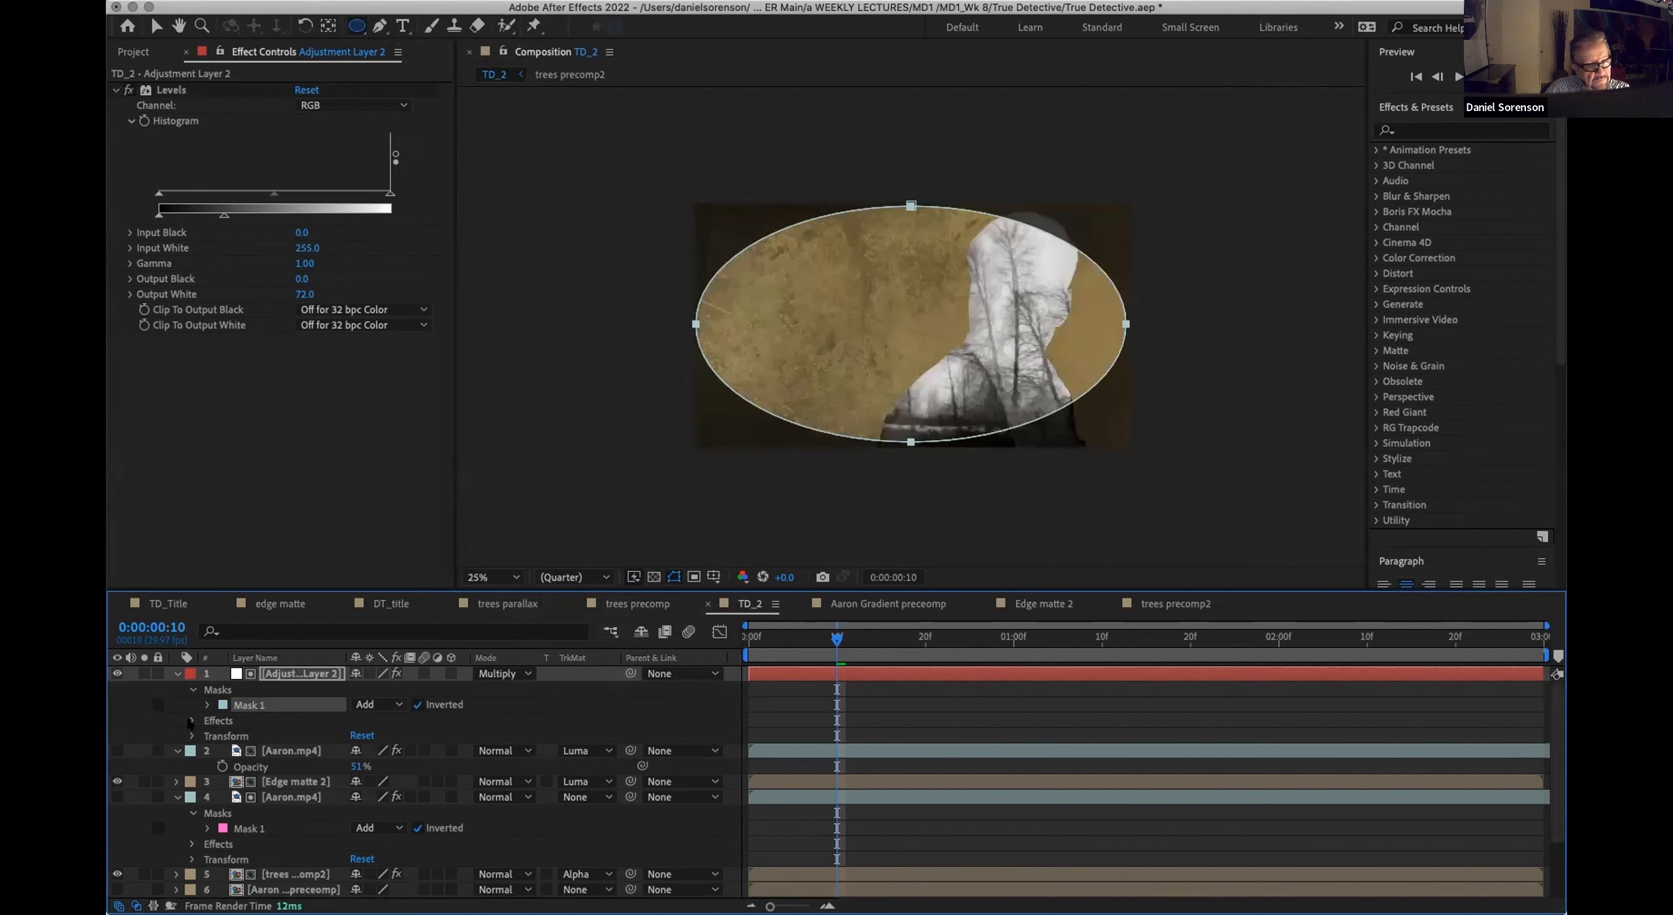
left_click(207, 704)
left_click_drag(367, 736, 464, 727)
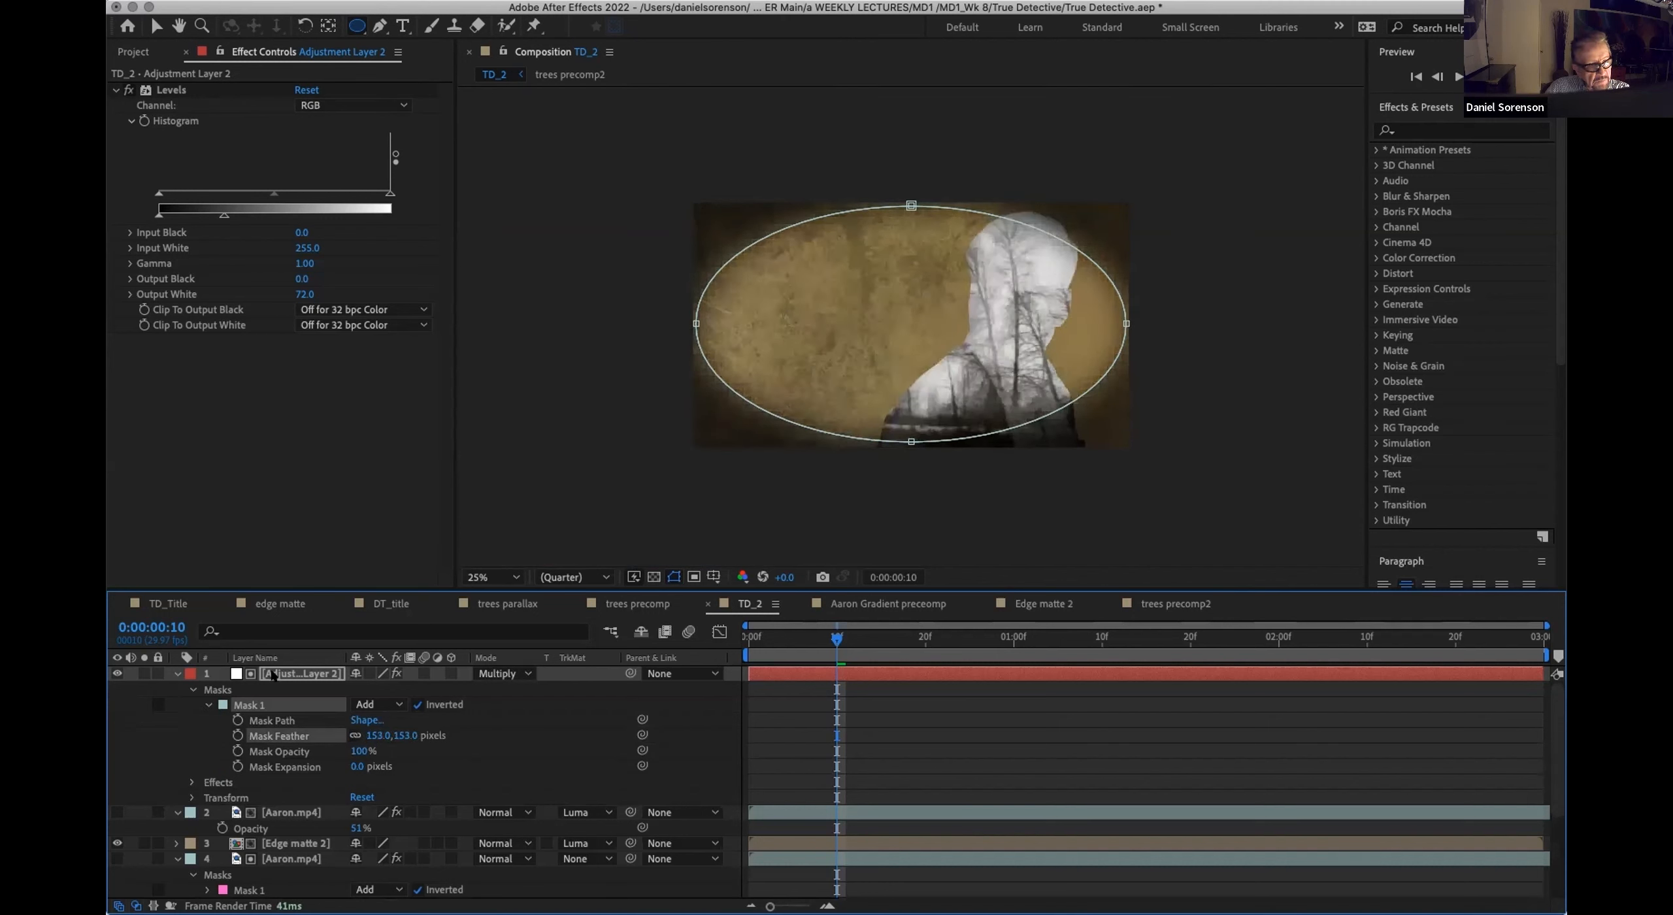
Step: Reduce the adjustment layer's opacity to 71% and preview the vignetted composition from near its start
left_click(273, 674)
key("t")
left_click_drag(359, 690, 321, 690)
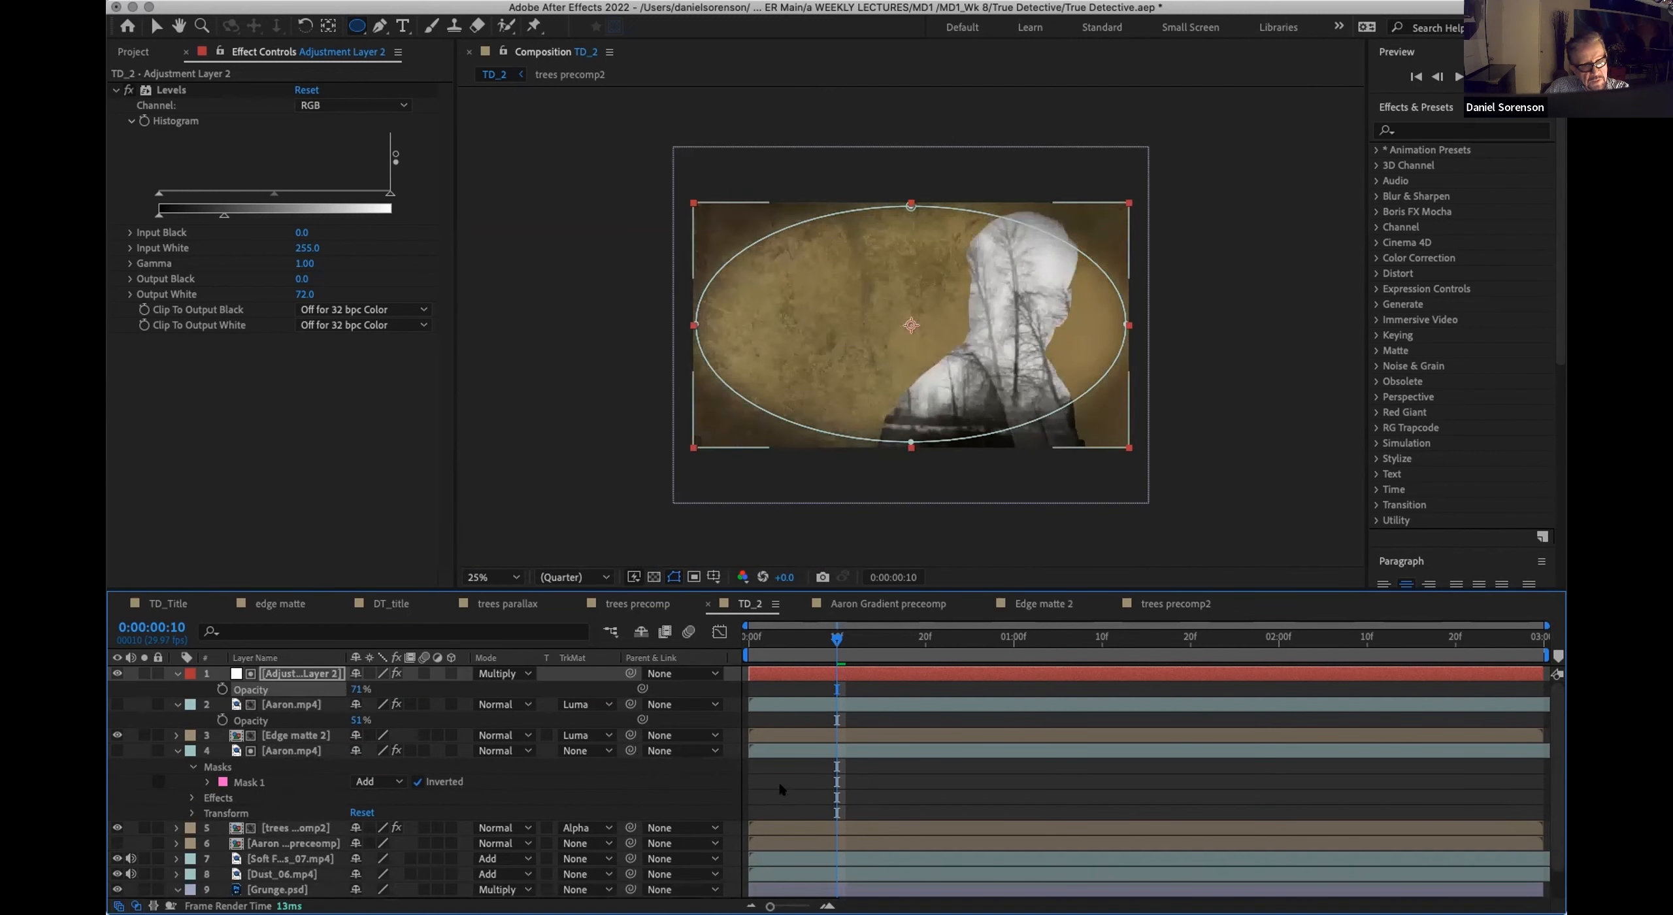
left_click(782, 789)
left_click(855, 639)
left_click_drag(867, 640, 907, 640)
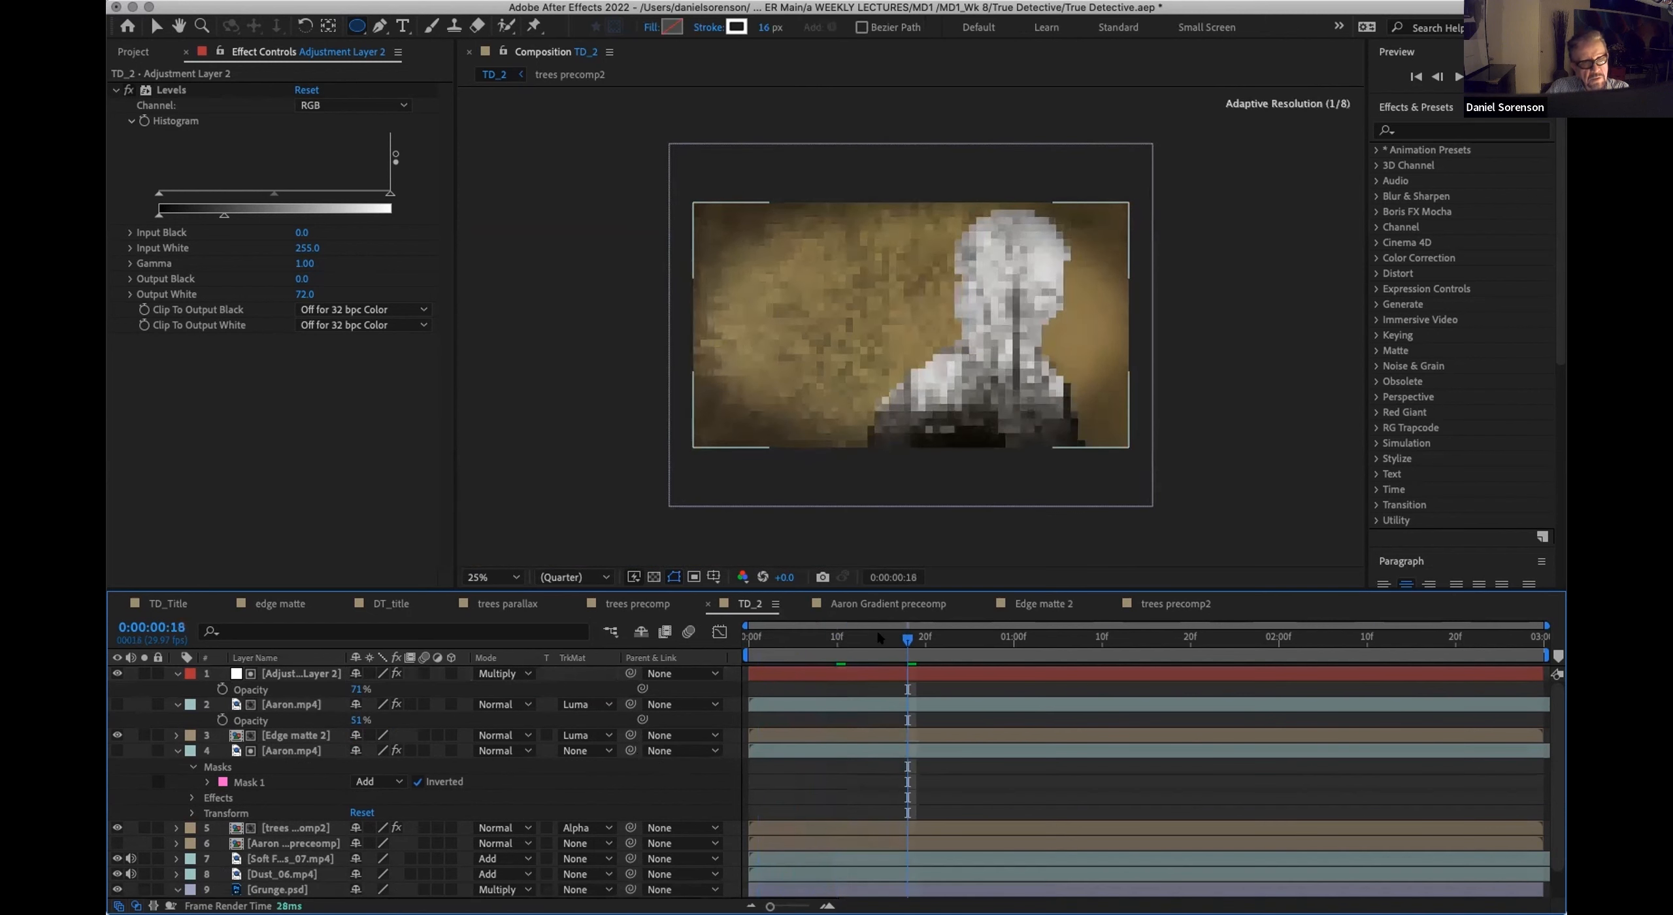
left_click(758, 637)
key("space")
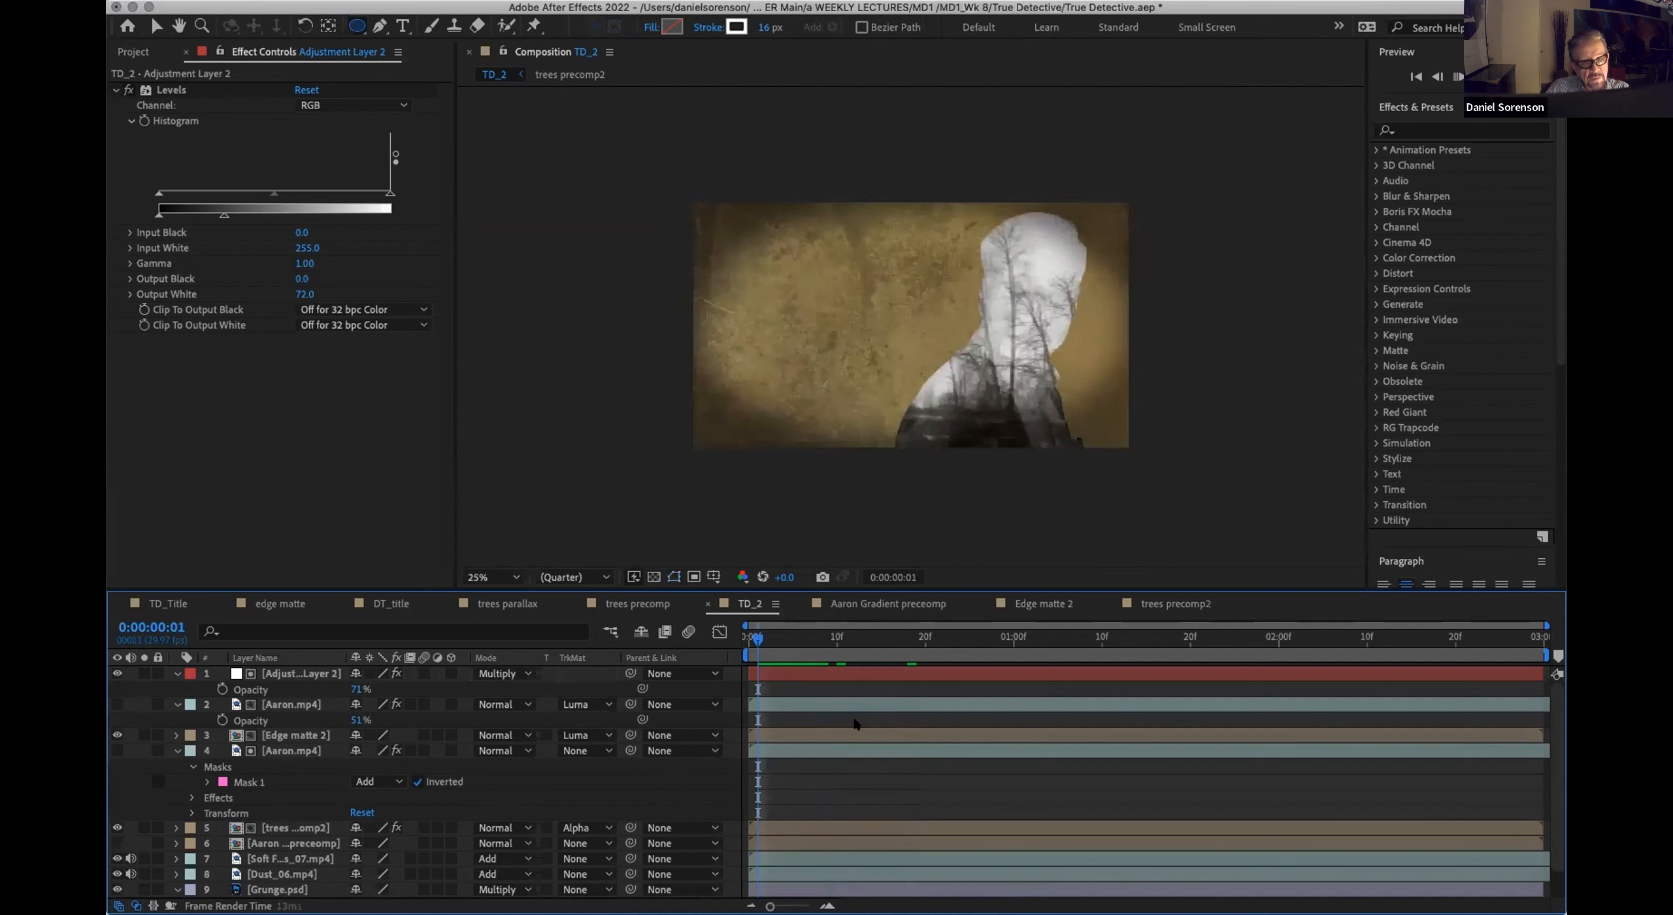
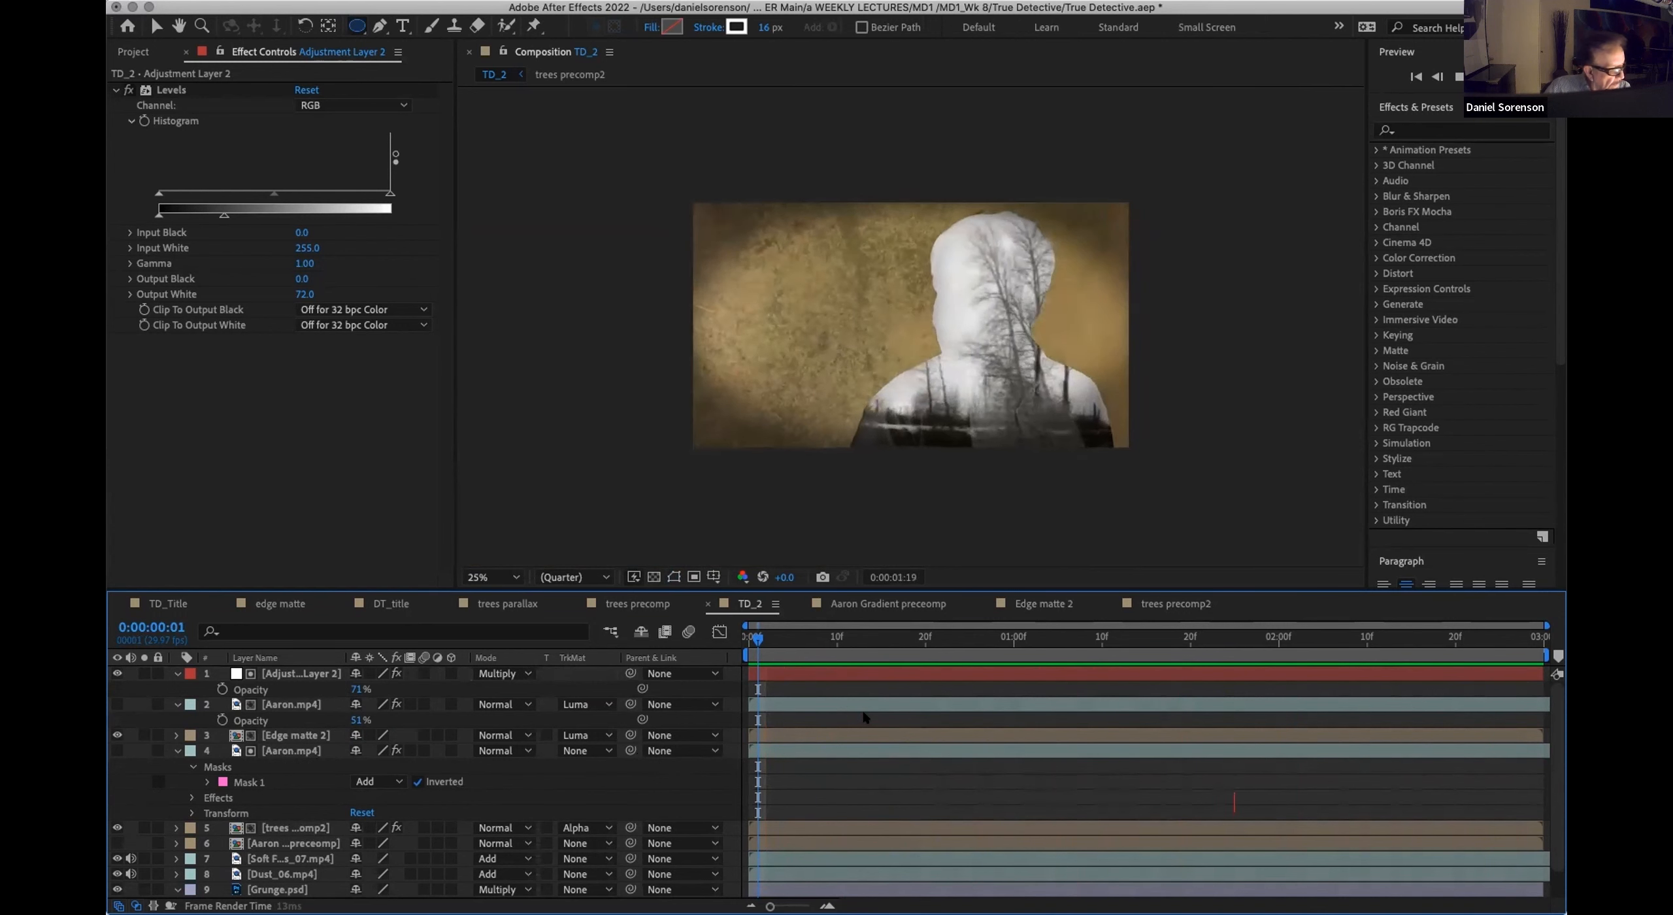
Step: Add a TRUE DETECTIVE text layer at the start of TD_2 and place it in the empty area beside the figure
key("space")
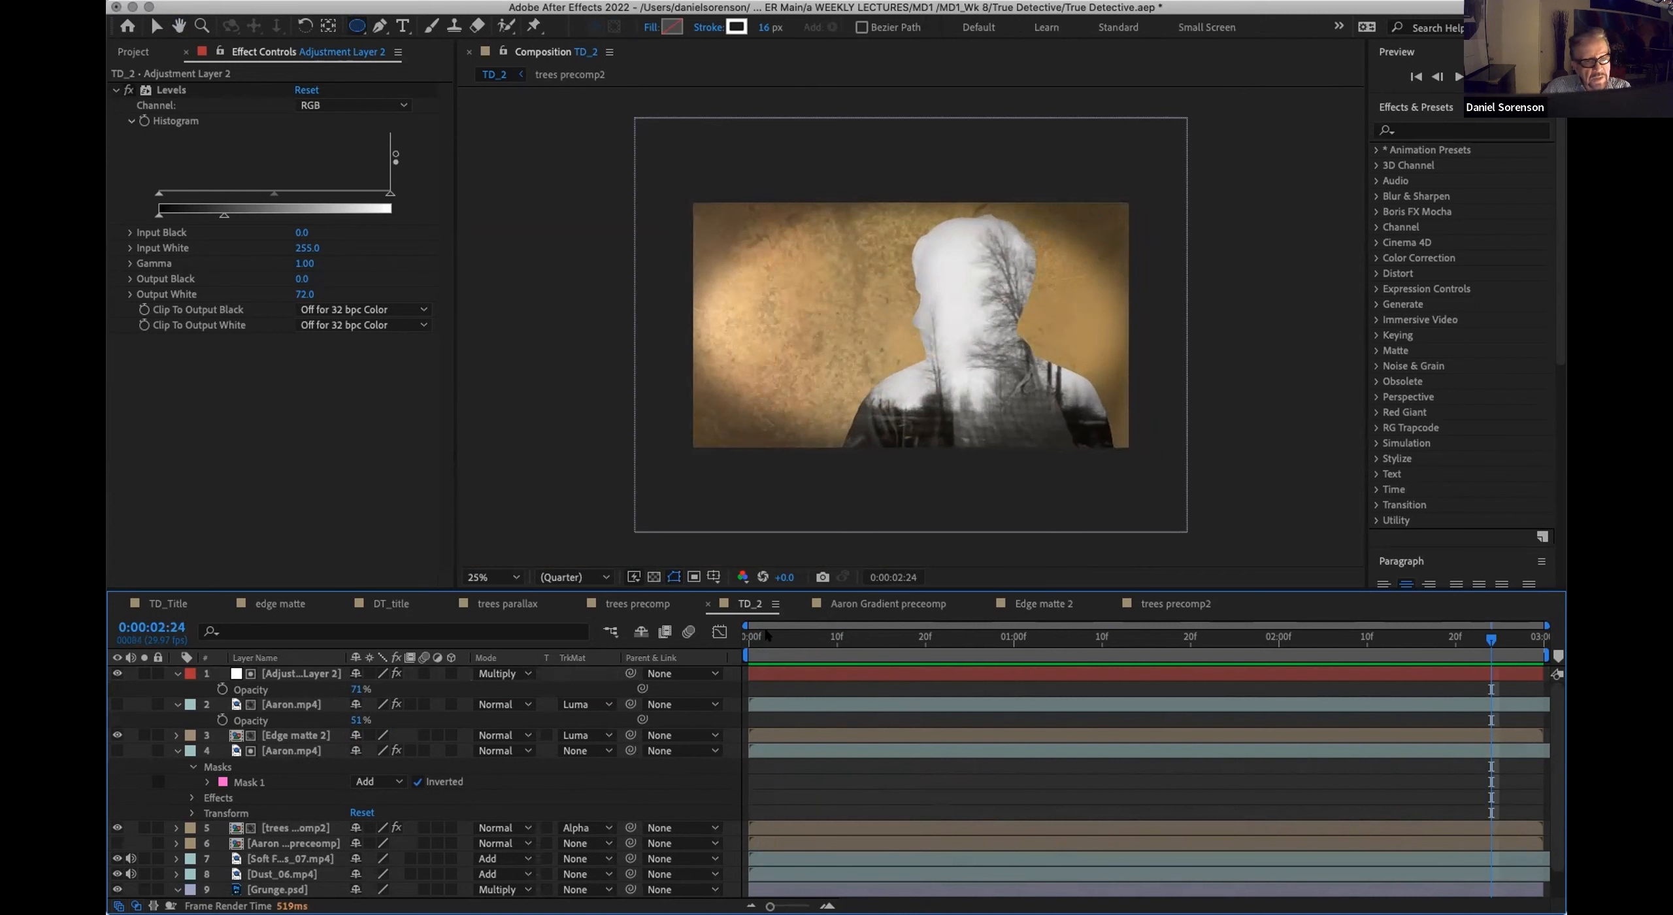
left_click(745, 637)
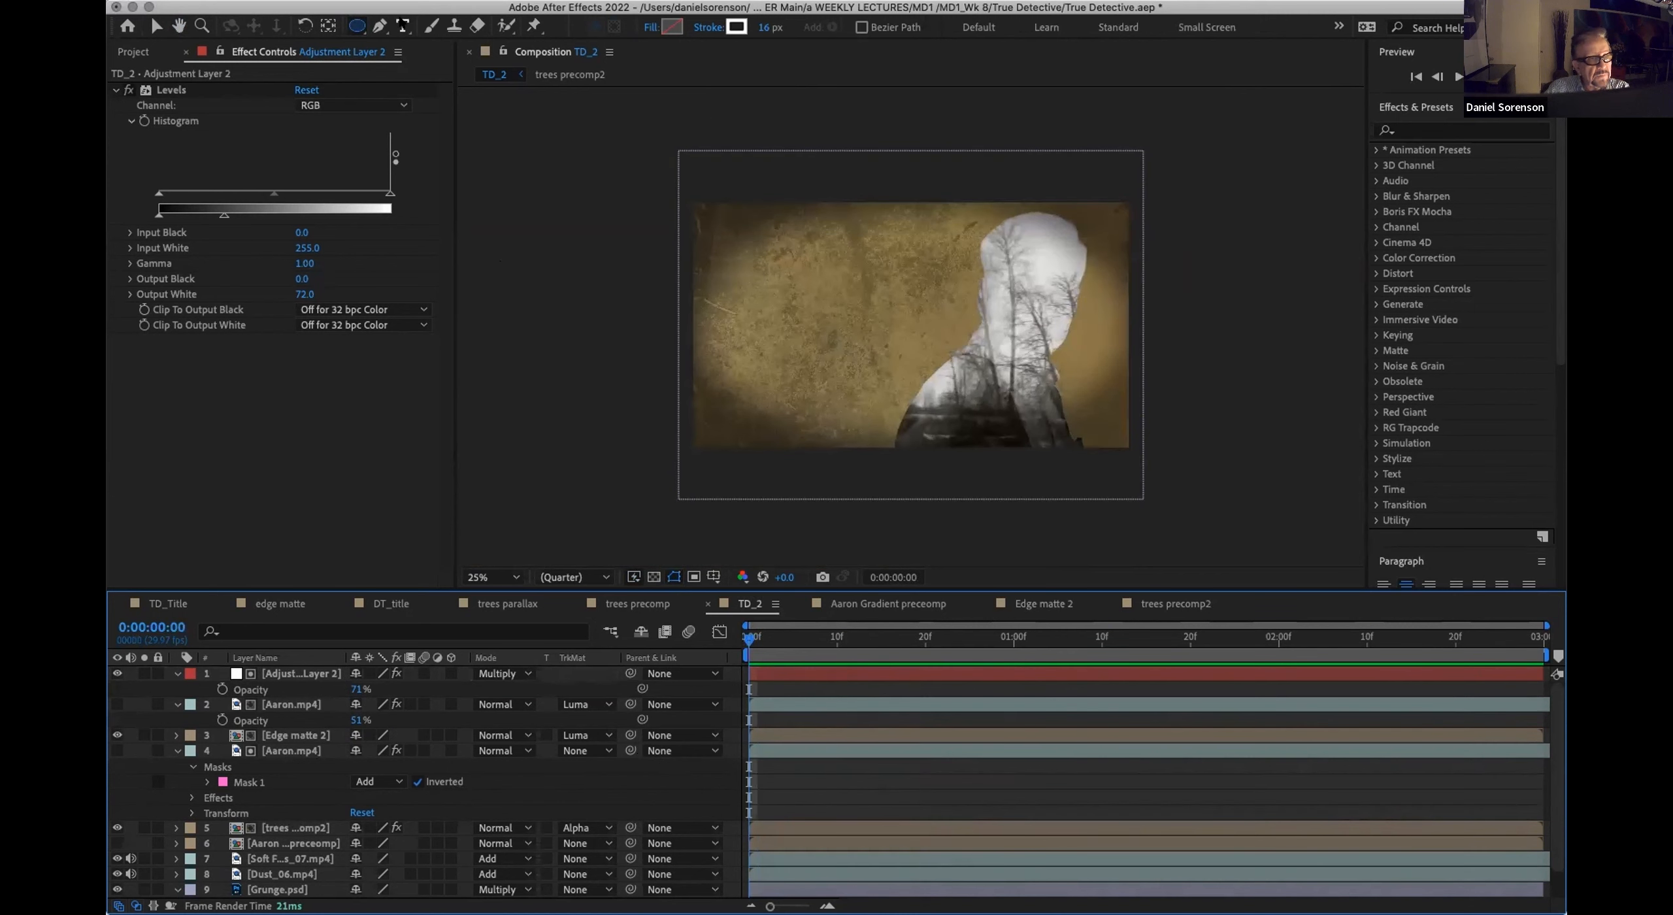
key("super+t")
left_click(822, 346)
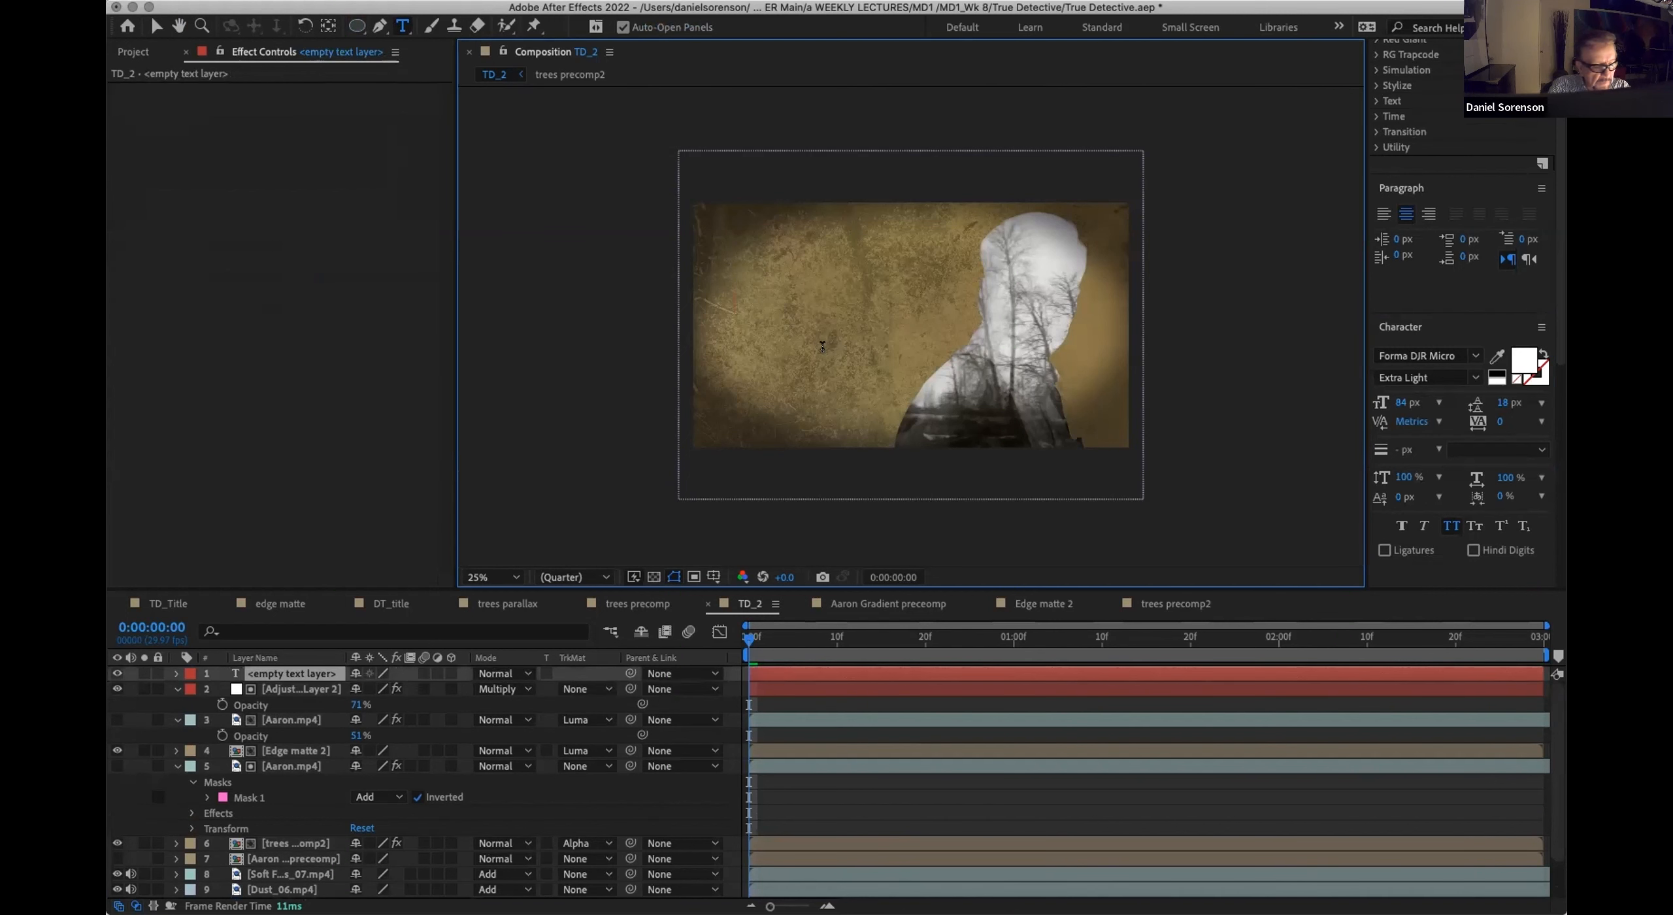
type("TR")
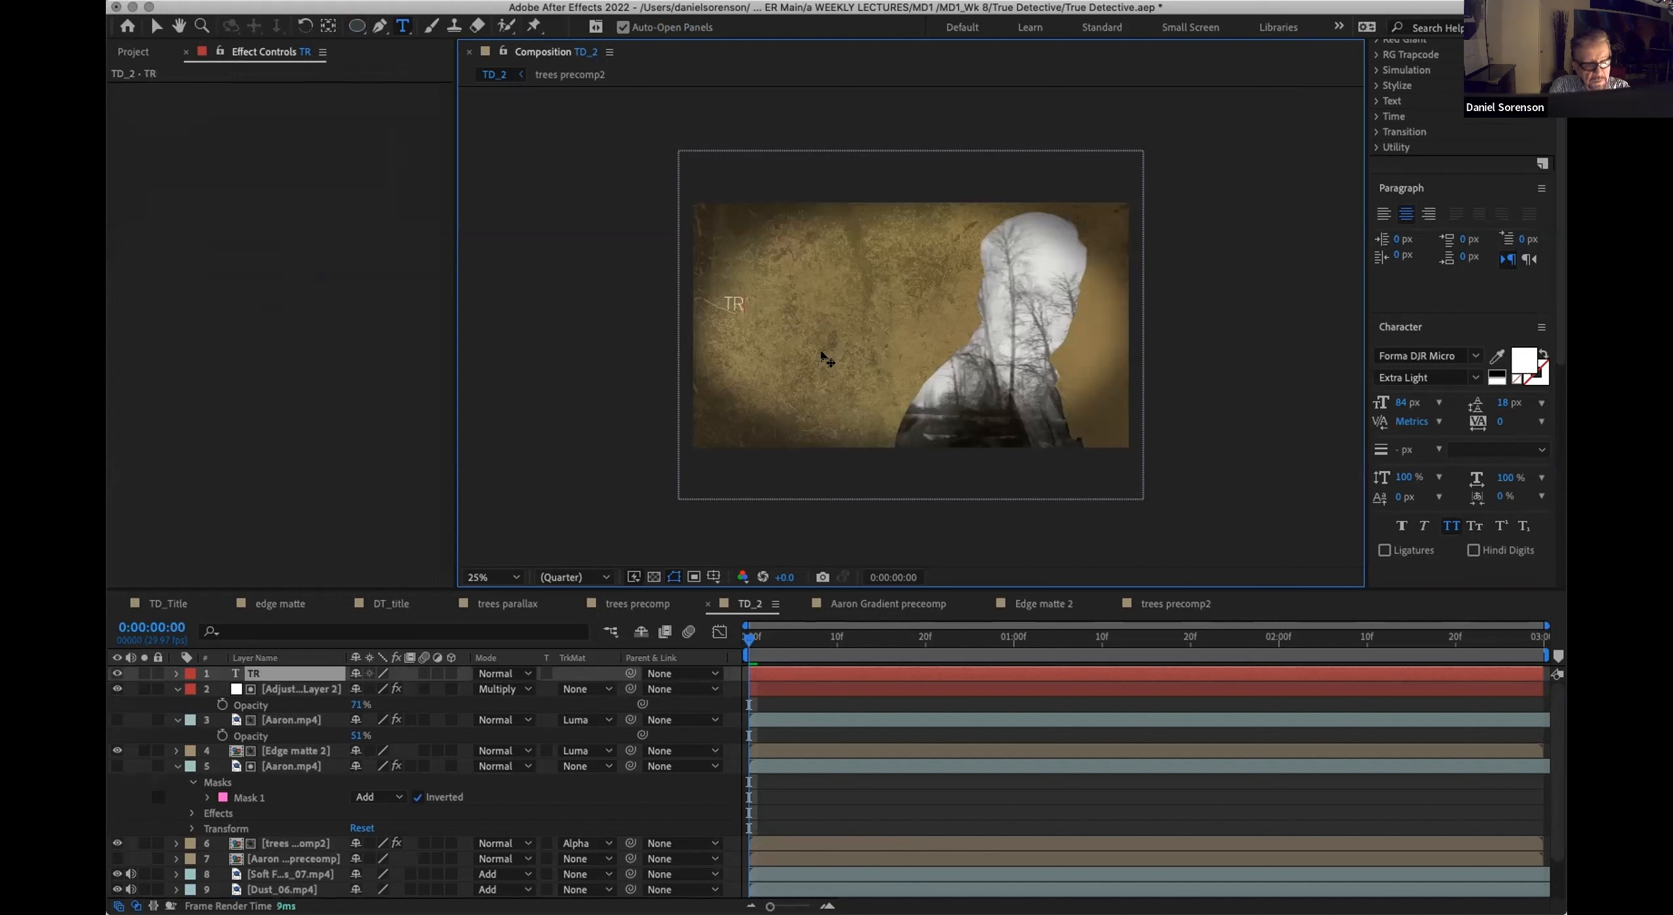
type("UE DETECTIVE")
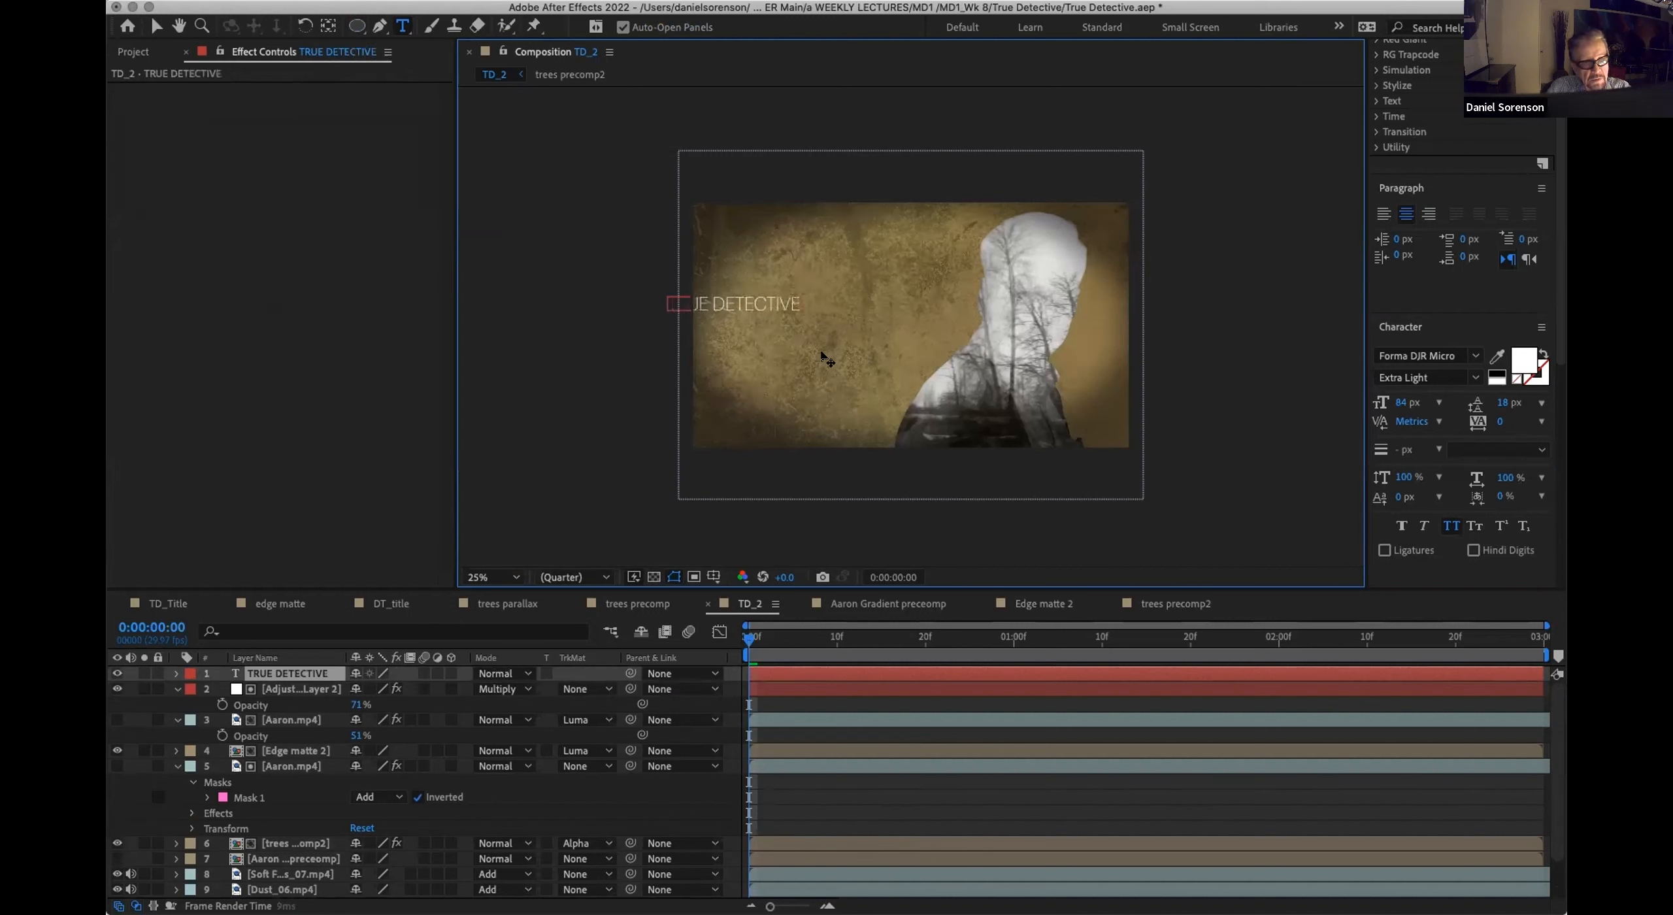
left_click(155, 26)
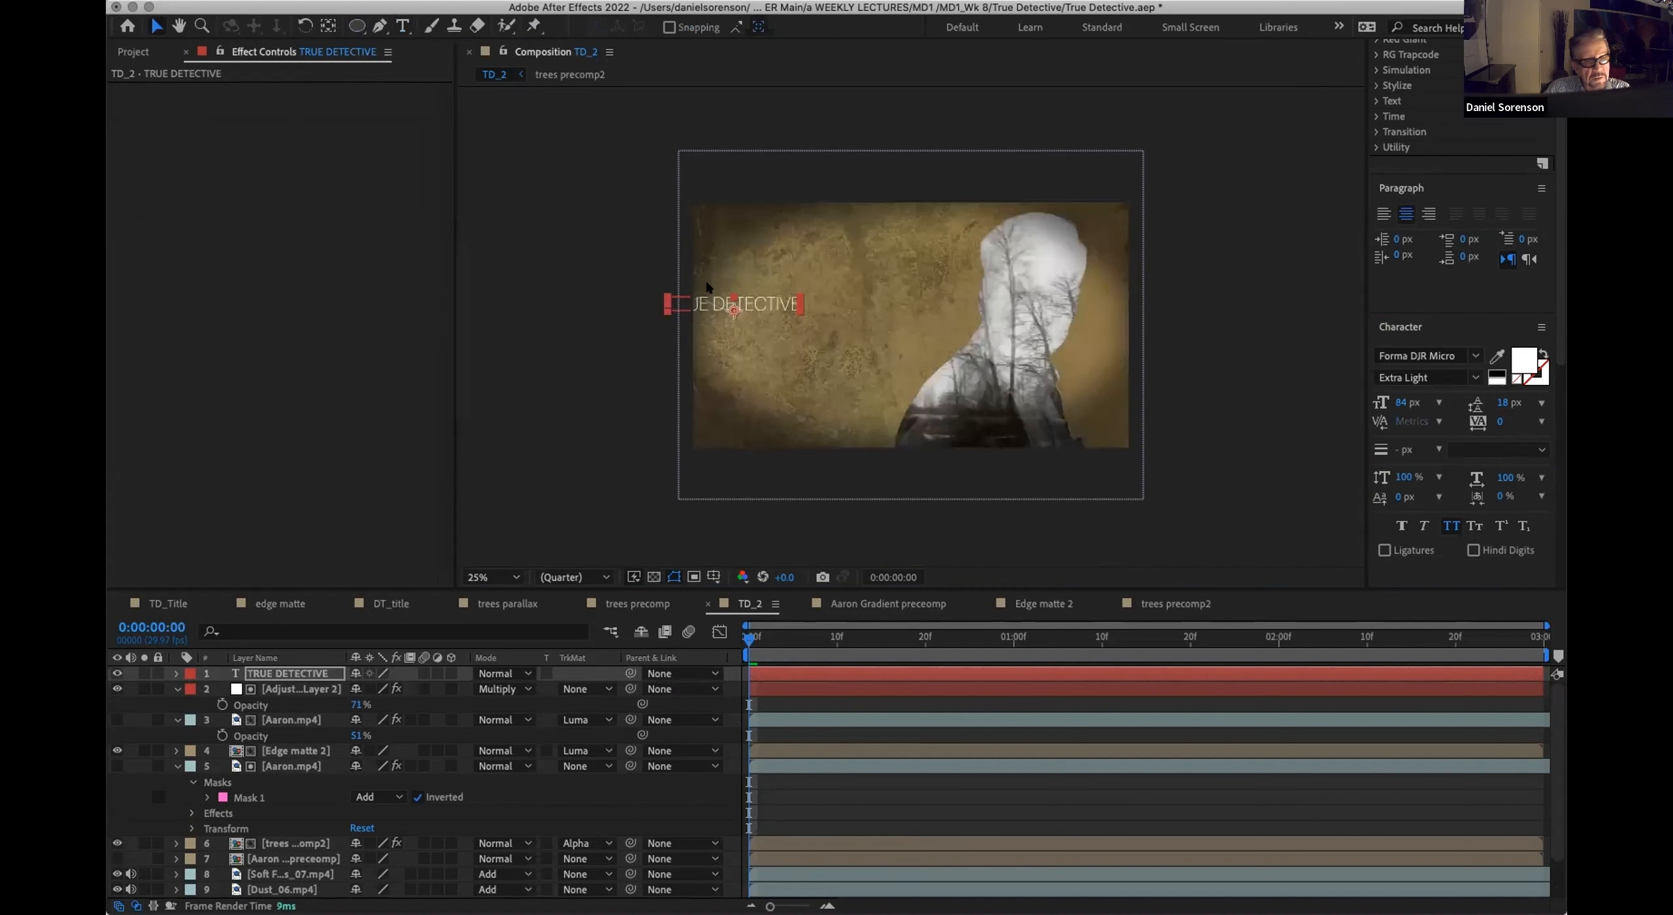
left_click_drag(750, 305, 812, 318)
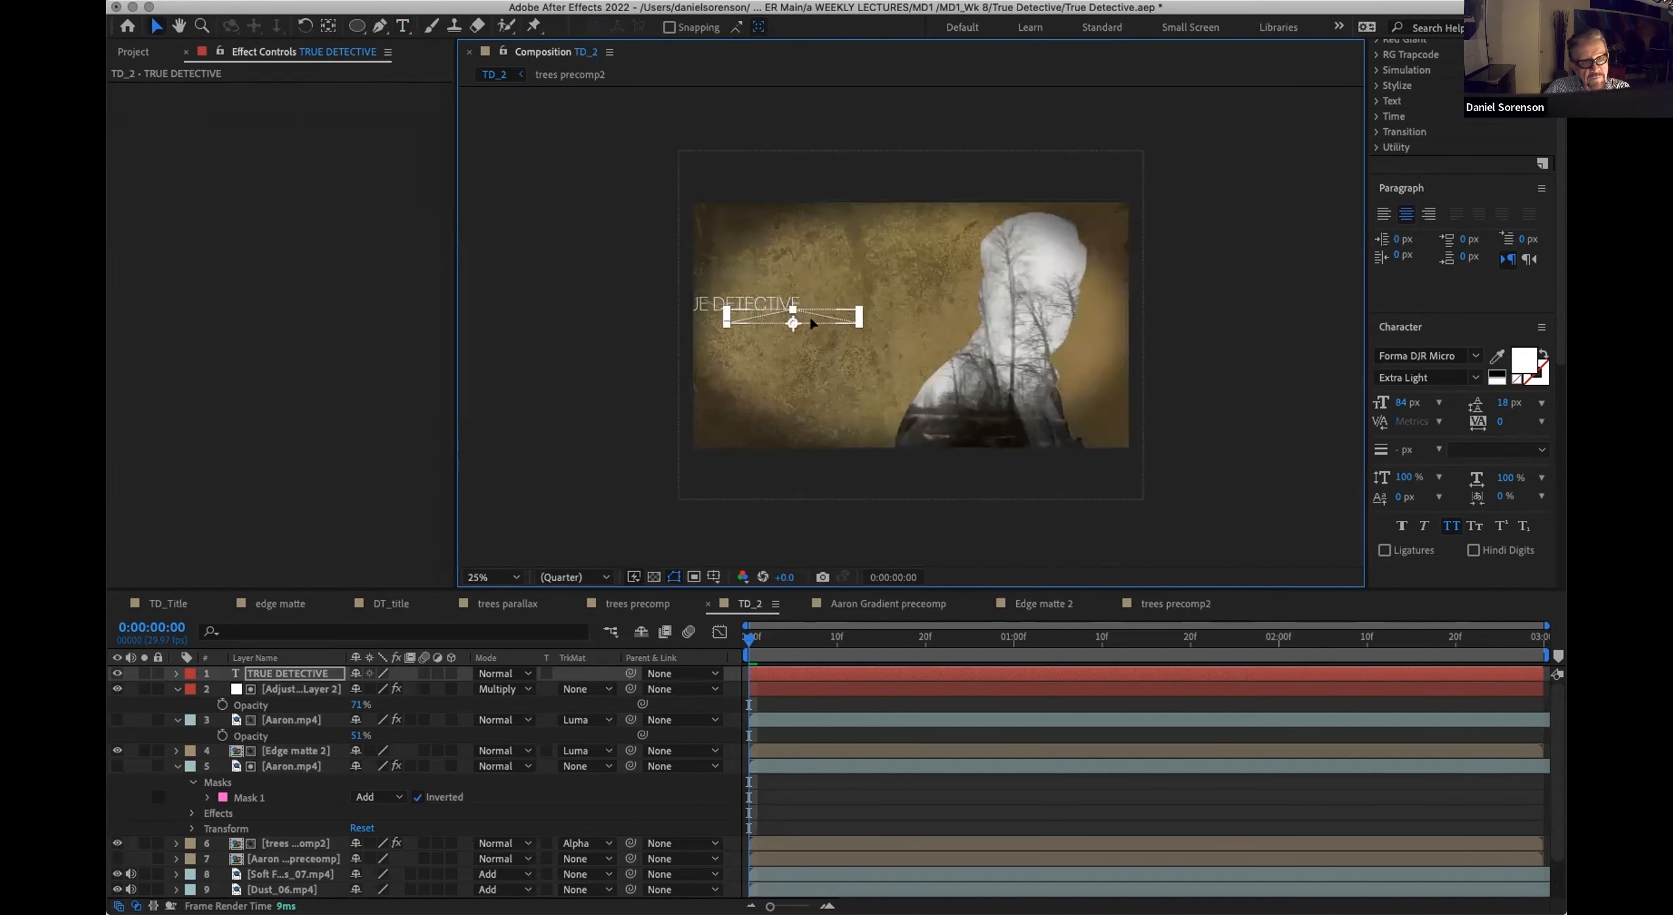
key("Caps_Lock")
key("Caps_Lock")
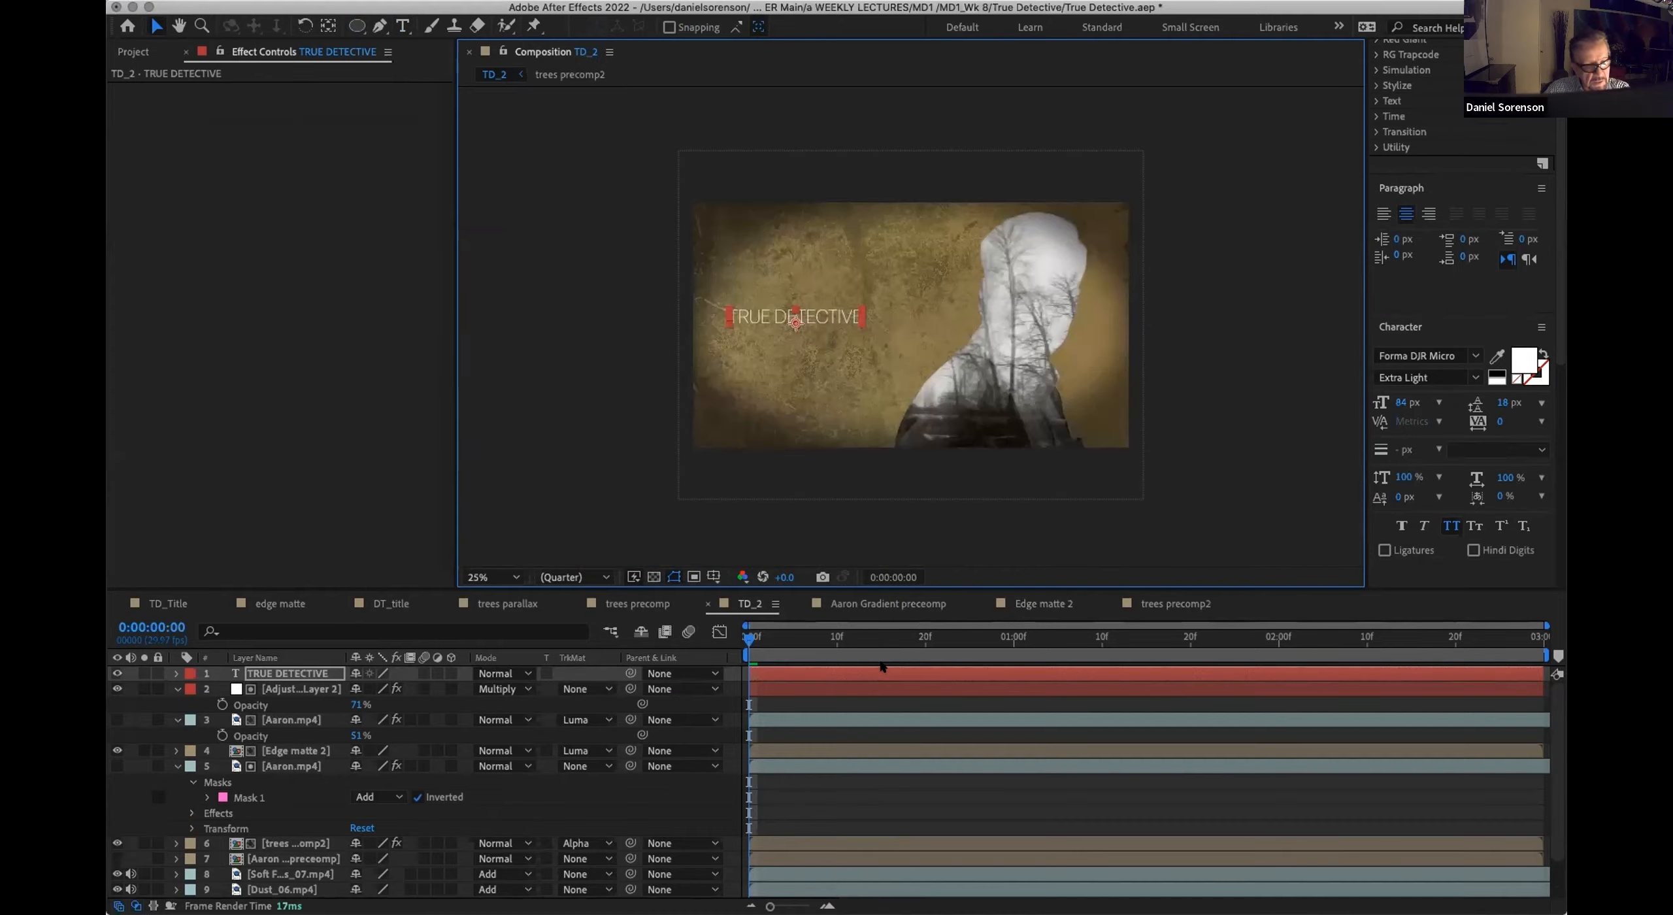
Step: Set the preview resolution to Half at 0:00:02:10 and nudge the title slightly left and down
left_click(837, 637)
left_click_drag(864, 645, 1368, 637)
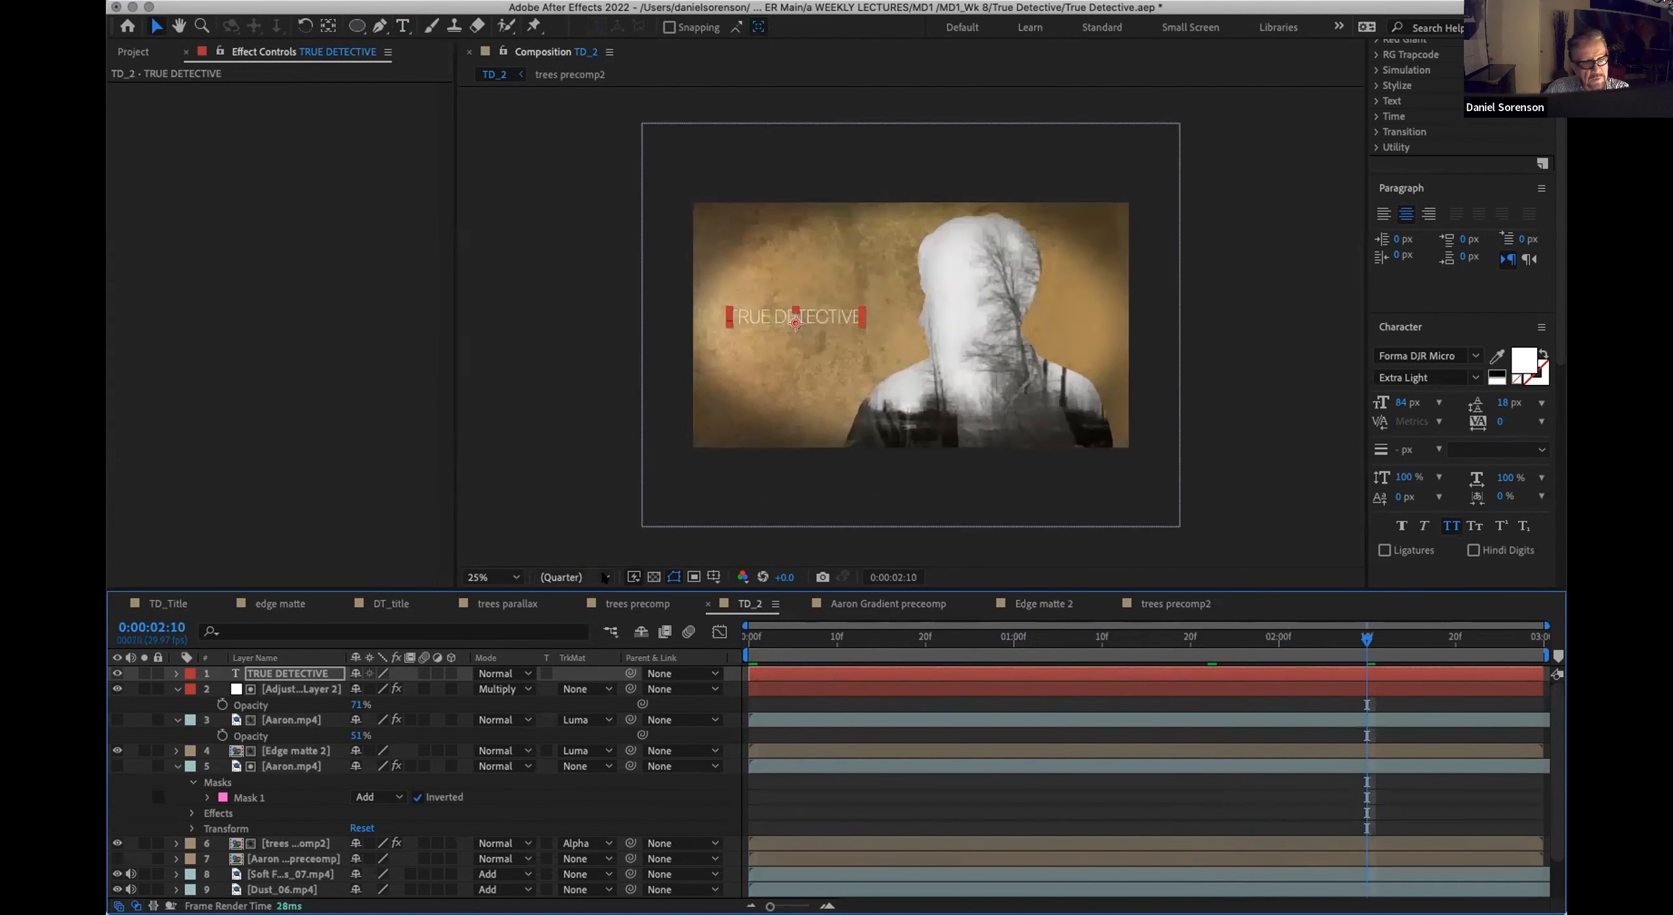
left_click(604, 577)
left_click(559, 630)
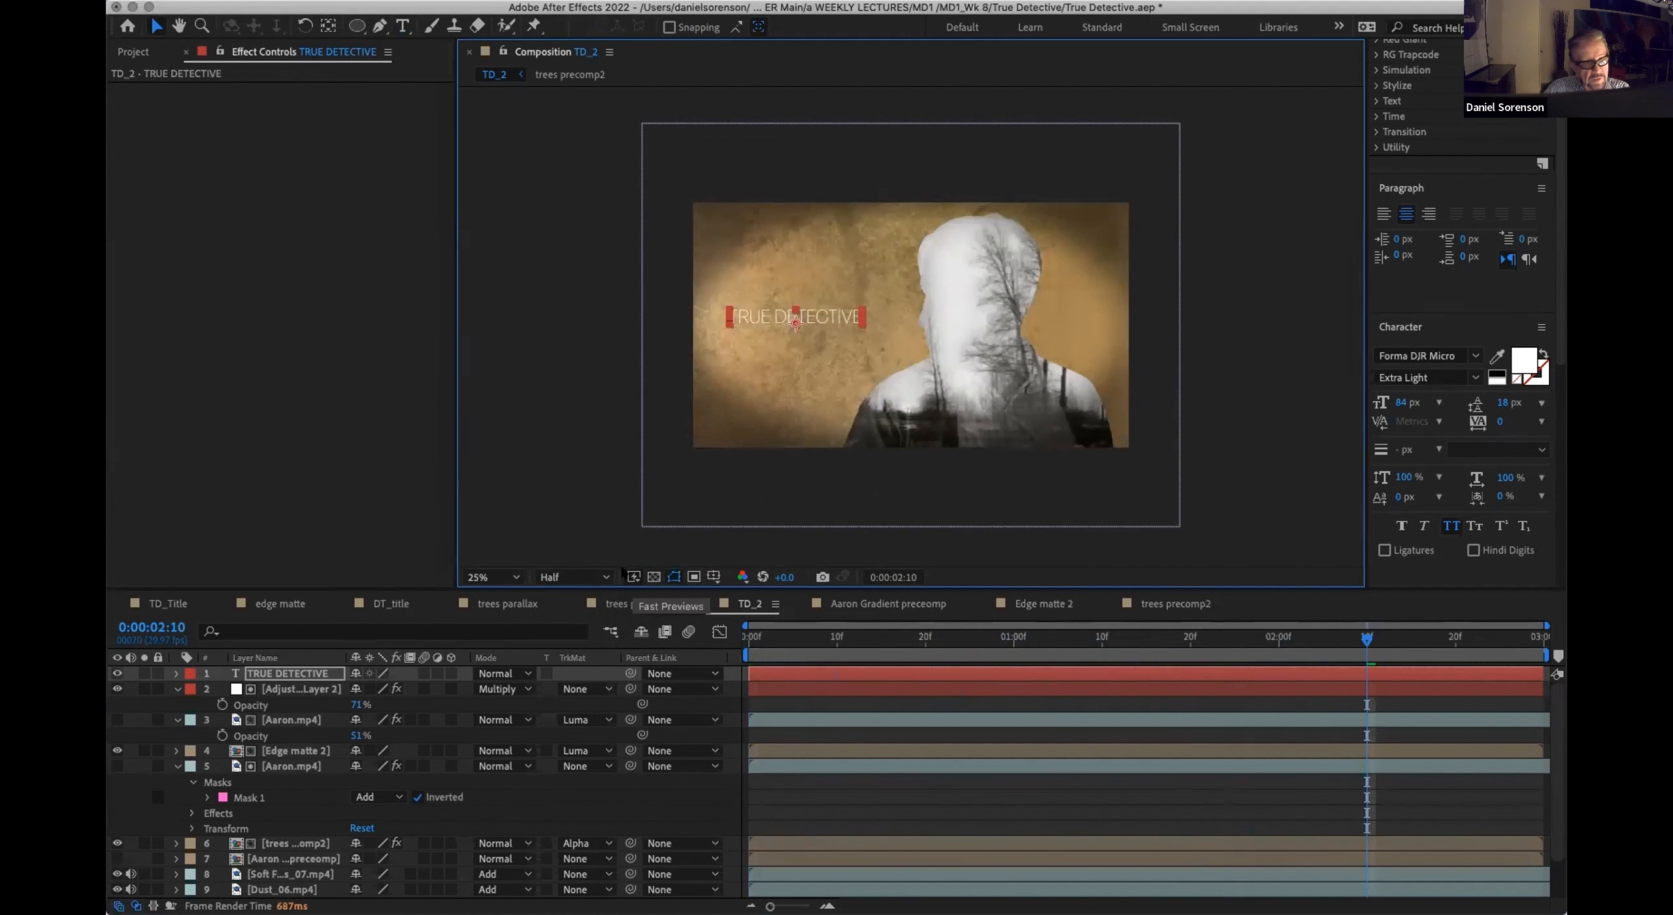
left_click(588, 577)
left_click(568, 619)
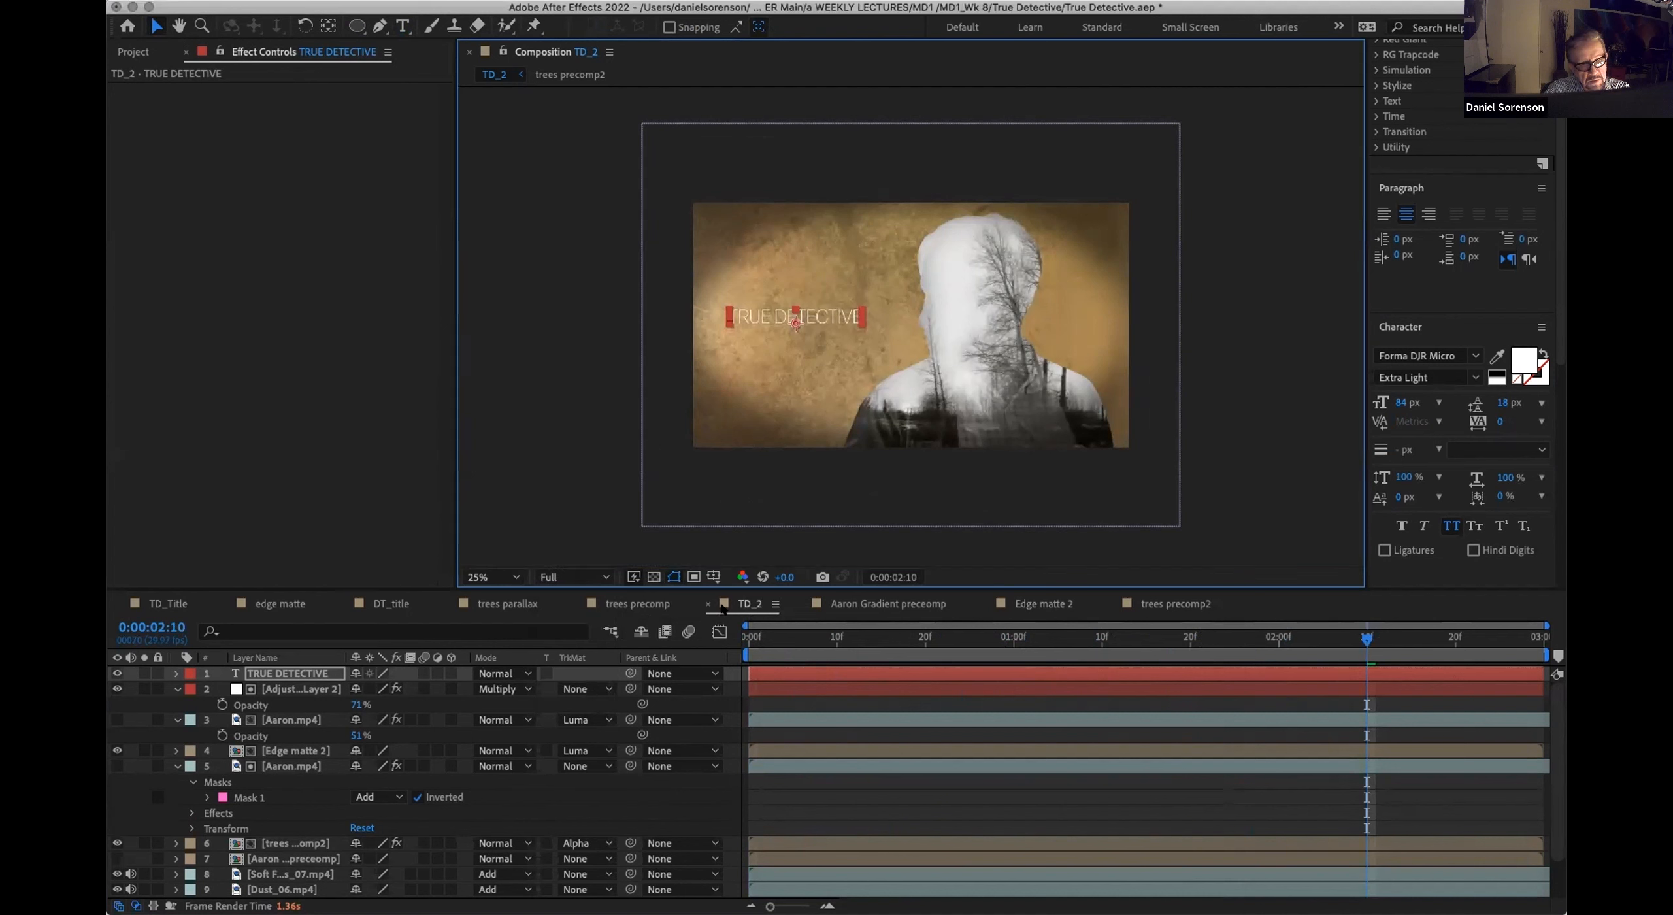
left_click(602, 576)
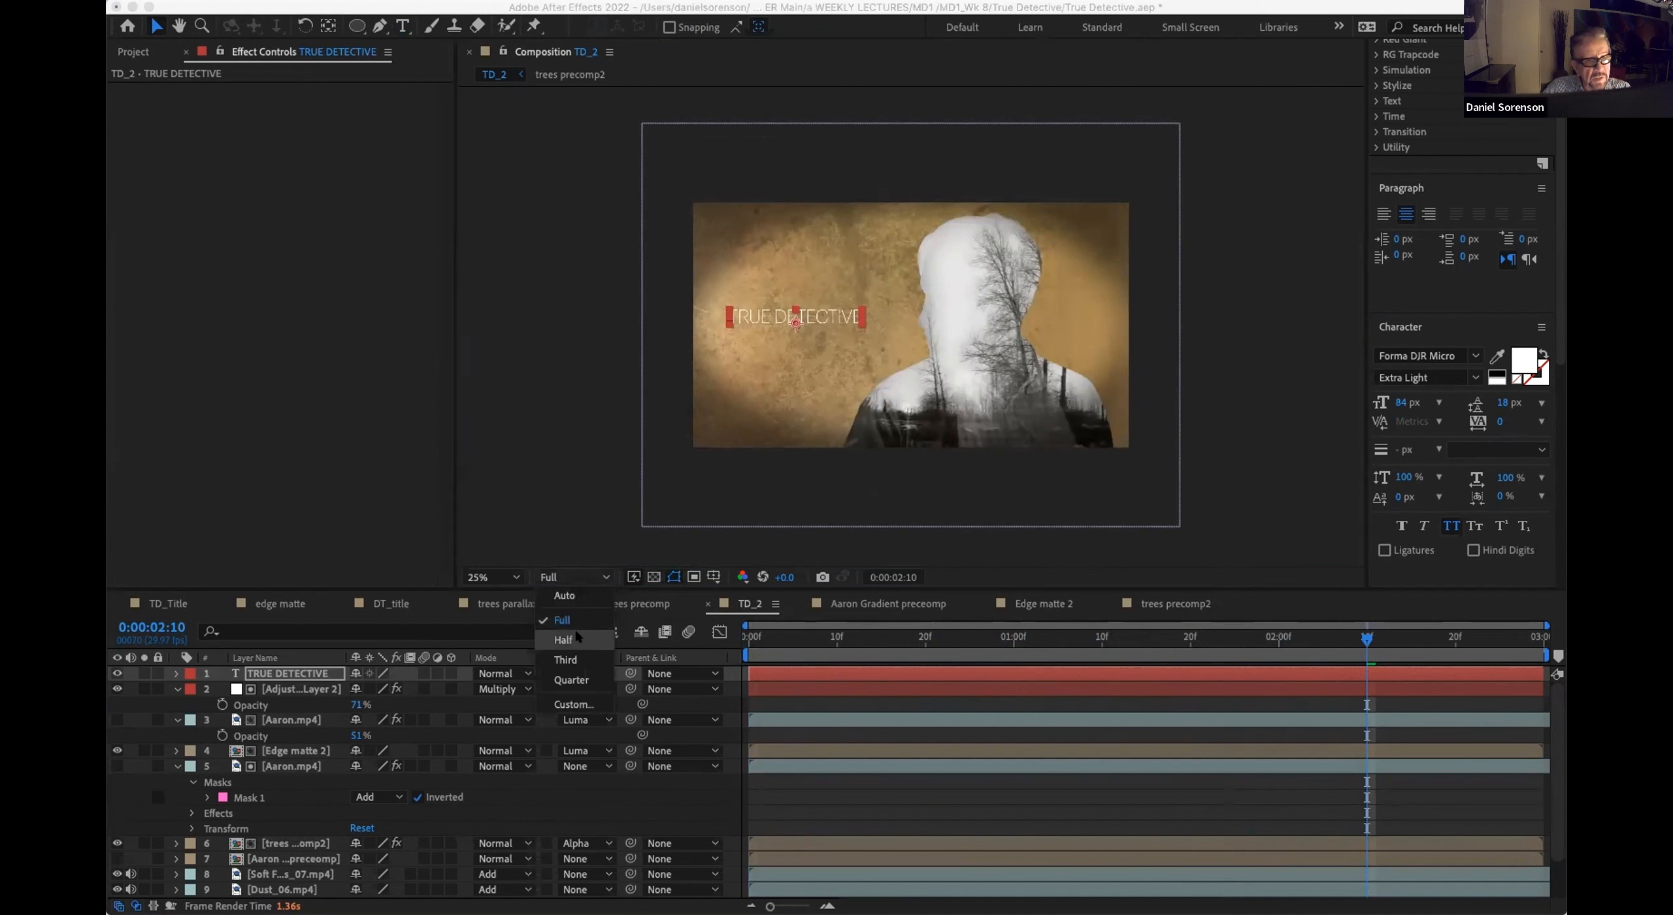
left_click(563, 640)
left_click_drag(819, 318, 810, 320)
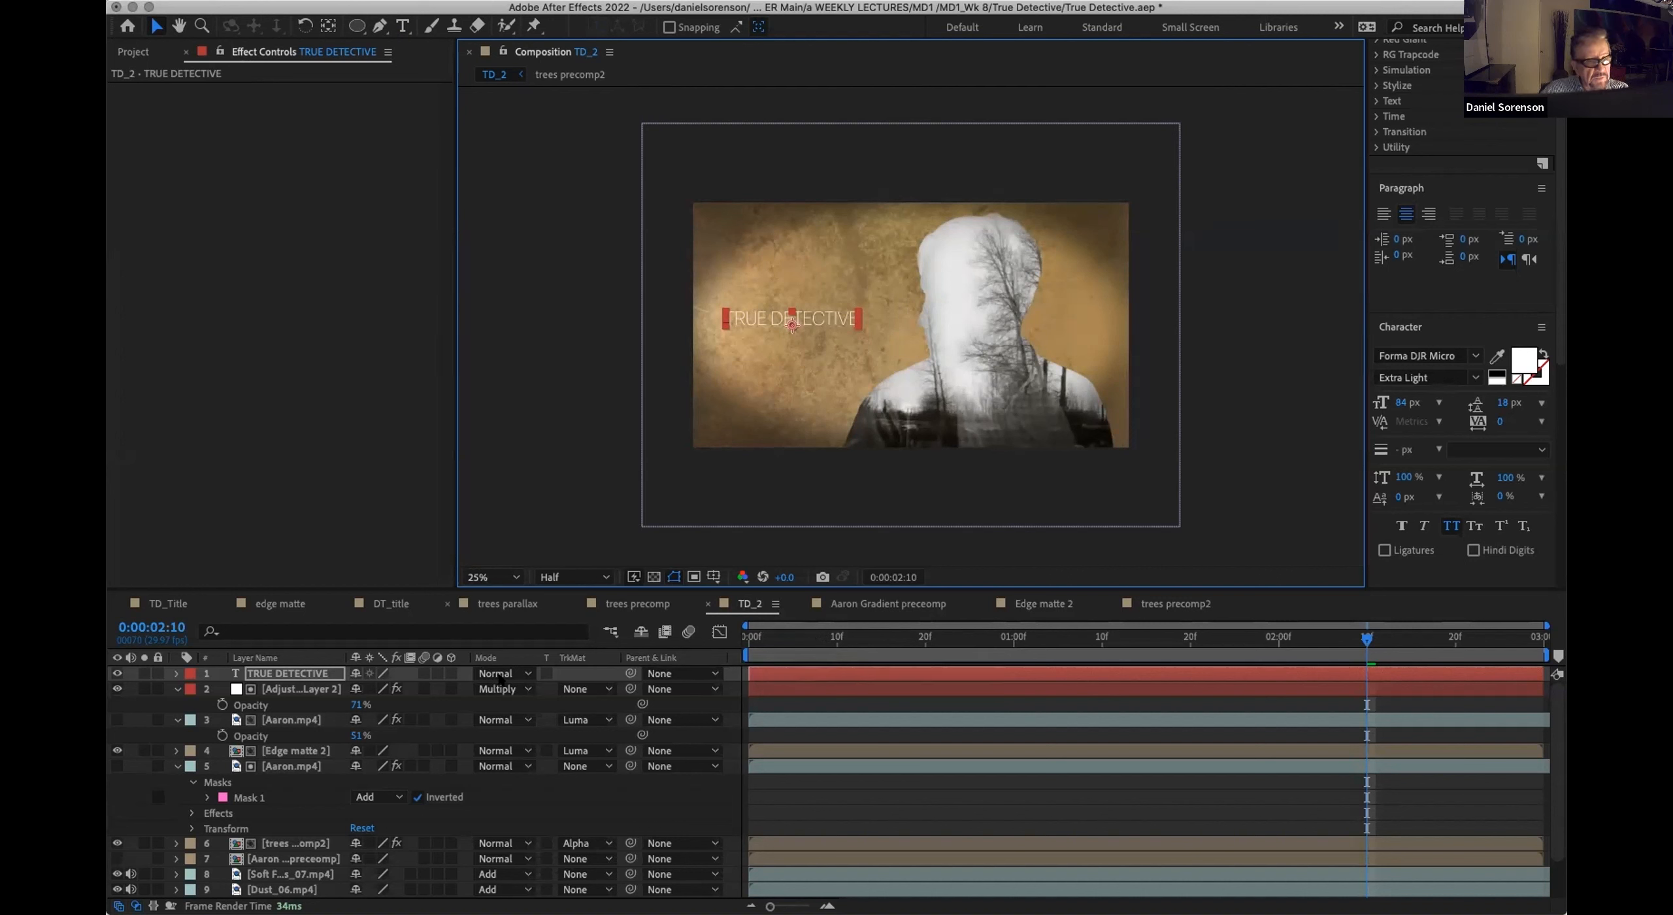
Step: Recolor the medium gray-orange background solid to dark brown 2E2614 and check the look at 0:00:01:05
scroll(518, 747, "down", 3)
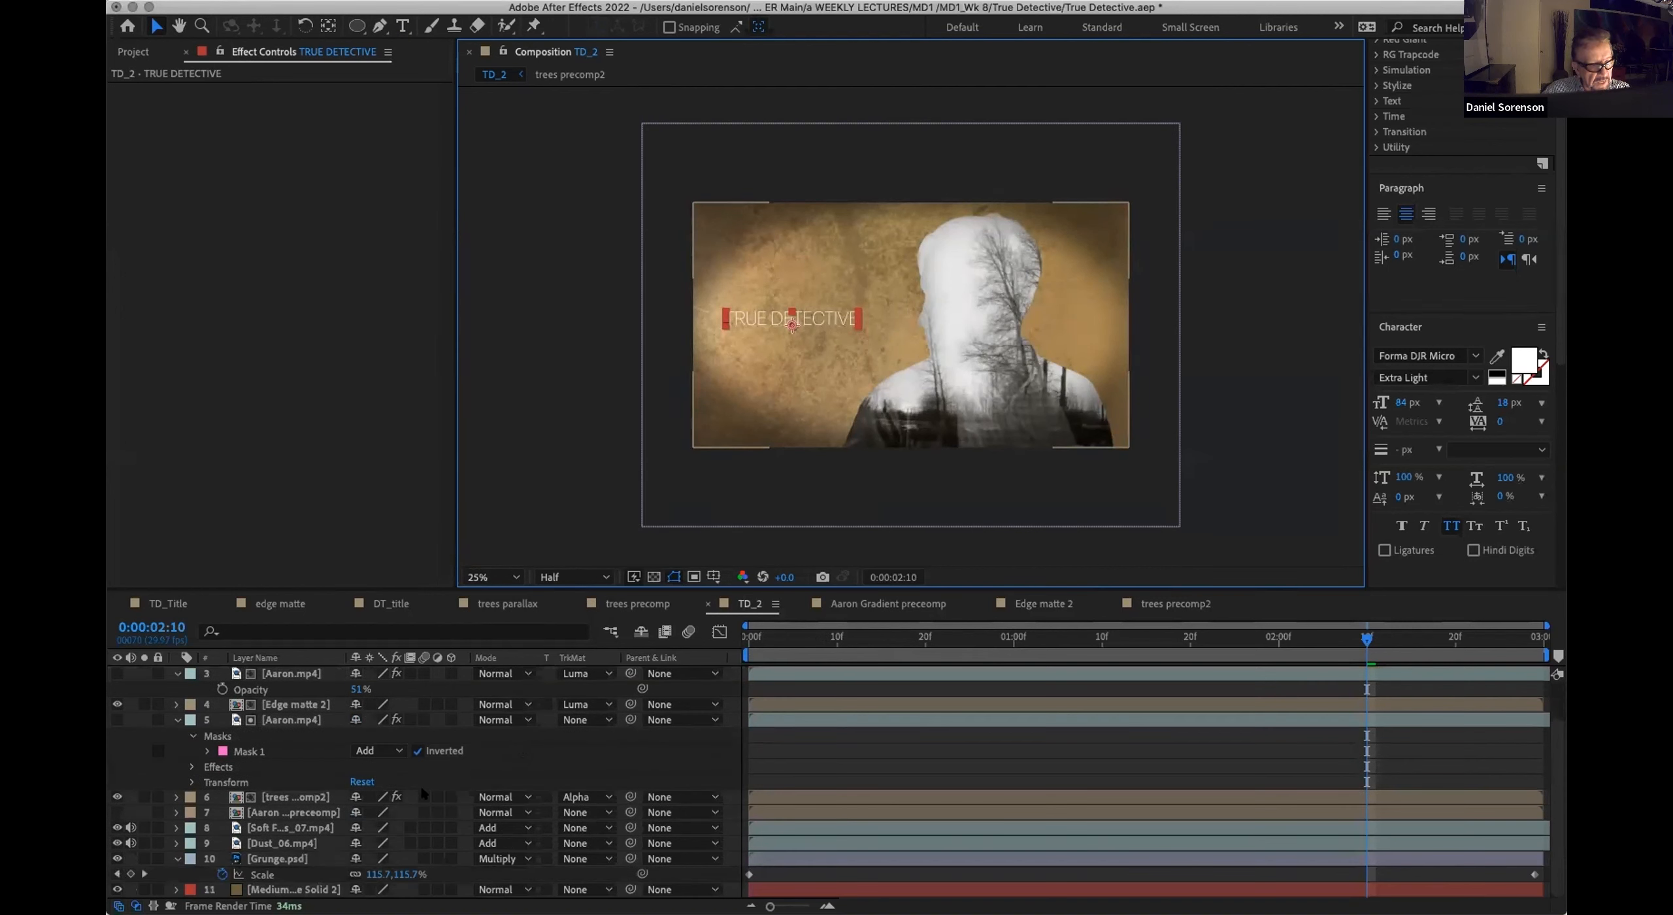
left_click(269, 890)
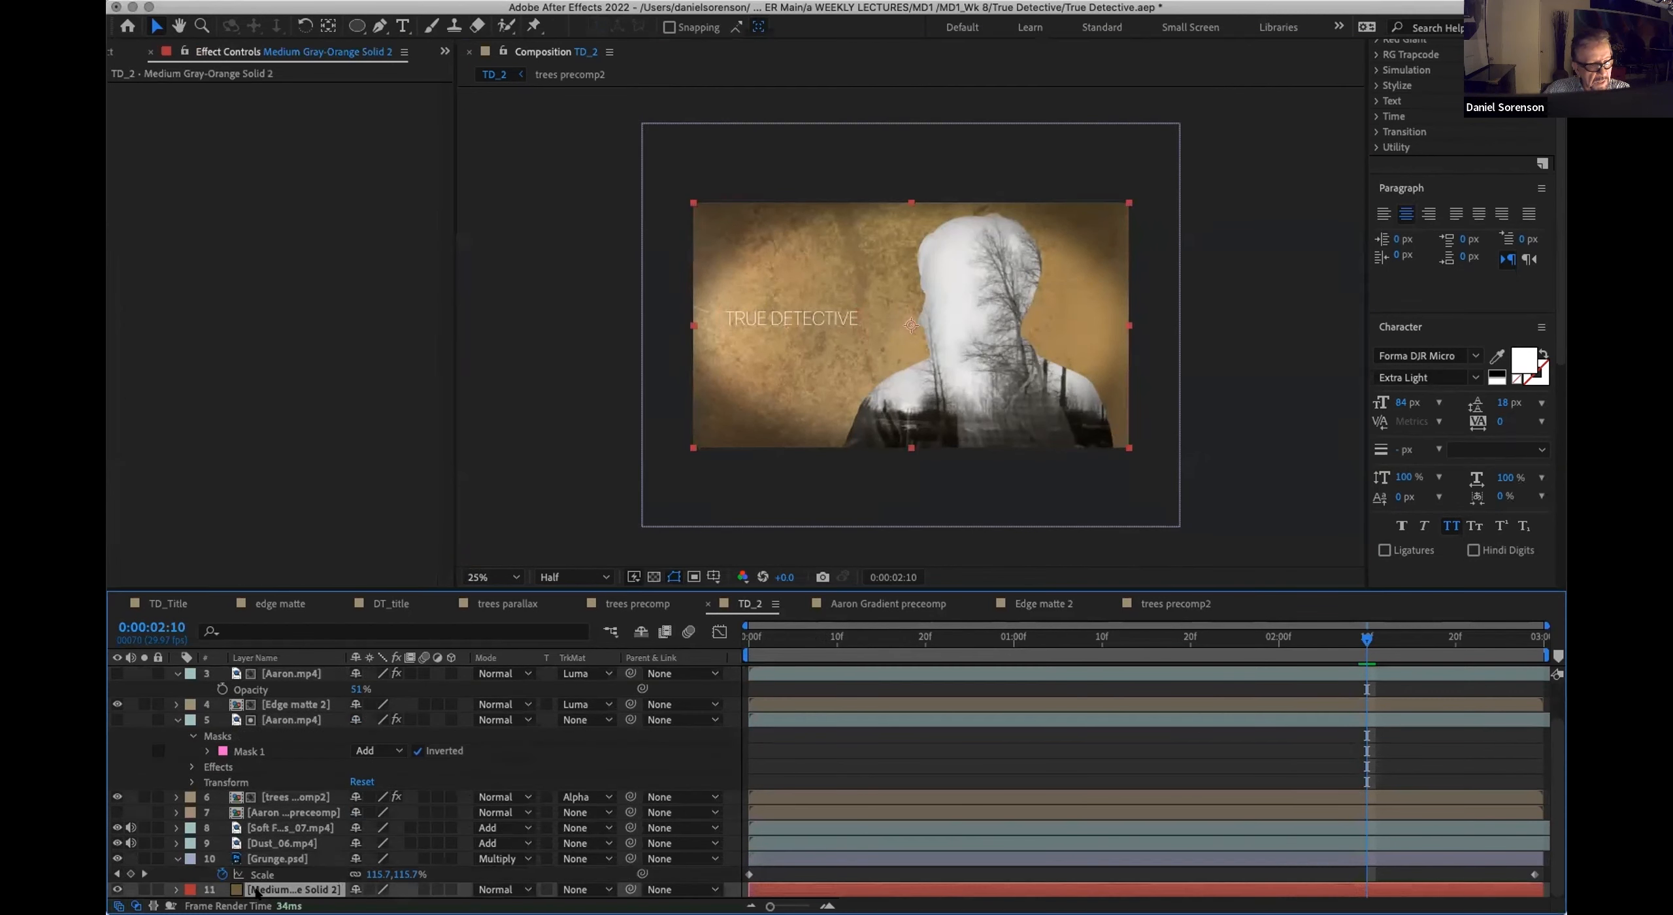
left_click(307, 1)
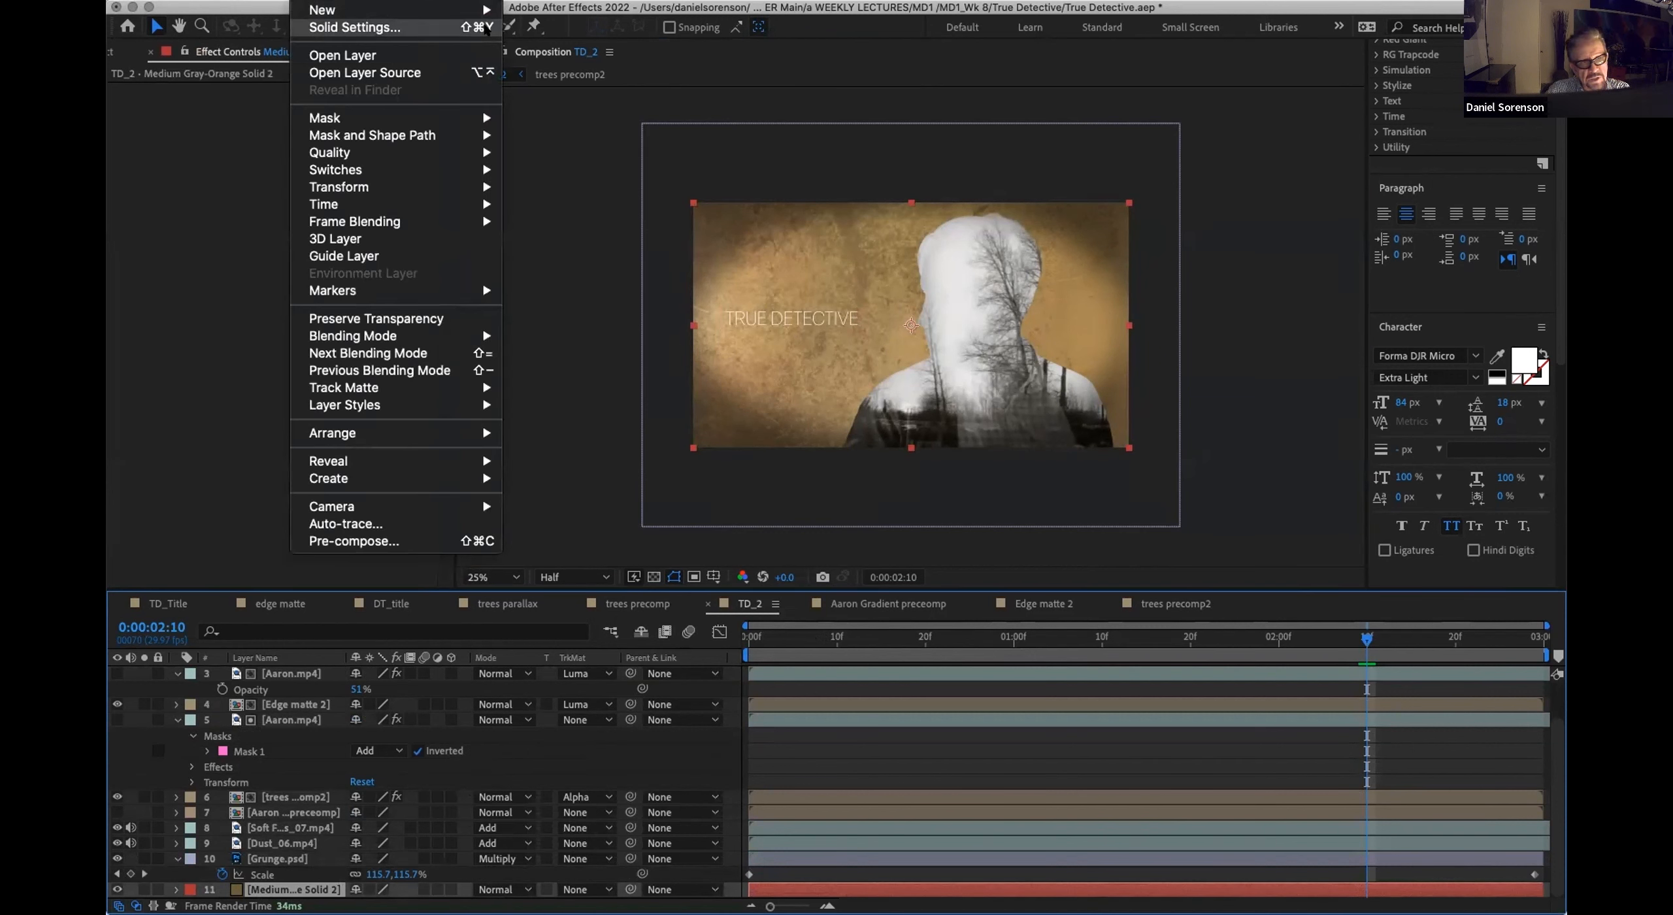
left_click(431, 34)
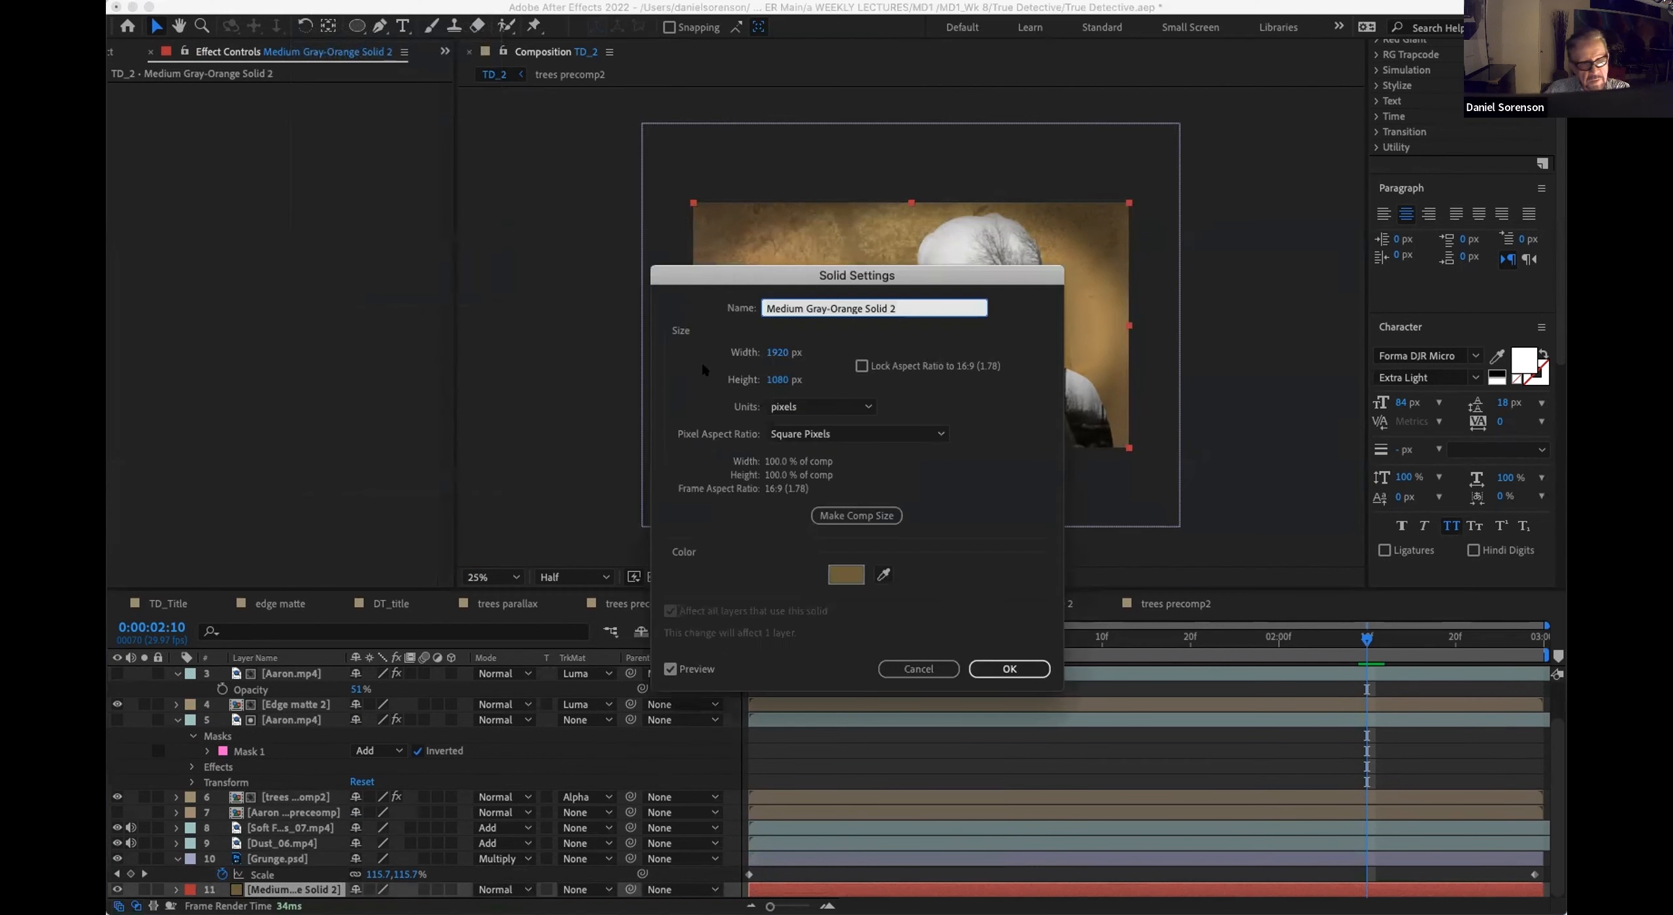
left_click(845, 575)
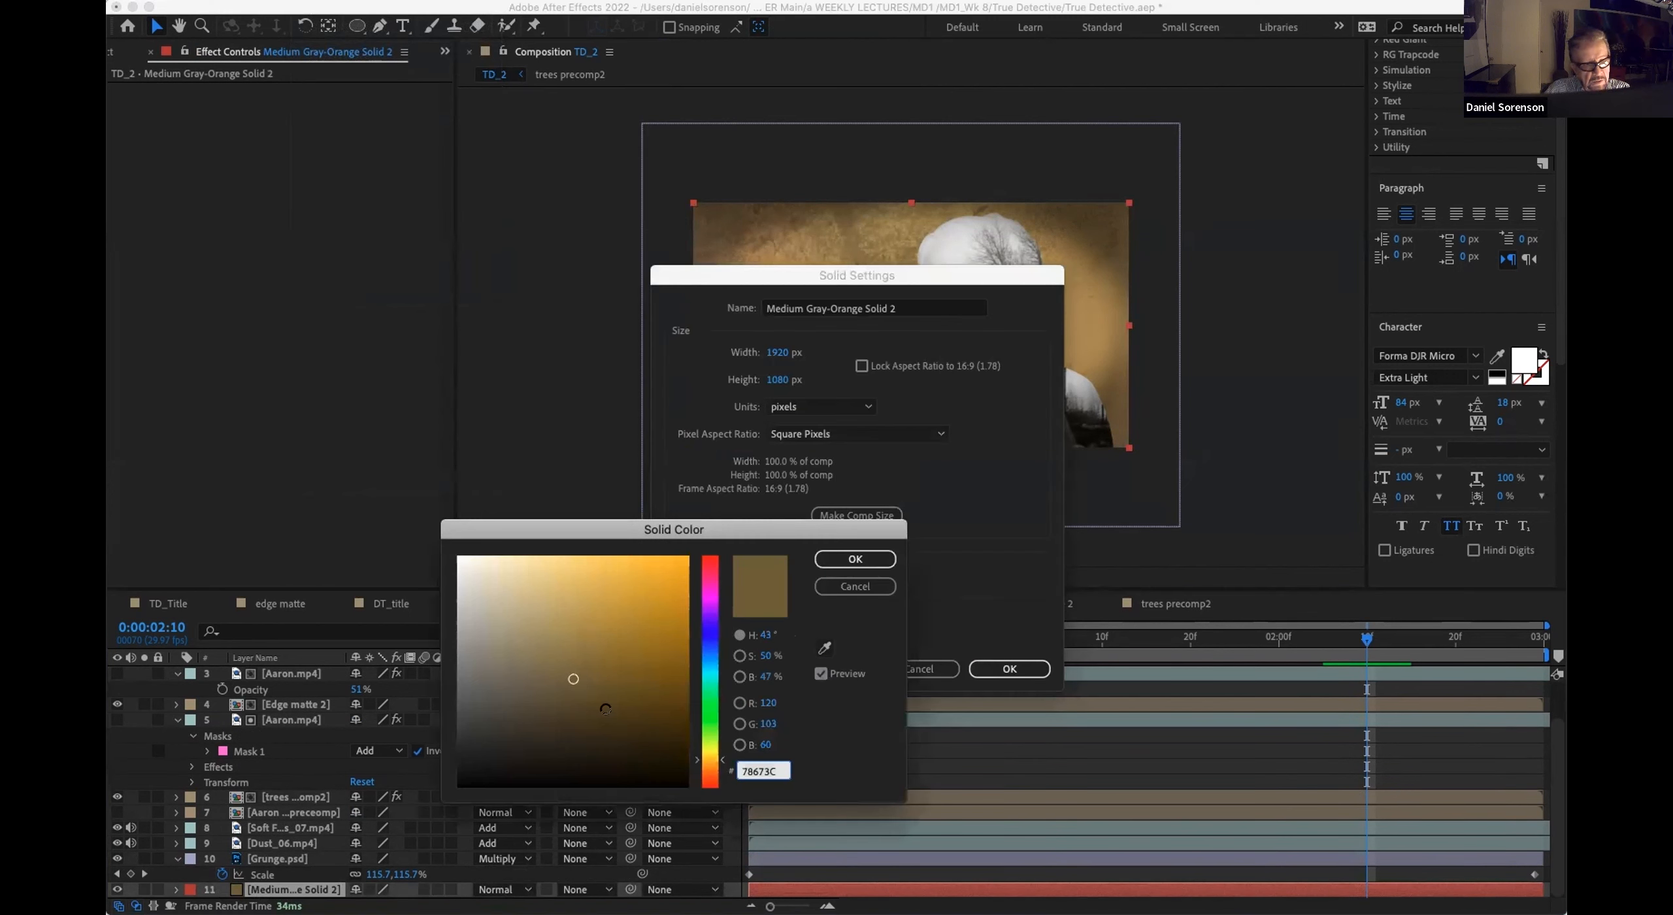
left_click(609, 709)
left_click_drag(848, 278, 1271, 339)
mouse_move(628, 718)
left_mouse_down()
mouse_move(597, 727)
mouse_move(669, 724)
mouse_move(631, 741)
left_mouse_up()
left_click_drag(528, 719, 590, 746)
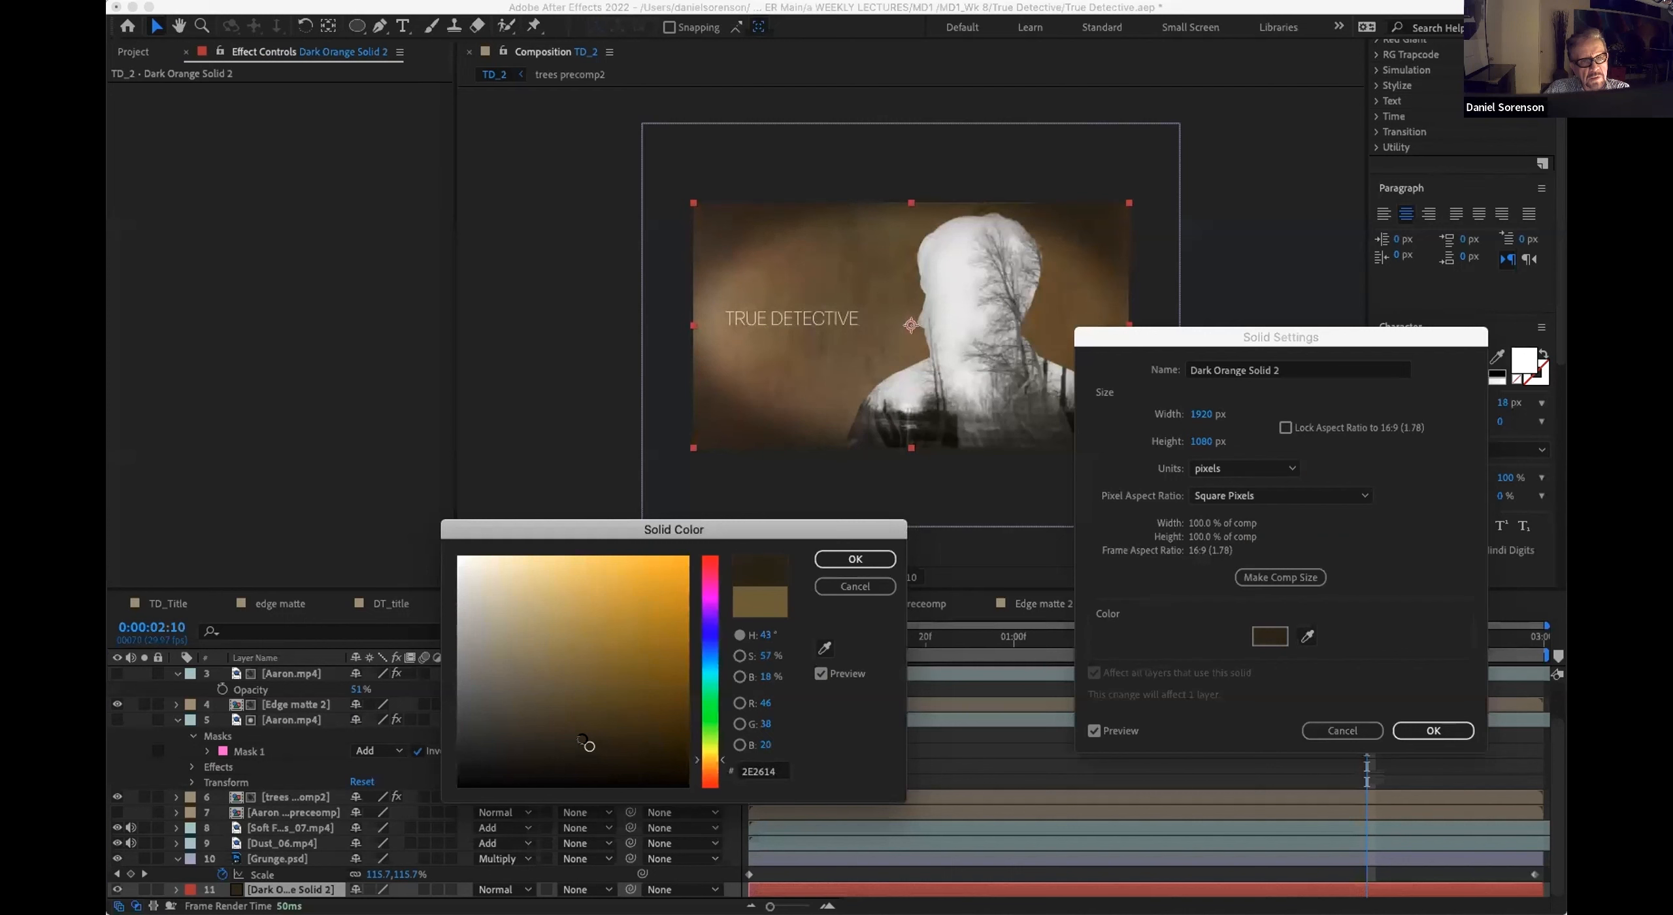
left_click(852, 560)
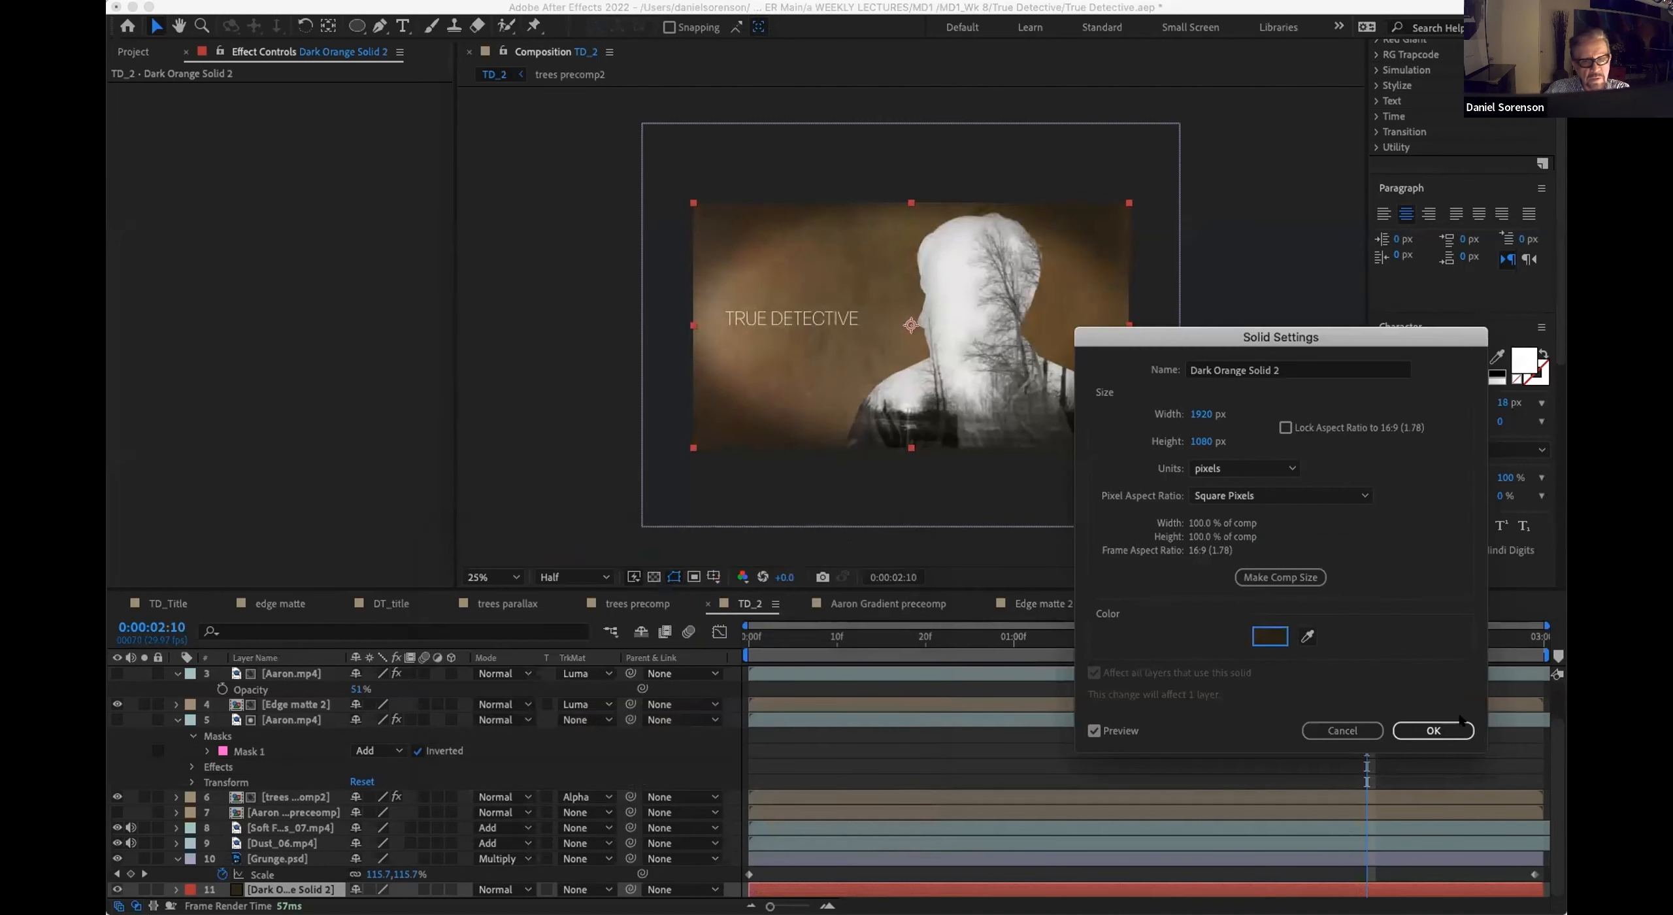
left_click(1419, 733)
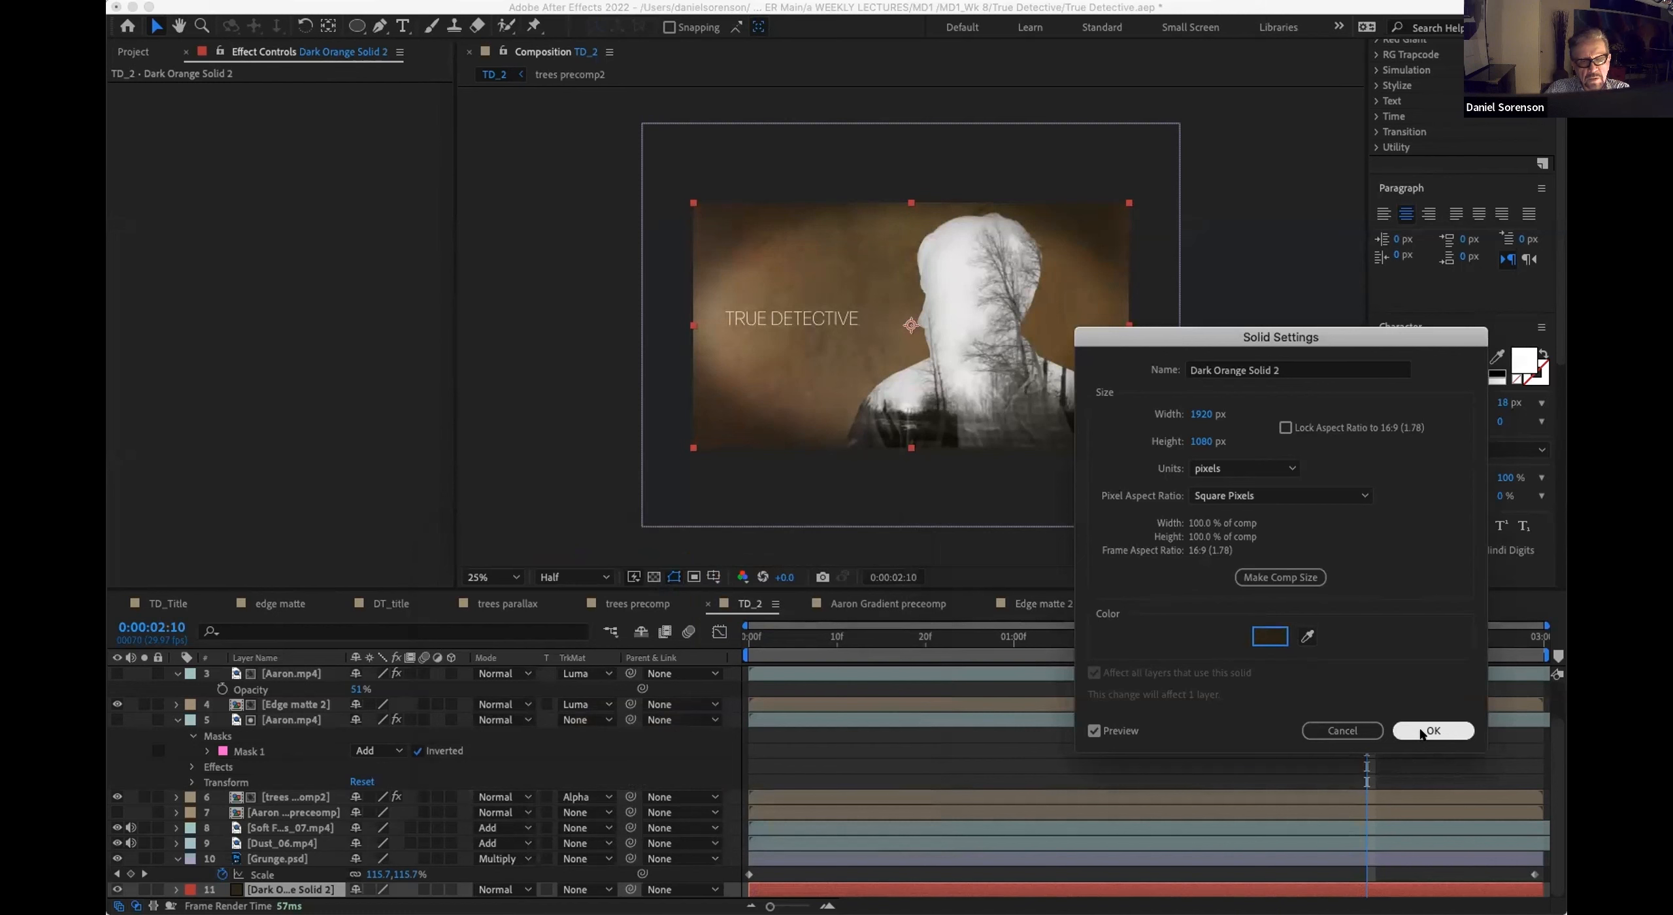
left_click(1421, 732)
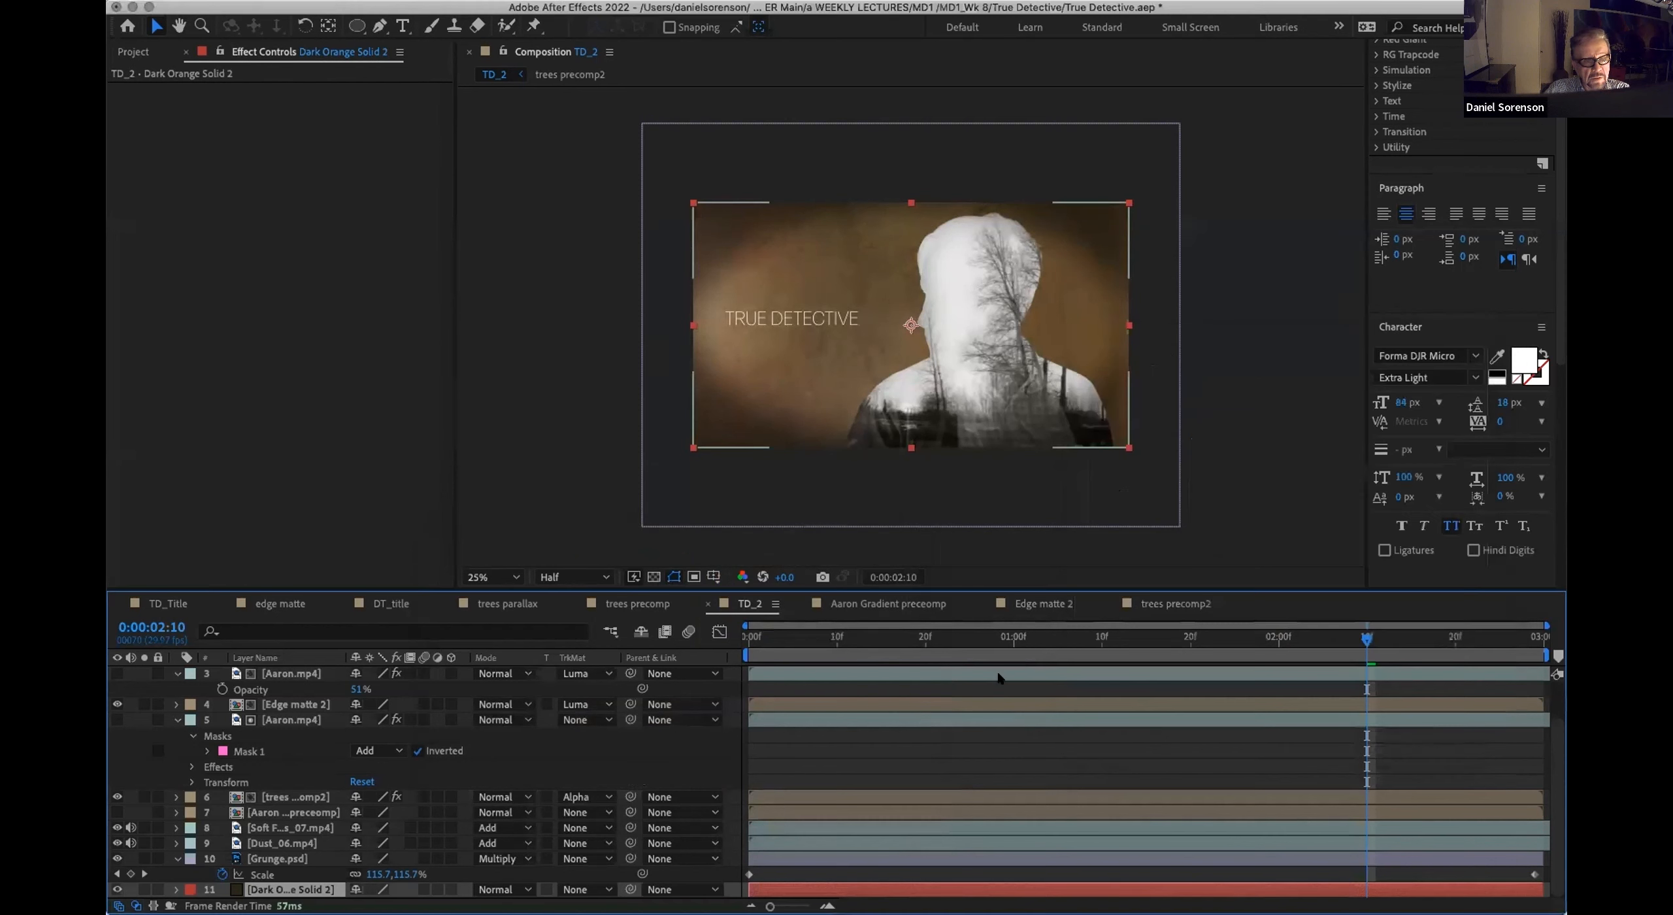
left_click_drag(967, 643, 1056, 650)
left_click(1057, 650)
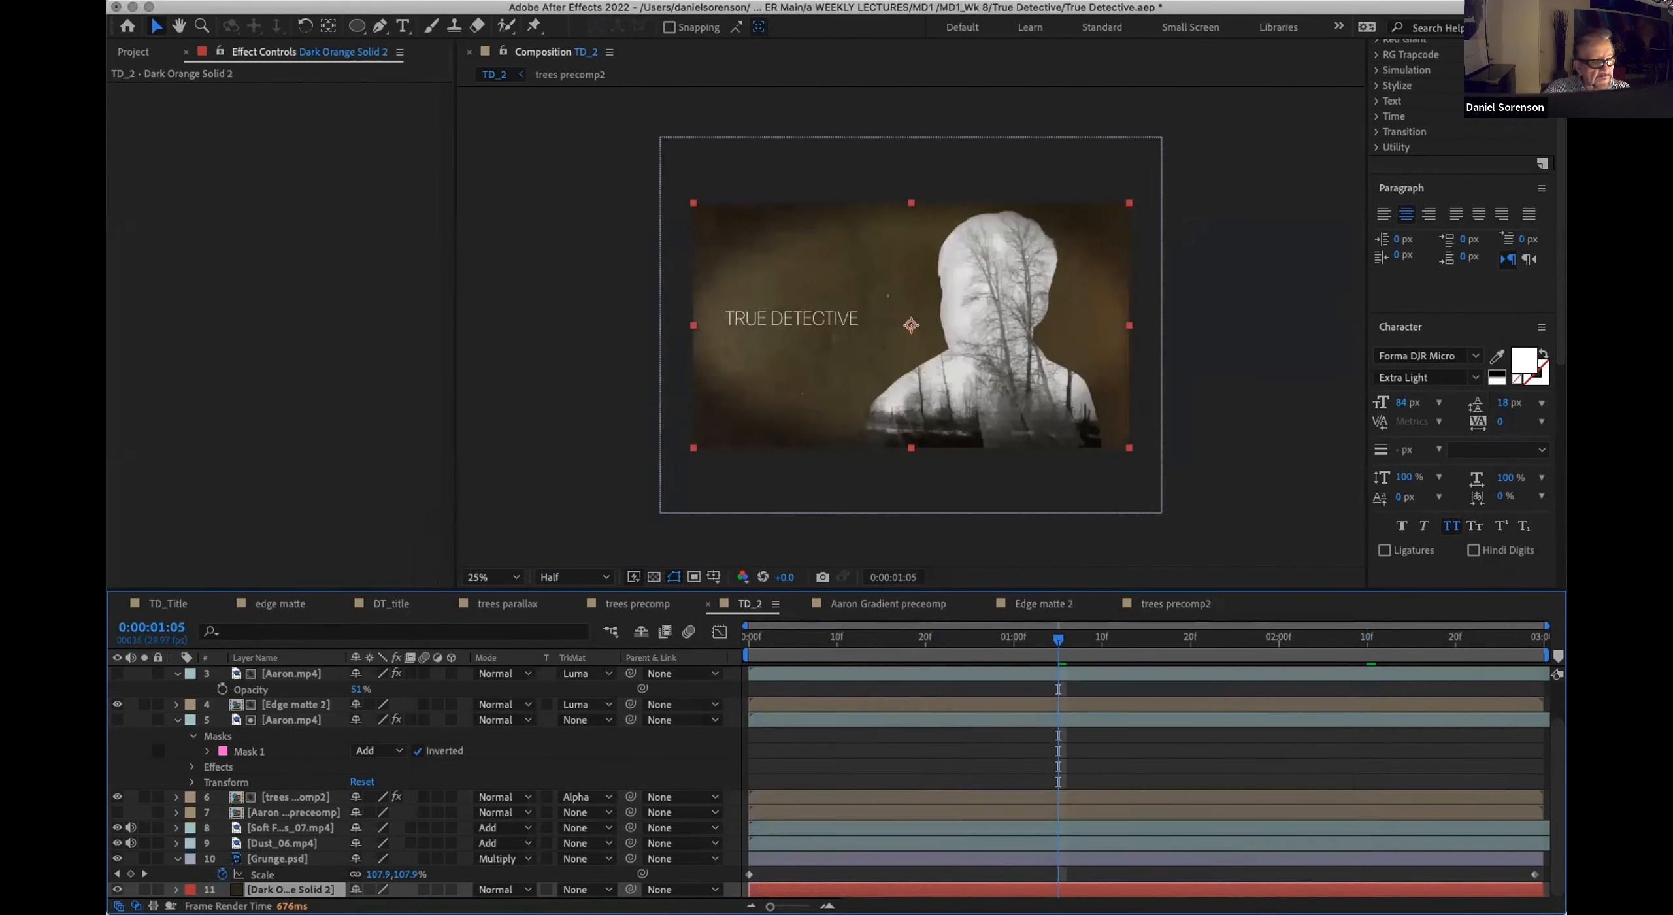
Step: Apply the CC Burn Film effect to the TRUE DETECTIVE text layer
scroll(279, 719, "up", 3)
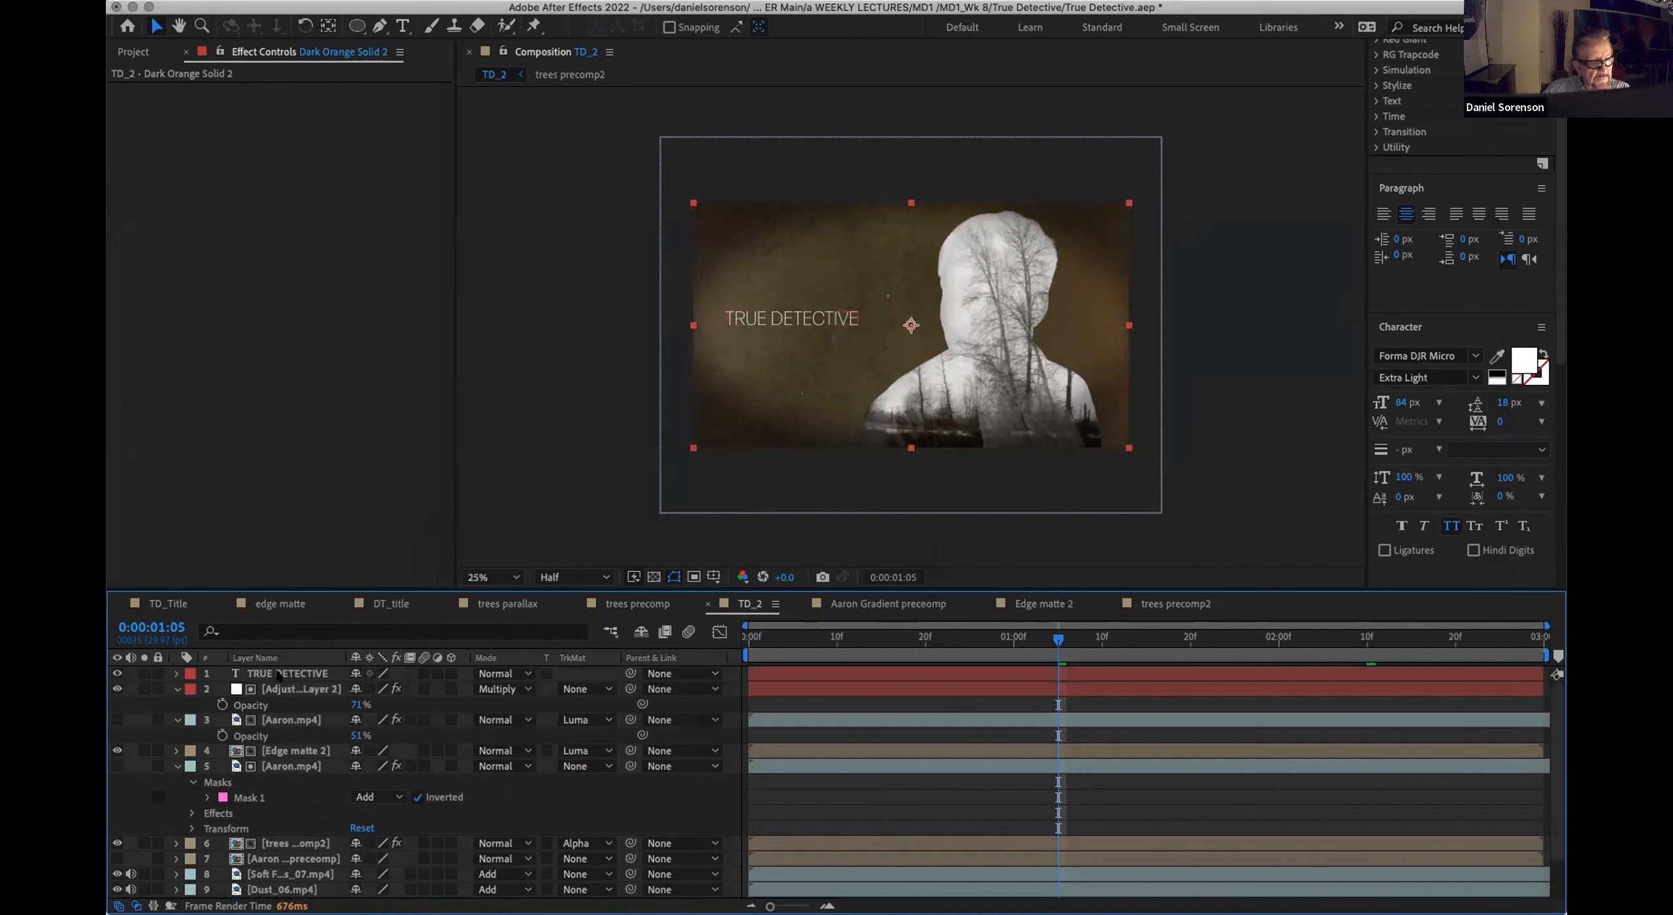
left_click(279, 675)
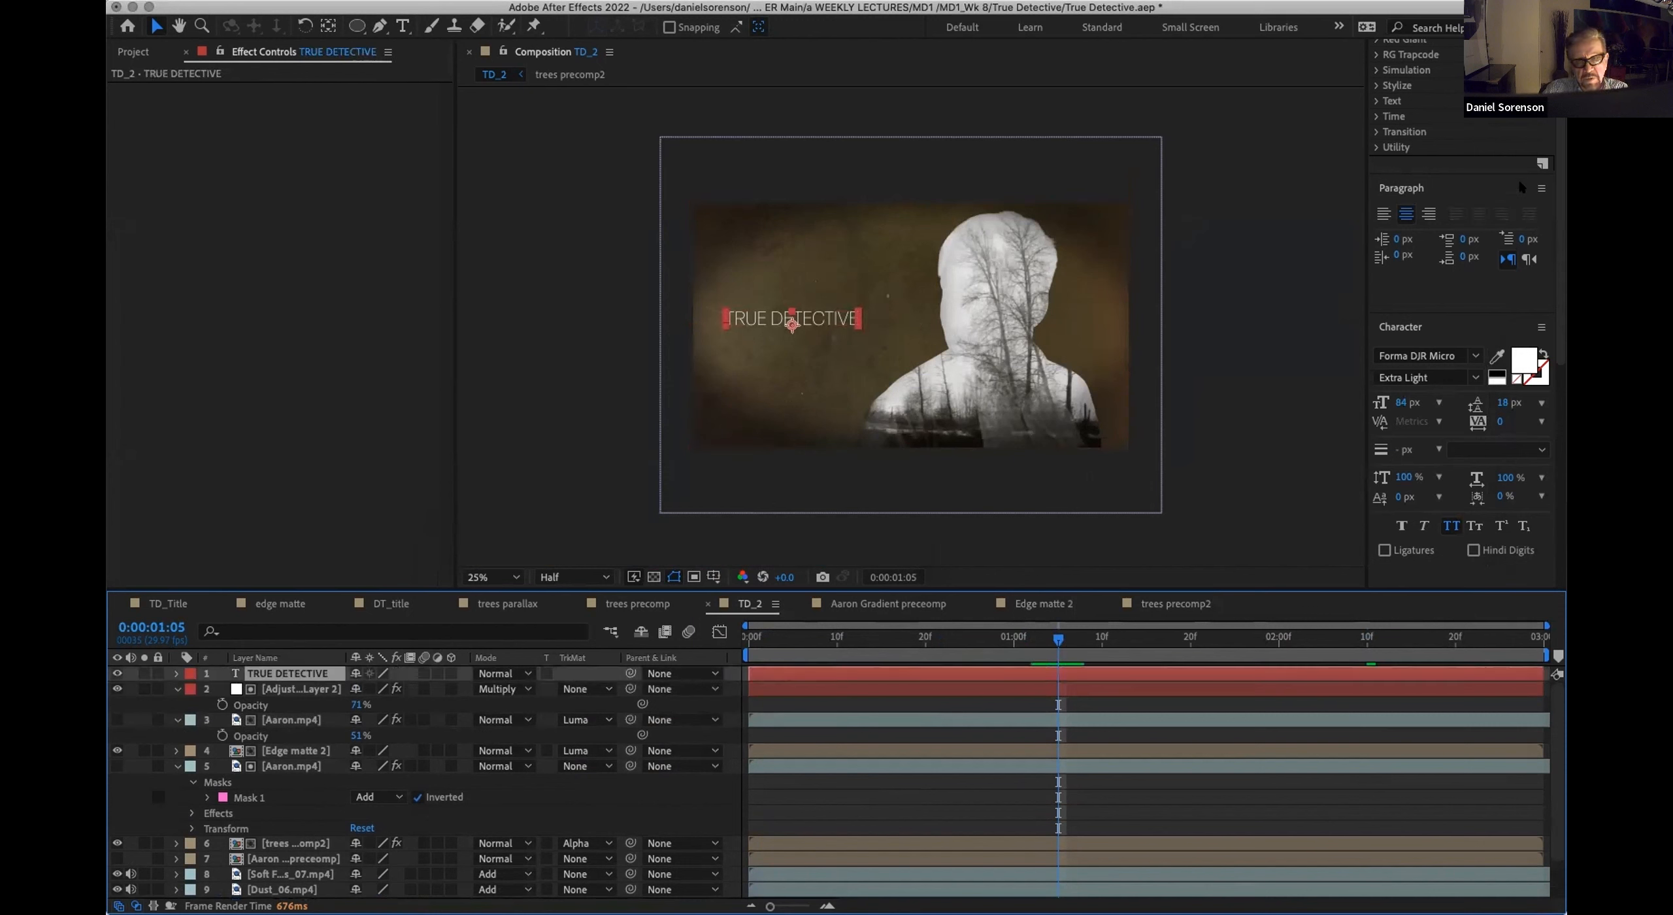
scroll(1435, 139, "up", 5)
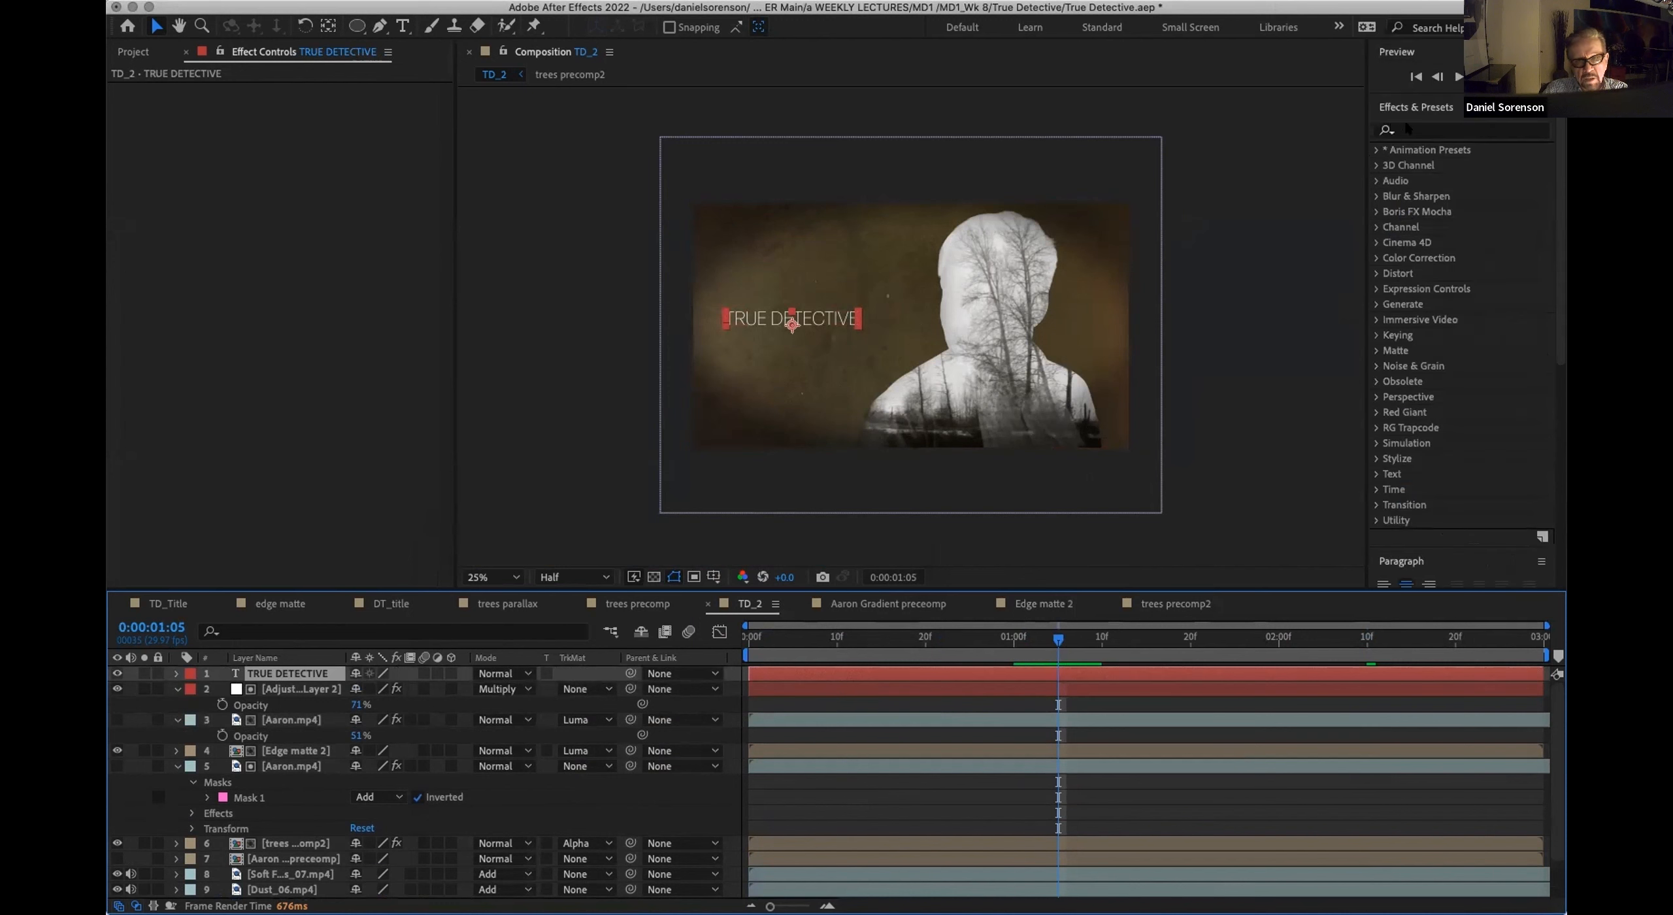
left_click(1408, 130)
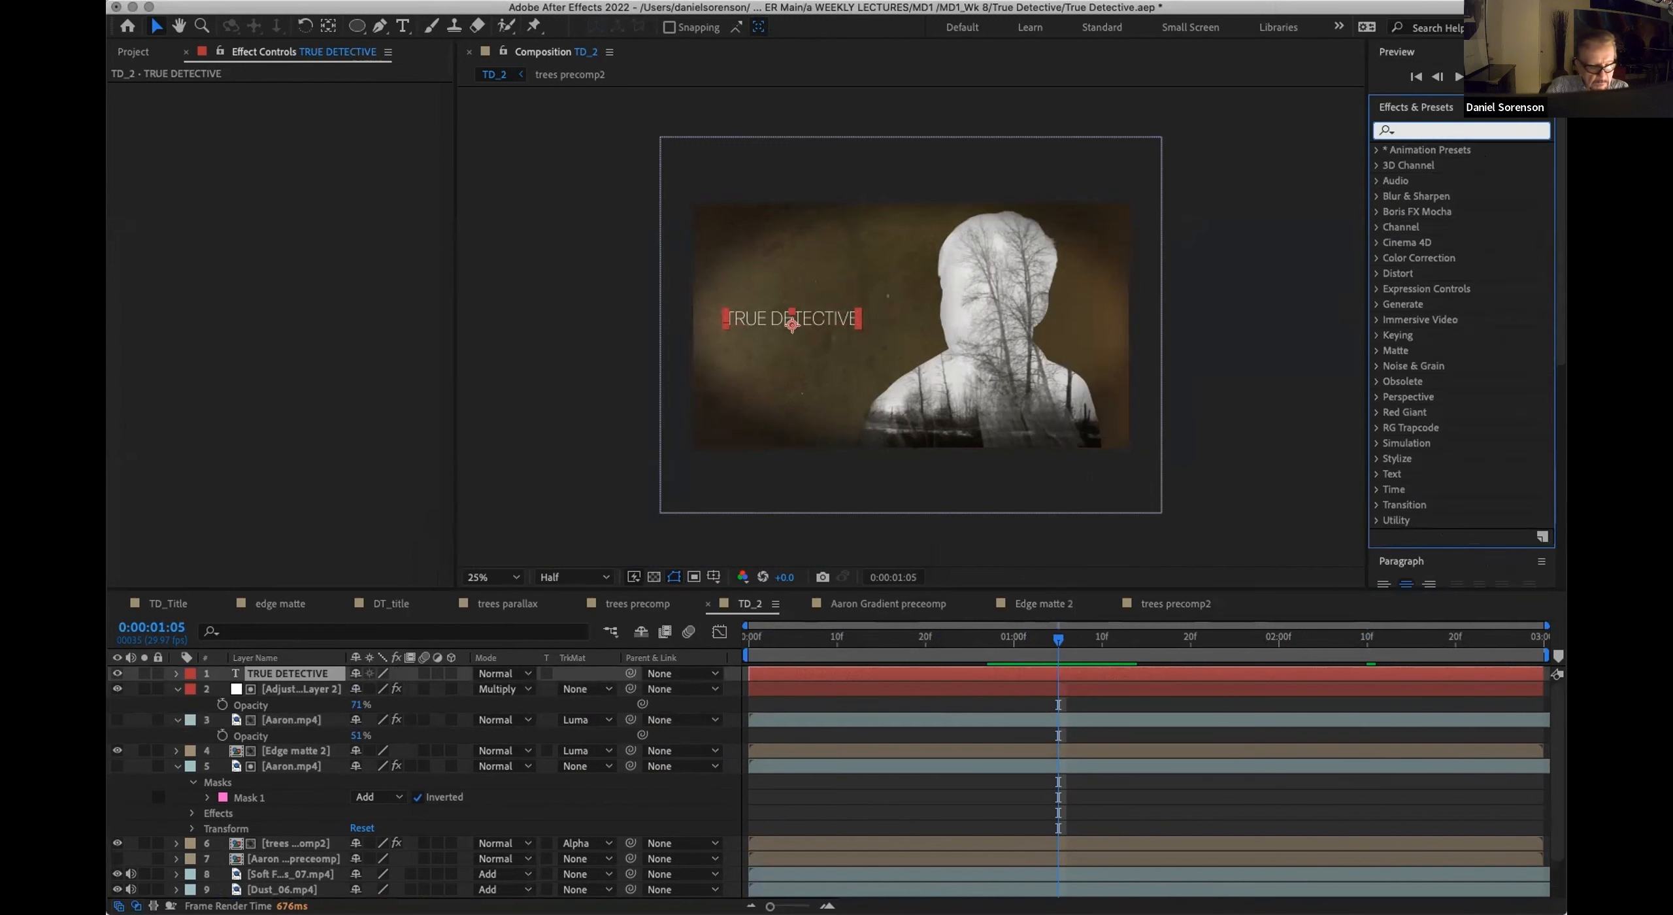
type("burn")
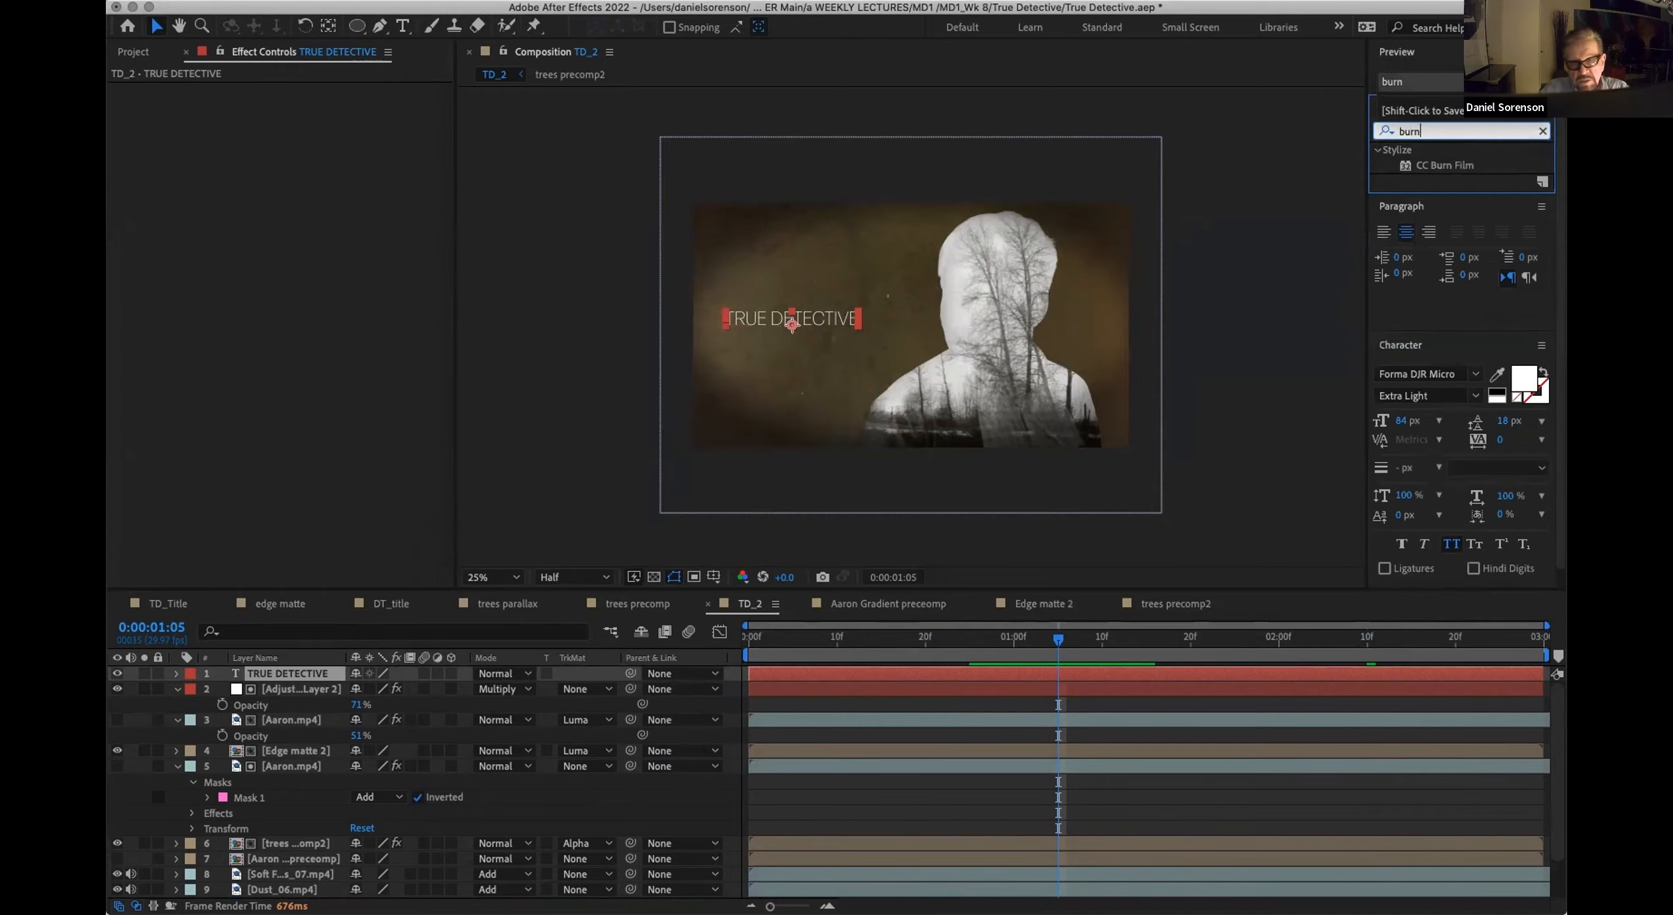
double_click(1448, 167)
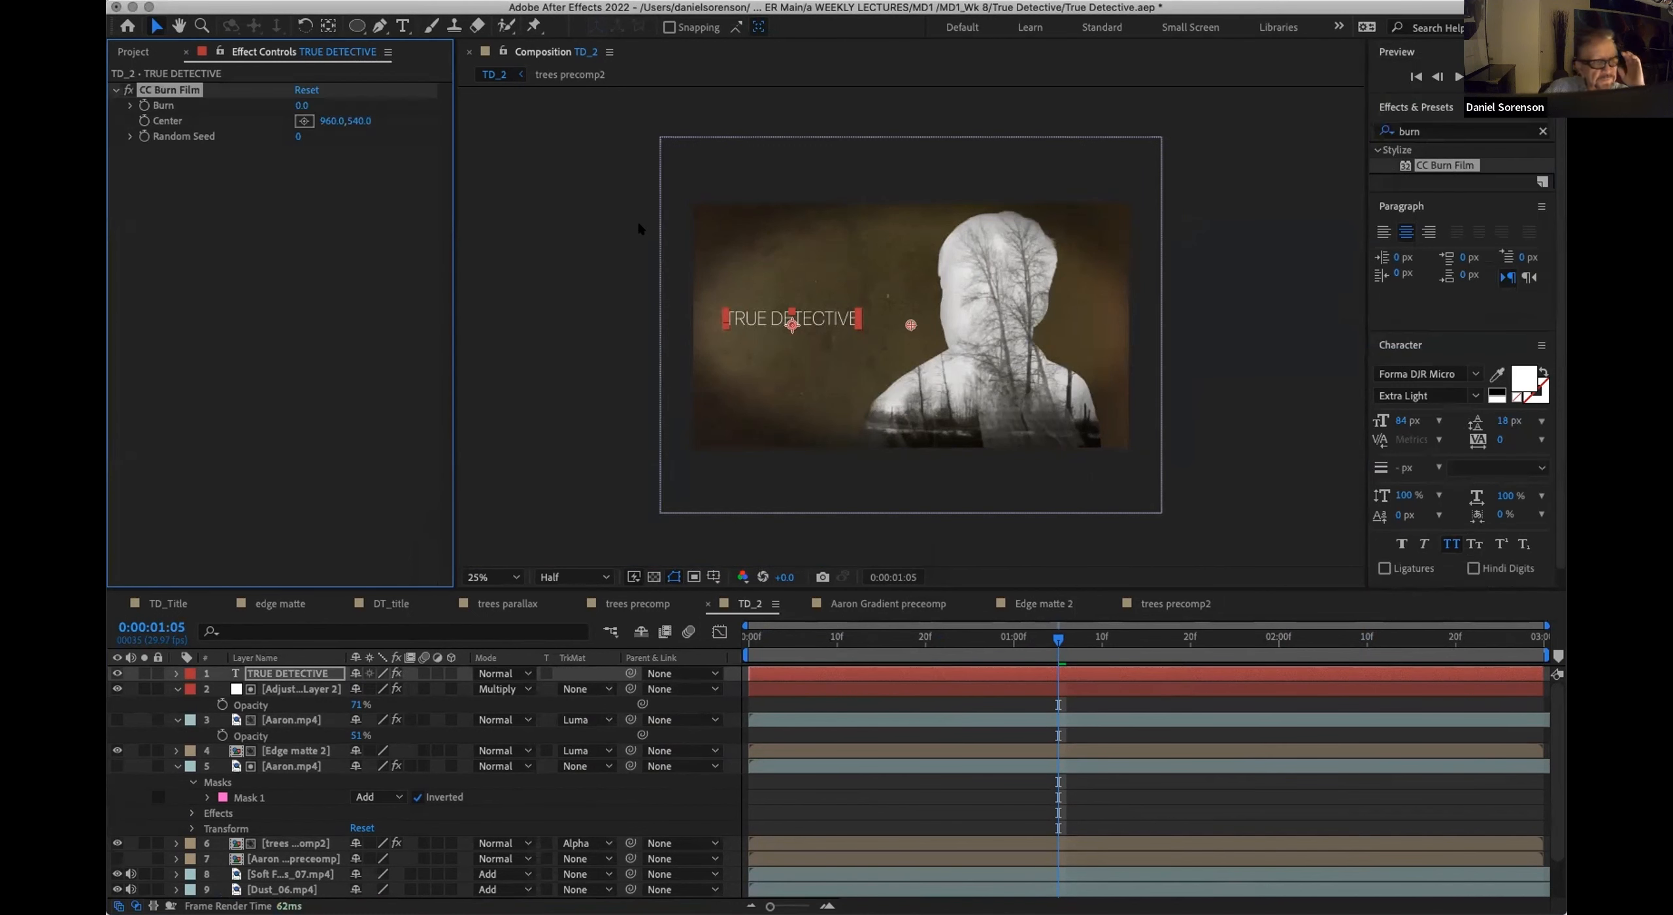
Step: Keyframe the title's Burn at 99 on frame 0:00:00:00 and center the burn on the text at 432, 500
left_click_drag(301, 105, 533, 117)
left_click_drag(1027, 640, 746, 640)
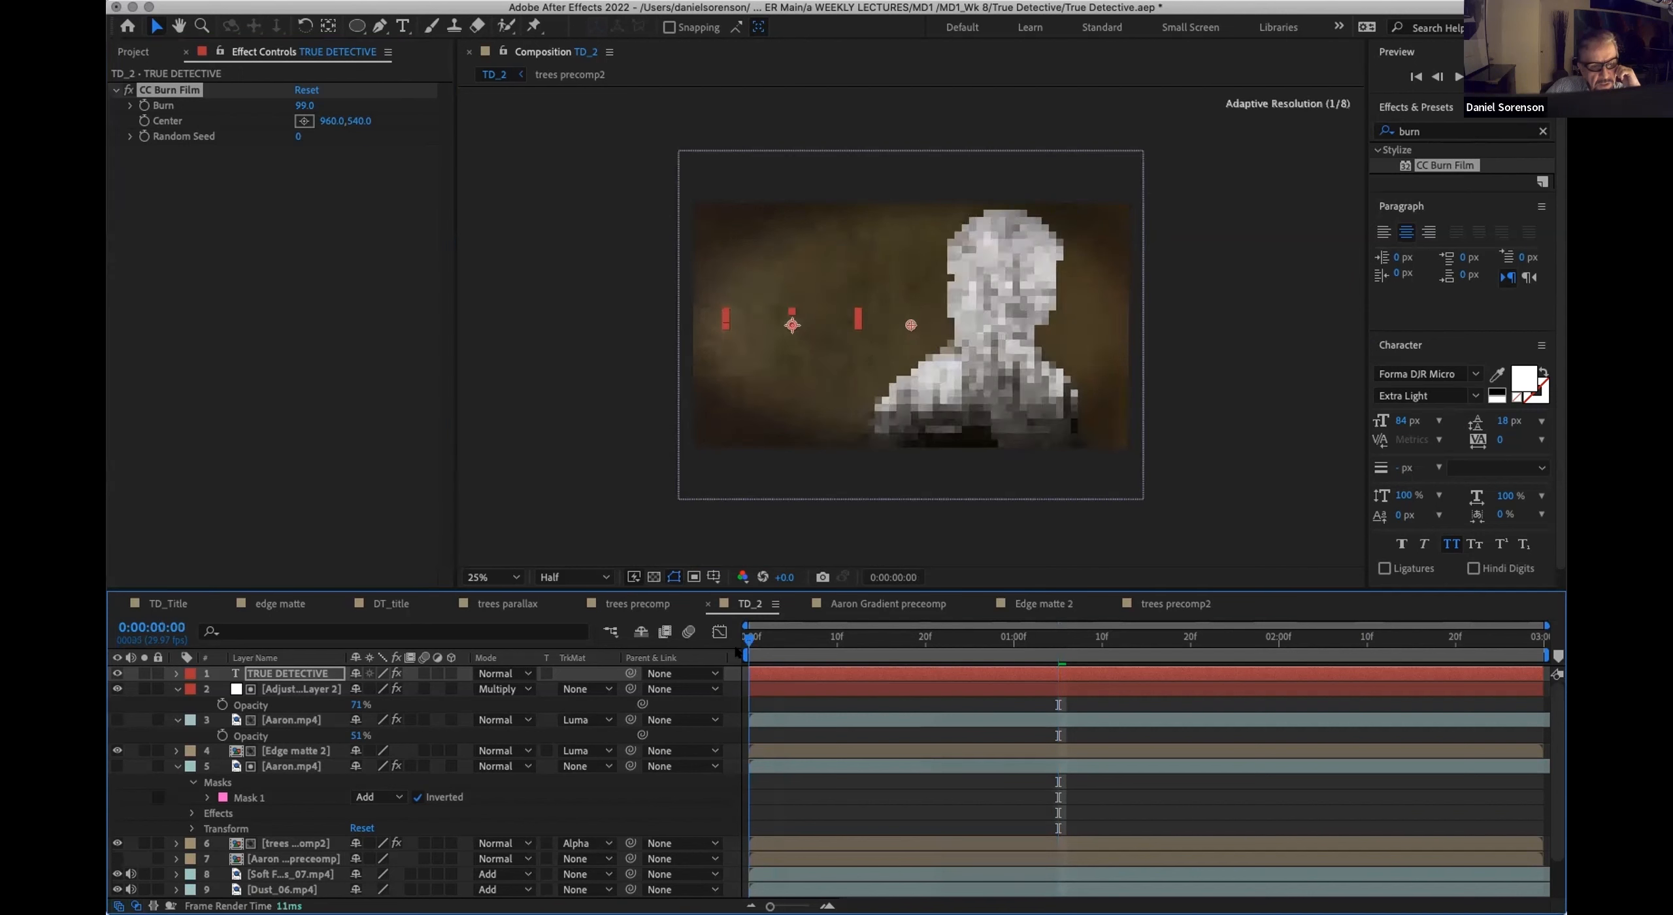
left_click(143, 105)
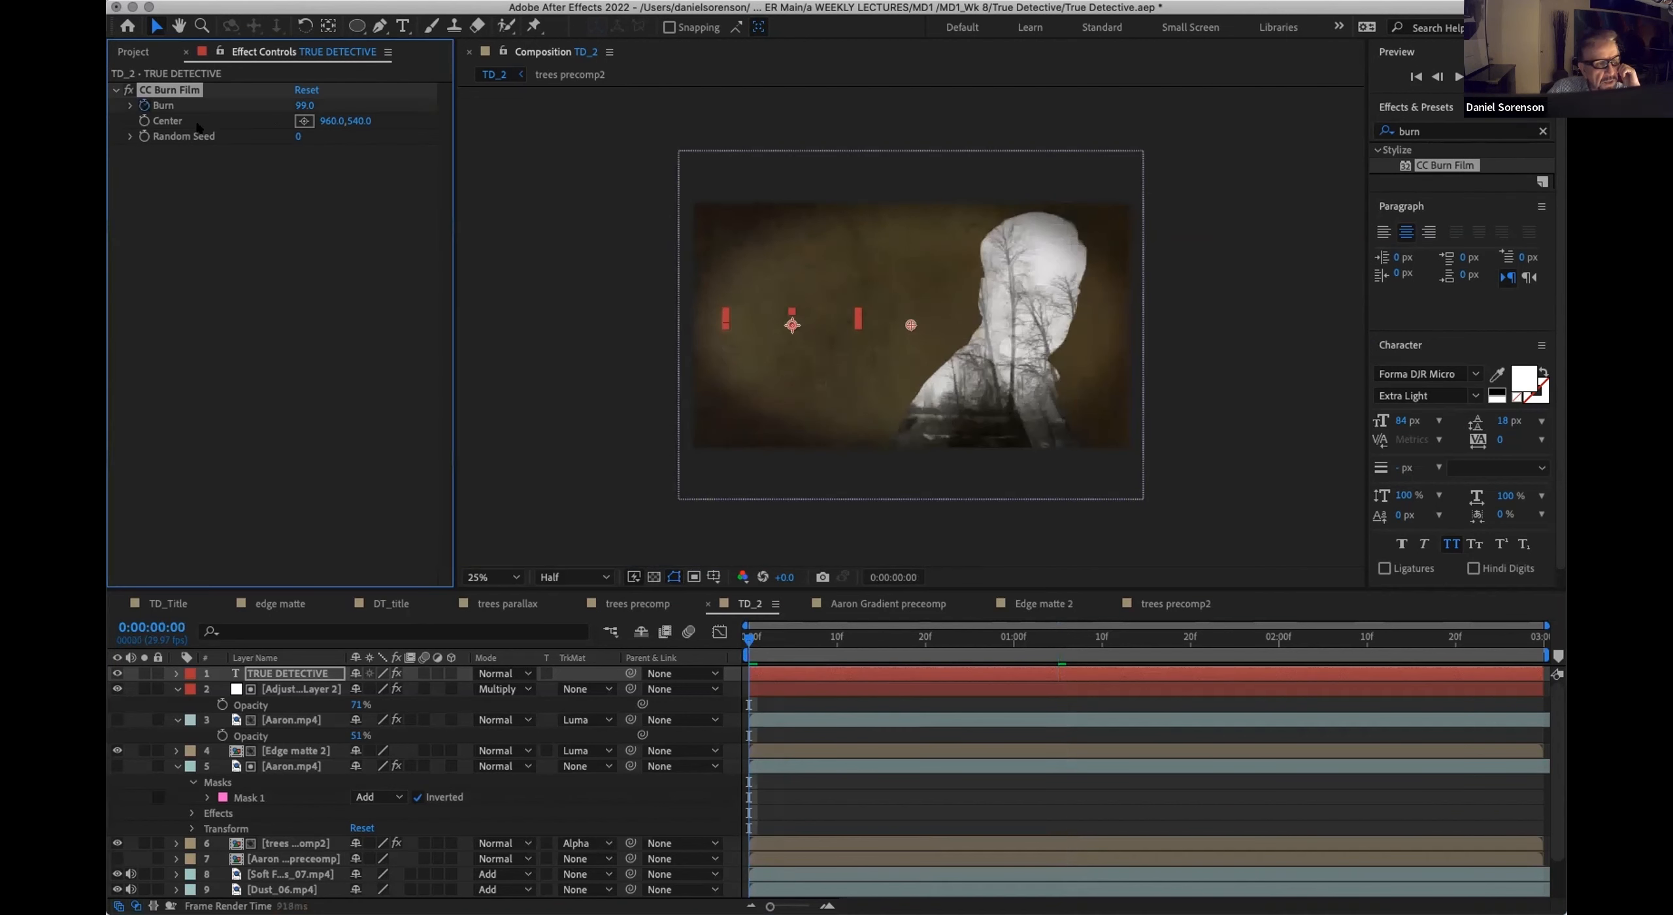
left_click(303, 121)
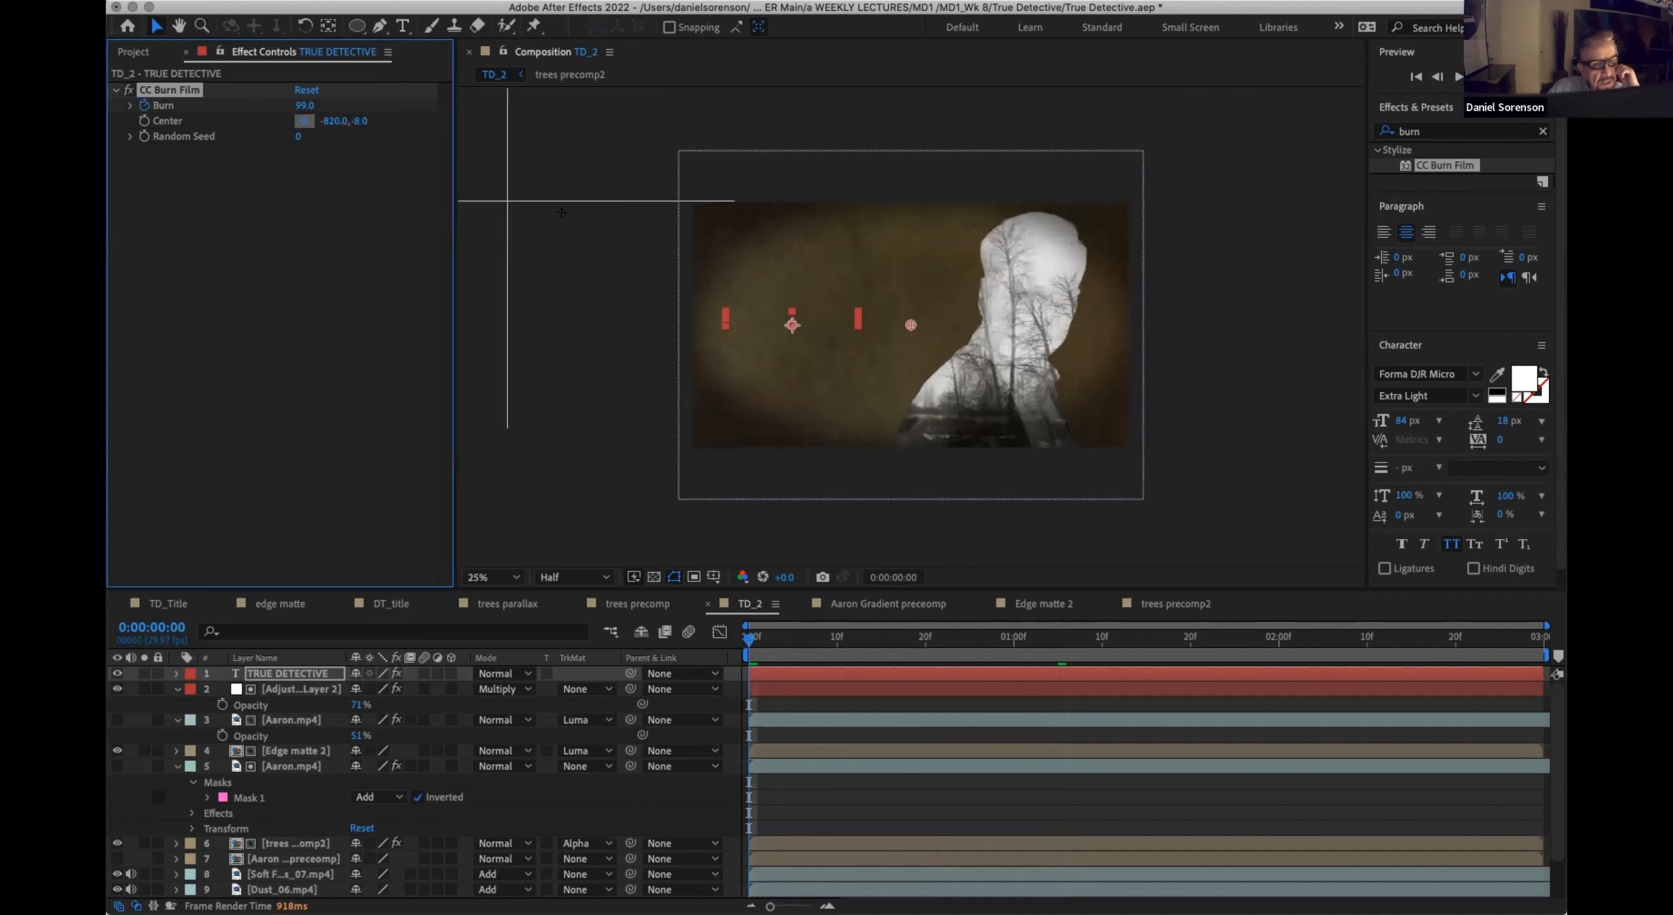
left_click(785, 313)
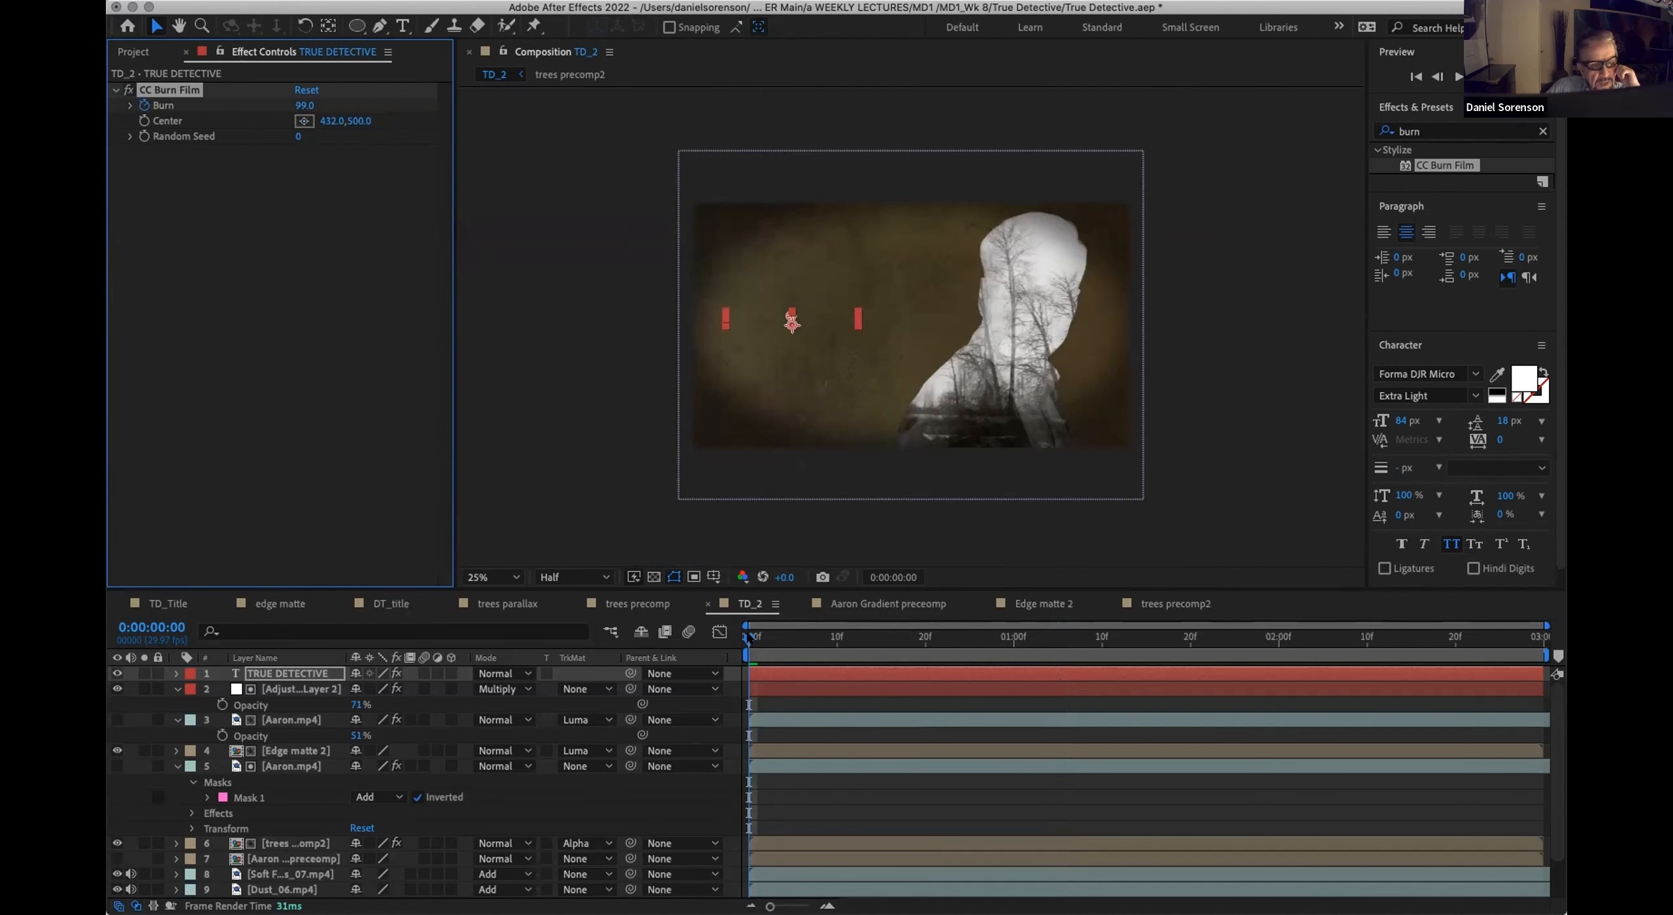
Step: Keyframe the title's Burn to 2.0 at 0:00:00:20, set Random Seed to 170 and scrub through the reveal
left_click_drag(748, 637, 925, 643)
mouse_move(303, 105)
left_mouse_down()
mouse_move(357, 95)
mouse_move(119, 92)
left_mouse_up()
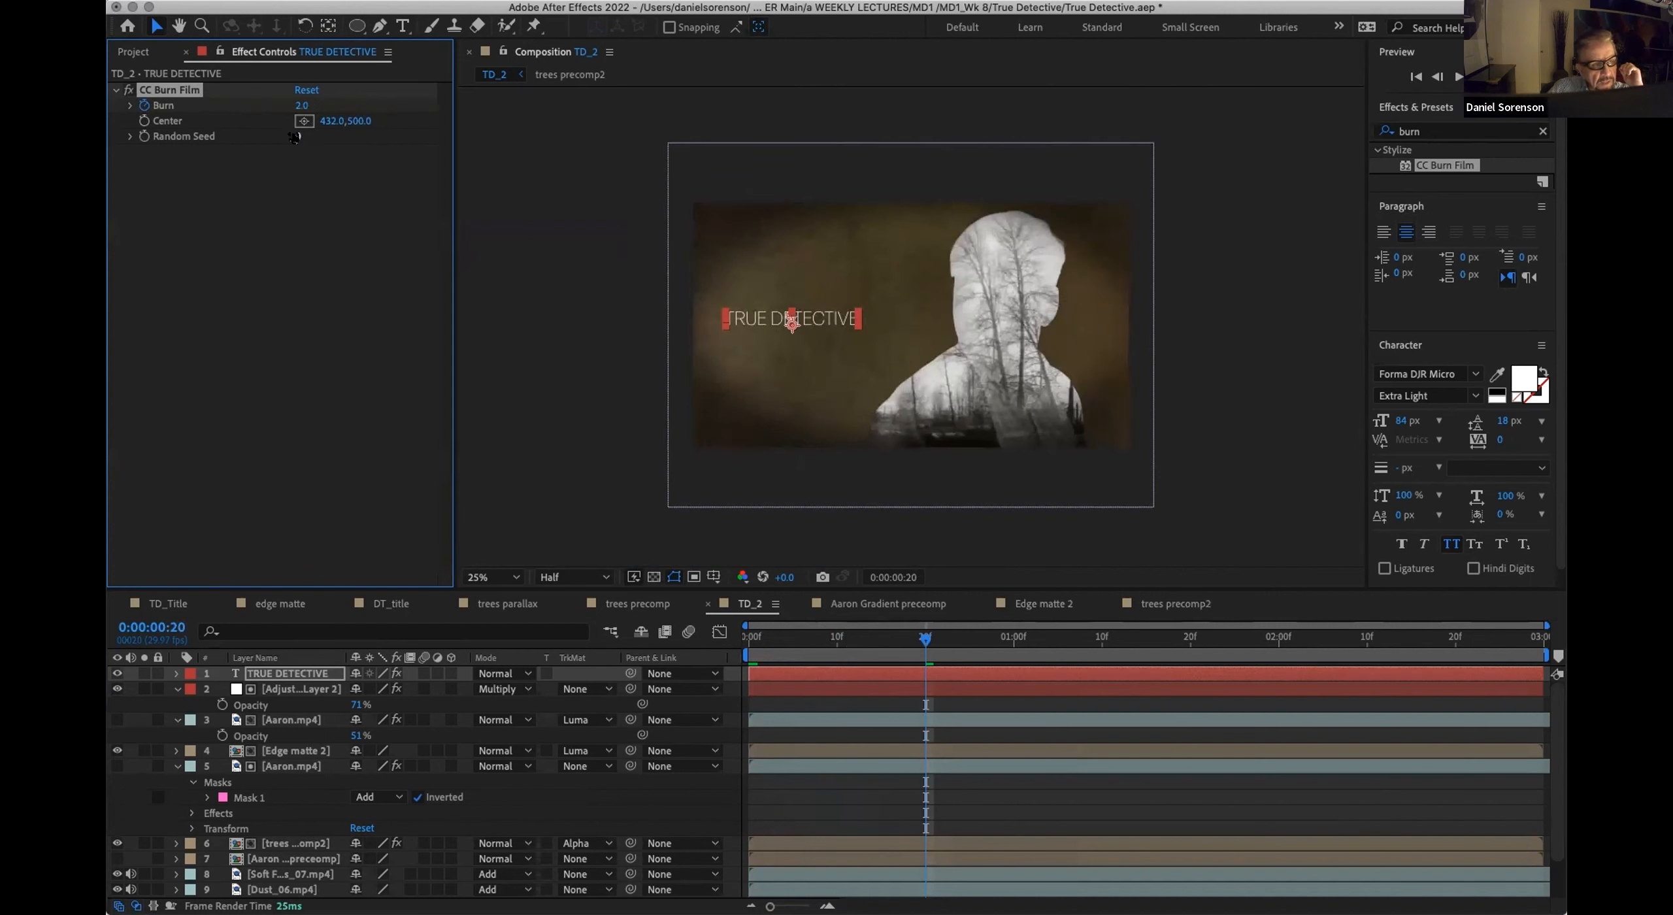
left_click_drag(304, 136, 308, 136)
left_click_drag(756, 637, 1131, 637)
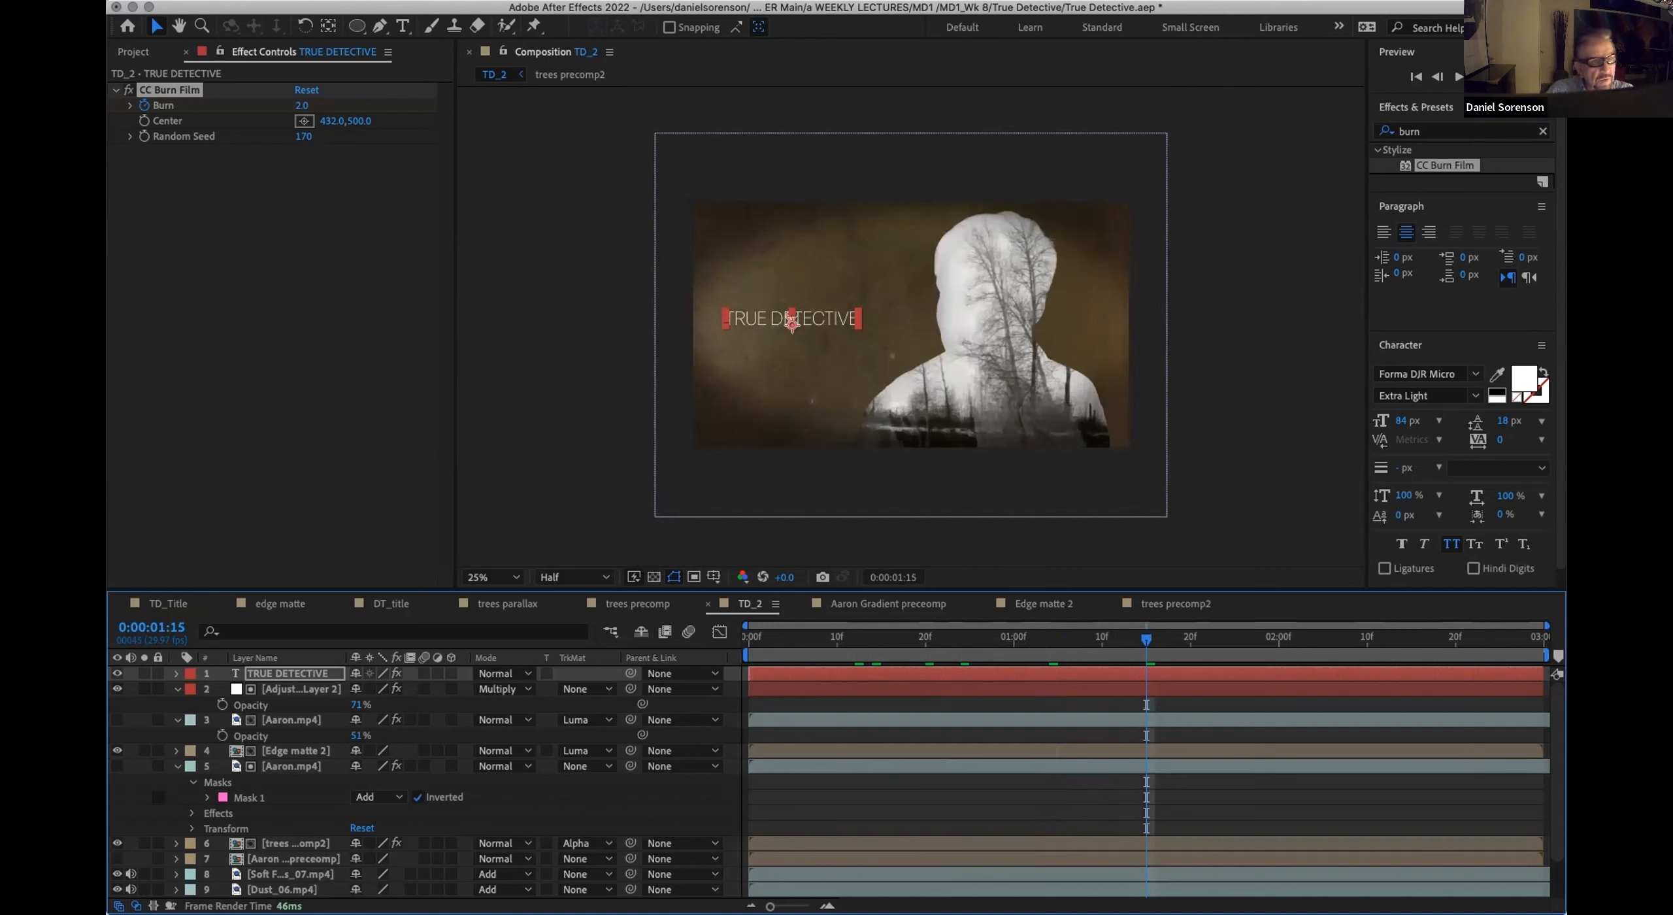
Step: Apply the Glow effect to the TRUE DETECTIVE text layer and set its Color A to dark brown 2B1C01
left_click(407, 0)
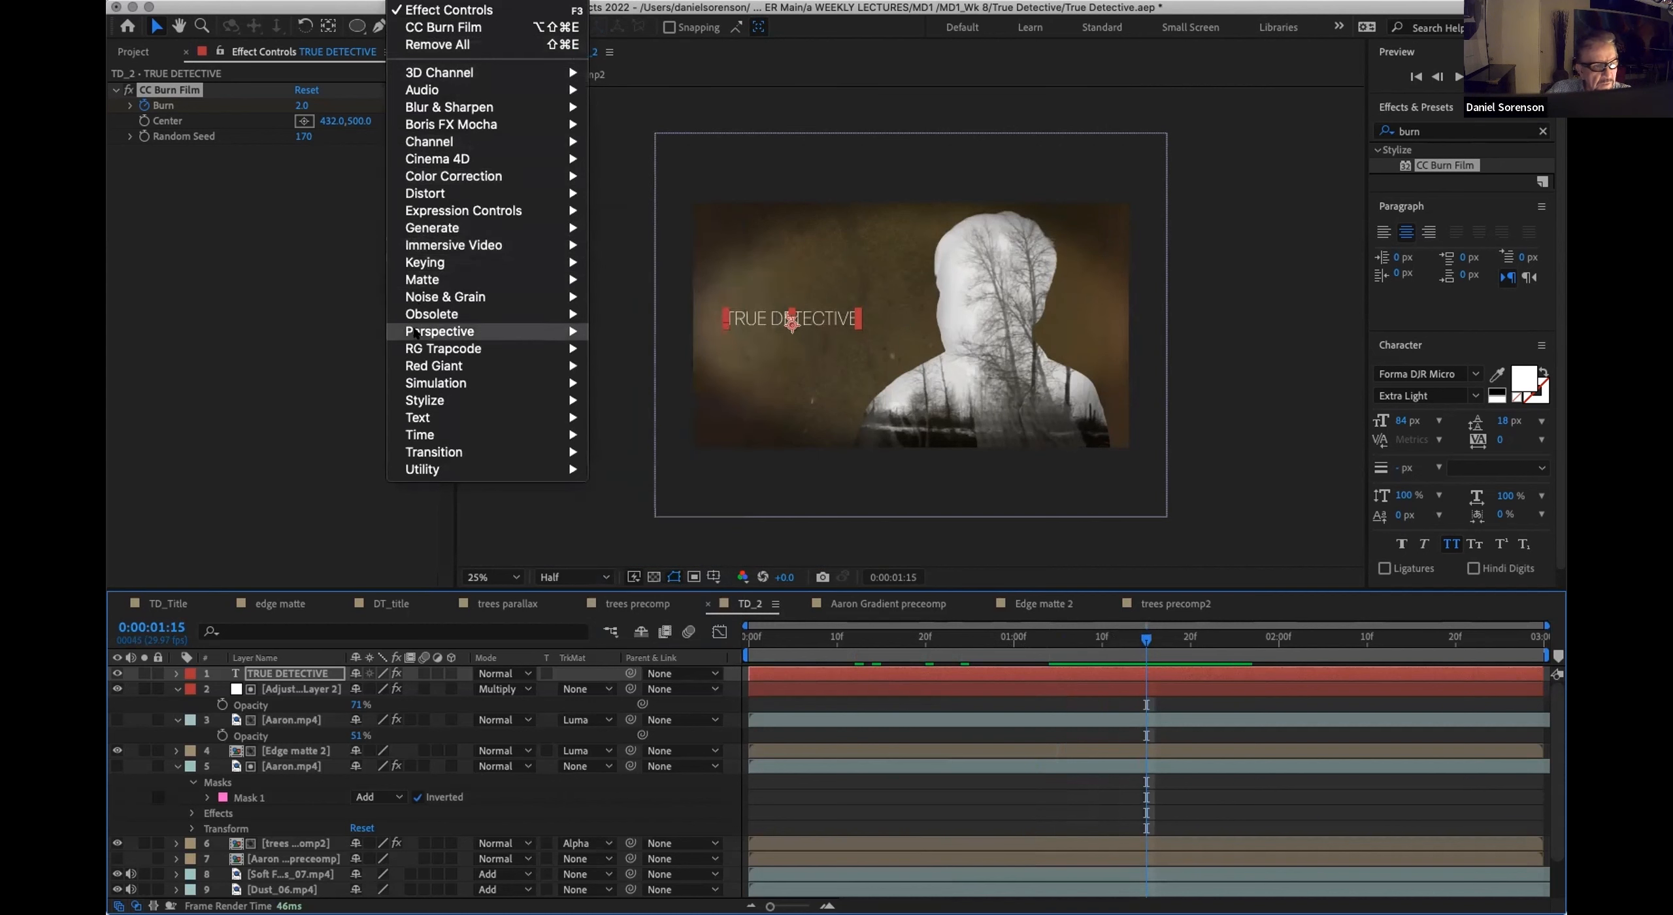
mouse_move(419, 403)
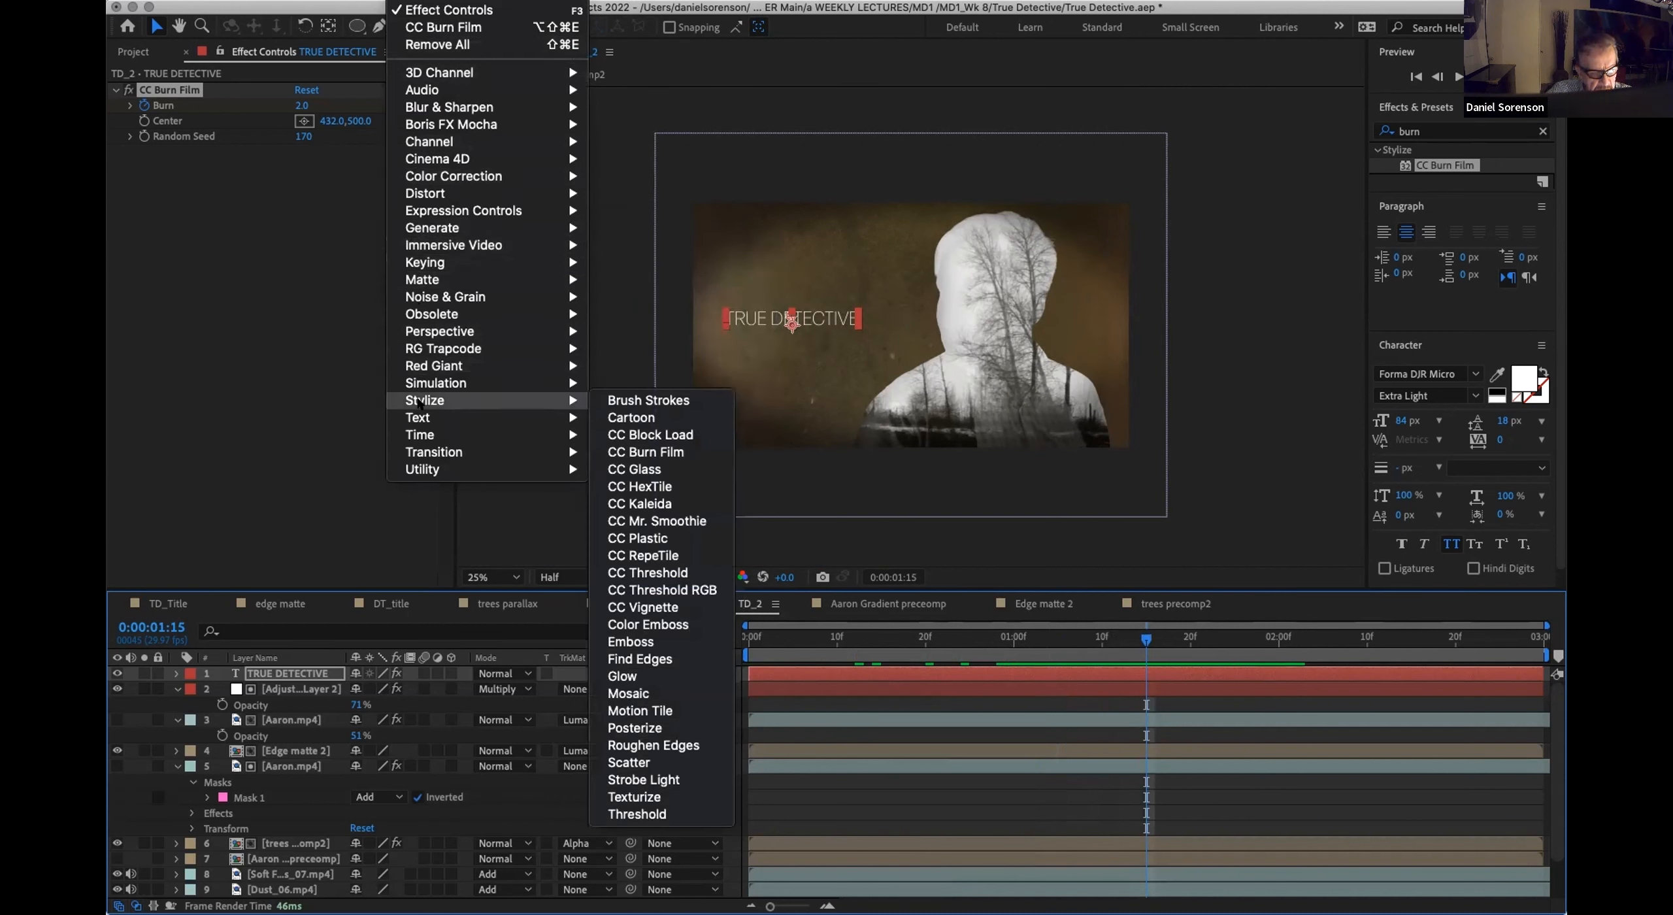
left_click(635, 677)
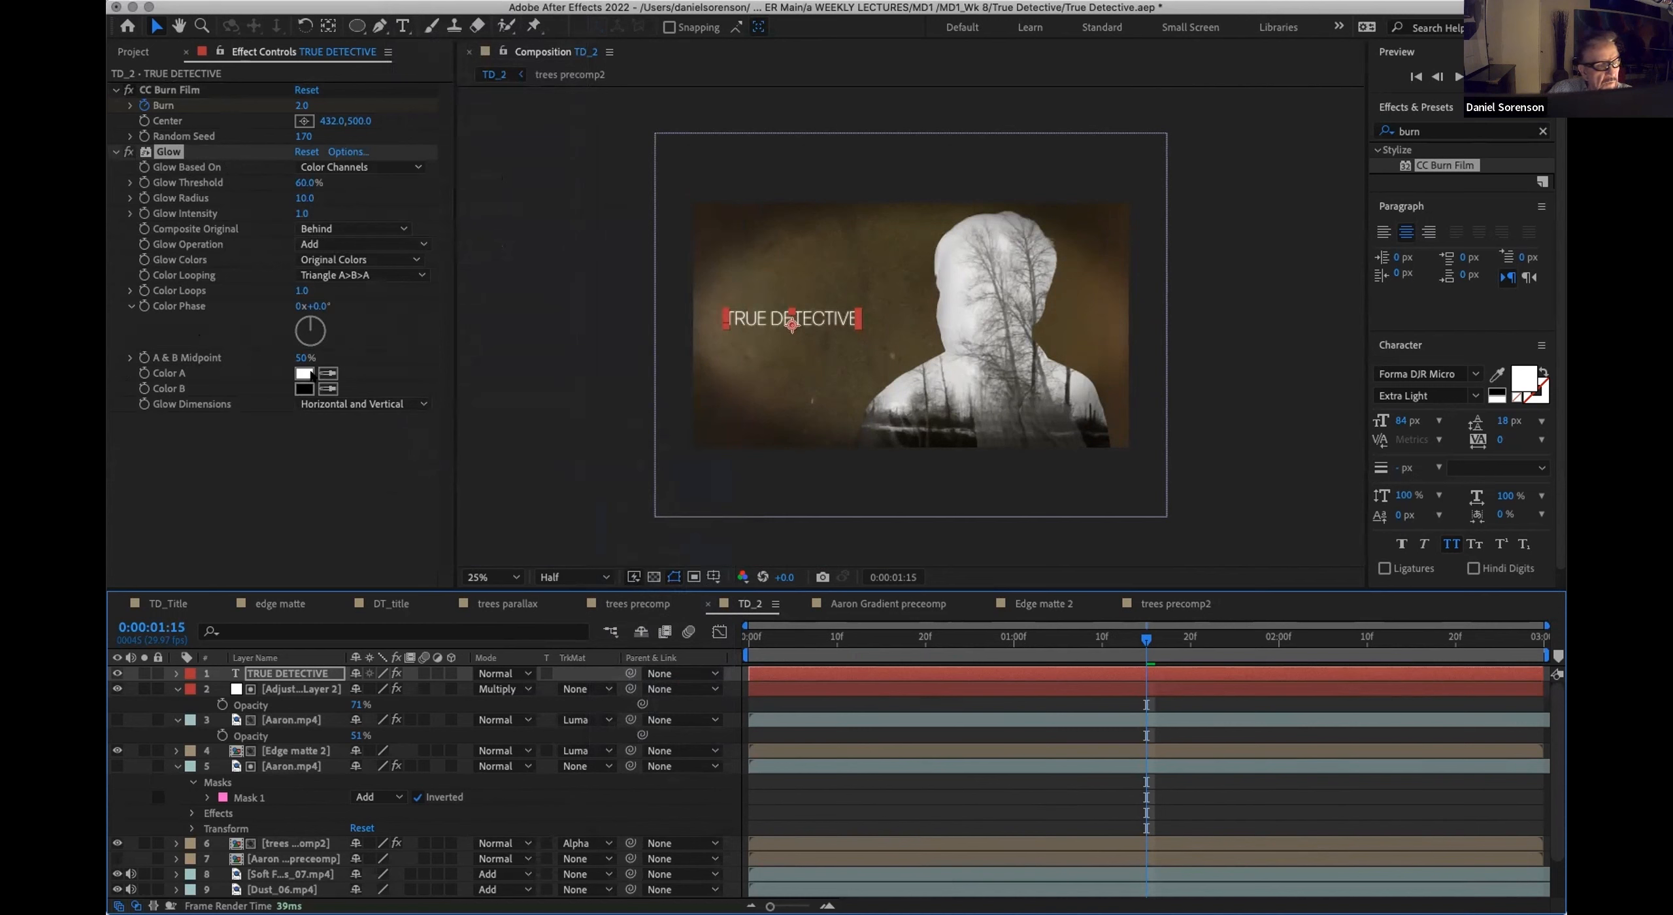
left_click(304, 373)
mouse_move(711, 740)
left_mouse_down()
mouse_move(716, 759)
mouse_move(728, 748)
left_mouse_up()
left_click(754, 763)
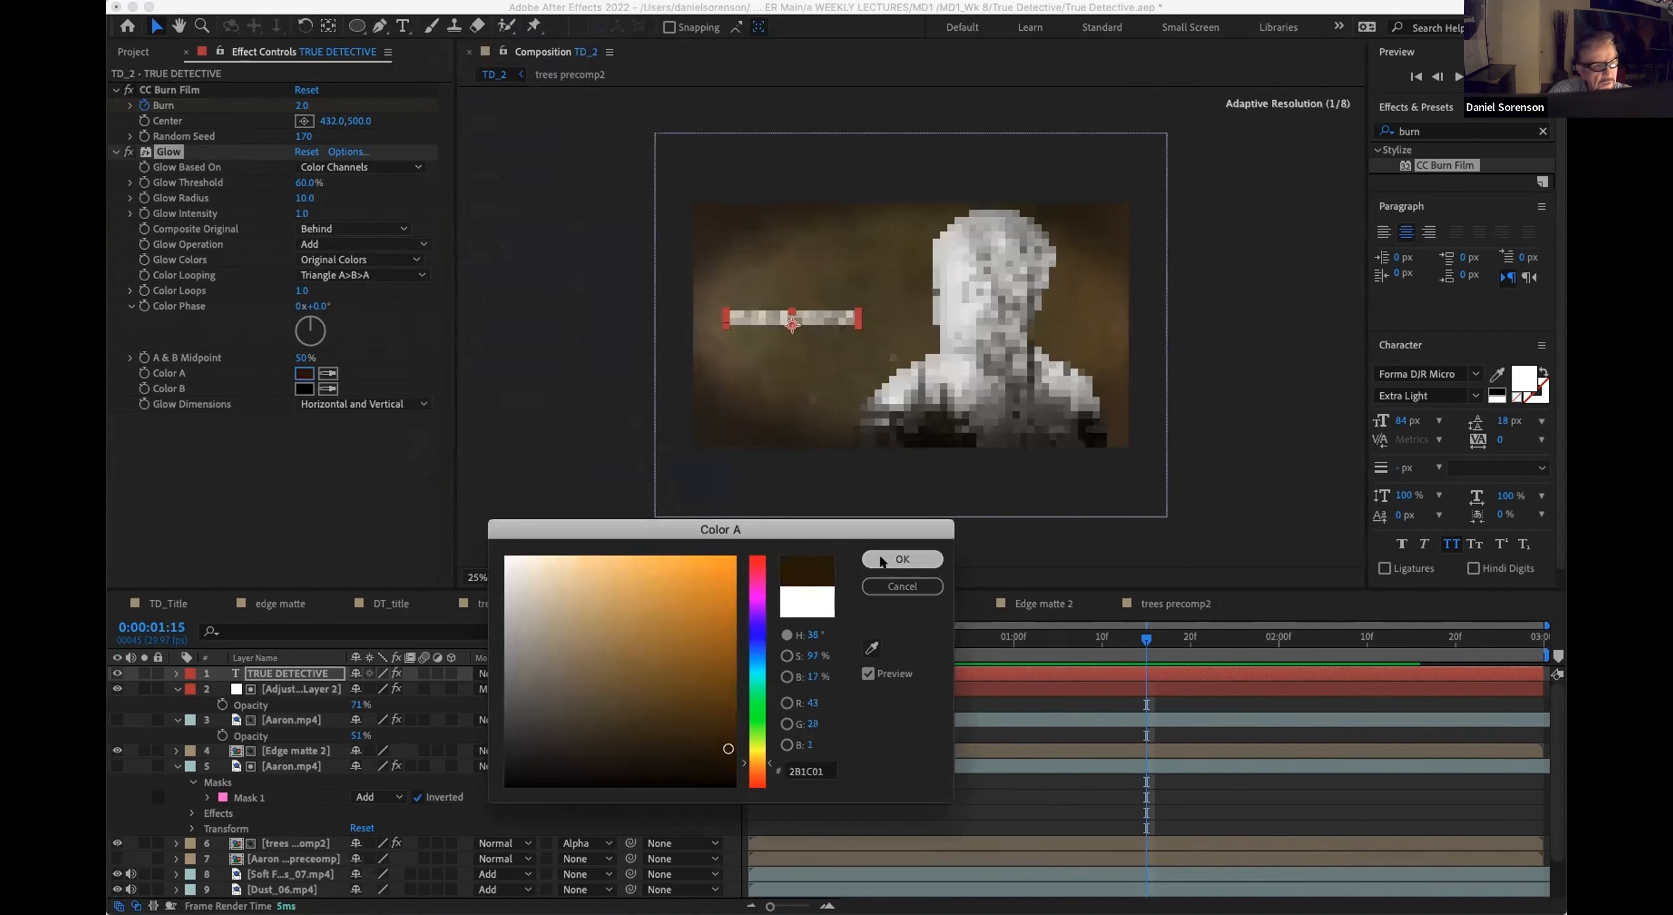
key("Return")
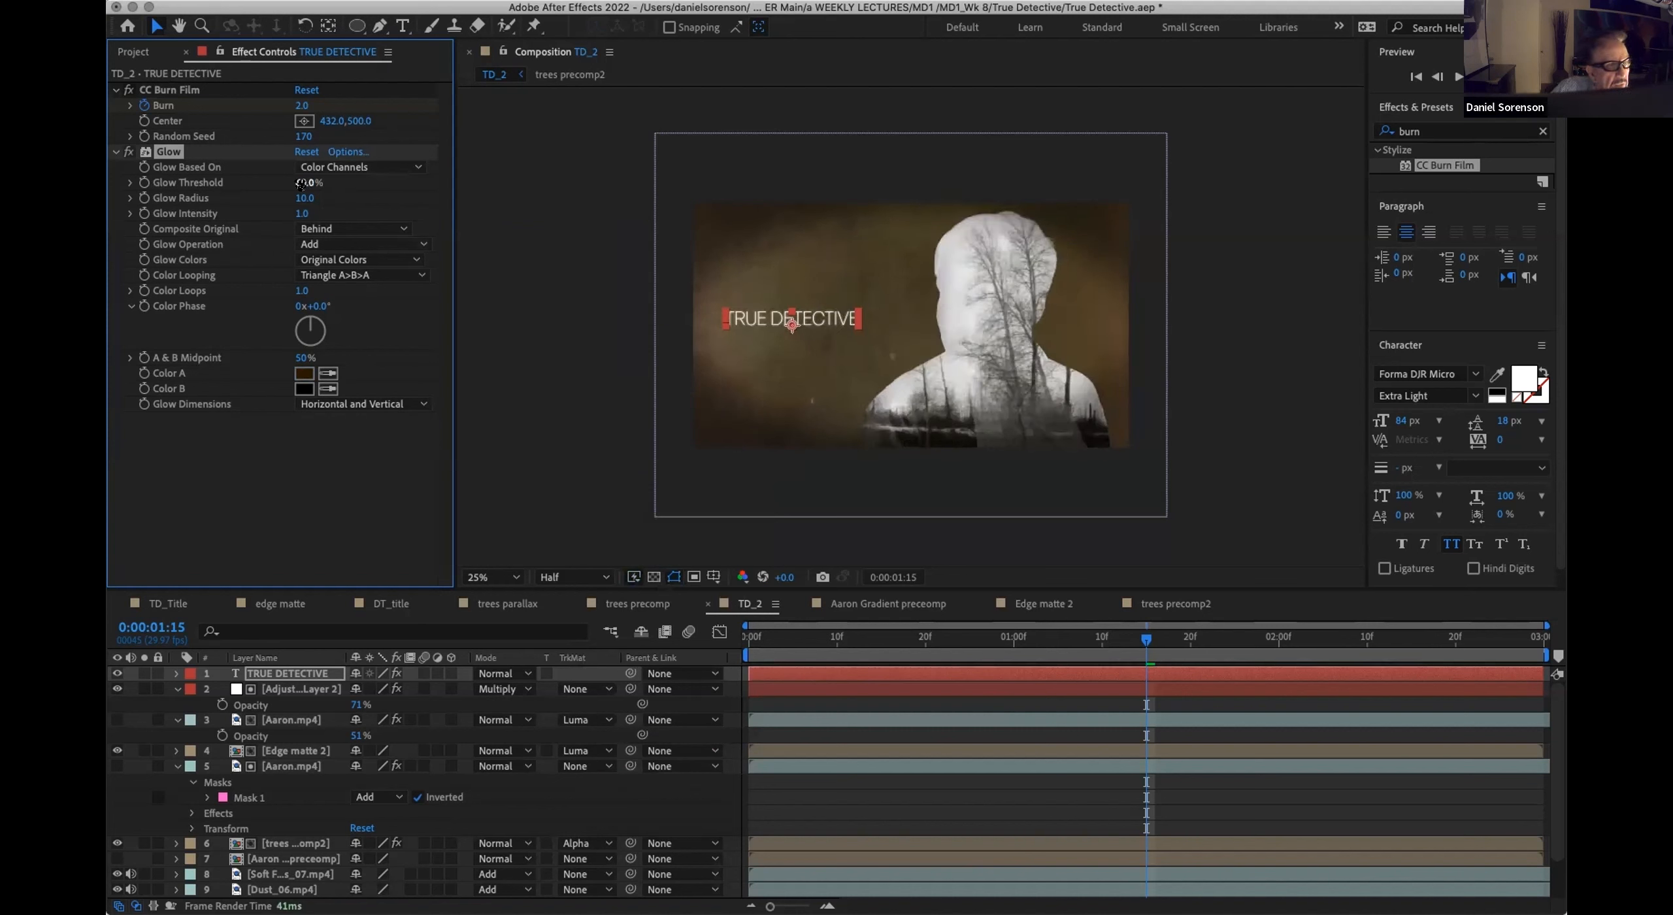
Step: Set the title's Glow Threshold to 9.4%, Glow Radius to 34 and Glow Colors to A & B Colors, and scrub through the animation
left_click_drag(290, 180, 174, 181)
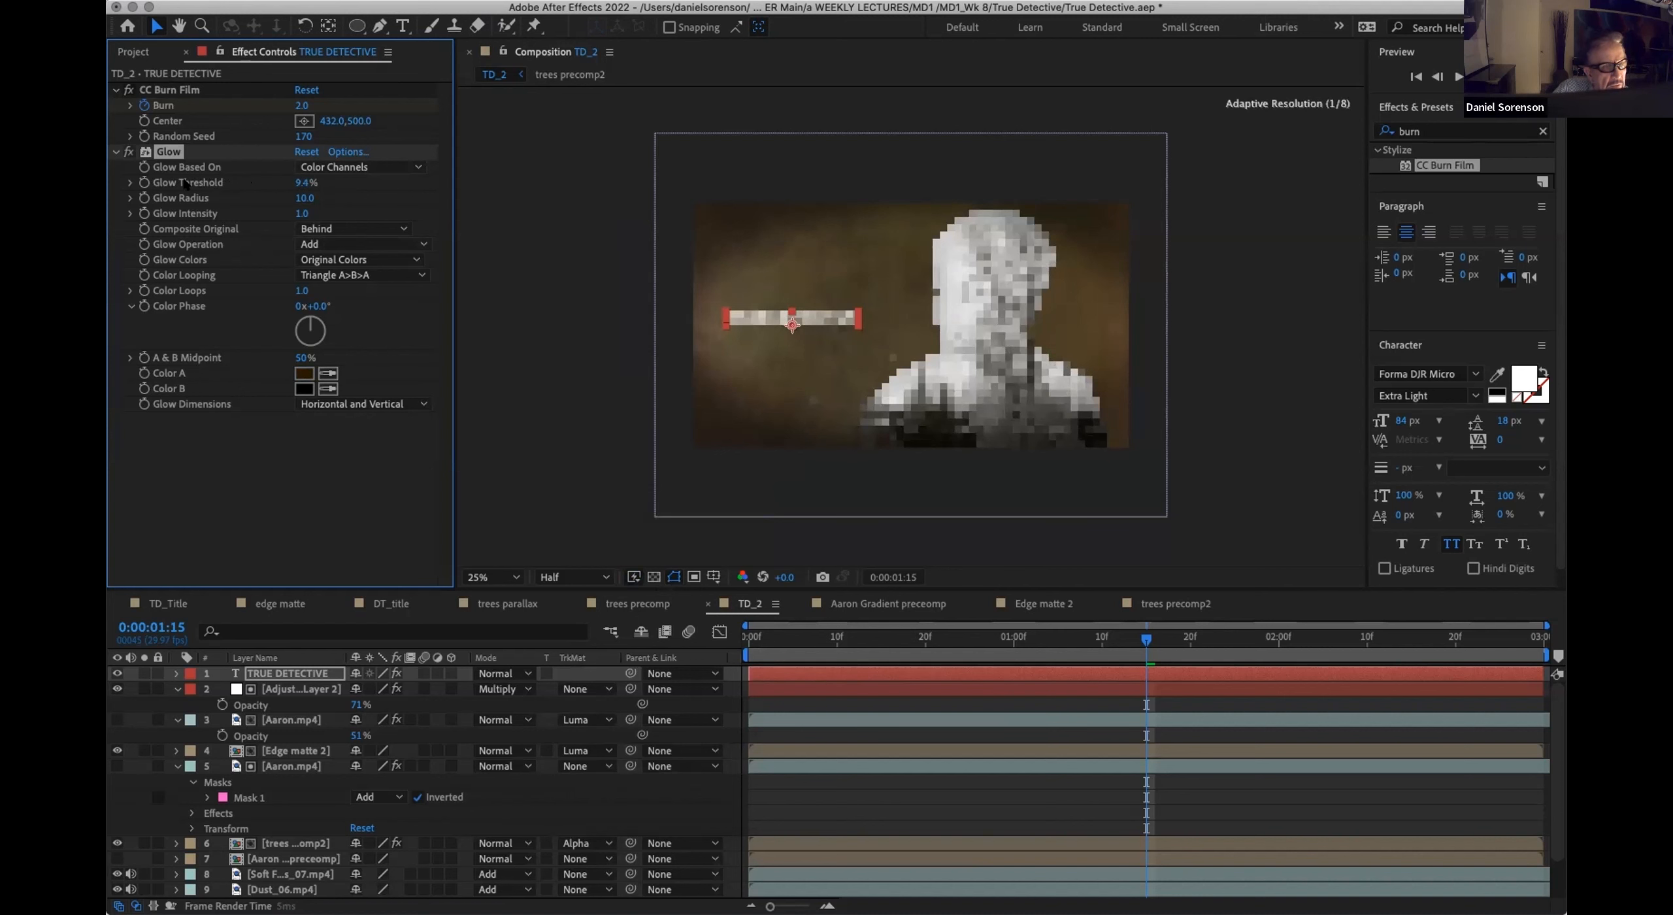
mouse_move(303, 200)
left_mouse_down()
mouse_move(321, 195)
mouse_move(295, 199)
left_mouse_up()
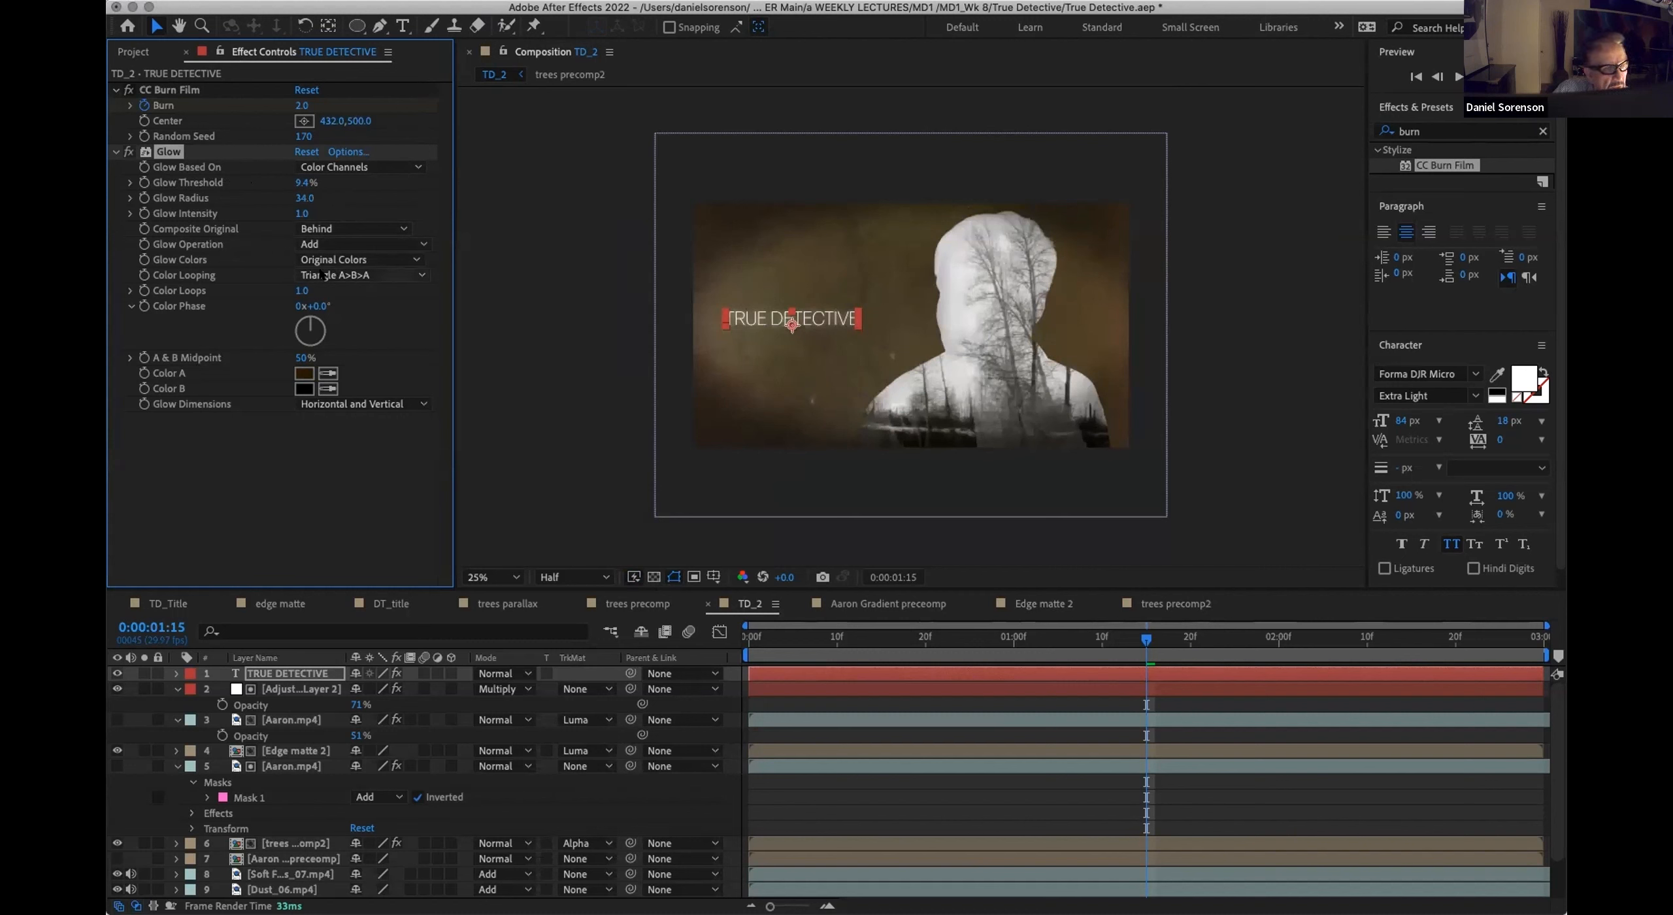
left_click(359, 261)
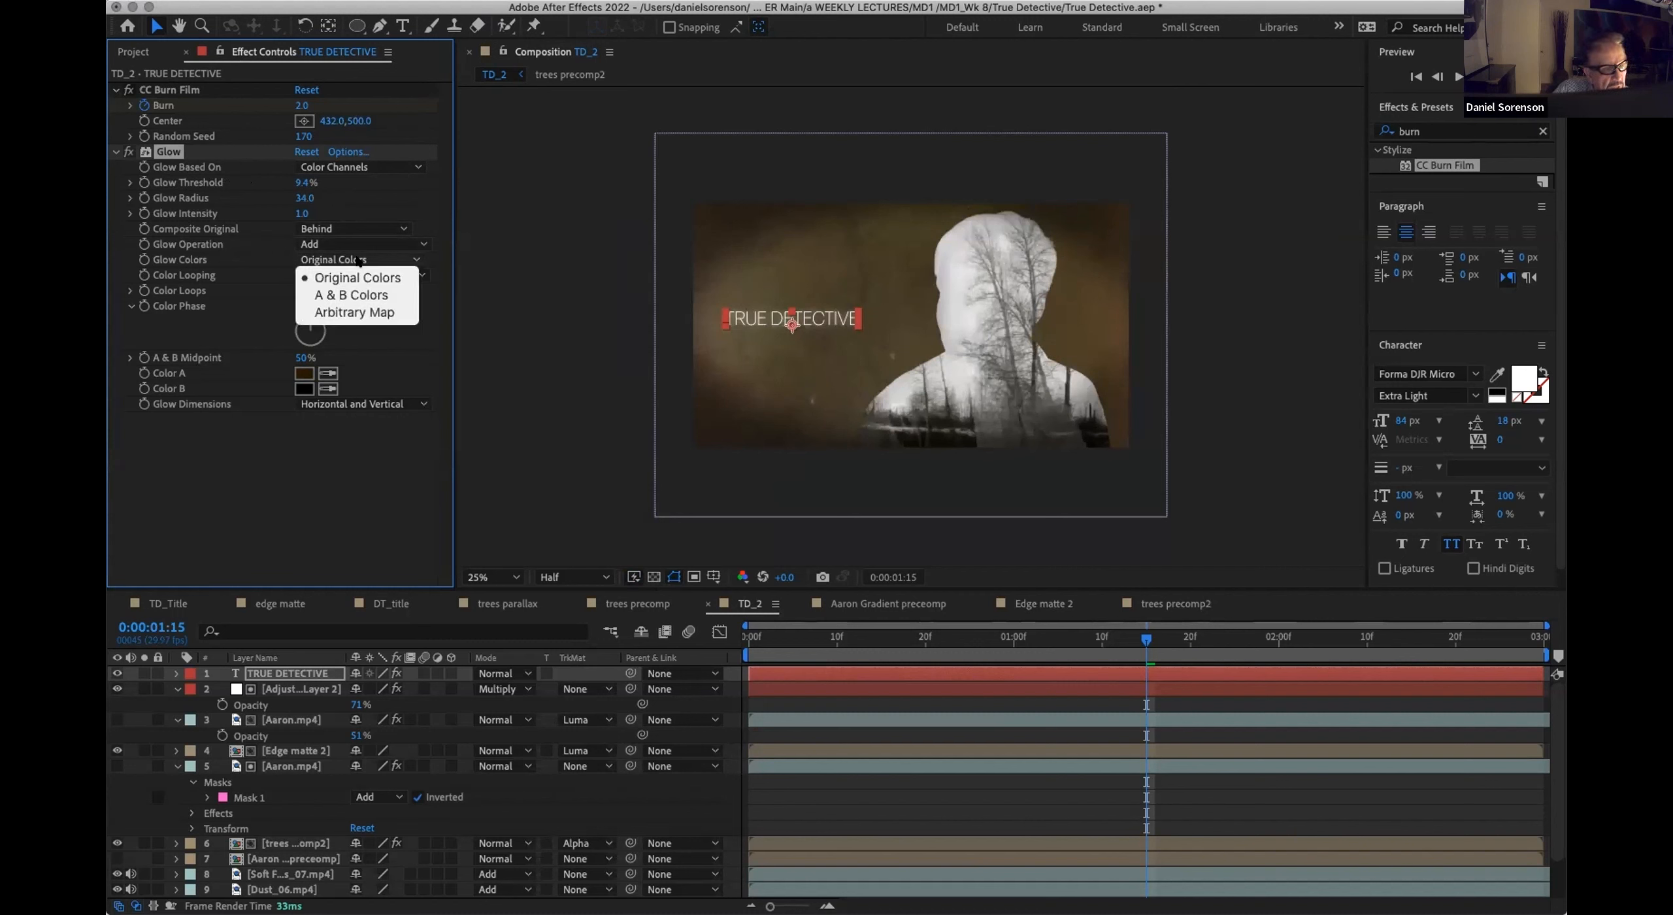
left_click(359, 296)
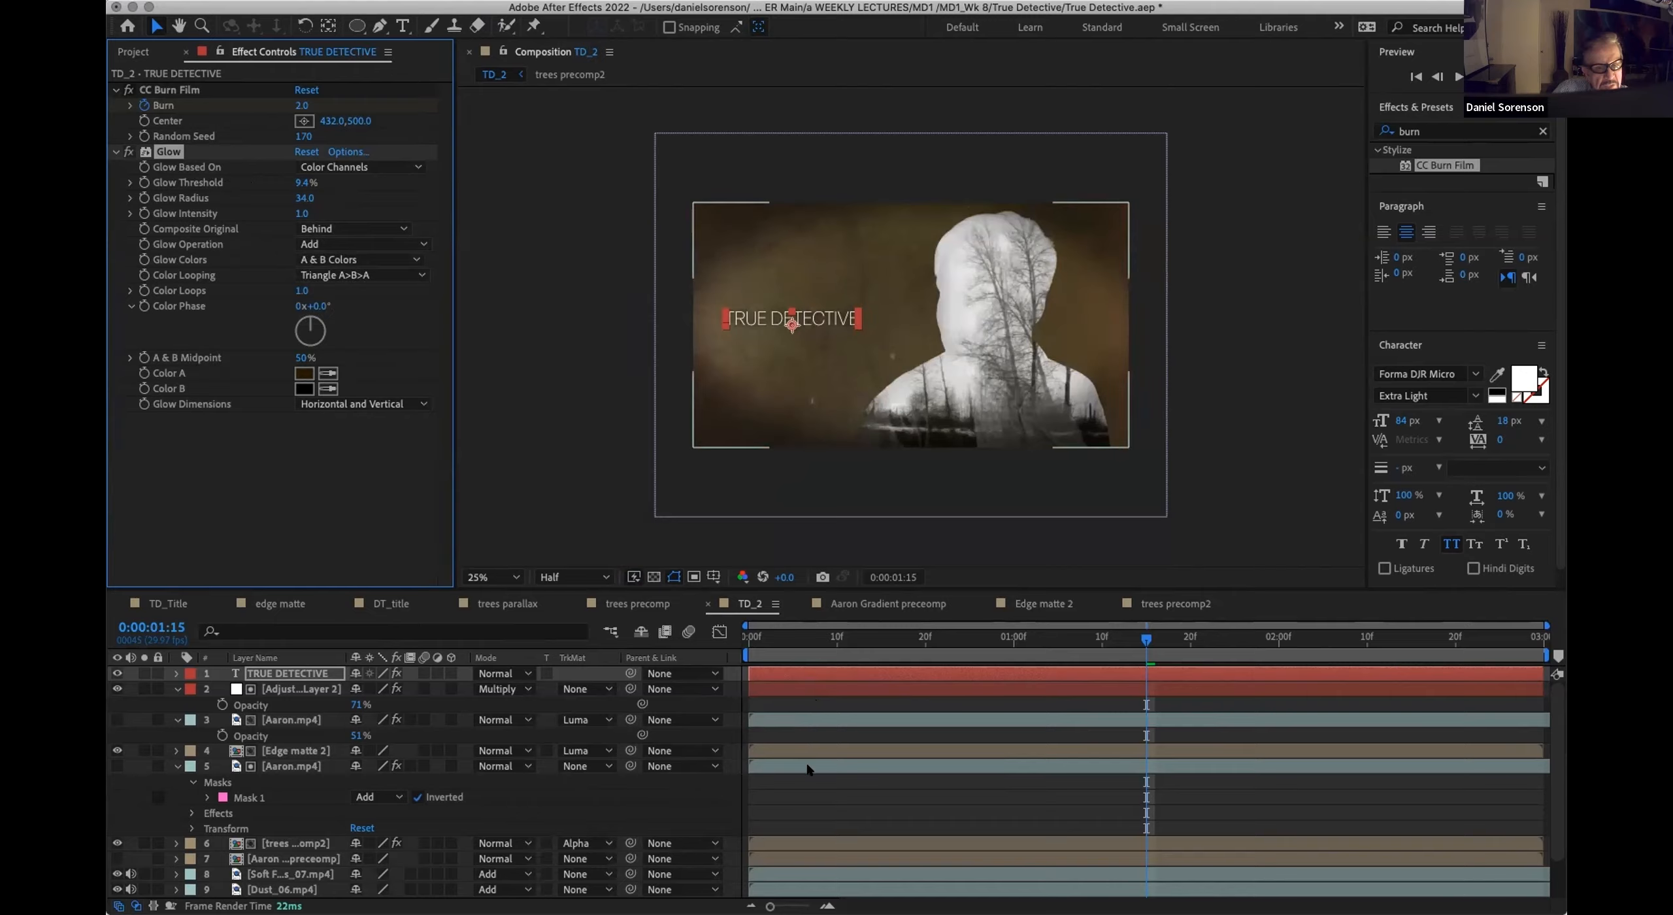
left_click(806, 791)
left_click_drag(763, 635, 1112, 638)
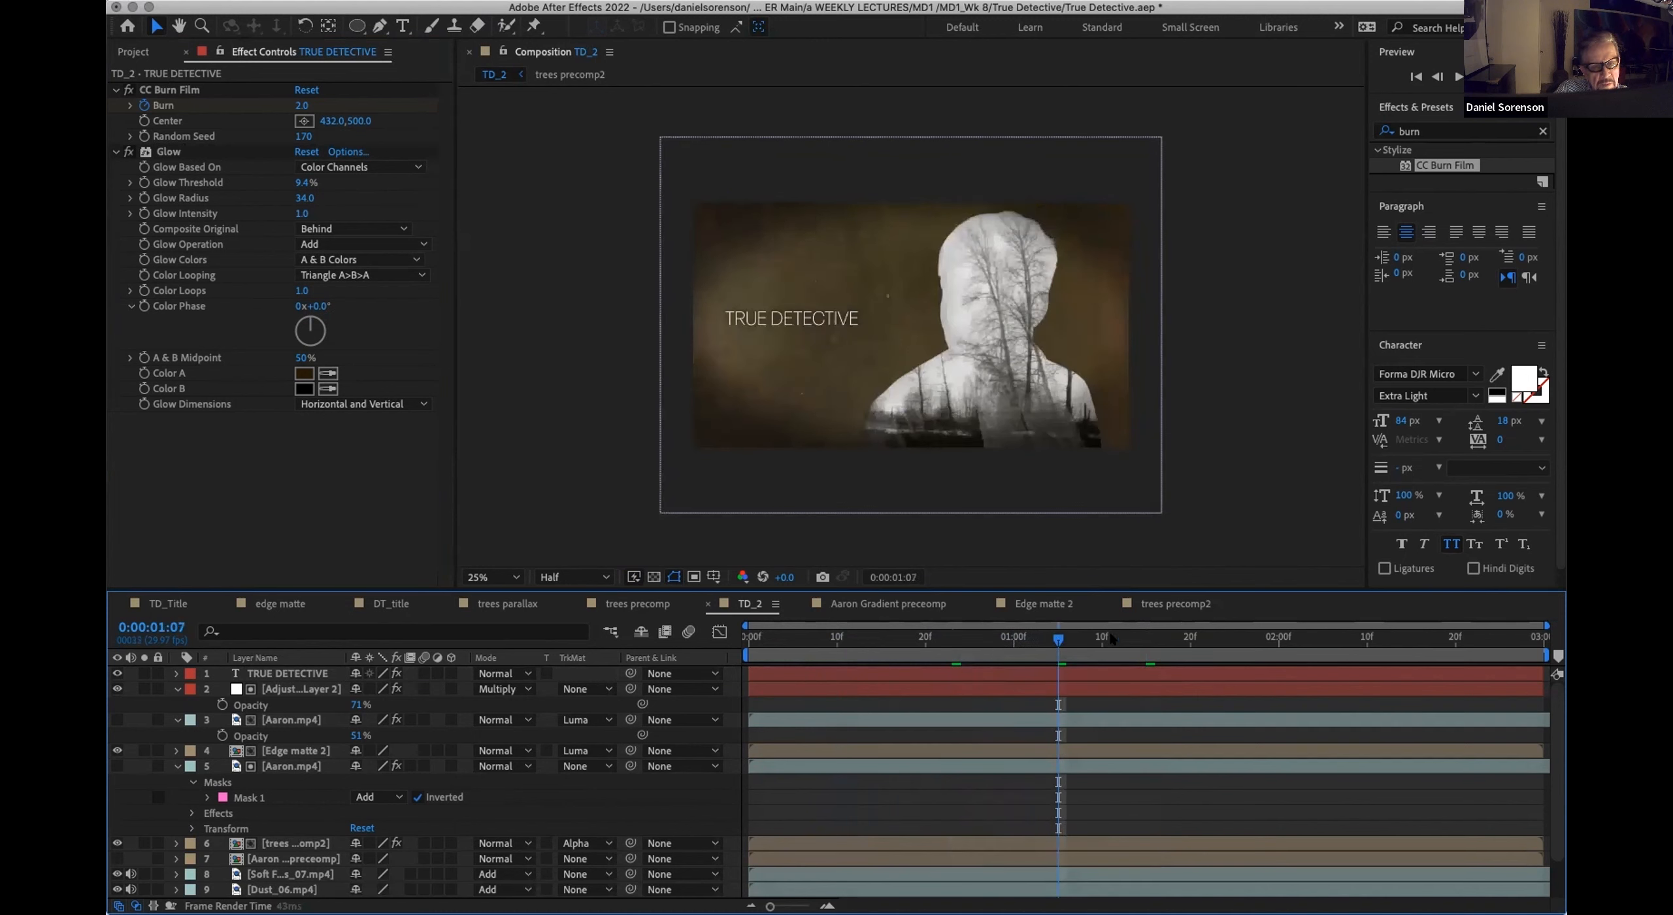